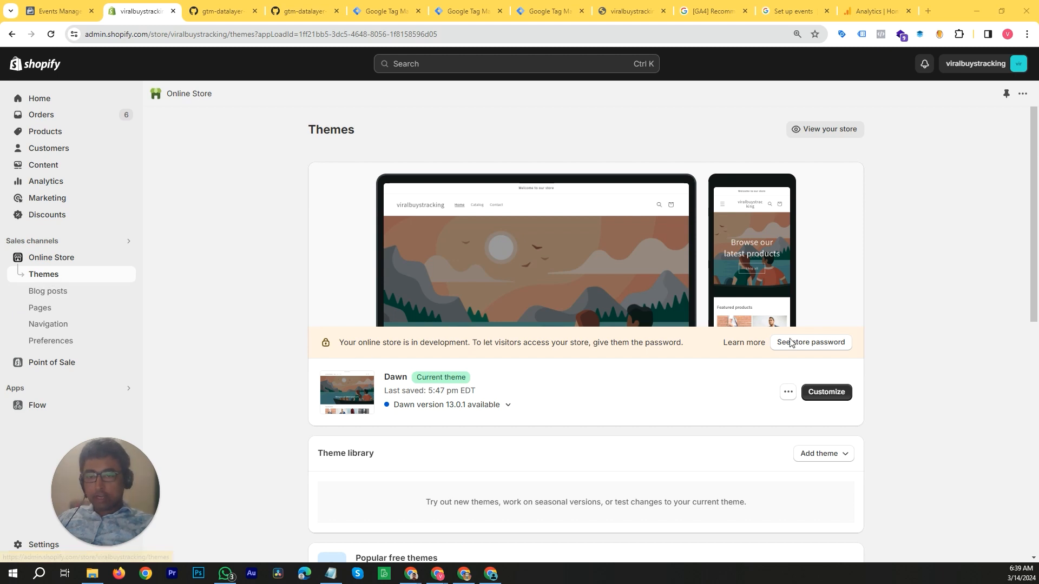
Open a preview of the current Dawn theme in a new browser tab and switch to it.
{"action": "scroll", "coordinate": [789, 357], "scroll_direction": "down", "scroll_amount": 1}
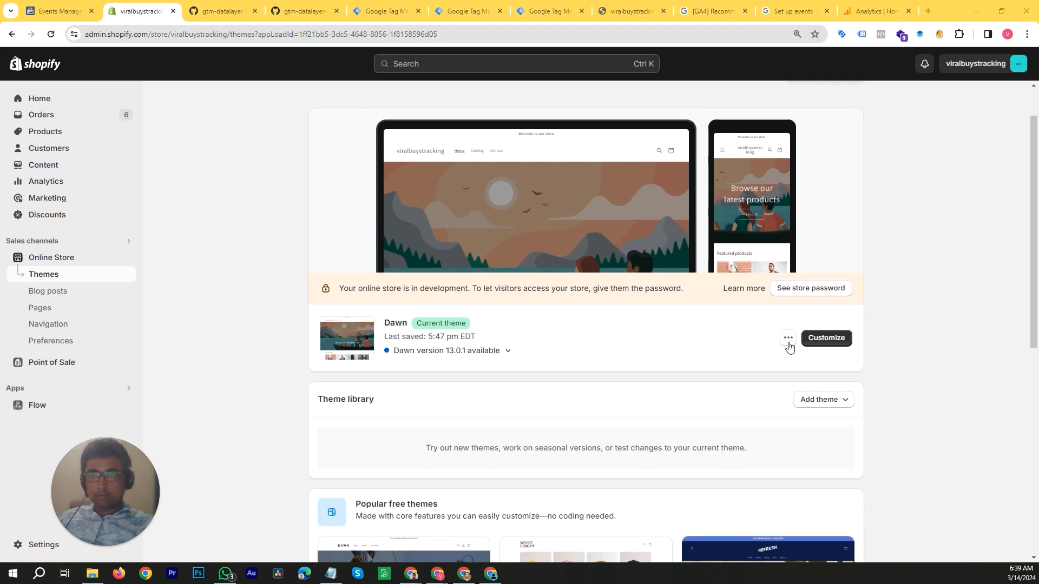
{"action": "left_click", "coordinate": [789, 341]}
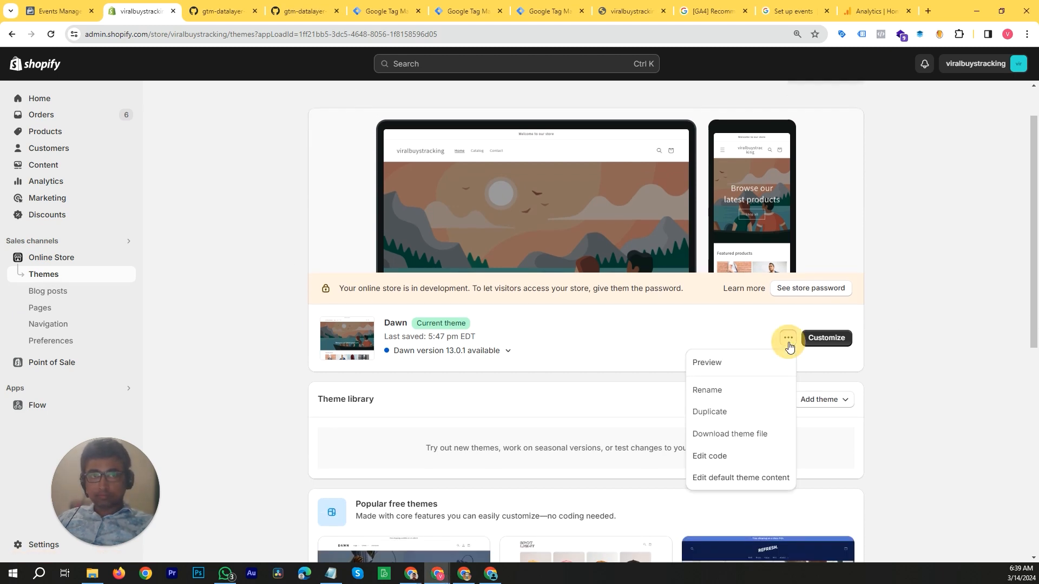
{"action": "right_click", "coordinate": [711, 366]}
{"action": "left_click", "coordinate": [747, 376]}
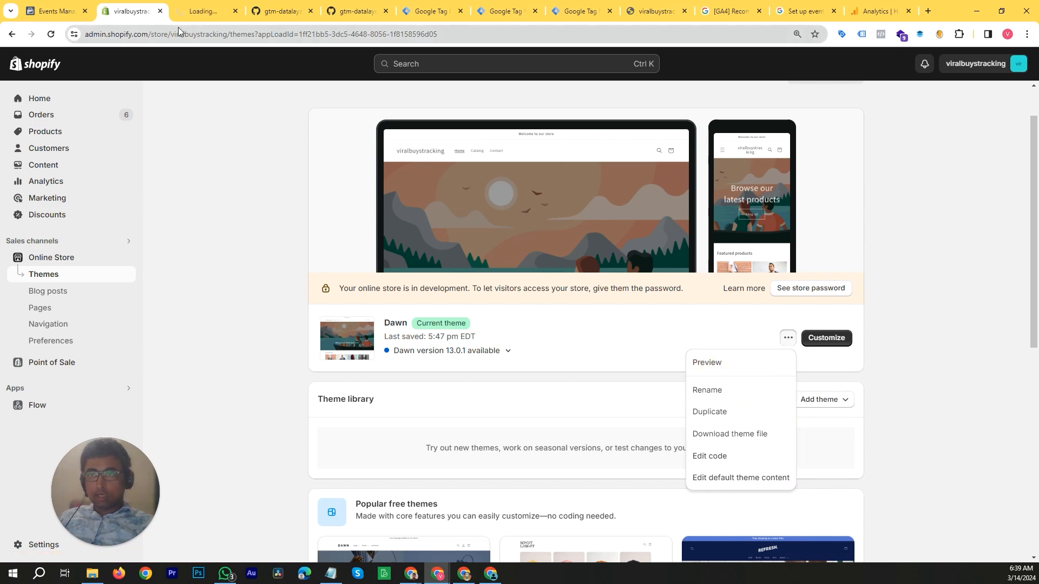
{"action": "left_click", "coordinate": [195, 11]}
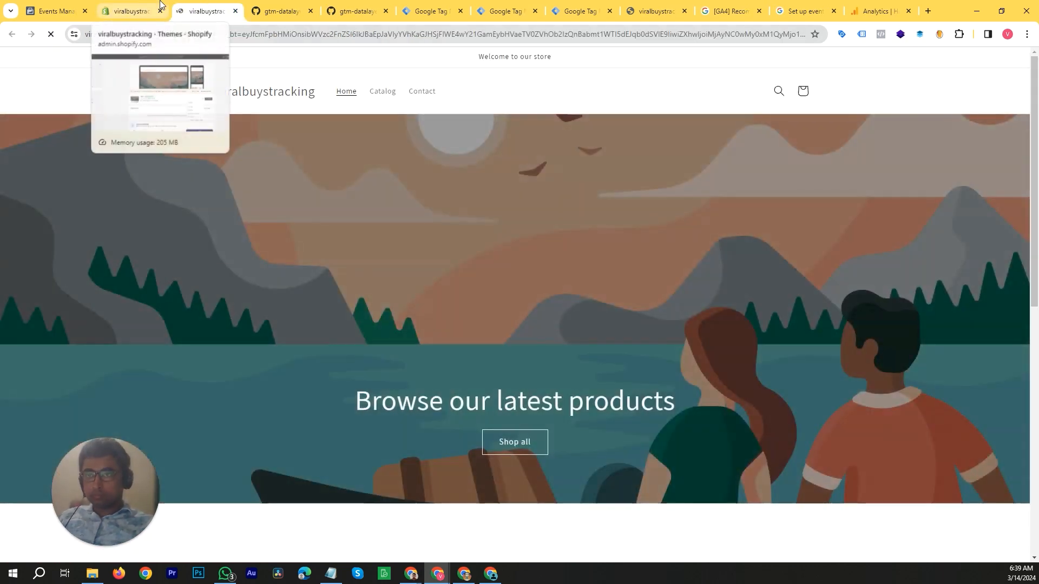
Open the Black Leather Bag product page from the storefront's featured products.
{"action": "scroll", "coordinate": [575, 222], "scroll_direction": "down", "scroll_amount": 9}
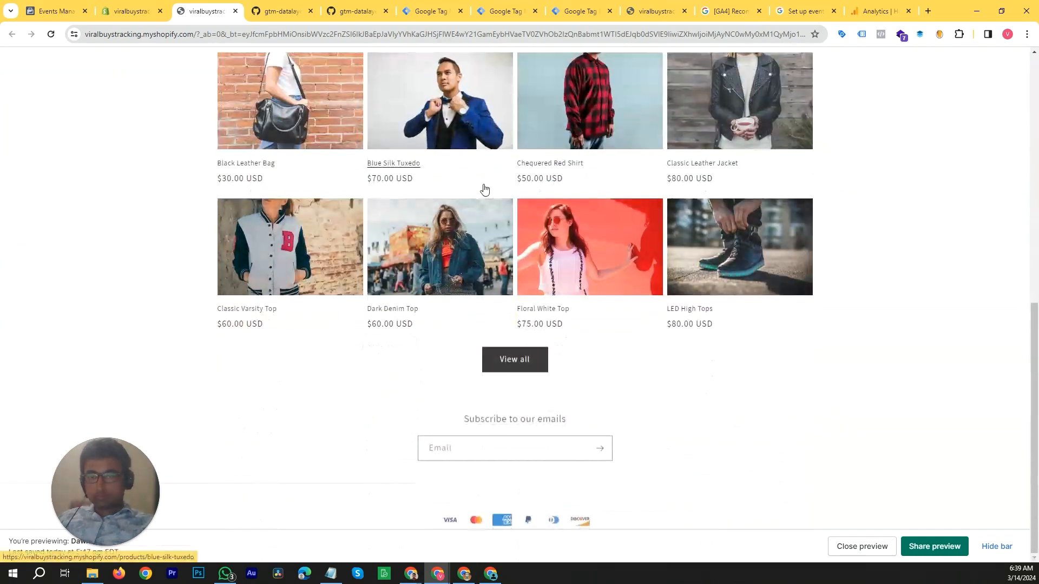
{"action": "scroll", "coordinate": [303, 135], "scroll_direction": "up", "scroll_amount": 2}
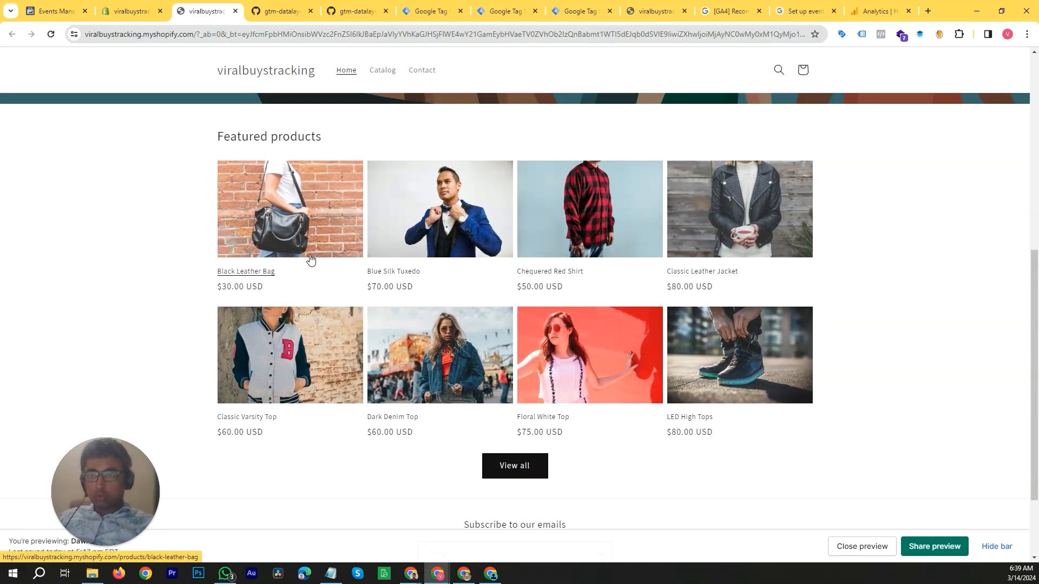
{"action": "left_click", "coordinate": [306, 211]}
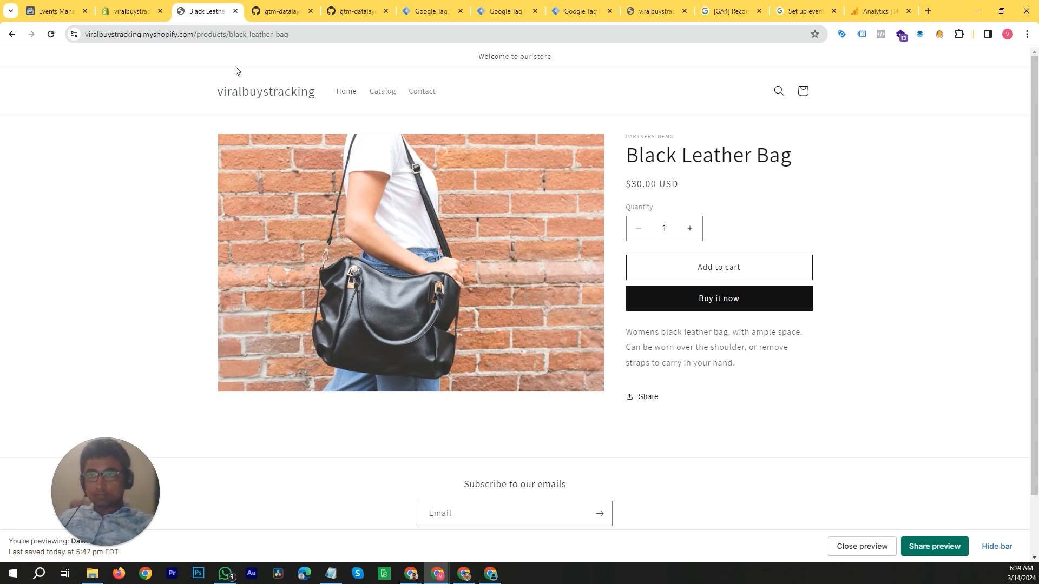
Examine the "products" segment in the Black Leather Bag page's URL and look over the page.
{"action": "left_click", "coordinate": [199, 35]}
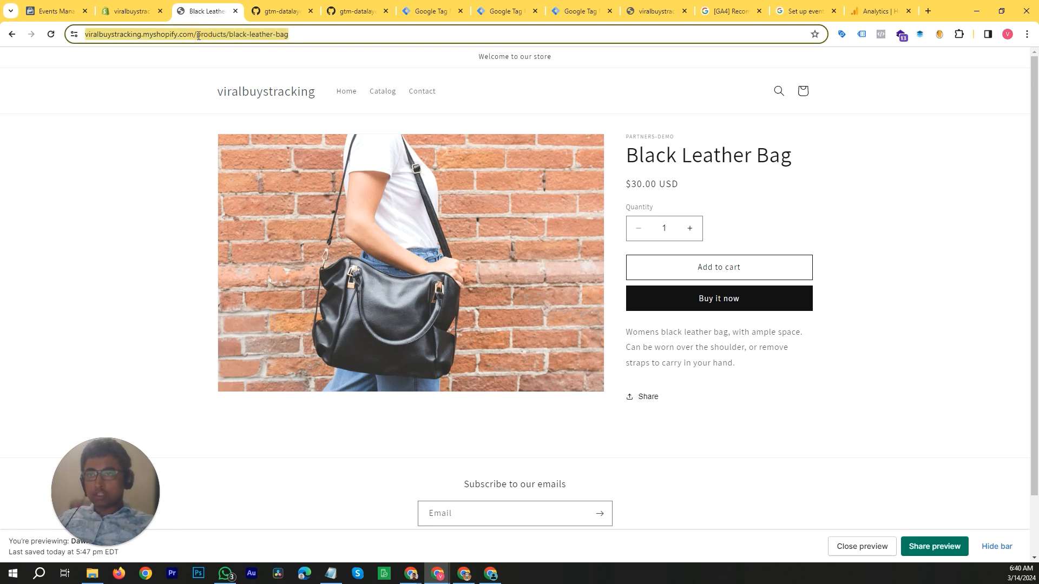
{"action": "left_click", "coordinate": [219, 32]}
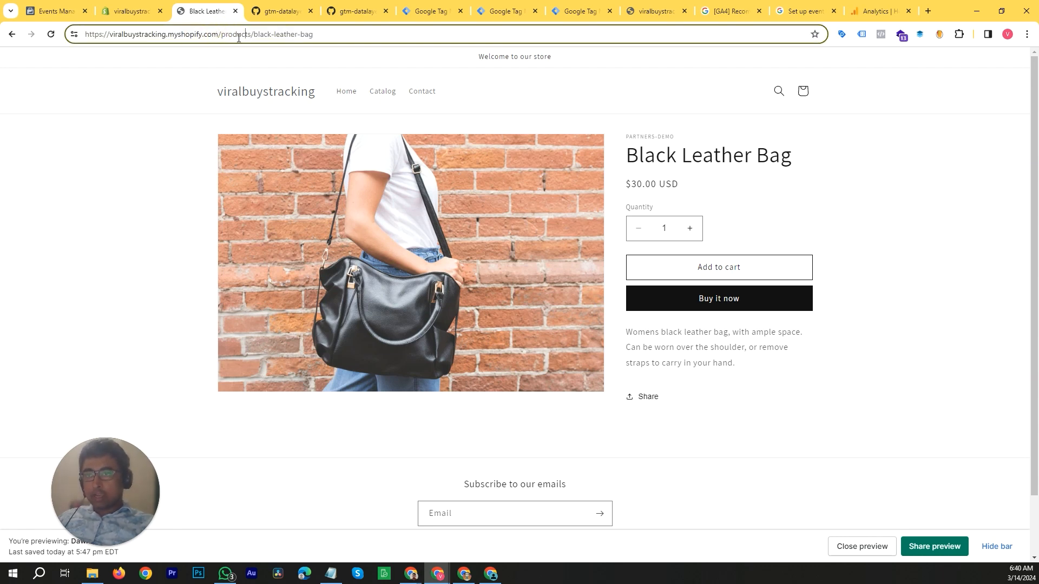
{"action": "left_click_drag", "start_coordinate": [221, 36], "coordinate": [251, 36]}
{"action": "scroll", "coordinate": [390, 216], "scroll_direction": "down", "scroll_amount": 2}
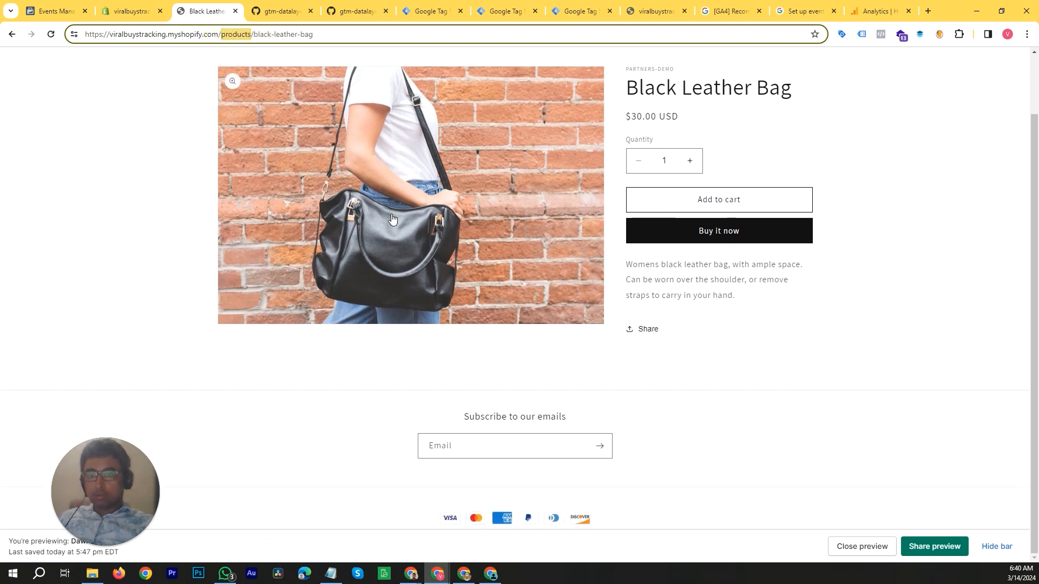
{"action": "scroll", "coordinate": [468, 384], "scroll_direction": "up", "scroll_amount": 2}
Return to the store's home page, open the Blue Silk Tuxedo product and inspect its full URL.
{"action": "left_click", "coordinate": [347, 92]}
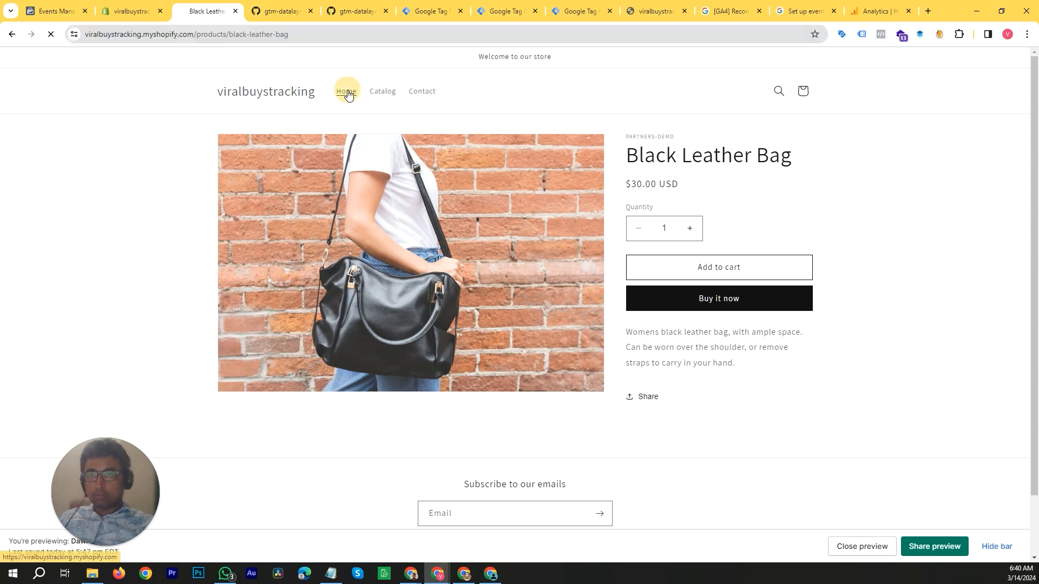
{"action": "scroll", "coordinate": [601, 334], "scroll_direction": "down", "scroll_amount": 9}
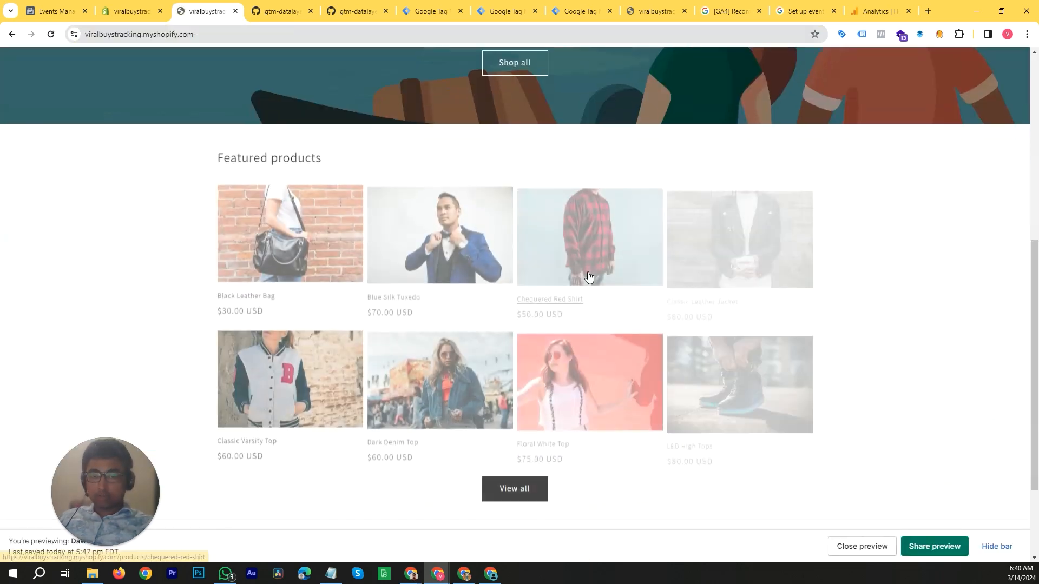
{"action": "left_click", "coordinate": [440, 102]}
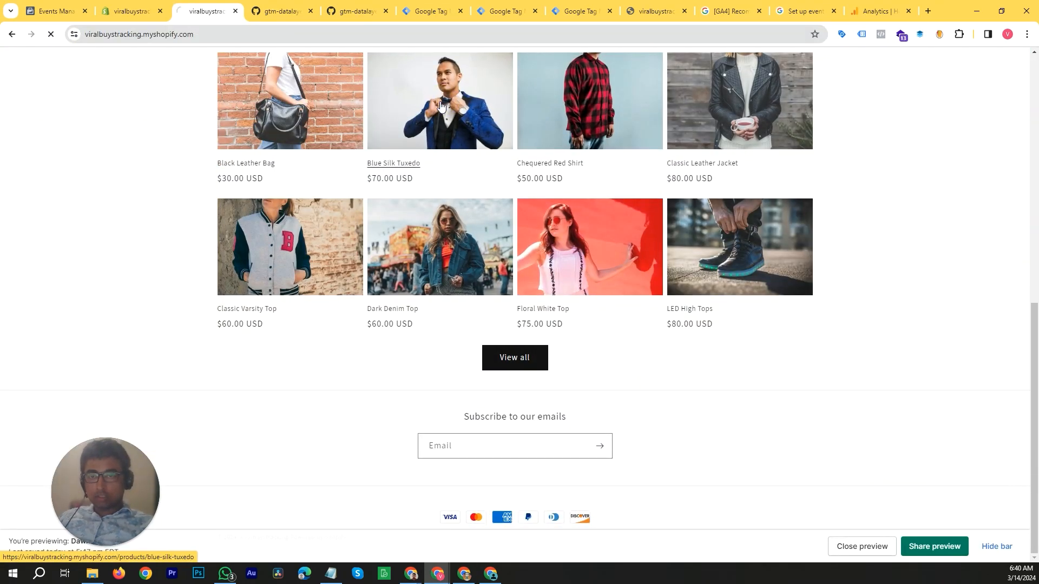
{"action": "left_click", "coordinate": [210, 35]}
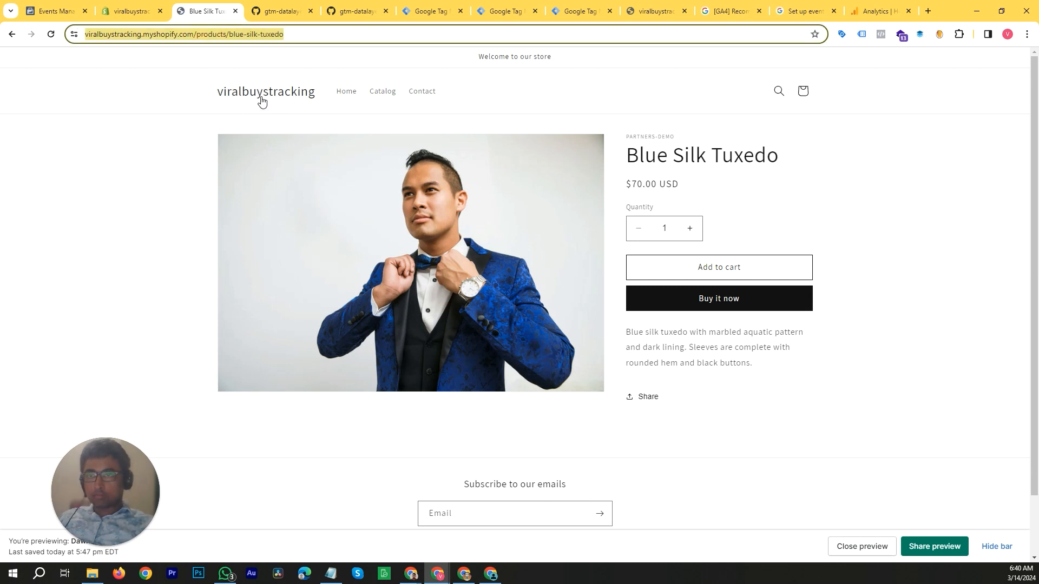
{"action": "left_click", "coordinate": [200, 35]}
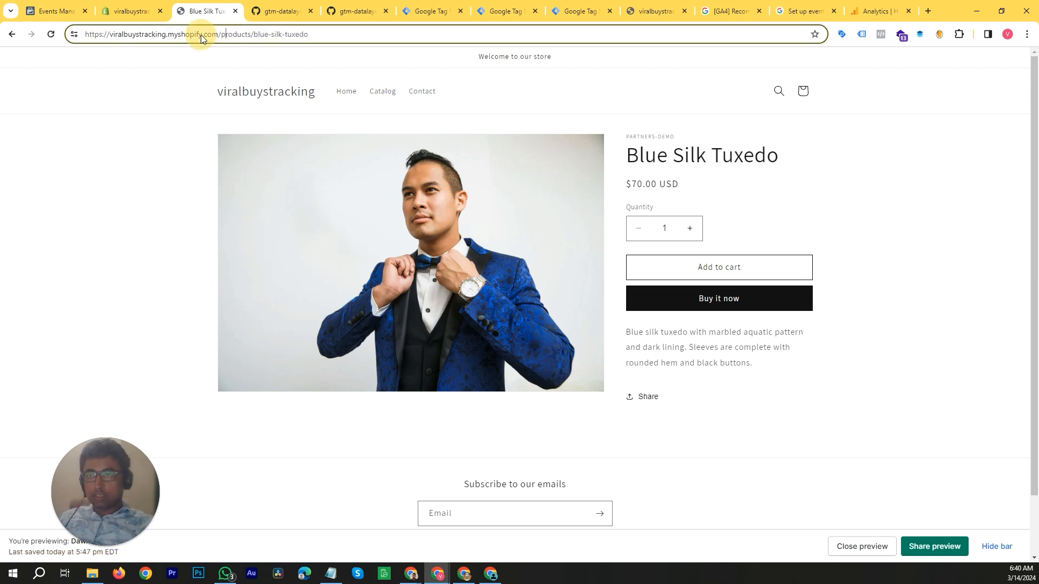
Open the store's home page in a new tab and go to the Floral White Top product page.
{"action": "right_click", "coordinate": [275, 95]}
{"action": "left_click", "coordinate": [293, 104]}
{"action": "left_click", "coordinate": [257, 12]}
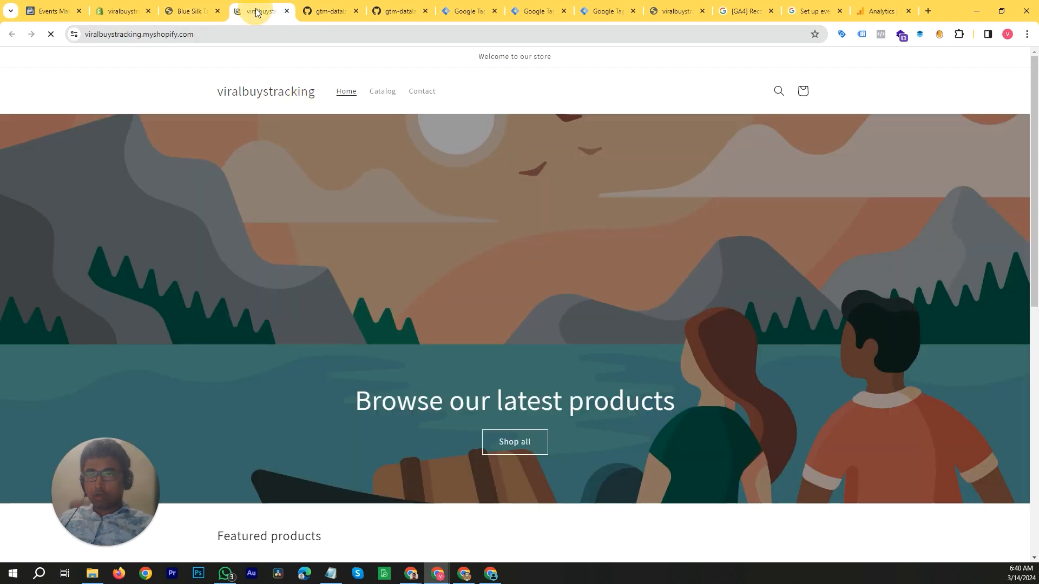
{"action": "scroll", "coordinate": [540, 343], "scroll_direction": "down", "scroll_amount": 10}
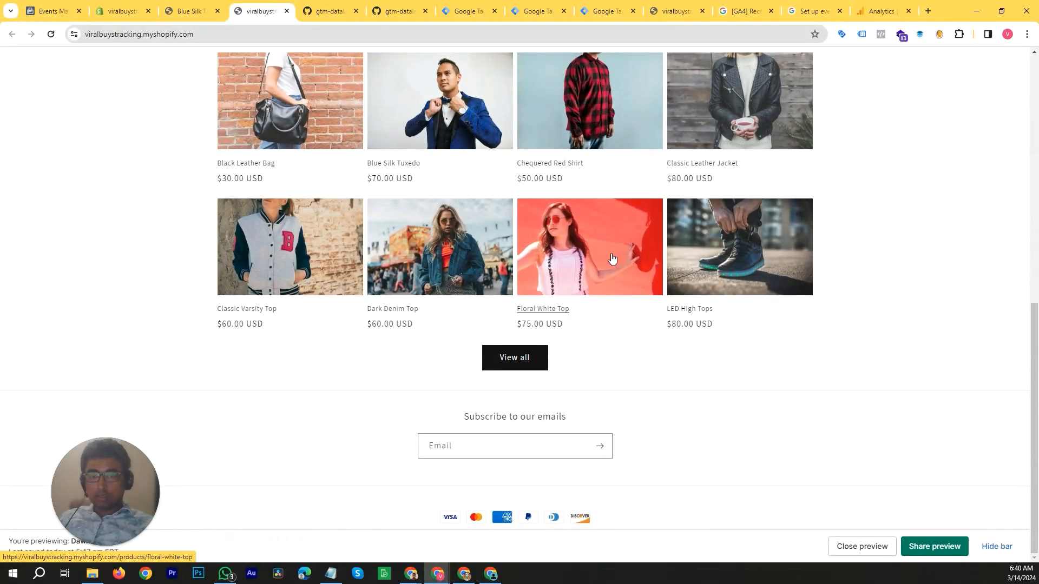
{"action": "left_click", "coordinate": [612, 254]}
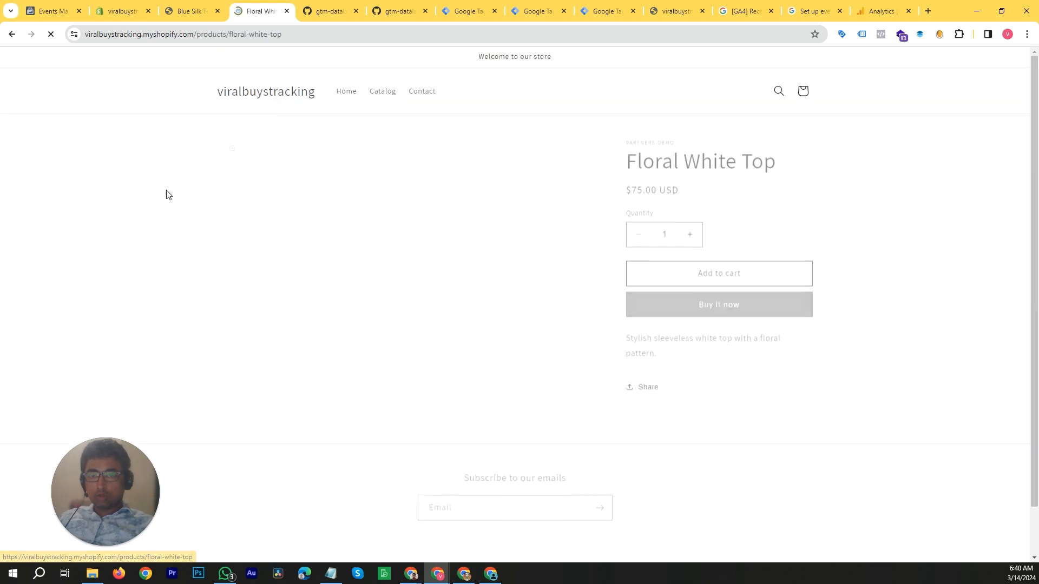
Highlight the "products/" segment in the Floral White Top page's URL.
{"action": "left_click", "coordinate": [207, 37]}
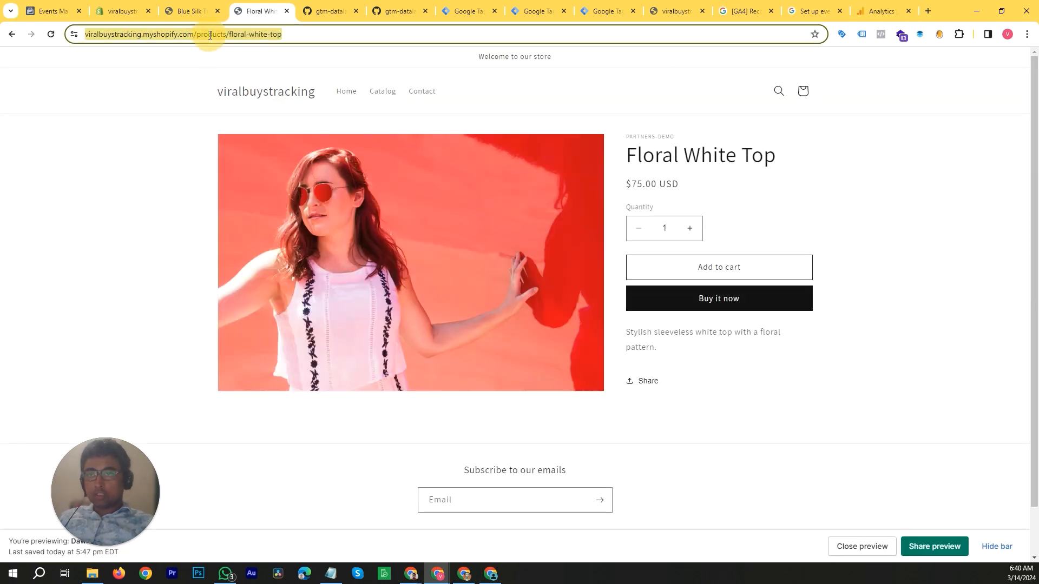
{"action": "left_click", "coordinate": [199, 37]}
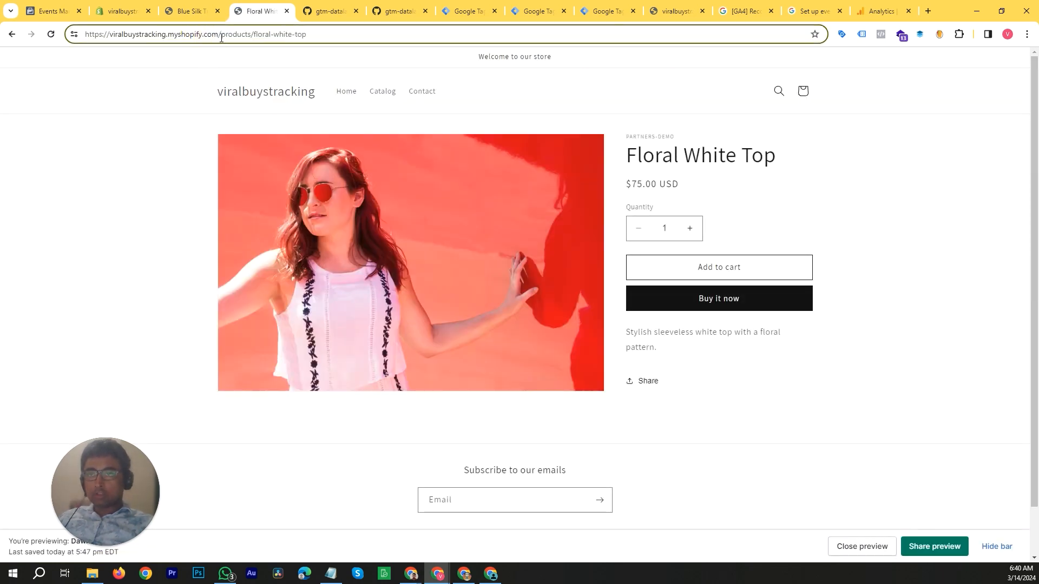
{"action": "left_click_drag", "start_coordinate": [221, 38], "coordinate": [253, 38]}
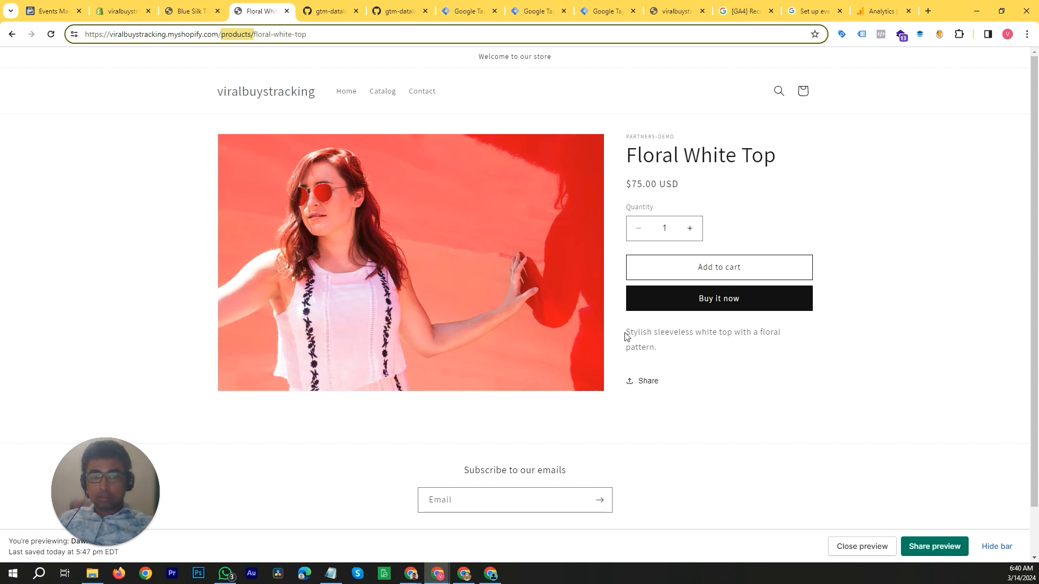
Highlight the Floral White Top's description and look over the rest of the product page.
{"action": "left_click_drag", "start_coordinate": [626, 337], "coordinate": [658, 349]}
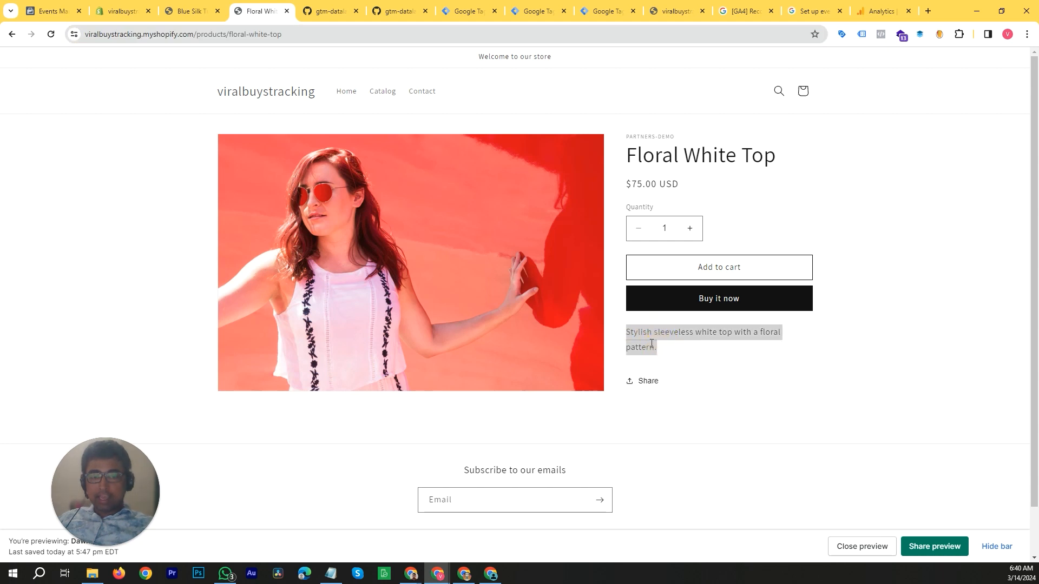
{"action": "scroll", "coordinate": [655, 416], "scroll_direction": "down", "scroll_amount": 1}
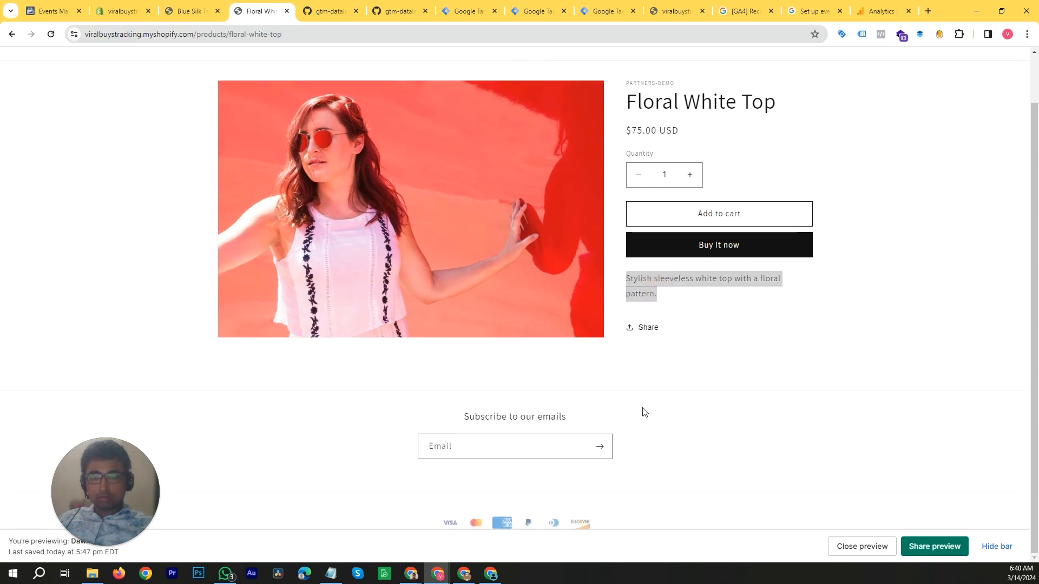
{"action": "scroll", "coordinate": [757, 314], "scroll_direction": "up", "scroll_amount": 1}
{"action": "scroll", "coordinate": [892, 180], "scroll_direction": "down", "scroll_amount": 1}
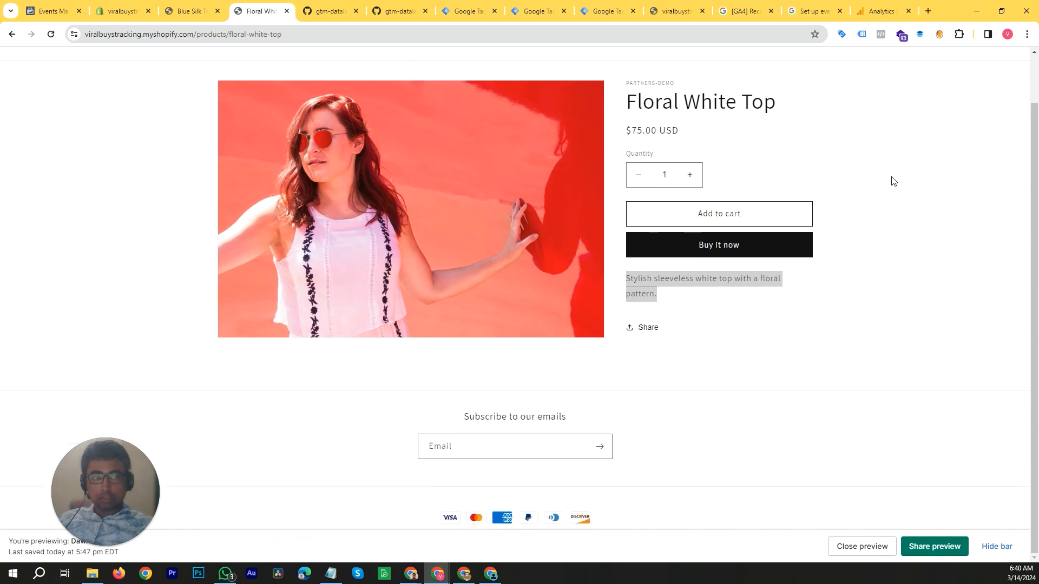
{"action": "scroll", "coordinate": [899, 246], "scroll_direction": "up", "scroll_amount": 1}
{"action": "scroll", "coordinate": [902, 252], "scroll_direction": "down", "scroll_amount": 1}
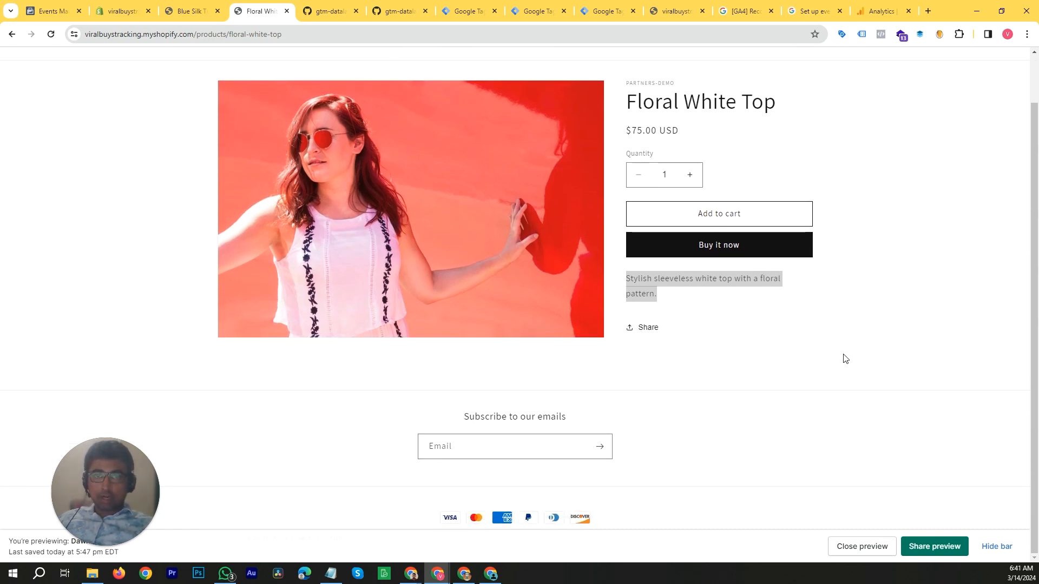
Inspect the email subscription field, then open and close the storefront's search box.
{"action": "left_click", "coordinate": [550, 448]}
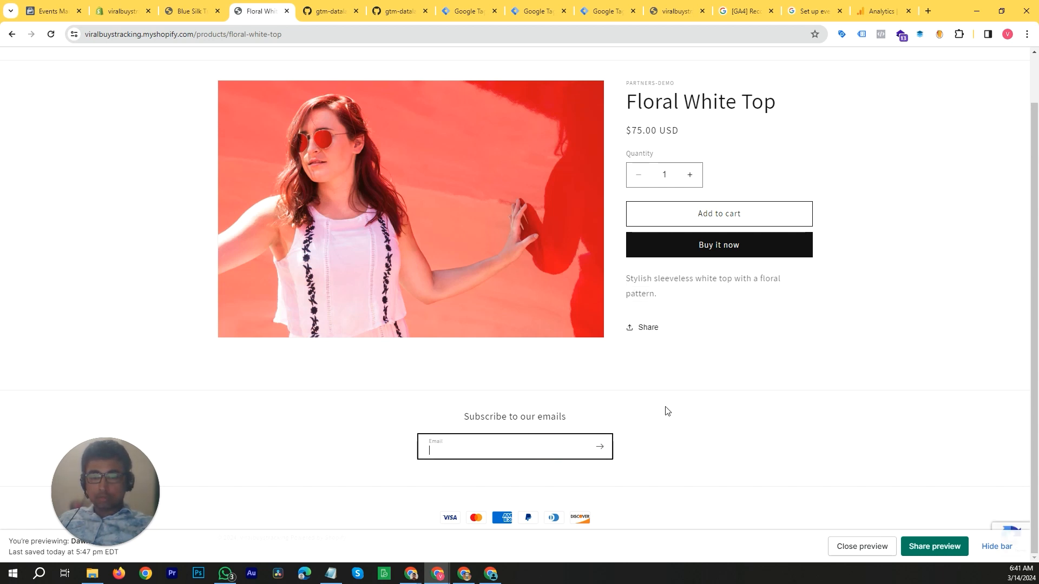
{"action": "scroll", "coordinate": [725, 451], "scroll_direction": "up", "scroll_amount": 1}
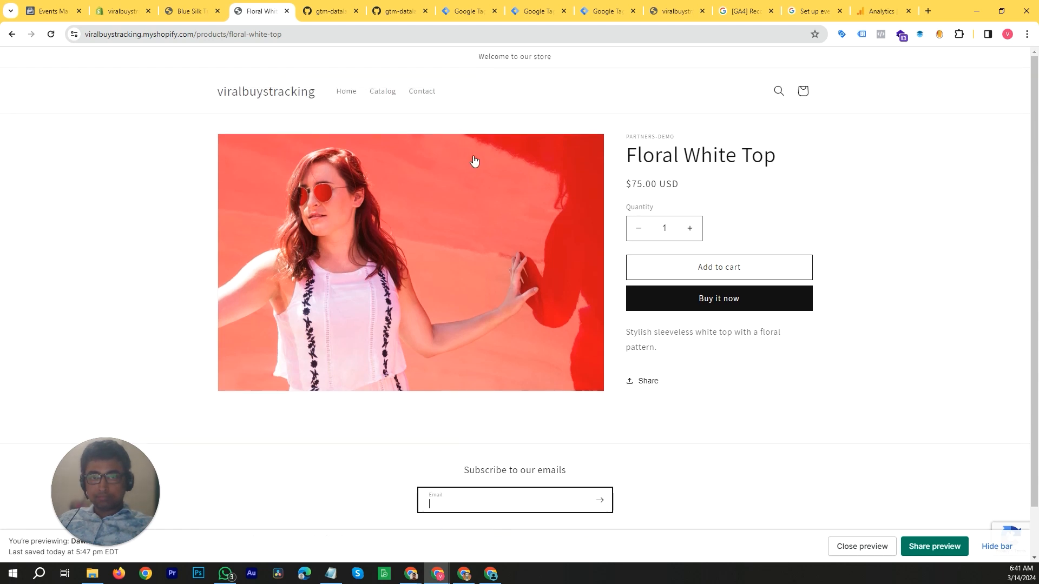
{"action": "left_click", "coordinate": [779, 92]}
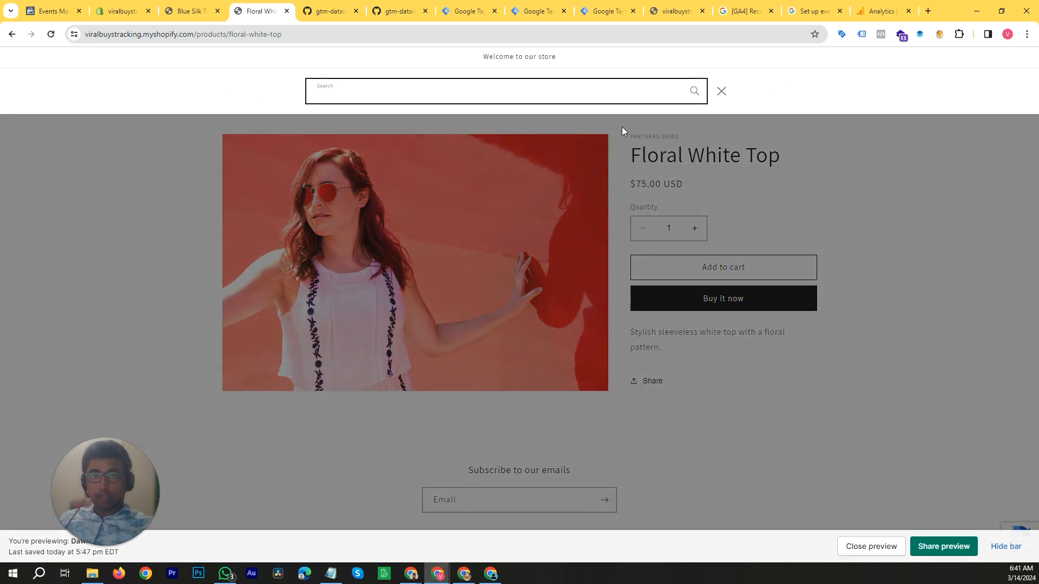
{"action": "left_click", "coordinate": [722, 92]}
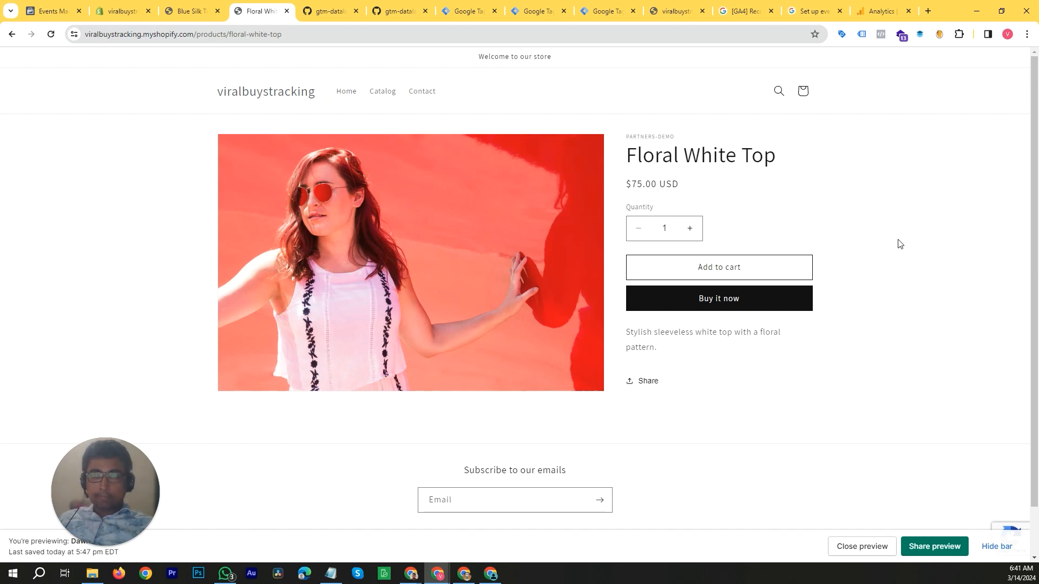
Recheck the full URL of the Floral White Top page without changing it.
{"action": "left_click", "coordinate": [217, 34]}
{"action": "left_click", "coordinate": [219, 35]}
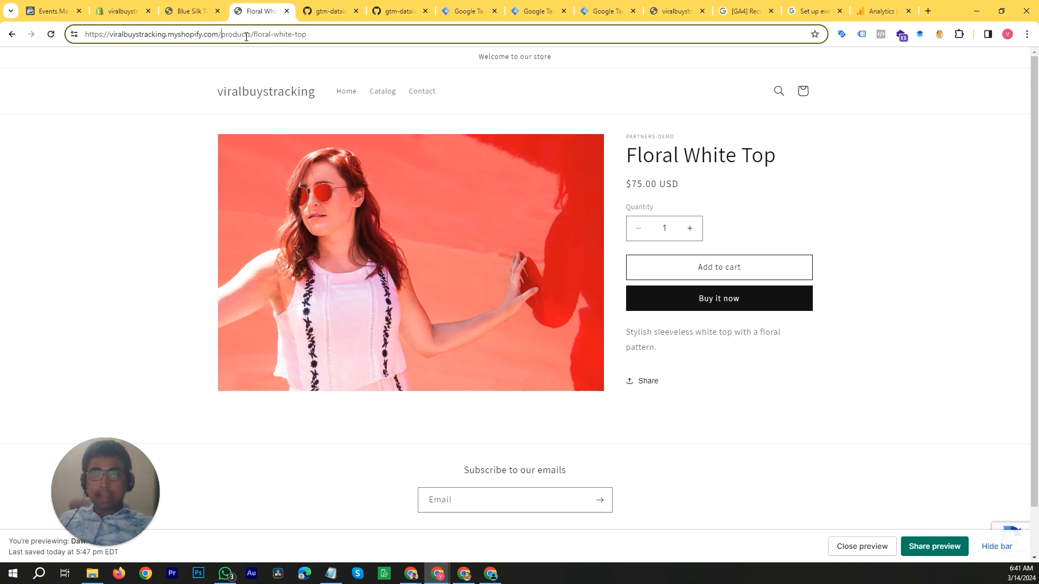
{"action": "left_click", "coordinate": [158, 115]}
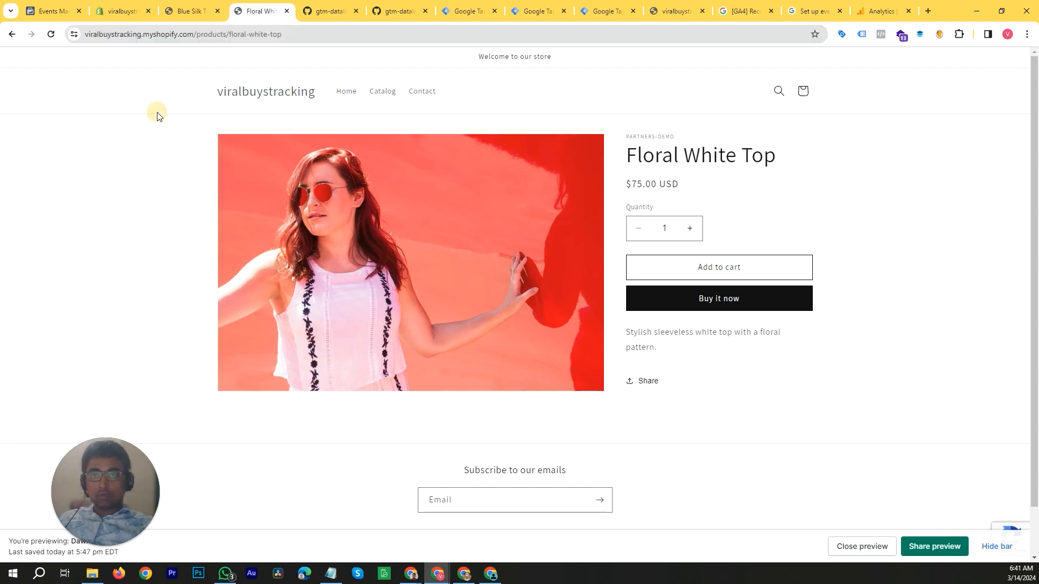
Close the Blue Silk Tuxedo and Floral White Top preview tabs.
{"action": "left_click", "coordinate": [196, 12]}
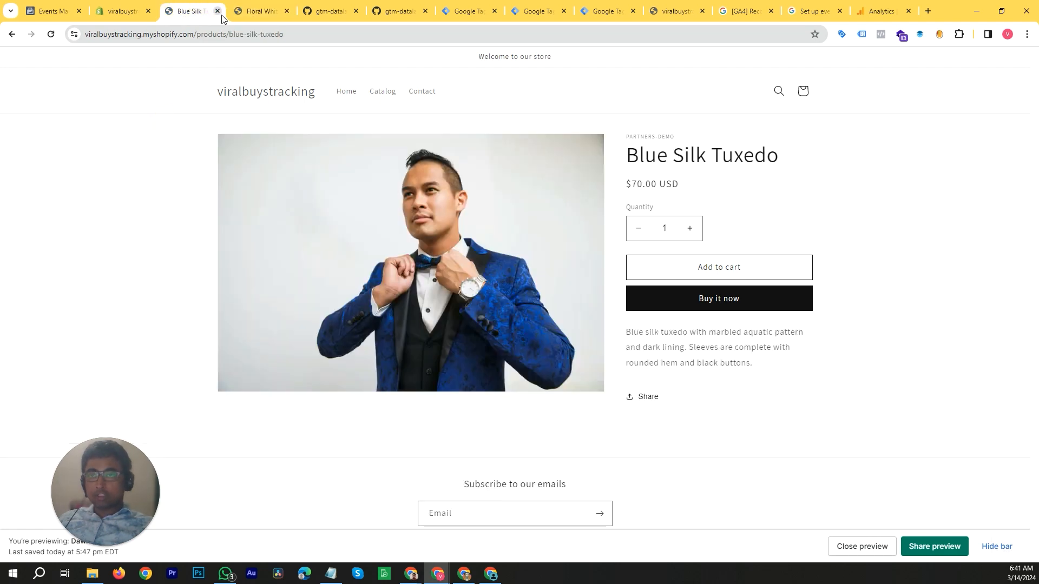
{"action": "left_click", "coordinate": [217, 11]}
{"action": "left_click", "coordinate": [217, 12]}
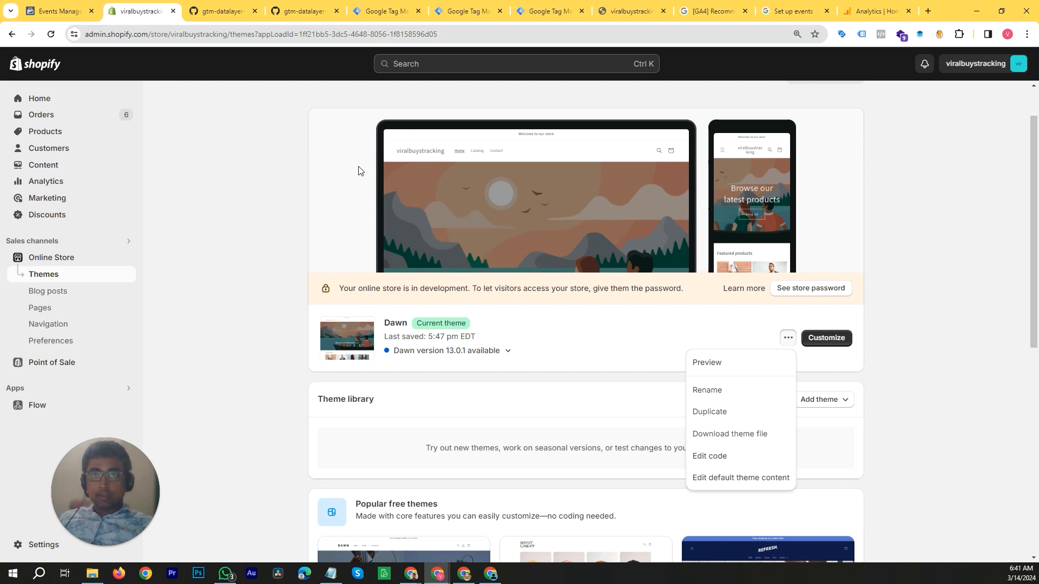
Switch to Google Tag Manager to view the accounts and containers, and return to Shopify's Themes page.
{"action": "left_click", "coordinate": [389, 11]}
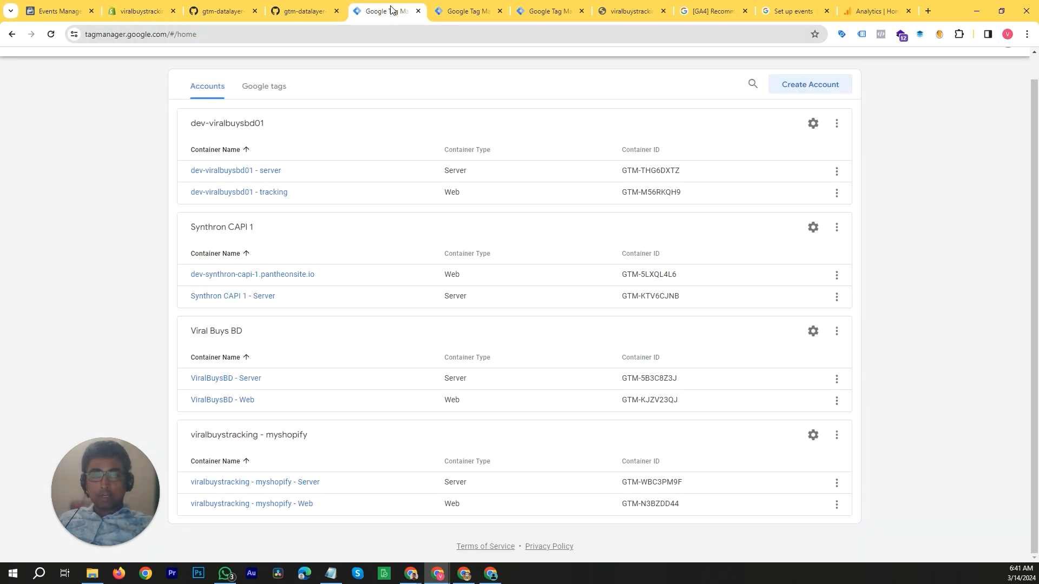
{"action": "left_click", "coordinate": [159, 11]}
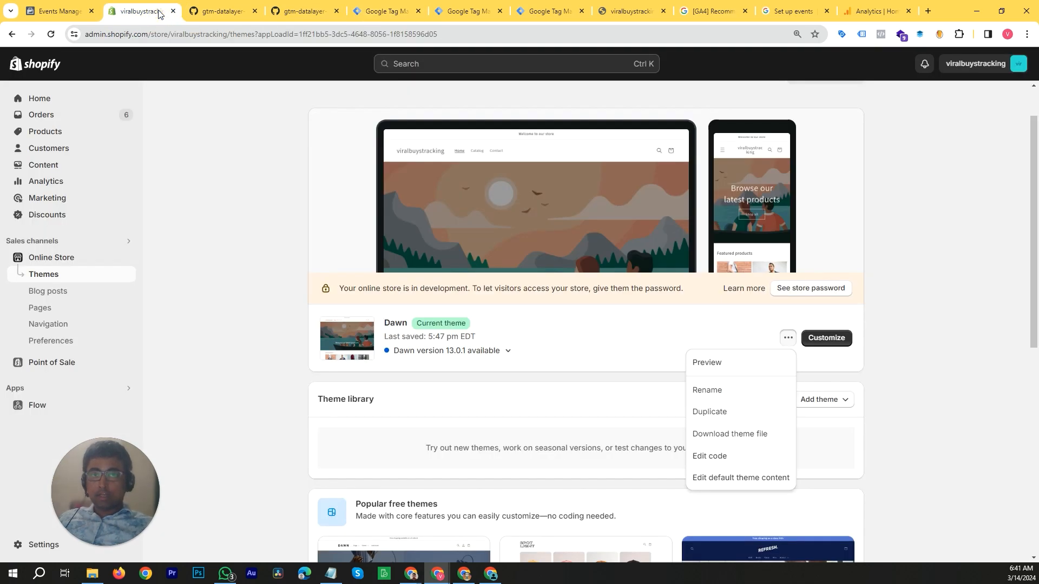
Switch to Google Tag Manager and view the installation code of the viralbuystracking - myshopify web container.
{"action": "left_click", "coordinate": [390, 11]}
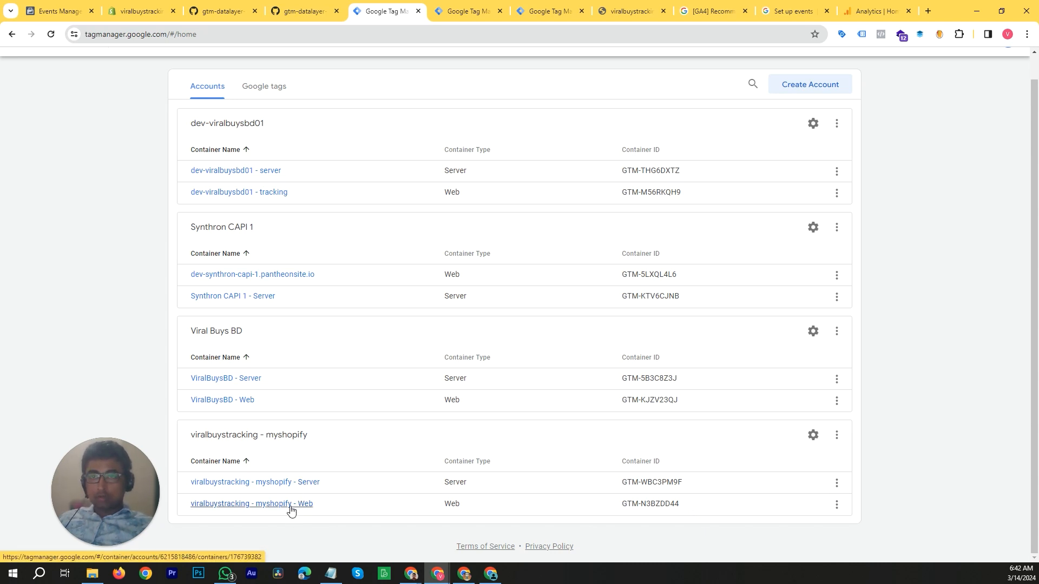
{"action": "left_click", "coordinate": [441, 15]}
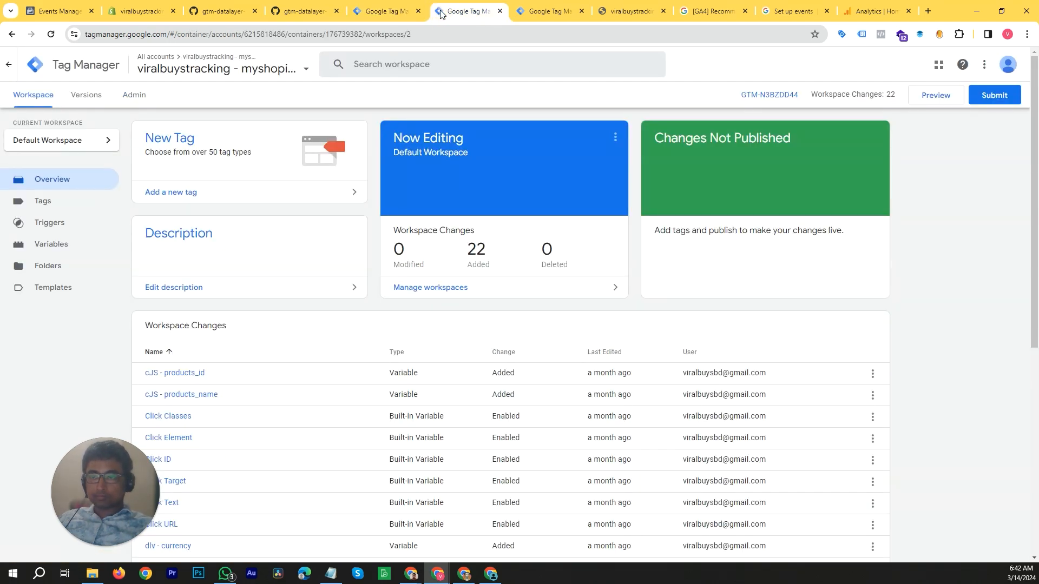
{"action": "left_click", "coordinate": [54, 208]}
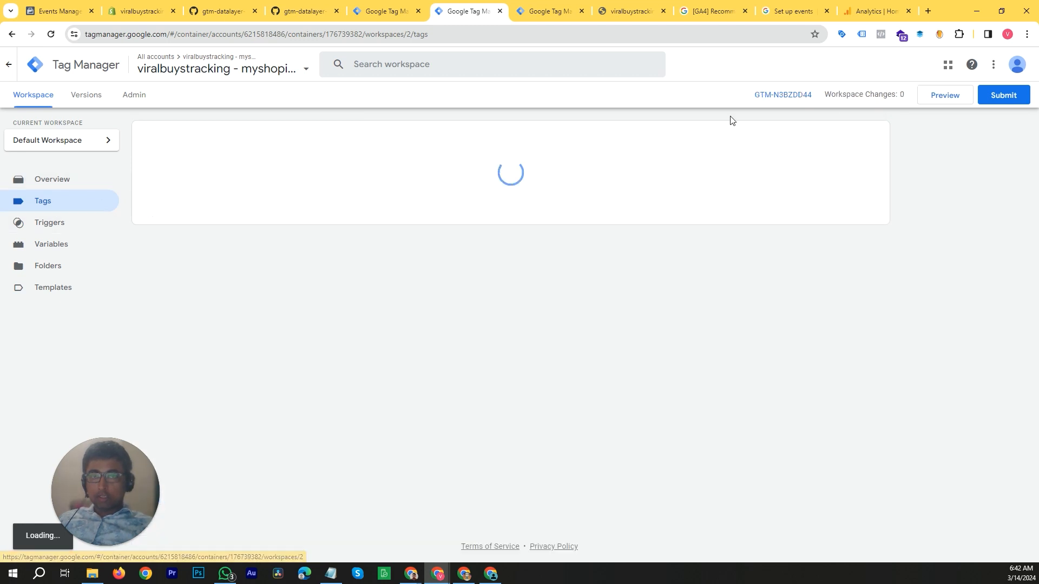
{"action": "left_click", "coordinate": [779, 100]}
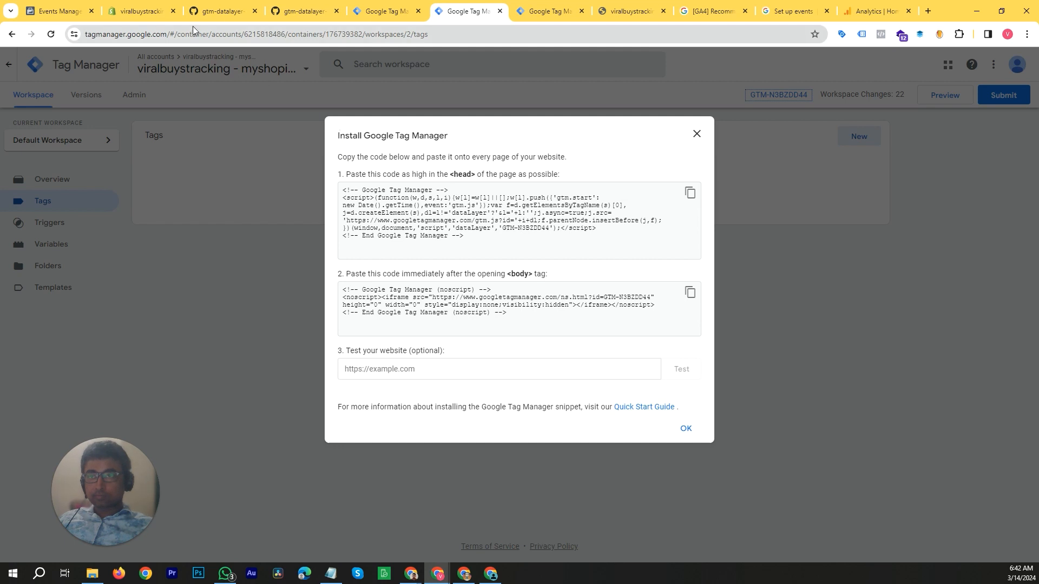
Return to the Shopify Themes page and open the Dawn theme's code for editing.
{"action": "left_click", "coordinate": [130, 11]}
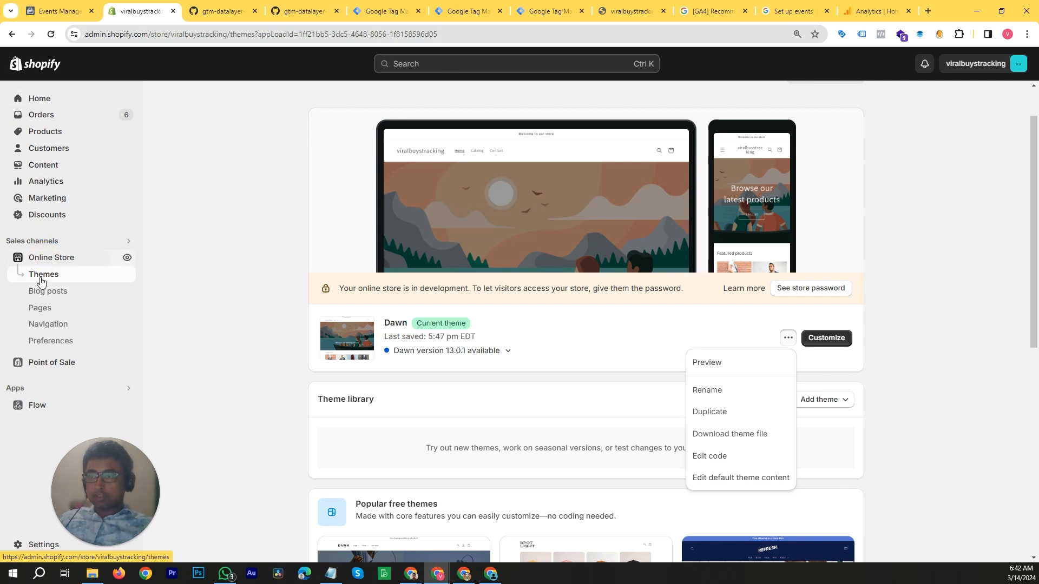
{"action": "left_click", "coordinate": [249, 327]}
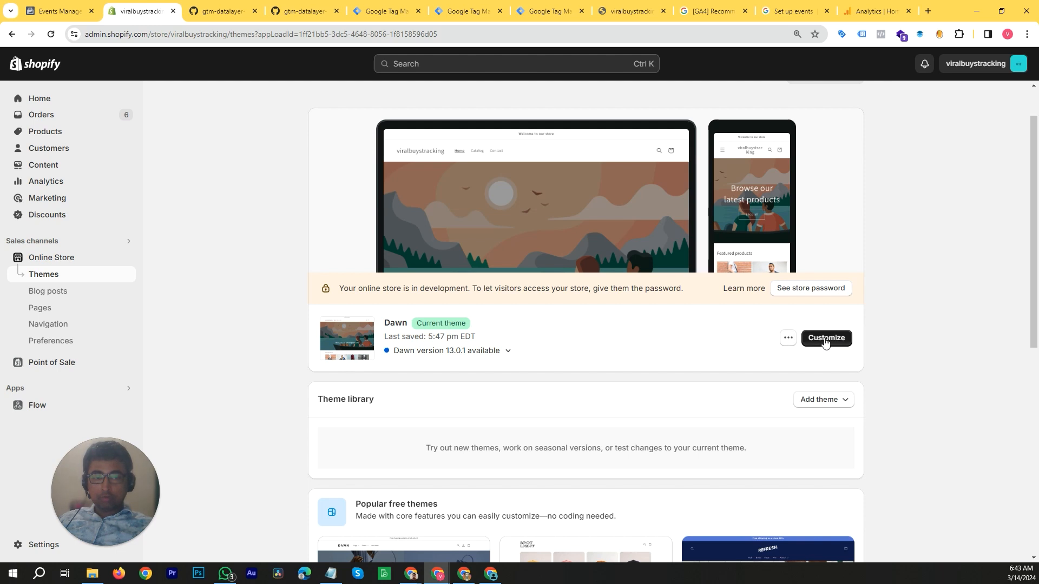
{"action": "left_click", "coordinate": [788, 338]}
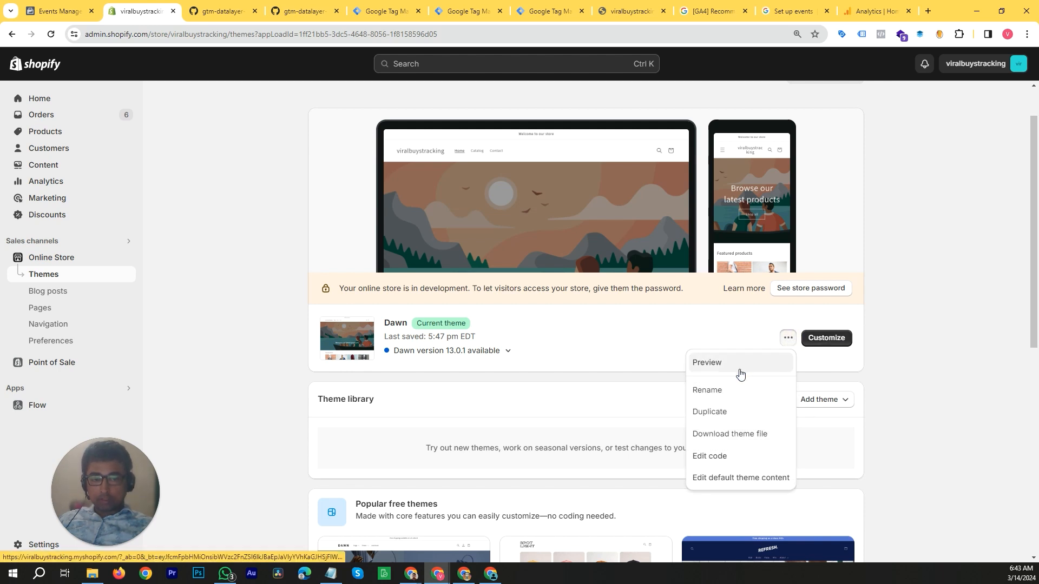
{"action": "left_click", "coordinate": [726, 460]}
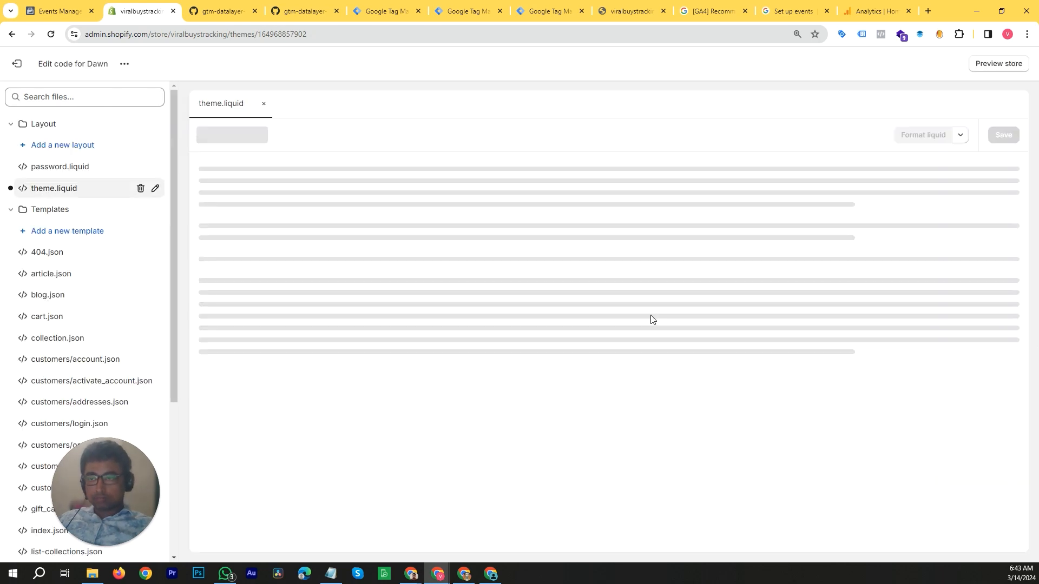
Collapse the Templates and Layout folders, and start adding a new file to the Snippets folder.
{"action": "left_click", "coordinate": [13, 213]}
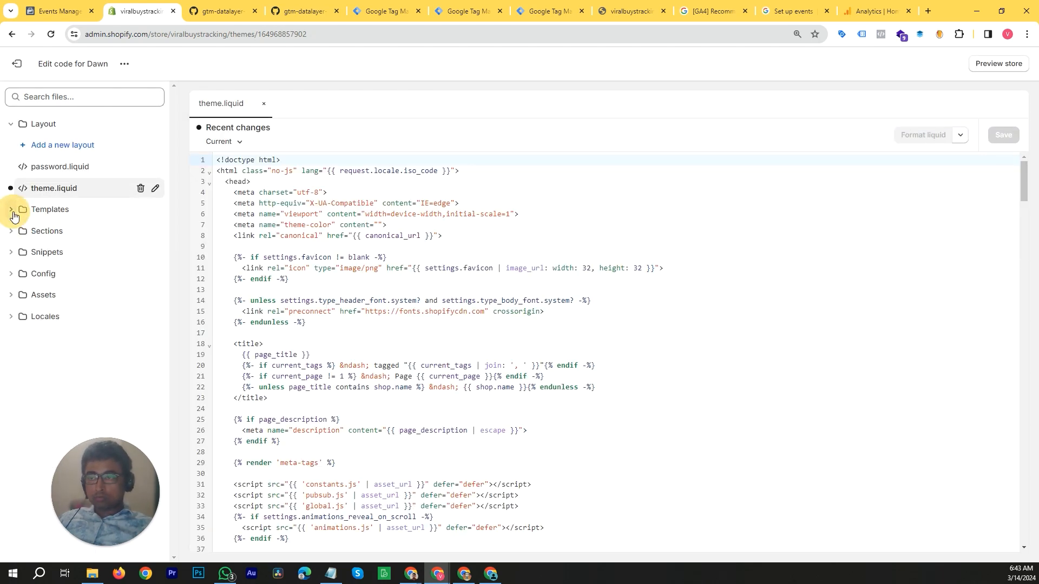
{"action": "left_click", "coordinate": [12, 124]}
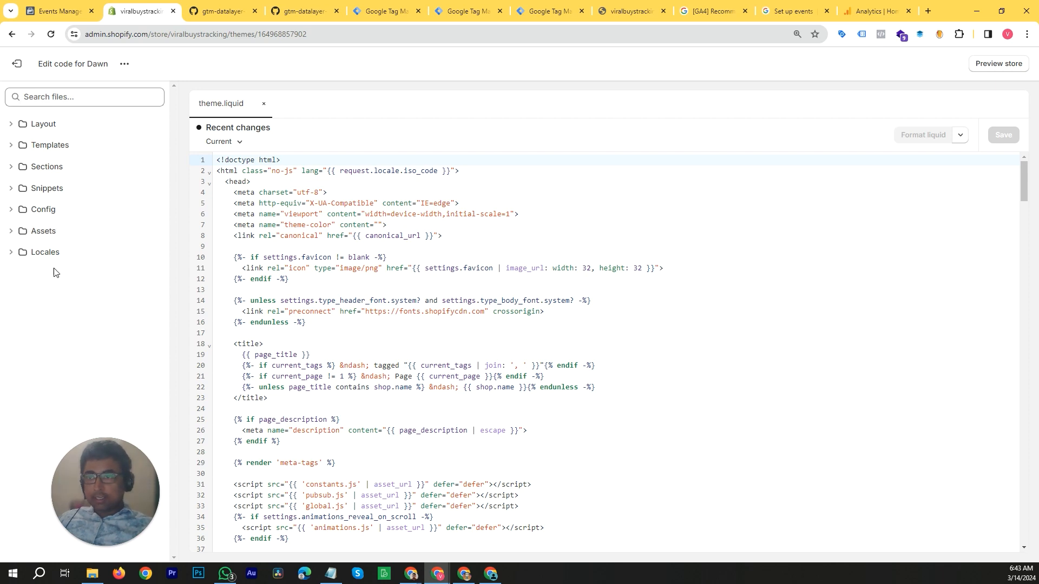
{"action": "left_click", "coordinate": [9, 190]}
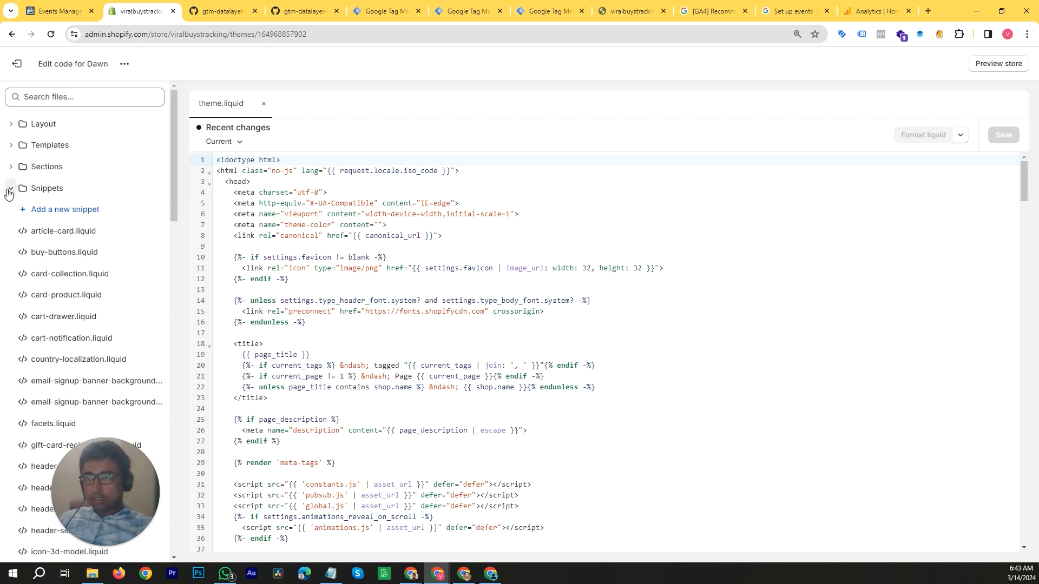
{"action": "left_click", "coordinate": [96, 214]}
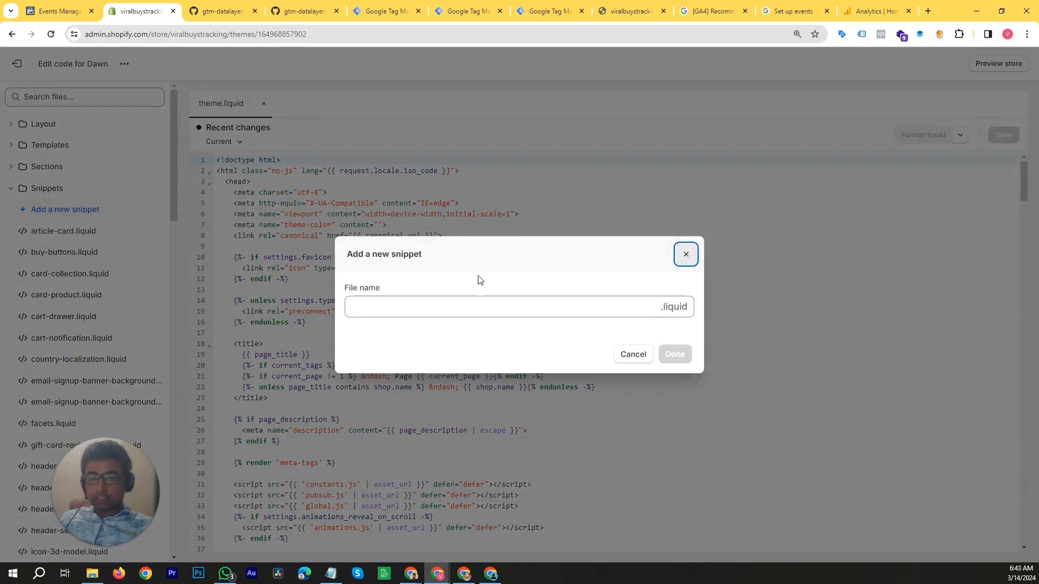
{"action": "left_click", "coordinate": [432, 306]}
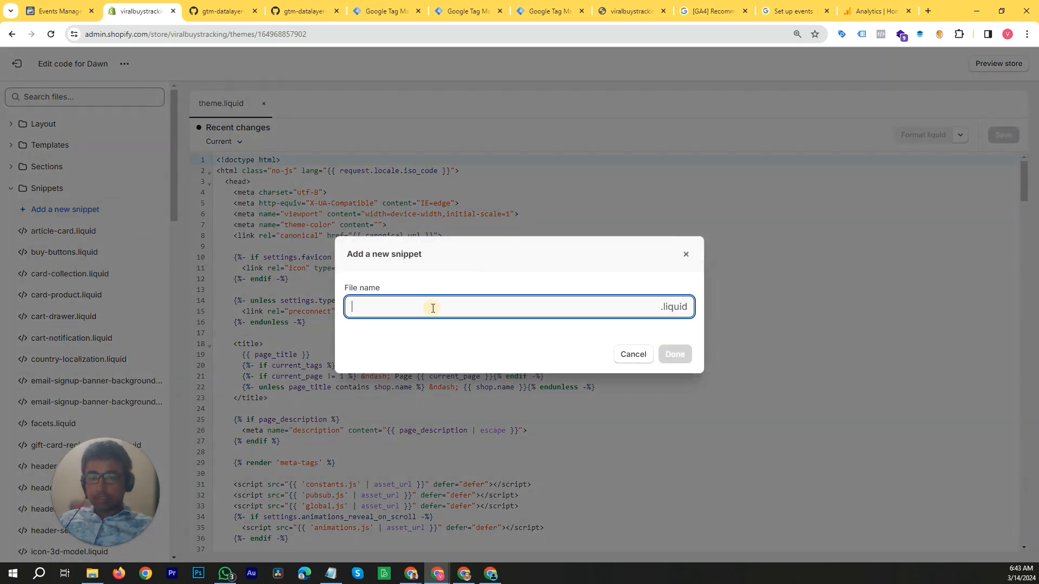
Switch to the Notepad notes and copy the snippet name ultimate-datalayer from the first line.
{"action": "left_click", "coordinate": [331, 575]}
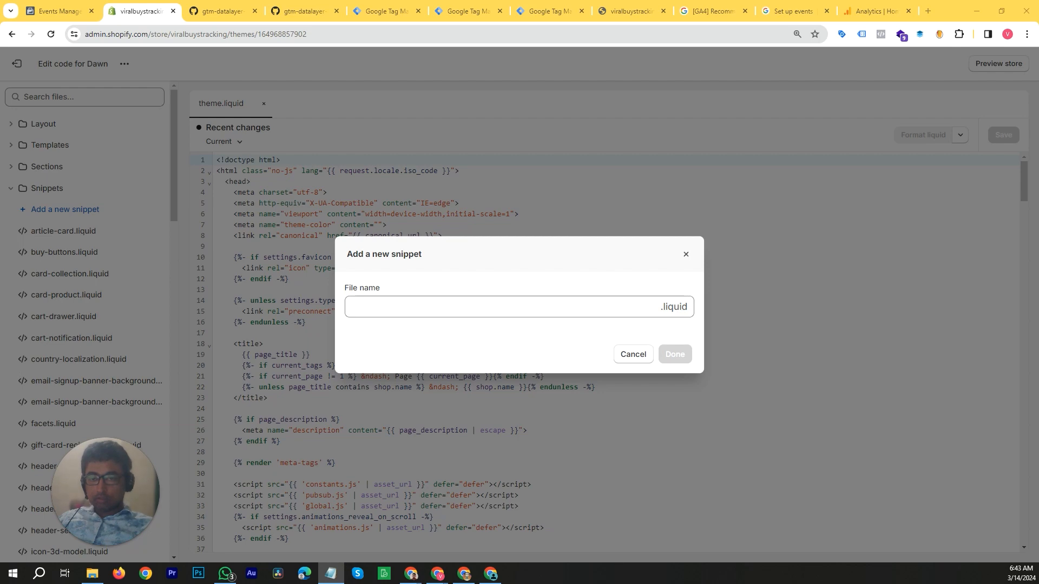
{"action": "left_click_drag", "start_coordinate": [589, 100], "coordinate": [553, 130]}
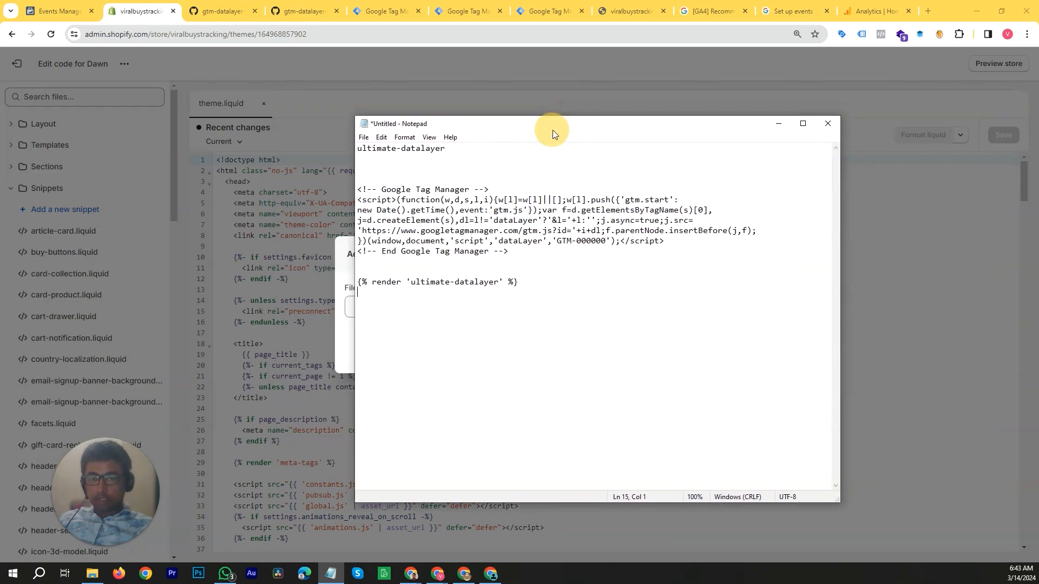
{"action": "triple_click", "coordinate": [403, 150]}
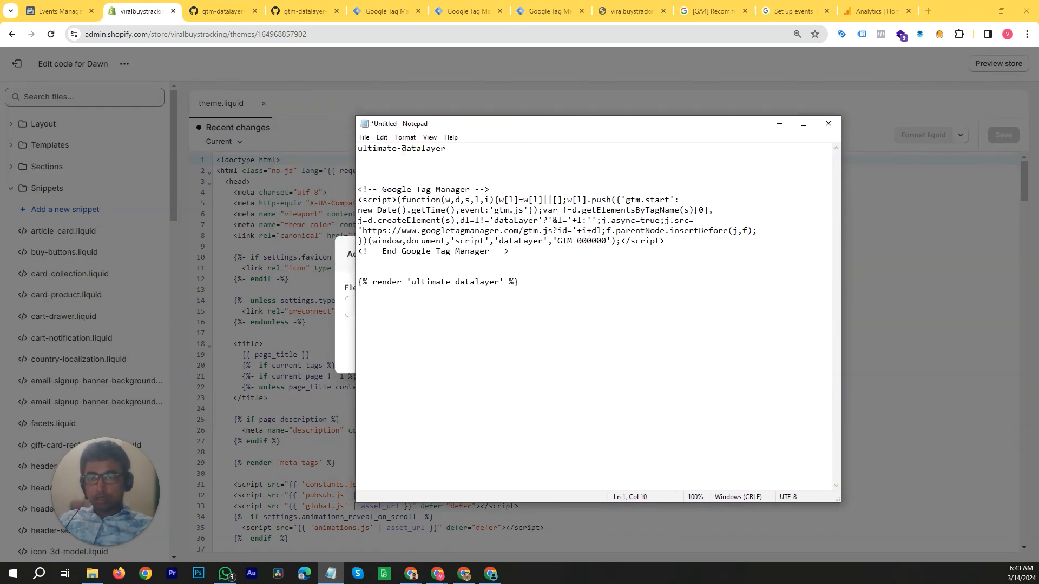
{"action": "left_click", "coordinate": [403, 150]}
{"action": "left_click", "coordinate": [449, 152]}
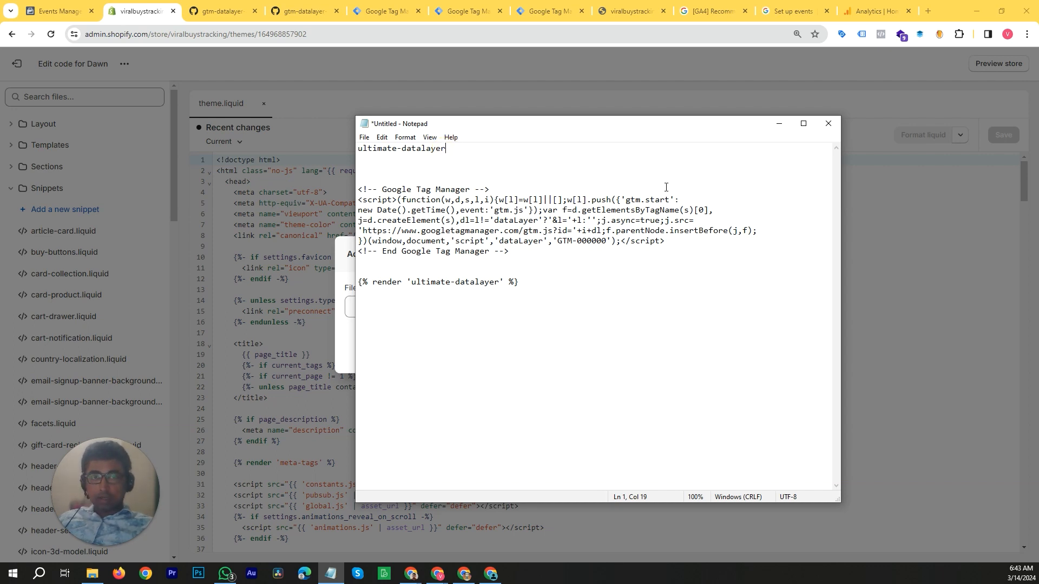
{"action": "key", "text": "ctrl+a"}
{"action": "left_click", "coordinate": [424, 168]}
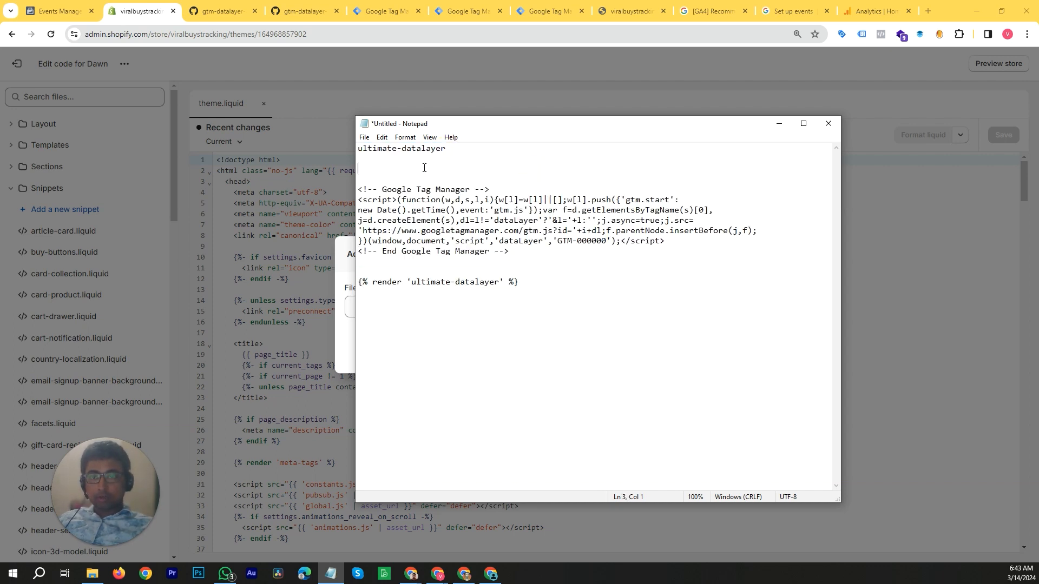
{"action": "left_click", "coordinate": [404, 149]}
{"action": "left_click_drag", "start_coordinate": [449, 148], "coordinate": [352, 149]}
{"action": "right_click", "coordinate": [395, 154]}
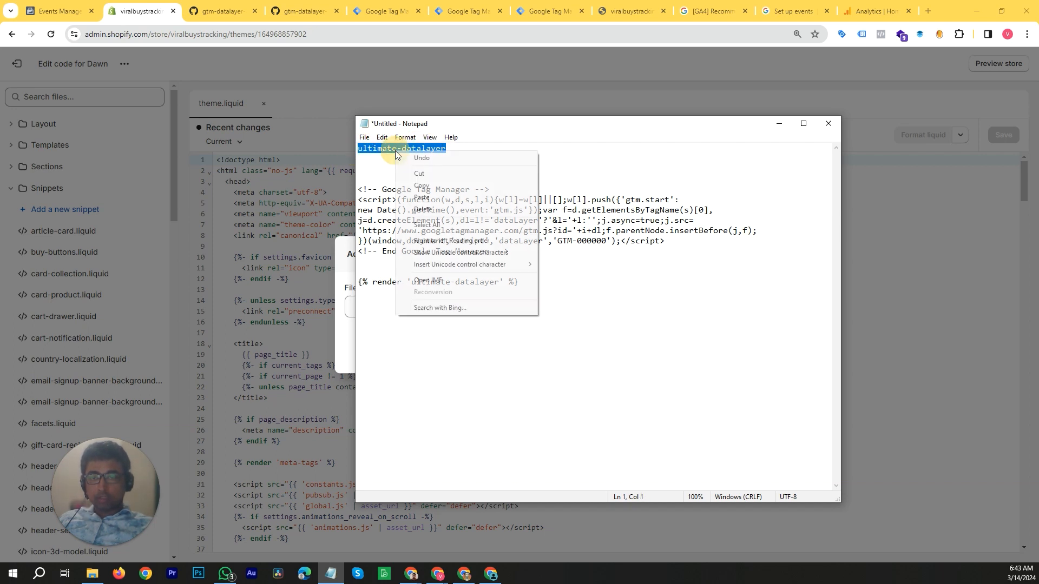
{"action": "left_click", "coordinate": [432, 184]}
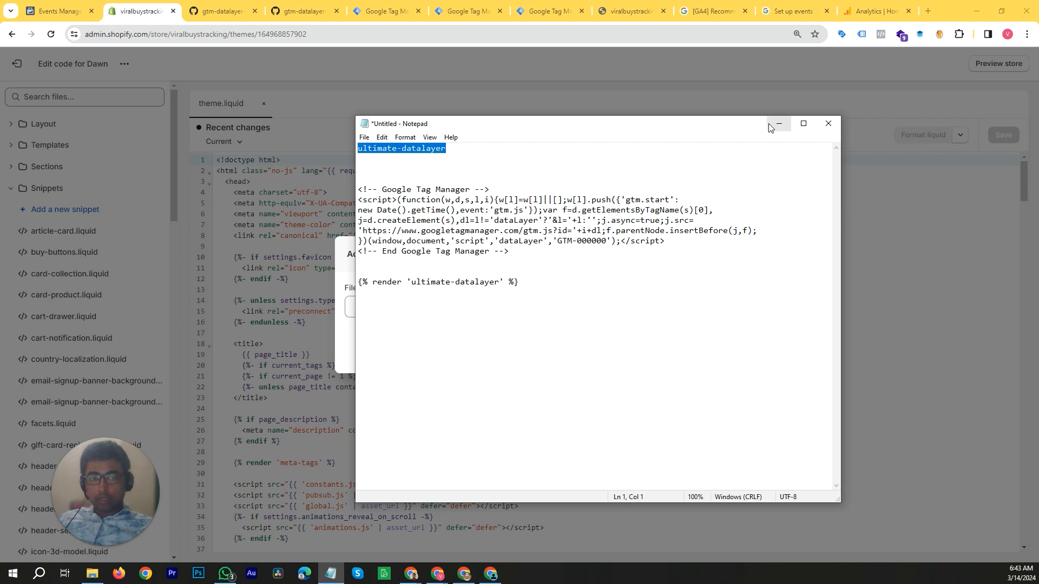
Return to Shopify's new snippet dialog, name the file ultimate-datalayer and create it.
{"action": "left_click", "coordinate": [779, 125]}
{"action": "key", "text": "ctrl+v"}
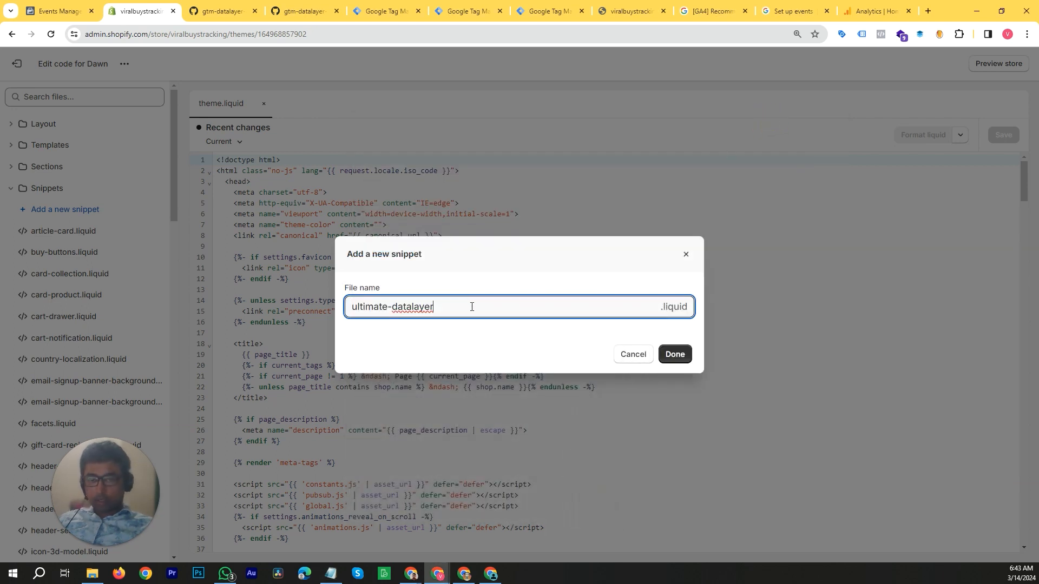
{"action": "left_click", "coordinate": [676, 355]}
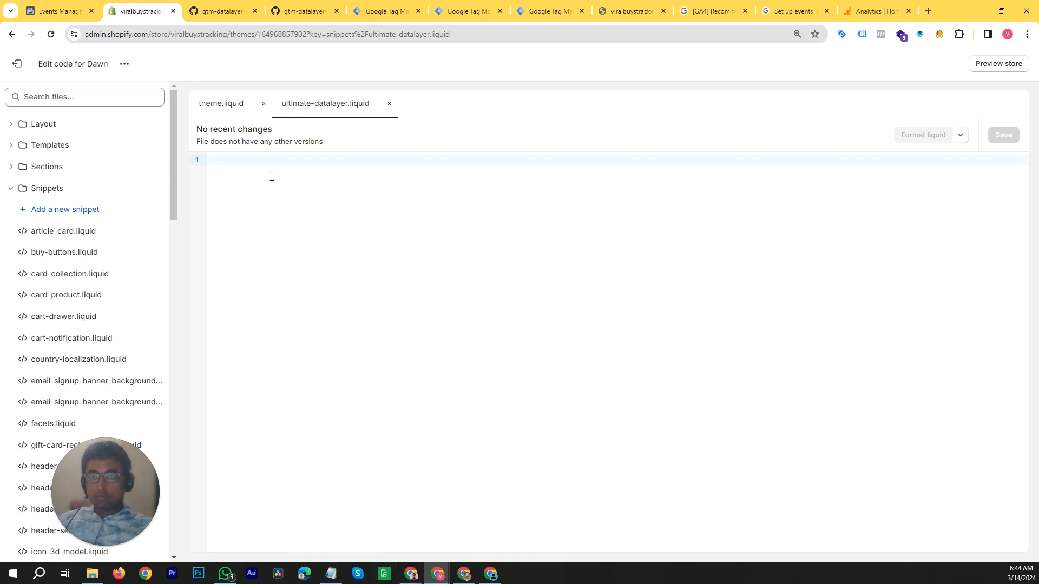
Switch to the gtm-datalayer-for-shopify repository on GitHub and copy the entire code of ultimate-datalayer.liquid.
{"action": "left_click", "coordinate": [220, 11]}
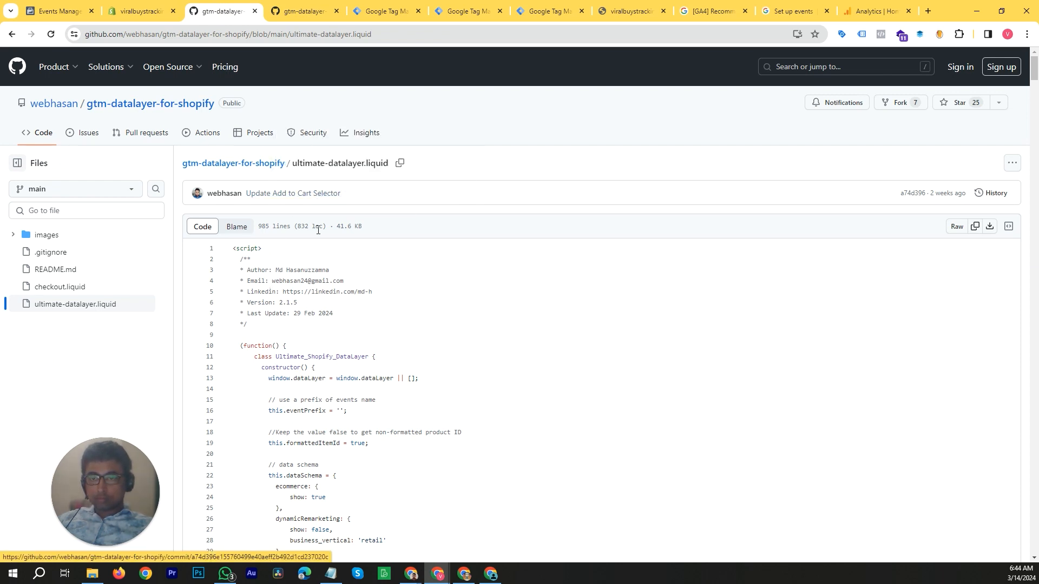
{"action": "scroll", "coordinate": [244, 178], "scroll_direction": "down", "scroll_amount": 2}
{"action": "scroll", "coordinate": [206, 152], "scroll_direction": "up", "scroll_amount": 1}
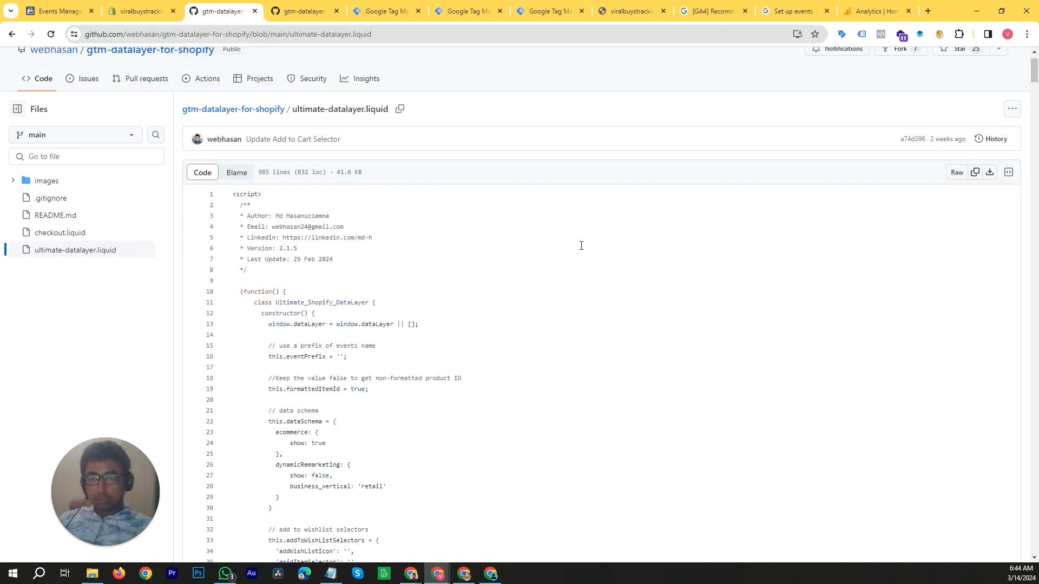
{"action": "left_click", "coordinate": [976, 174]}
Paste the copied data layer code into the empty ultimate-datalayer.liquid snippet in Shopify and save the file.
{"action": "left_click", "coordinate": [141, 4]}
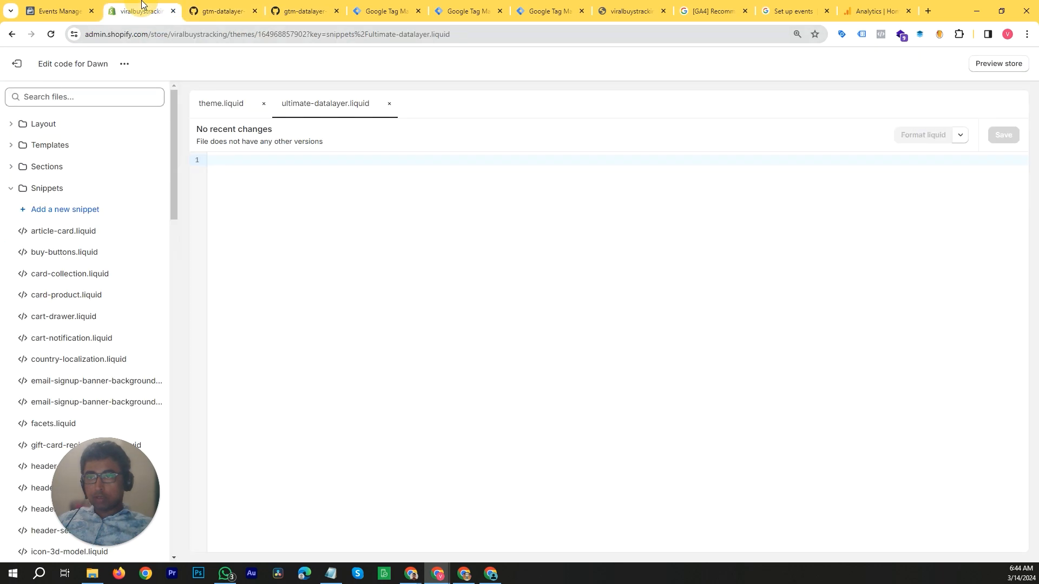
{"action": "left_click", "coordinate": [318, 158]}
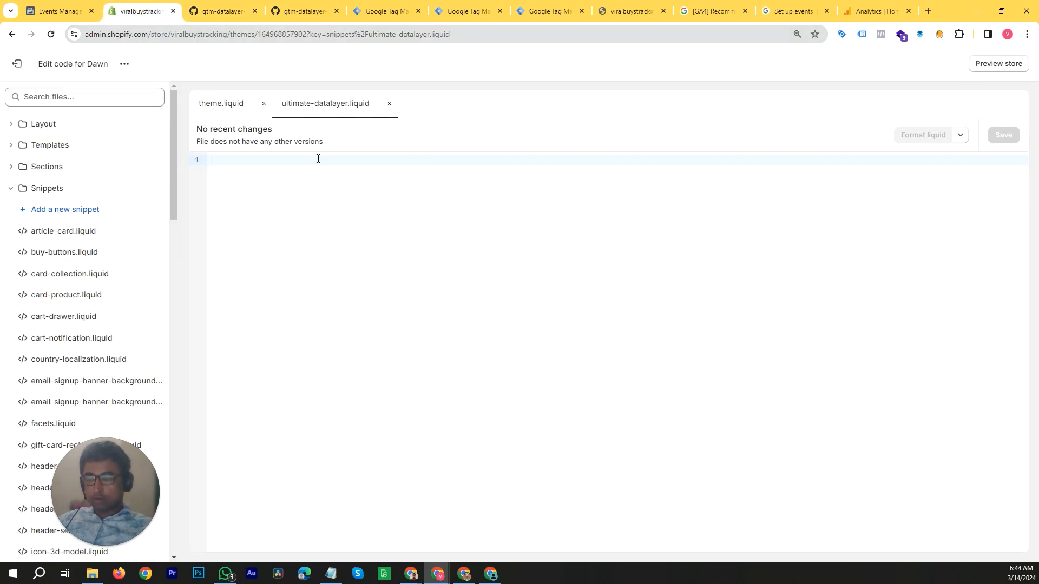
{"action": "key", "text": "ctrl+v"}
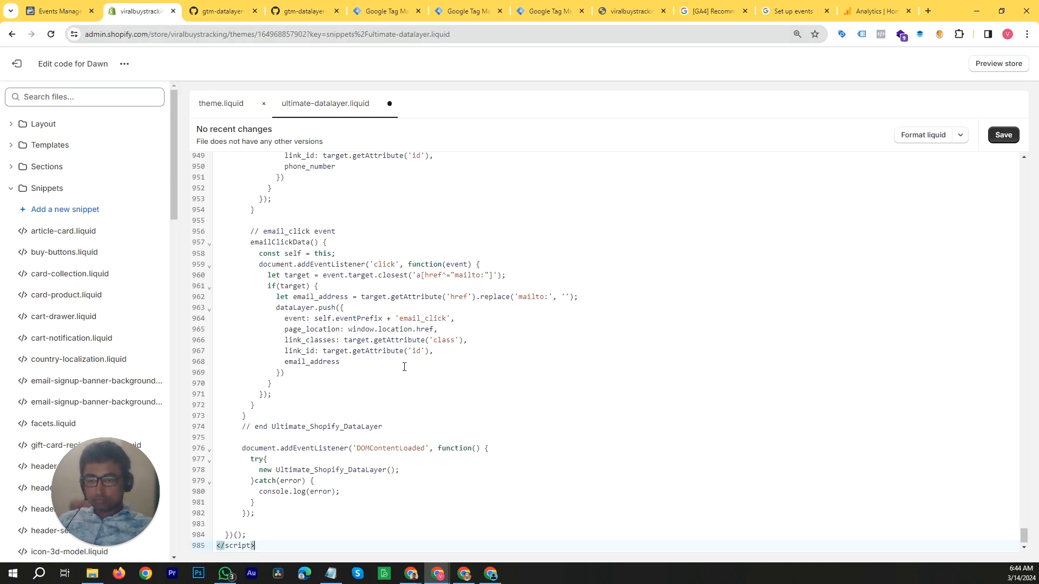
{"action": "scroll", "coordinate": [410, 383], "scroll_direction": "up", "scroll_amount": 20}
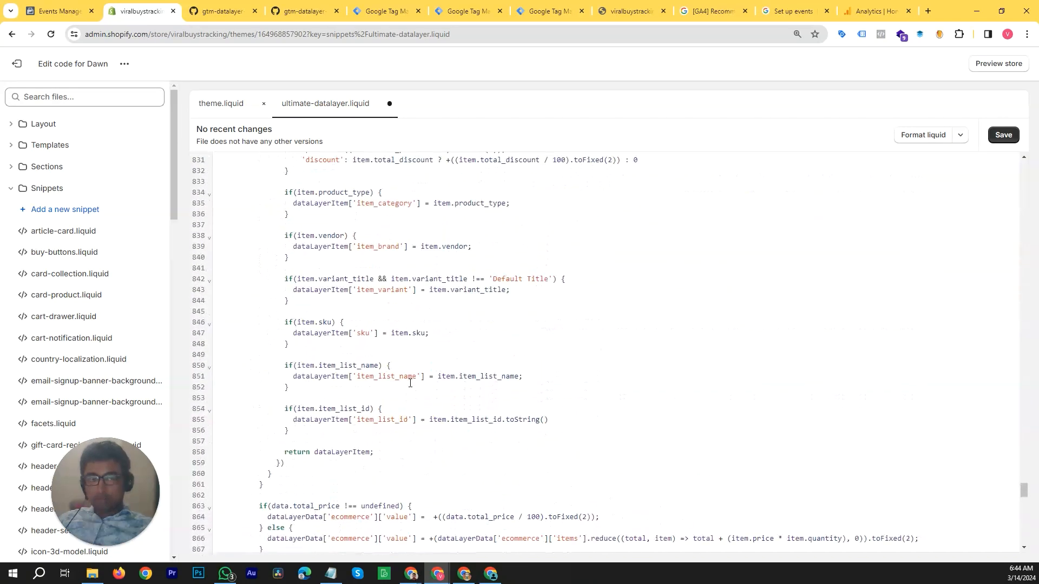
{"action": "left_click_drag", "start_coordinate": [1024, 463], "coordinate": [1024, 165]}
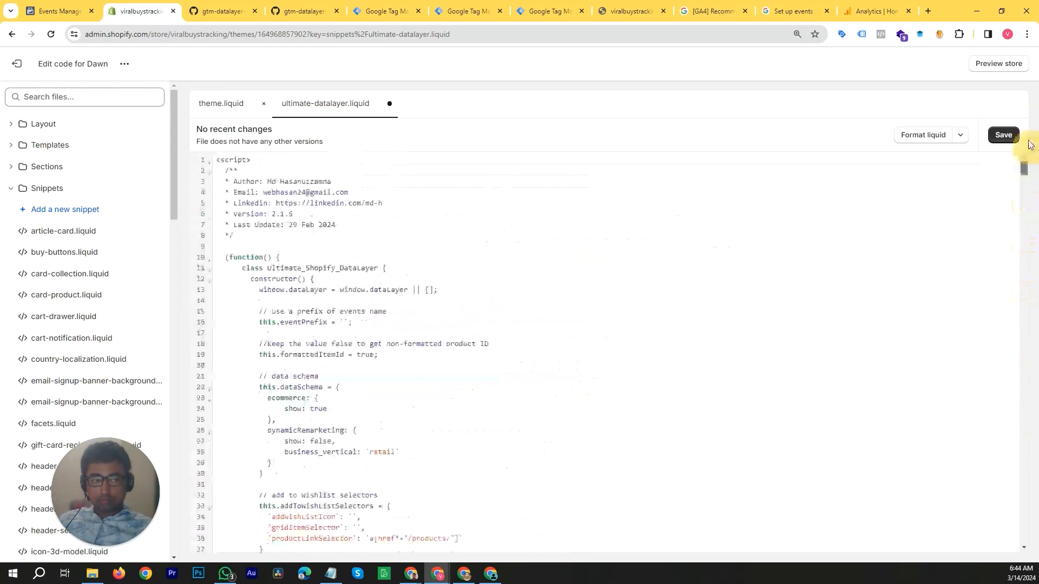
{"action": "left_click", "coordinate": [1004, 135]}
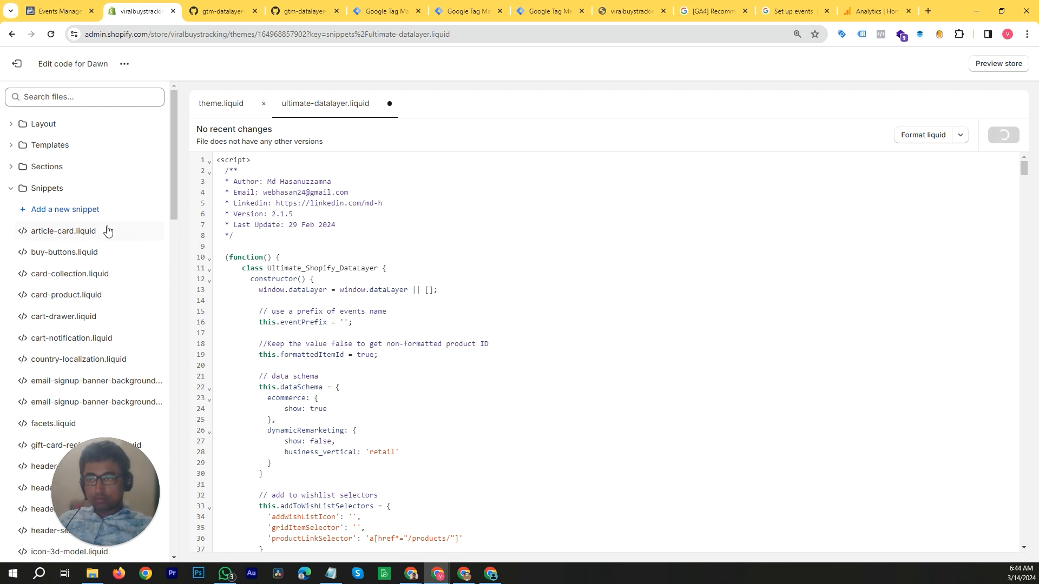
Collapse the Snippets folder, look through the Templates folder, and open theme.liquid from the Layout folder.
{"action": "left_click", "coordinate": [10, 190]}
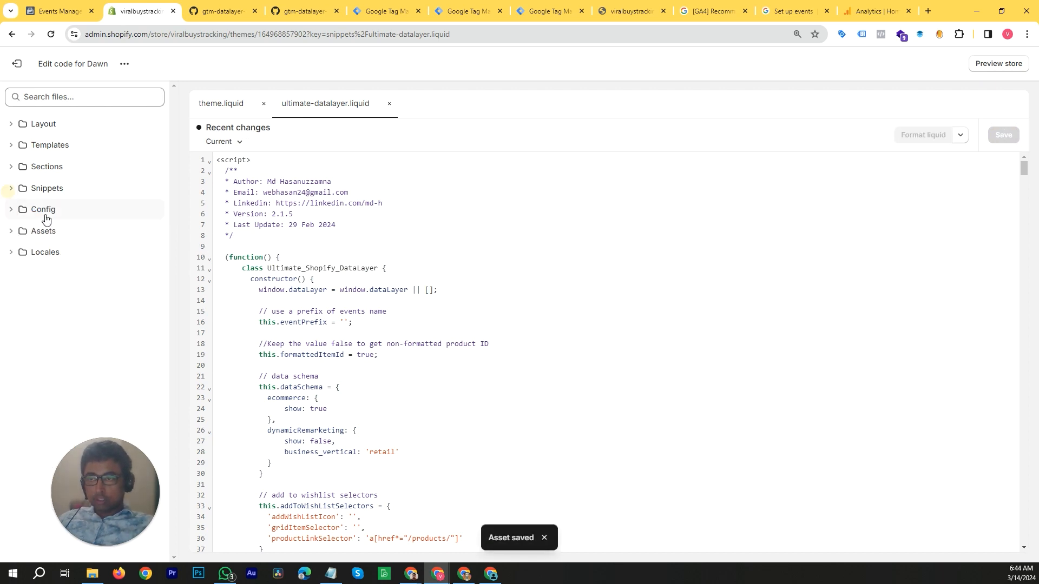
{"action": "left_click", "coordinate": [12, 147]}
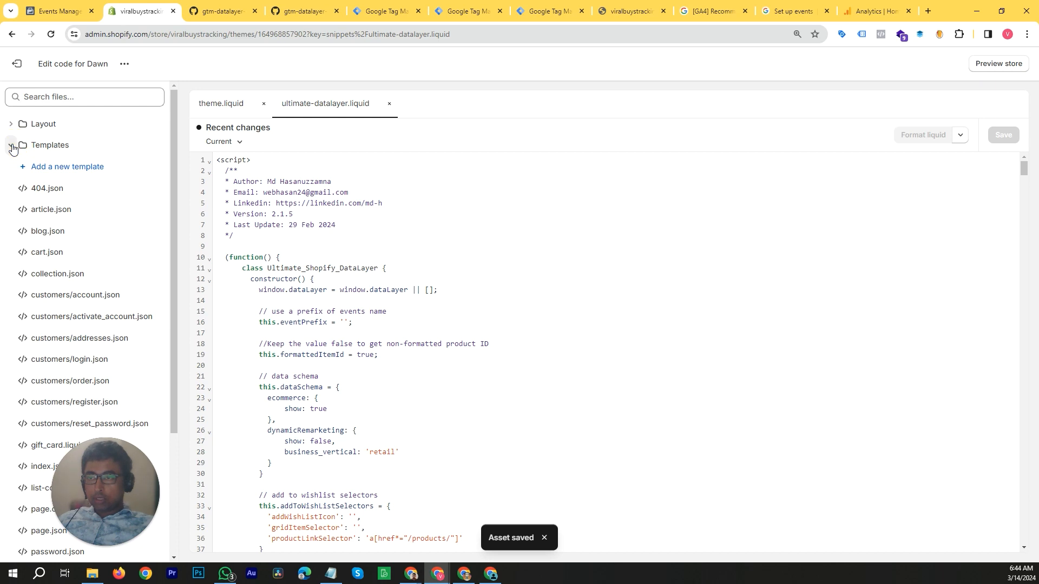
{"action": "scroll", "coordinate": [11, 150], "scroll_direction": "down", "scroll_amount": 3}
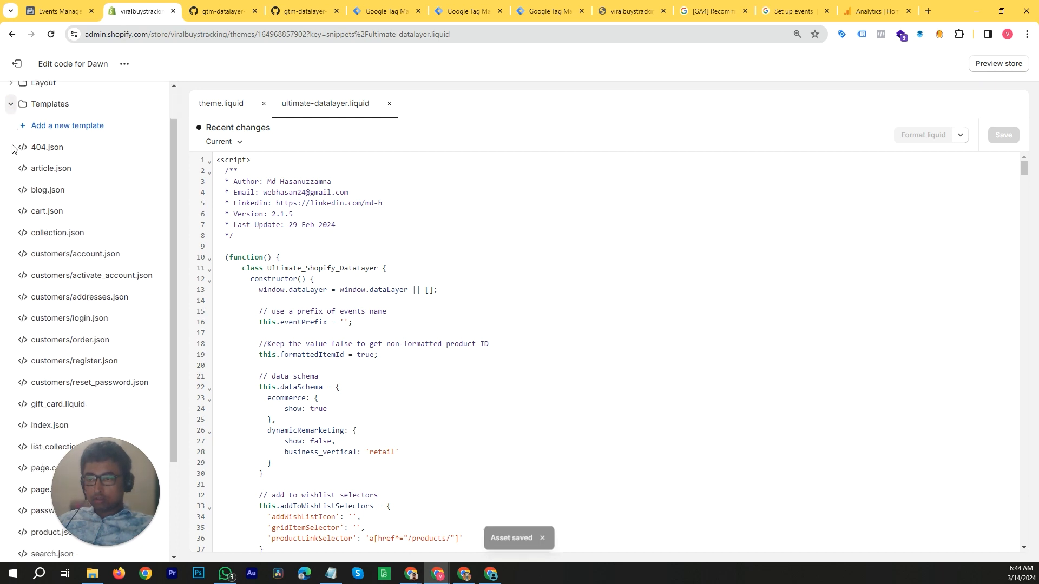
{"action": "scroll", "coordinate": [11, 149], "scroll_direction": "up", "scroll_amount": 3}
{"action": "left_click", "coordinate": [11, 139]}
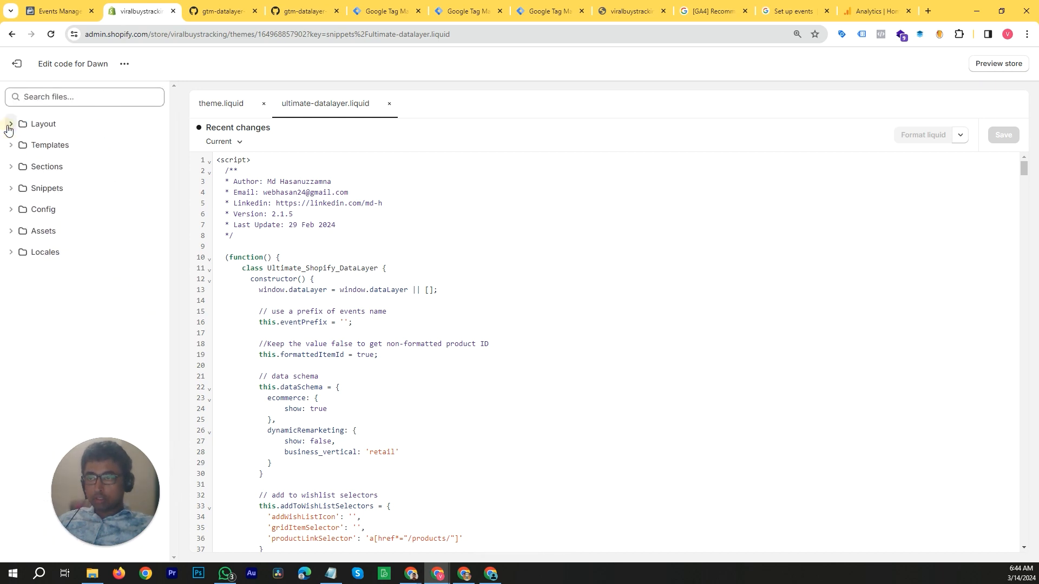
{"action": "left_click", "coordinate": [11, 124]}
{"action": "left_click", "coordinate": [52, 193]}
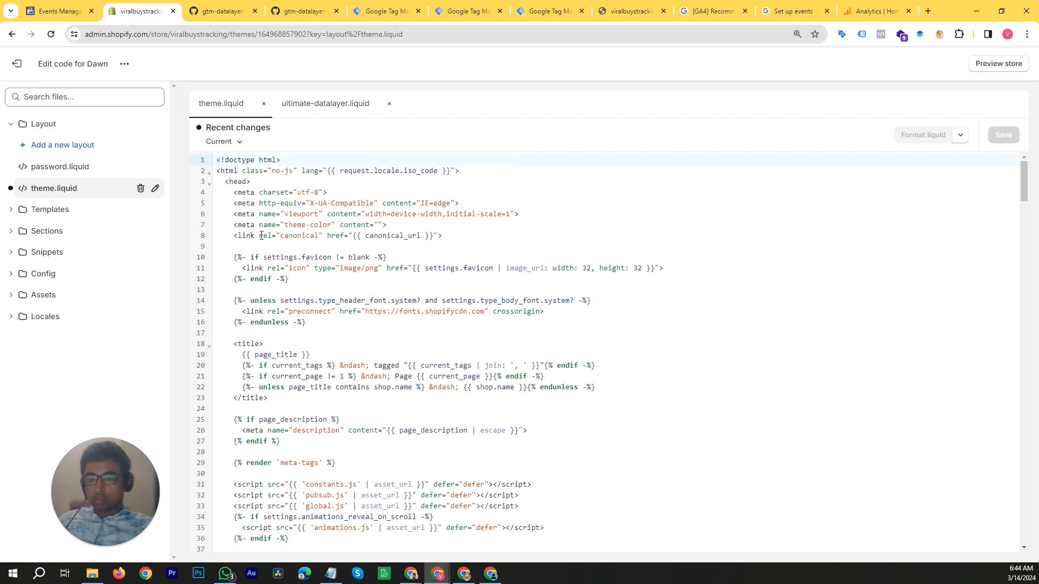
Look through theme.liquid from the opening <head> tag down to the color scheme styles.
{"action": "scroll", "coordinate": [300, 328], "scroll_direction": "down", "scroll_amount": 3}
{"action": "scroll", "coordinate": [214, 345], "scroll_direction": "up", "scroll_amount": 3}
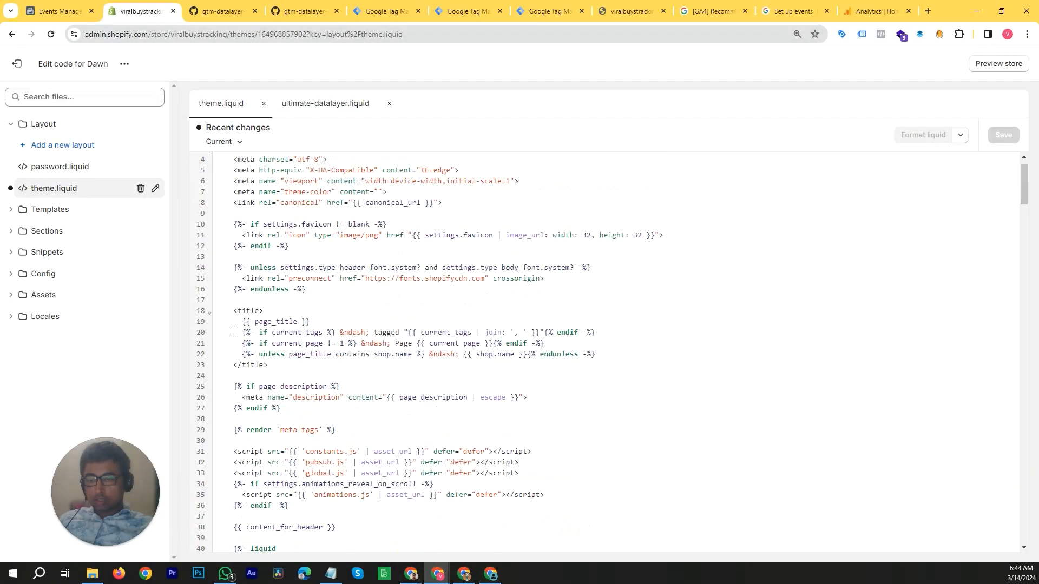
{"action": "left_click", "coordinate": [254, 183]}
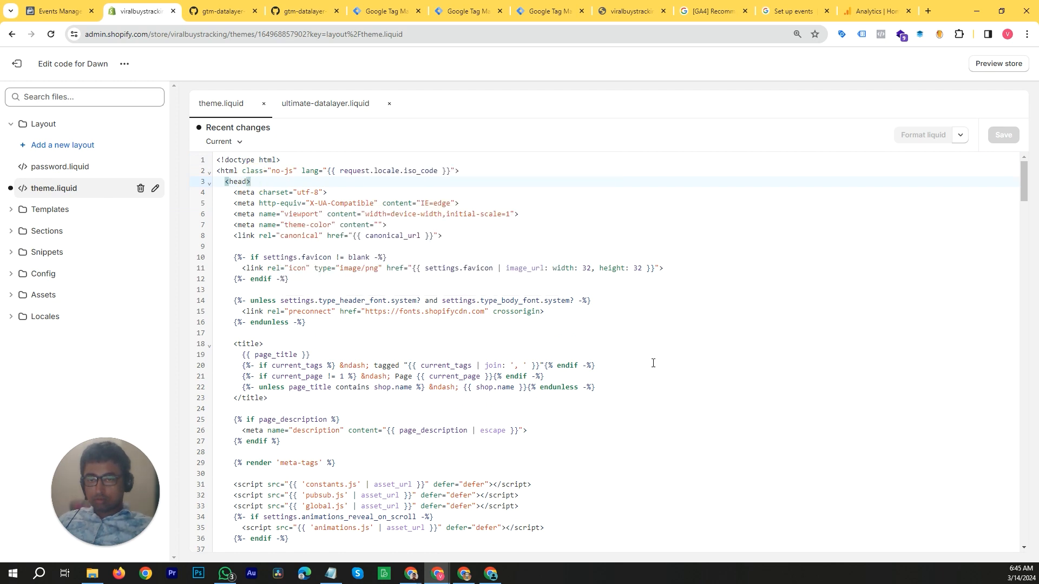
{"action": "scroll", "coordinate": [411, 312], "scroll_direction": "down", "scroll_amount": 2}
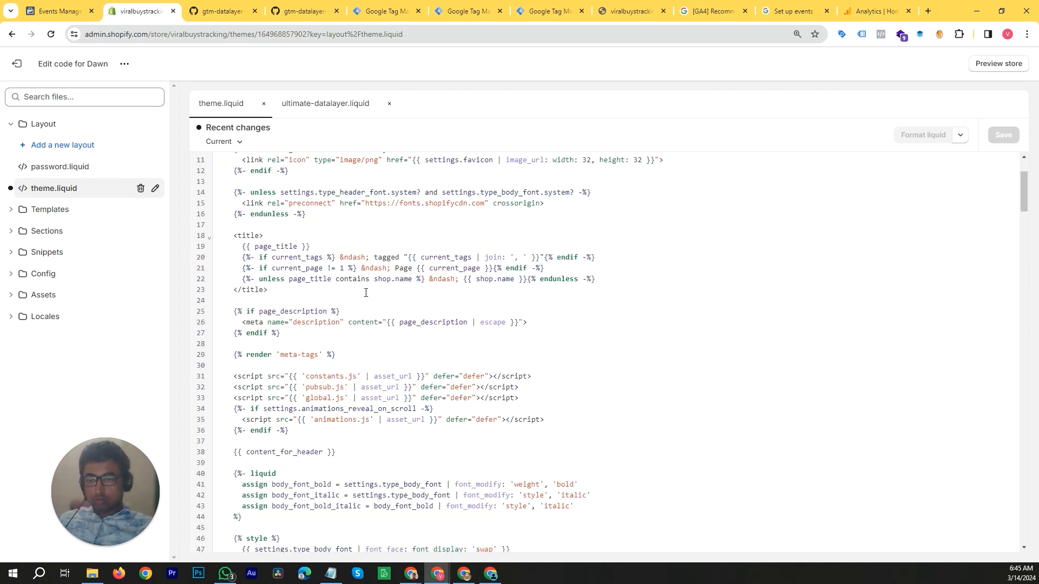
{"action": "scroll", "coordinate": [366, 293], "scroll_direction": "down", "scroll_amount": 2}
{"action": "scroll", "coordinate": [376, 292], "scroll_direction": "down", "scroll_amount": 2}
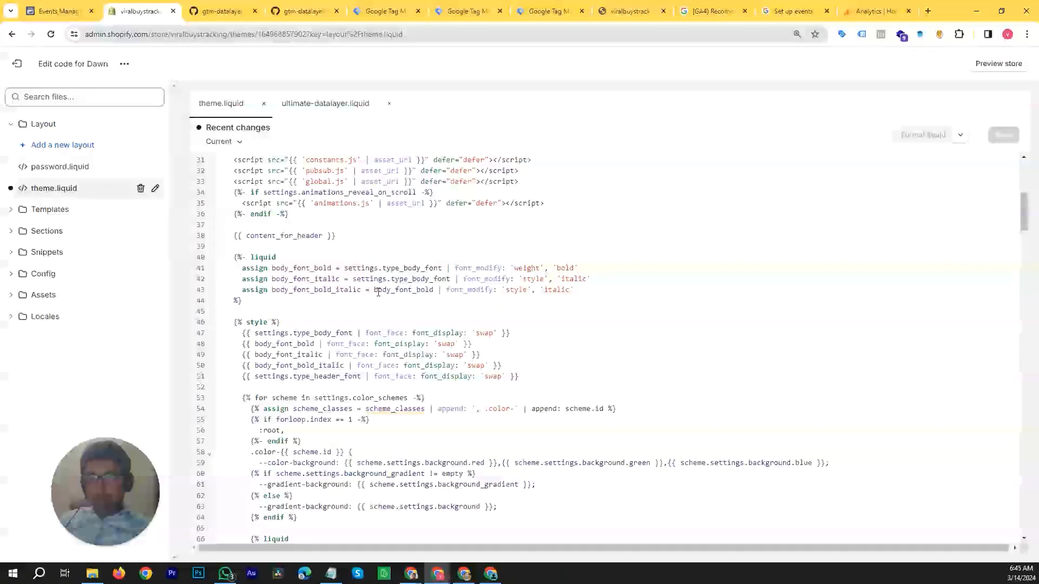
{"action": "scroll", "coordinate": [387, 356], "scroll_direction": "down", "scroll_amount": 4}
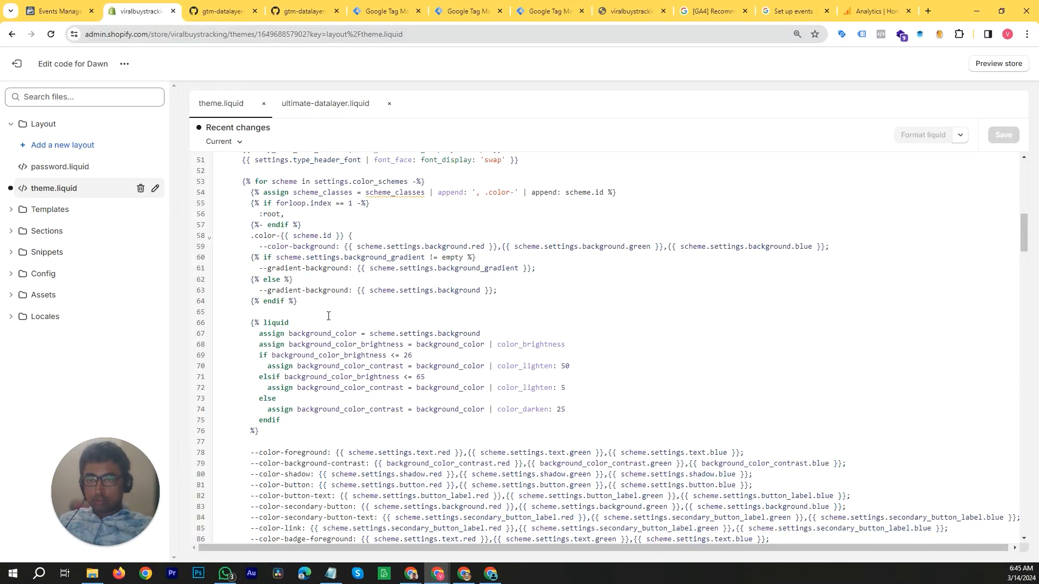
Review the pasted code in ultimate-datalayer.liquid, from the opening script tag to the closing event functions and back to the beginning.
{"action": "left_click", "coordinate": [304, 112]}
{"action": "scroll", "coordinate": [387, 265], "scroll_direction": "down", "scroll_amount": 2}
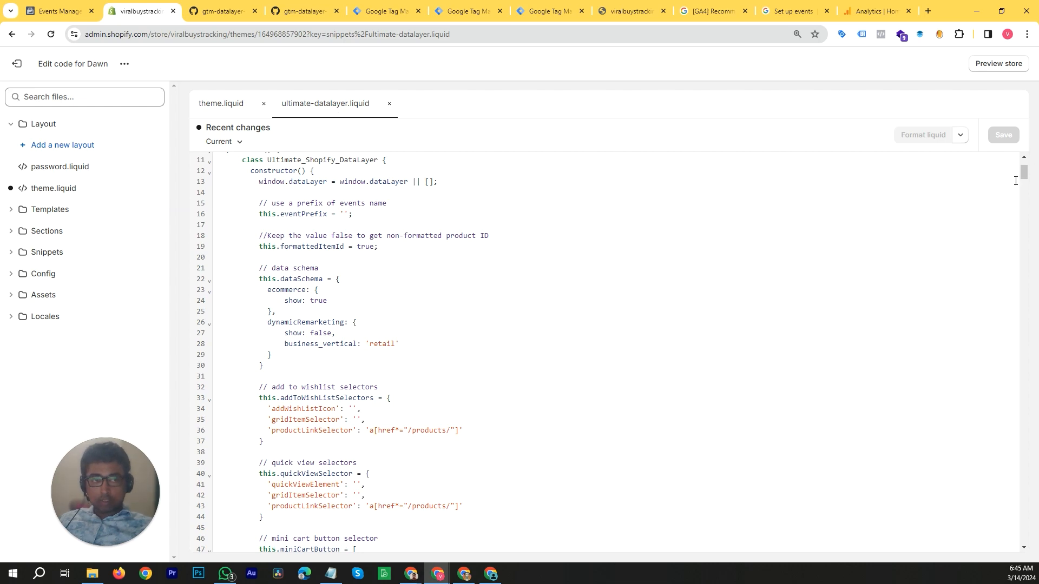
{"action": "scroll", "coordinate": [1024, 242], "scroll_direction": "down", "scroll_amount": 1}
{"action": "left_click_drag", "start_coordinate": [1024, 174], "coordinate": [1024, 544]}
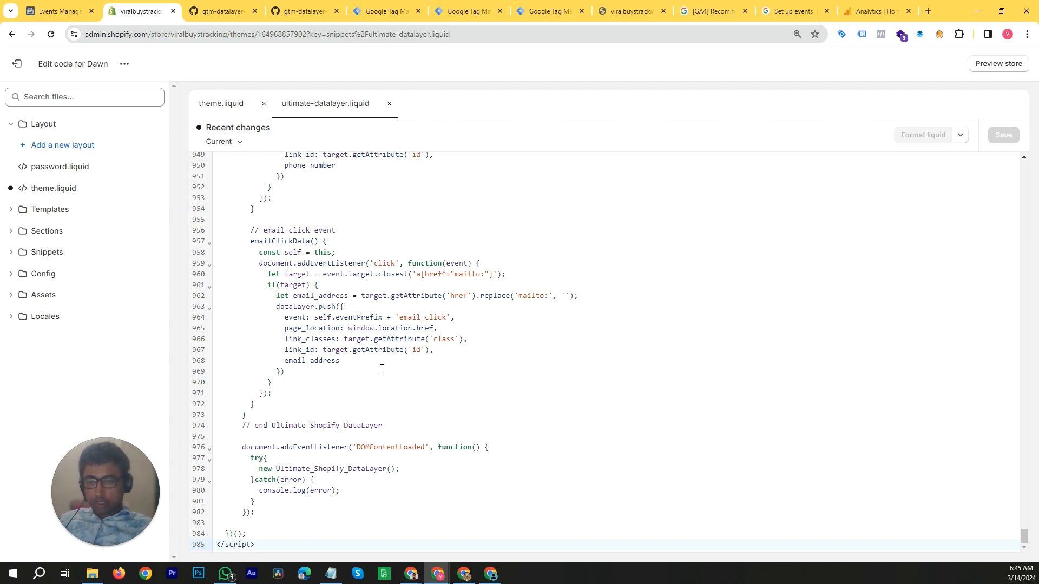
{"action": "scroll", "coordinate": [382, 369], "scroll_direction": "up", "scroll_amount": 5}
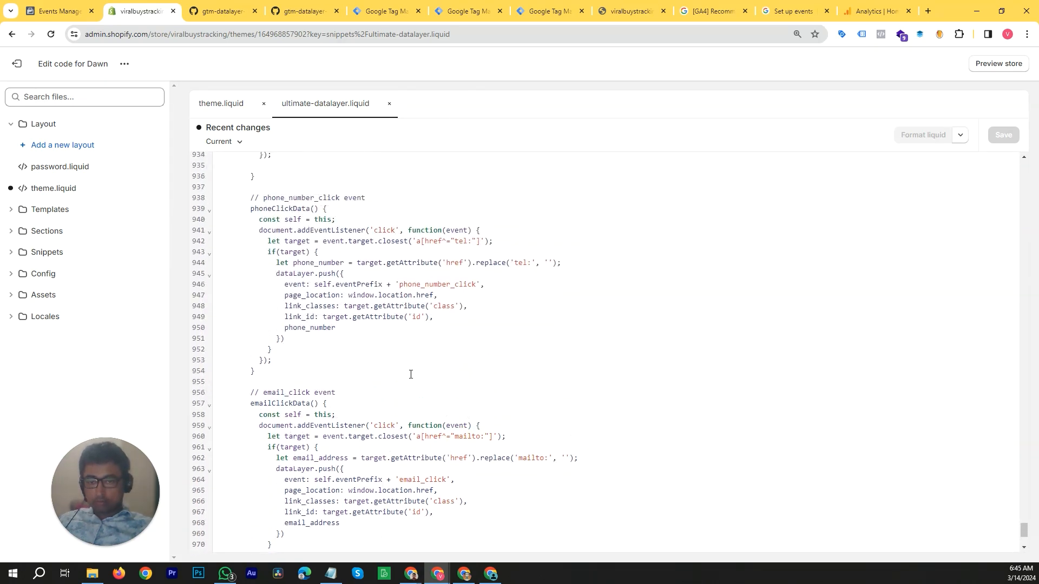
{"action": "scroll", "coordinate": [441, 438], "scroll_direction": "up", "scroll_amount": 10}
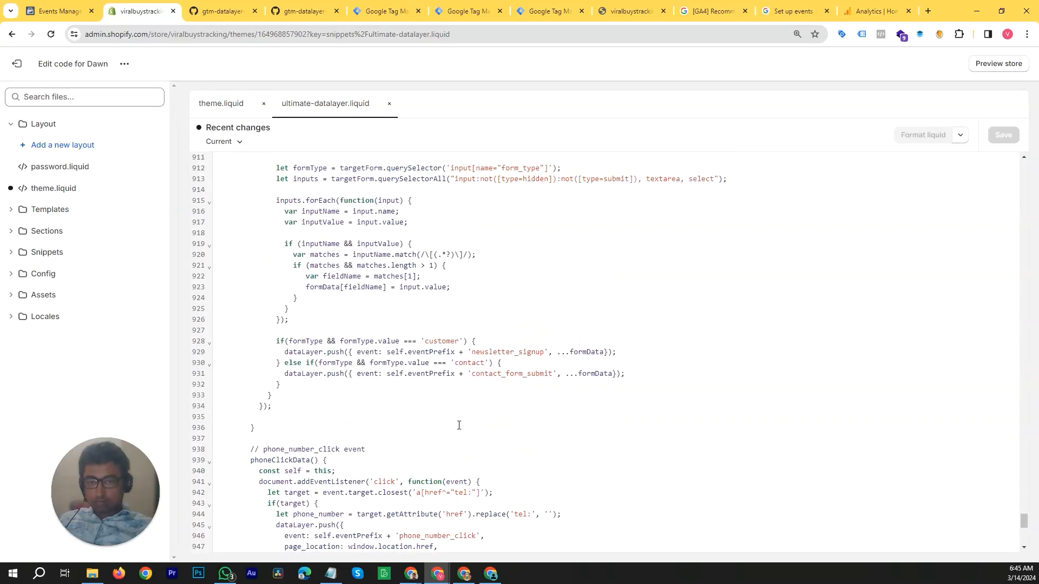
{"action": "scroll", "coordinate": [464, 424], "scroll_direction": "up", "scroll_amount": 10}
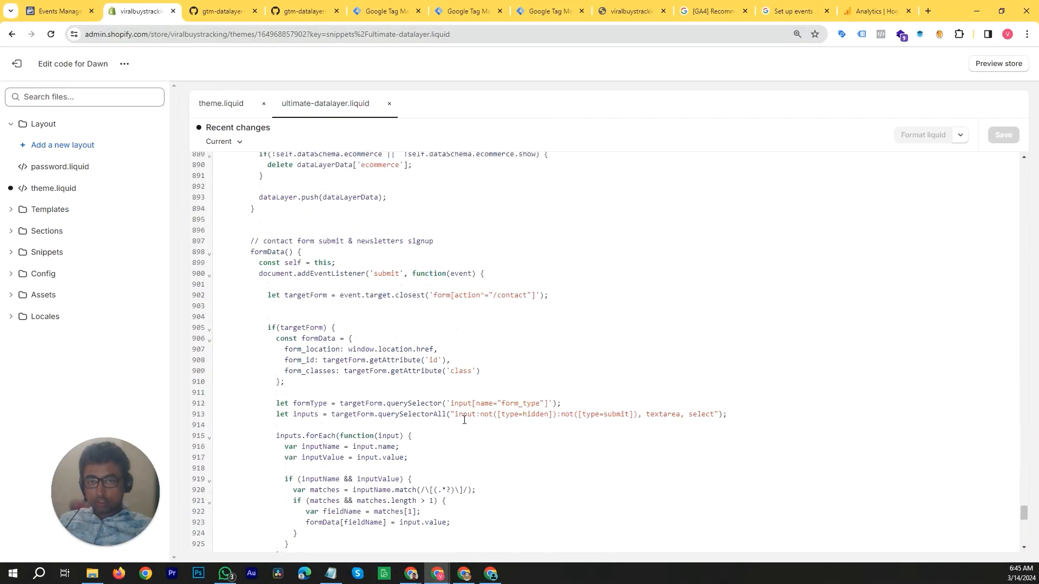
{"action": "scroll", "coordinate": [479, 433], "scroll_direction": "up", "scroll_amount": 15}
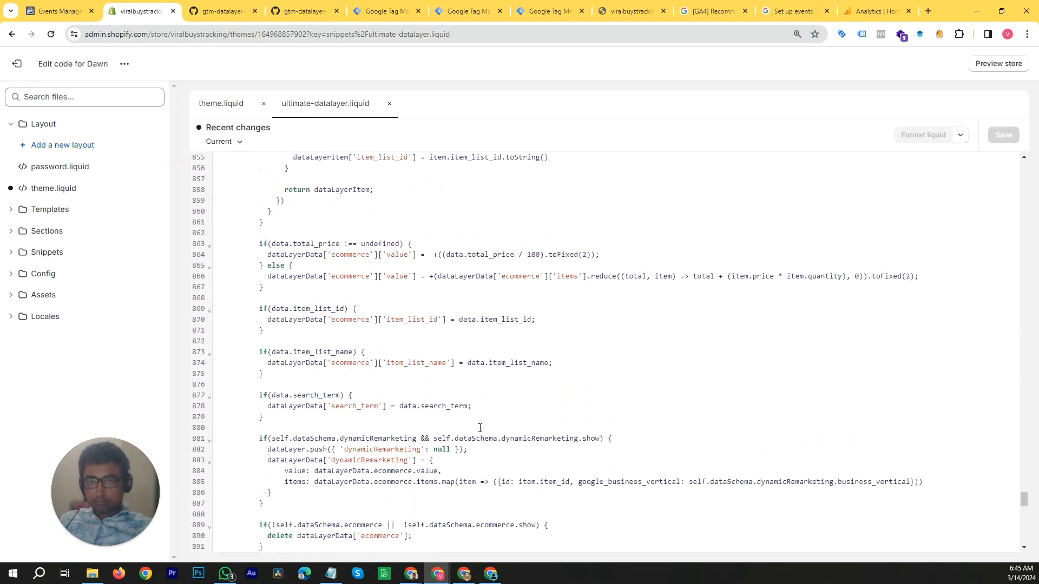
{"action": "scroll", "coordinate": [480, 428], "scroll_direction": "down", "scroll_amount": 20}
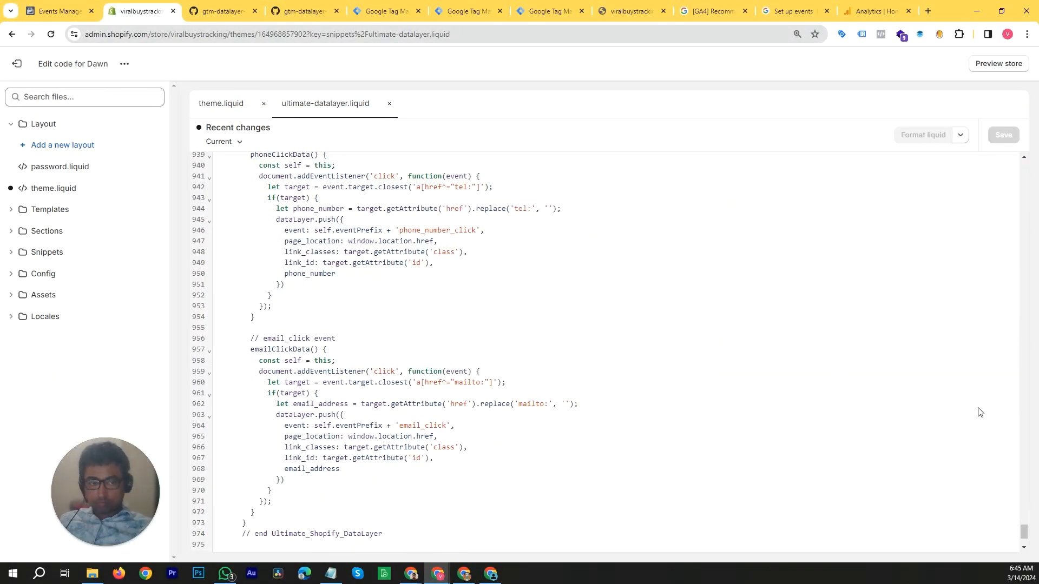
{"action": "key", "text": "ctrl+Home"}
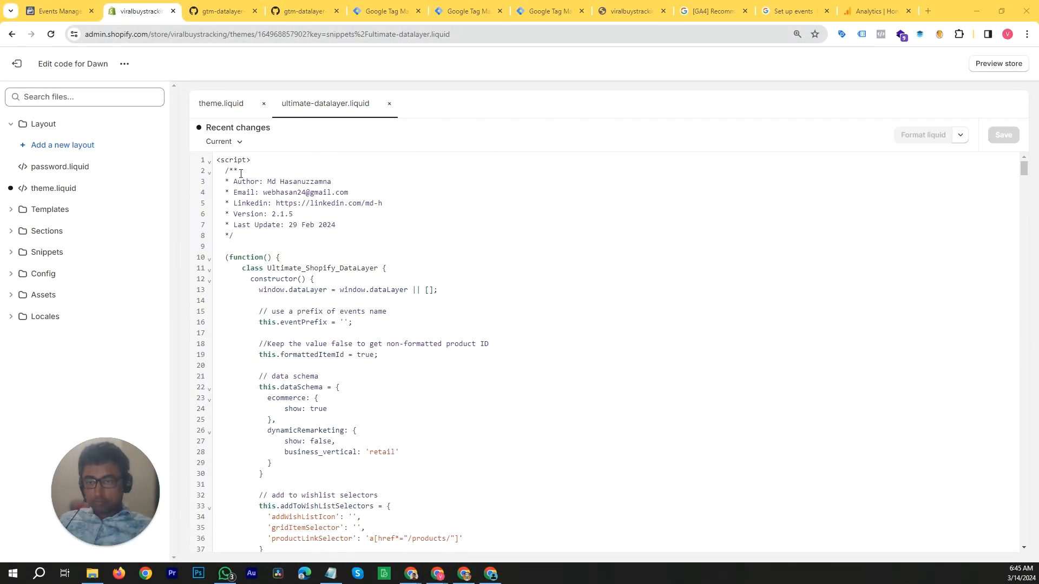
Return to theme.liquid, search the code for the closing </head> tag and examine the lines around it.
{"action": "left_click", "coordinate": [222, 106]}
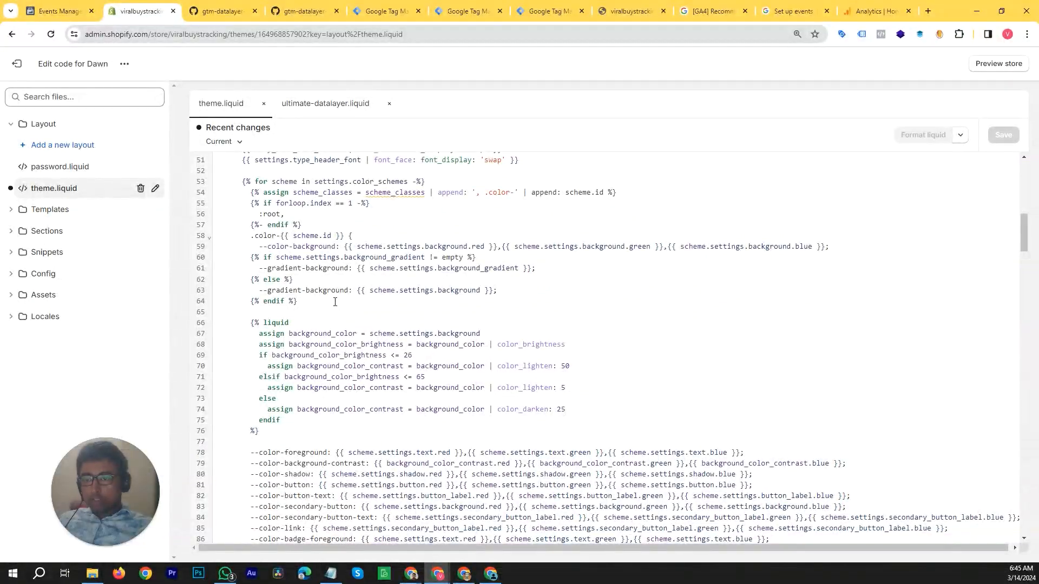
{"action": "scroll", "coordinate": [335, 308], "scroll_direction": "down", "scroll_amount": 5}
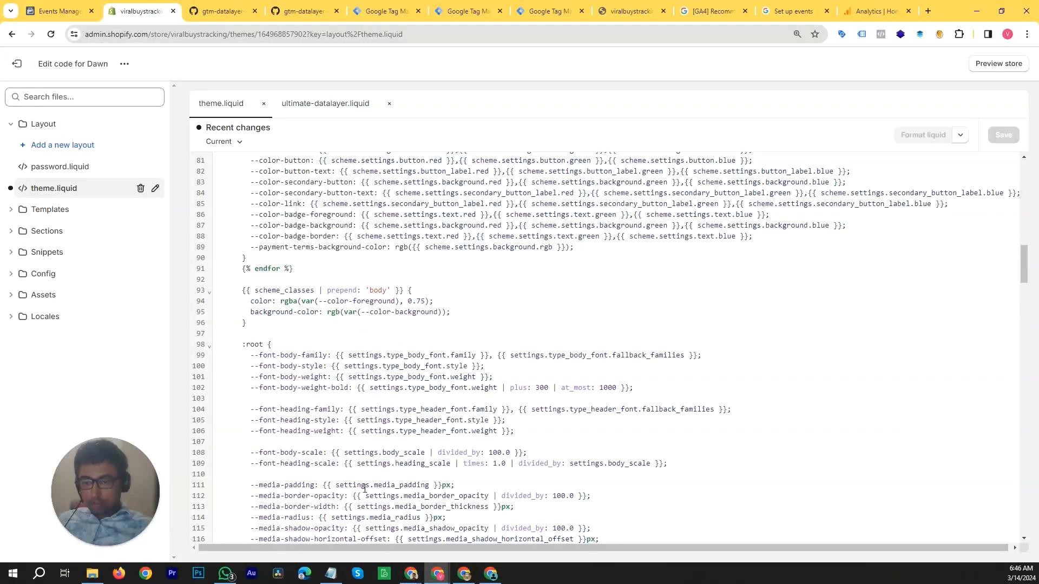
{"action": "left_click", "coordinate": [371, 224]}
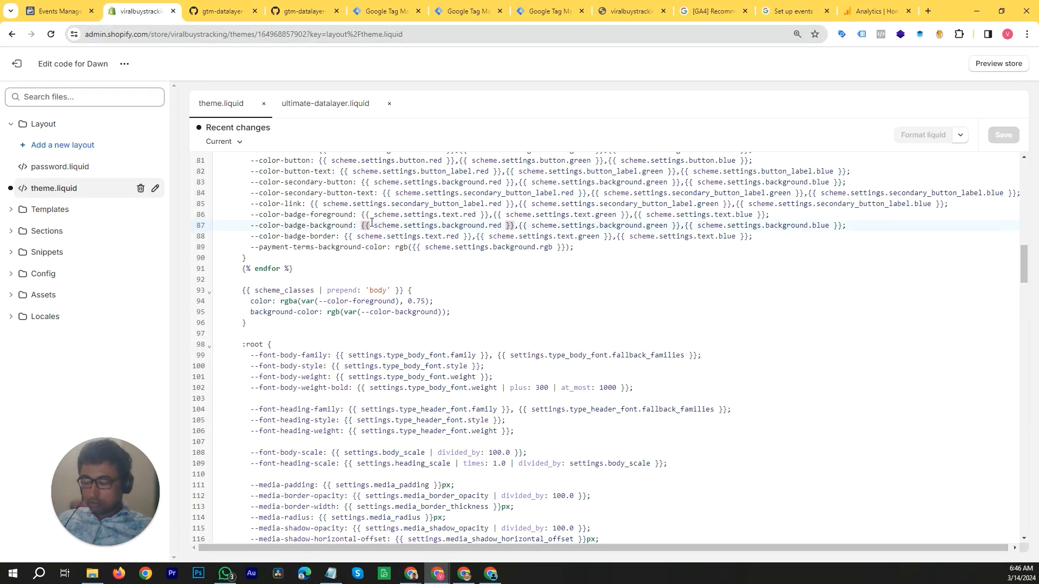
{"action": "key", "text": "ctrl+f"}
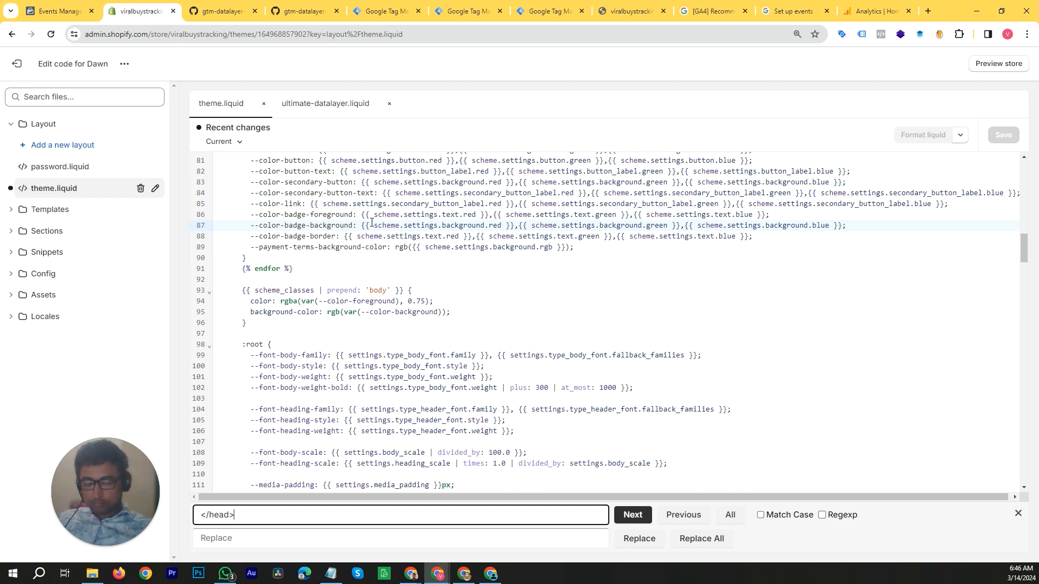
{"action": "left_click", "coordinate": [633, 515]}
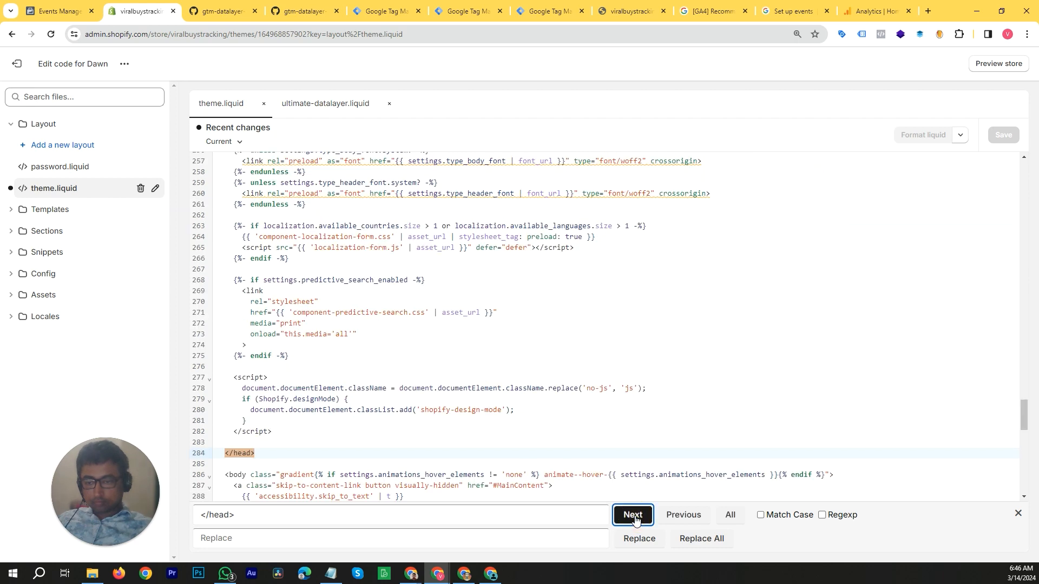
{"action": "scroll", "coordinate": [344, 295], "scroll_direction": "down", "scroll_amount": 2}
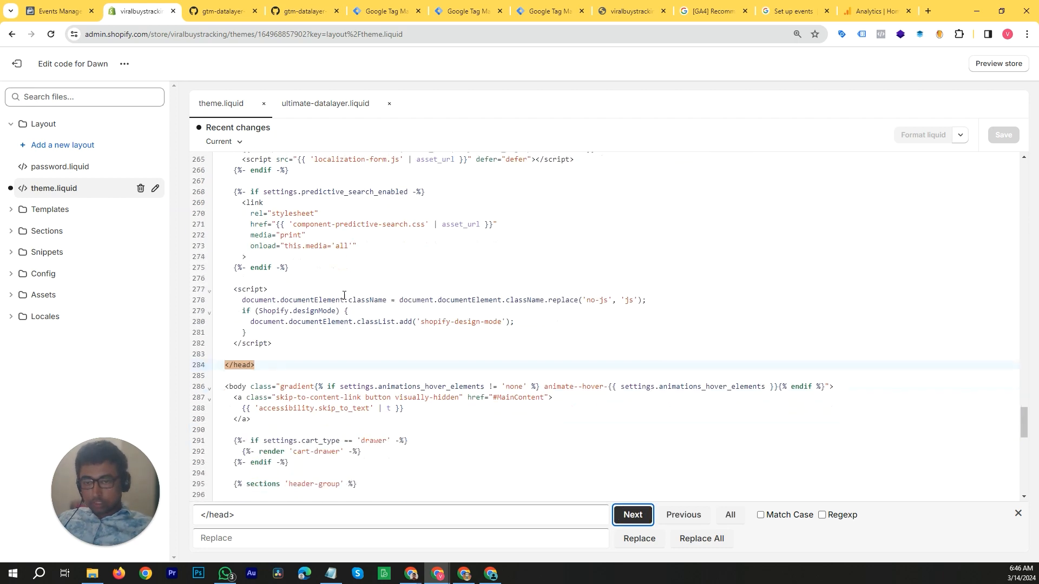
{"action": "scroll", "coordinate": [351, 326], "scroll_direction": "up", "scroll_amount": 3}
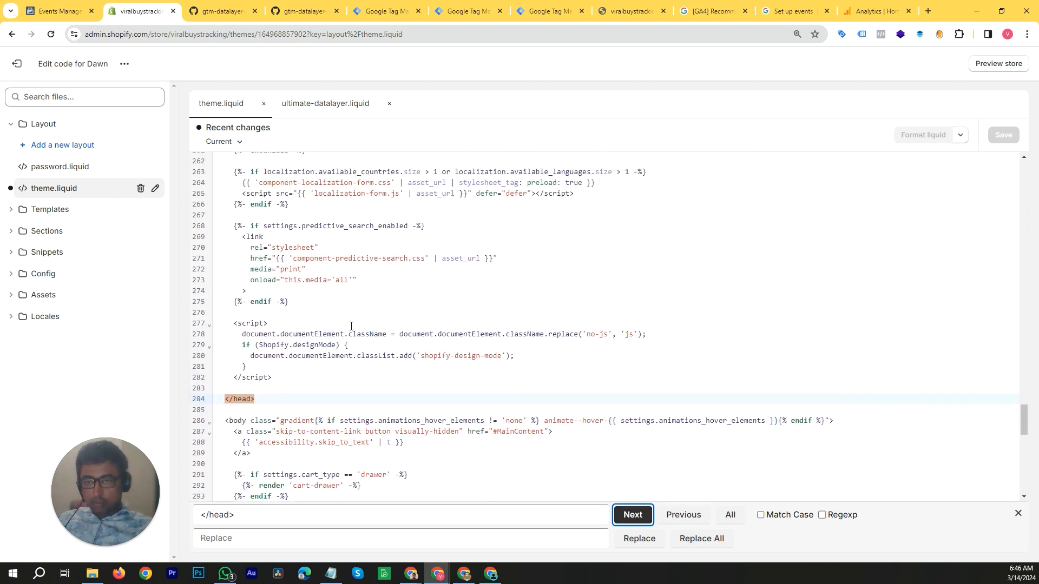
Switch to the Notepad notes, copy the Google Tag Manager script together with the {% render 'ultimate-datalayer' %} line, and minimize Notepad.
{"action": "left_click", "coordinate": [303, 11]}
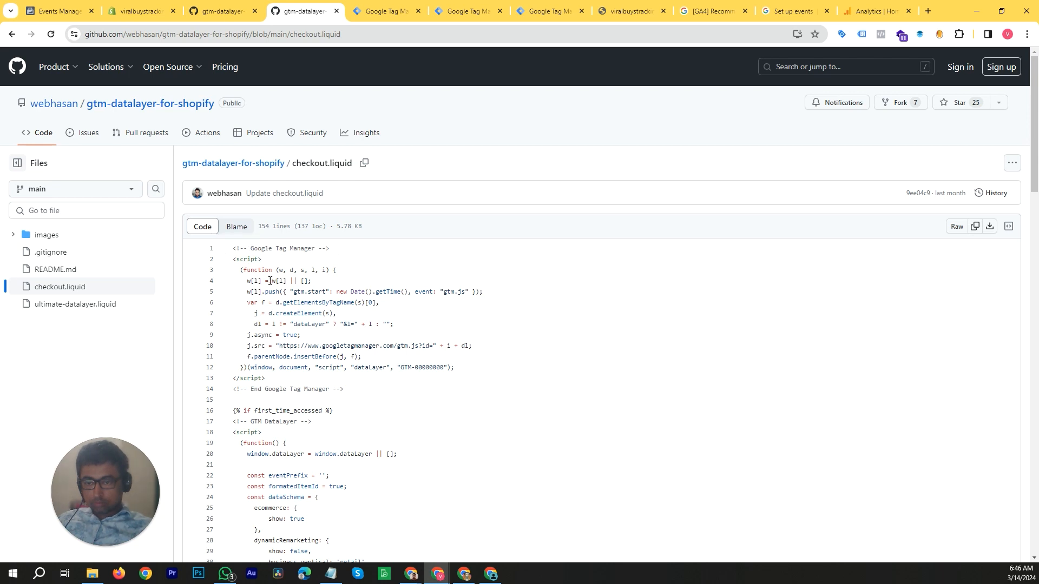
{"action": "key", "text": "ctrl+shift+Tab"}
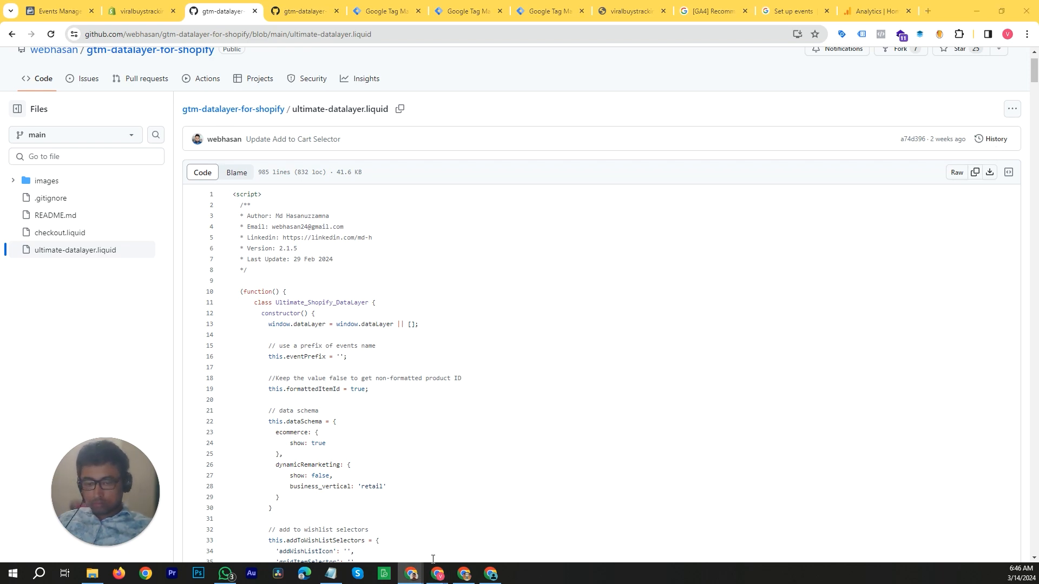
{"action": "left_click", "coordinate": [330, 574]}
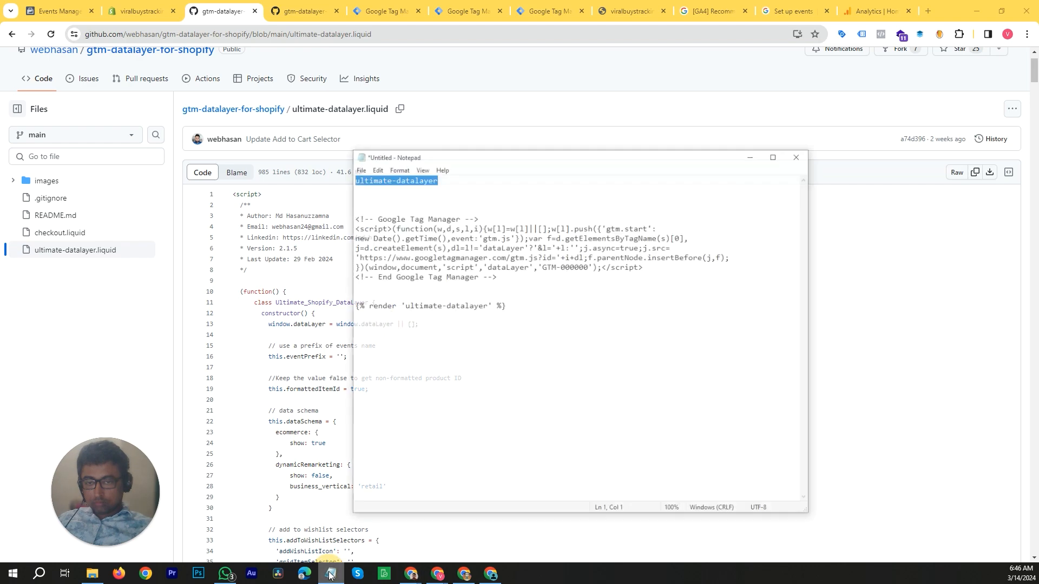
{"action": "left_click", "coordinate": [359, 189]}
{"action": "left_click", "coordinate": [522, 283], "text": "shift"}
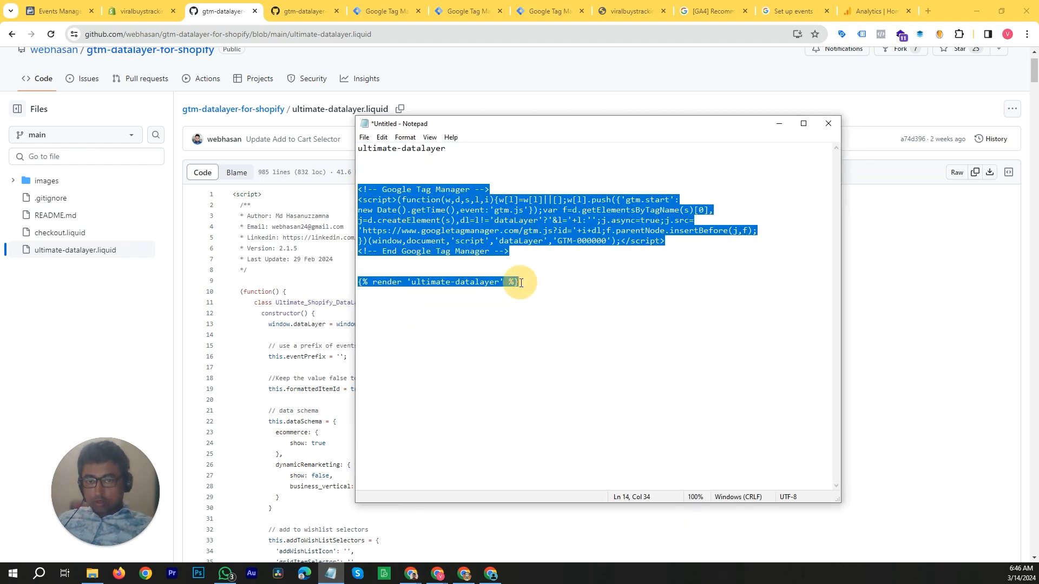
{"action": "right_click", "coordinate": [501, 211]}
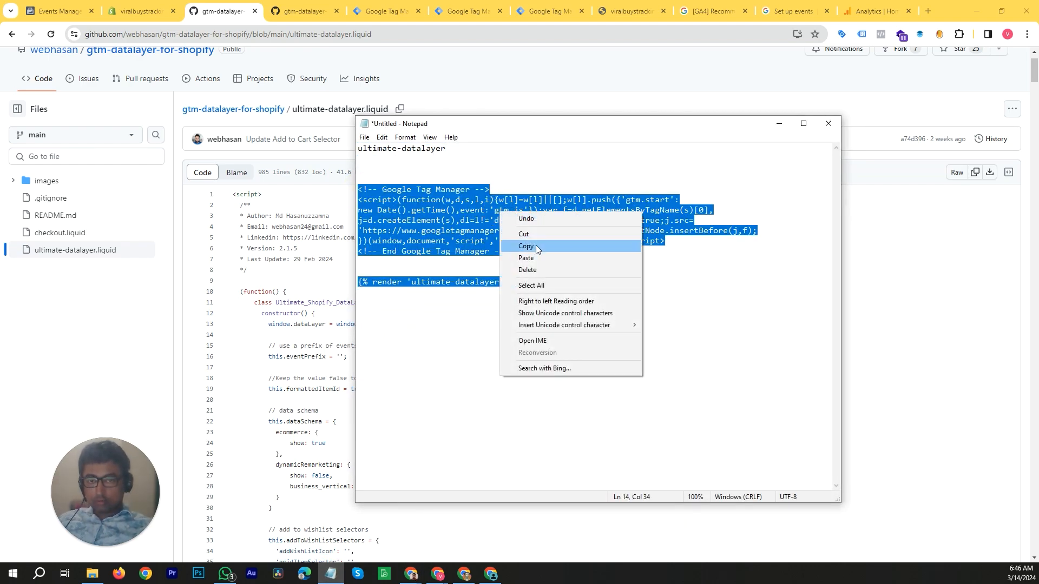
{"action": "left_click", "coordinate": [535, 245]}
{"action": "left_click", "coordinate": [779, 124]}
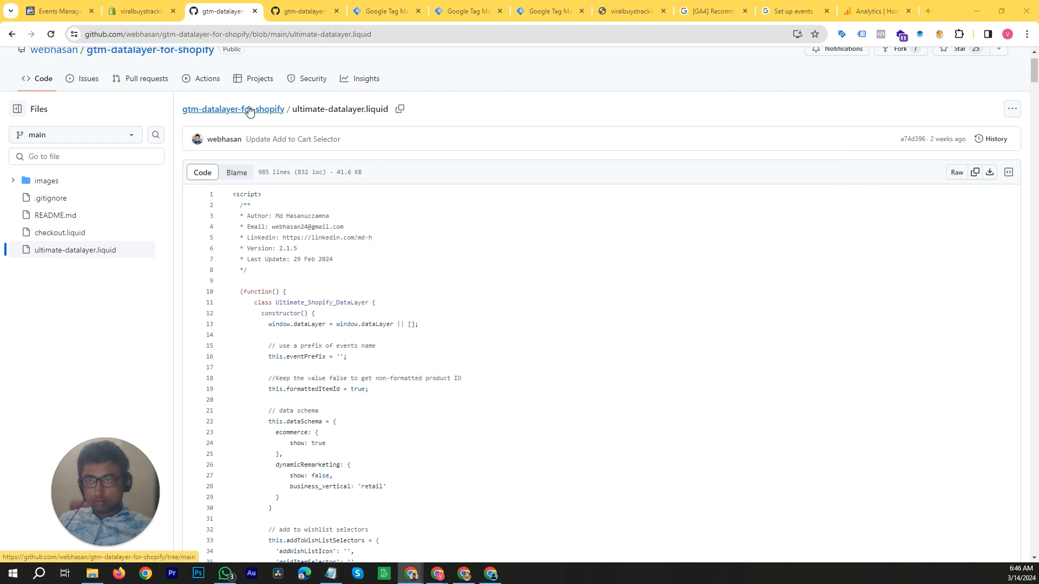
Switch back to theme.liquid in Shopify, find the closing </head> tag again, and return to the beginning of the file.
{"action": "left_click", "coordinate": [143, 6]}
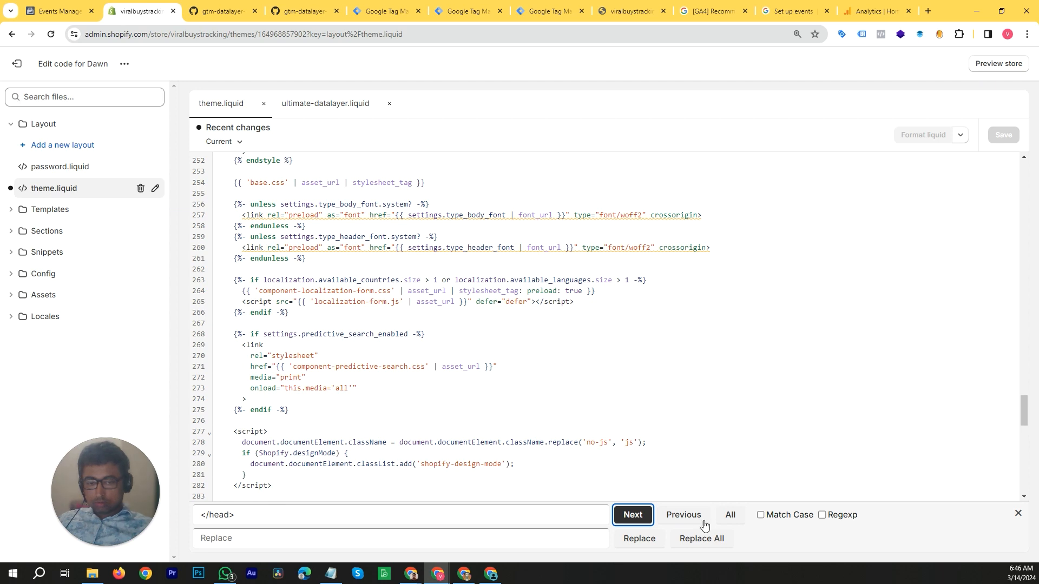
{"action": "left_click", "coordinate": [632, 515]}
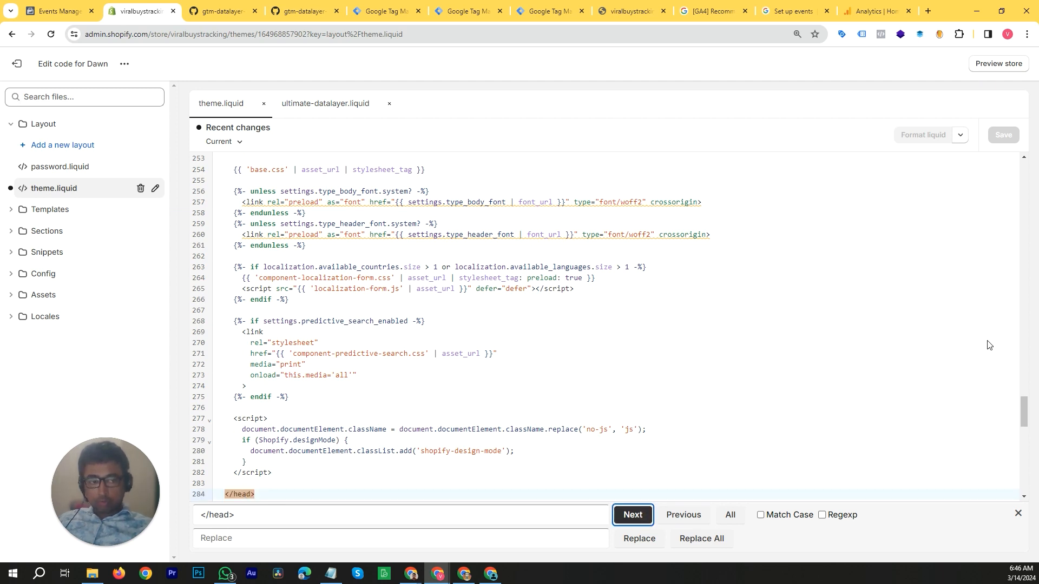
{"action": "left_click_drag", "start_coordinate": [1023, 412], "coordinate": [1031, 182]}
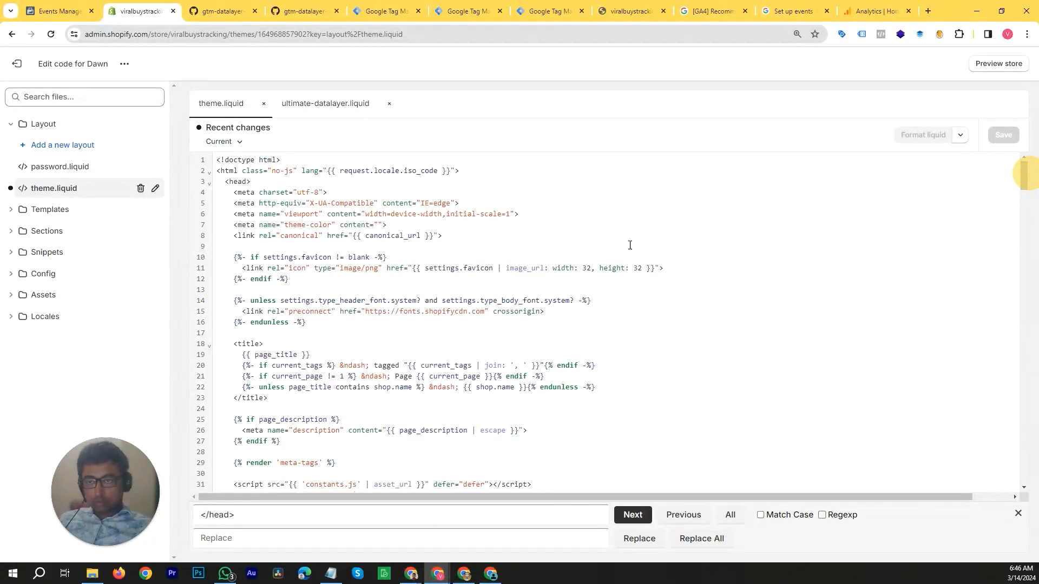
Add three blank lines directly below the opening <head> tag in theme.liquid and paste the copied Google Tag Manager script and render line there.
{"action": "left_click", "coordinate": [238, 184]}
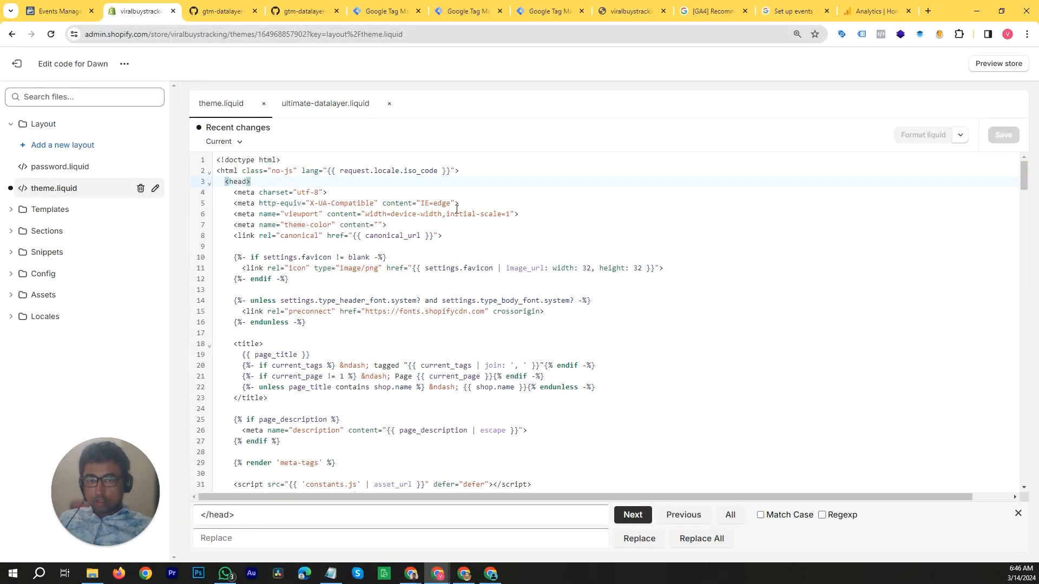
{"action": "scroll", "coordinate": [386, 313], "scroll_direction": "down", "scroll_amount": 3}
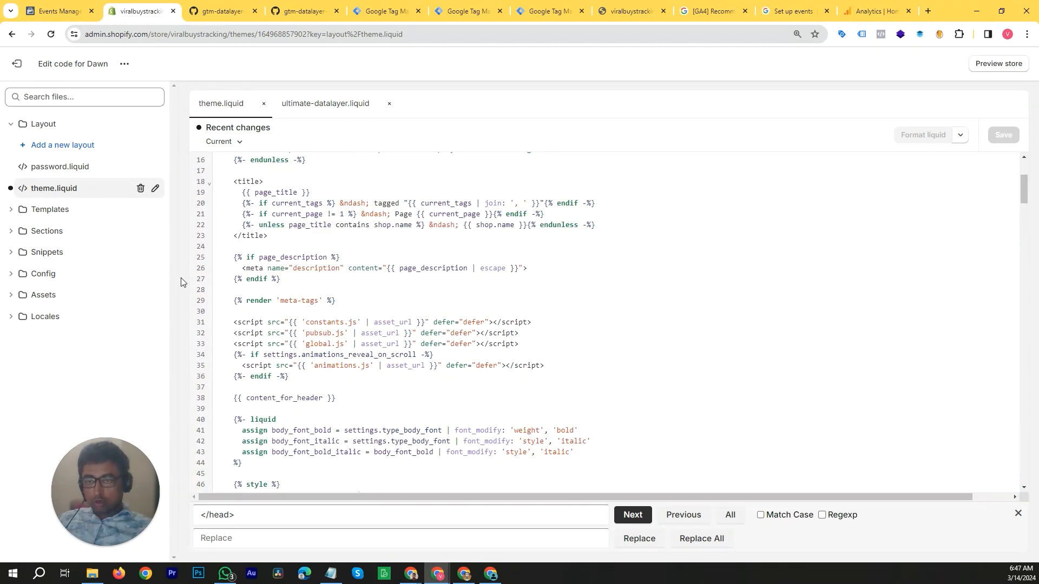
{"action": "scroll", "coordinate": [438, 336], "scroll_direction": "down", "scroll_amount": 2}
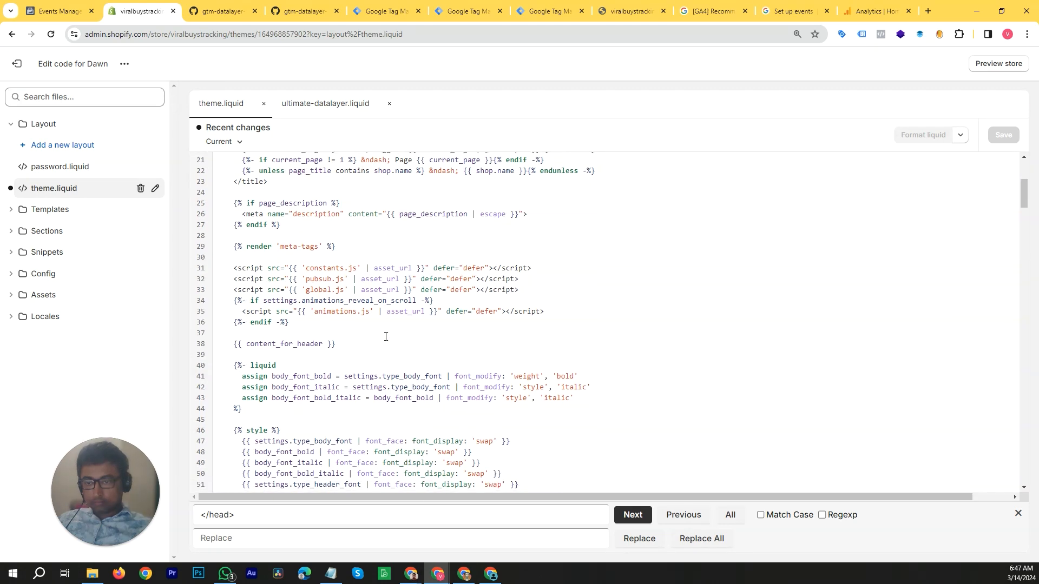
{"action": "scroll", "coordinate": [358, 325], "scroll_direction": "up", "scroll_amount": 5}
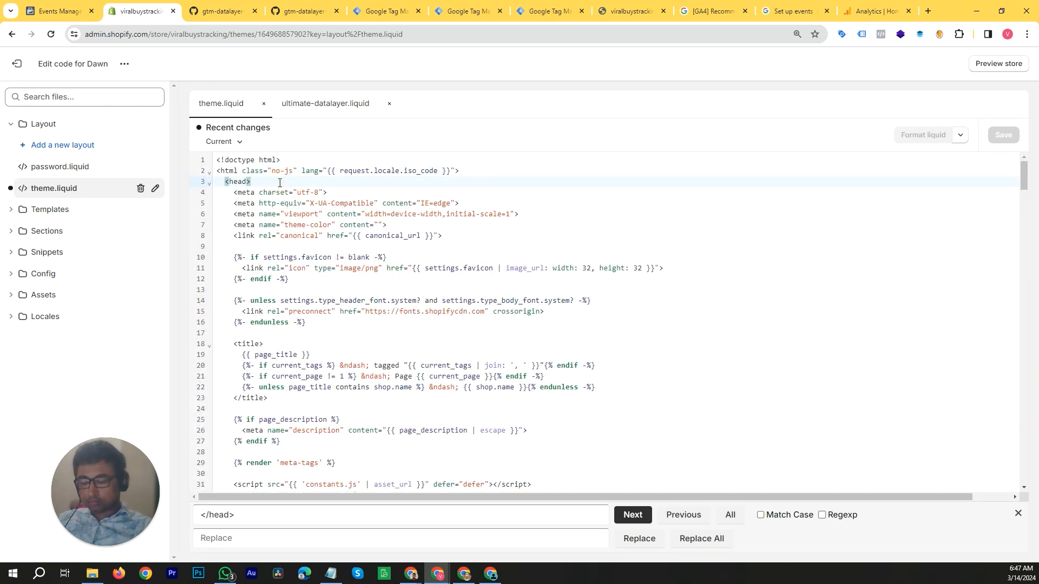
{"action": "key", "text": "Escape"}
{"action": "key", "text": "Return"}
{"action": "key", "text": "Return"}
{"action": "key", "text": "Return"}
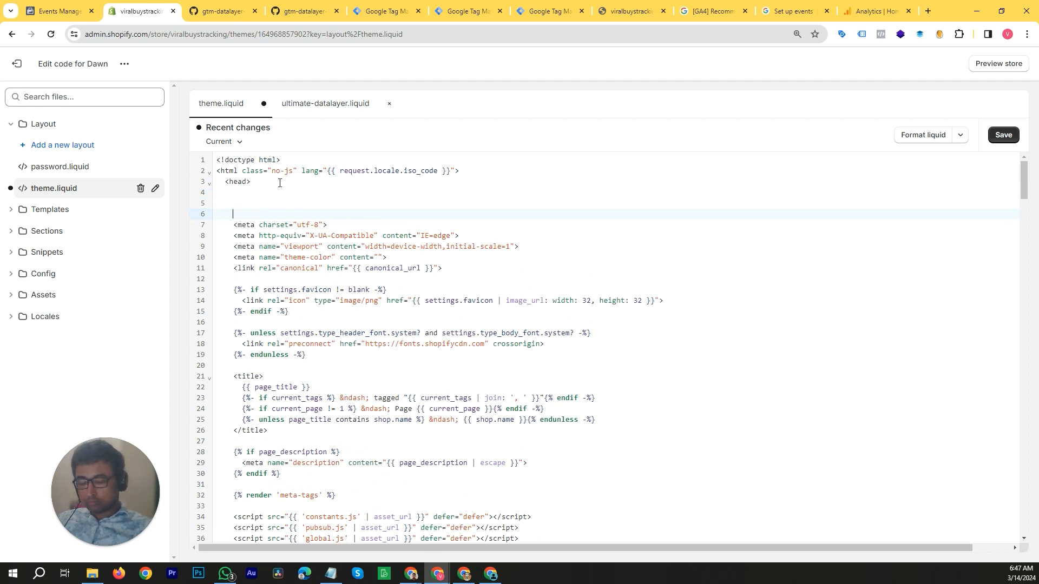
{"action": "key", "text": "Up"}
{"action": "key", "text": "Up"}
{"action": "key", "text": "ctrl+v"}
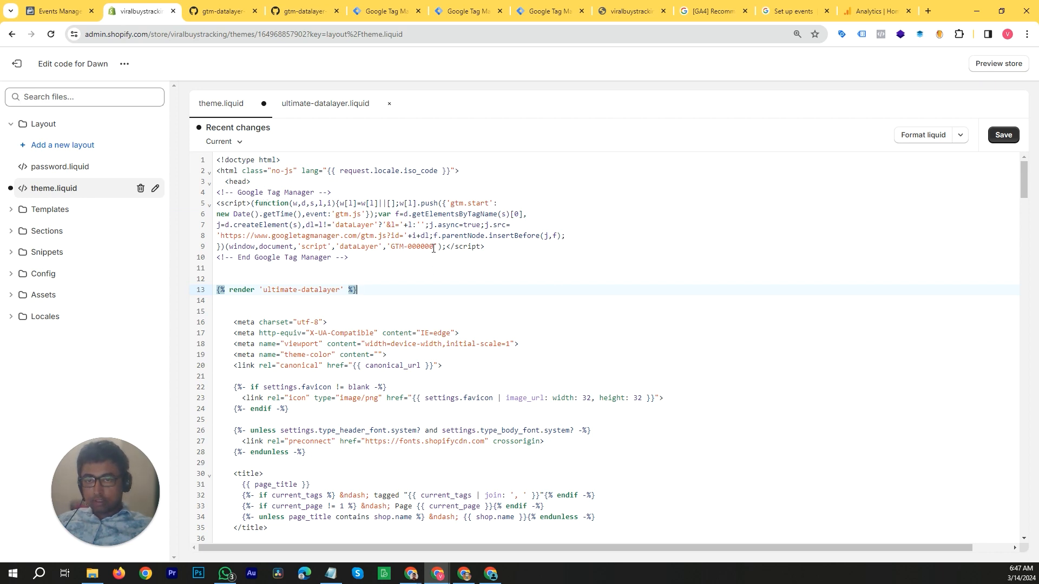
Switch to Google Tag Manager, inspect the container ID in the install code, and check the viralbuystracking web container in the accounts list.
{"action": "left_click", "coordinate": [388, 12]}
{"action": "left_click", "coordinate": [455, 12]}
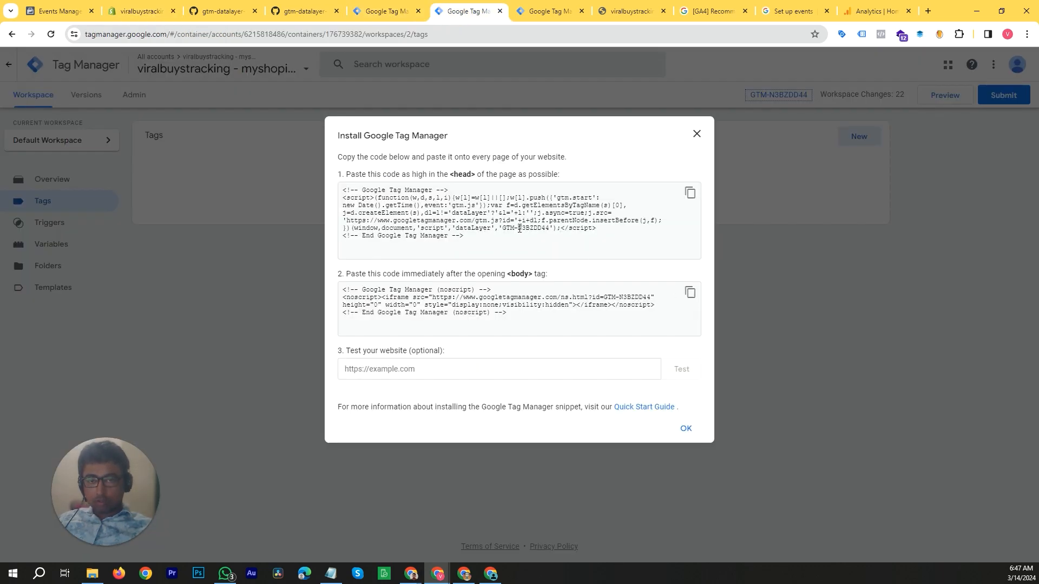
{"action": "left_click_drag", "start_coordinate": [519, 229], "coordinate": [553, 234]}
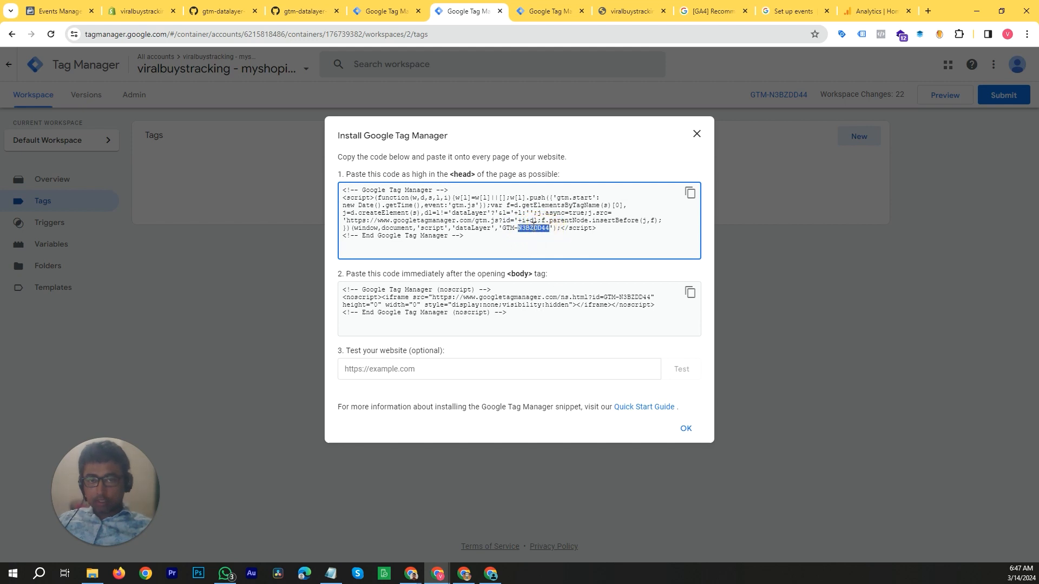
{"action": "left_click", "coordinate": [697, 134]}
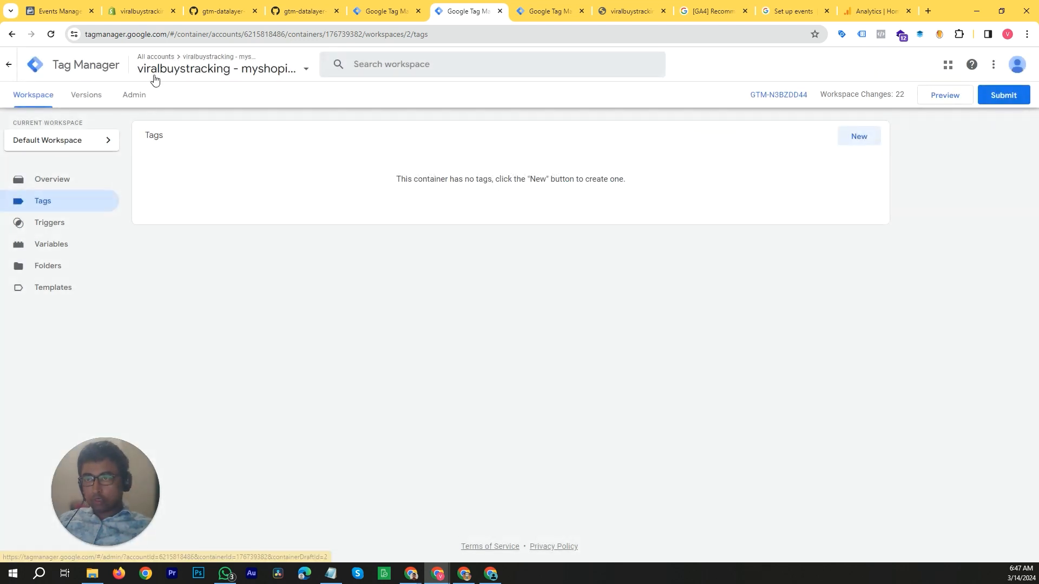
{"action": "left_click", "coordinate": [381, 10]}
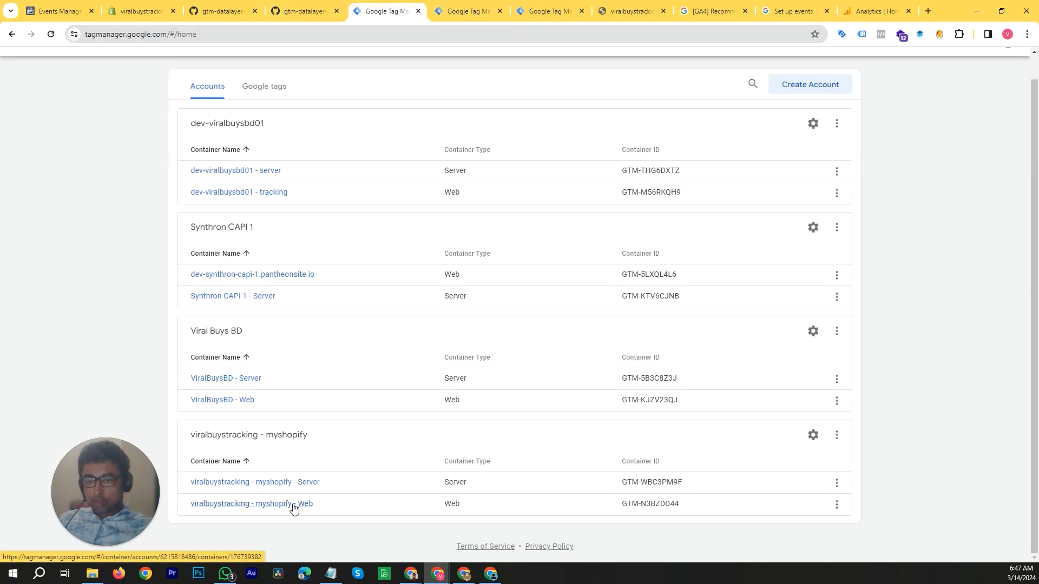
{"action": "left_click", "coordinate": [439, 5]}
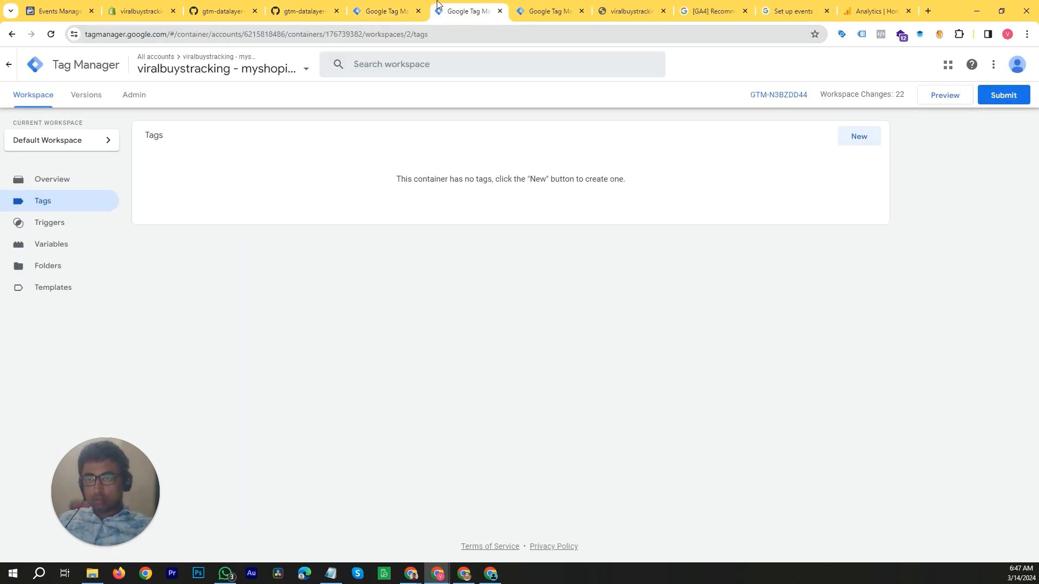
Reopen the viralbuystracking container's install code and copy the N3BZDD44 part of the container ID from the head script.
{"action": "left_click", "coordinate": [771, 98]}
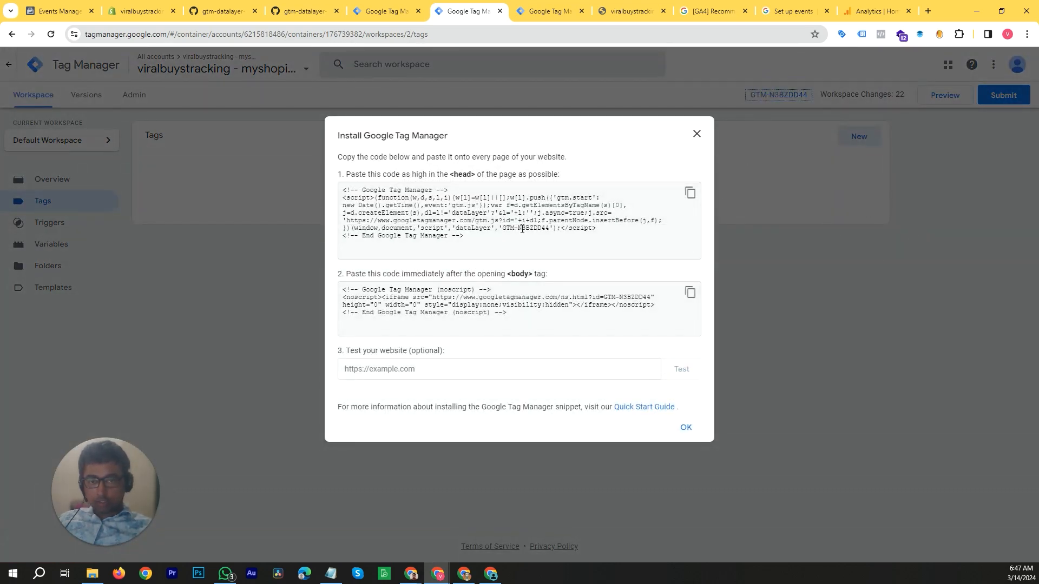
{"action": "double_click", "coordinate": [539, 228]}
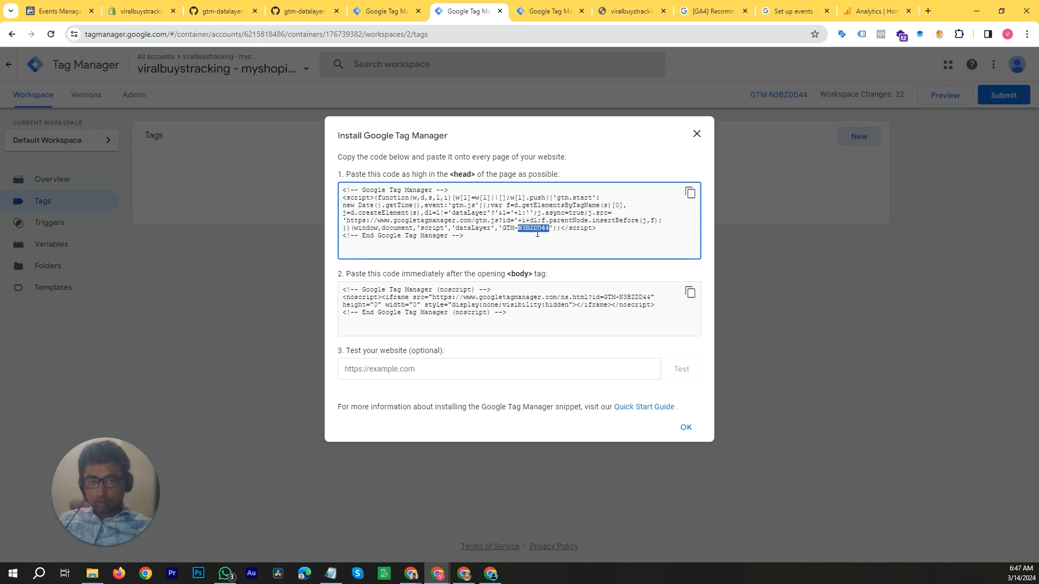
{"action": "right_click", "coordinate": [538, 230]}
{"action": "left_click", "coordinate": [557, 239]}
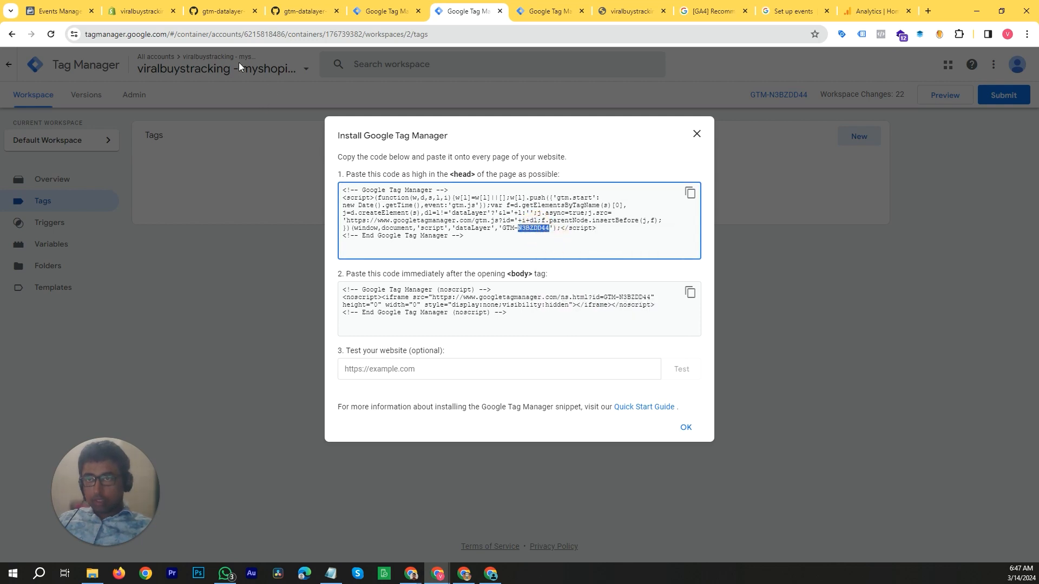
Return to theme.liquid in Shopify, replace the 000000 placeholder after GTM- with the copied N3BZDD44, and save the file.
{"action": "left_click", "coordinate": [138, 10]}
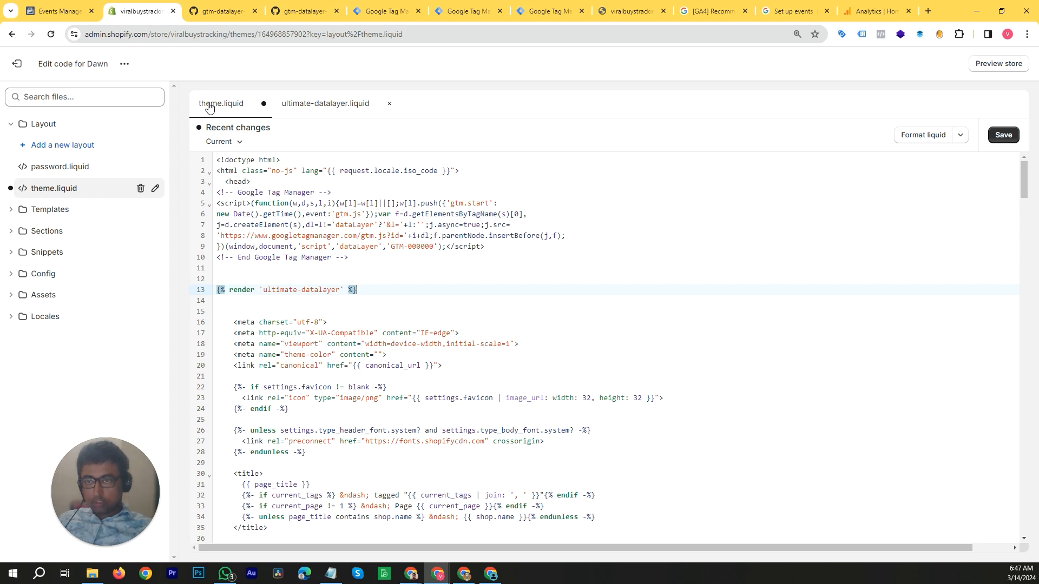
{"action": "double_click", "coordinate": [421, 247]}
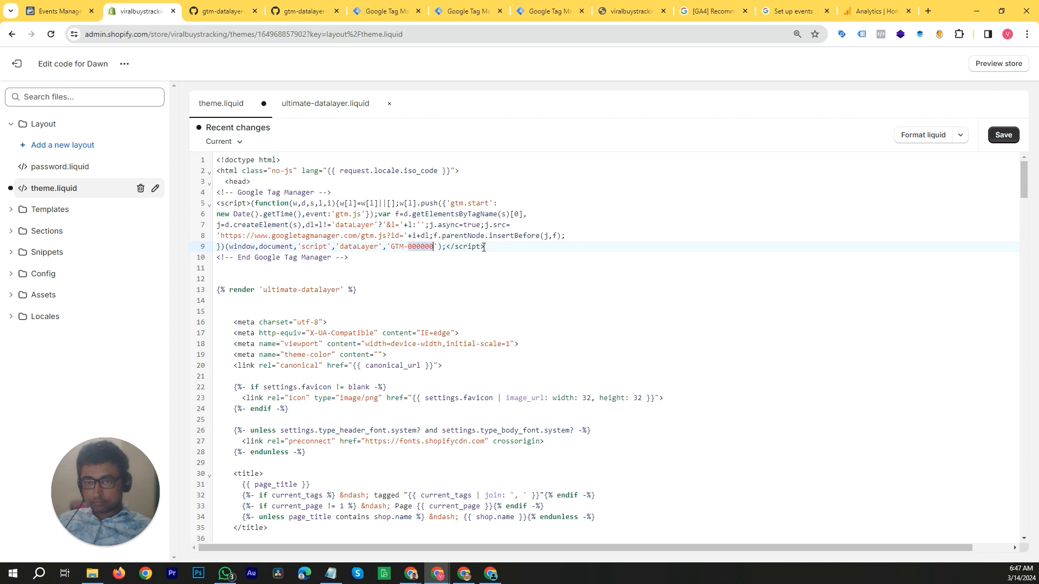
{"action": "key", "text": "ctrl+v"}
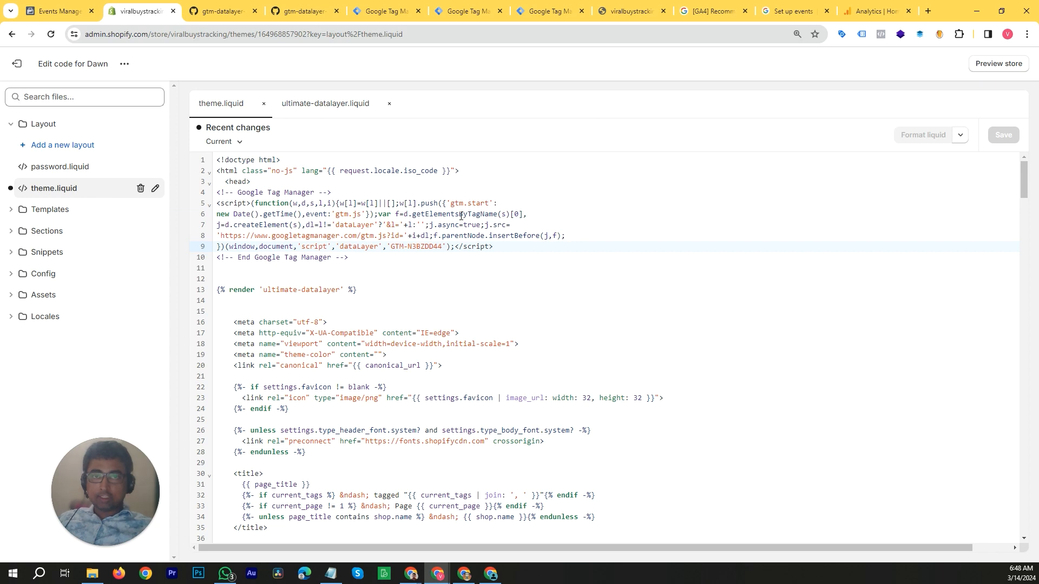
Open ultimate-datalayer.liquid, look through its event code, search for "add", and examine the add_to_cart and begin_checkout lines.
{"action": "left_click", "coordinate": [331, 111]}
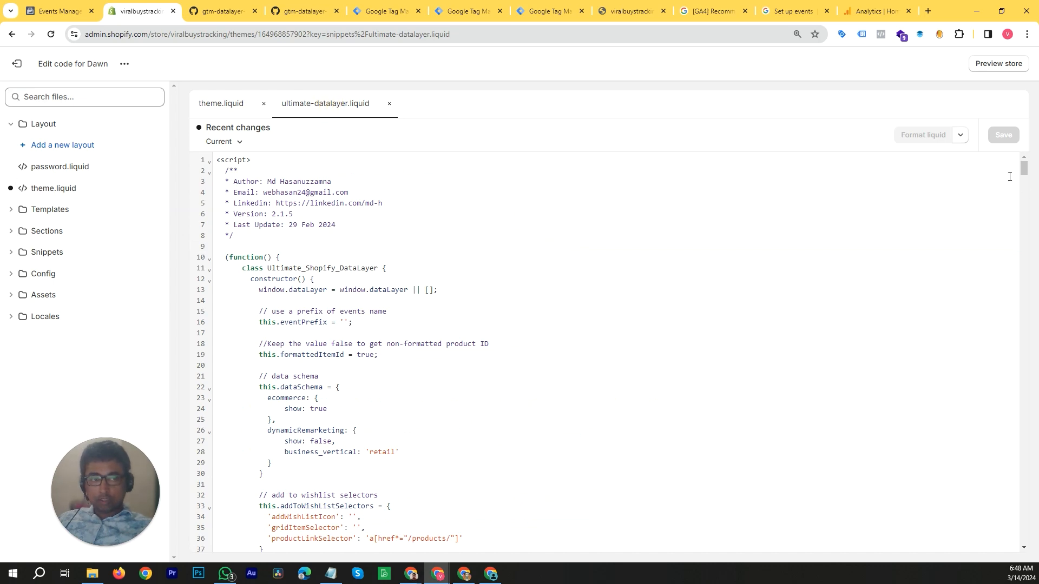
{"action": "left_click_drag", "start_coordinate": [1024, 169], "coordinate": [1022, 563]}
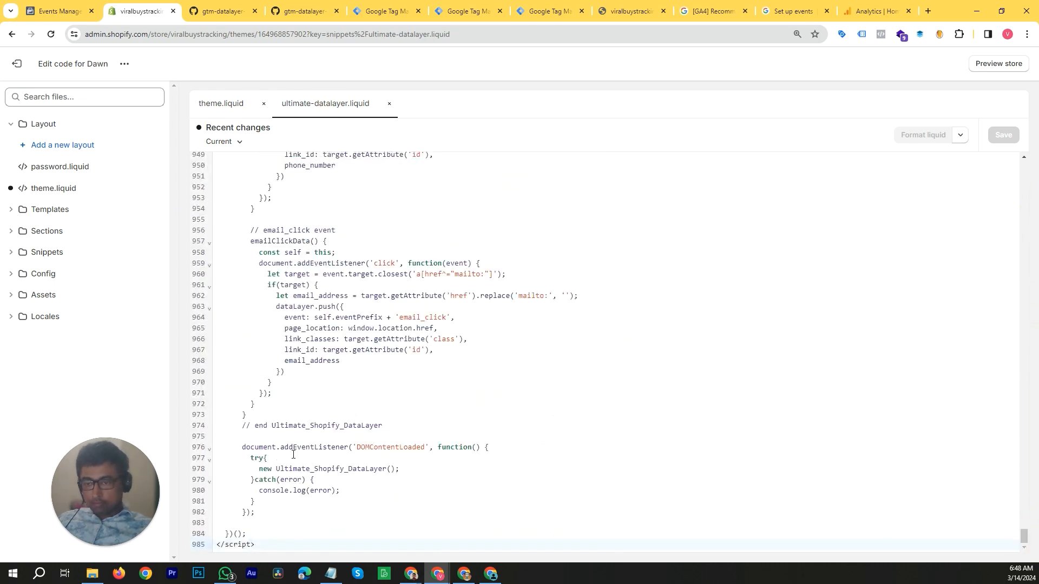
{"action": "scroll", "coordinate": [351, 423], "scroll_direction": "up", "scroll_amount": 12}
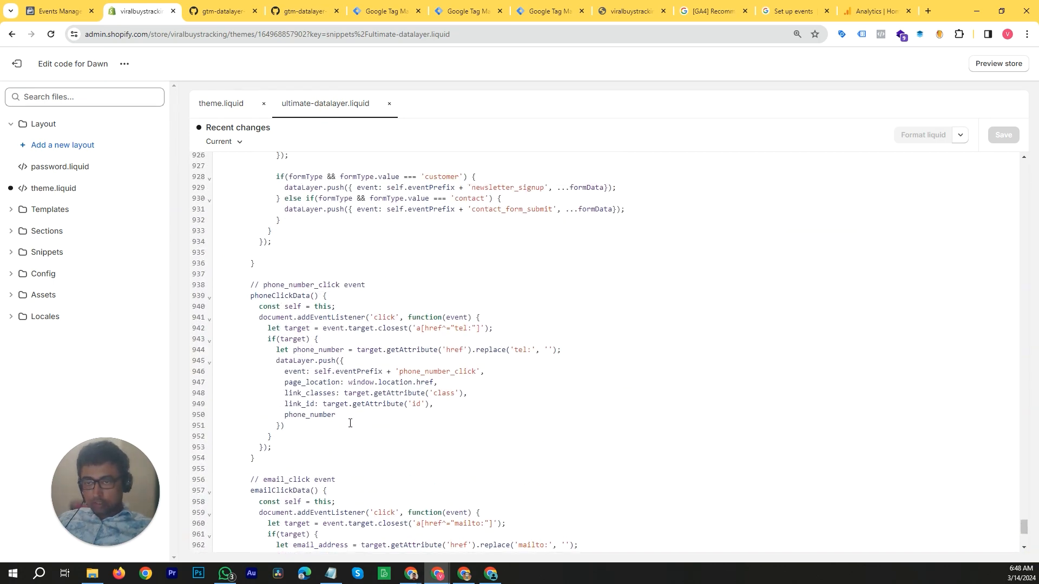
{"action": "scroll", "coordinate": [354, 407], "scroll_direction": "up", "scroll_amount": 6}
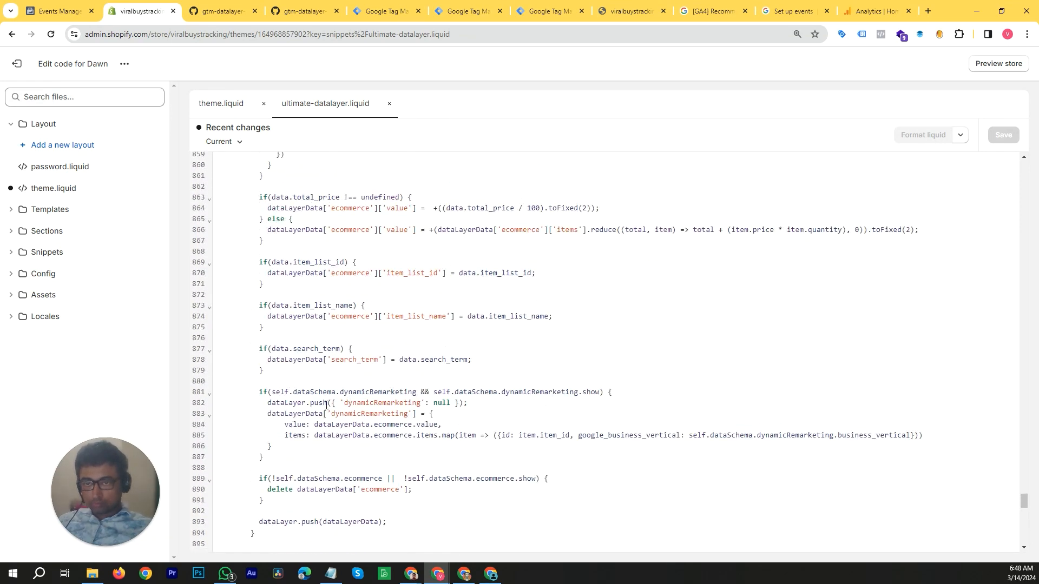
{"action": "scroll", "coordinate": [327, 406], "scroll_direction": "up", "scroll_amount": 12}
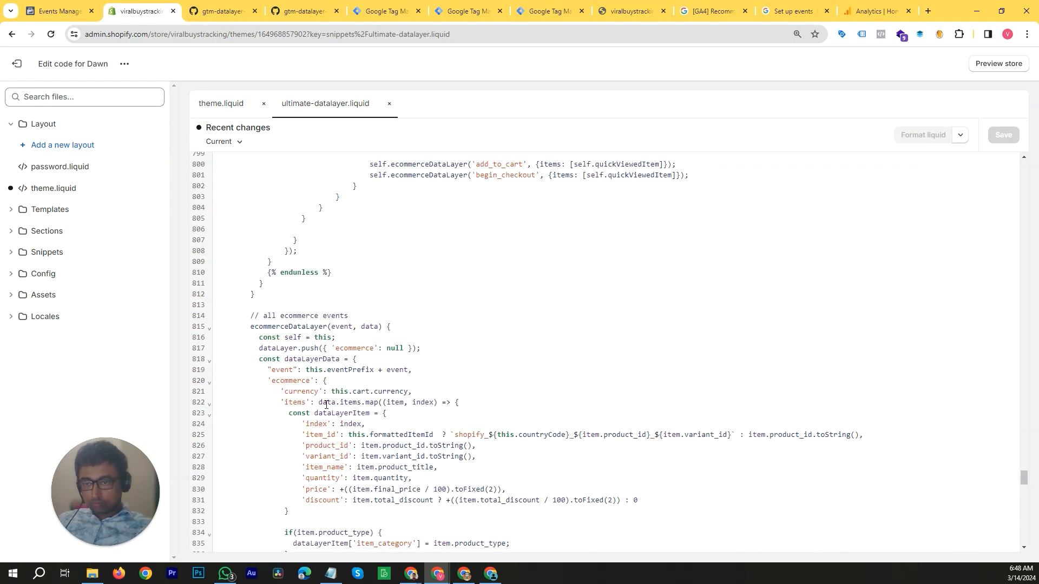
{"action": "scroll", "coordinate": [326, 406], "scroll_direction": "up", "scroll_amount": 5}
{"action": "left_click", "coordinate": [399, 369]}
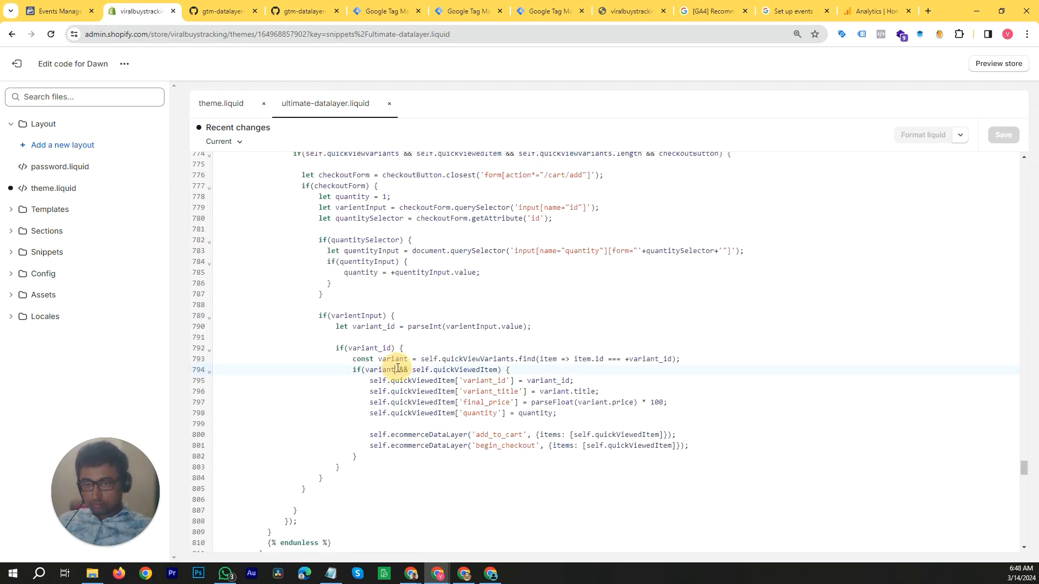
{"action": "key", "text": "ctrl+f"}
{"action": "type", "text": "add"}
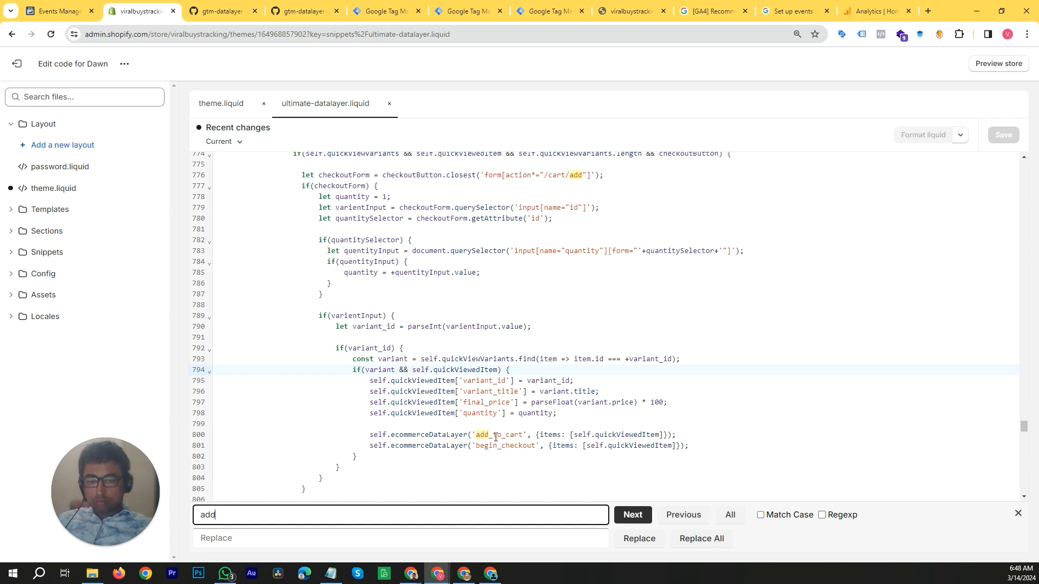
{"action": "scroll", "coordinate": [494, 419], "scroll_direction": "down", "scroll_amount": 2}
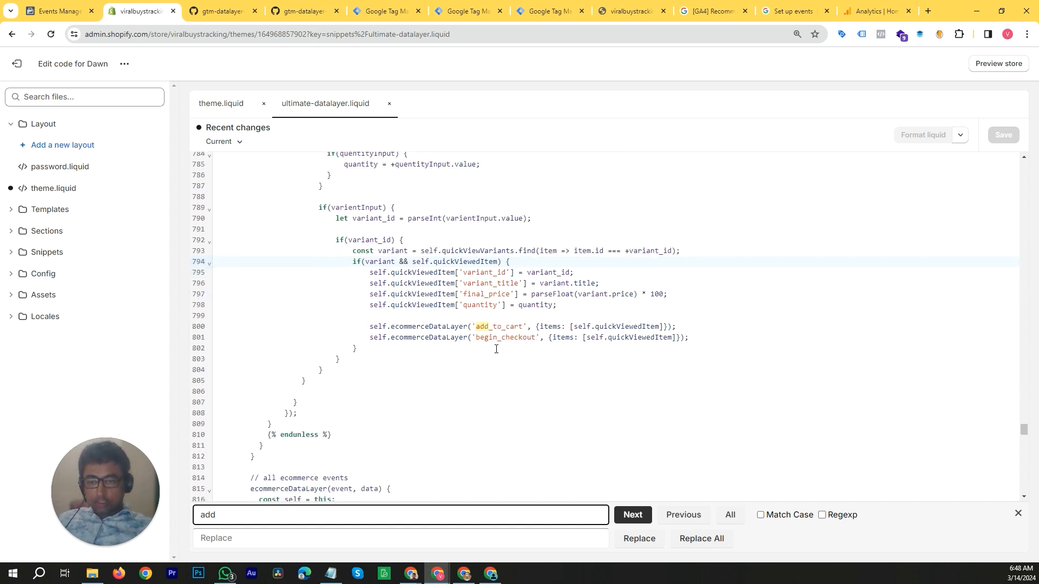
{"action": "left_click", "coordinate": [518, 342]}
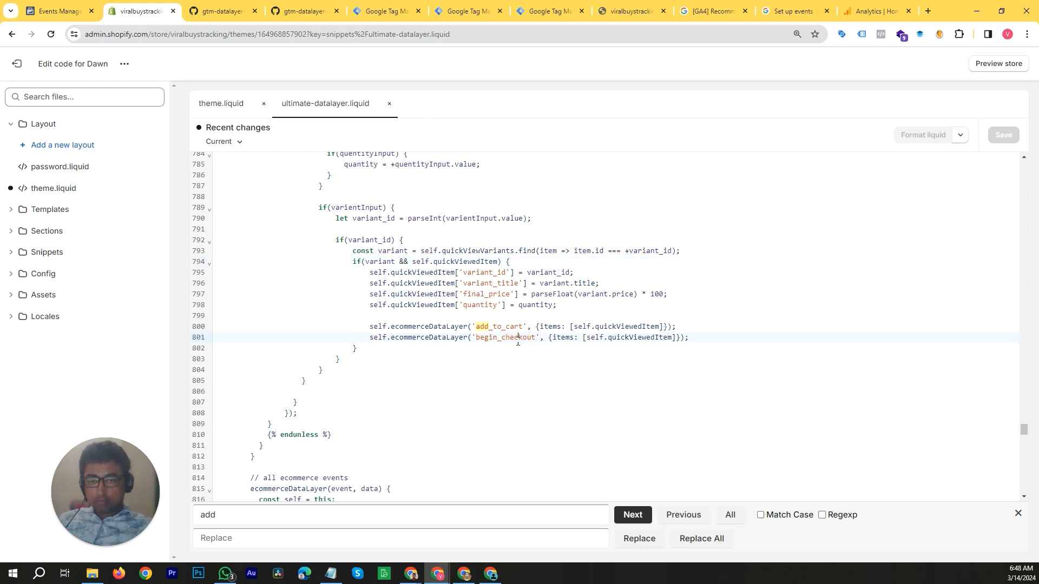
{"action": "scroll", "coordinate": [460, 346], "scroll_direction": "down", "scroll_amount": 3}
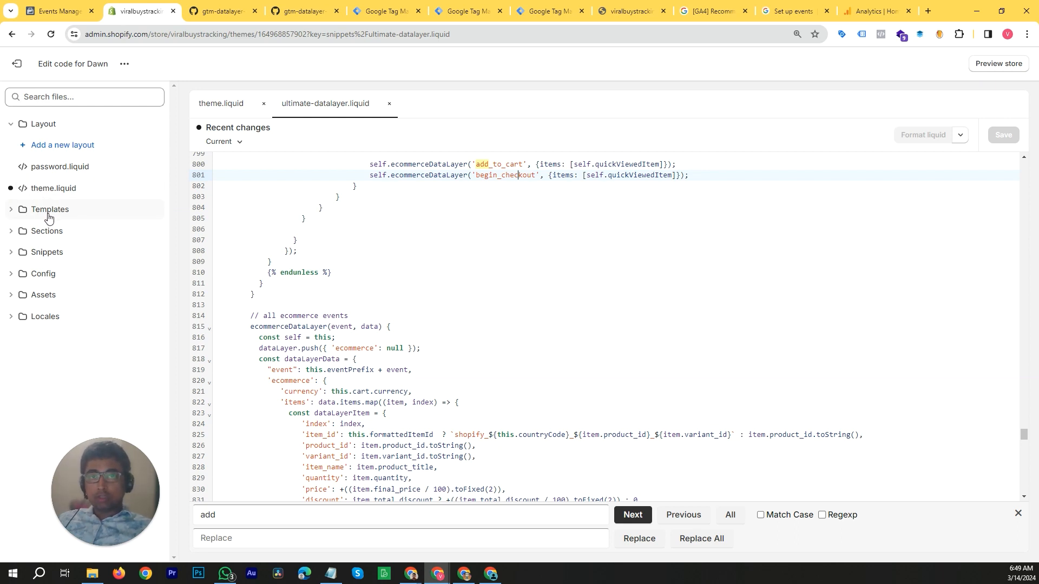
Check the GitHub pages of the gtm-datalayer-for-shopify repository, including checkout.liquid, and return to ultimate-datalayer.liquid in Shopify.
{"action": "left_click", "coordinate": [303, 11]}
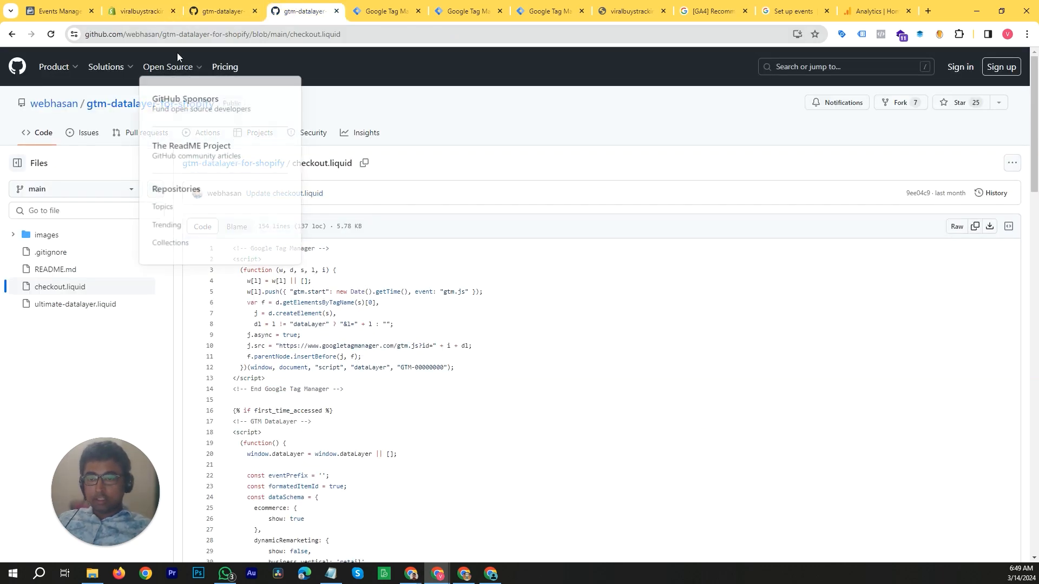
{"action": "left_click", "coordinate": [213, 11]}
{"action": "left_click", "coordinate": [139, 11]}
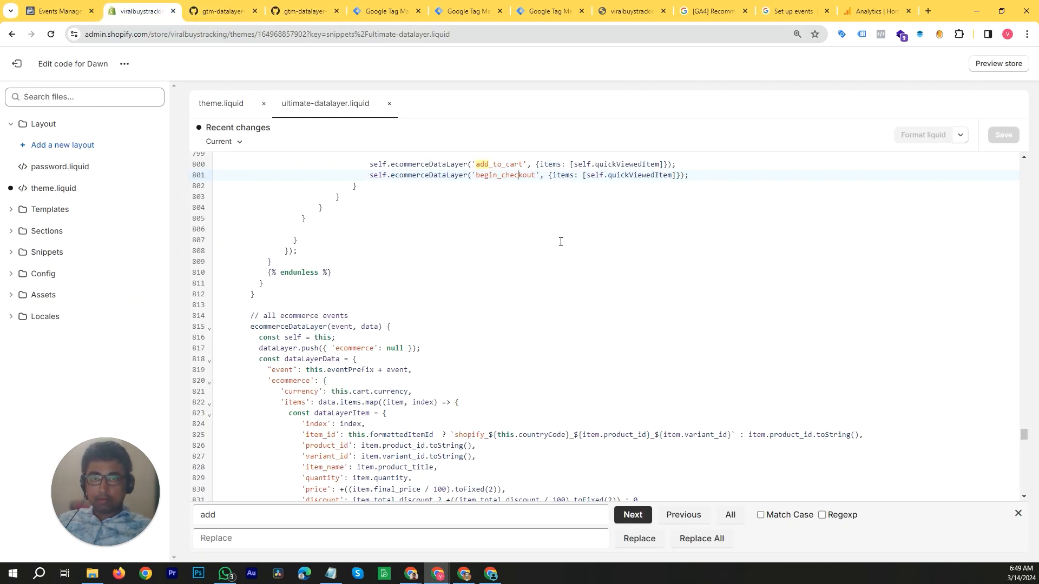
{"action": "scroll", "coordinate": [301, 214], "scroll_direction": "up", "scroll_amount": 3}
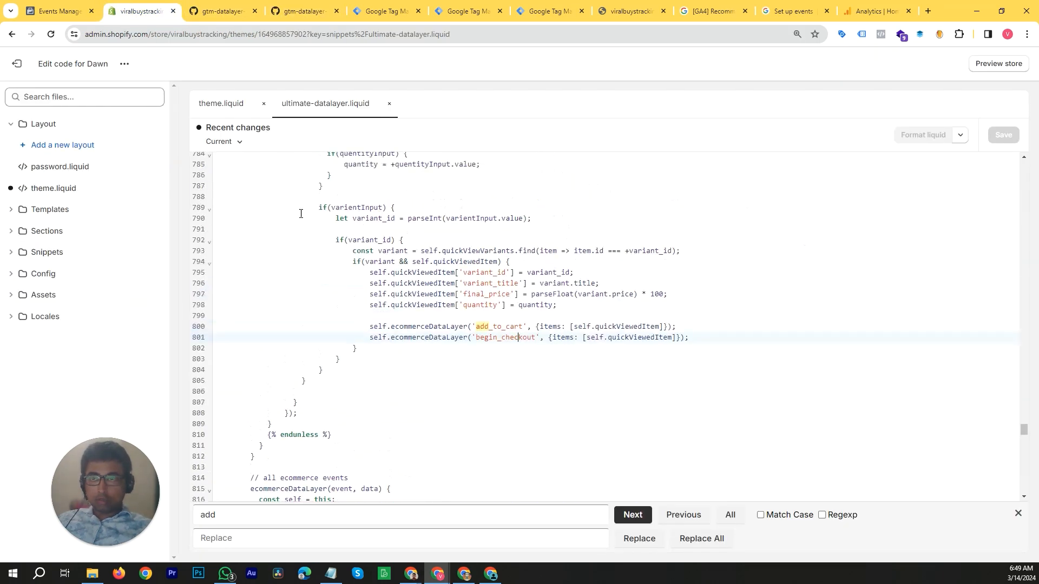
Leave the Dawn code editor, open the store's Checkout settings, and place the cursor in the Additional scripts field.
{"action": "left_click", "coordinate": [17, 63]}
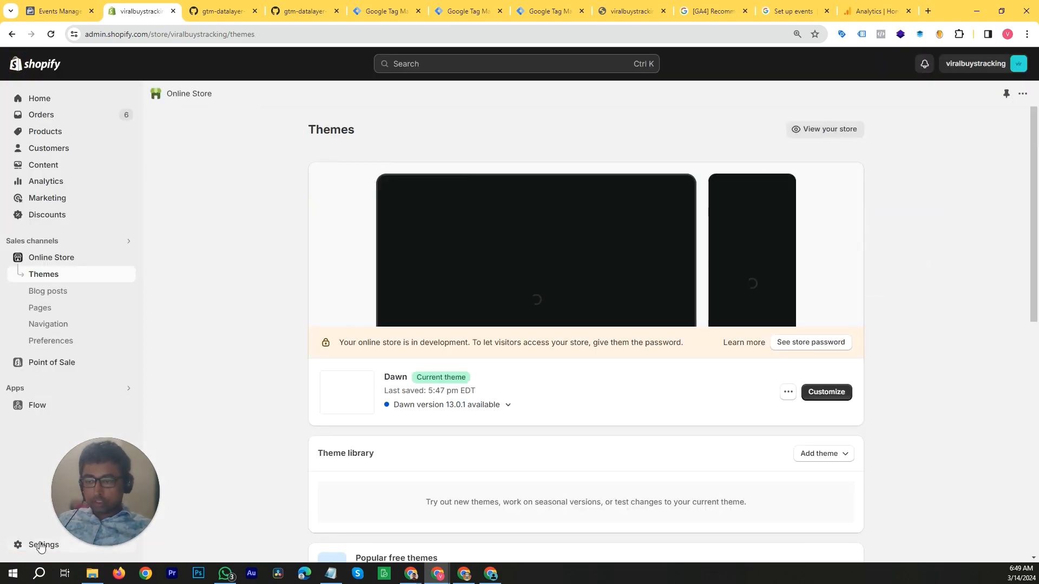
{"action": "left_click", "coordinate": [41, 546]}
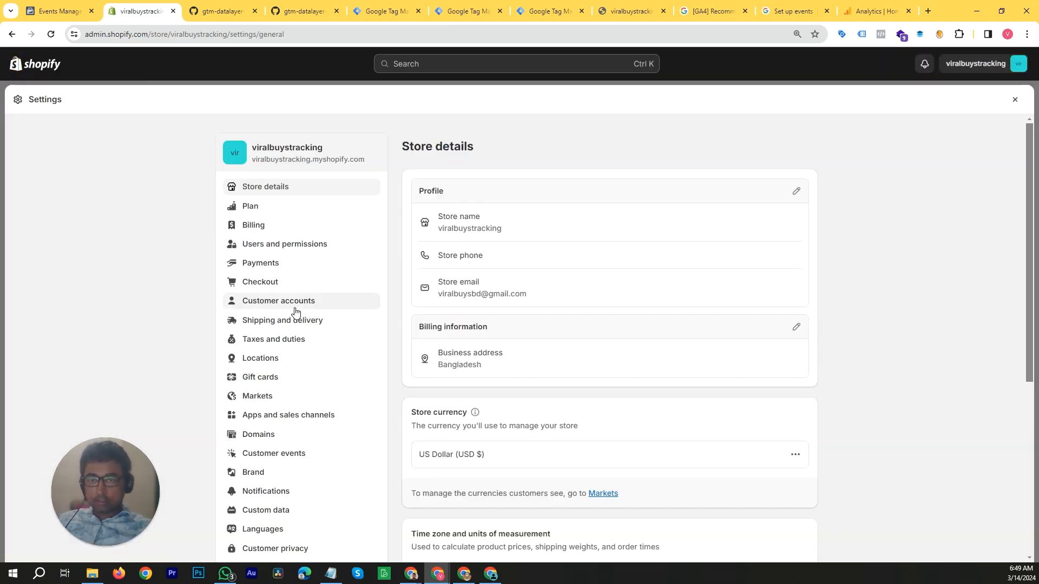
{"action": "left_click", "coordinate": [266, 283]}
{"action": "scroll", "coordinate": [717, 279], "scroll_direction": "down", "scroll_amount": 20}
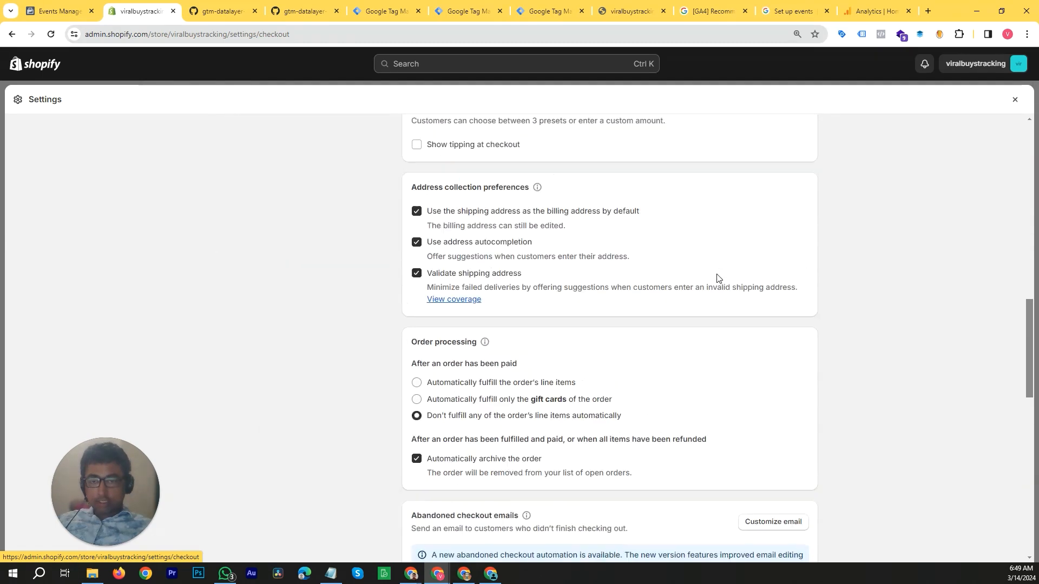
{"action": "left_click", "coordinate": [554, 236]}
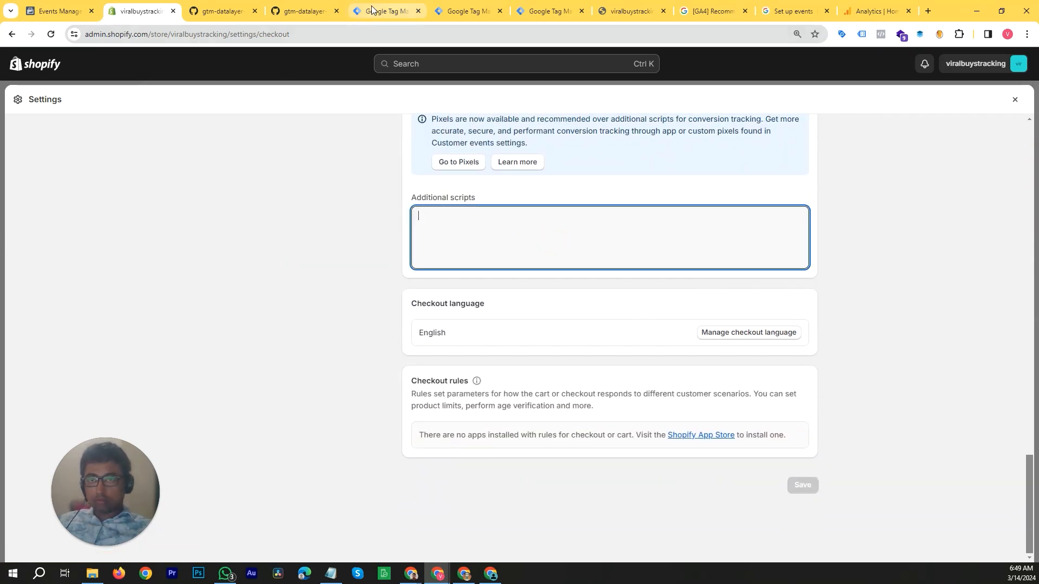
Copy the full checkout.liquid code from the GitHub repository and paste it into Shopify's Additional scripts field.
{"action": "left_click", "coordinate": [317, 12]}
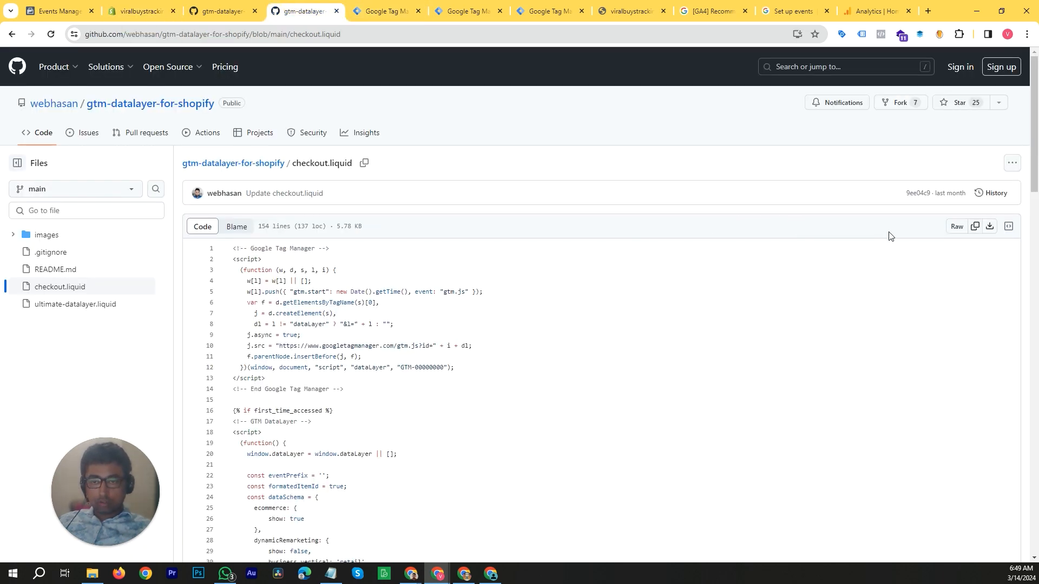
{"action": "left_click", "coordinate": [977, 228]}
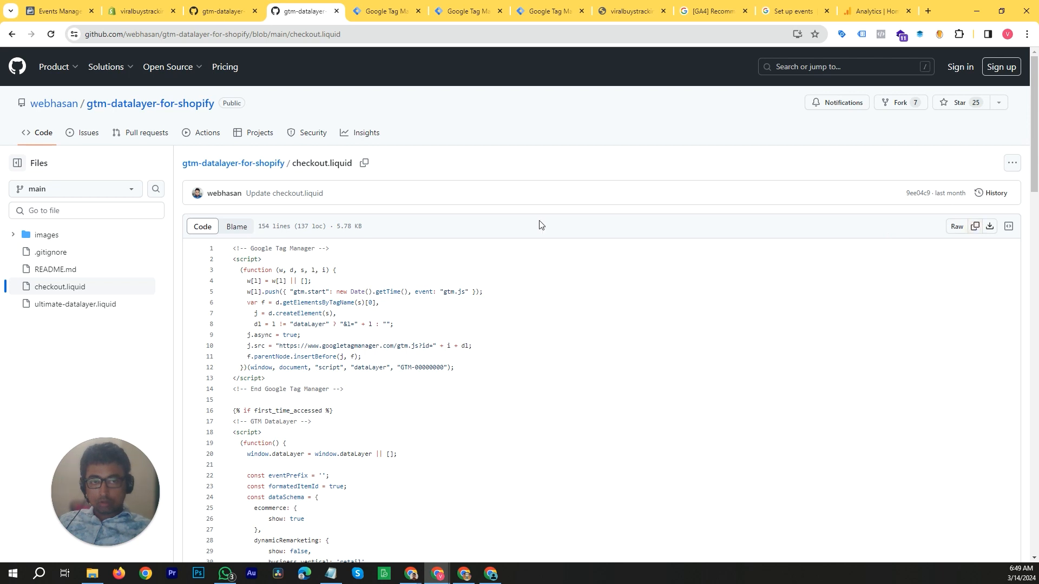
{"action": "left_click", "coordinate": [146, 13]}
{"action": "key", "text": "ctrl+v"}
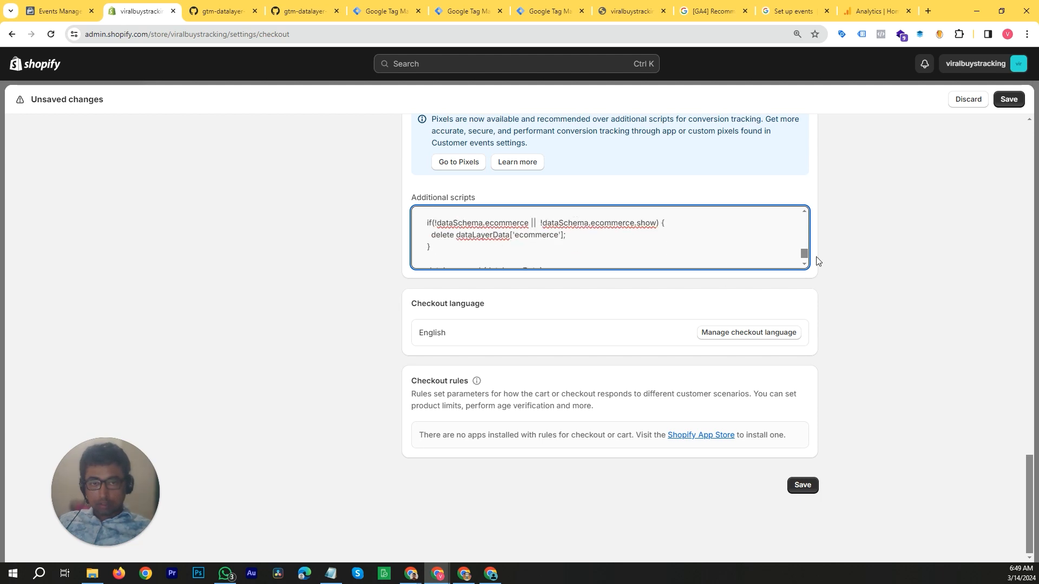
Replace the placeholder container ID in the Additional scripts Google Tag Manager code with GTM-N3BZDD44, copied from Tag Manager, and save the checkout settings.
{"action": "left_click_drag", "start_coordinate": [806, 252], "coordinate": [803, 208]}
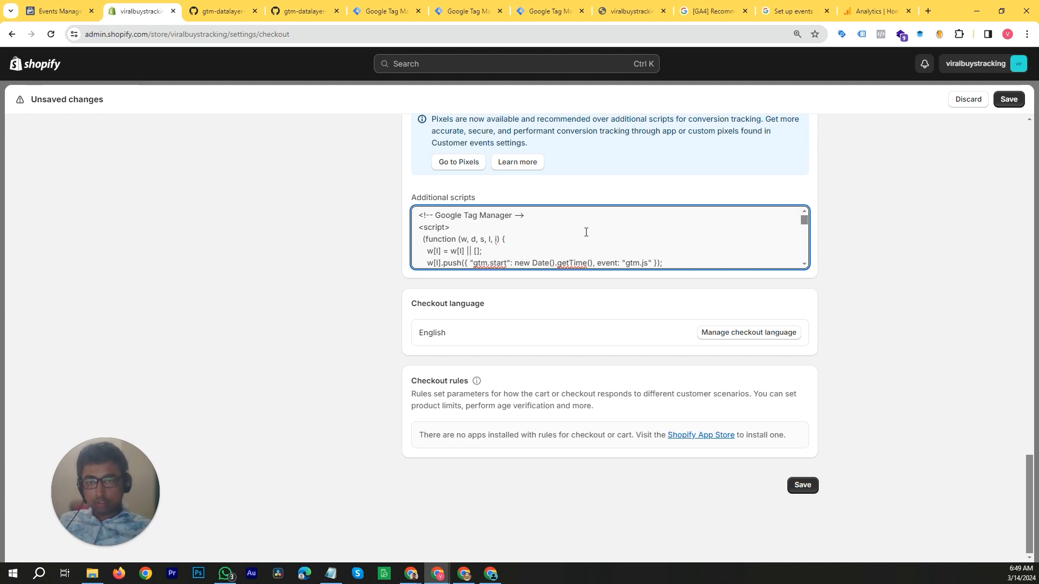
{"action": "scroll", "coordinate": [586, 232], "scroll_direction": "down", "scroll_amount": 4}
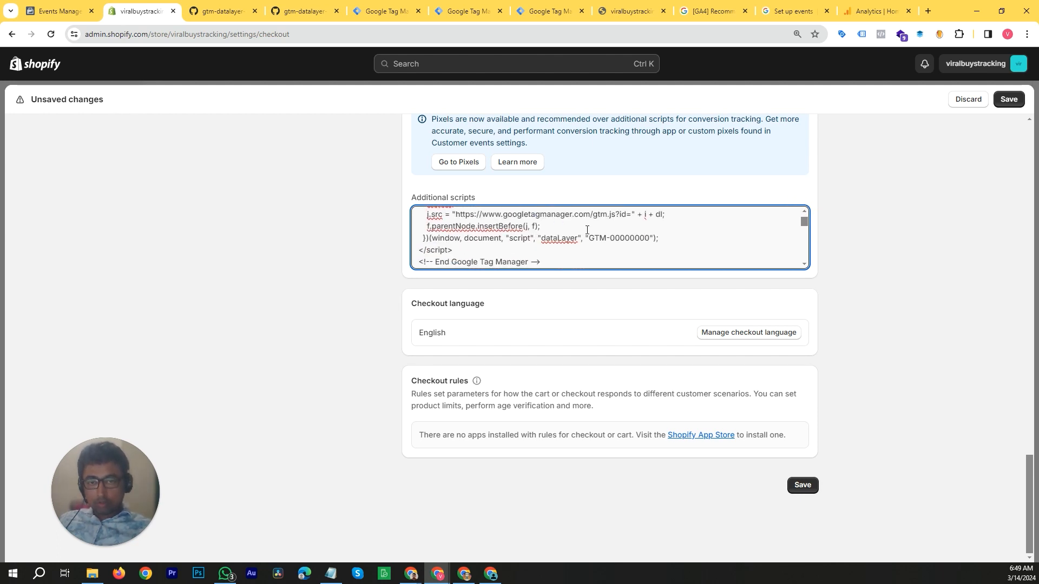
{"action": "left_click", "coordinate": [611, 239]}
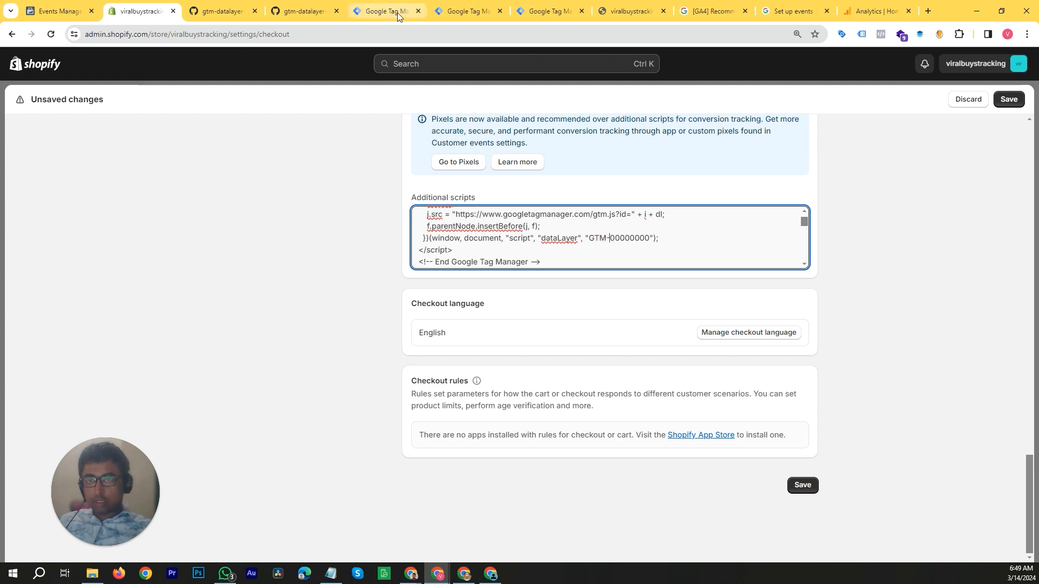
{"action": "left_click", "coordinate": [441, 7]}
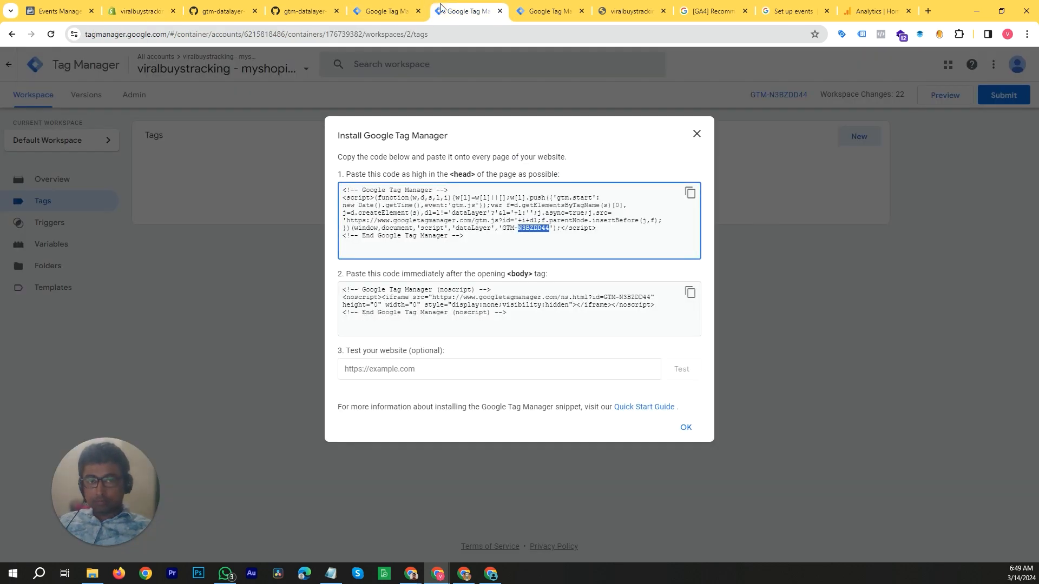
{"action": "right_click", "coordinate": [532, 227]}
{"action": "left_click", "coordinate": [550, 235]}
{"action": "left_click", "coordinate": [145, 7]}
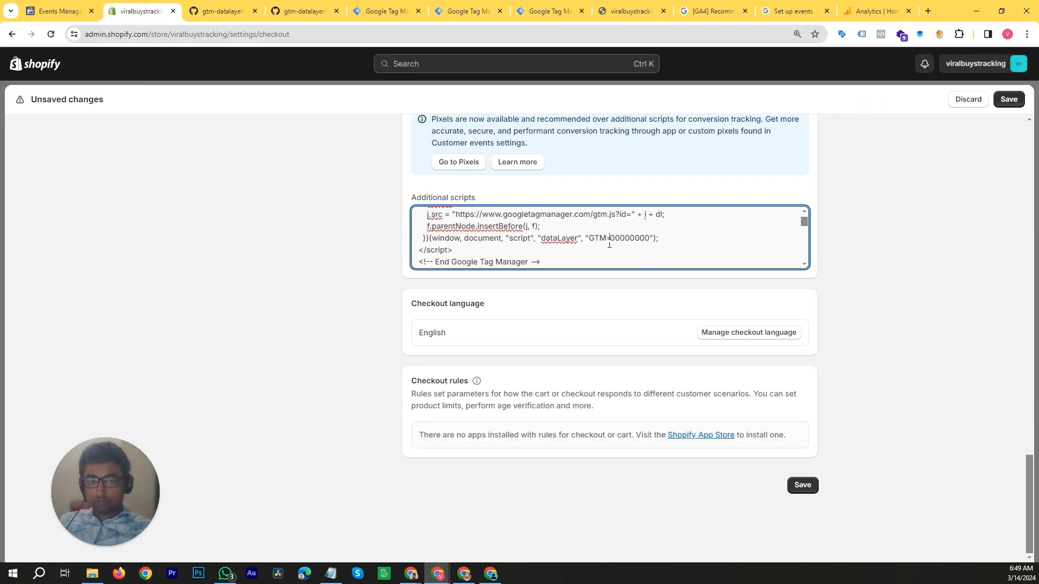
{"action": "double_click", "coordinate": [649, 240]}
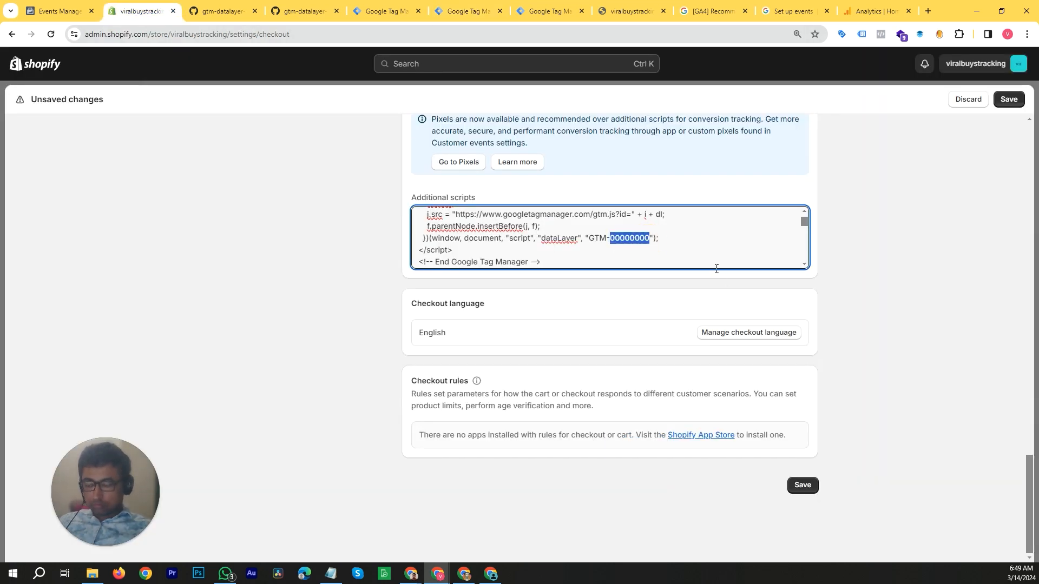
{"action": "key", "text": "ctrl+v"}
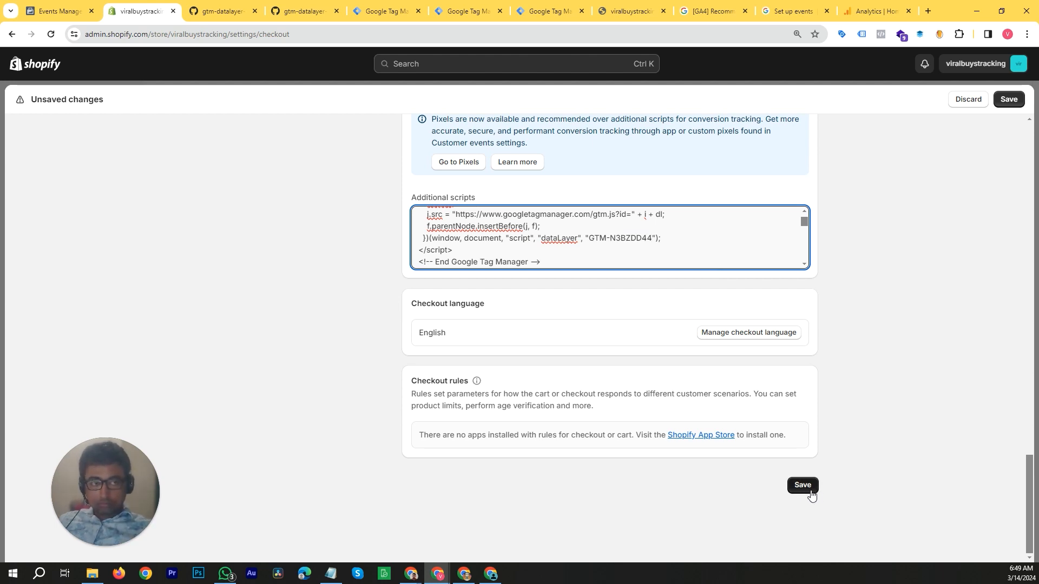
{"action": "left_click", "coordinate": [1009, 101]}
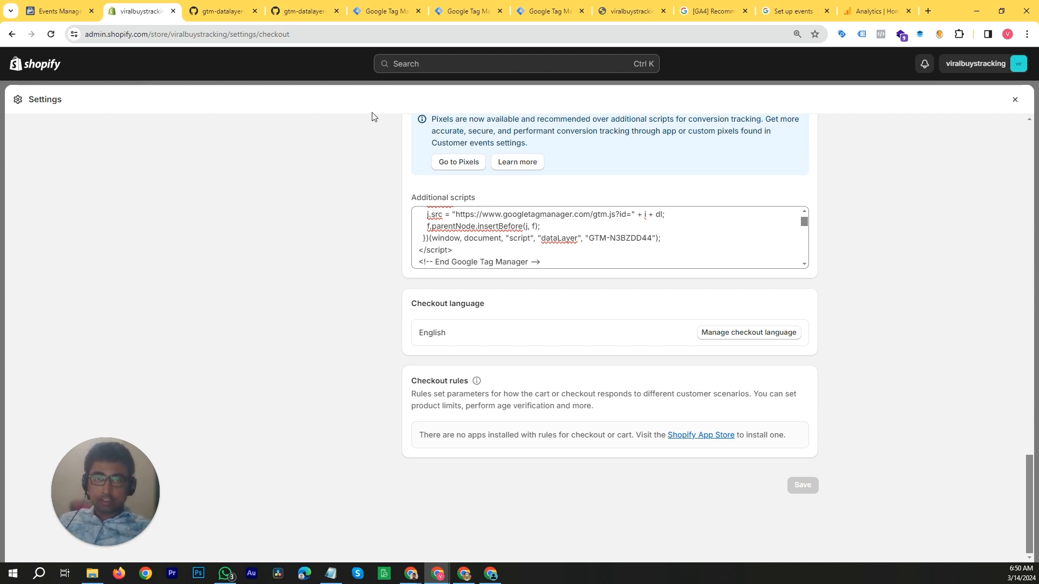
Switch to the viralbuystracking web container in Google Tag Manager, dismiss the installation instructions, and start preview mode.
{"action": "left_click", "coordinate": [388, 6]}
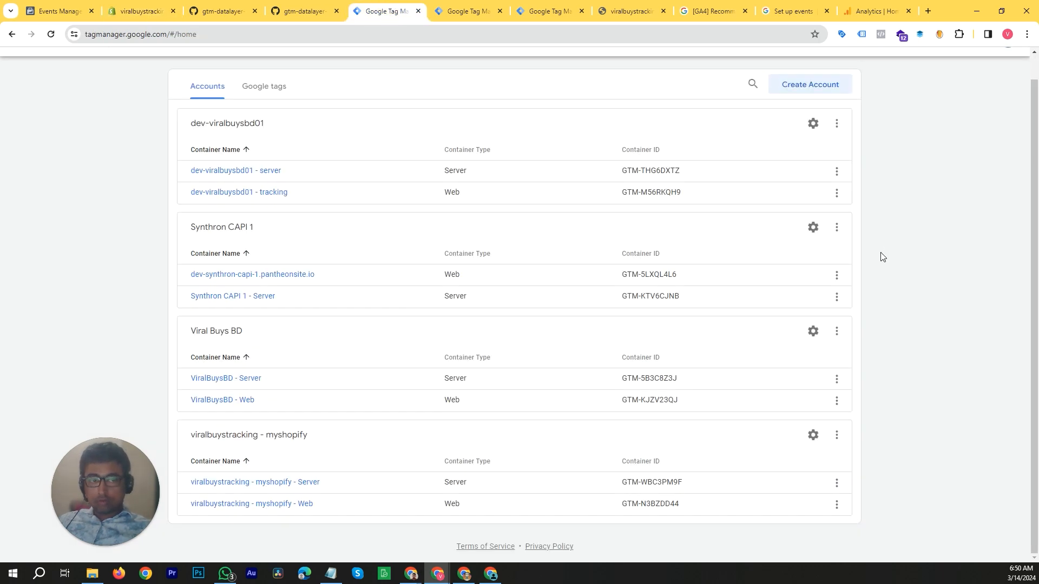
{"action": "left_click", "coordinate": [448, 7]}
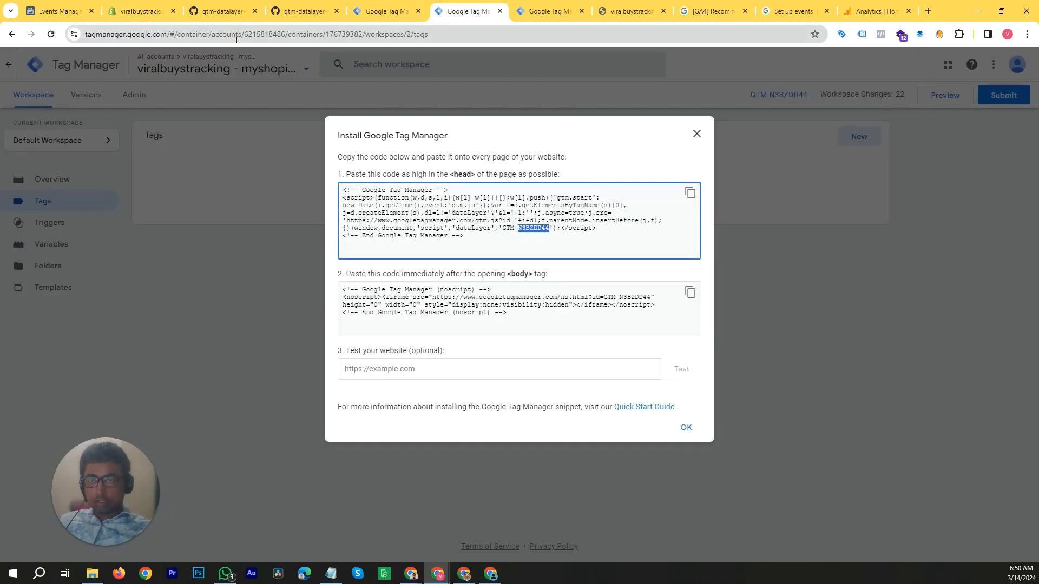
{"action": "left_click", "coordinate": [941, 221]}
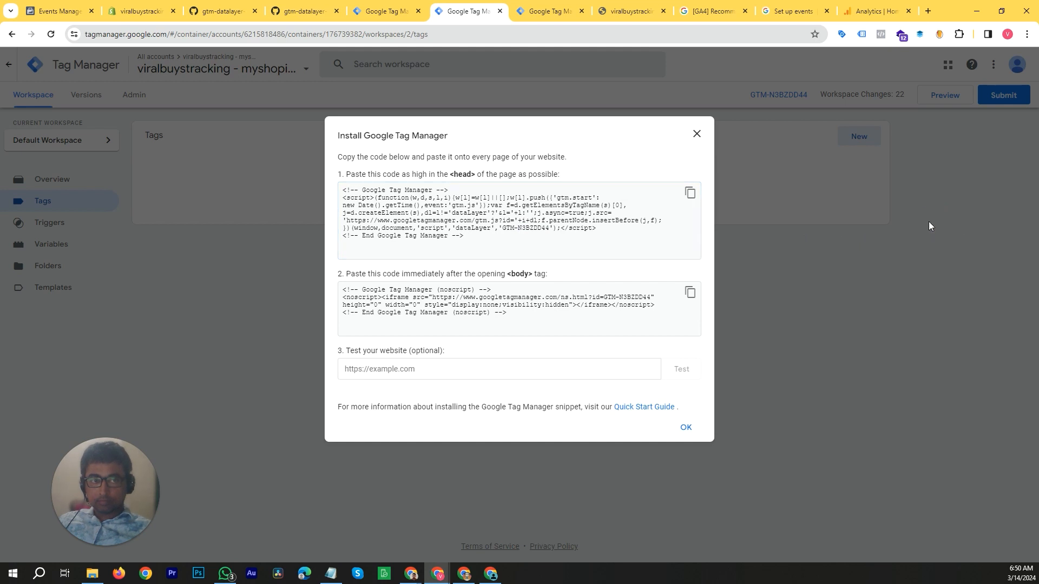
{"action": "left_click", "coordinate": [697, 135]}
{"action": "left_click", "coordinate": [946, 101]}
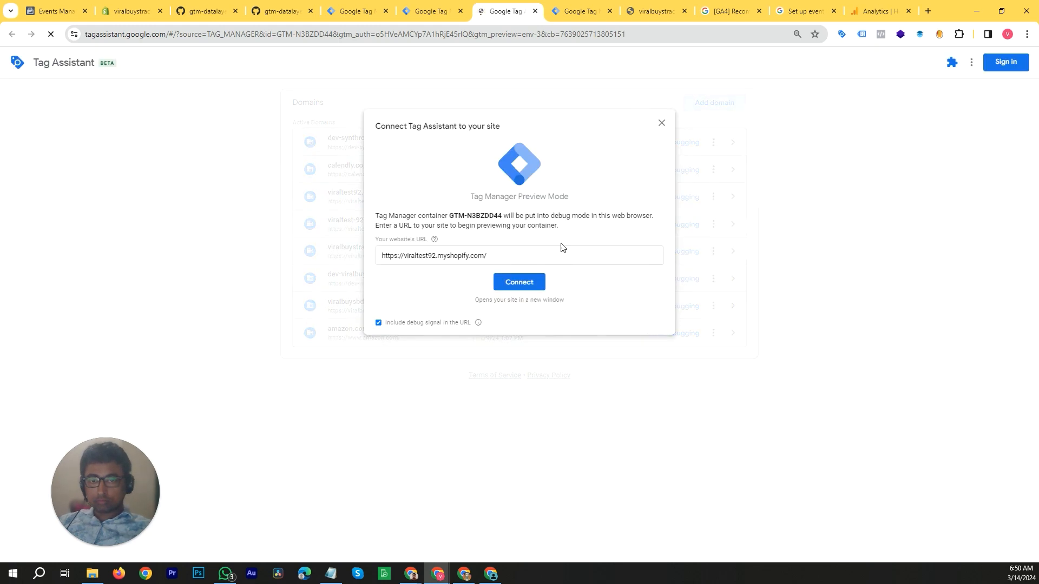
Copy the storefront's home page address, set it as the website URL in Tag Assistant, and connect to viralbuystracking.myshopify.com.
{"action": "left_click", "coordinate": [135, 11]}
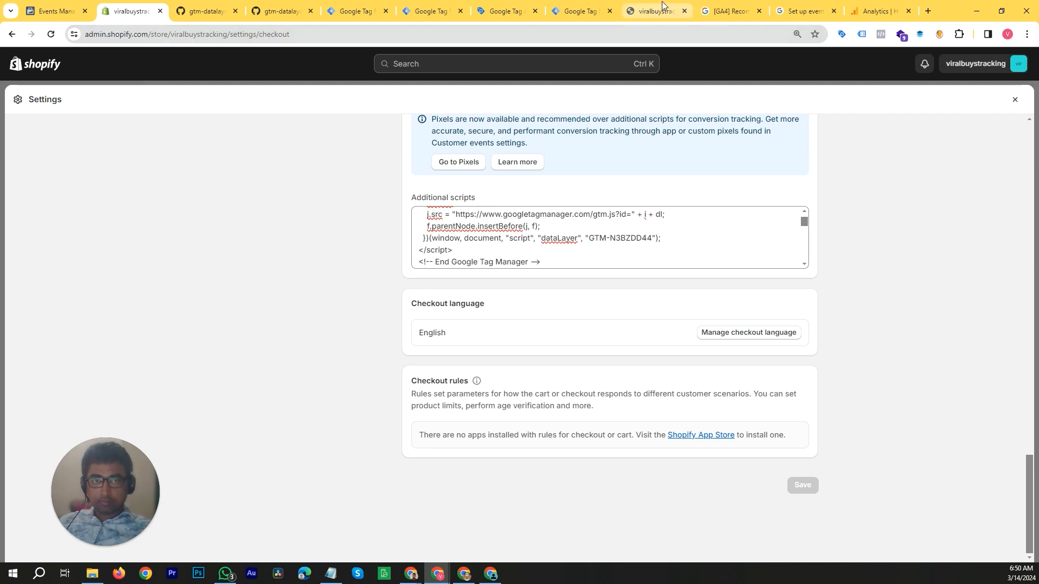
{"action": "left_click_drag", "start_coordinate": [661, 5], "coordinate": [209, 11]}
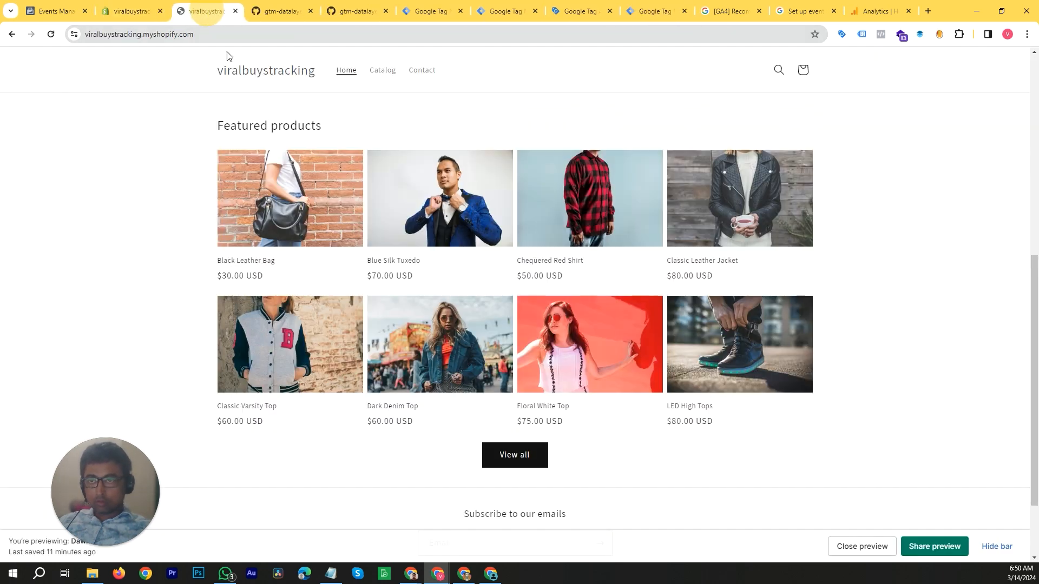
{"action": "left_click", "coordinate": [298, 72]}
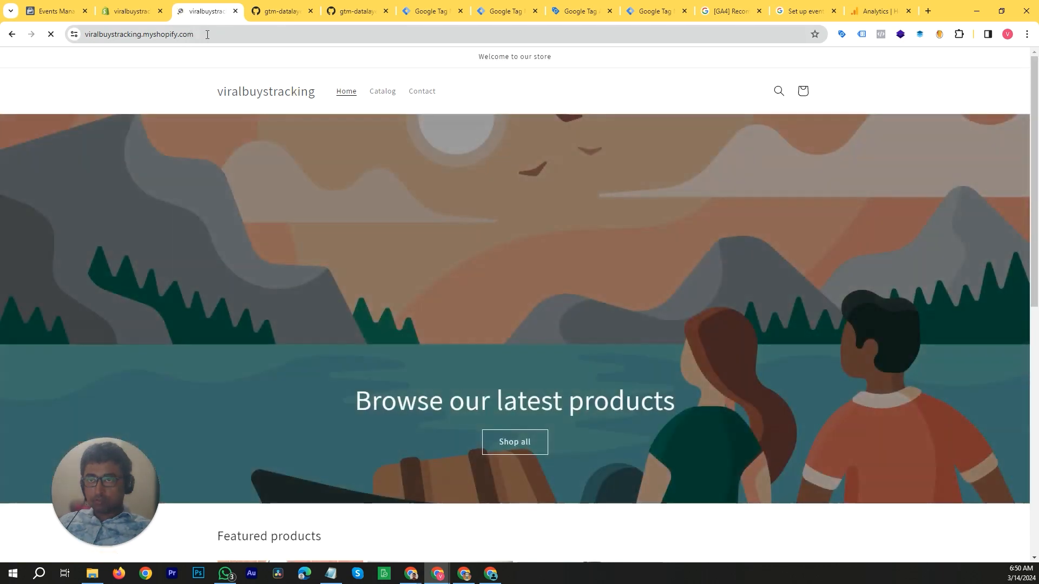
{"action": "left_click", "coordinate": [207, 34]}
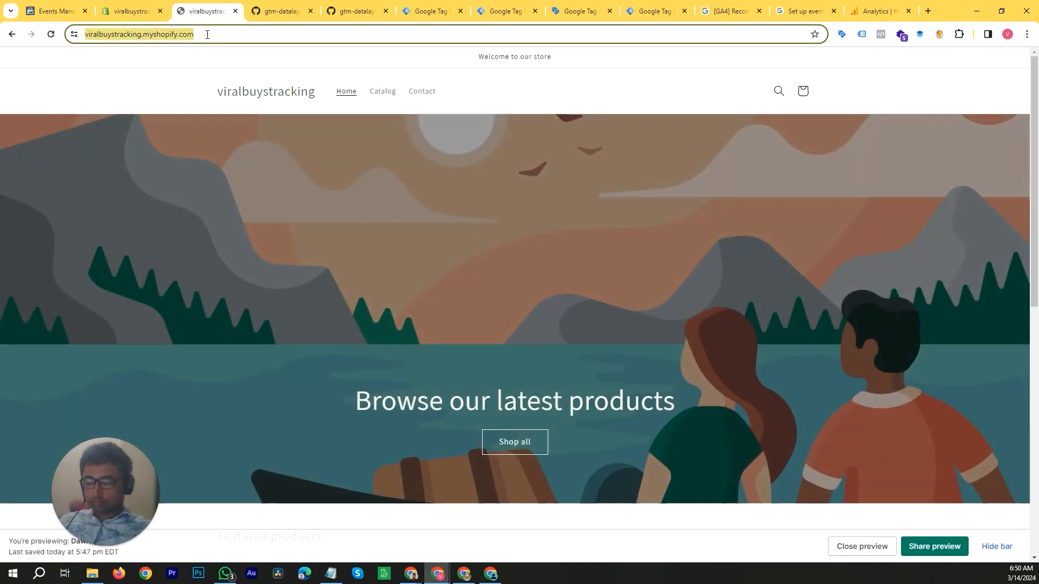
{"action": "left_click", "coordinate": [478, 1]}
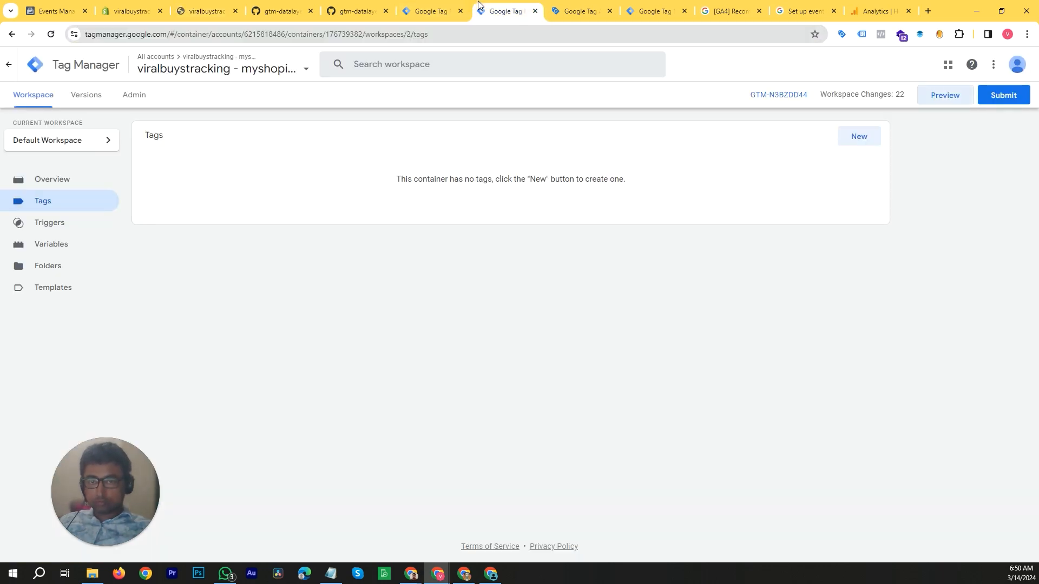
{"action": "left_click", "coordinate": [550, 2]}
{"action": "left_click", "coordinate": [501, 254]}
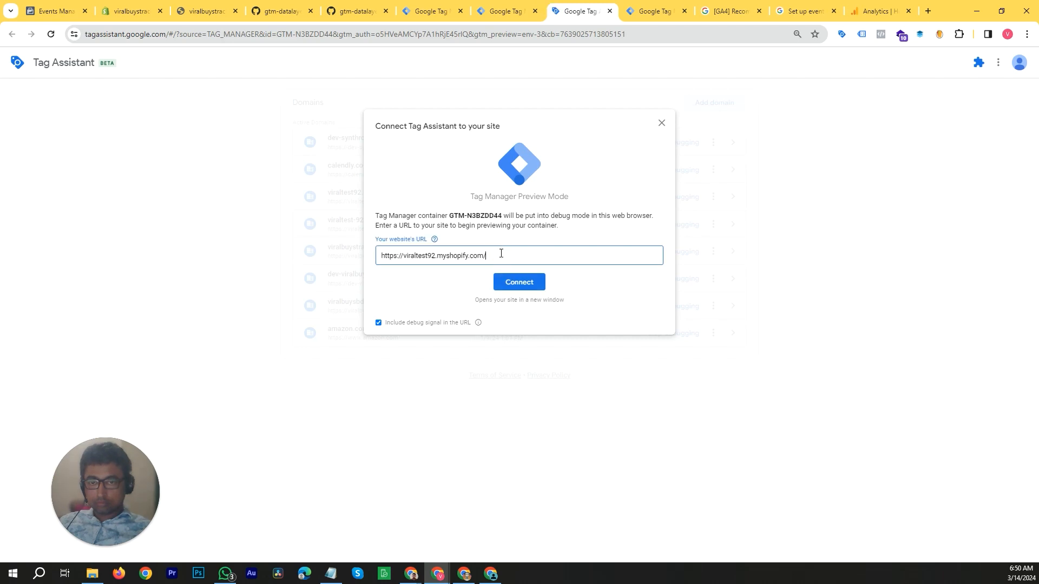
{"action": "key", "text": "ctrl+a"}
{"action": "key", "text": "ctrl+v"}
{"action": "left_click", "coordinate": [520, 282]}
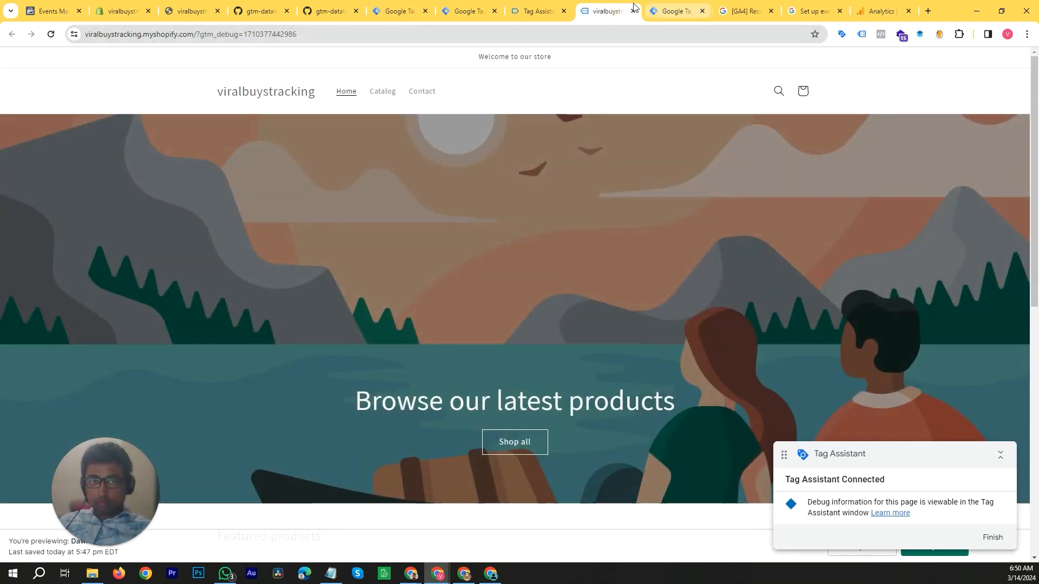
View all products from the connected storefront's home page and check the recorded events in Tag Assistant.
{"action": "scroll", "coordinate": [614, 395], "scroll_direction": "down", "scroll_amount": 10}
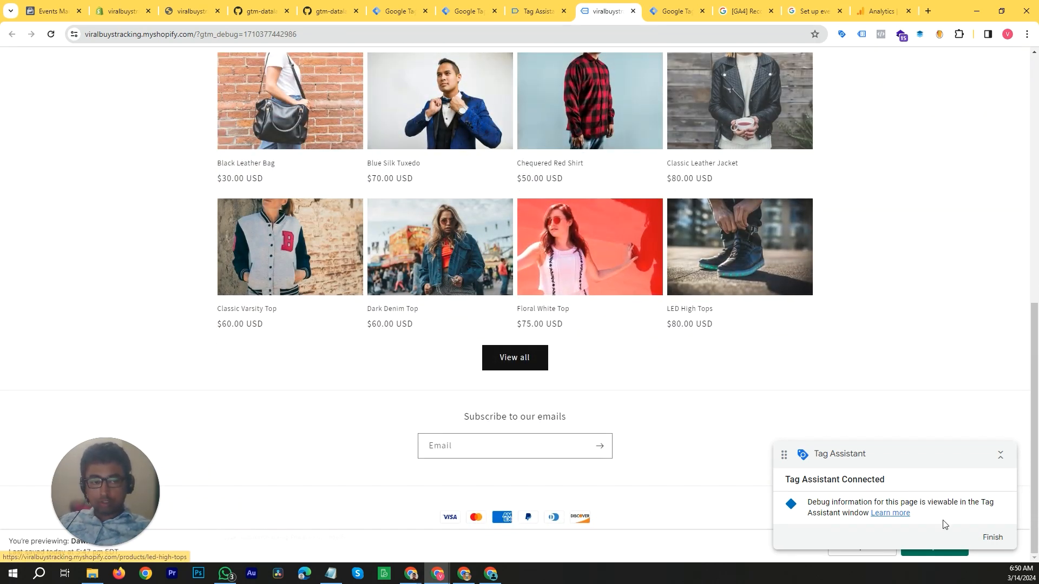
{"action": "left_click", "coordinate": [525, 365]}
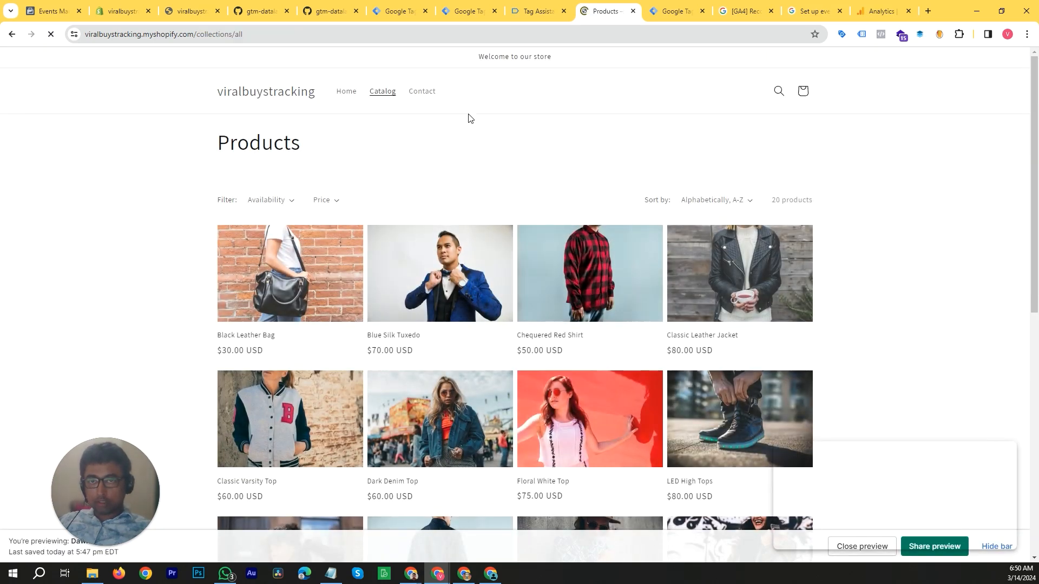
{"action": "left_click", "coordinate": [525, 10]}
{"action": "left_click", "coordinate": [520, 233]}
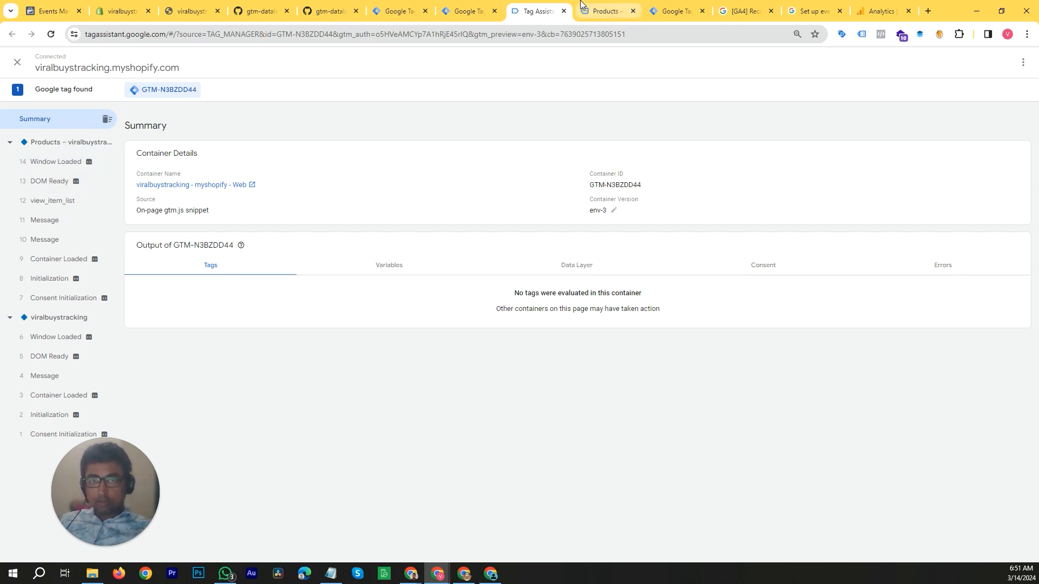
Revisit the storefront's home page and full product list, and open the latest Products page entry in Tag Assistant.
{"action": "left_click", "coordinate": [605, 11]}
{"action": "left_click", "coordinate": [264, 95]}
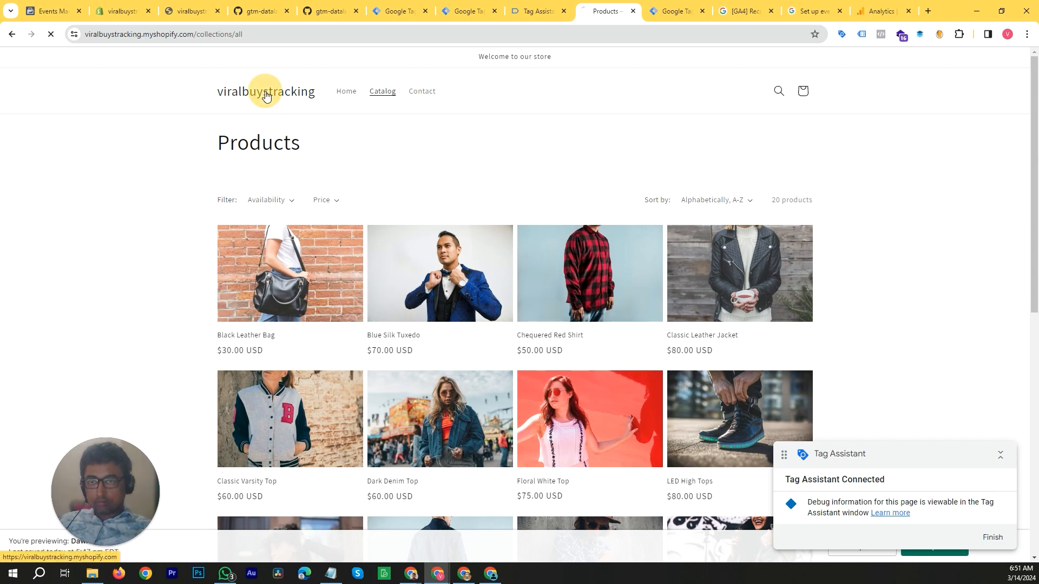
{"action": "scroll", "coordinate": [466, 408], "scroll_direction": "down", "scroll_amount": 5}
{"action": "scroll", "coordinate": [465, 408], "scroll_direction": "down", "scroll_amount": 3}
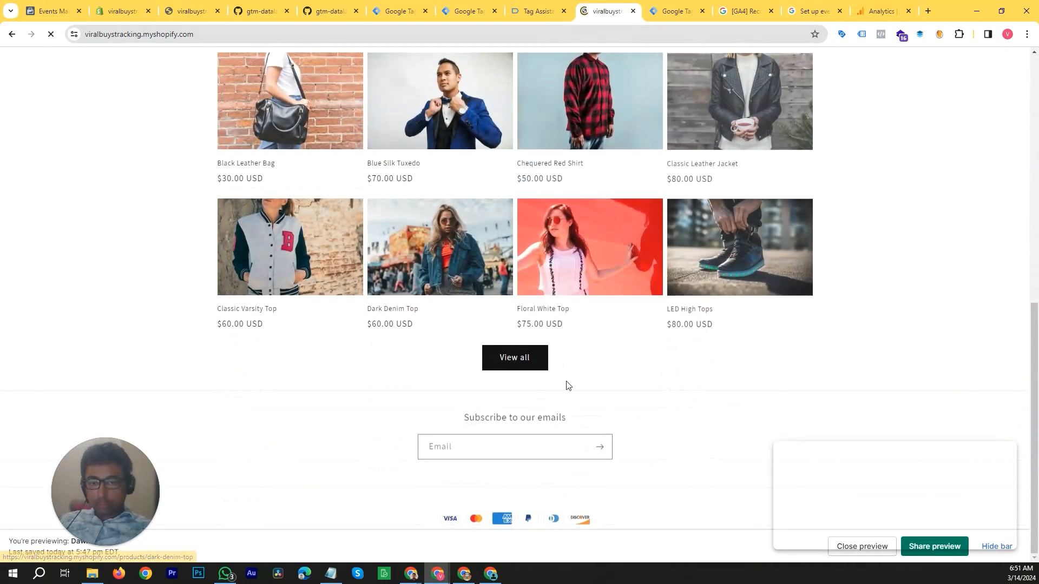
{"action": "left_click", "coordinate": [537, 362]}
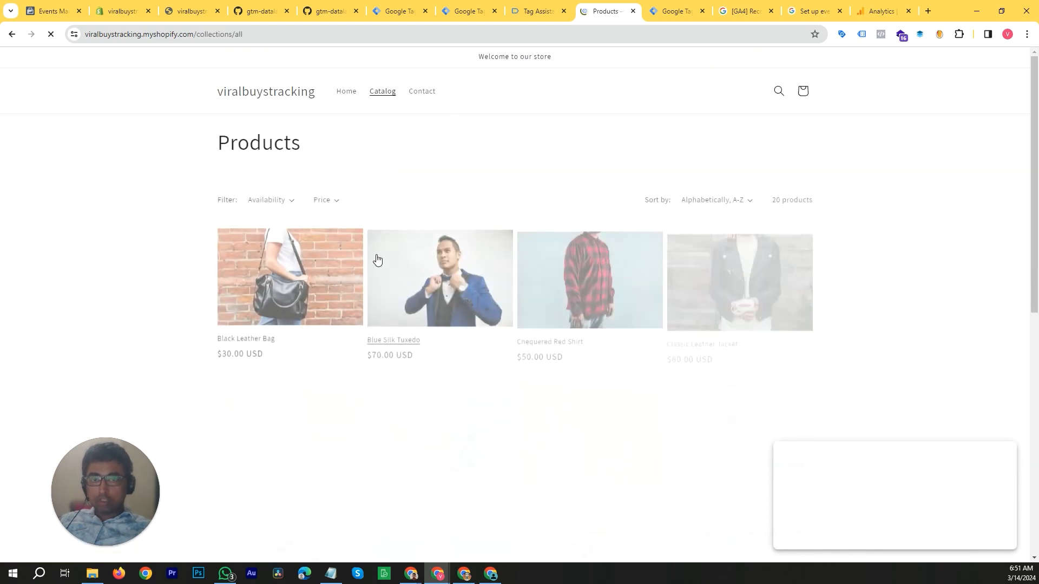
{"action": "scroll", "coordinate": [591, 317], "scroll_direction": "down", "scroll_amount": 8}
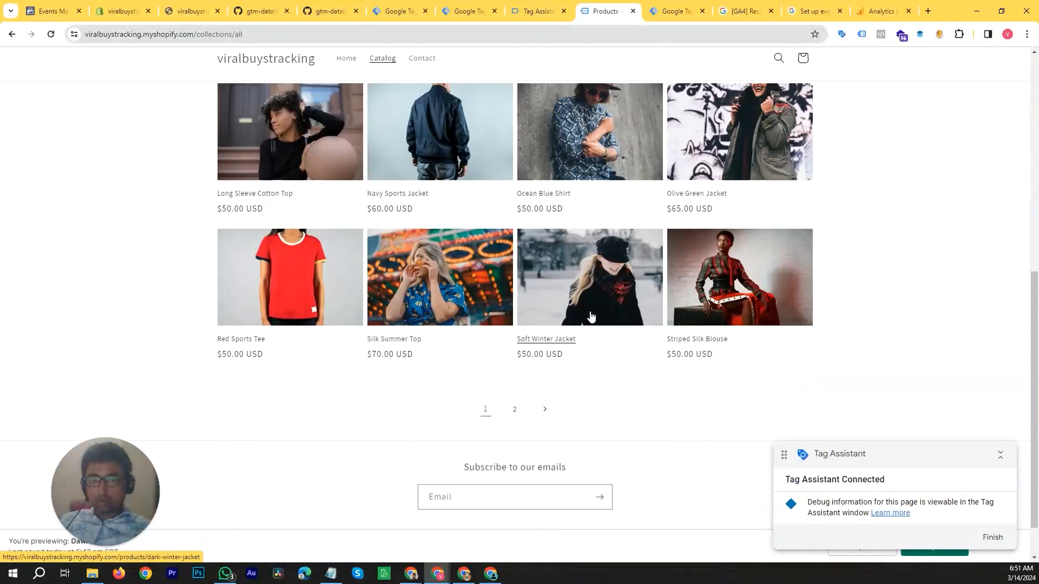
{"action": "scroll", "coordinate": [591, 317], "scroll_direction": "up", "scroll_amount": 8}
{"action": "left_click", "coordinate": [457, 9]}
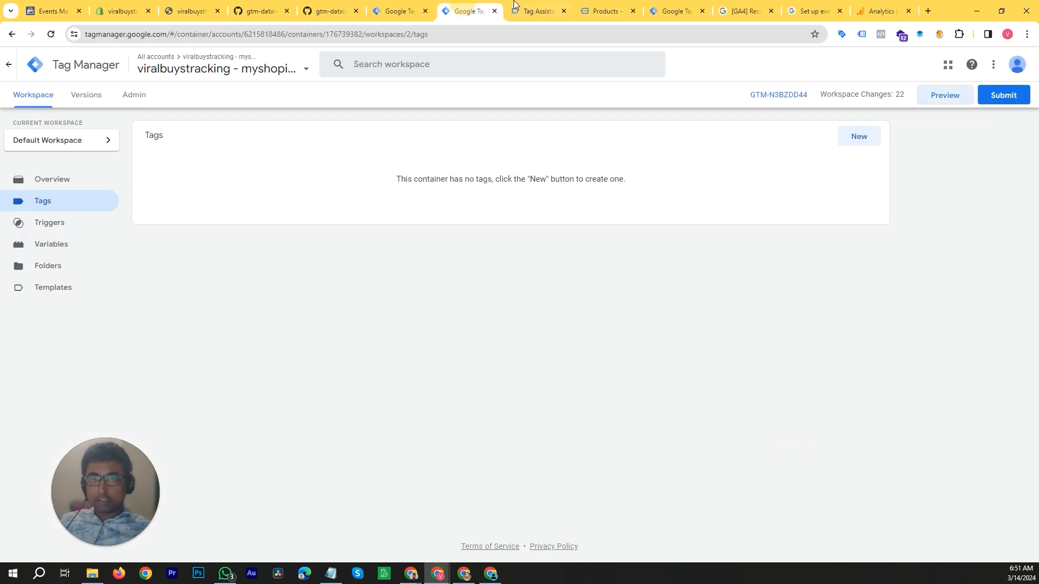
{"action": "left_click", "coordinate": [514, 4]}
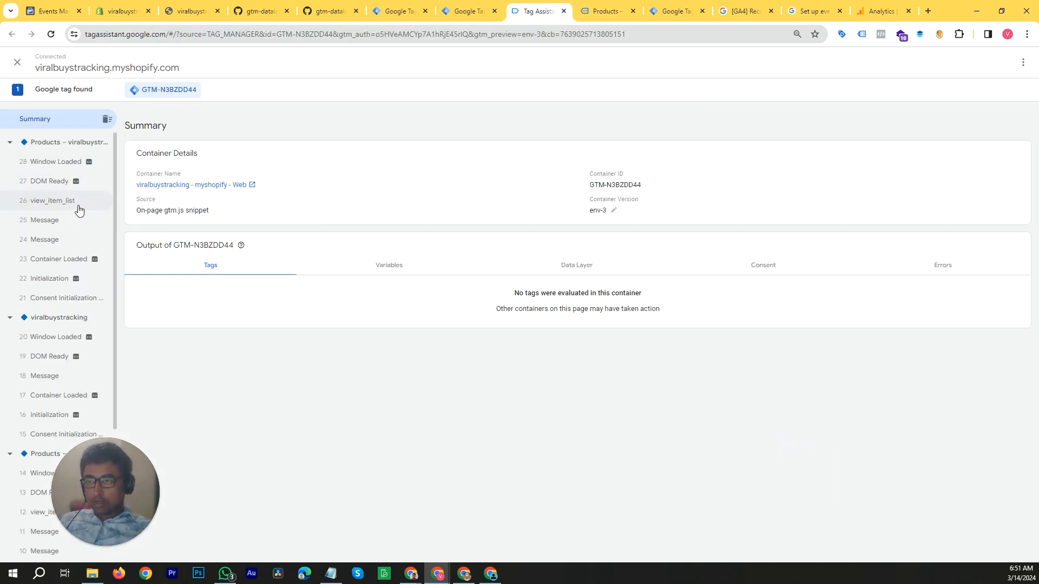
{"action": "left_click", "coordinate": [74, 145]}
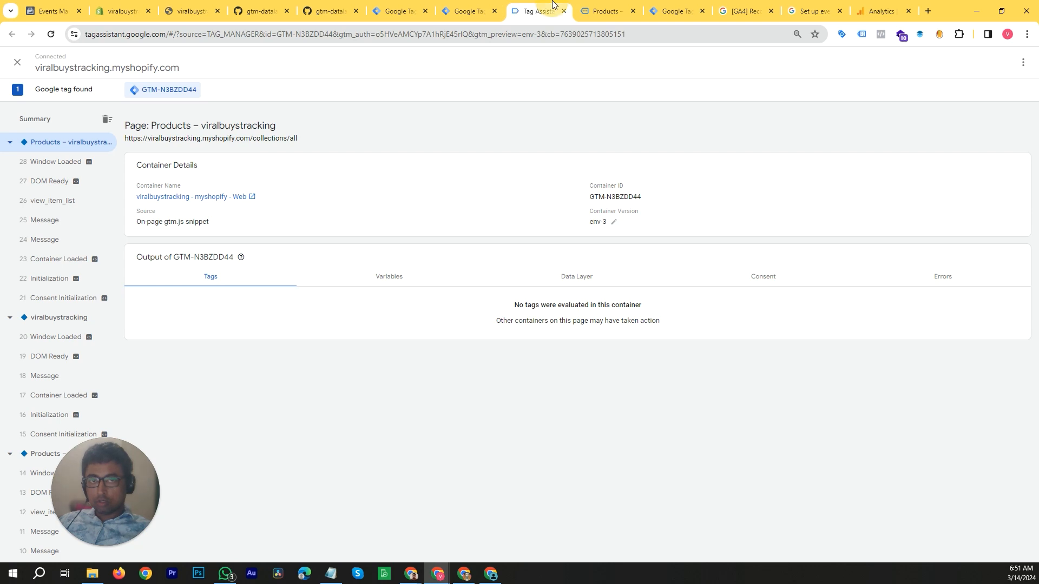
Compare the storefront's Products page with its Tag Assistant entry and view the details of that page's DOM Ready event.
{"action": "left_click", "coordinate": [601, 10]}
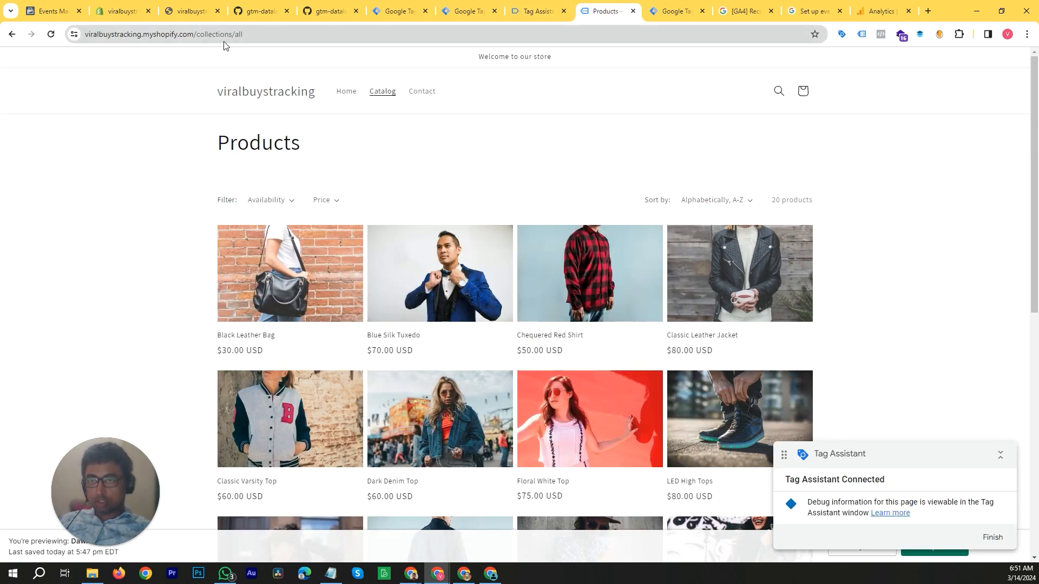
{"action": "left_click", "coordinate": [502, 6]}
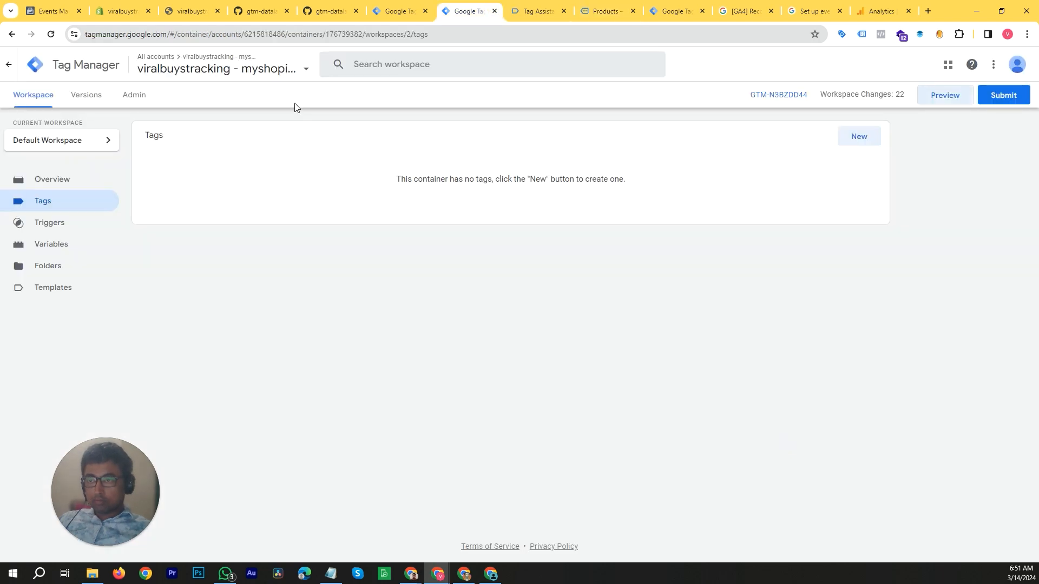
{"action": "left_click", "coordinate": [581, 5]}
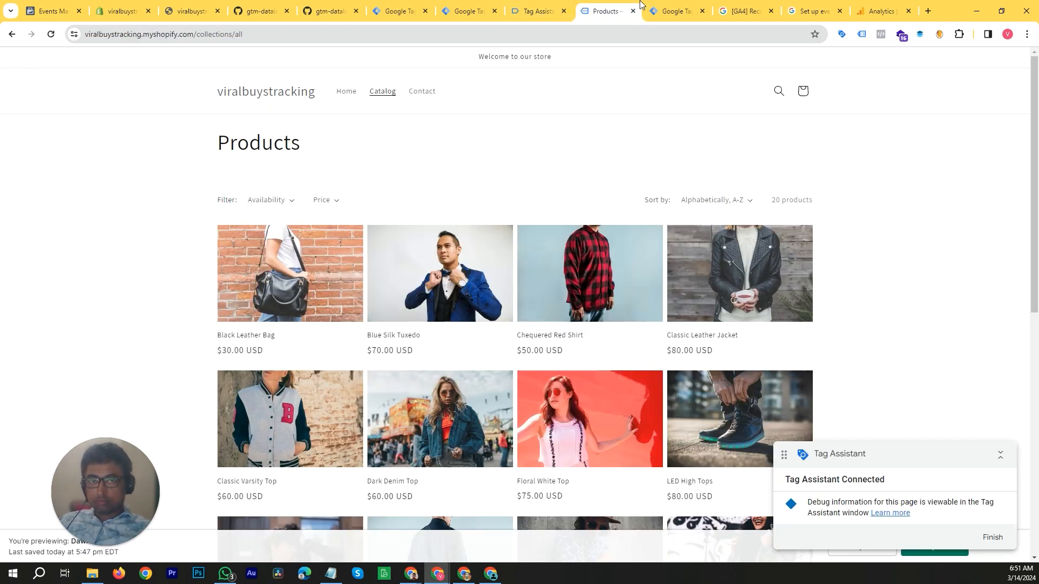
{"action": "left_click", "coordinate": [677, 11]}
{"action": "left_click", "coordinate": [600, 11]}
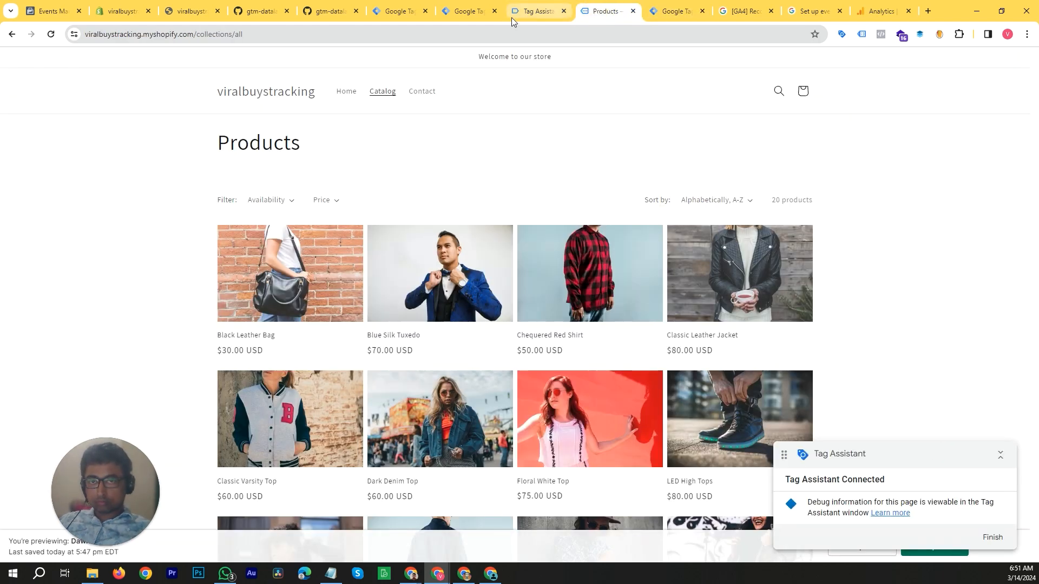
{"action": "left_click", "coordinate": [459, 16]}
{"action": "left_click", "coordinate": [525, 14]}
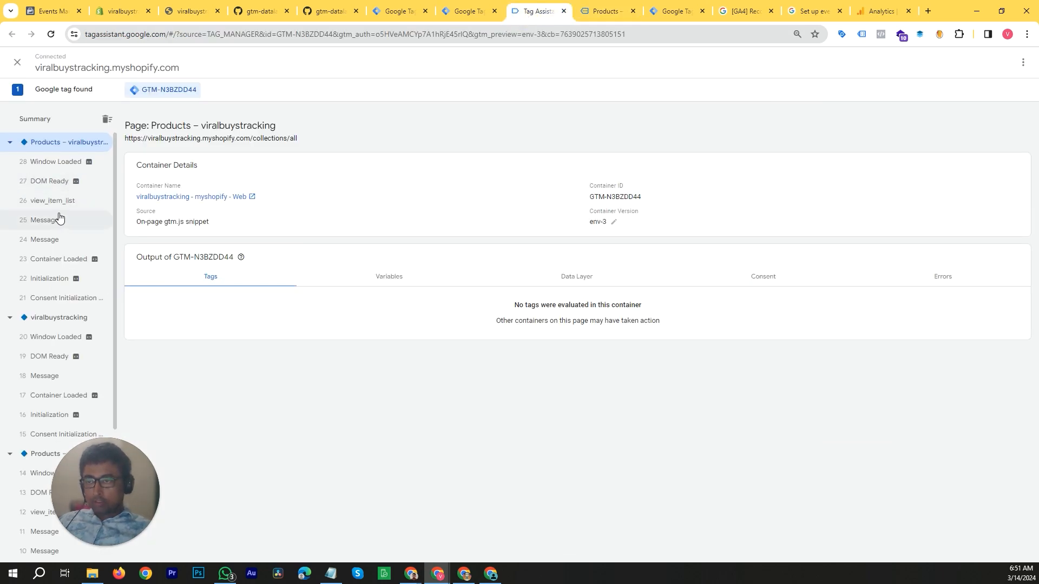
{"action": "left_click", "coordinate": [58, 187]}
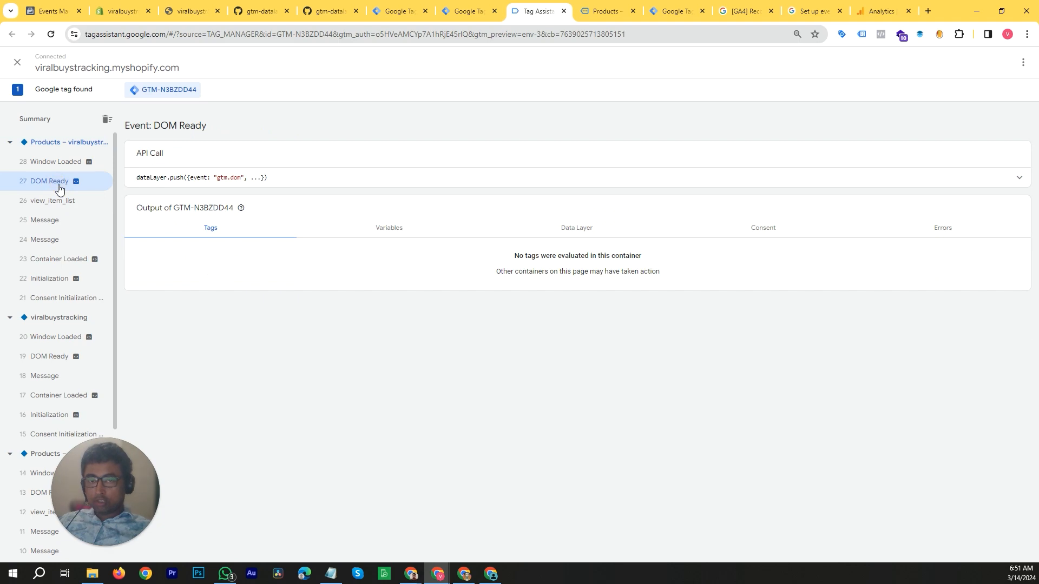
Inspect the storefront's Products page in the browser's developer tools and close them.
{"action": "left_click", "coordinate": [471, 15]}
{"action": "left_click", "coordinate": [524, 11]}
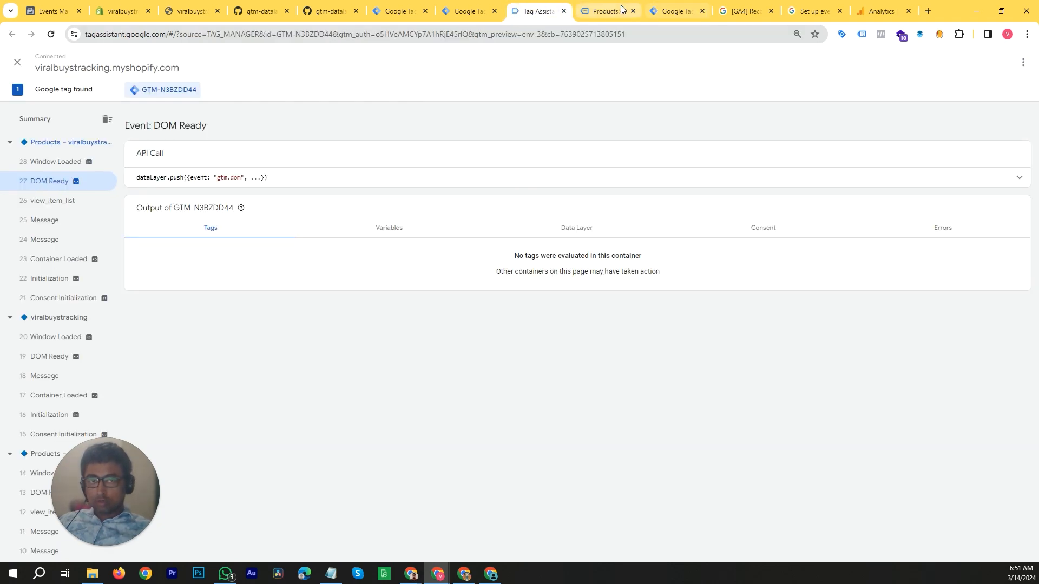
{"action": "left_click", "coordinate": [609, 11]}
{"action": "right_click", "coordinate": [431, 160]}
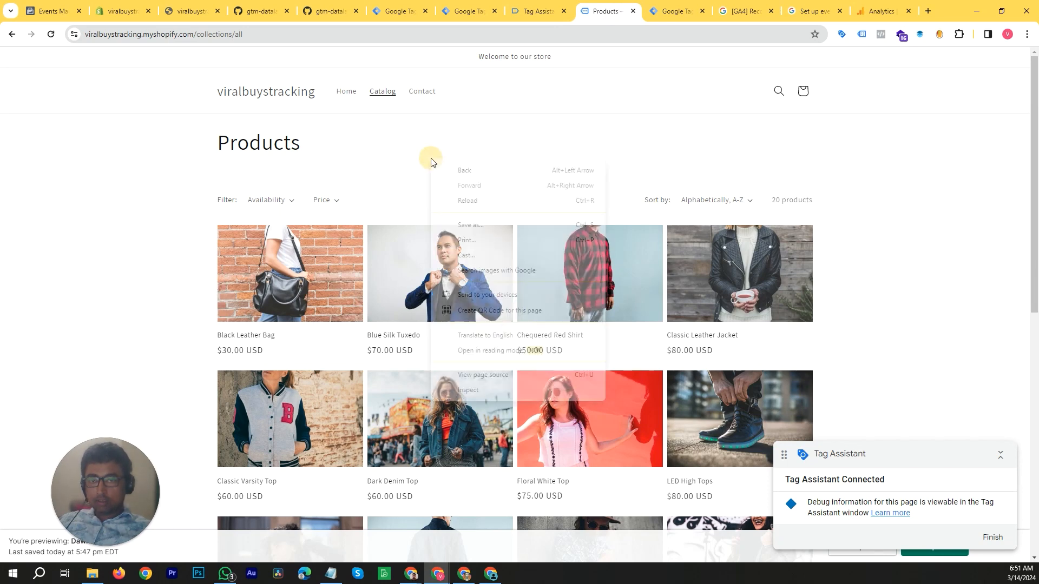
{"action": "left_click", "coordinate": [486, 389]}
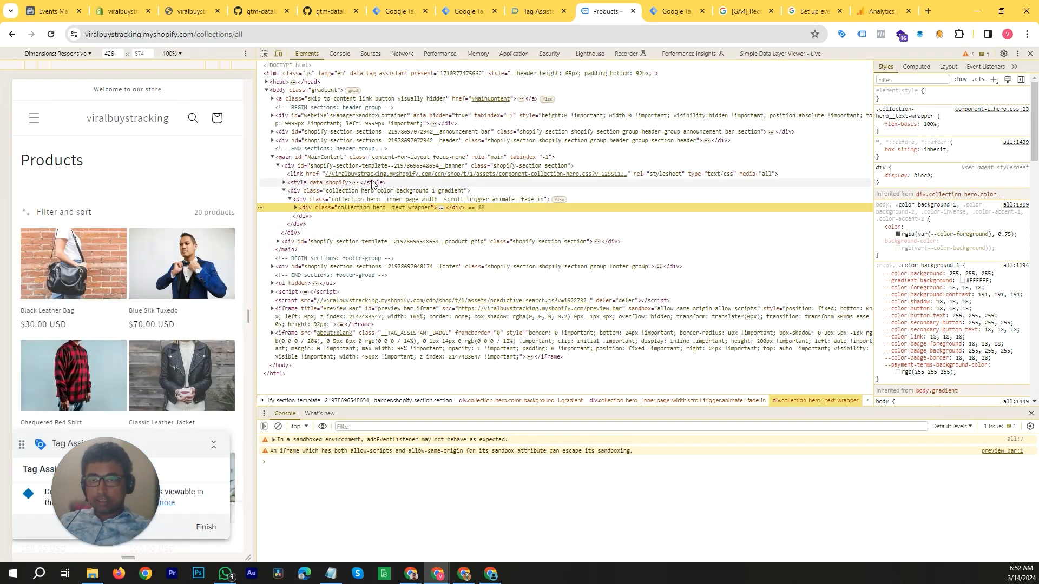
{"action": "left_click", "coordinate": [1030, 53]}
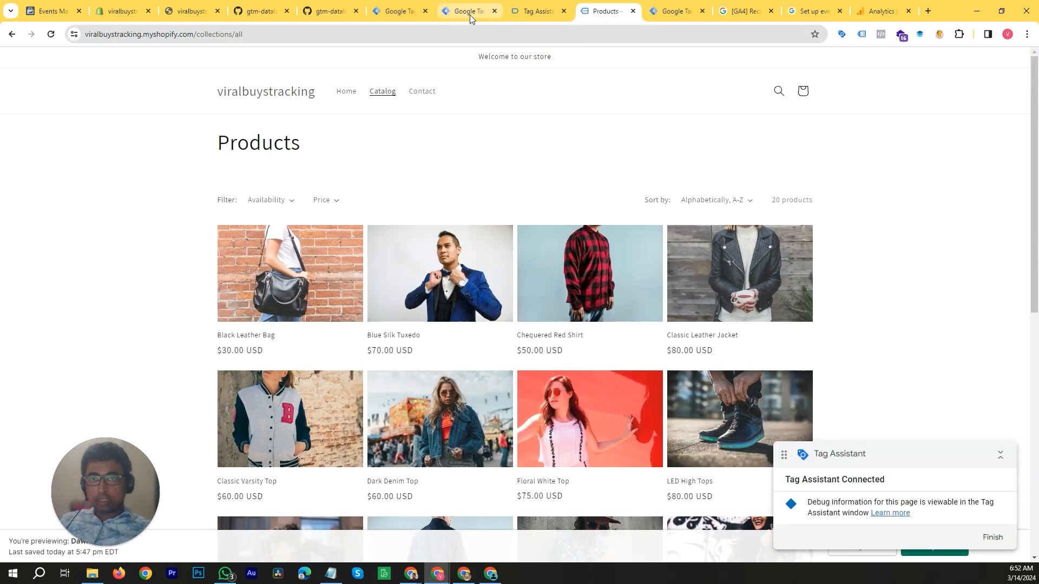
Examine the data layer values, including the ecommerce items, of the Products page's DOM Ready event in Tag Assistant.
{"action": "left_click", "coordinate": [469, 15]}
{"action": "left_click", "coordinate": [524, 9]}
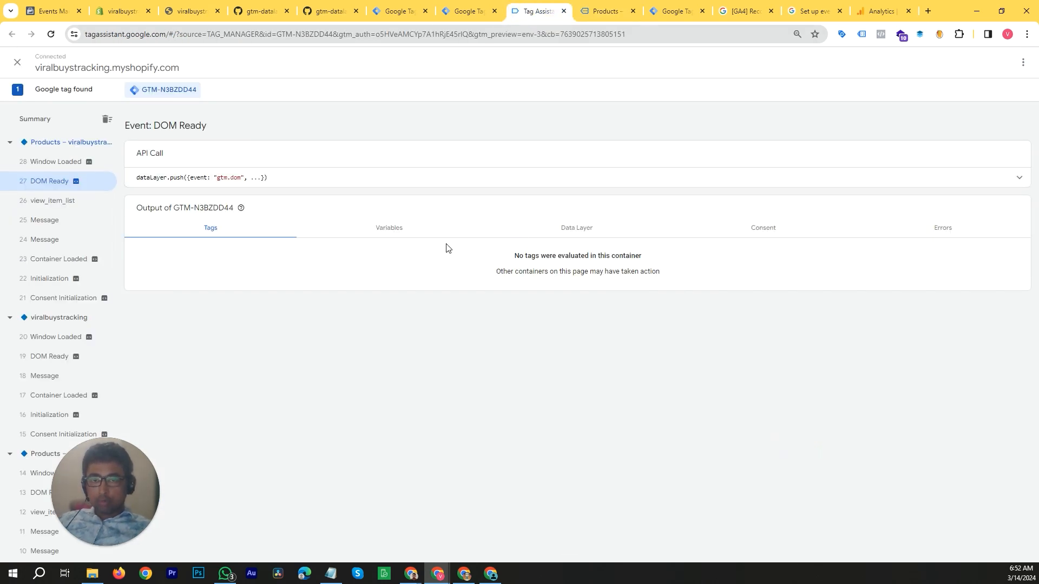
{"action": "left_click", "coordinate": [577, 230]}
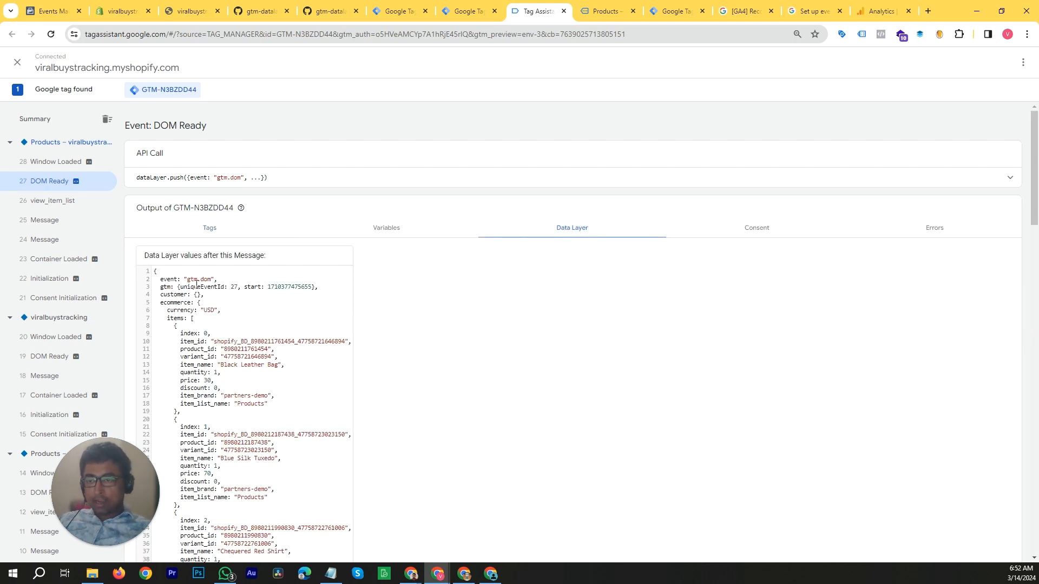
{"action": "scroll", "coordinate": [186, 287], "scroll_direction": "down", "scroll_amount": 2}
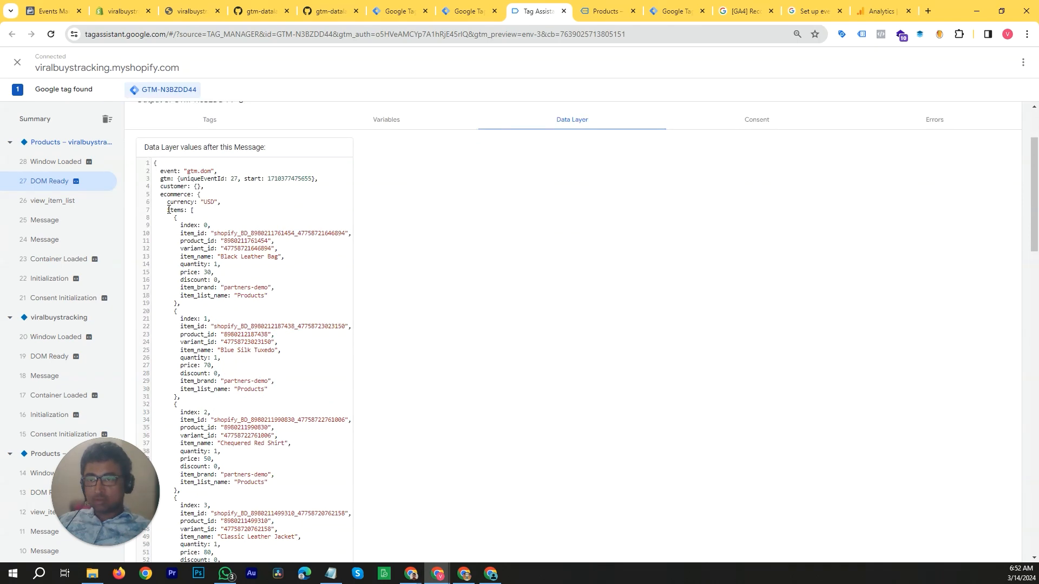
{"action": "scroll", "coordinate": [188, 205], "scroll_direction": "down", "scroll_amount": 1}
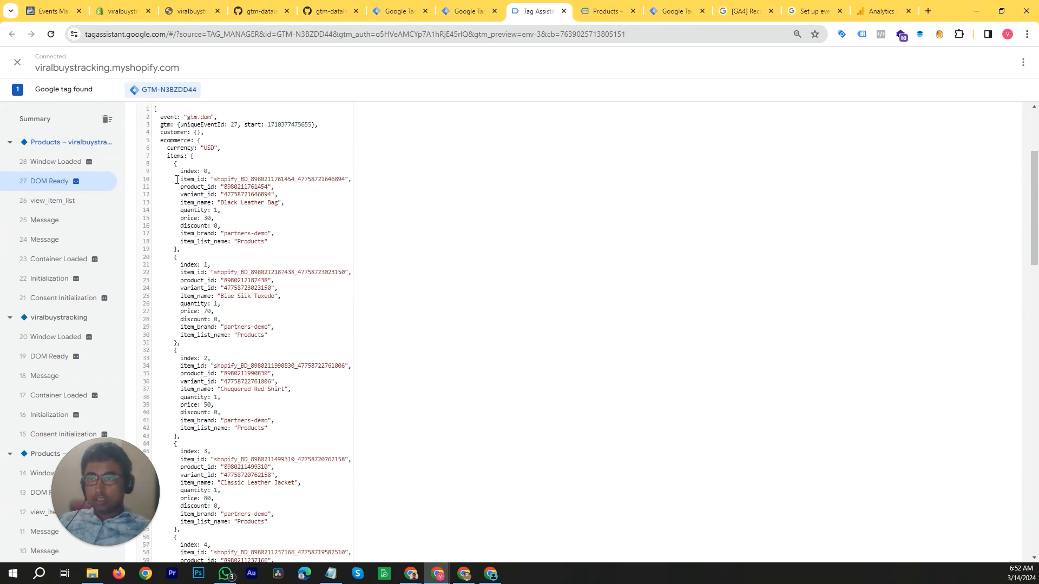
{"action": "scroll", "coordinate": [184, 176], "scroll_direction": "down", "scroll_amount": 4}
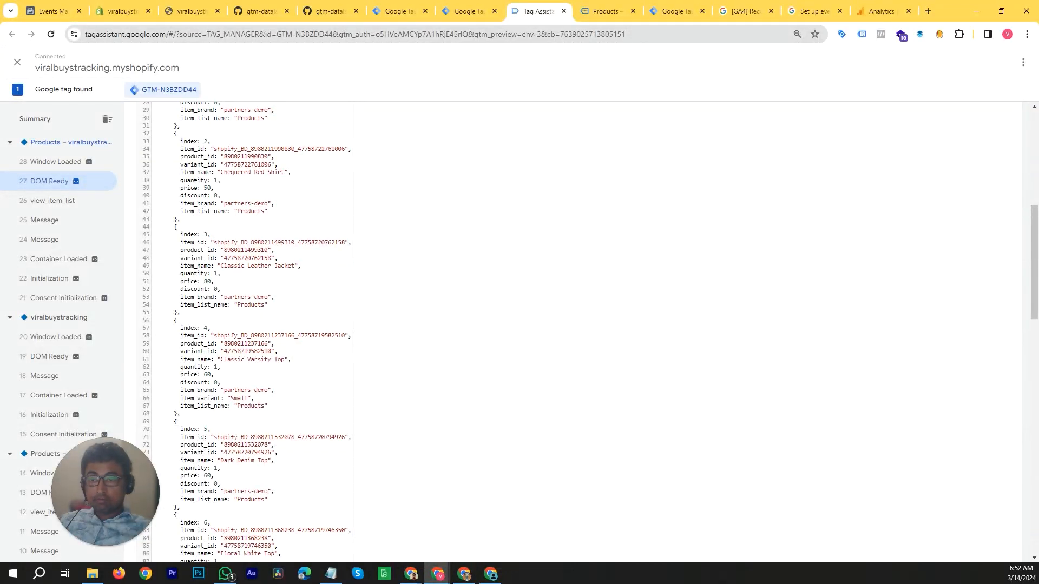
{"action": "scroll", "coordinate": [195, 187], "scroll_direction": "down", "scroll_amount": 2}
{"action": "scroll", "coordinate": [197, 205], "scroll_direction": "down", "scroll_amount": 1}
{"action": "scroll", "coordinate": [197, 205], "scroll_direction": "down", "scroll_amount": 7}
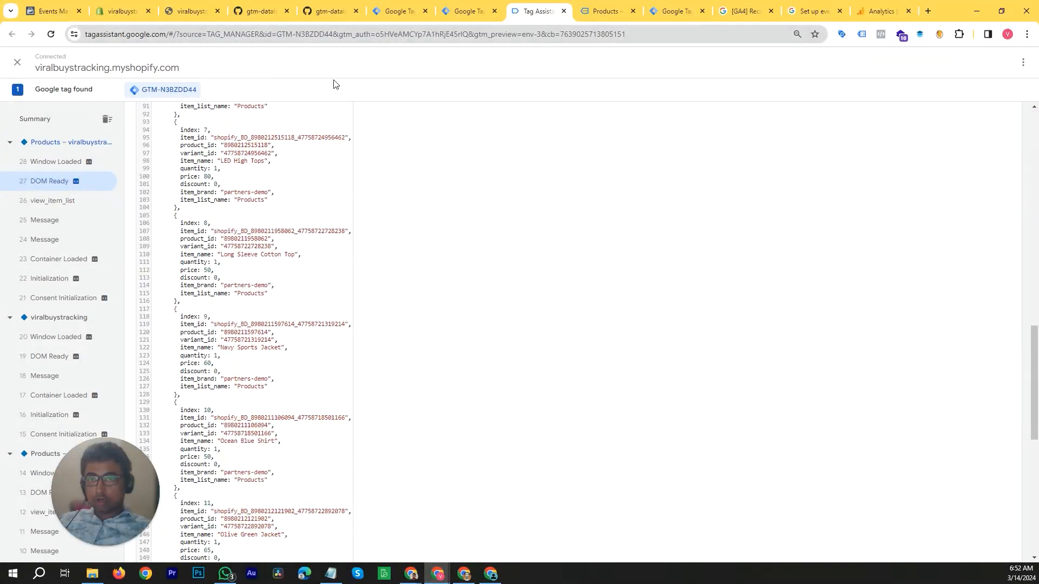
{"action": "scroll", "coordinate": [219, 317], "scroll_direction": "down", "scroll_amount": 9}
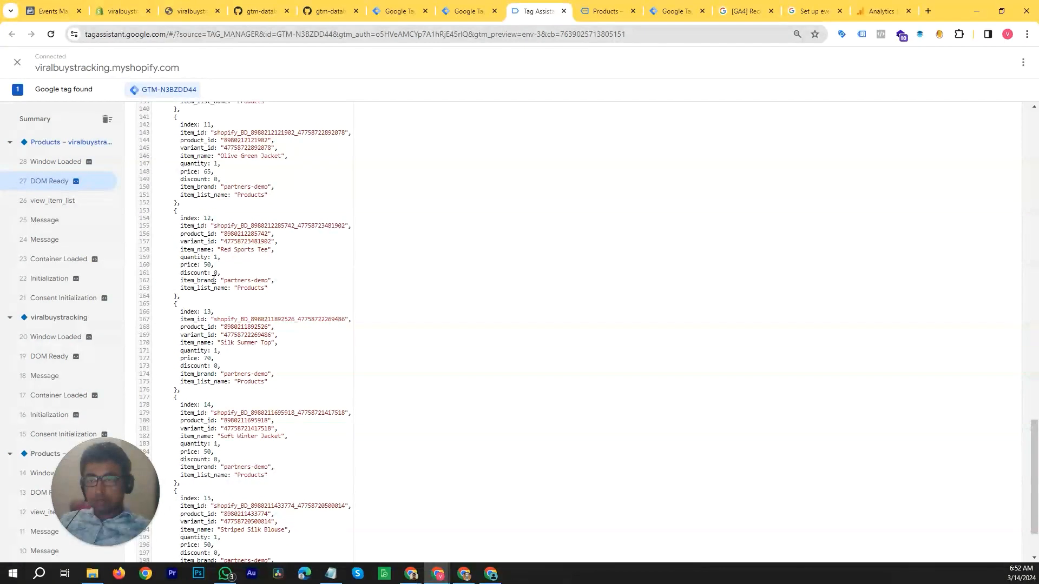
{"action": "scroll", "coordinate": [279, 352], "scroll_direction": "up", "scroll_amount": 17}
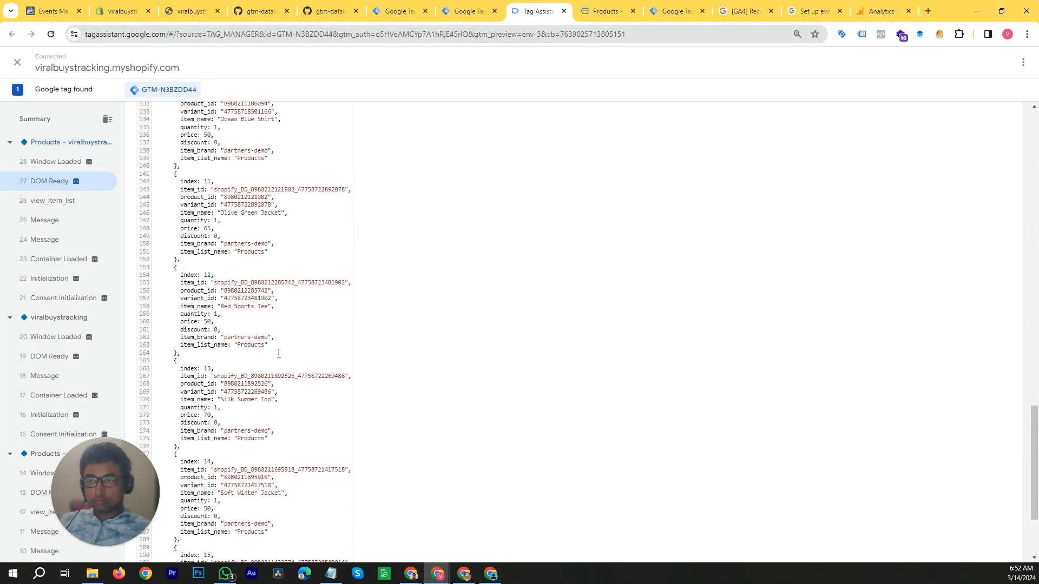
{"action": "scroll", "coordinate": [271, 319], "scroll_direction": "up", "scroll_amount": 8}
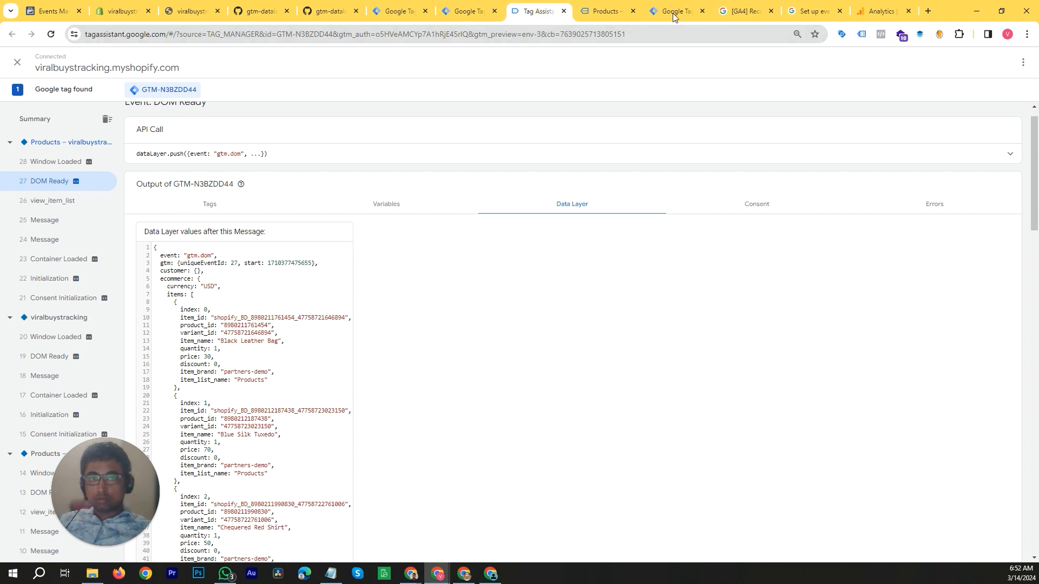
Open the Admin settings of Google Analytics, and copy the address of the storefront's home page.
{"action": "left_click", "coordinate": [610, 11]}
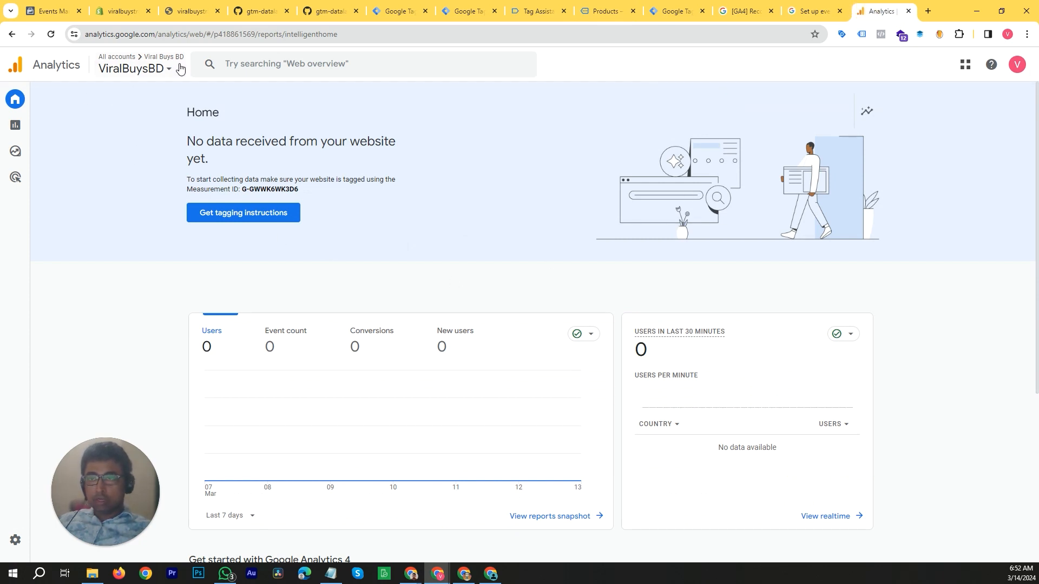
{"action": "left_click", "coordinate": [19, 540]}
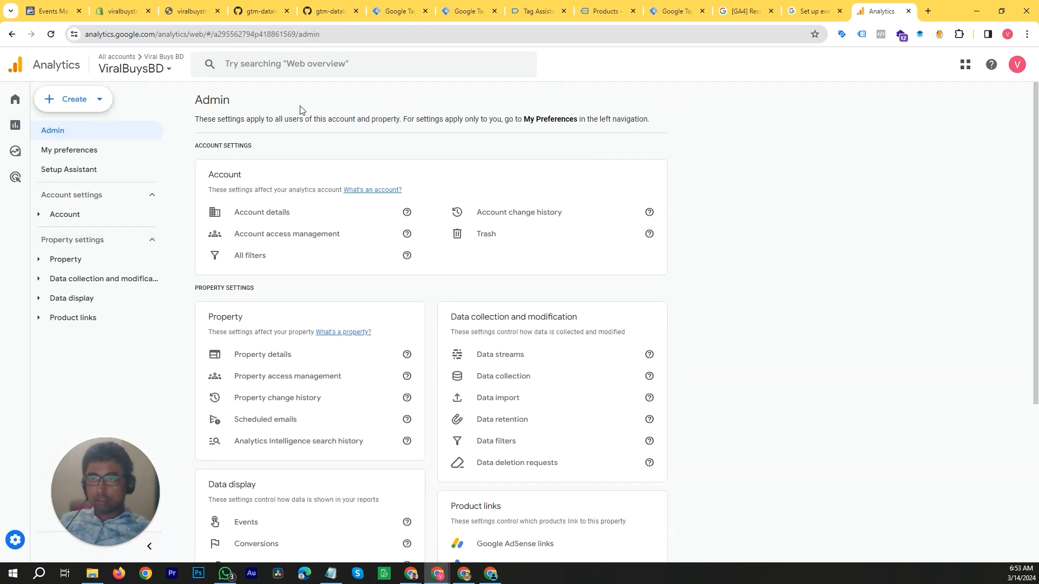
{"action": "left_click", "coordinate": [606, 11]}
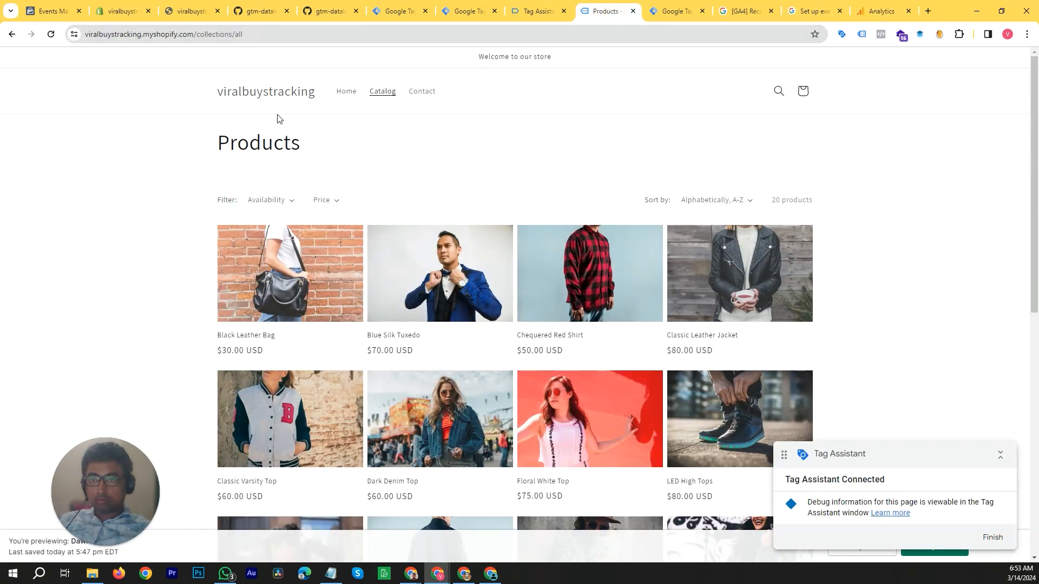
{"action": "left_click", "coordinate": [284, 89]}
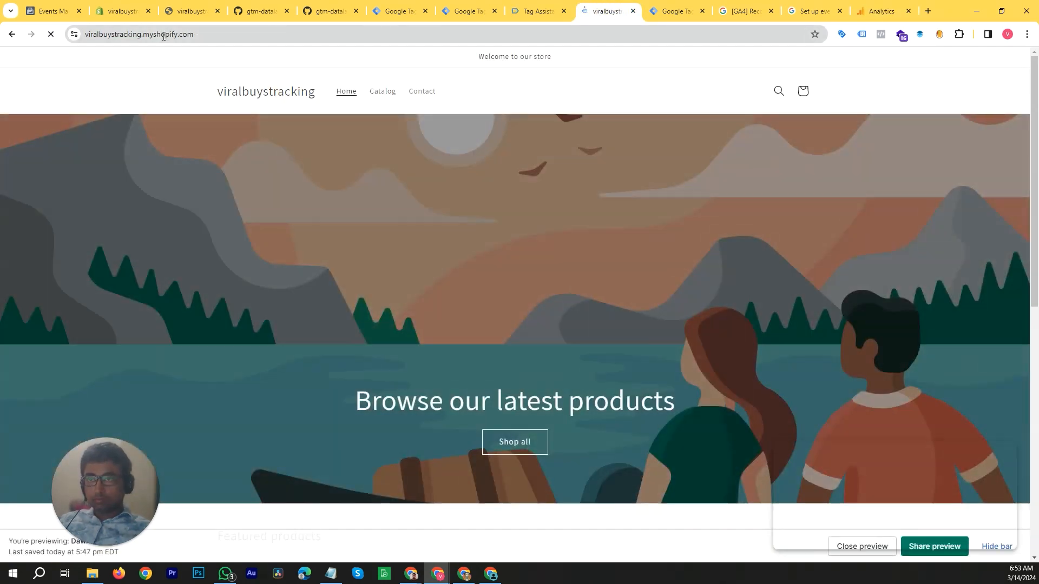
{"action": "left_click", "coordinate": [163, 36]}
{"action": "key", "text": "ctrl+c"}
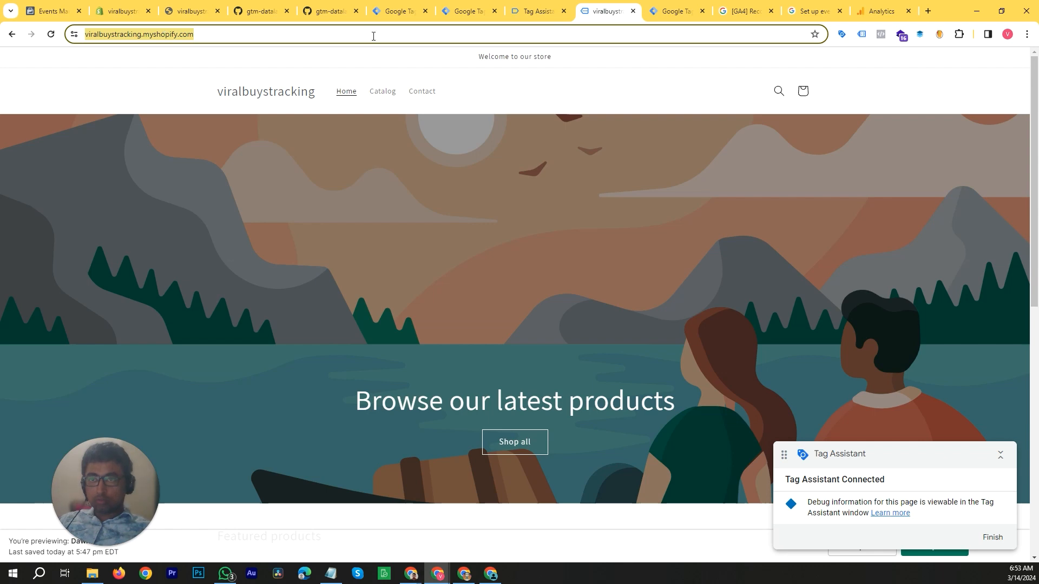
{"action": "left_click", "coordinate": [883, 11]}
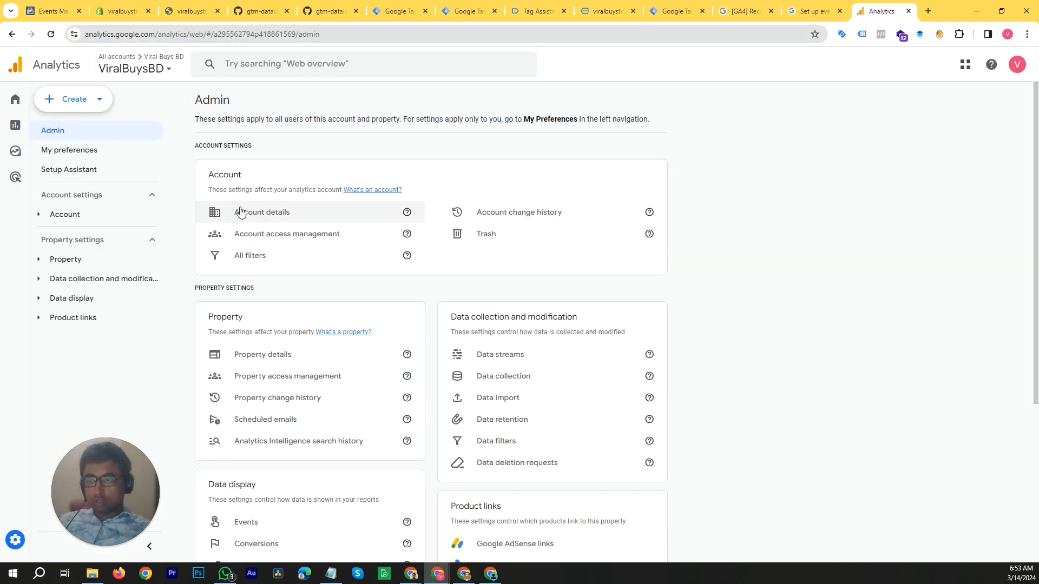
{"action": "left_click", "coordinate": [99, 103]}
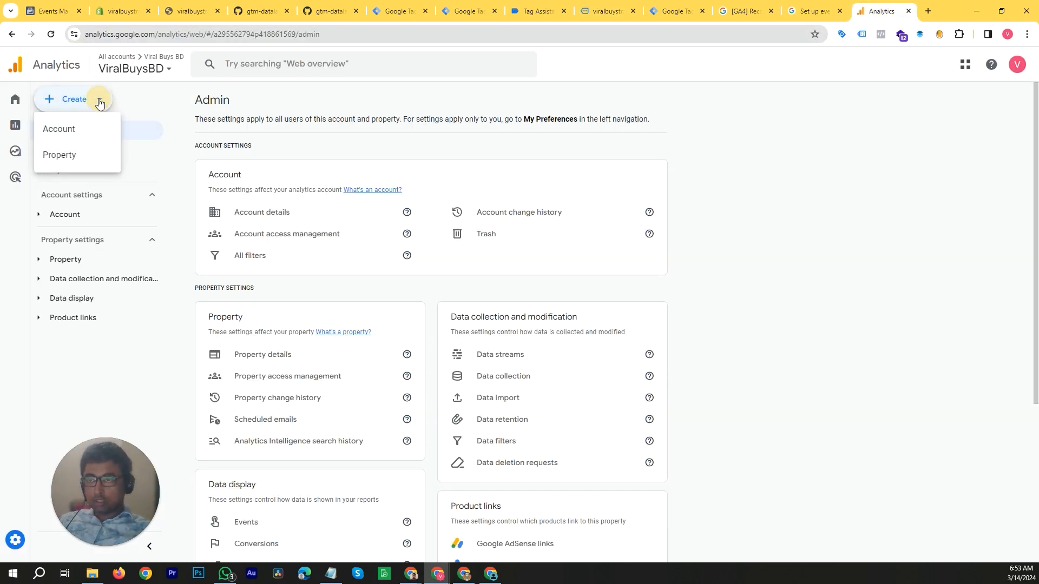
{"action": "left_click", "coordinate": [81, 133]}
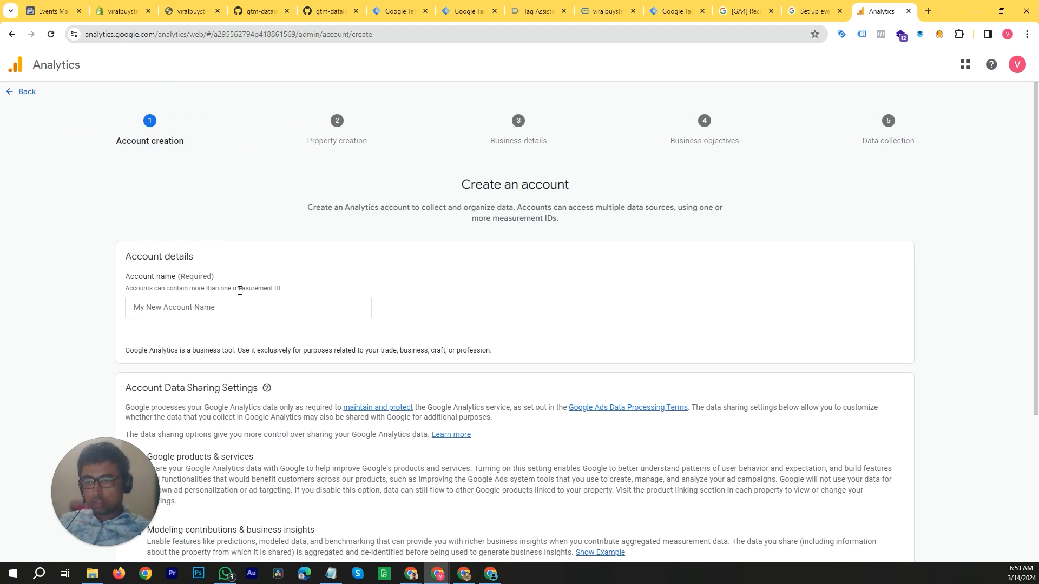
{"action": "scroll", "coordinate": [221, 256], "scroll_direction": "down", "scroll_amount": 3}
{"action": "left_click", "coordinate": [234, 142]}
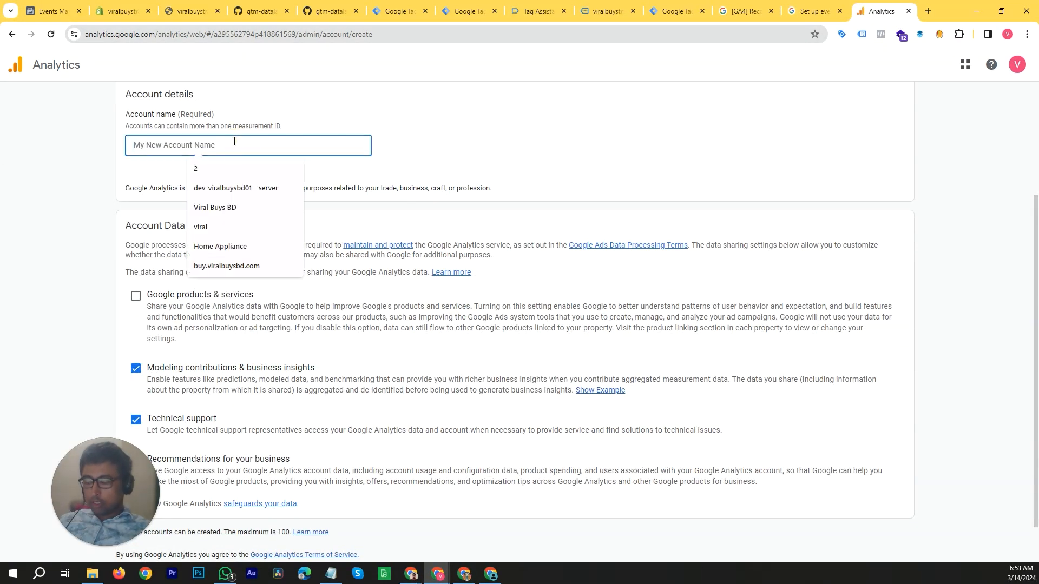
{"action": "key", "text": "ctrl+v"}
{"action": "key", "text": "BackSpace"}
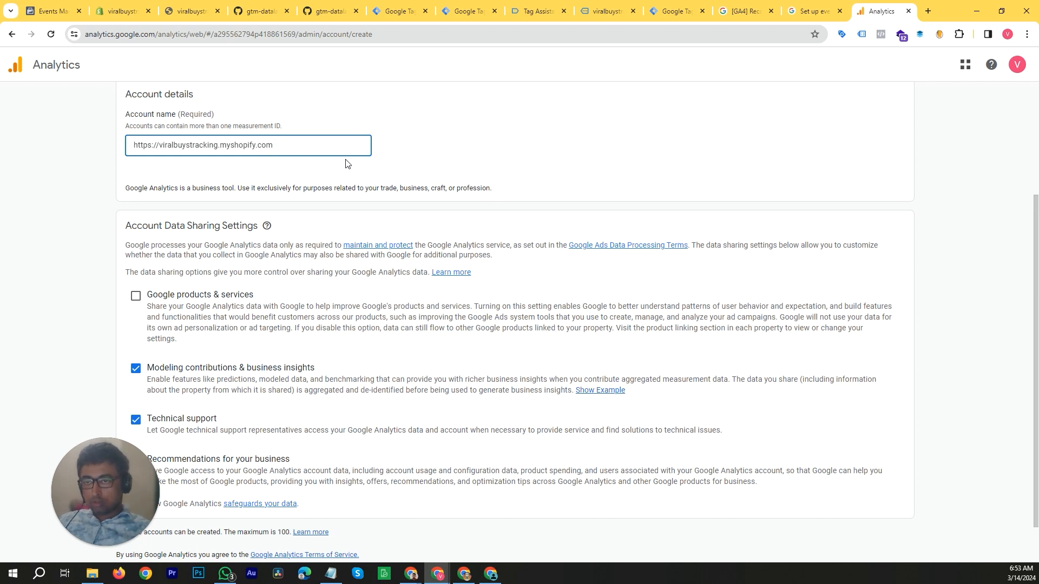
Change the account name to "viralbuystracking - myshopify" and continue to property creation.
{"action": "key", "text": "shift+End"}
{"action": "key", "text": "BackSpace"}
{"action": "key", "text": "BackSpace"}
{"action": "type", "text": "-"}
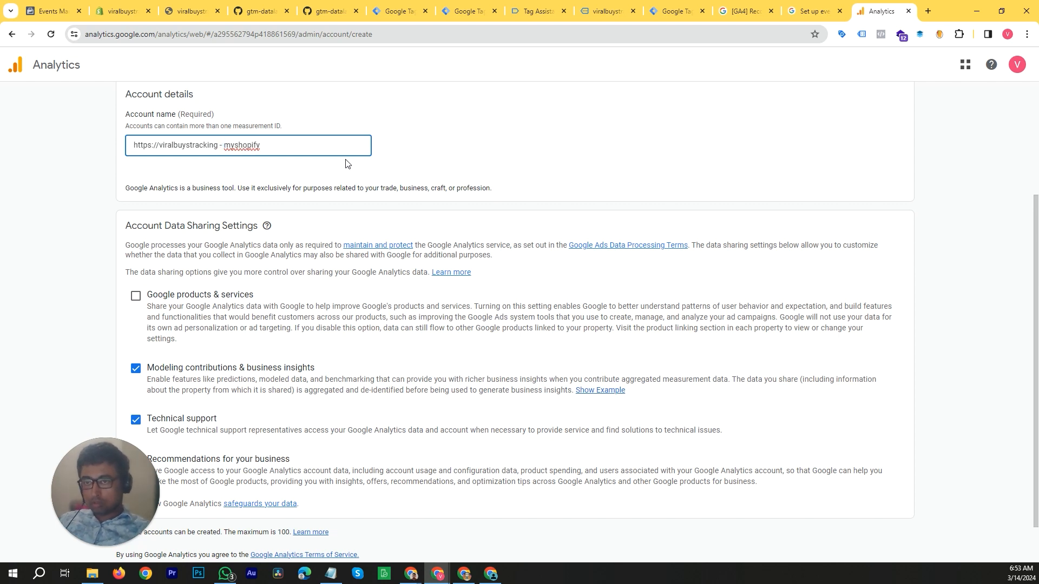
{"action": "key", "text": "shift+Left"}
{"action": "key", "text": "shift+Left"}
{"action": "key", "text": "shift+Left"}
{"action": "key", "text": "shift+Left"}
{"action": "key", "text": "shift+Left"}
{"action": "key", "text": "shift+Left"}
{"action": "key", "text": "shift+Left"}
{"action": "key", "text": "shift+Left"}
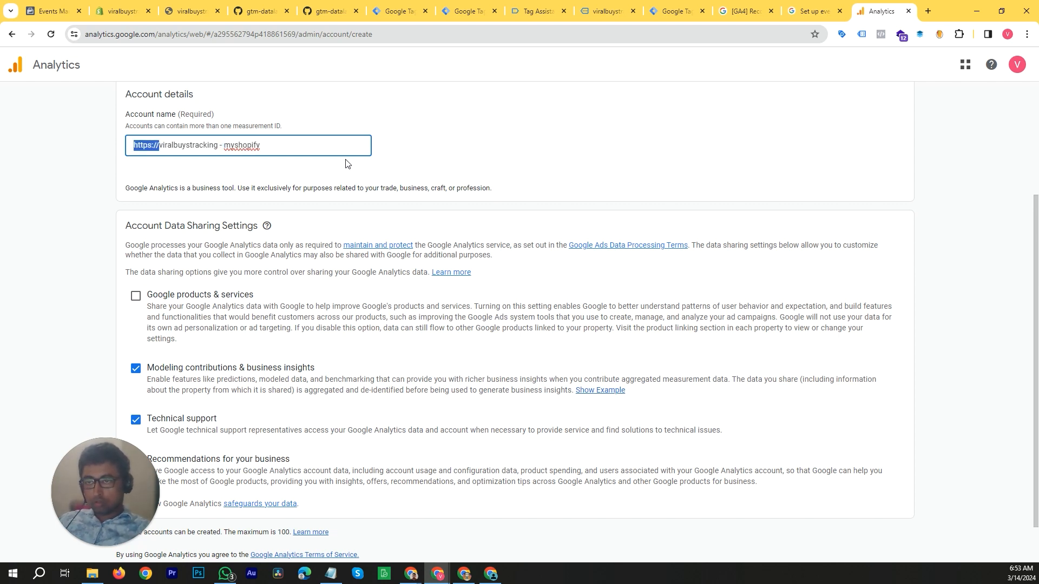
{"action": "key", "text": "BackSpace"}
{"action": "scroll", "coordinate": [320, 321], "scroll_direction": "down", "scroll_amount": 1}
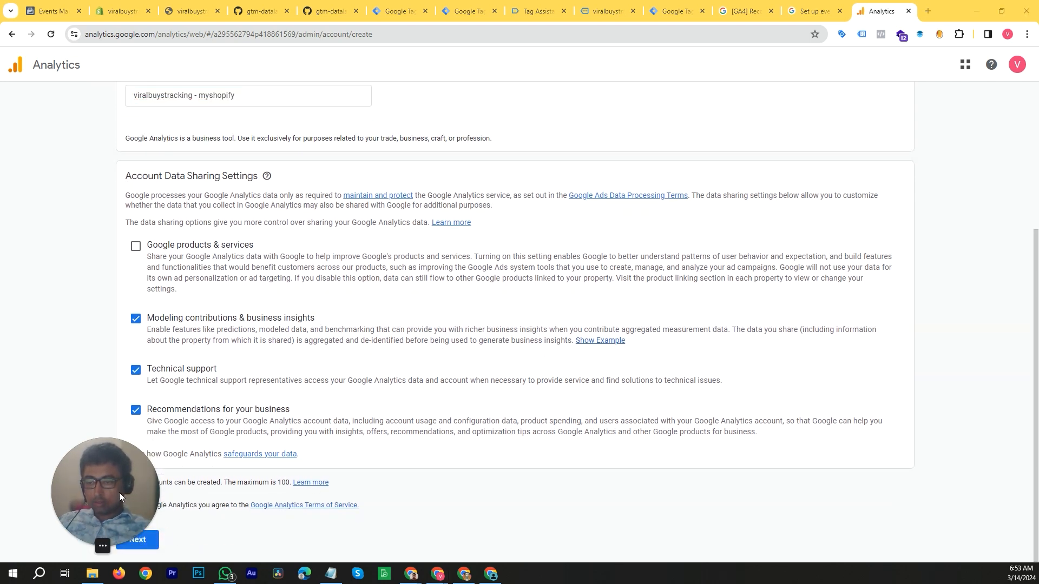
{"action": "left_click_drag", "start_coordinate": [119, 492], "coordinate": [85, 492]}
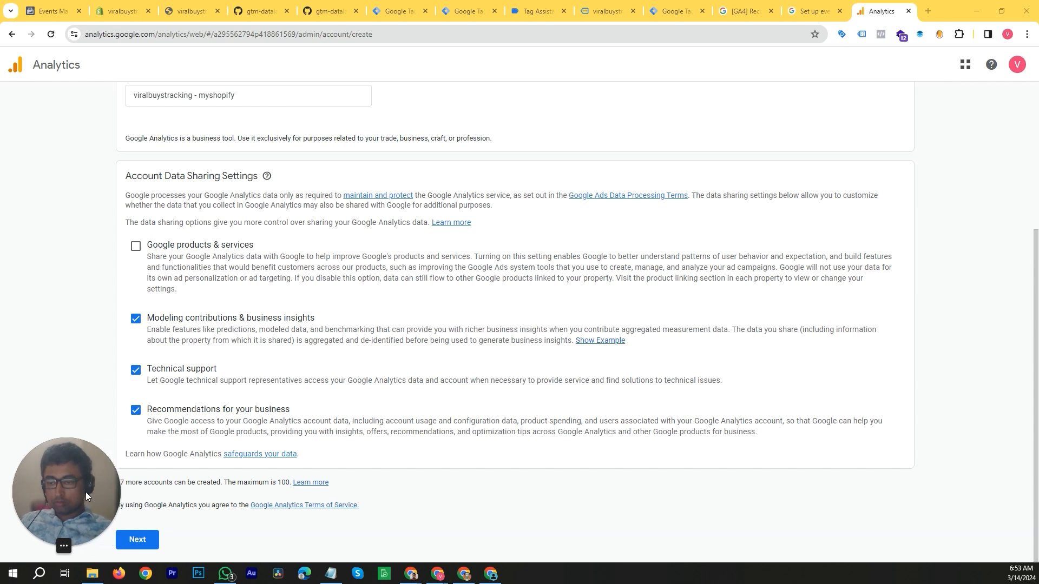
{"action": "left_click", "coordinate": [142, 541]}
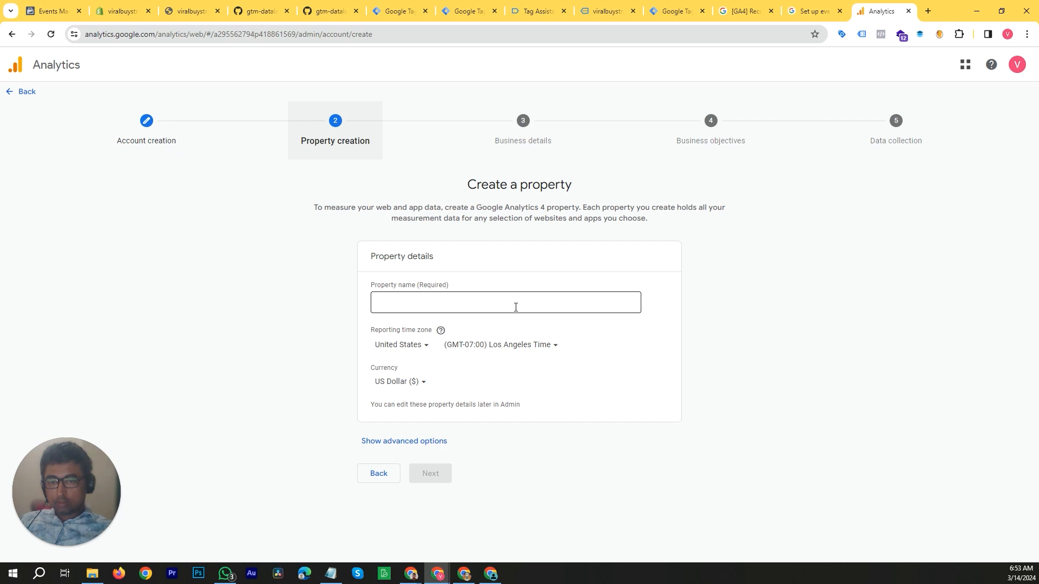
{"action": "left_click", "coordinate": [516, 307]}
{"action": "key", "text": "ctrl+v"}
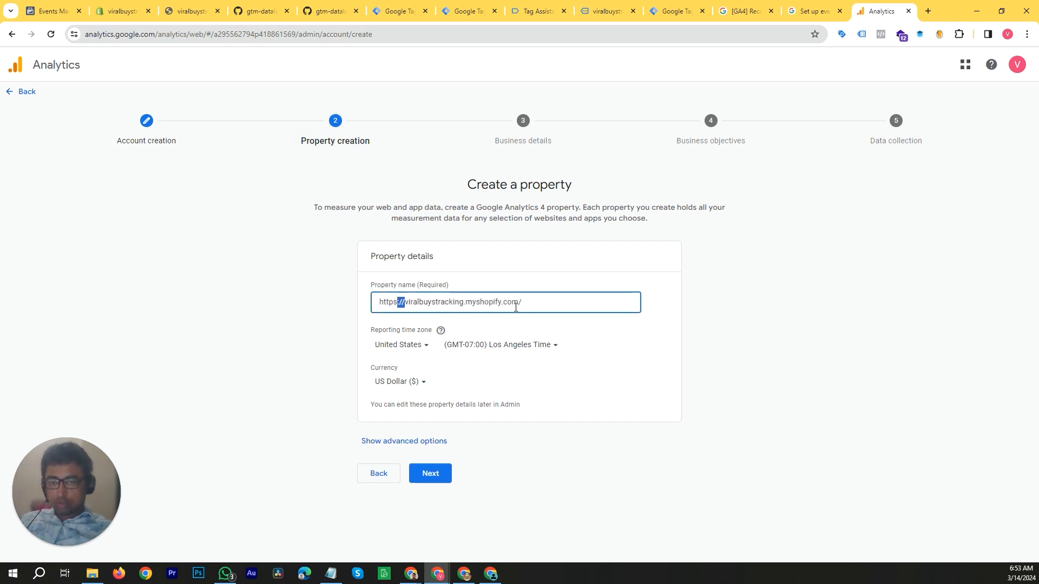
{"action": "key", "text": "shift+Left"}
{"action": "key", "text": "shift+Left"}
{"action": "key", "text": "shift+Left"}
{"action": "key", "text": "shift+Left"}
{"action": "key", "text": "shift+Left"}
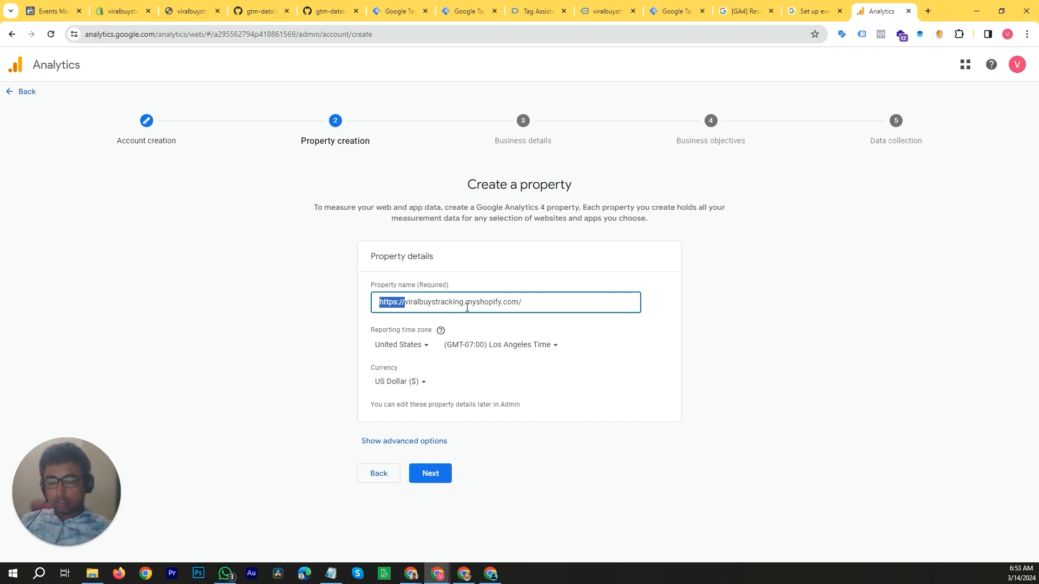
{"action": "key", "text": "BackSpace"}
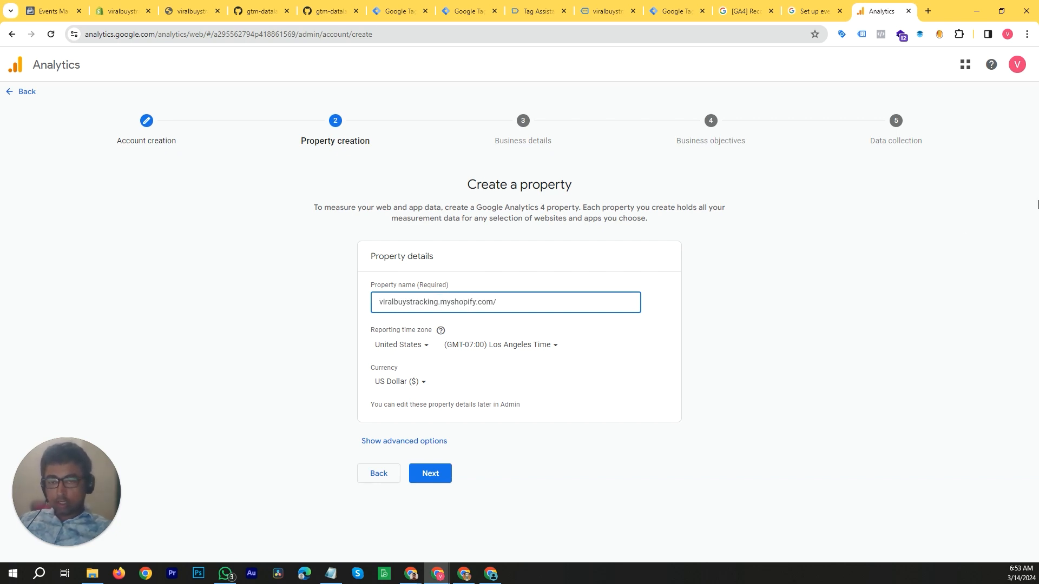
Shorten the property name to "viralbuystracking".
{"action": "key", "text": "BackSpace"}
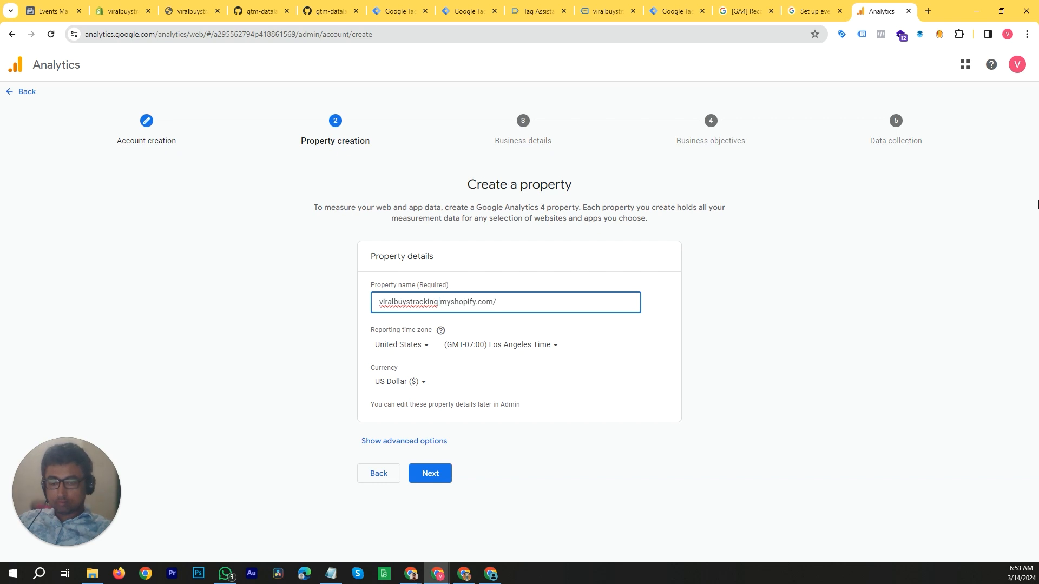
{"action": "type", "text": "-"}
{"action": "key", "text": "ctrl+shift+Right"}
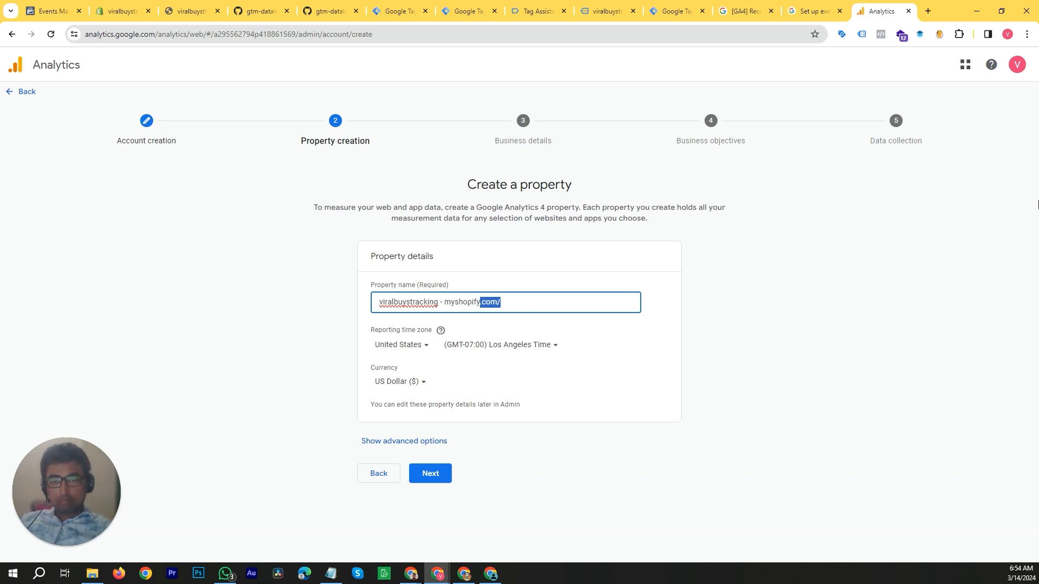
{"action": "key", "text": "BackSpace"}
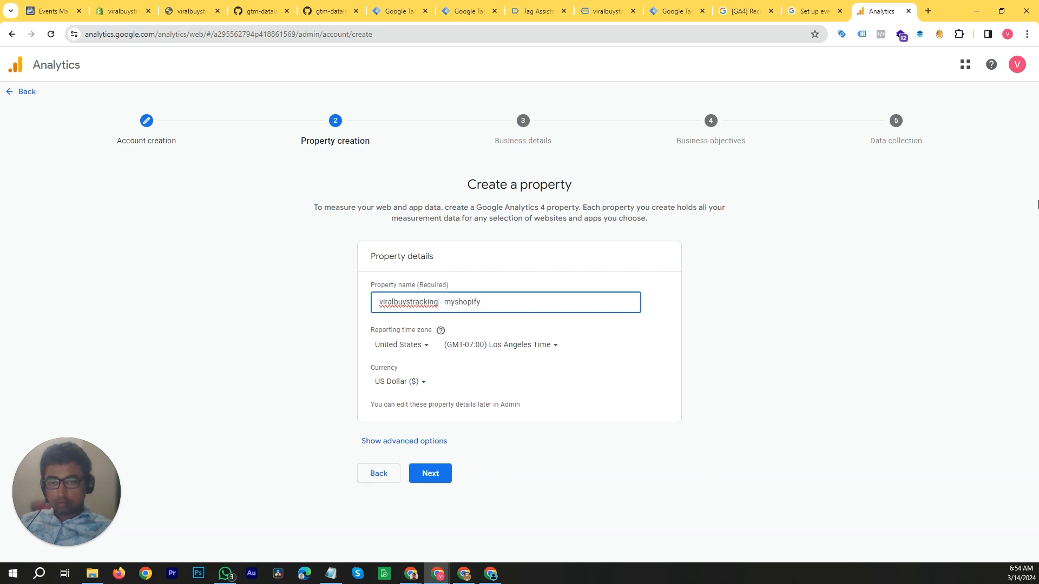
{"action": "key", "text": "shift+End"}
{"action": "key", "text": "BackSpace"}
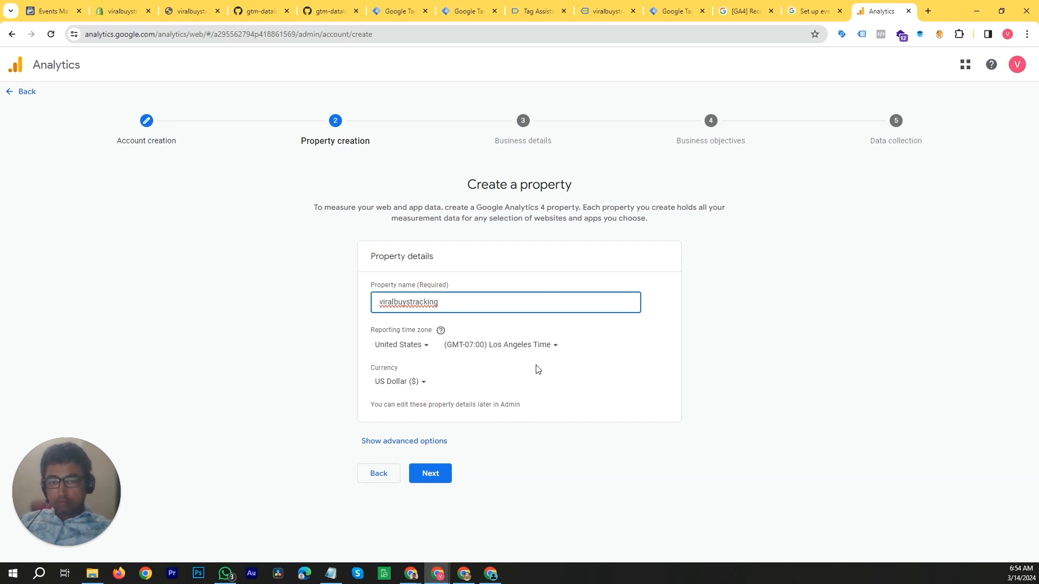
Search the property's reporting time zones for "bangla" and look through the zones offered for United States.
{"action": "left_click", "coordinate": [549, 351]}
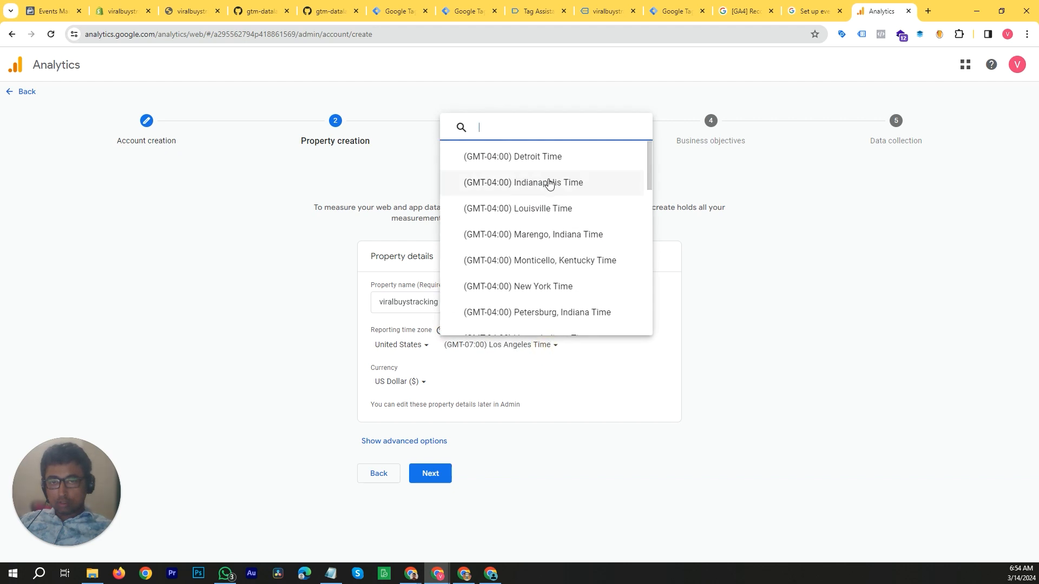
{"action": "type", "text": "bangla"}
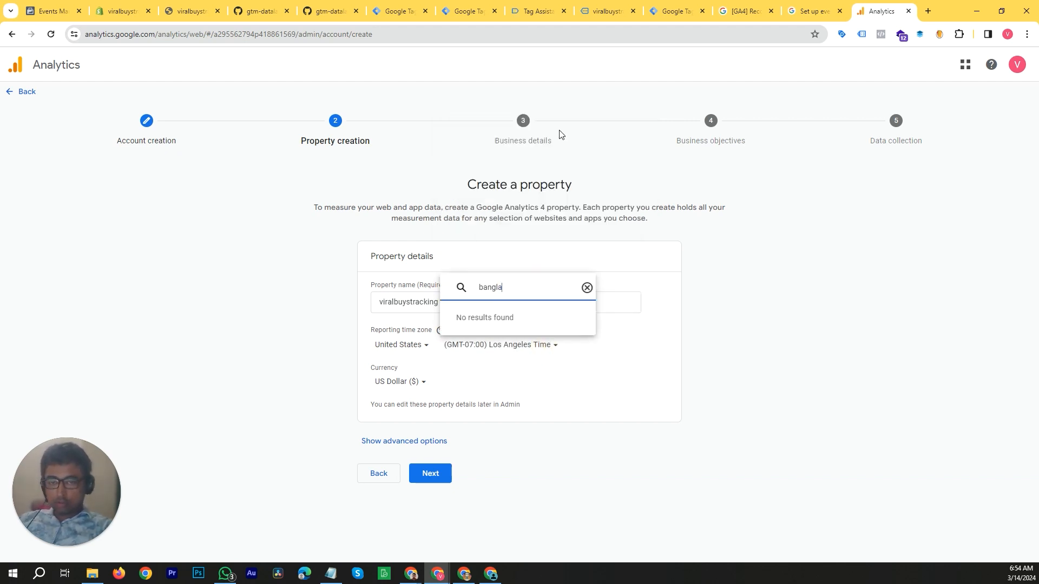
{"action": "key", "text": "BackSpace"}
{"action": "key", "text": "BackSpace"}
{"action": "key", "text": "BackSpace"}
{"action": "key", "text": "BackSpace"}
{"action": "key", "text": "BackSpace"}
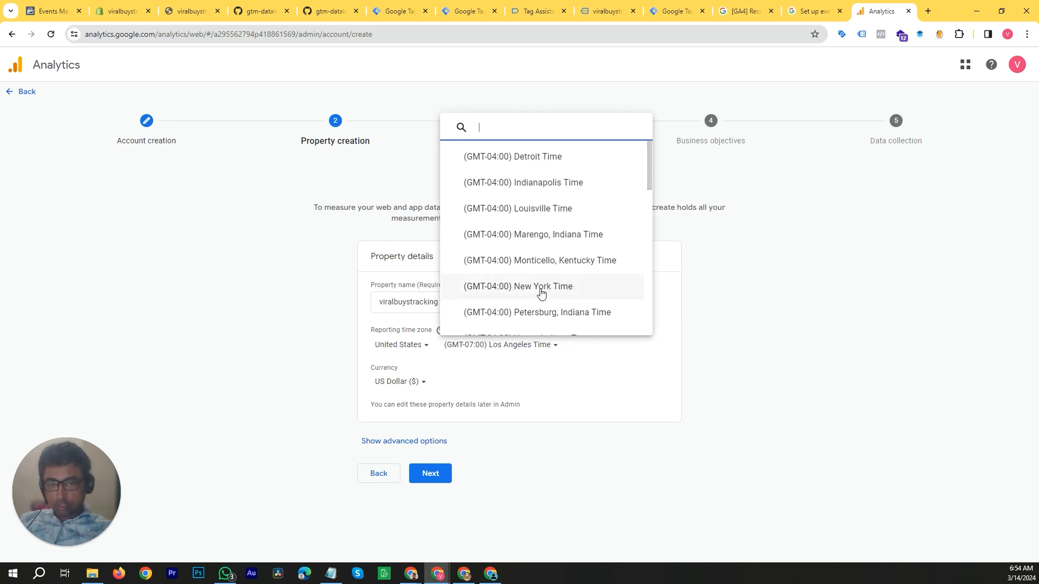
{"action": "scroll", "coordinate": [533, 271], "scroll_direction": "down", "scroll_amount": 4}
{"action": "scroll", "coordinate": [528, 254], "scroll_direction": "down", "scroll_amount": 5}
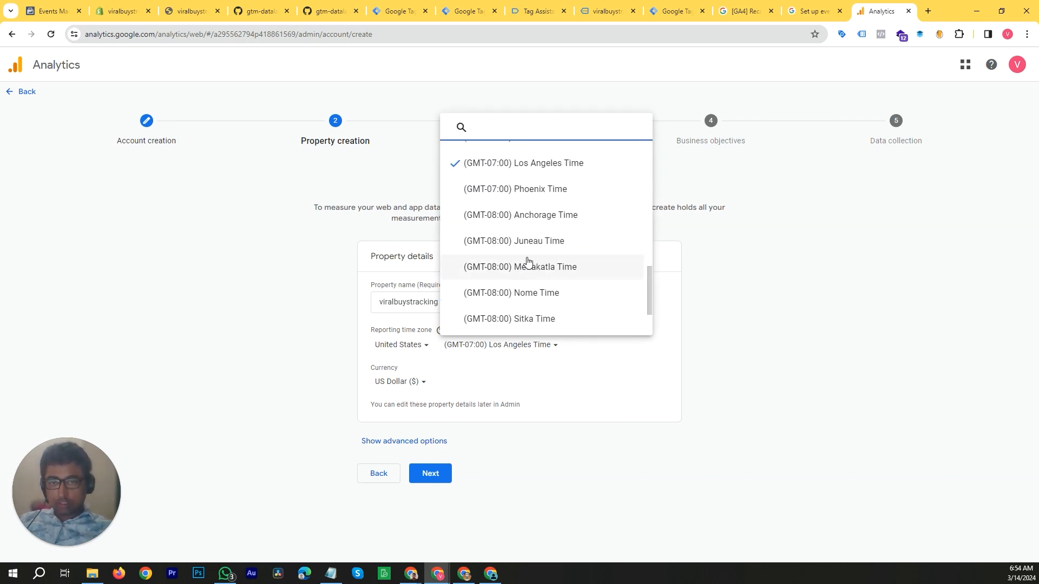
{"action": "scroll", "coordinate": [529, 262], "scroll_direction": "up", "scroll_amount": 5}
{"action": "scroll", "coordinate": [530, 264], "scroll_direction": "up", "scroll_amount": 4}
{"action": "scroll", "coordinate": [529, 263], "scroll_direction": "down", "scroll_amount": 9}
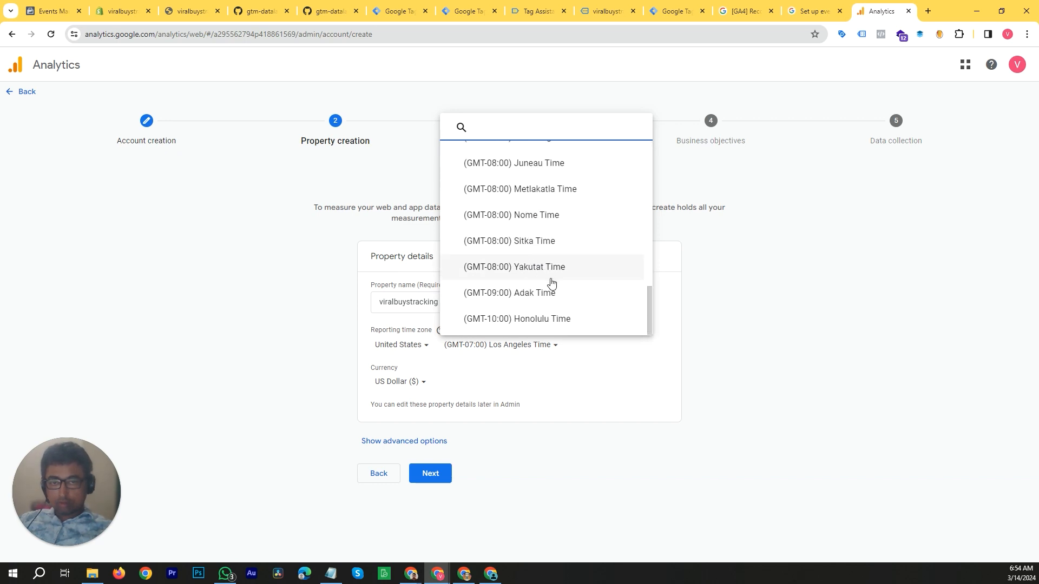
{"action": "scroll", "coordinate": [551, 282], "scroll_direction": "up", "scroll_amount": 4}
{"action": "scroll", "coordinate": [610, 297], "scroll_direction": "up", "scroll_amount": 3}
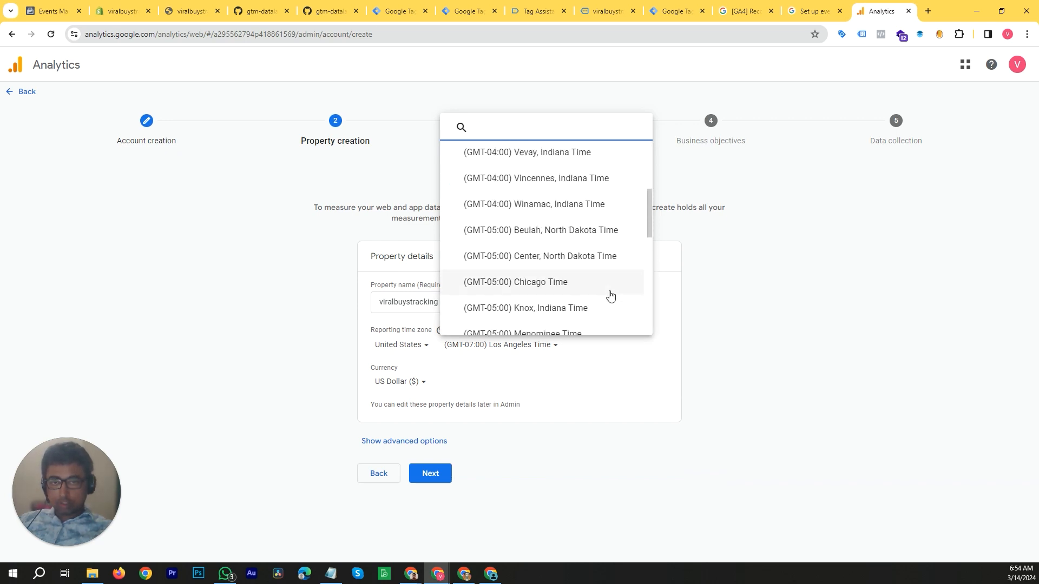
{"action": "scroll", "coordinate": [606, 283], "scroll_direction": "up", "scroll_amount": 4}
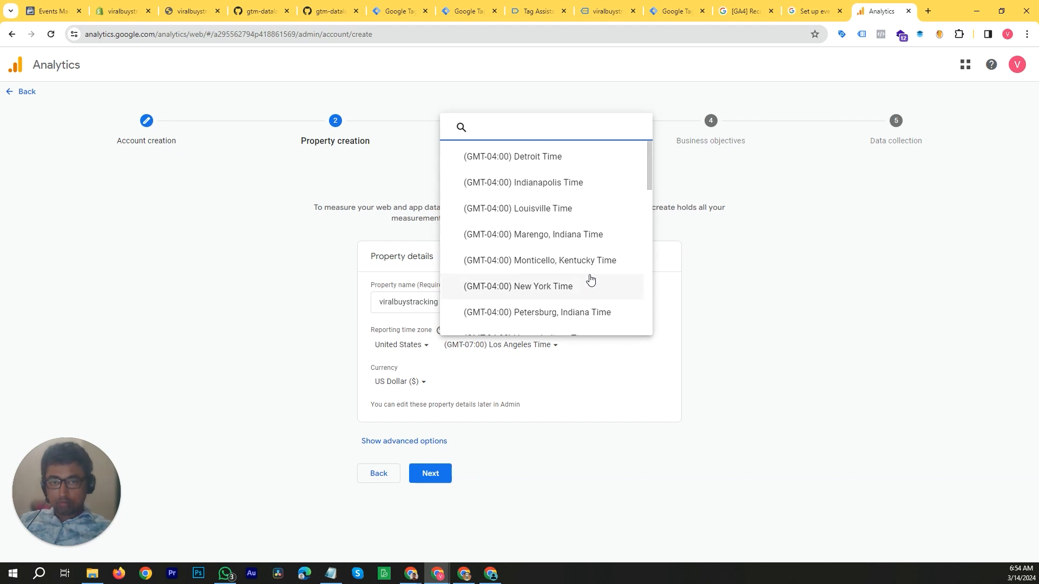
{"action": "scroll", "coordinate": [591, 278], "scroll_direction": "down", "scroll_amount": 9}
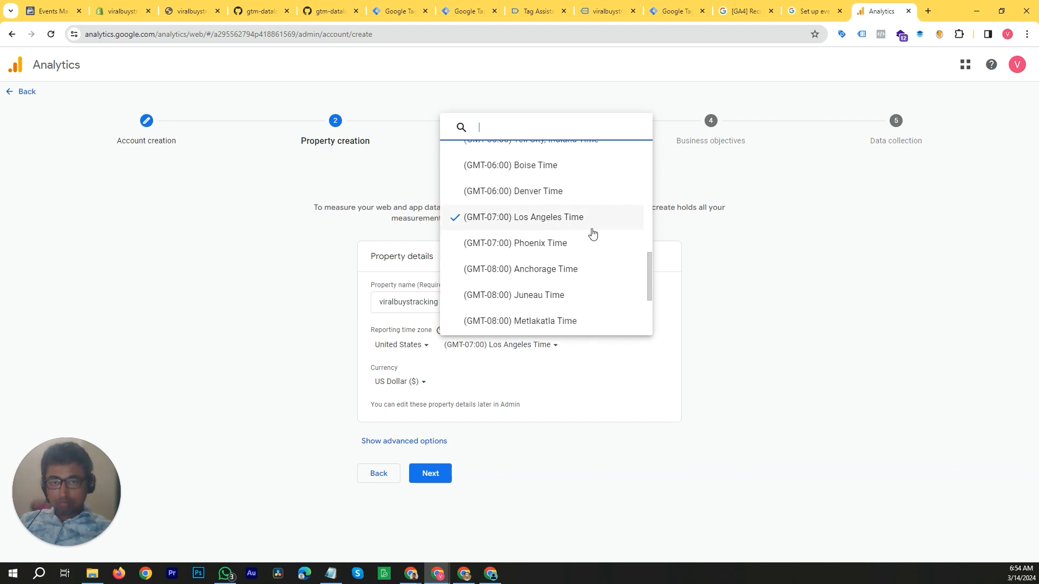
Set the reporting time zone country to Bangladesh for the new property.
{"action": "left_click", "coordinate": [423, 350]}
{"action": "left_click", "coordinate": [425, 349]}
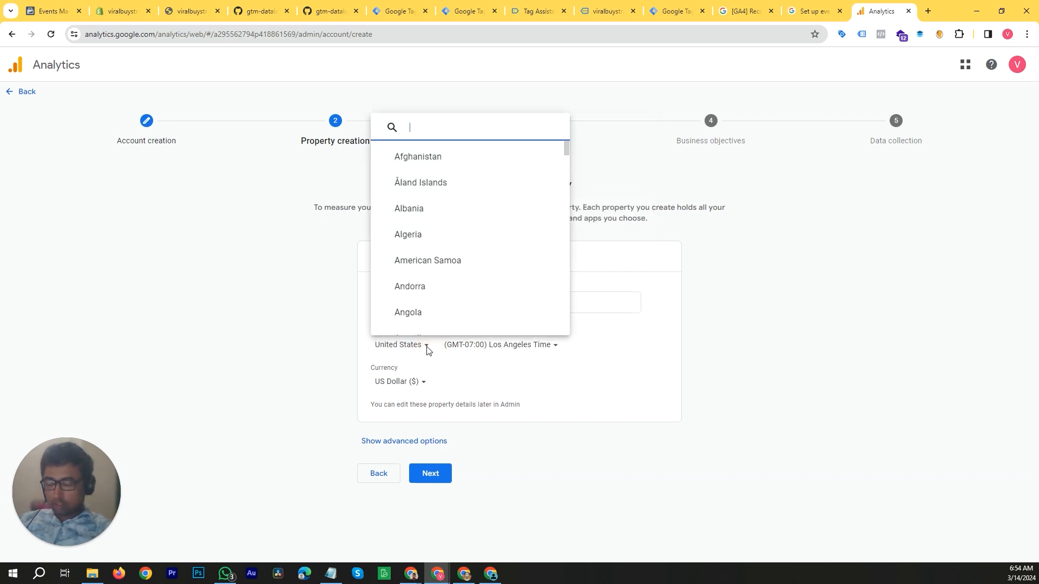
{"action": "type", "text": "bangla"}
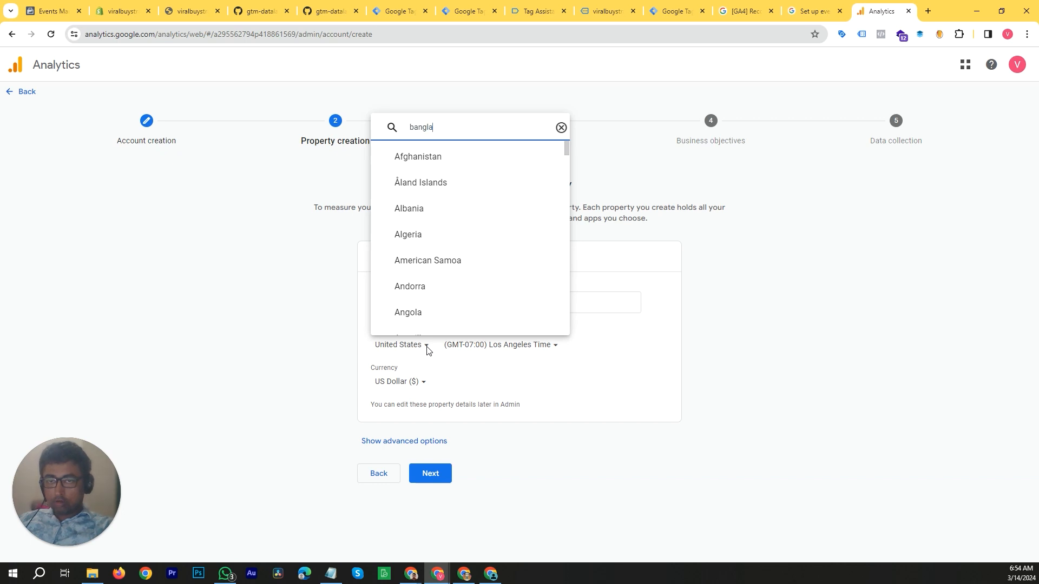
{"action": "left_click", "coordinate": [435, 320]}
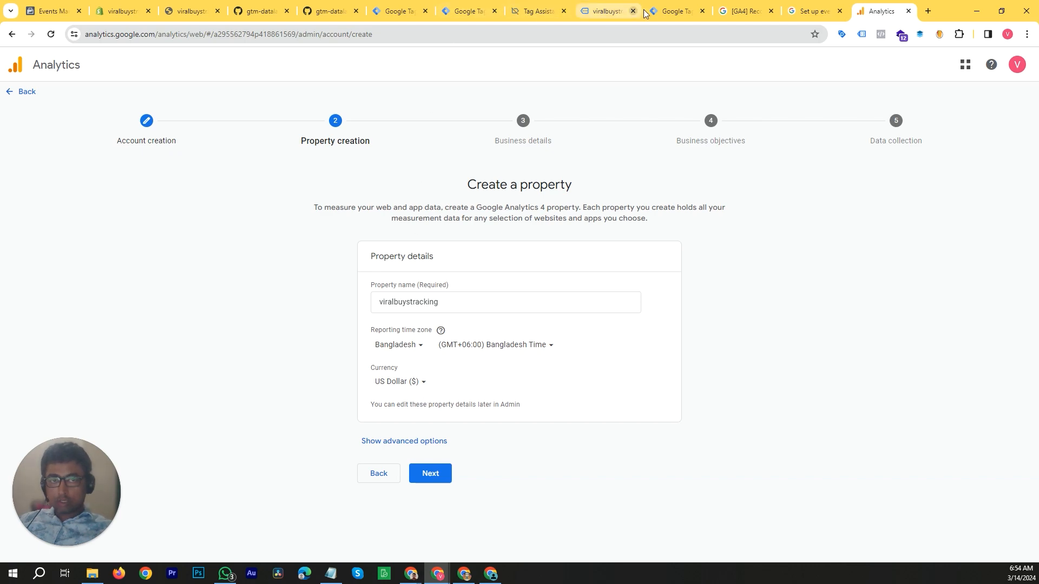
Check the currency of the product prices on the storefront and continue from the property details to the business details in Google Analytics.
{"action": "left_click", "coordinate": [611, 11]}
{"action": "scroll", "coordinate": [534, 375], "scroll_direction": "down", "scroll_amount": 9}
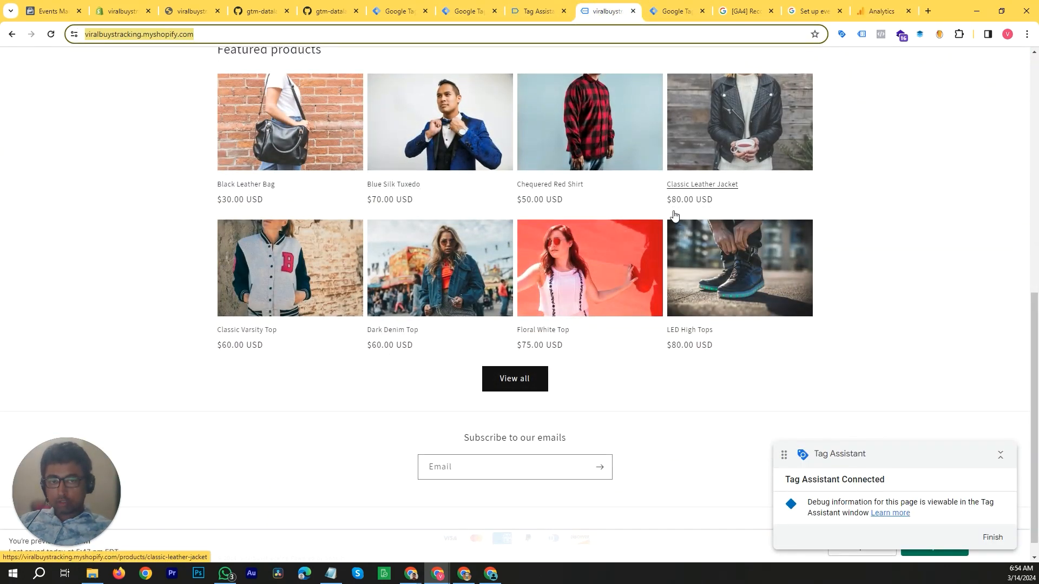
{"action": "scroll", "coordinate": [671, 211], "scroll_direction": "up", "scroll_amount": 6}
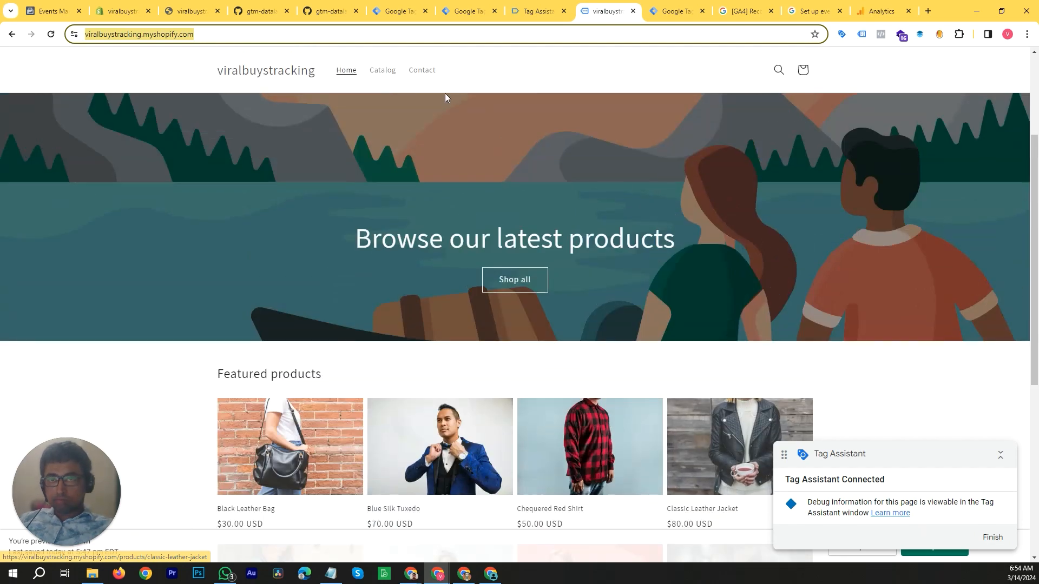
{"action": "left_click", "coordinate": [876, 12]}
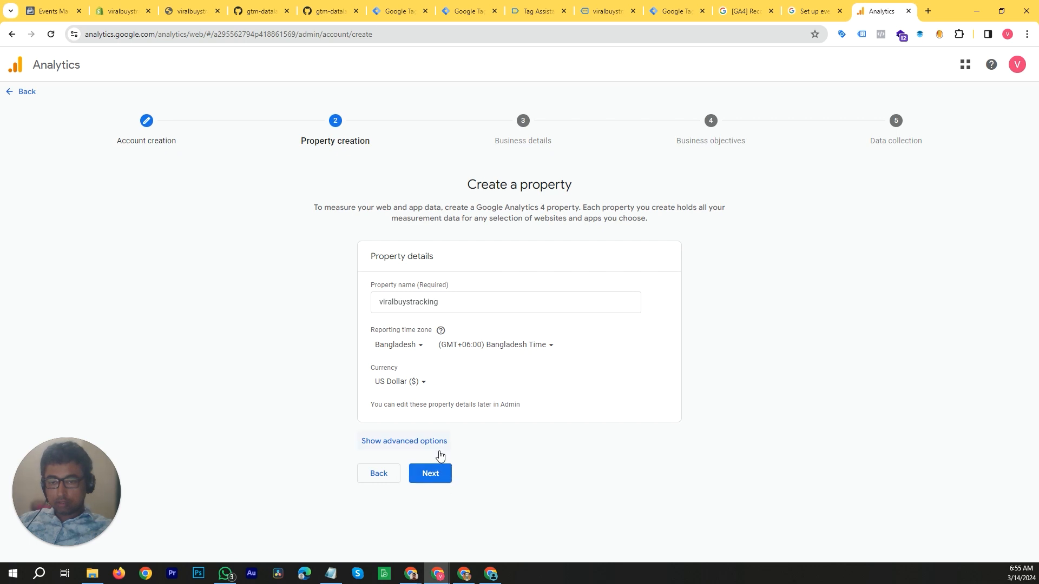
{"action": "left_click", "coordinate": [433, 484]}
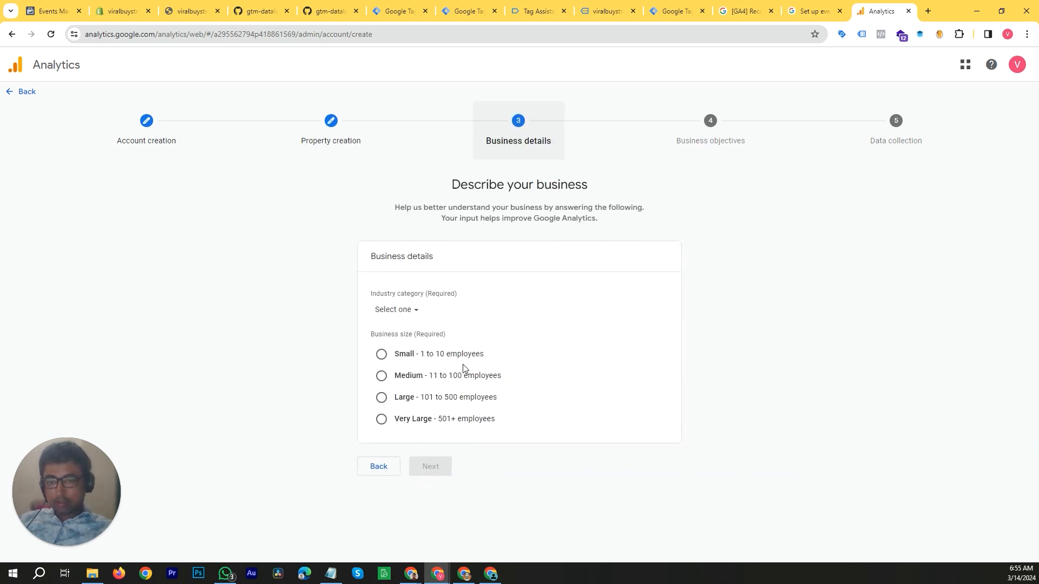
Set the industry category to Shopping and the business size to Small, and continue to the business objectives.
{"action": "left_click", "coordinate": [416, 314]}
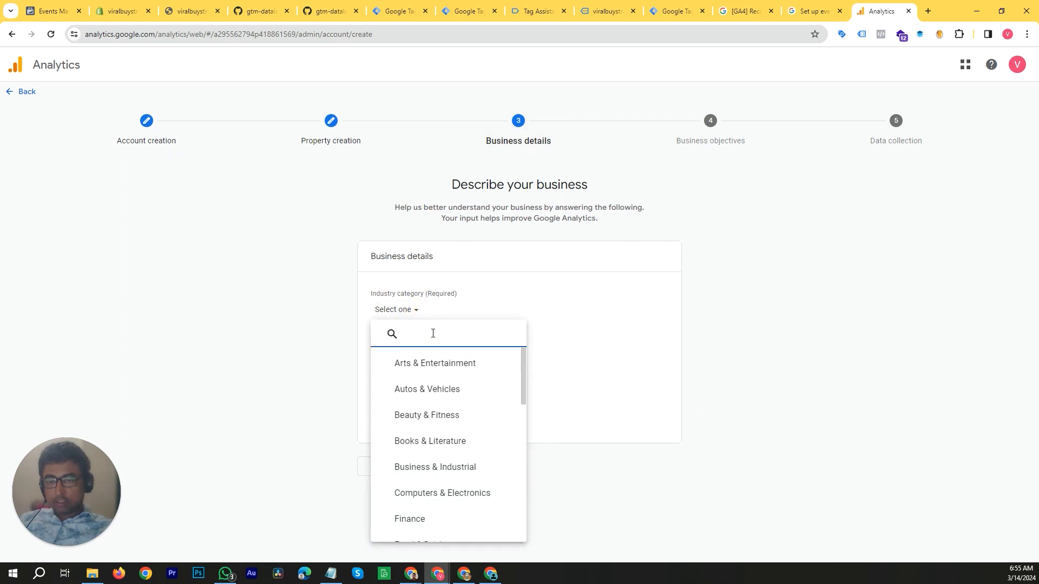
{"action": "scroll", "coordinate": [456, 463], "scroll_direction": "down", "scroll_amount": 7}
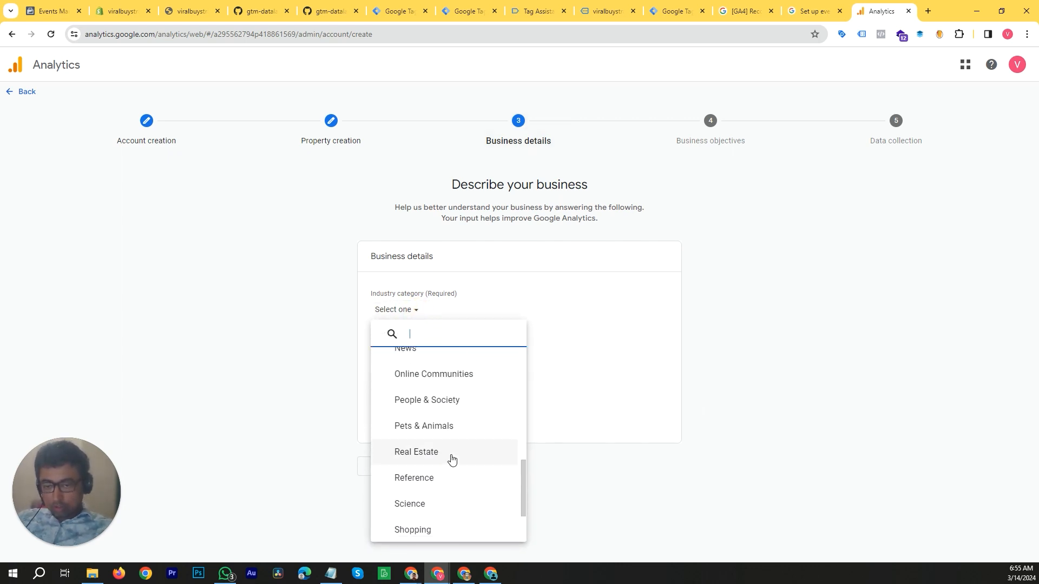
{"action": "scroll", "coordinate": [452, 460], "scroll_direction": "down", "scroll_amount": 2}
{"action": "left_click", "coordinate": [441, 451]}
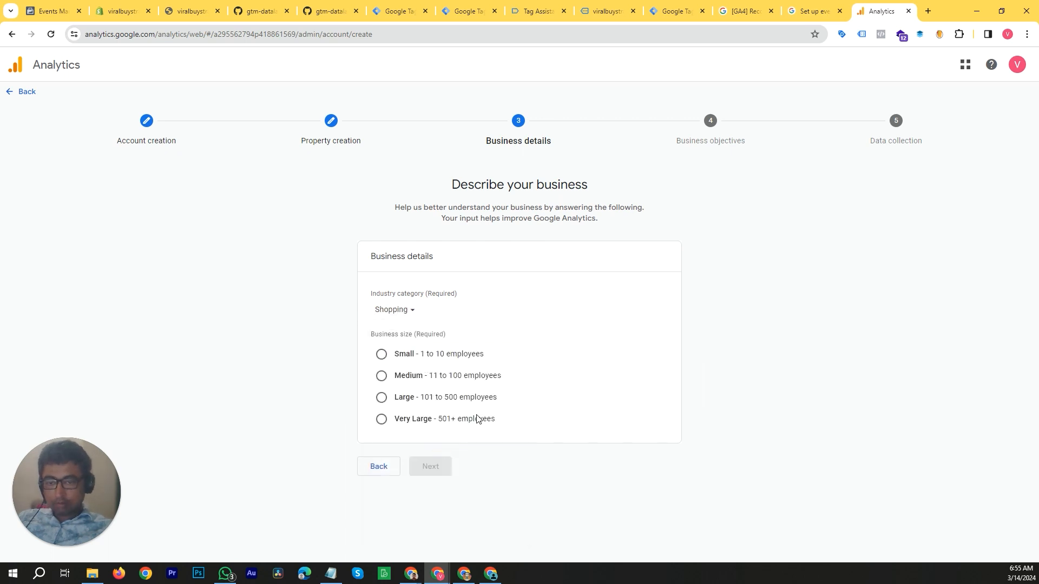
{"action": "left_click", "coordinate": [381, 354]}
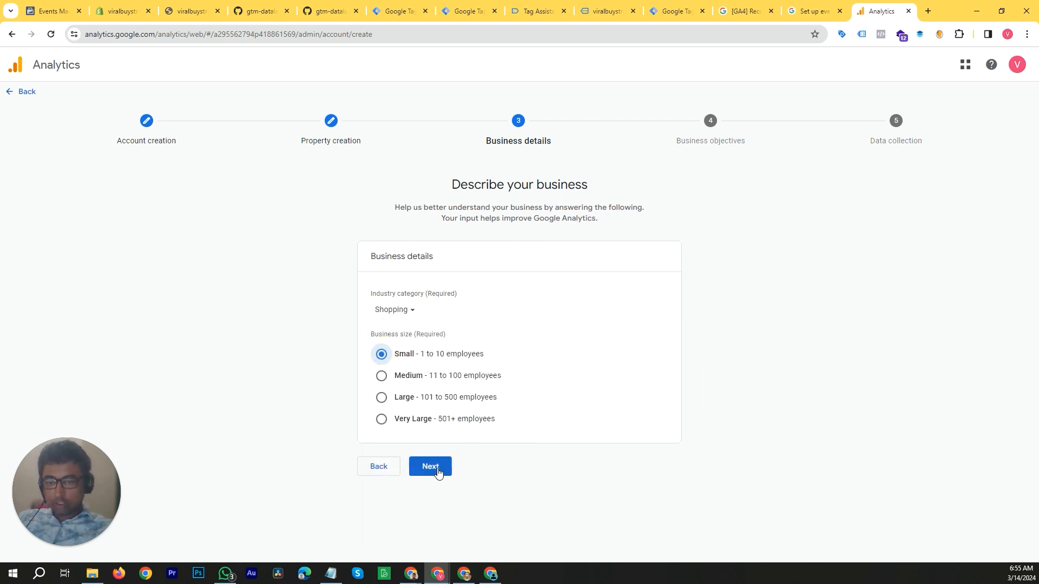
{"action": "left_click", "coordinate": [438, 473]}
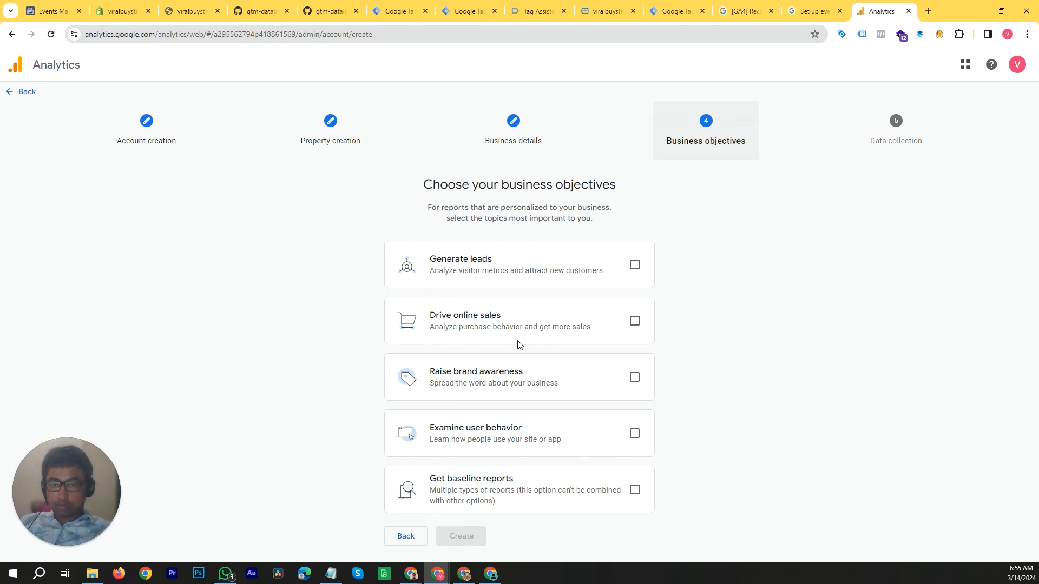
Create the property with the Drive online sales objective and accept the Terms of Service, including the GDPR Data Processing Terms.
{"action": "left_click", "coordinate": [637, 322]}
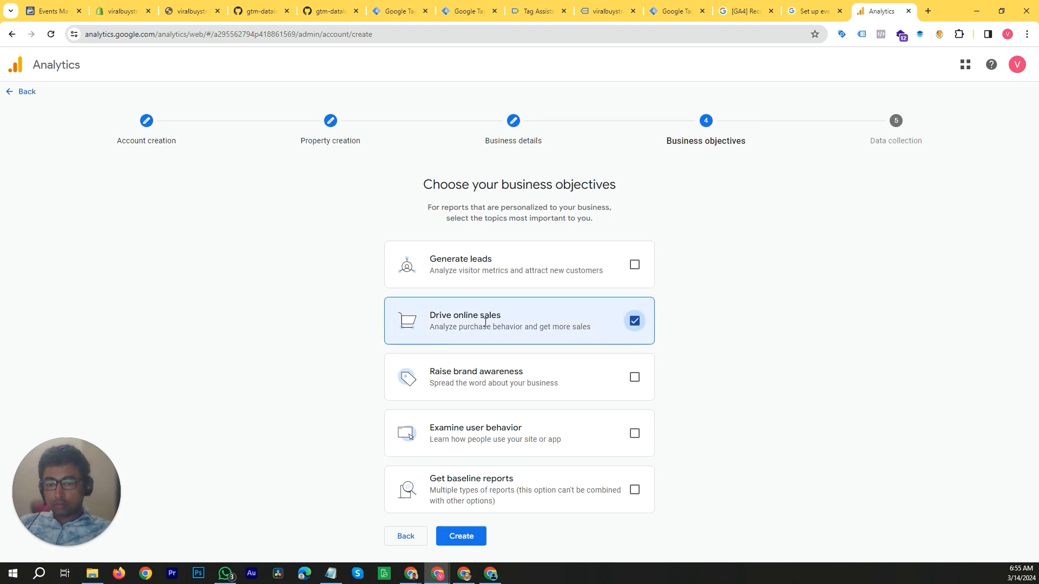
{"action": "left_click", "coordinate": [457, 538]}
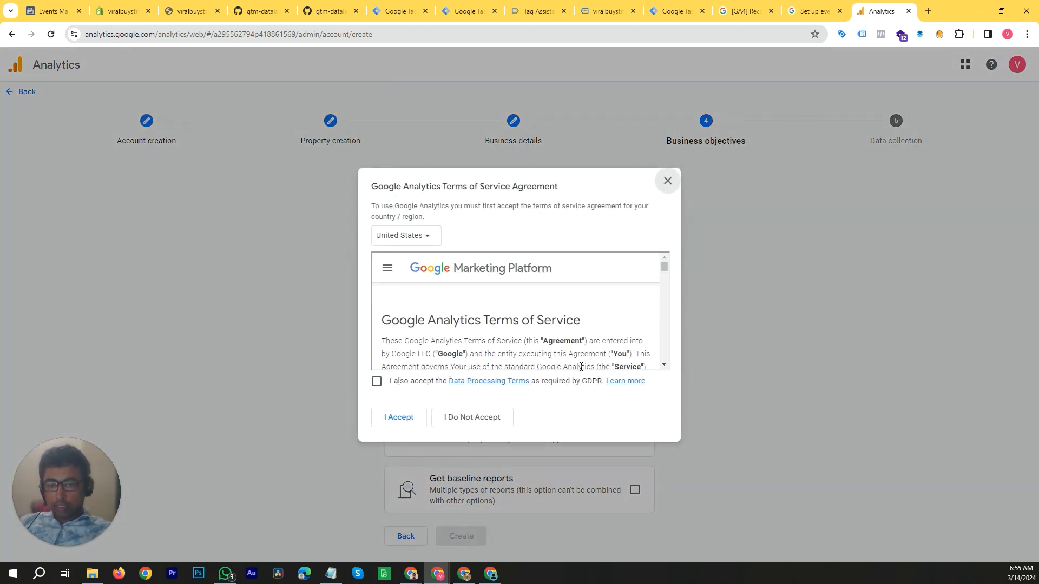
{"action": "left_click", "coordinate": [377, 381]}
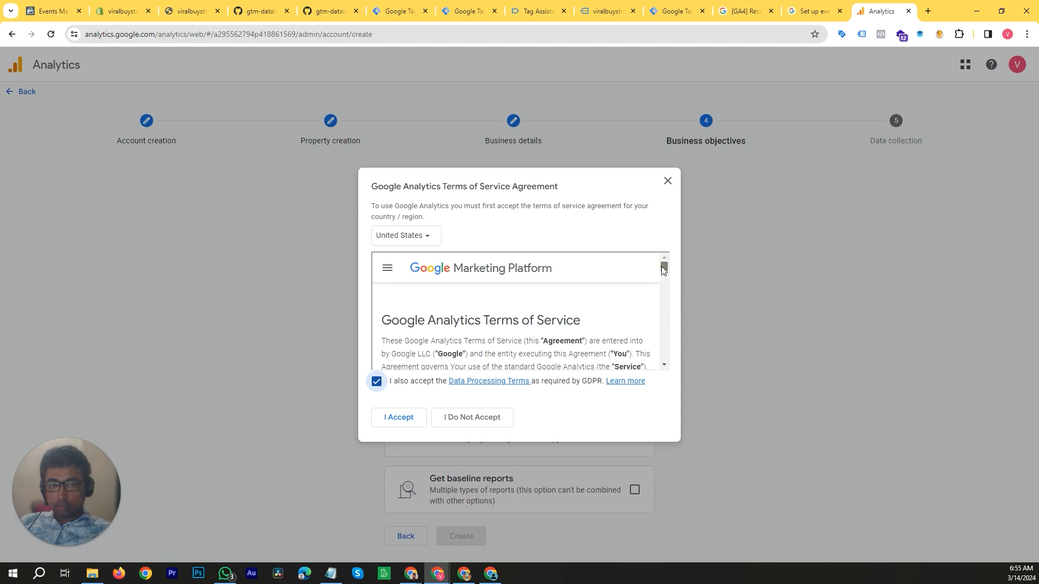
{"action": "left_click_drag", "start_coordinate": [664, 266], "coordinate": [667, 375]}
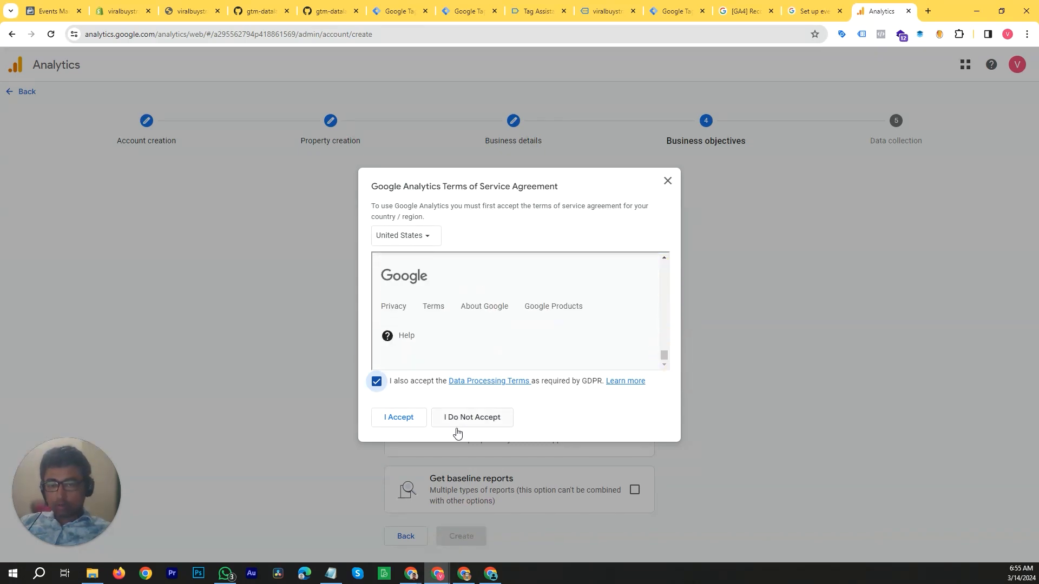
{"action": "left_click", "coordinate": [399, 422]}
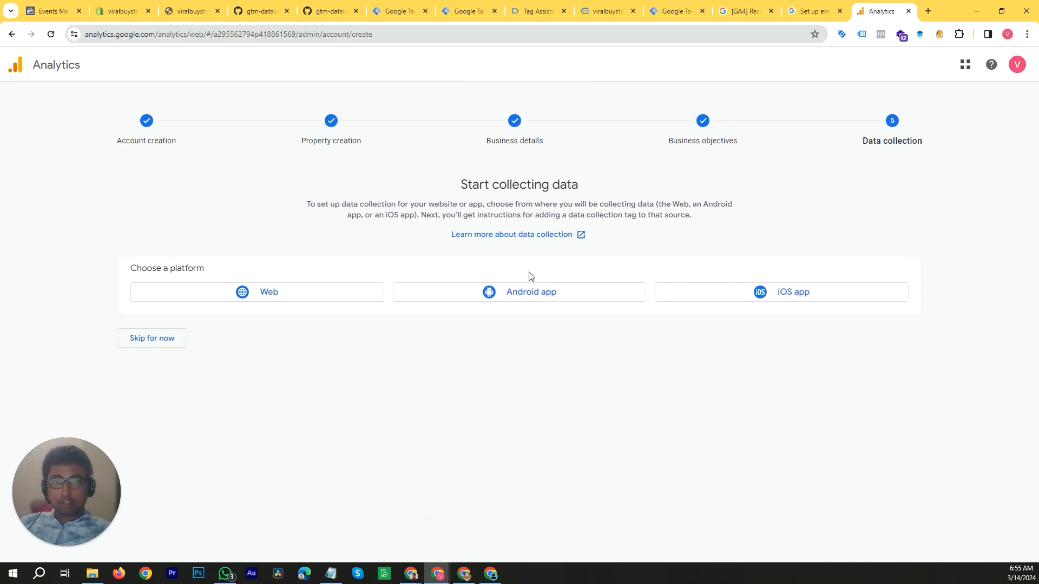
{"action": "left_click", "coordinate": [268, 298]}
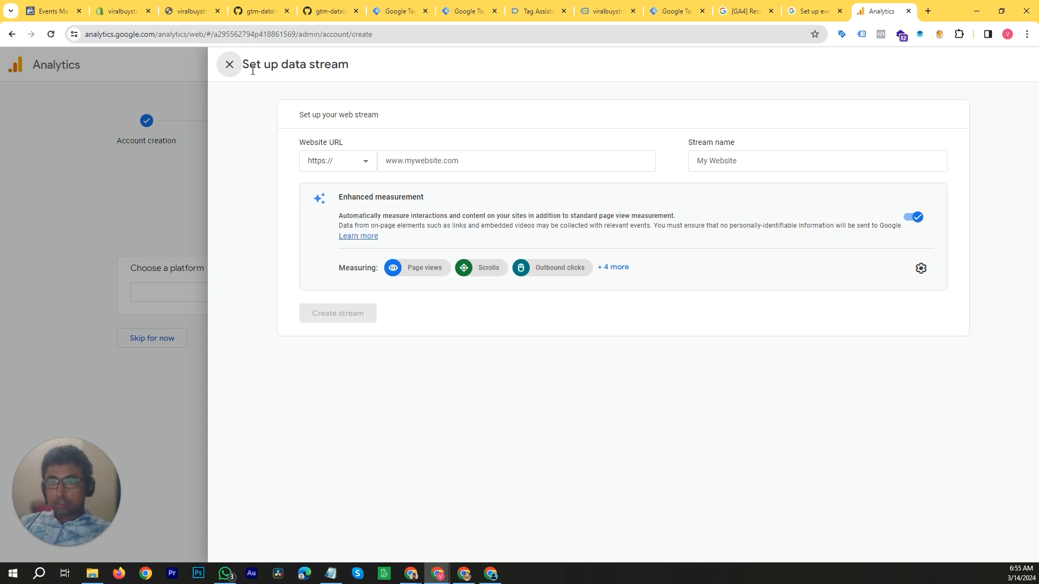
{"action": "left_click", "coordinate": [194, 15]}
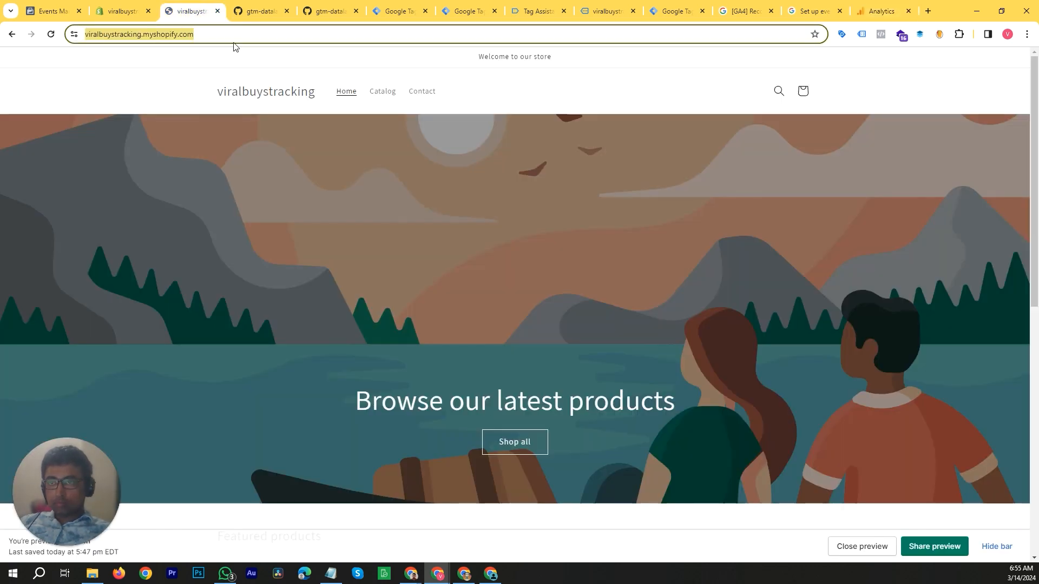
{"action": "left_click", "coordinate": [874, 11]}
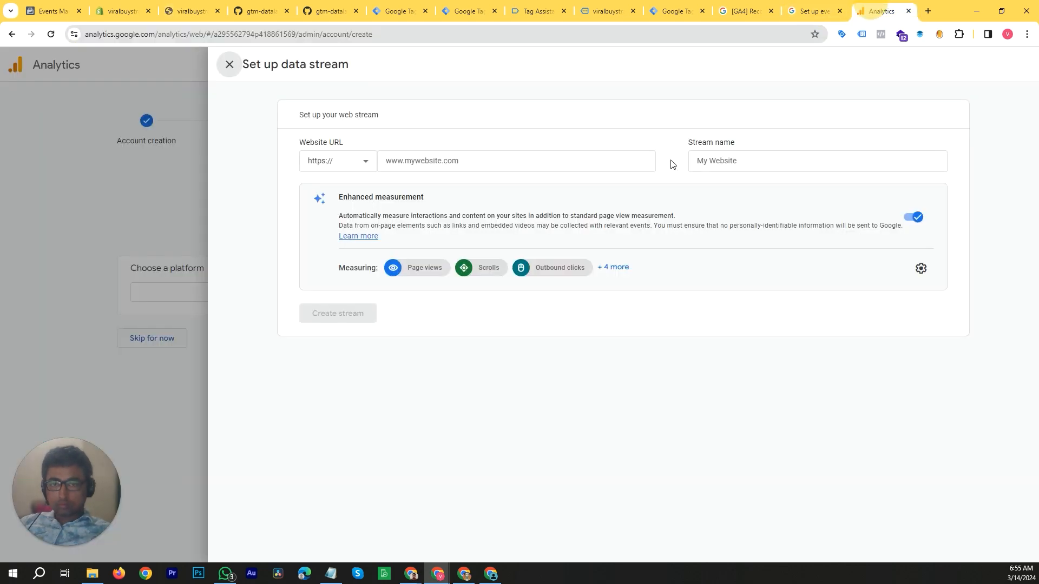
{"action": "left_click", "coordinate": [430, 168]}
{"action": "type", "text": "https://viralbuystracking.myshopify.com/"}
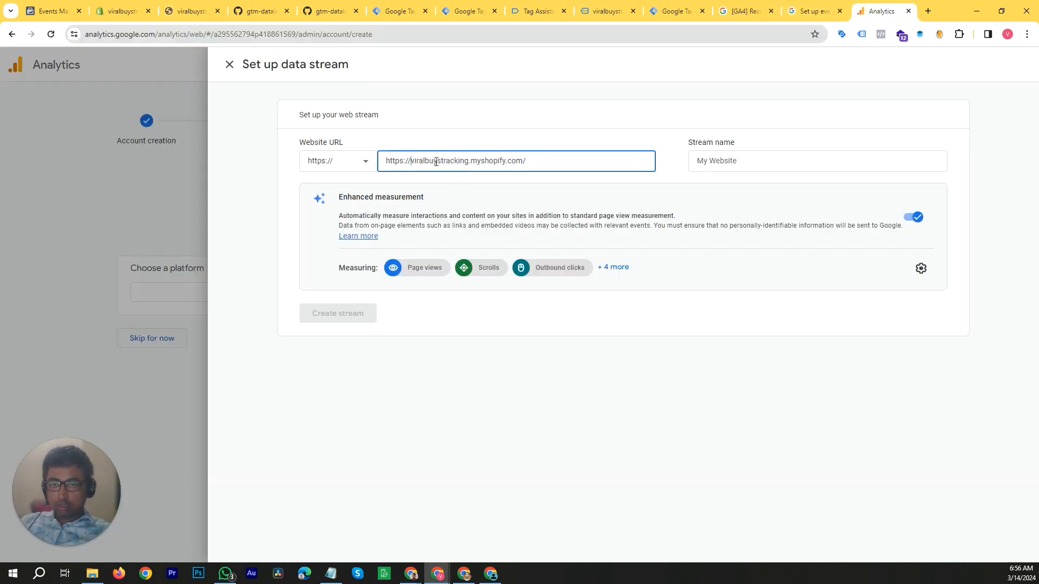
{"action": "key", "text": "shift+Left"}
{"action": "key", "text": "shift+Left"}
{"action": "key", "text": "shift+Left"}
{"action": "key", "text": "shift+Left"}
{"action": "key", "text": "shift+Left"}
{"action": "key", "text": "shift+Left"}
{"action": "key", "text": "BackSpace"}
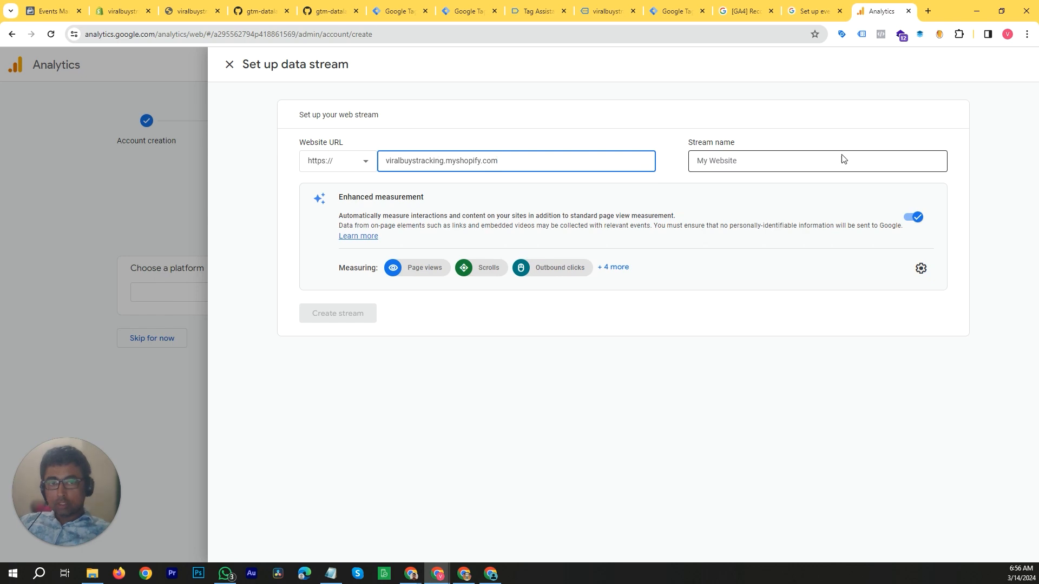
Name the web stream "viralbuystracking Enhanced Ecommerce".
{"action": "left_click", "coordinate": [770, 163]}
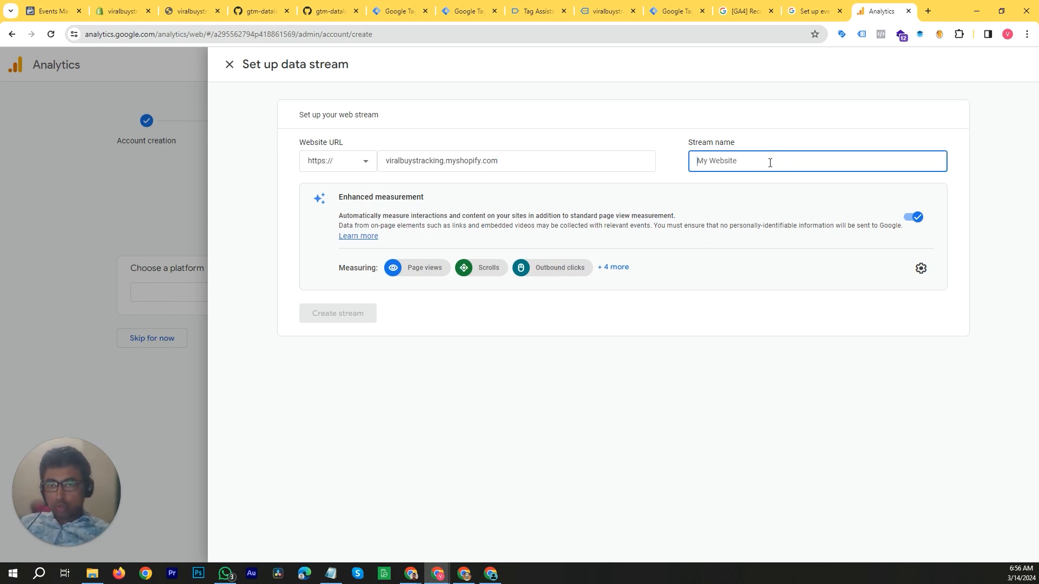
{"action": "type", "text": "https://viralbuystracking.myshopify.com/"}
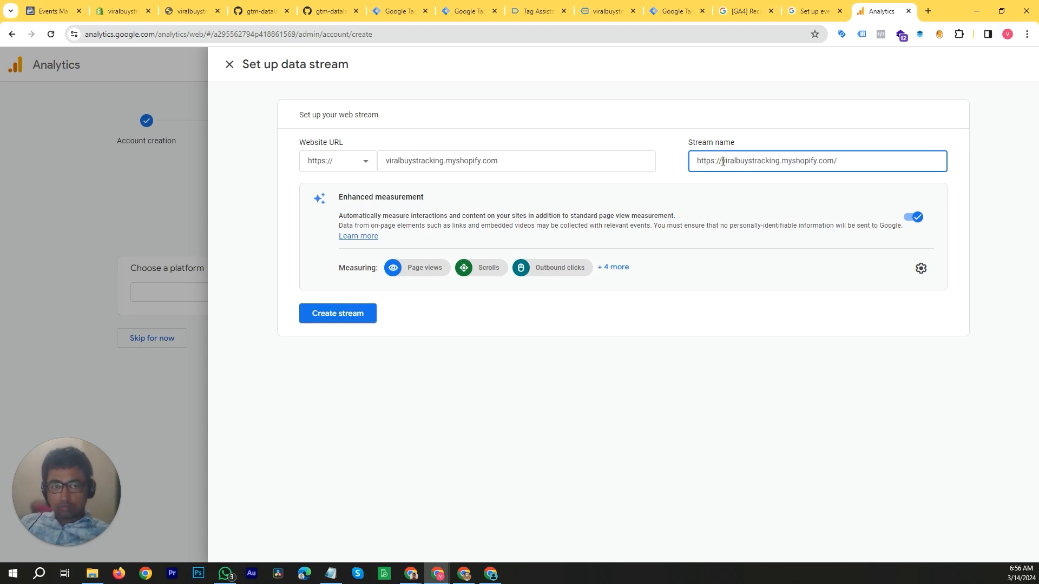
{"action": "left_click_drag", "start_coordinate": [723, 161], "coordinate": [656, 158]}
{"action": "key", "text": "BackSpace"}
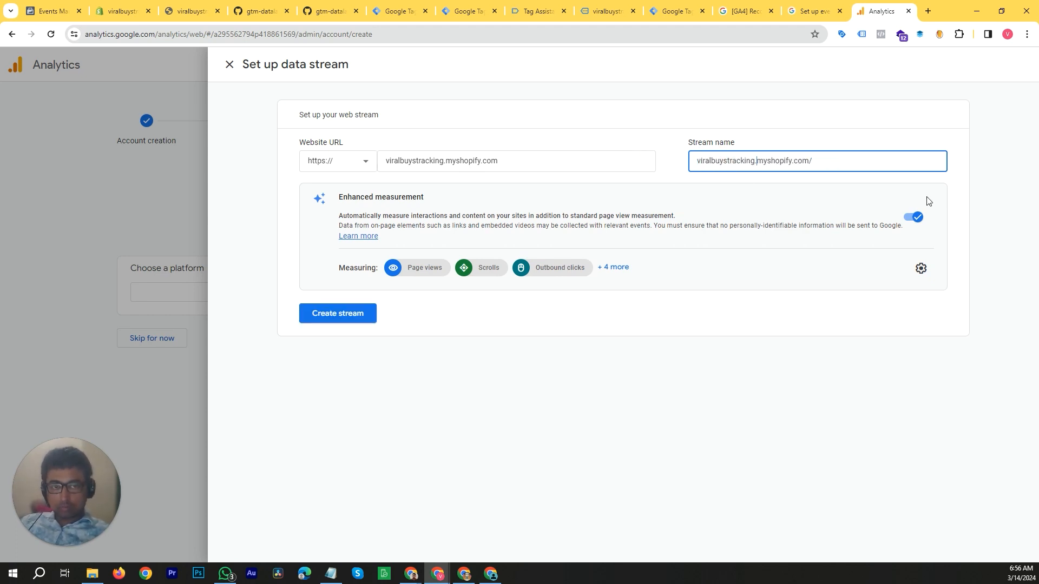
{"action": "key", "text": "BackSpace"}
{"action": "key", "text": "ctrl+shift+Right"}
{"action": "key", "text": "ctrl+shift+Right"}
{"action": "key", "text": "ctrl+shift+Right"}
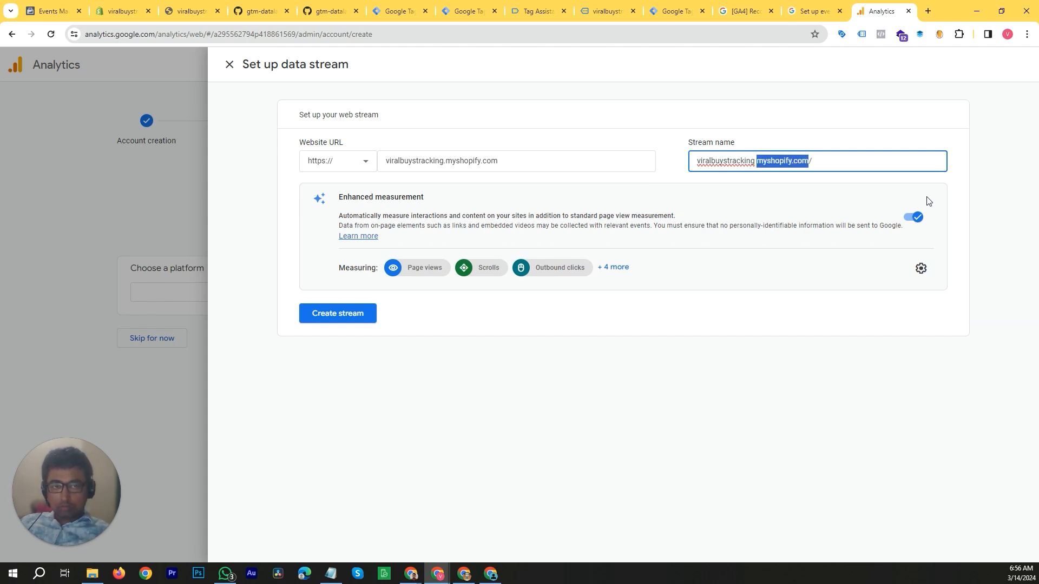
{"action": "key", "text": "BackSpace"}
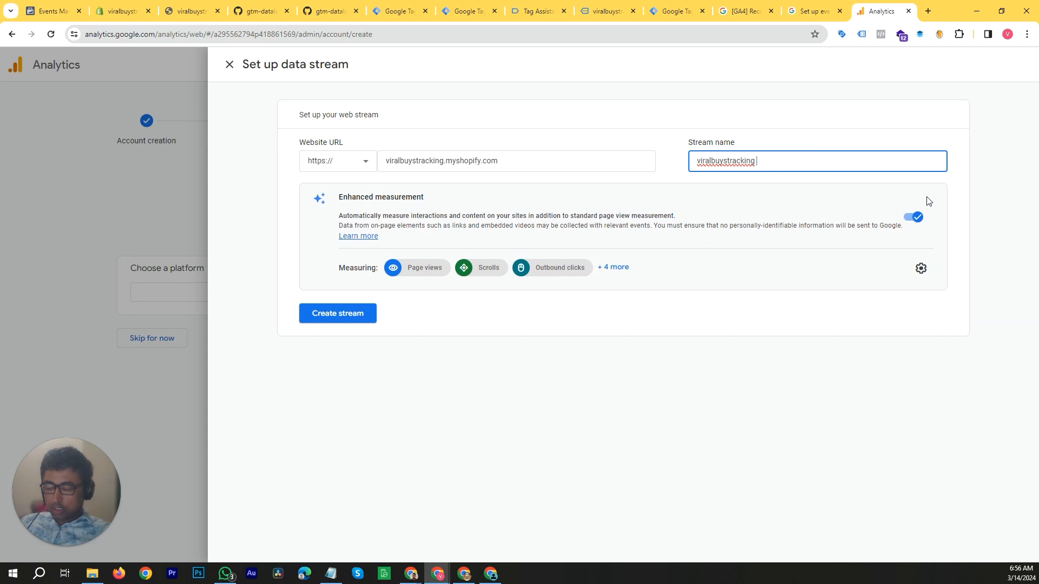
{"action": "type", "text": "Enhan"}
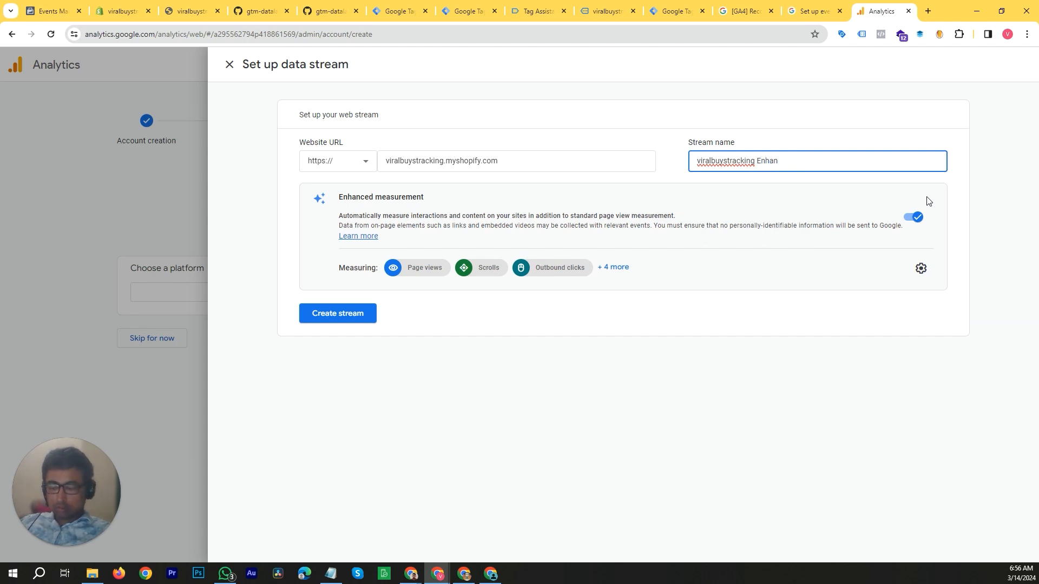
{"action": "type", "text": "ced Ecomm"}
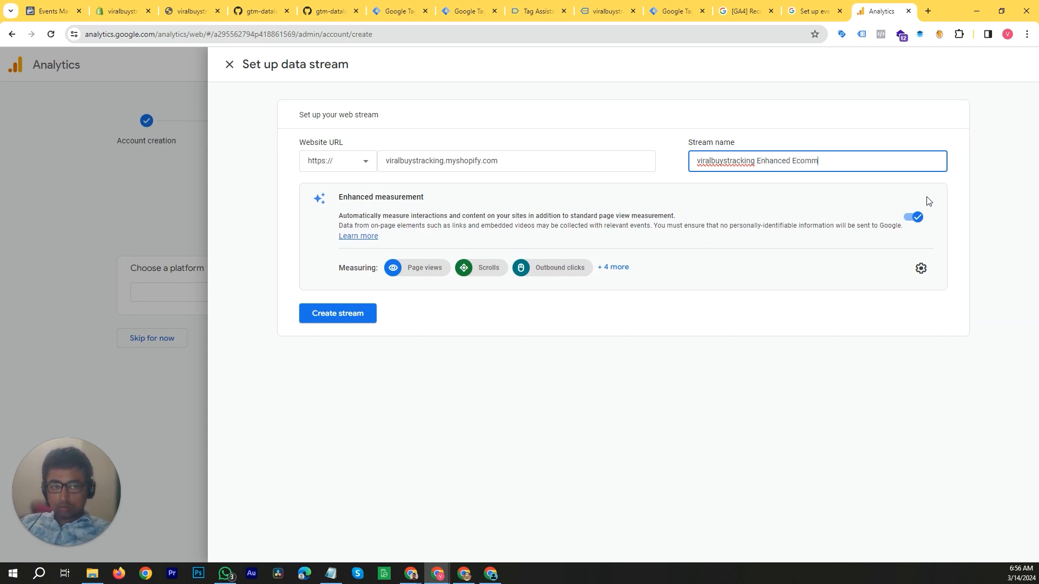
{"action": "type", "text": "erce"}
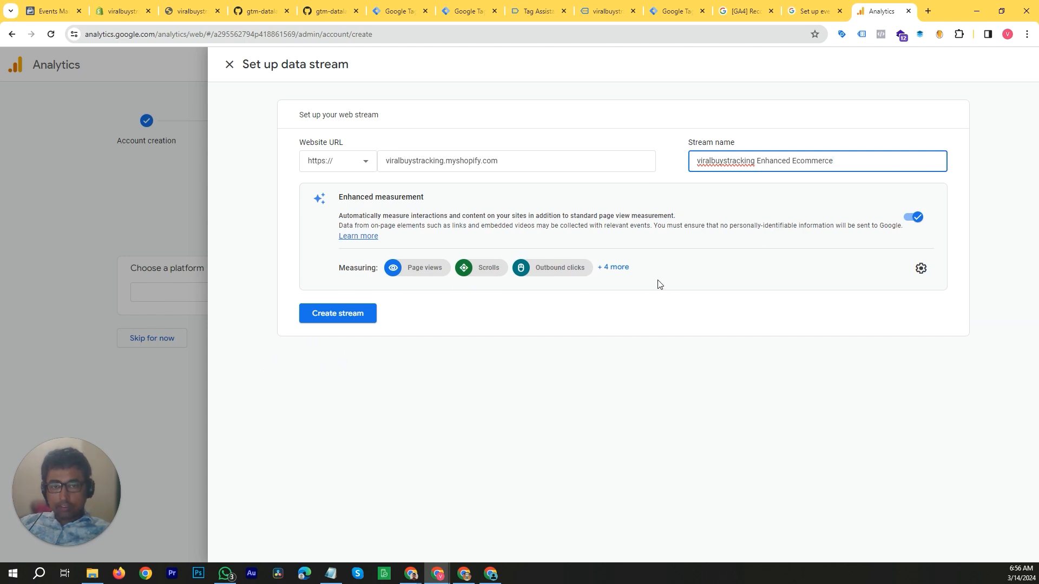
Expand the list of enhanced measurement interactions, create the web stream with them and dismiss the tag installation instructions.
{"action": "left_click", "coordinate": [616, 268]}
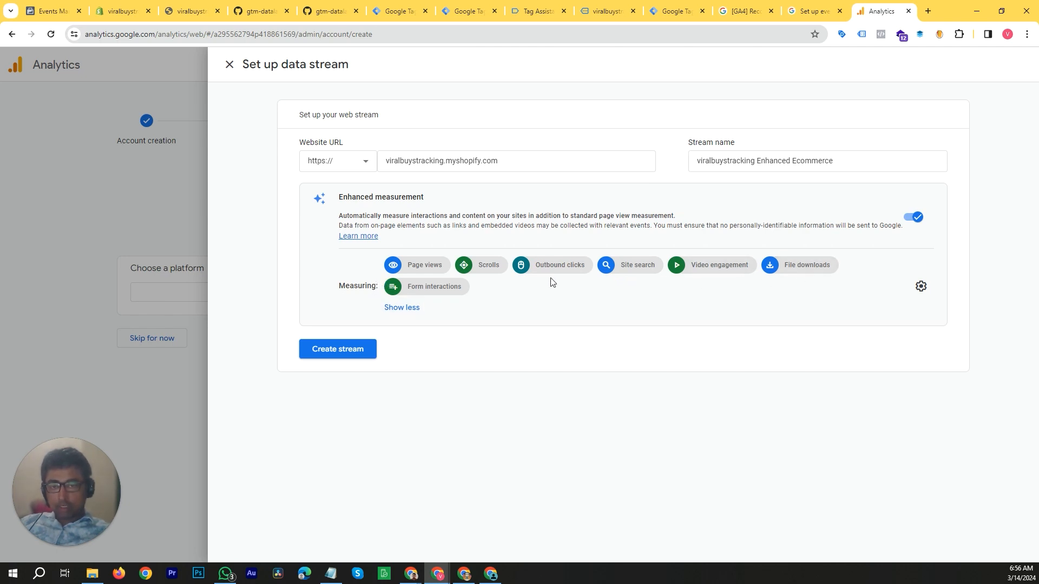
{"action": "left_click", "coordinate": [357, 358]}
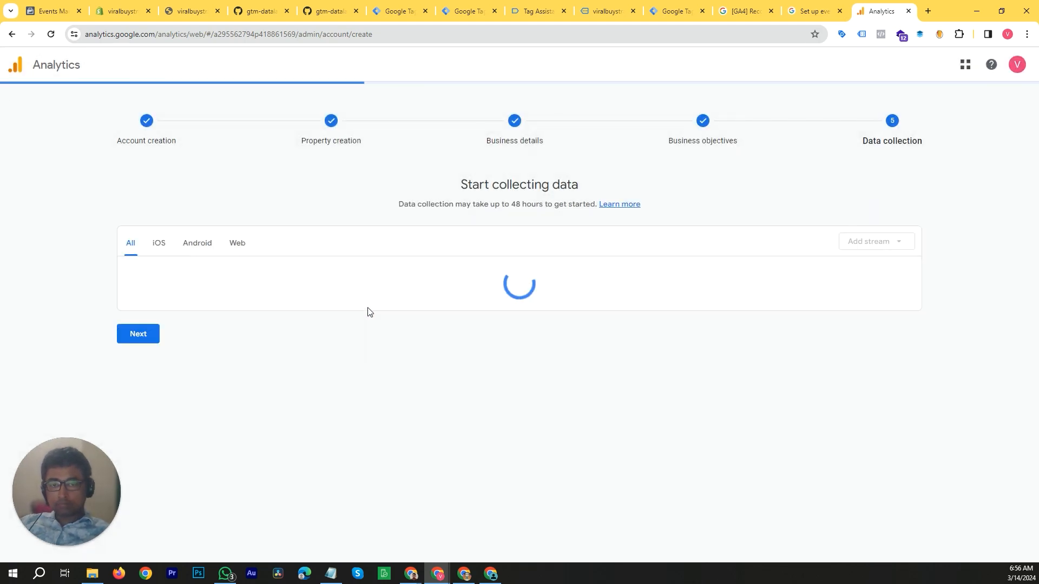
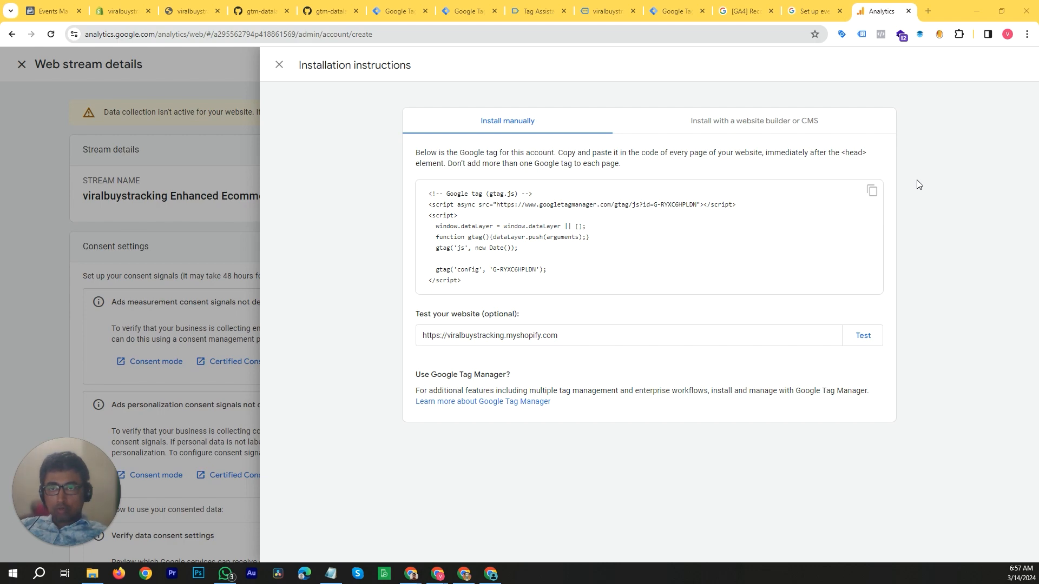
{"action": "left_click", "coordinate": [278, 65]}
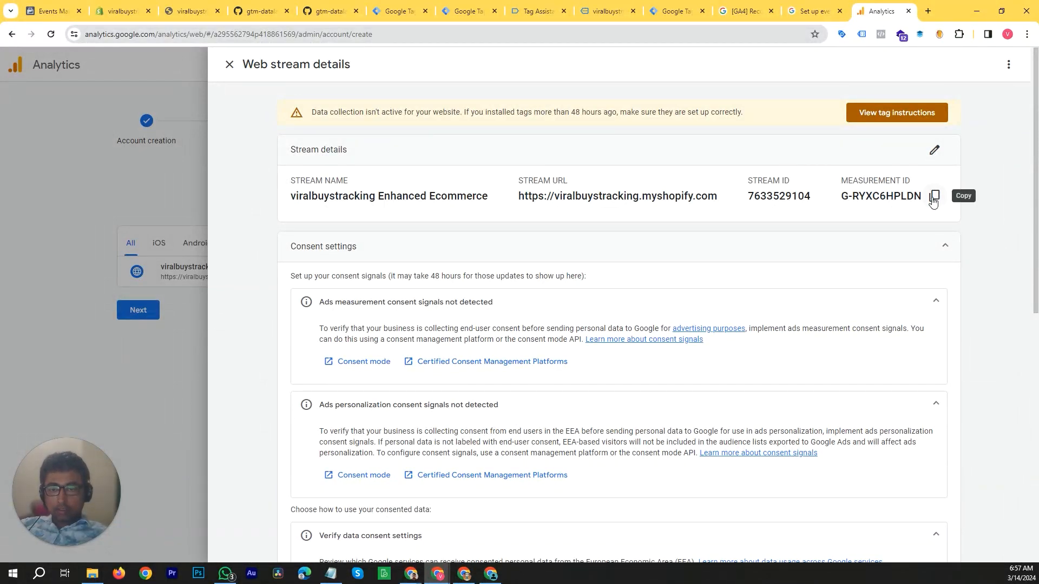
Look over the web stream details and copy the stream's measurement ID.
{"action": "scroll", "coordinate": [646, 308], "scroll_direction": "down", "scroll_amount": 5}
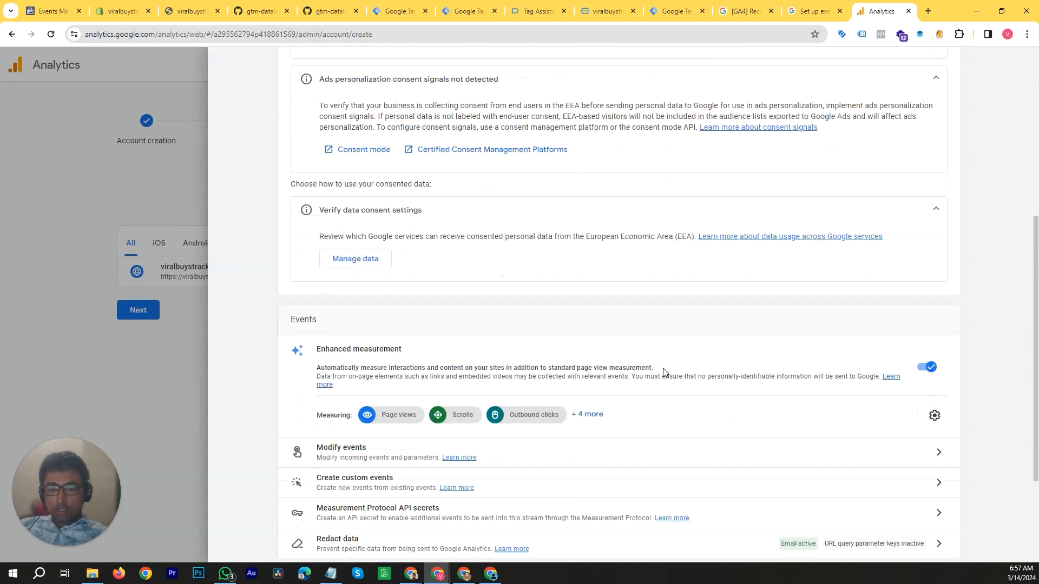
{"action": "scroll", "coordinate": [664, 373], "scroll_direction": "up", "scroll_amount": 5}
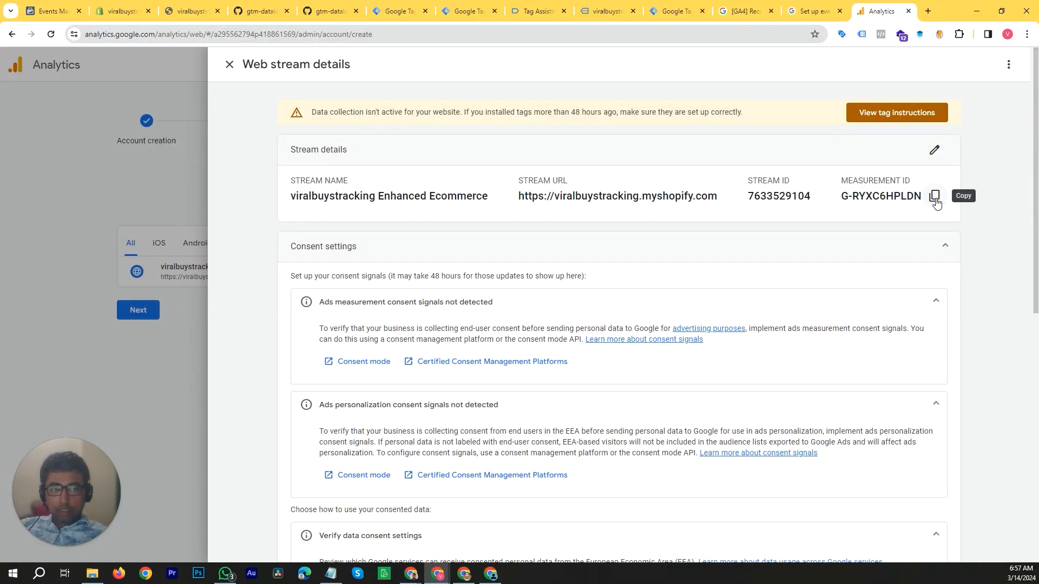
{"action": "left_click", "coordinate": [936, 200]}
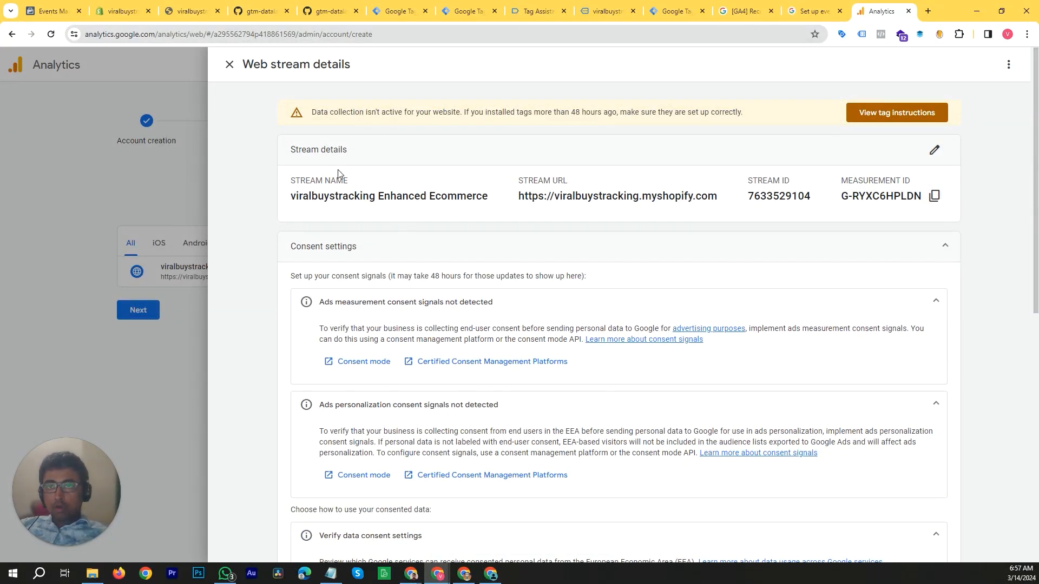
Switch to the Google Tag Manager container and create a new tag of type Google Tag.
{"action": "left_click", "coordinate": [466, 11]}
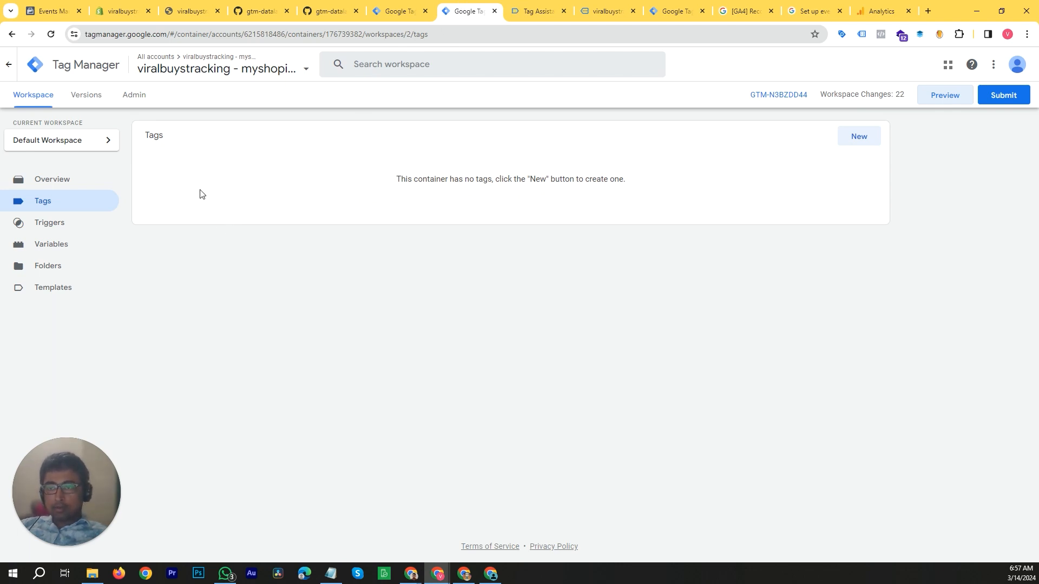
{"action": "left_click", "coordinate": [848, 142]}
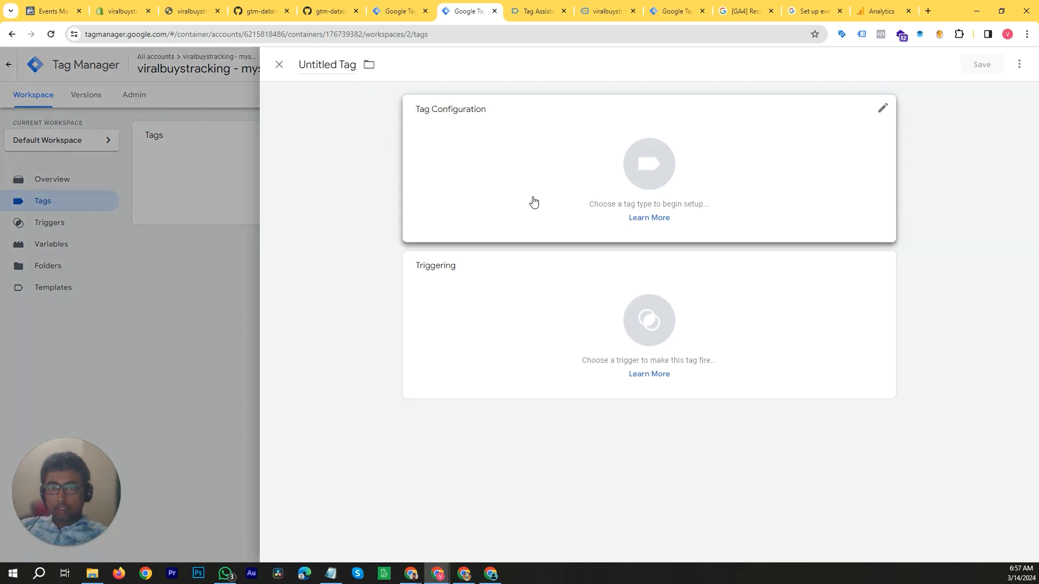
{"action": "left_click", "coordinate": [755, 188]}
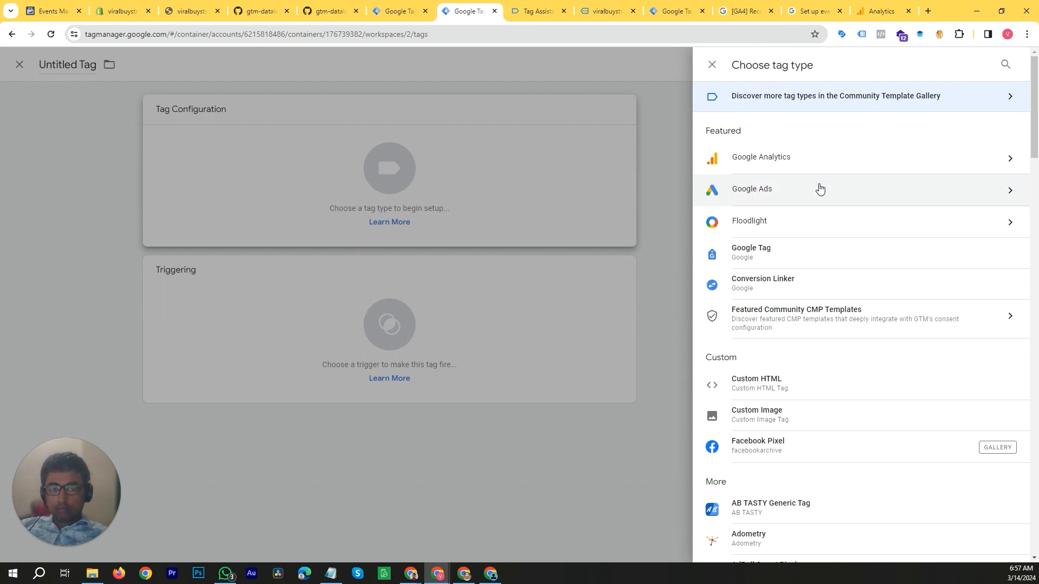
{"action": "left_click", "coordinate": [845, 261]}
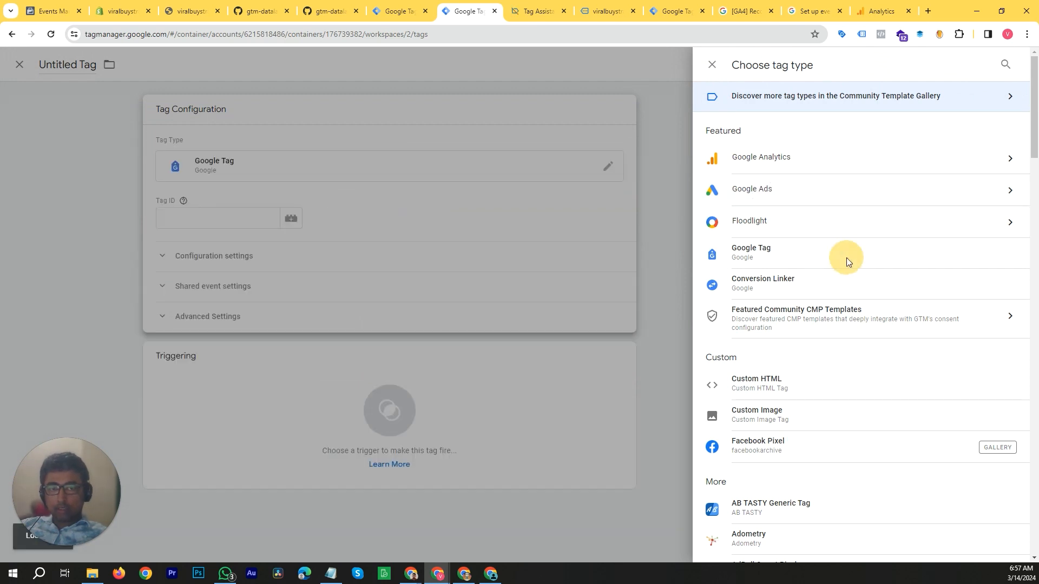
Read the Tag Manager Help article on finding the tag ID and setting up the Google tag, and close it.
{"action": "mouse_move", "coordinate": [443, 202]}
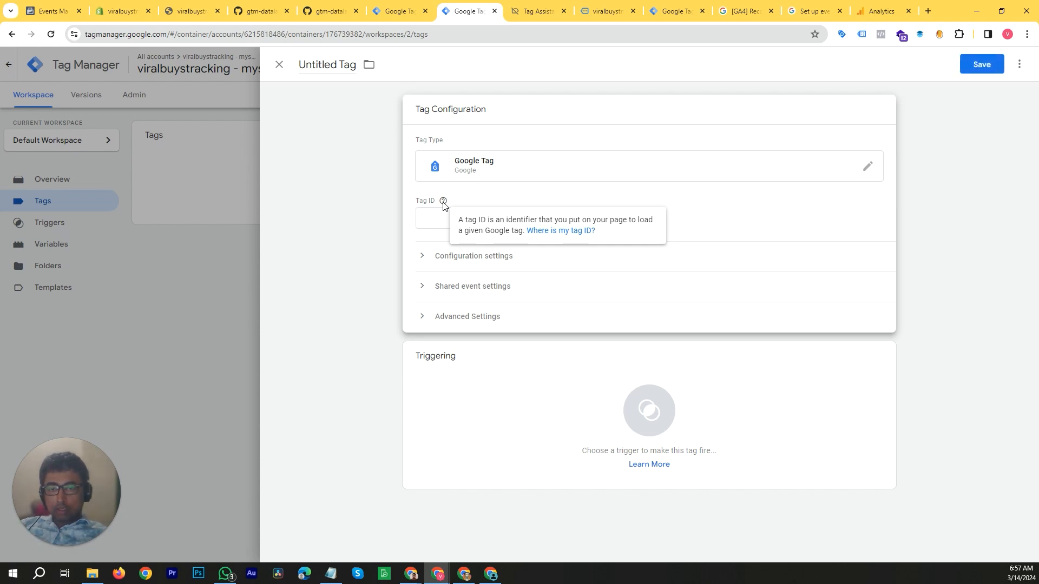
{"action": "left_click", "coordinate": [558, 237]}
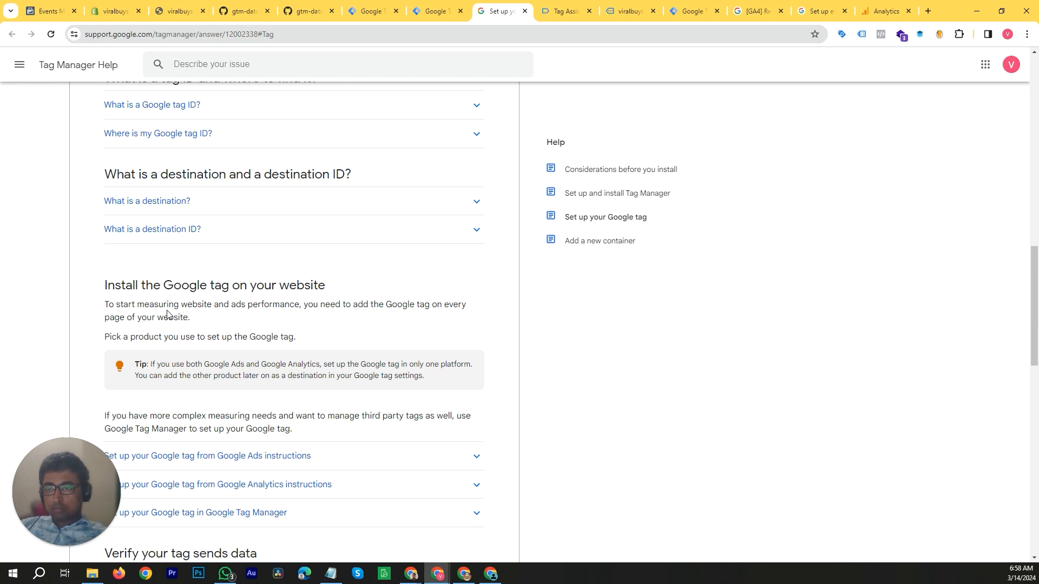
{"action": "scroll", "coordinate": [168, 314], "scroll_direction": "down", "scroll_amount": 3}
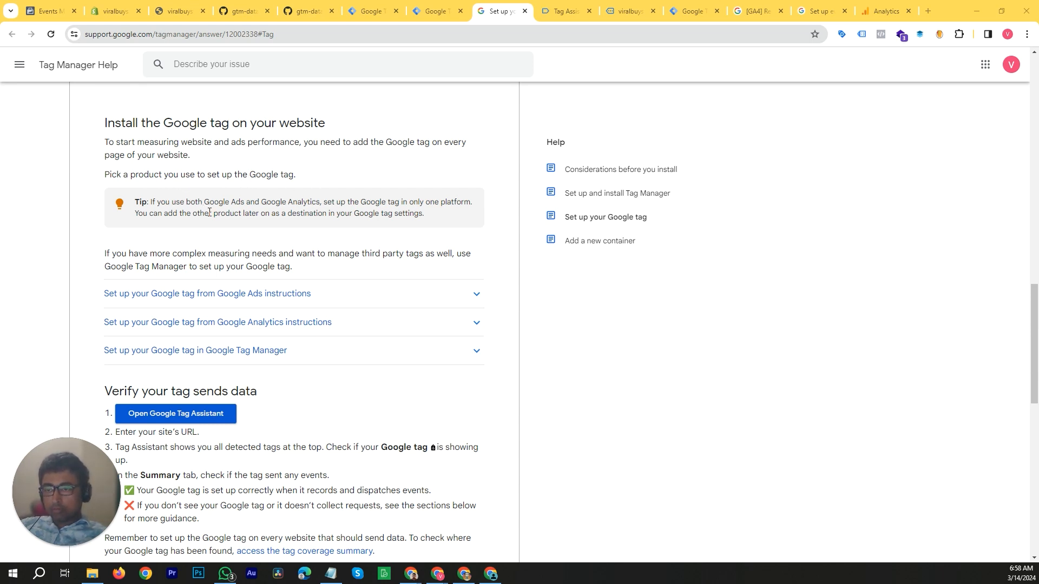
{"action": "scroll", "coordinate": [209, 212], "scroll_direction": "down", "scroll_amount": 2}
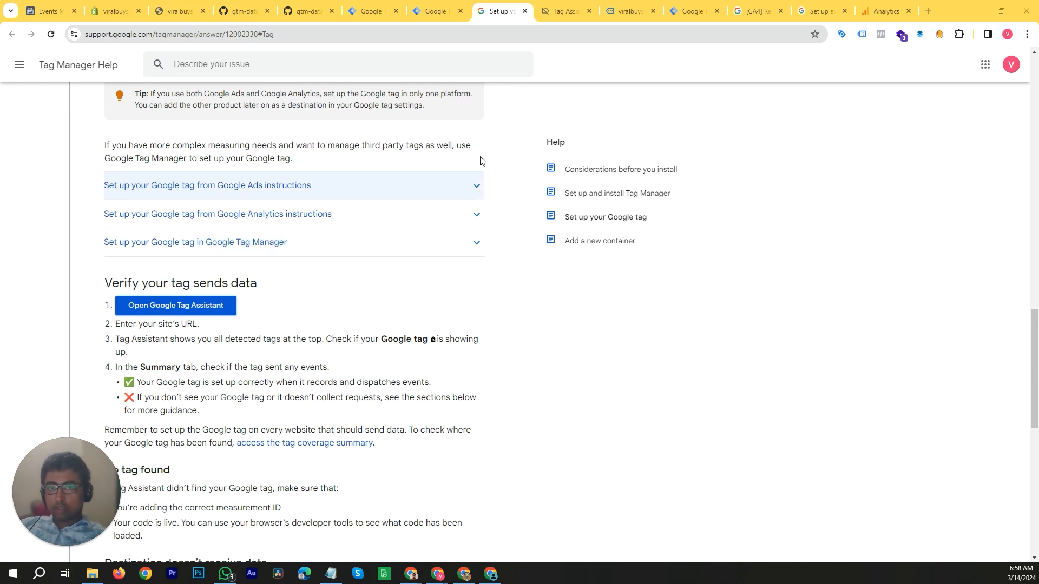
{"action": "left_click", "coordinate": [431, 7]}
{"action": "left_click", "coordinate": [494, 12]}
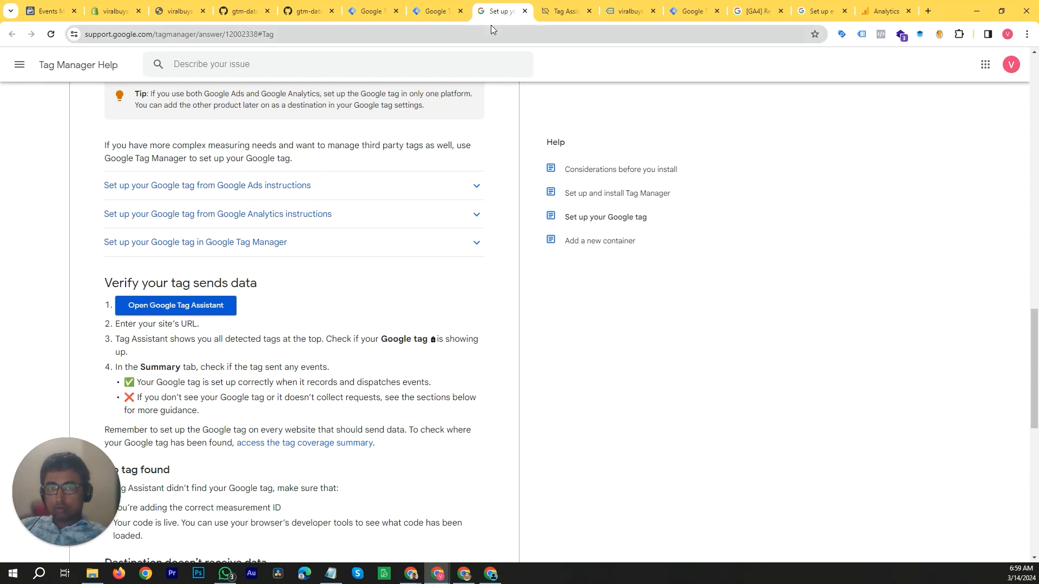
{"action": "left_click_drag", "start_coordinate": [515, 20], "coordinate": [479, 193]}
{"action": "left_click", "coordinate": [855, 197]}
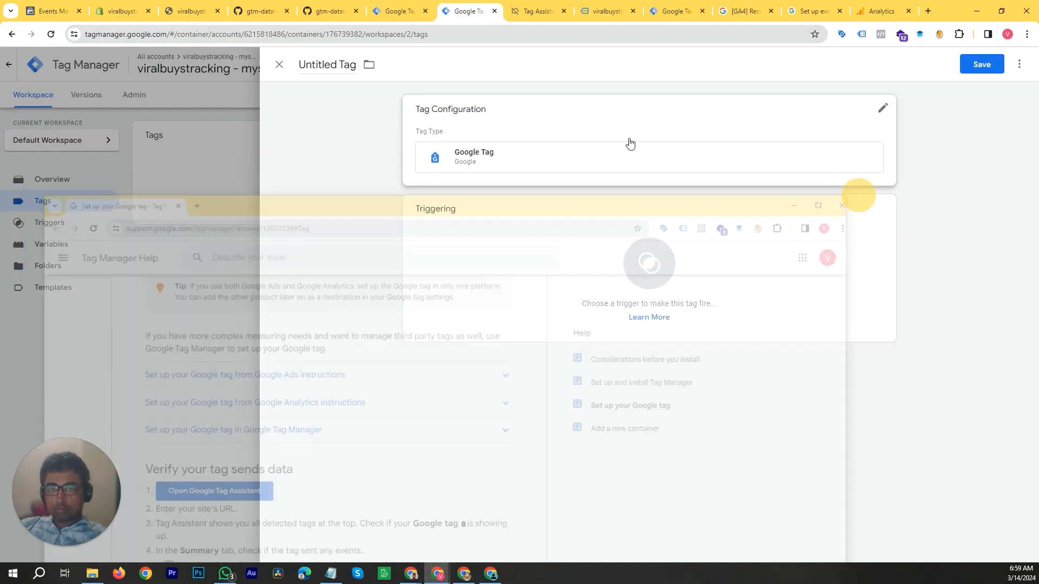
Set the Google tag's Tag ID to G-RYXC6HPLDN, re-entering it with a fresh copy from the Analytics web stream details.
{"action": "left_click", "coordinate": [535, 158]}
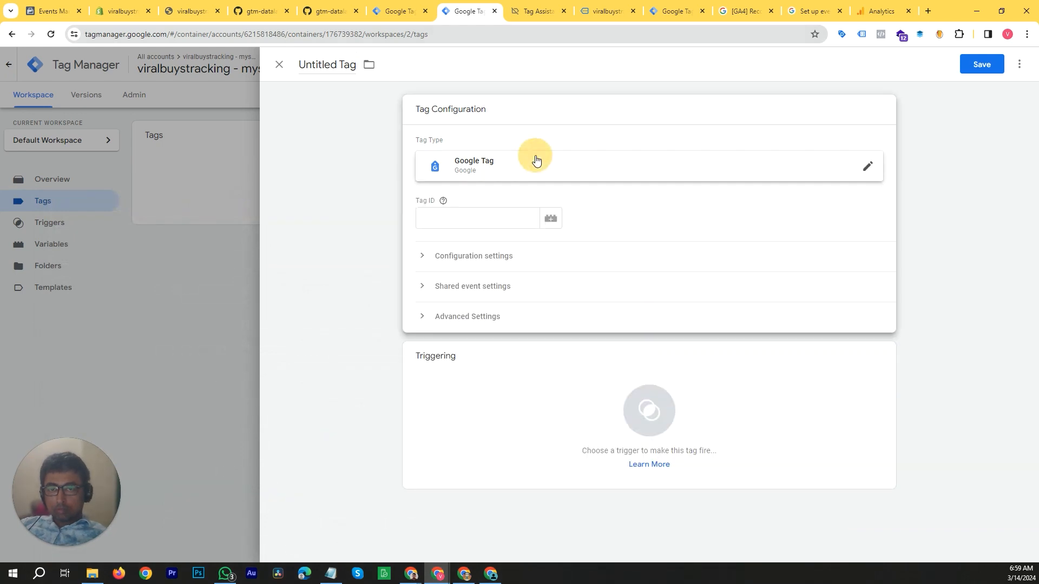
{"action": "left_click", "coordinate": [476, 218]}
{"action": "key", "text": "ctrl+v"}
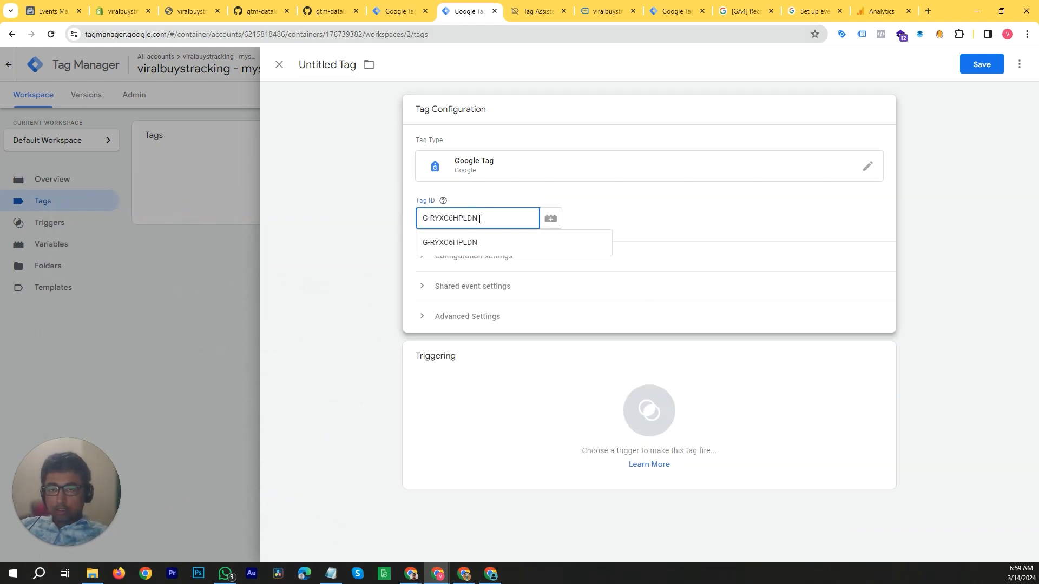
{"action": "left_click", "coordinate": [488, 242]}
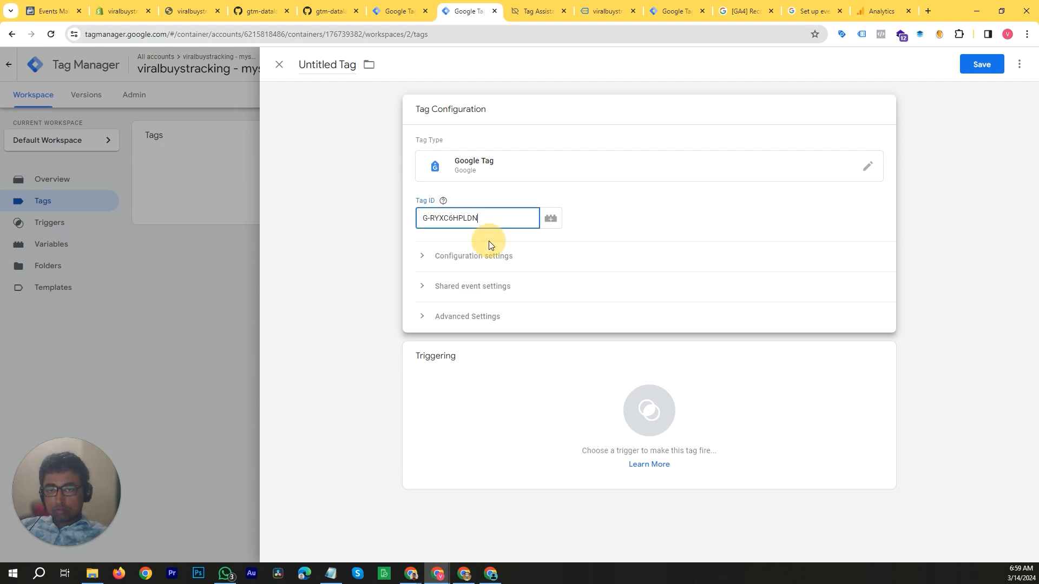
{"action": "left_click", "coordinate": [869, 15]}
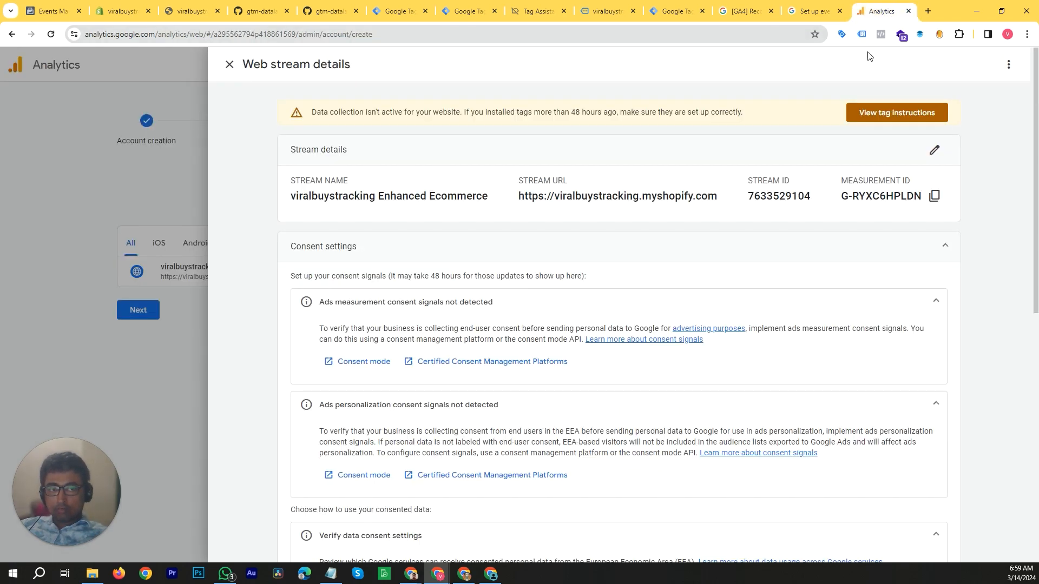
{"action": "left_click", "coordinate": [935, 196]}
{"action": "left_click", "coordinate": [479, 19]}
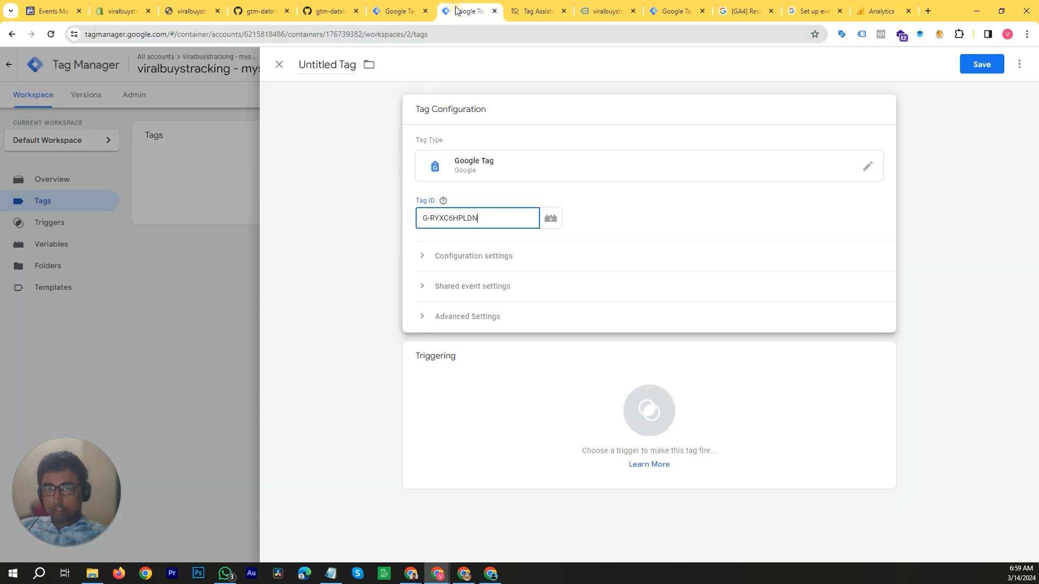
{"action": "key", "text": "ctrl+a"}
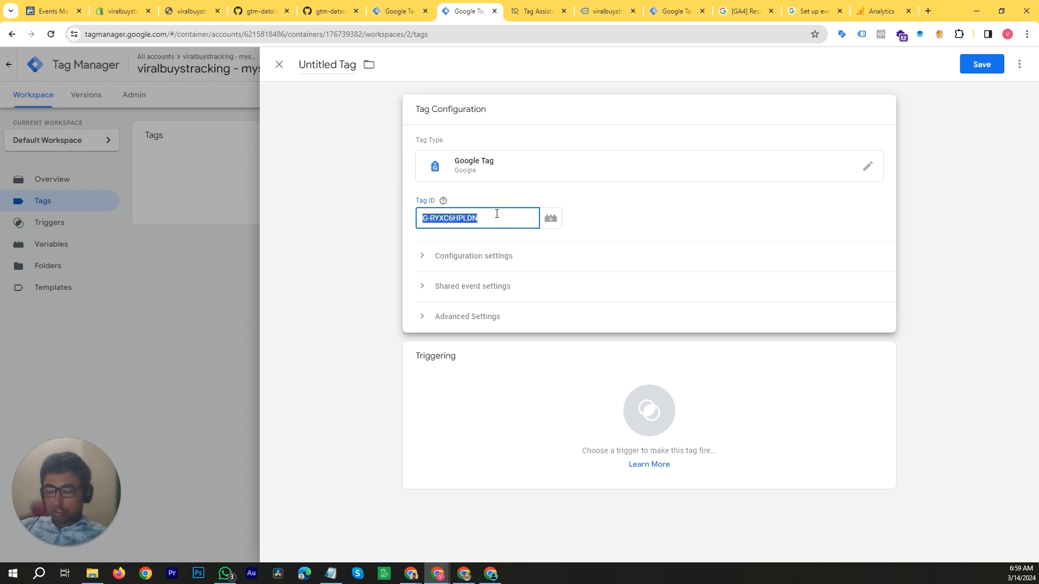
{"action": "key", "text": "ctrl+v"}
Examine the Google tag's configuration settings, shared event settings and advanced settings.
{"action": "left_click", "coordinate": [487, 256]}
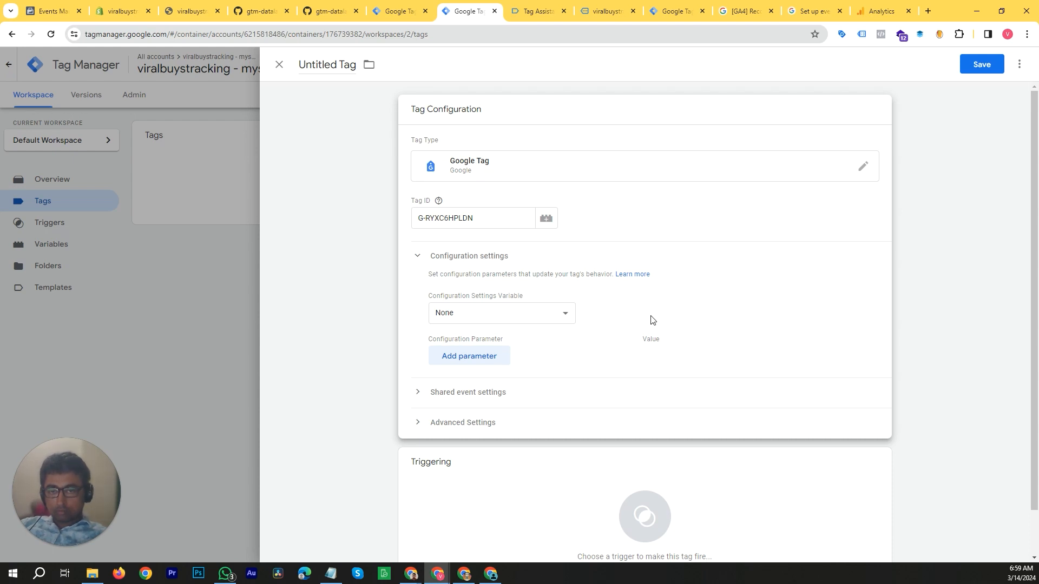
{"action": "left_click", "coordinate": [562, 321]}
{"action": "left_click", "coordinate": [567, 312]}
{"action": "left_click", "coordinate": [494, 395]}
{"action": "scroll", "coordinate": [470, 334], "scroll_direction": "down", "scroll_amount": 3}
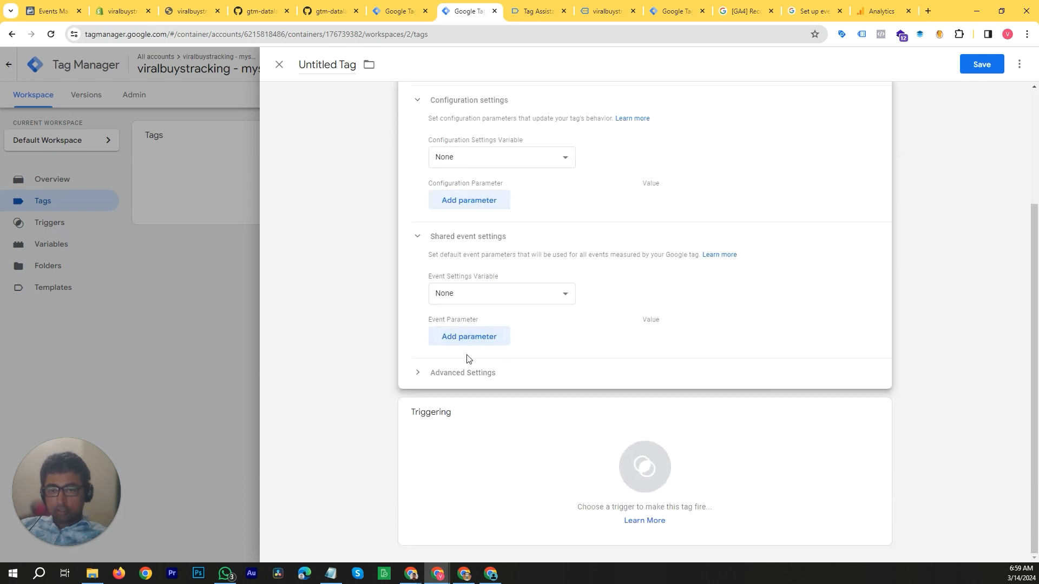
{"action": "left_click", "coordinate": [494, 375]}
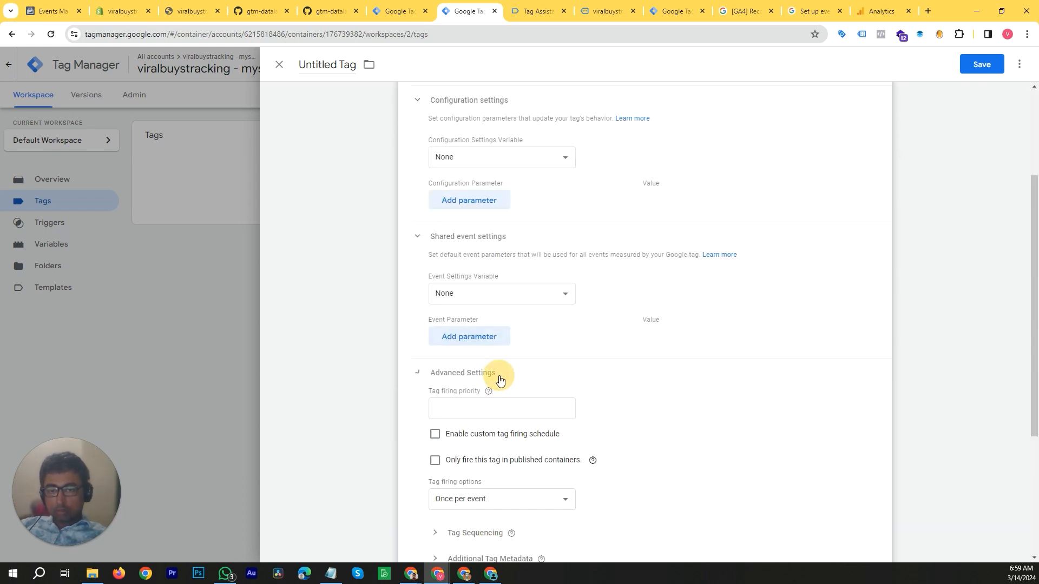
{"action": "scroll", "coordinate": [495, 364], "scroll_direction": "down", "scroll_amount": 4}
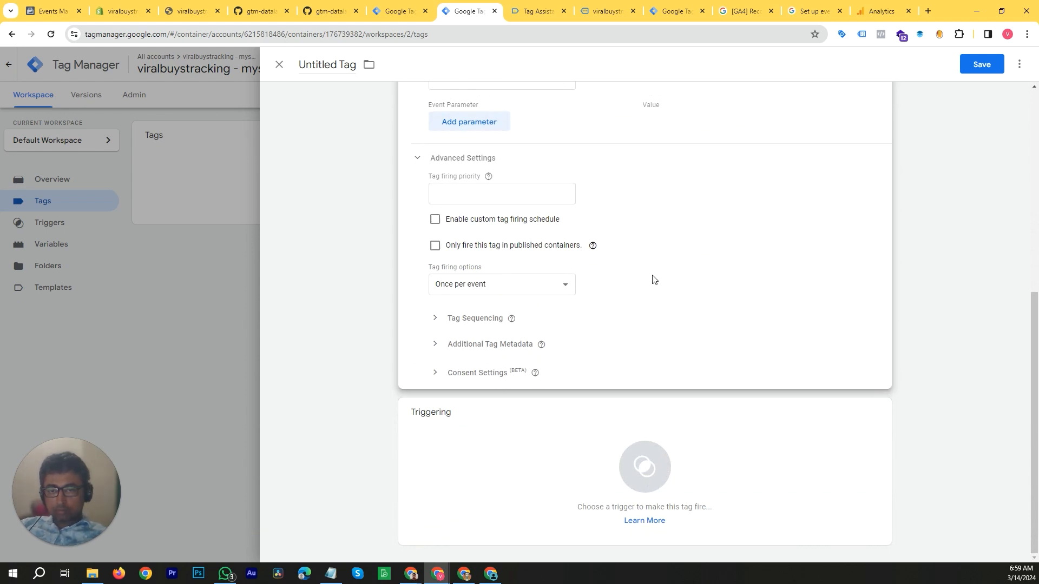
Set the Google tag to fire on the All Pages trigger and save it under the name "- GA4 Configuration".
{"action": "left_click", "coordinate": [733, 491]}
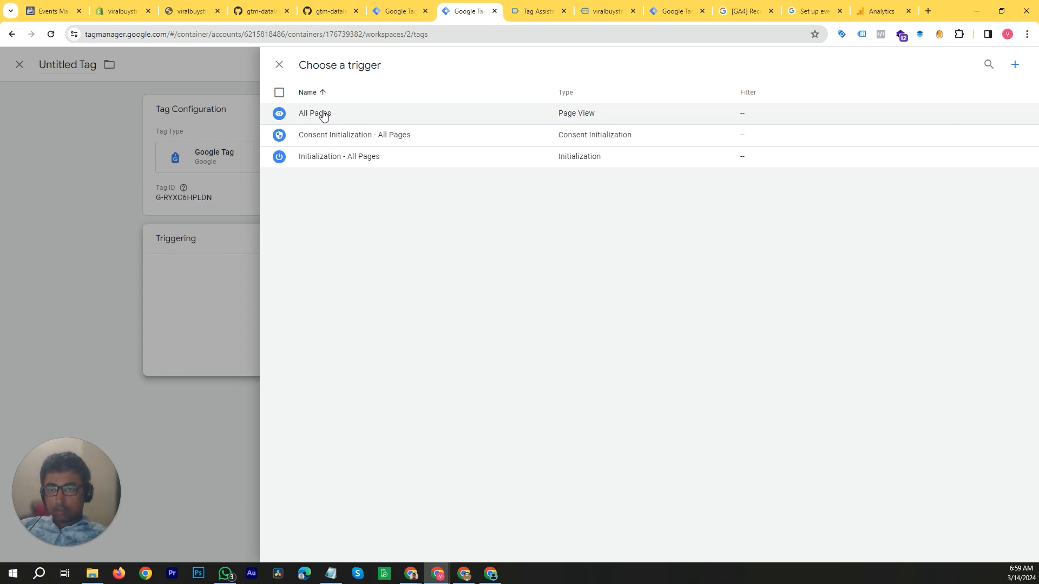
{"action": "left_click", "coordinate": [324, 116]}
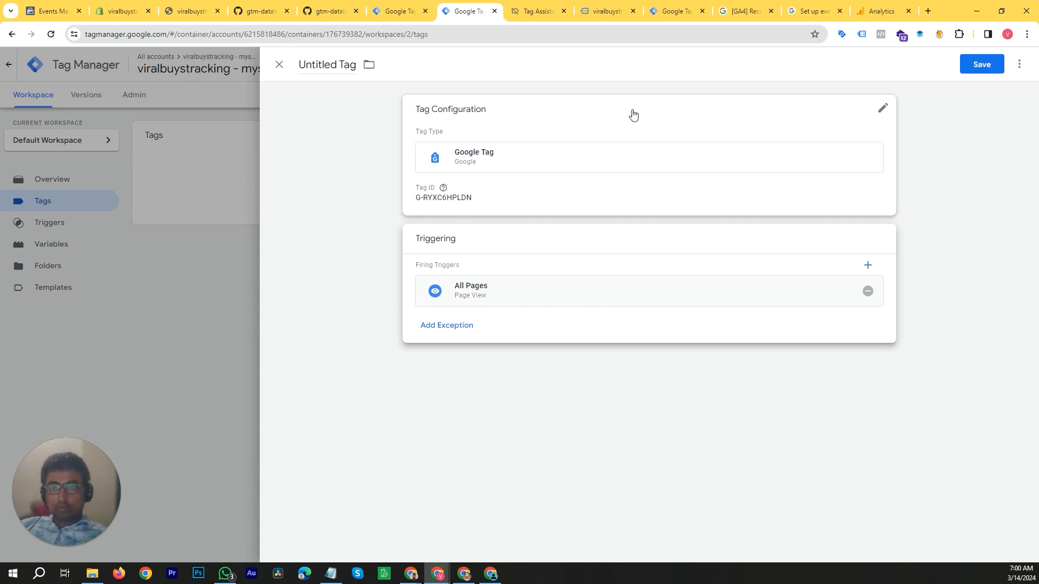
{"action": "double_click", "coordinate": [345, 64]}
{"action": "triple_click", "coordinate": [345, 65]}
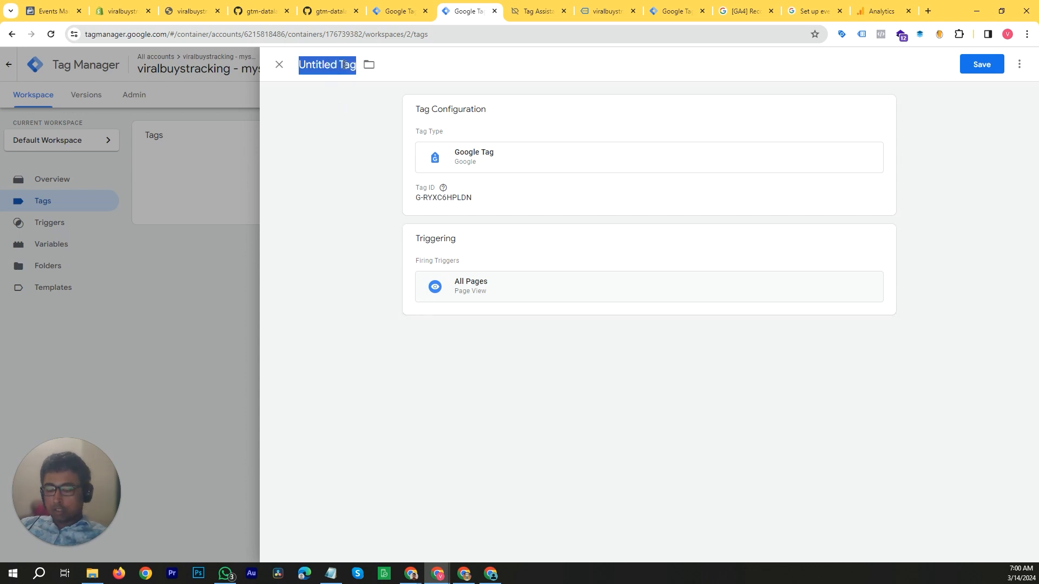
{"action": "type", "text": "- G"}
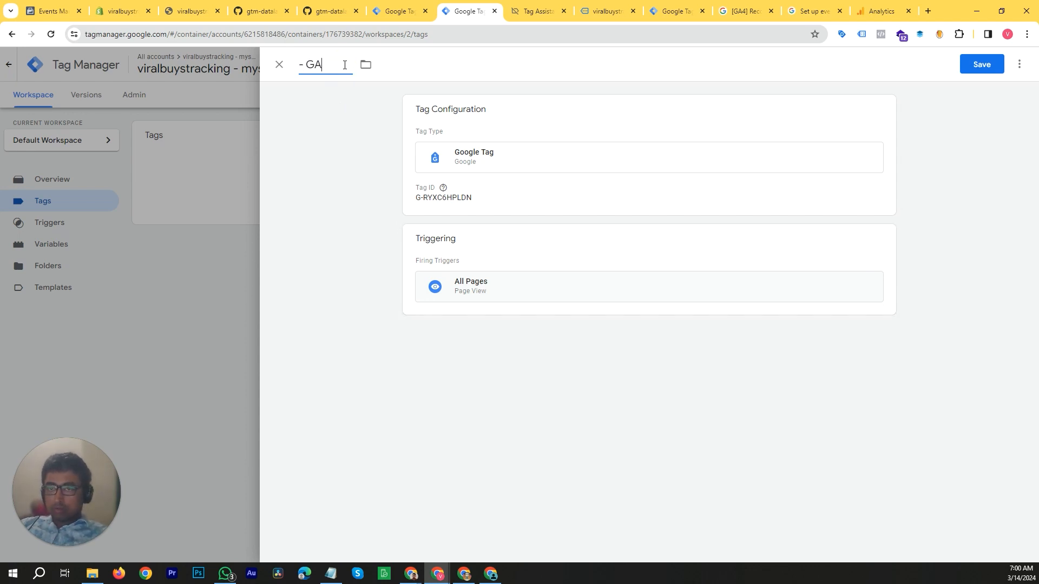
{"action": "type", "text": "A4"}
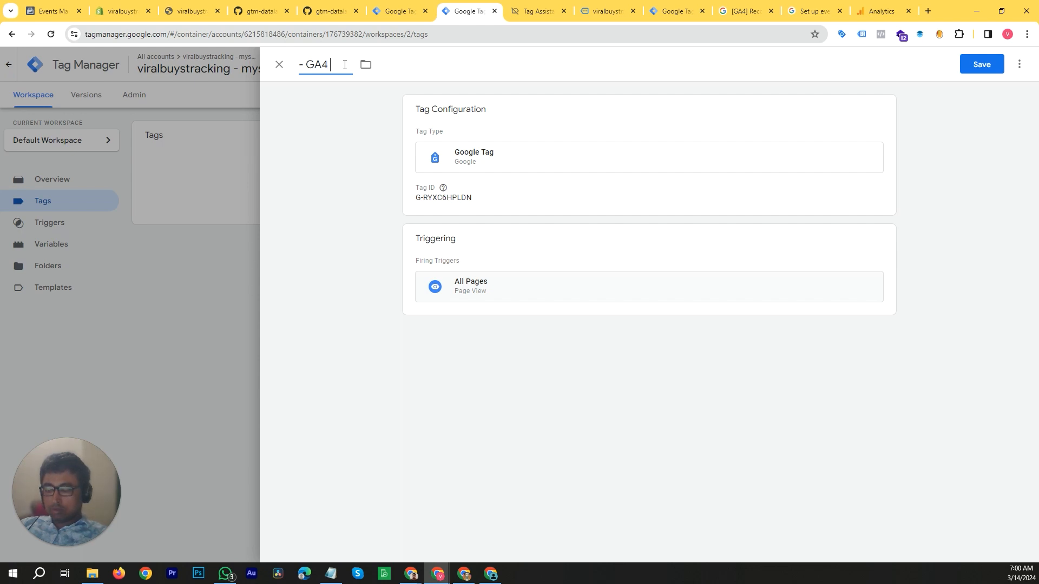
{"action": "type", "text": " Configuration"}
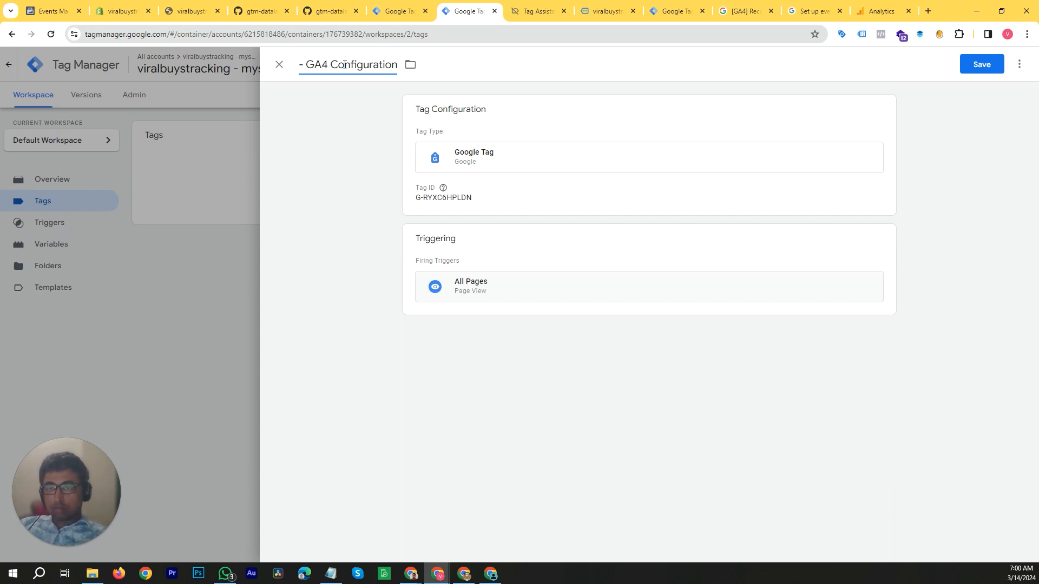
{"action": "left_click", "coordinate": [986, 64]}
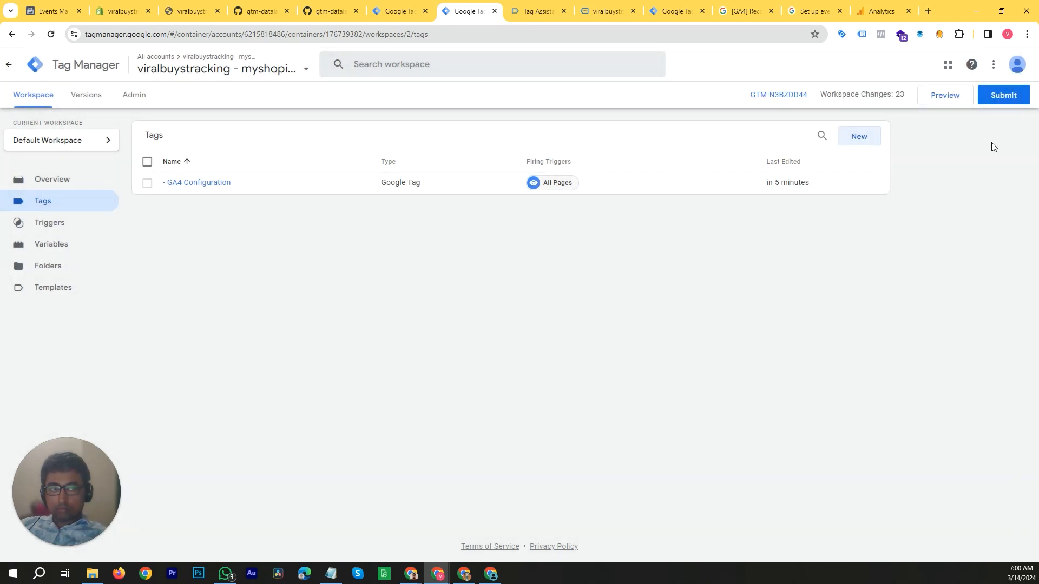
Start another new tag and open the Google Analytics group of tag types.
{"action": "left_click", "coordinate": [859, 138]}
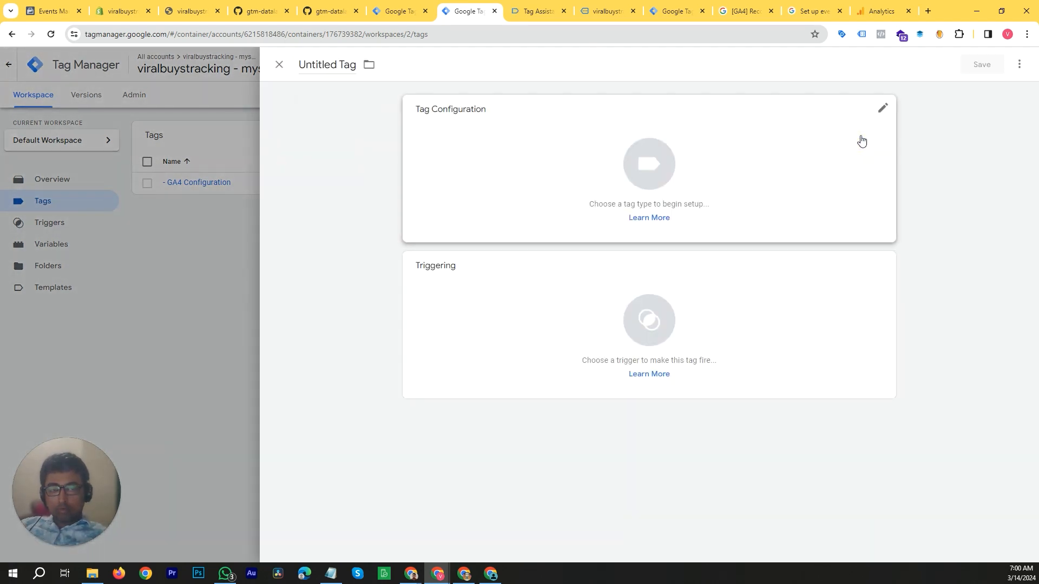
{"action": "left_click", "coordinate": [861, 140]}
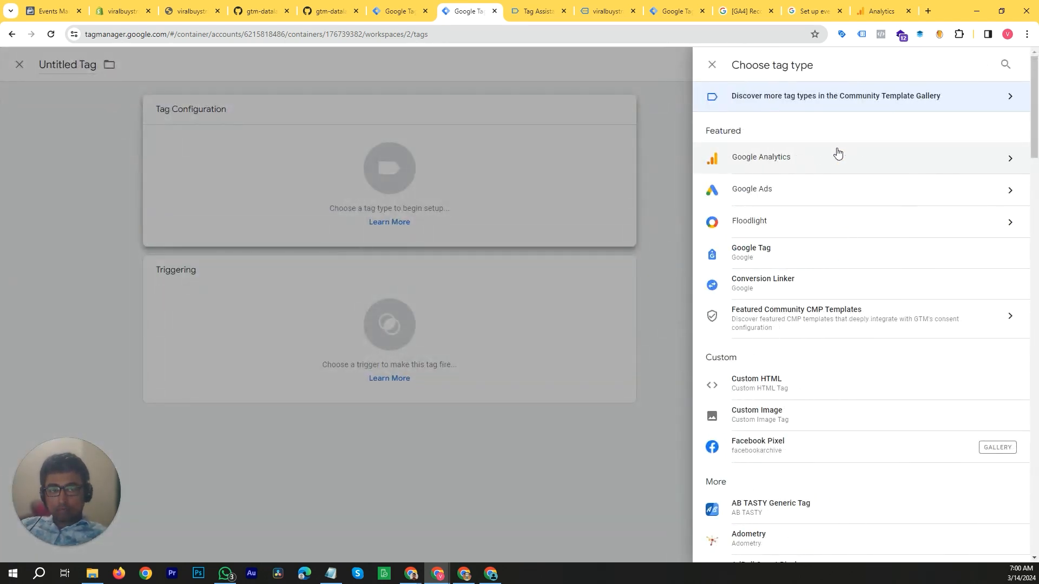
{"action": "left_click", "coordinate": [870, 165]}
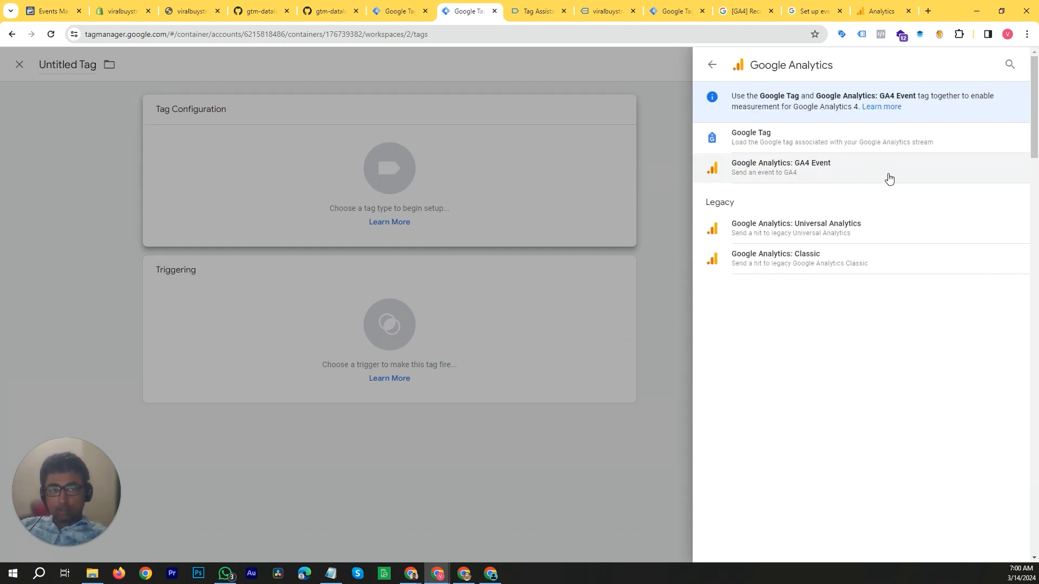
{"action": "left_click", "coordinate": [782, 136]}
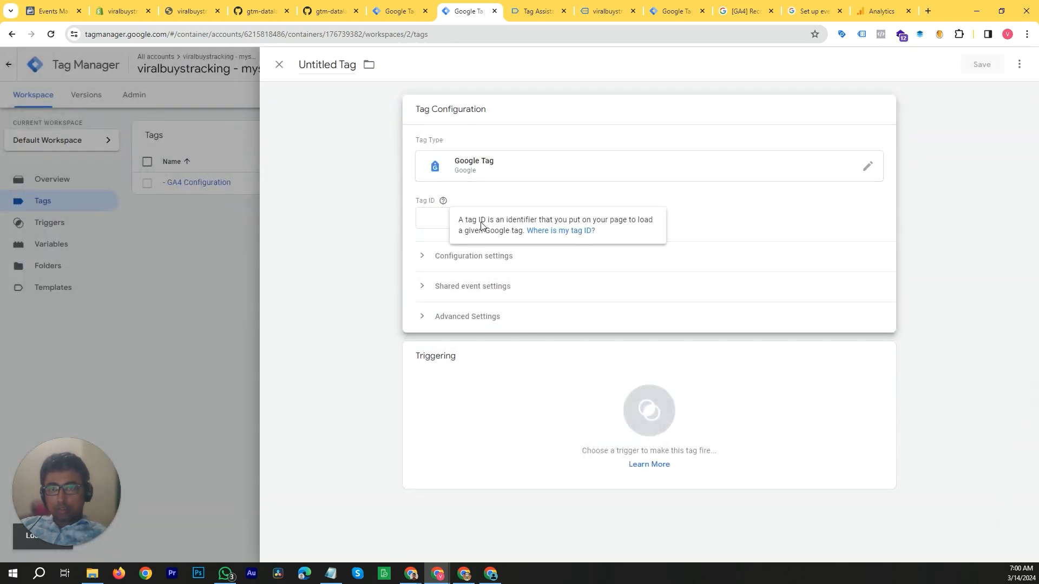
{"action": "left_click", "coordinate": [523, 261]}
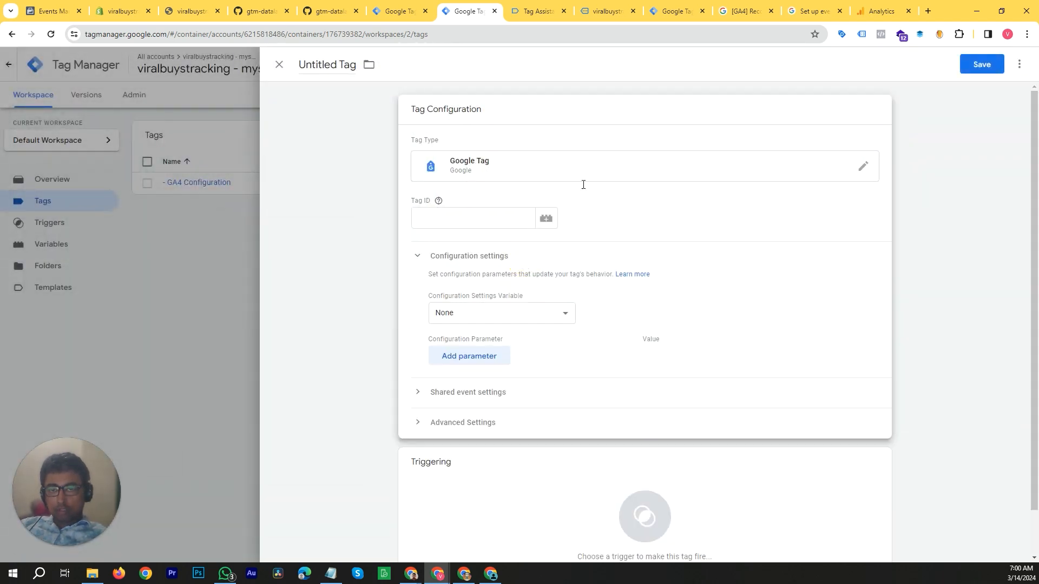
{"action": "left_click", "coordinate": [863, 166]}
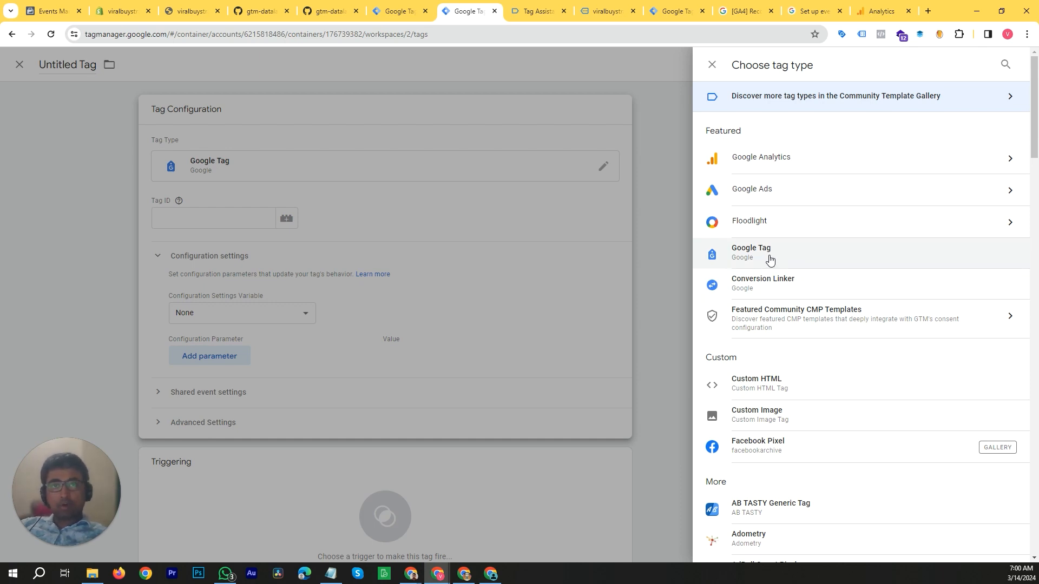
{"action": "left_click", "coordinate": [826, 164]}
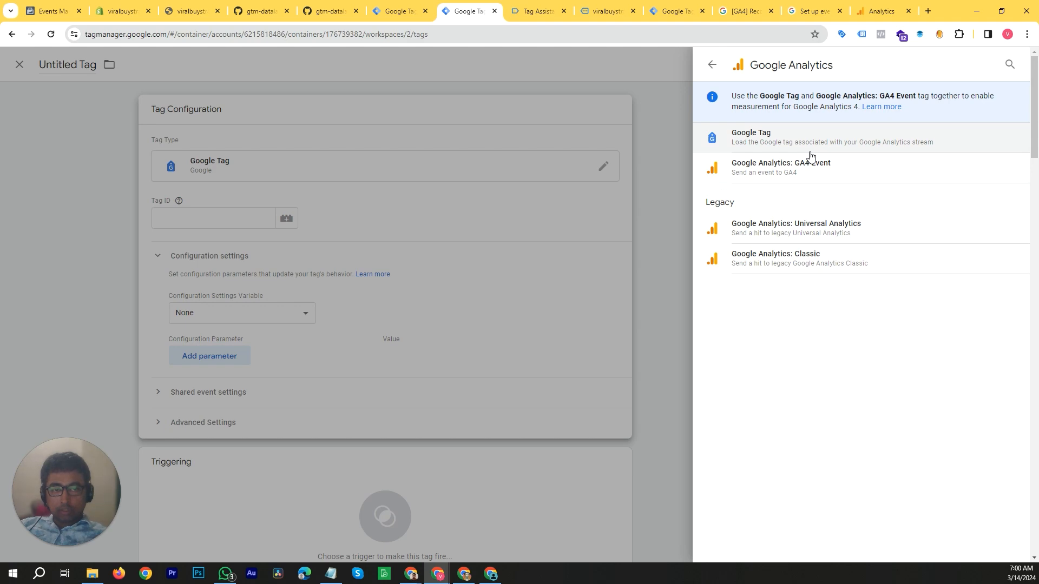
Make the tag a Google Analytics: GA4 Event with measurement ID G-RYXC6HPLDN, copied from the web stream details in Analytics.
{"action": "left_click", "coordinate": [823, 171]}
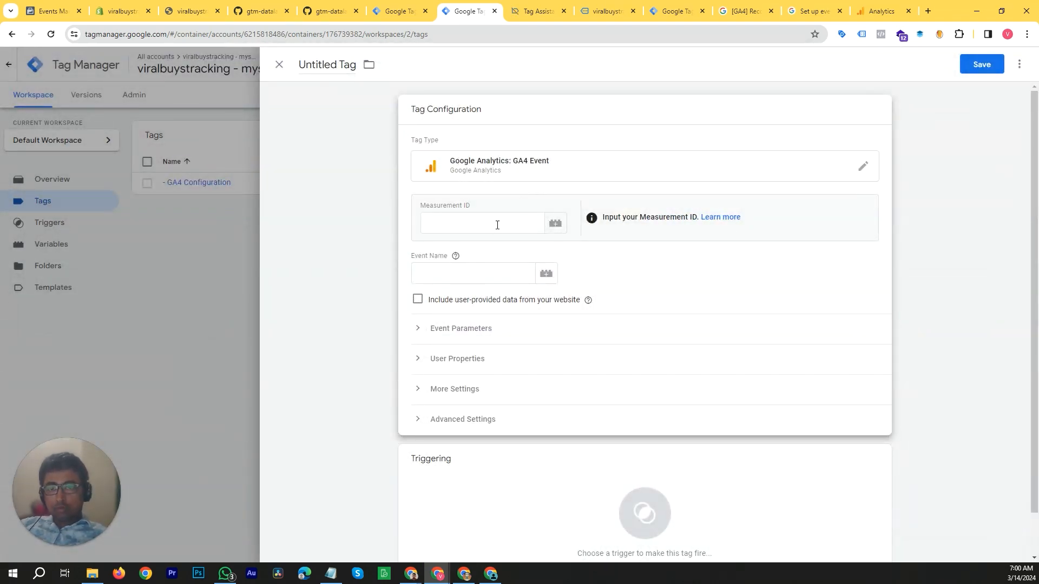
{"action": "left_click", "coordinate": [881, 11]}
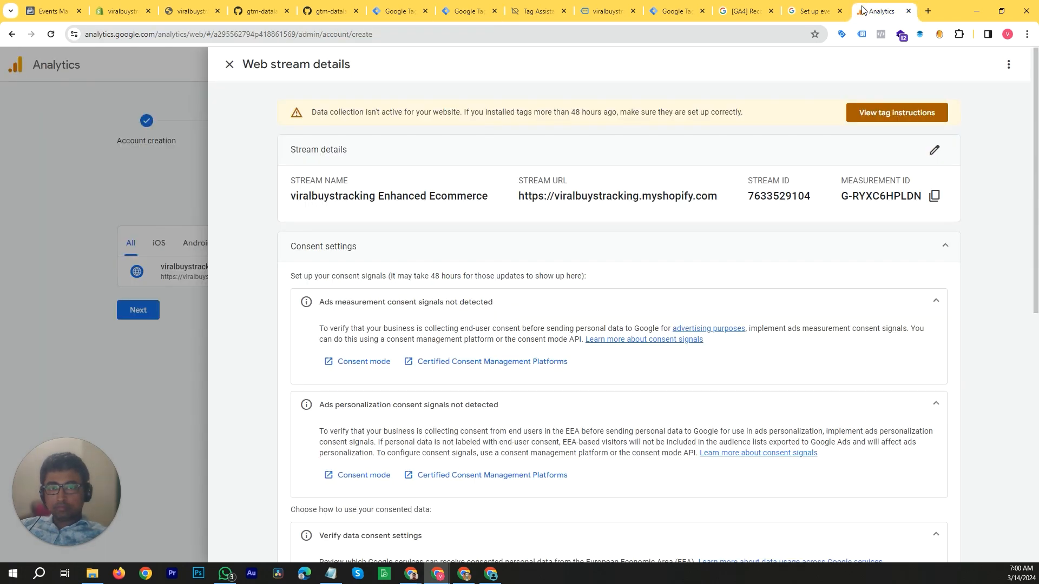
{"action": "left_click", "coordinate": [931, 208]}
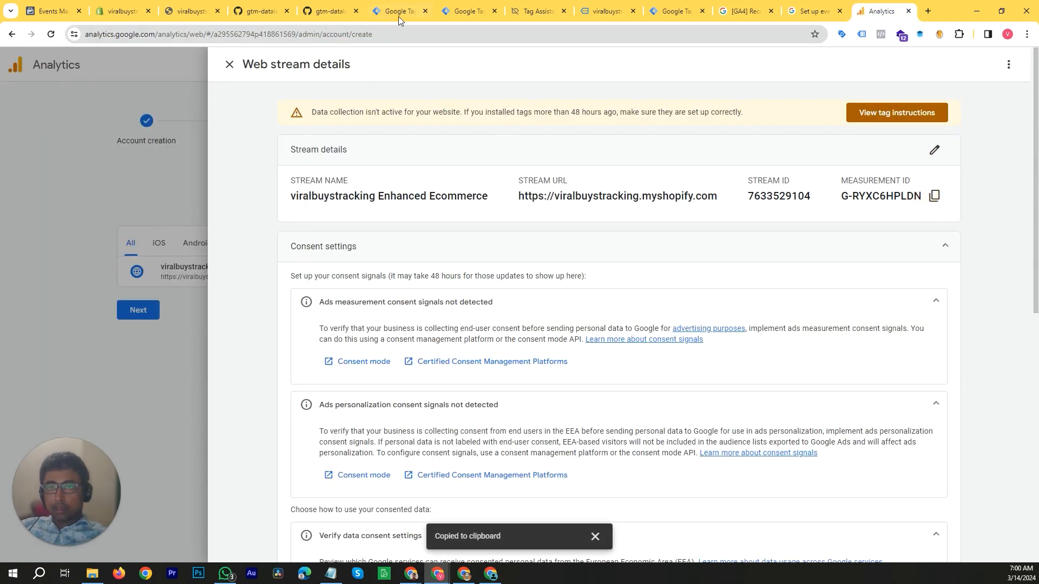
{"action": "left_click", "coordinate": [399, 16]}
{"action": "left_click", "coordinate": [466, 11]}
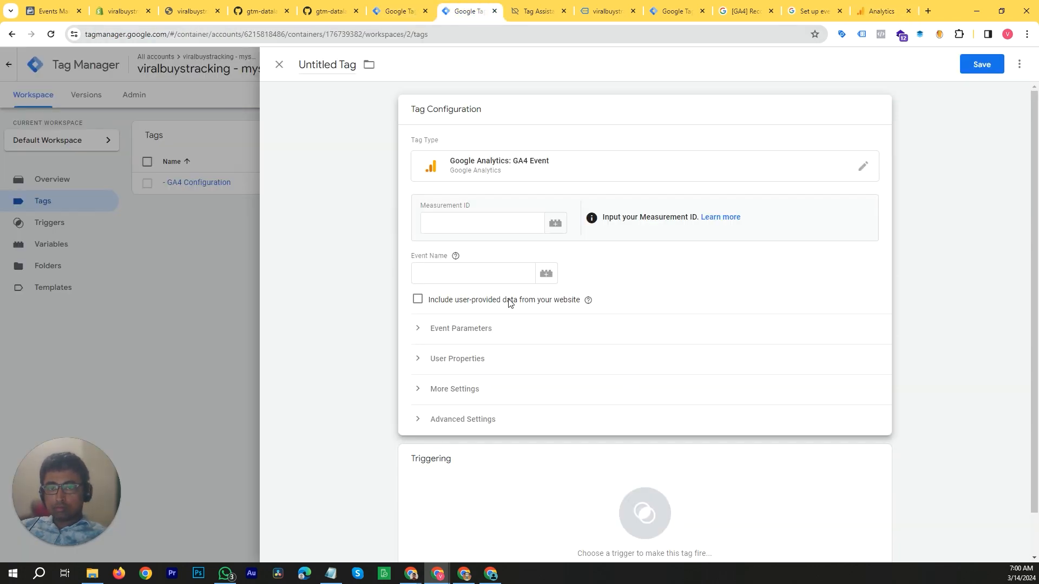
{"action": "left_click", "coordinate": [500, 227]}
{"action": "key", "text": "ctrl+v"}
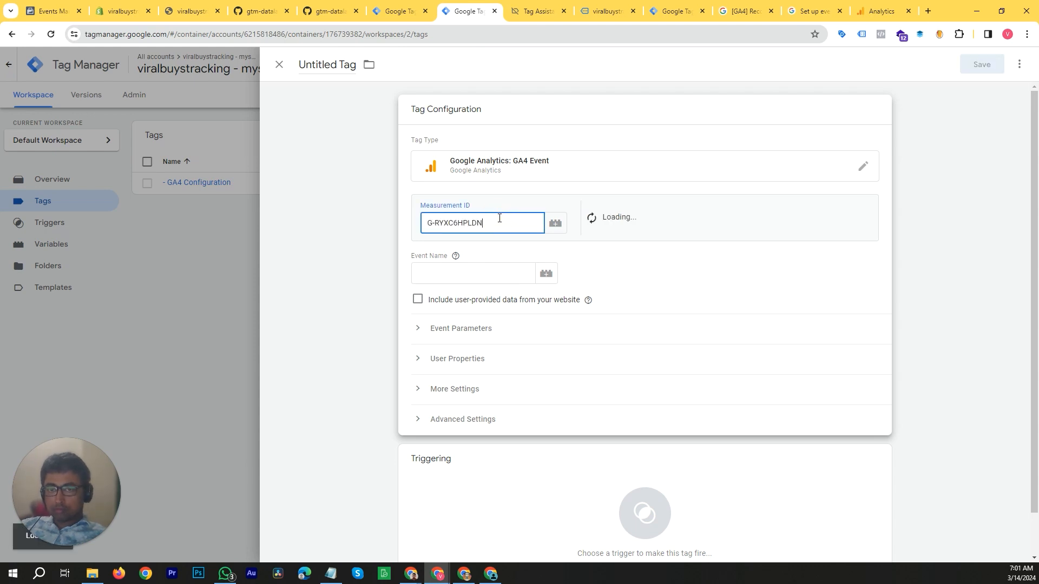
Set the GA4 event tag's event name to the built-in variable {{Event}}.
{"action": "left_click", "coordinate": [487, 276]}
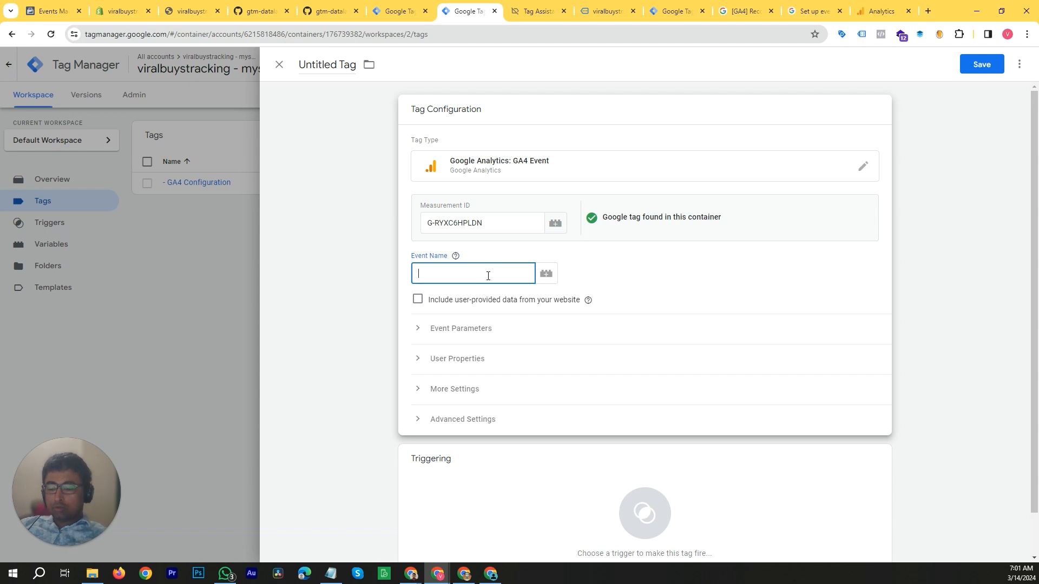
{"action": "type", "text": "{{ene"}
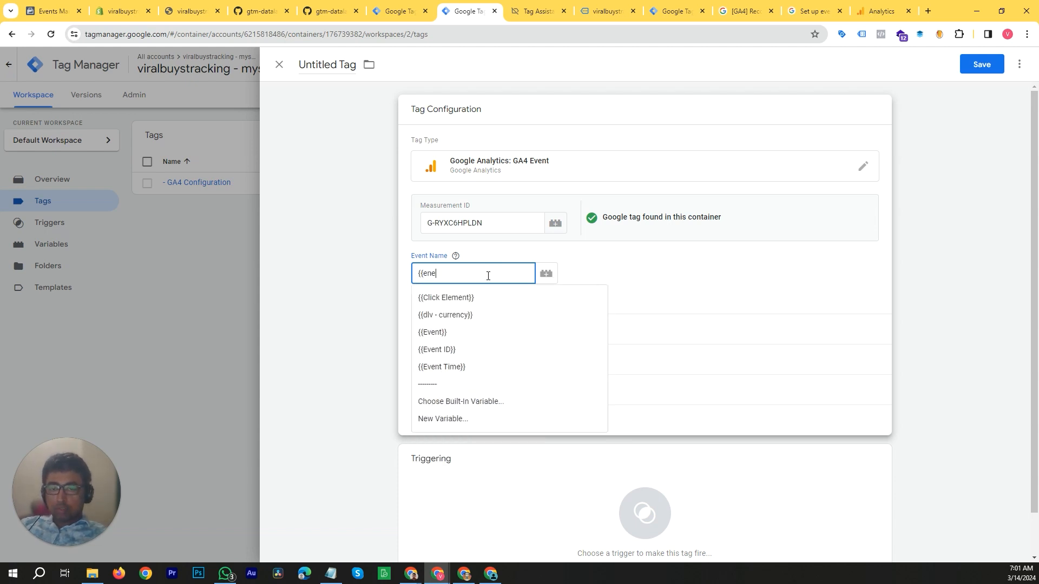
{"action": "key", "text": "BackSpace"}
{"action": "key", "text": "BackSpace"}
{"action": "type", "text": "ve"}
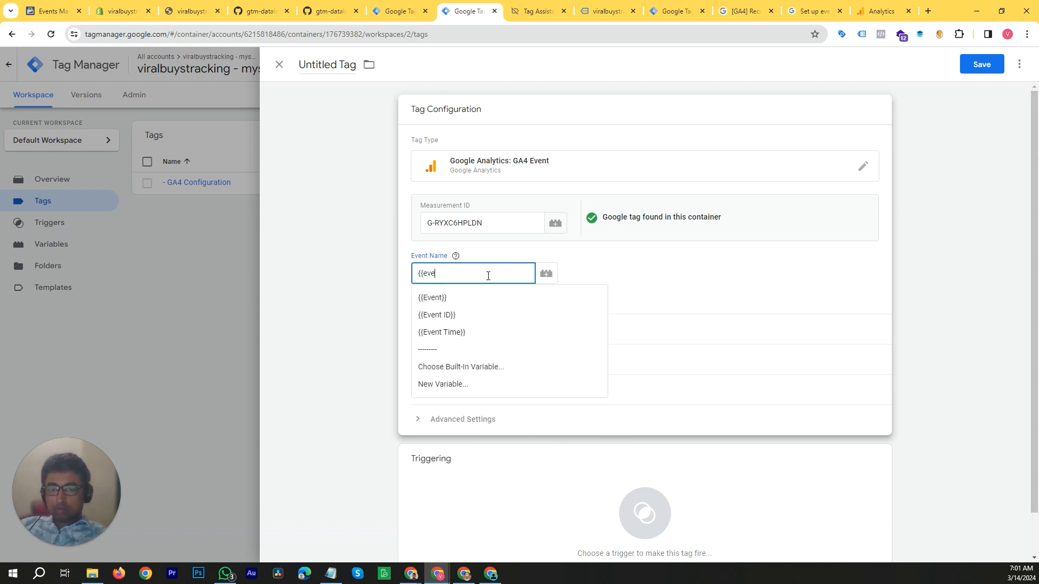
{"action": "left_click", "coordinate": [453, 297]}
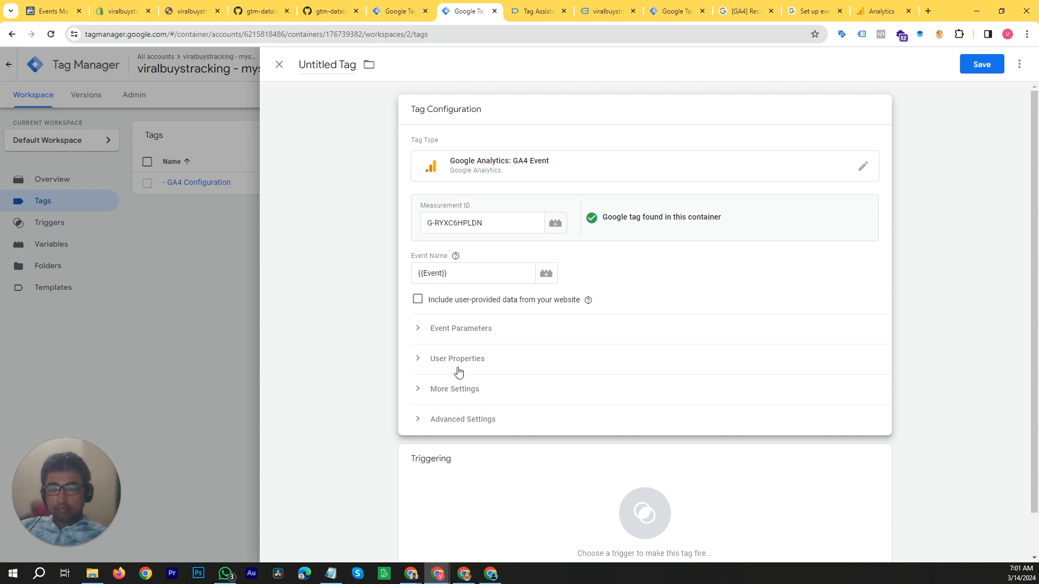
Expand the GA4 event tag's event parameters, user properties and more settings to reach the Ecommerce options.
{"action": "left_click", "coordinate": [418, 331]}
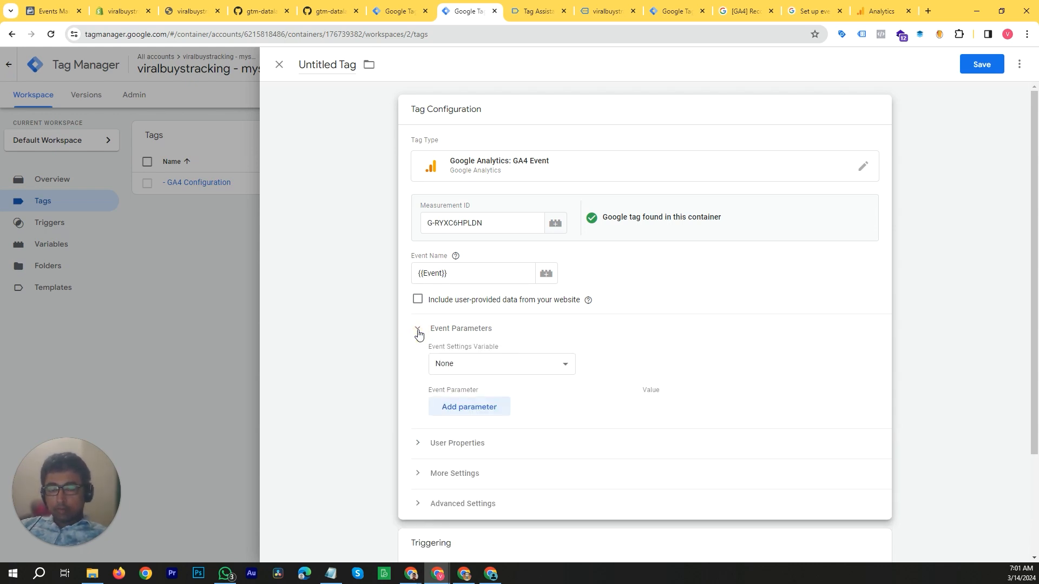
{"action": "scroll", "coordinate": [441, 367], "scroll_direction": "down", "scroll_amount": 3}
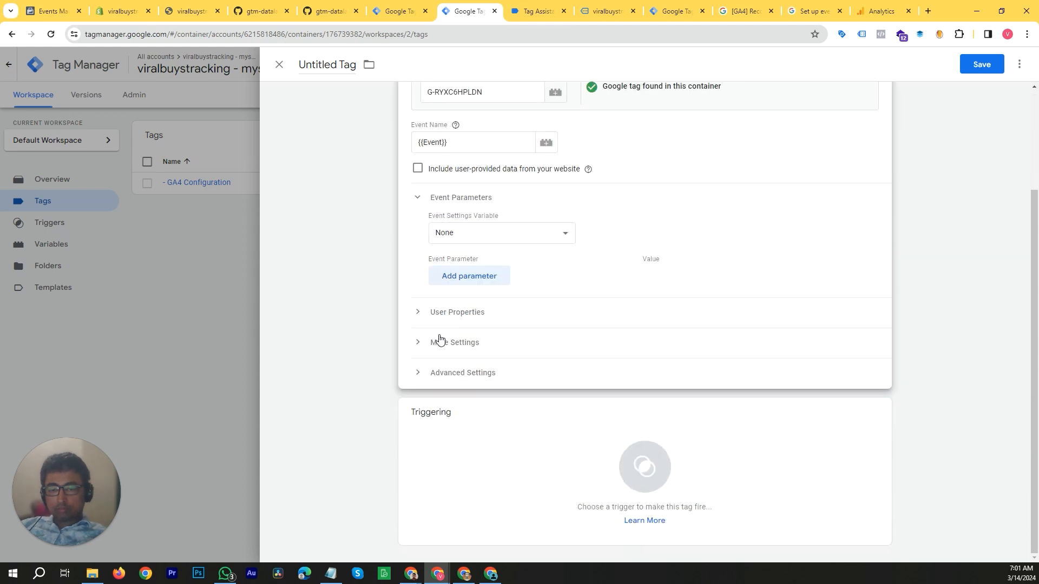
{"action": "left_click", "coordinate": [417, 318]}
{"action": "scroll", "coordinate": [426, 352], "scroll_direction": "down", "scroll_amount": 1}
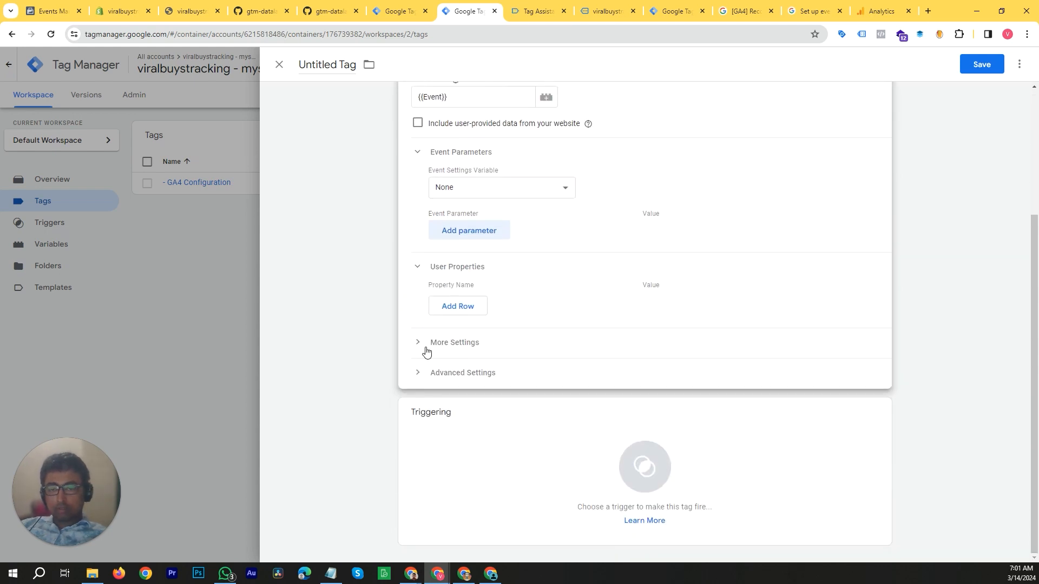
{"action": "left_click", "coordinate": [417, 342]}
{"action": "scroll", "coordinate": [417, 342], "scroll_direction": "down", "scroll_amount": 1}
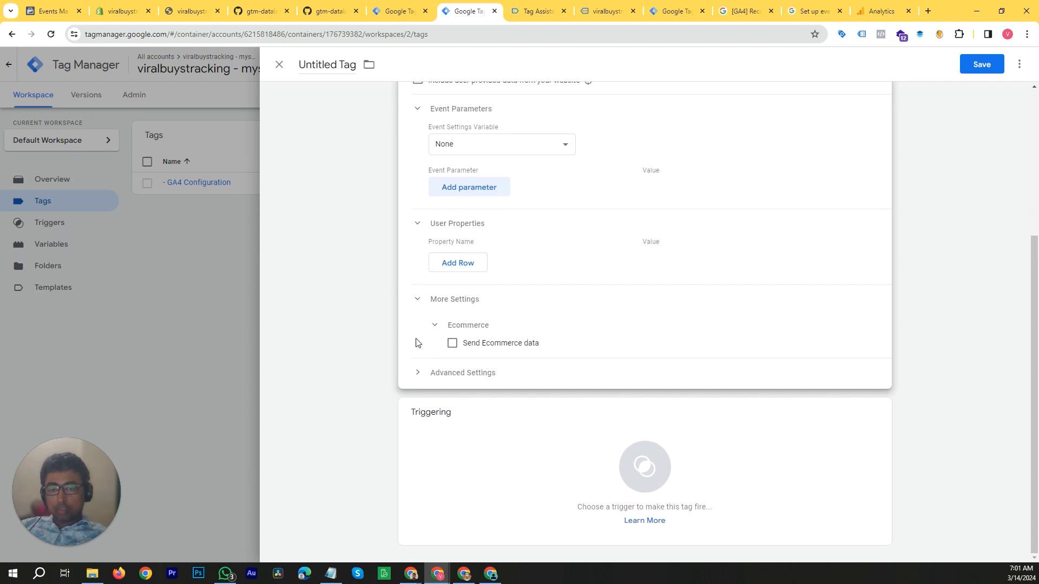
Enable sending ecommerce data from the Data Layer in the GA4 event tag and review its advanced settings.
{"action": "left_click", "coordinate": [452, 345]}
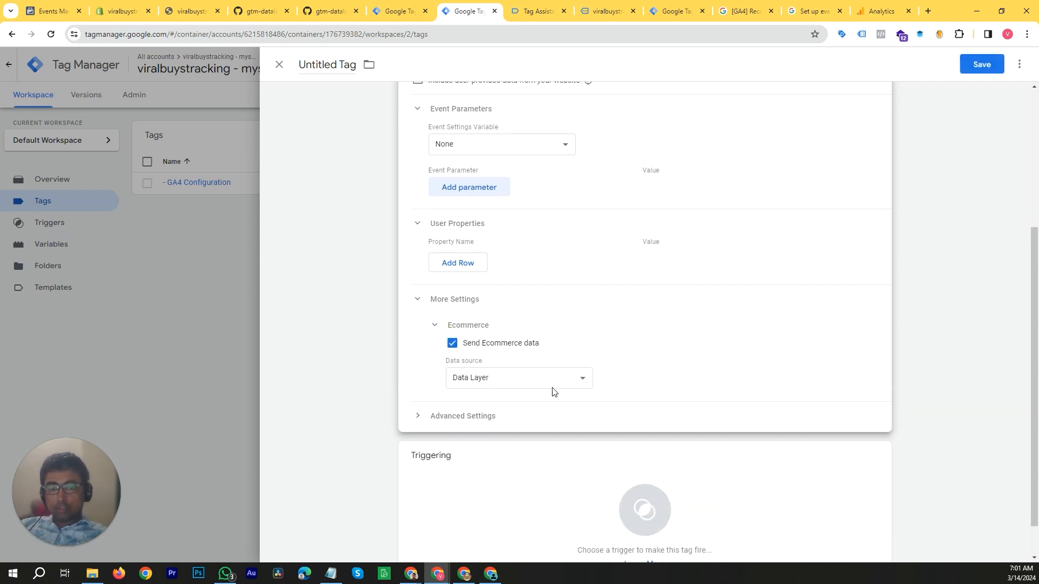
{"action": "left_click", "coordinate": [477, 416]}
{"action": "scroll", "coordinate": [481, 362], "scroll_direction": "down", "scroll_amount": 3}
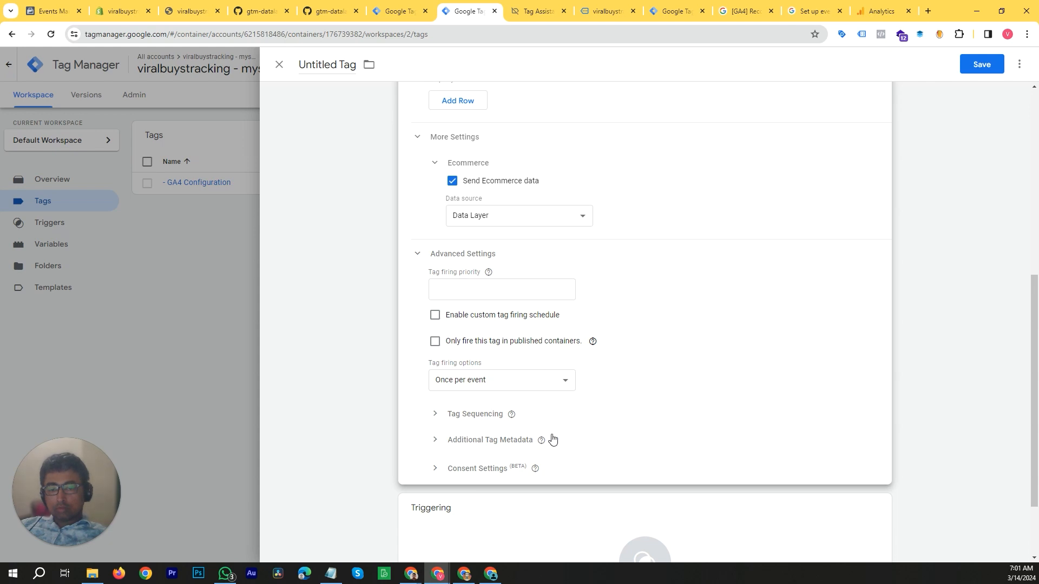
{"action": "scroll", "coordinate": [476, 434], "scroll_direction": "down", "scroll_amount": 2}
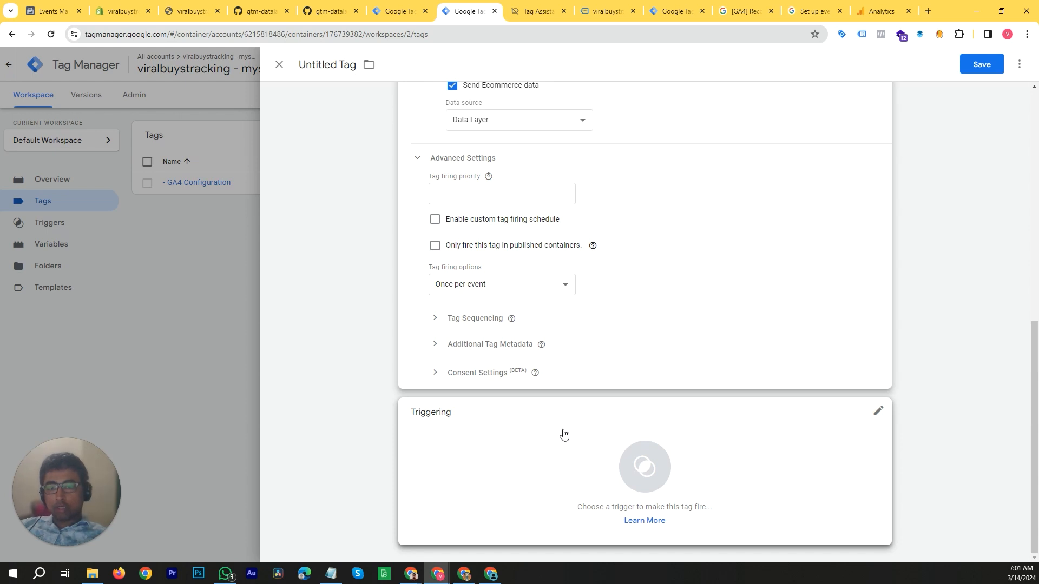
{"action": "scroll", "coordinate": [562, 433], "scroll_direction": "up", "scroll_amount": 5}
{"action": "scroll", "coordinate": [562, 433], "scroll_direction": "up", "scroll_amount": 4}
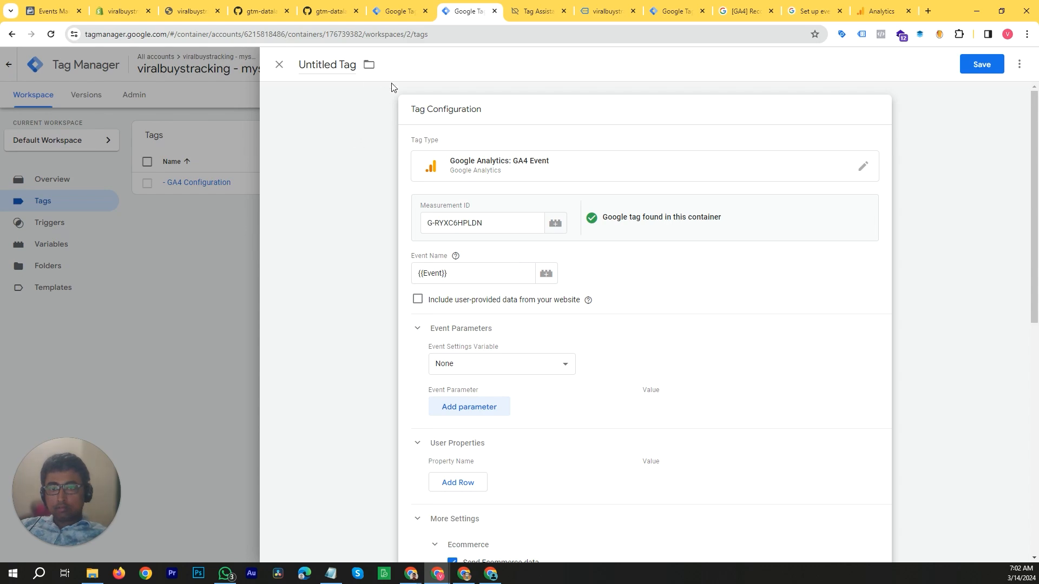
Assign the All Pages page view trigger to the GA4 event tag.
{"action": "scroll", "coordinate": [628, 384], "scroll_direction": "down", "scroll_amount": 8}
{"action": "left_click", "coordinate": [760, 450]}
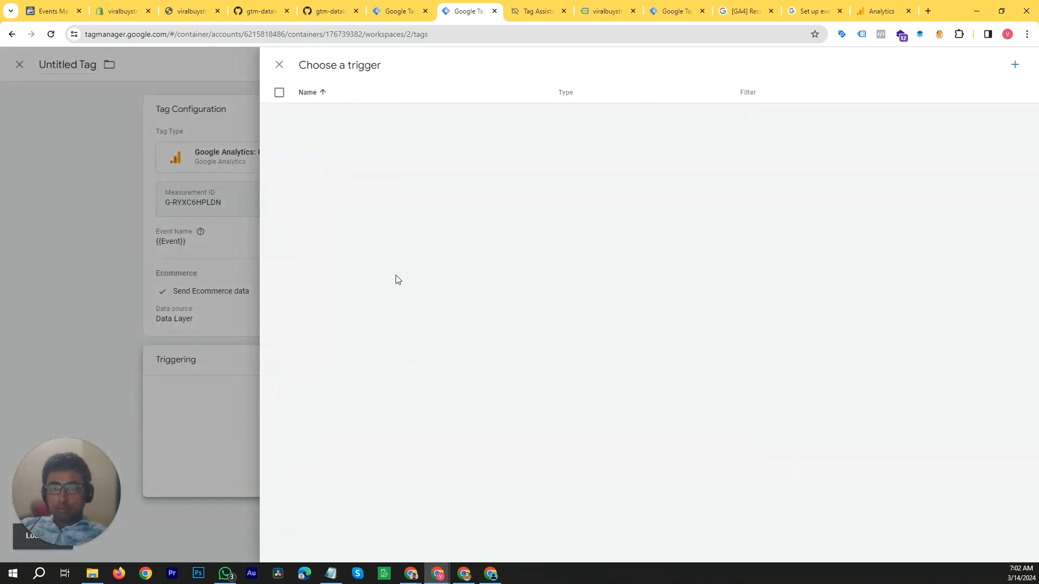
{"action": "left_click", "coordinate": [318, 111]}
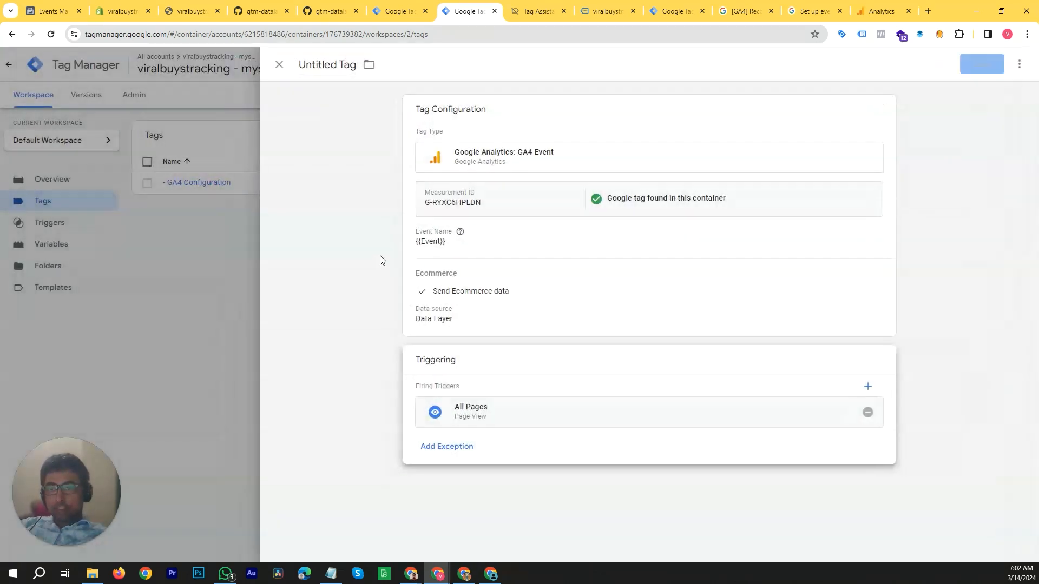
Name the tag "- GA4 Enhance Ecommerce" and save it.
{"action": "left_click", "coordinate": [337, 63]}
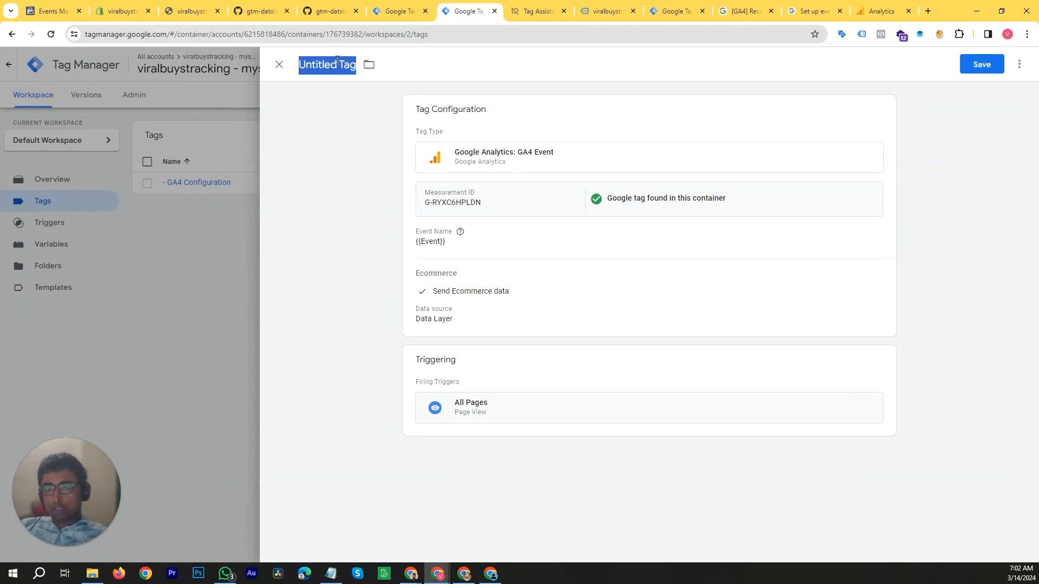
{"action": "type", "text": "- GA4"}
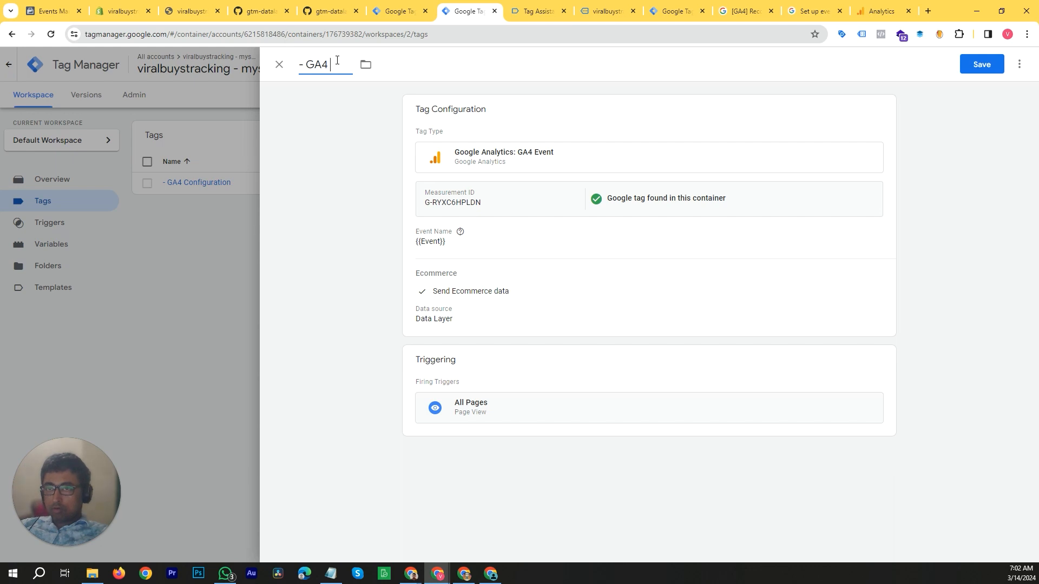
{"action": "type", "text": " Enhance Ecommerce"}
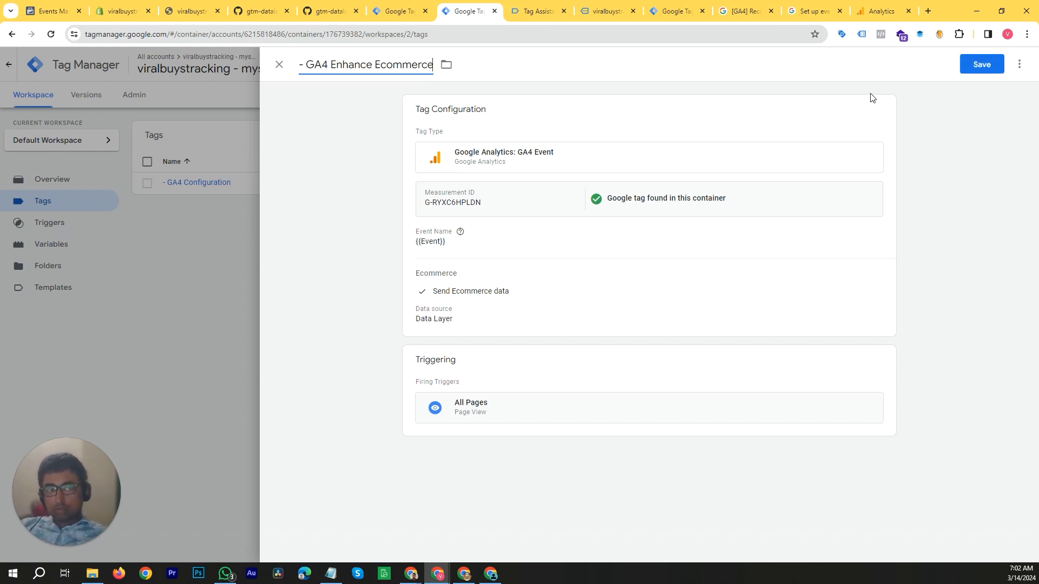
{"action": "left_click", "coordinate": [993, 64]}
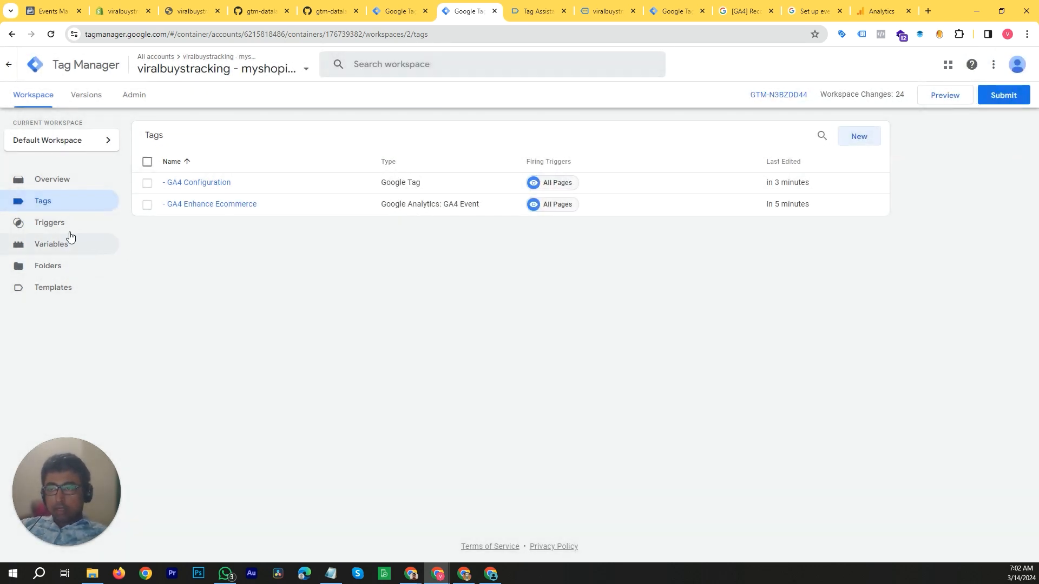
Start a new trigger in the container and choose Page View as its trigger type.
{"action": "left_click", "coordinate": [69, 224]}
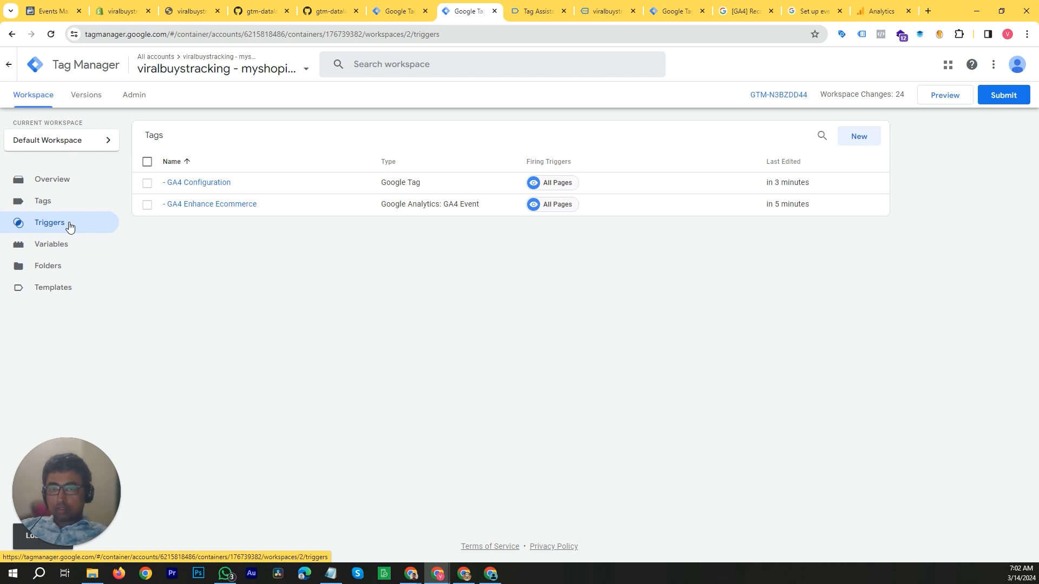
{"action": "left_click", "coordinate": [859, 139]}
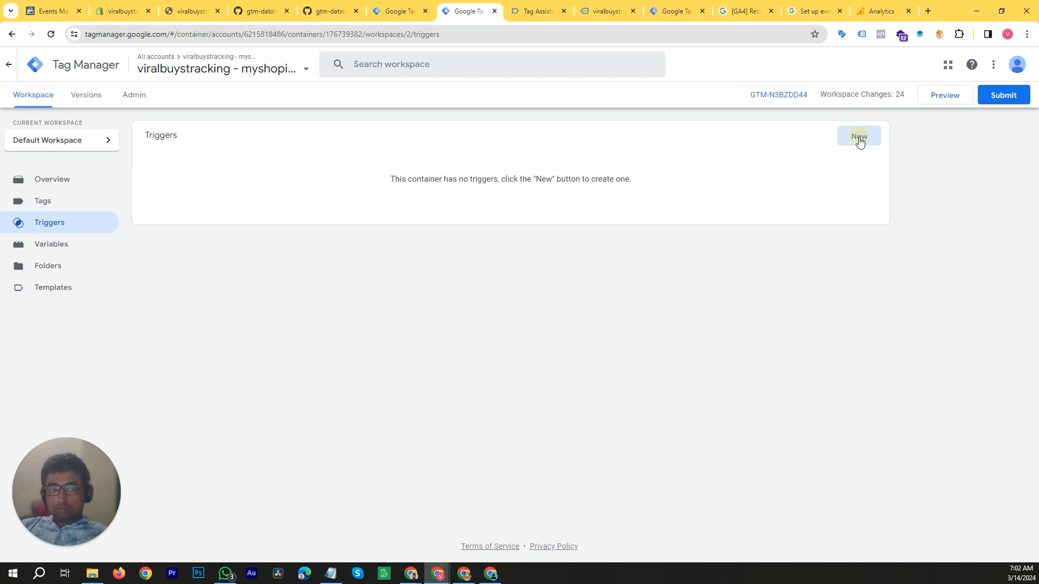
{"action": "left_click", "coordinate": [690, 160]}
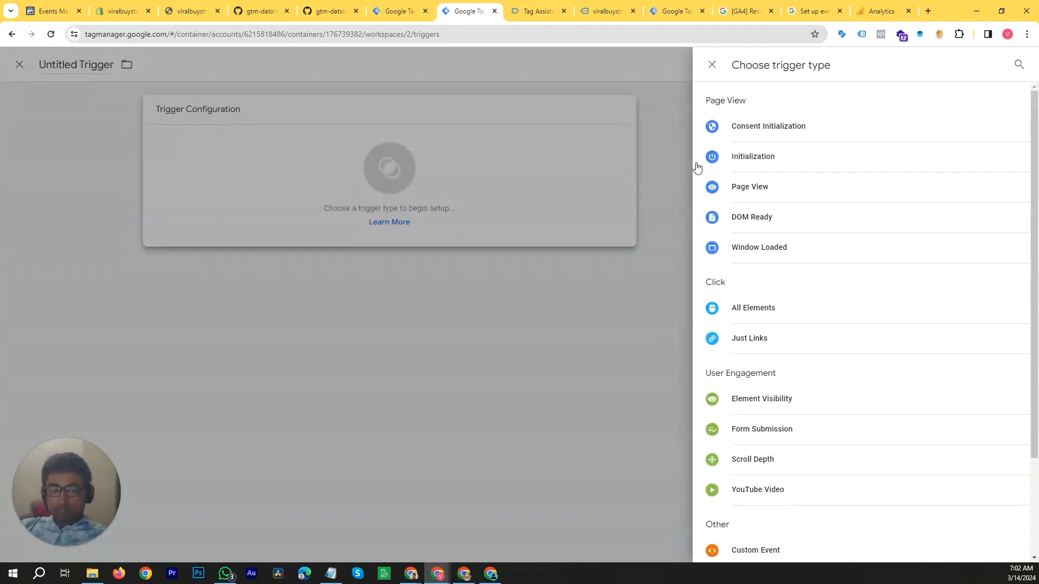
{"action": "scroll", "coordinate": [877, 383], "scroll_direction": "down", "scroll_amount": 3}
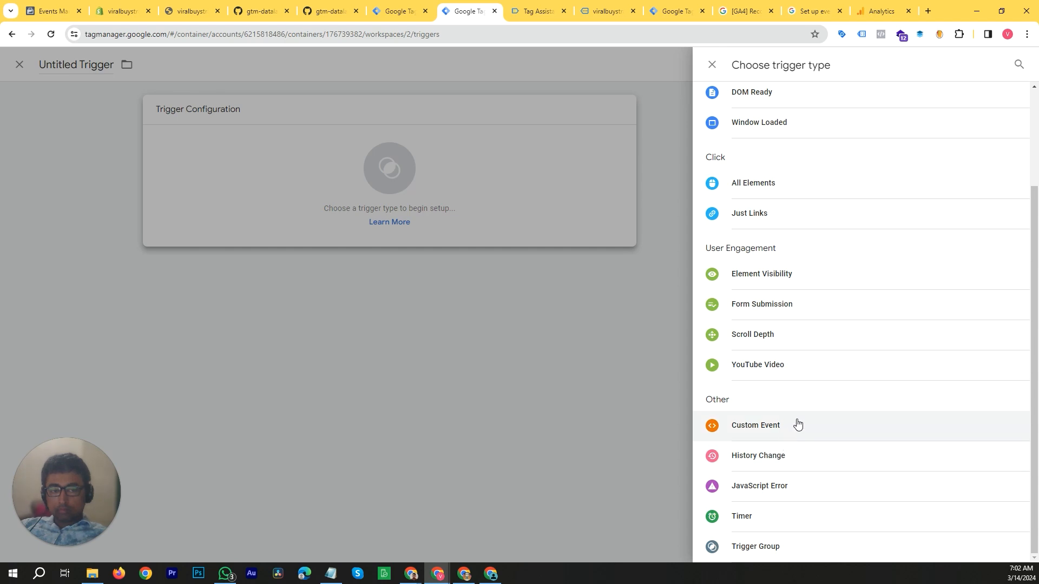
{"action": "scroll", "coordinate": [782, 432], "scroll_direction": "up", "scroll_amount": 3}
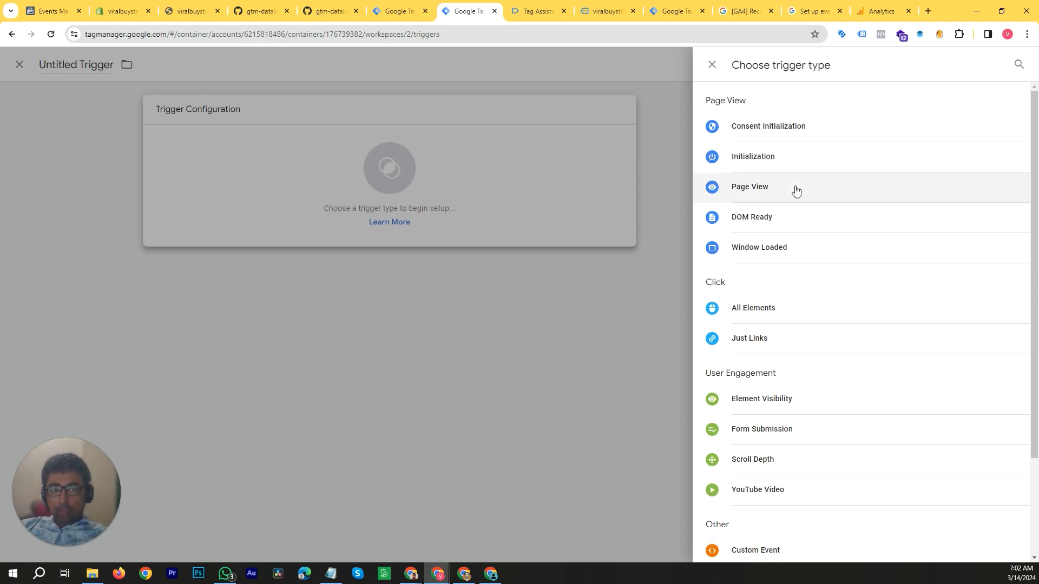
{"action": "left_click", "coordinate": [795, 190]}
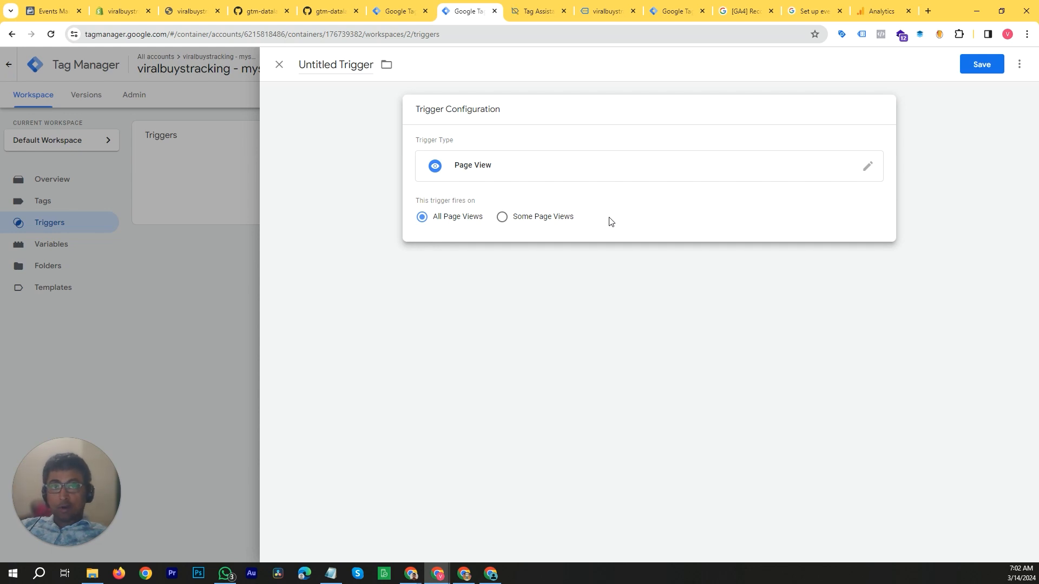
Limit the trigger to some page views, with a condition based on Page URL contains.
{"action": "left_click", "coordinate": [538, 218]}
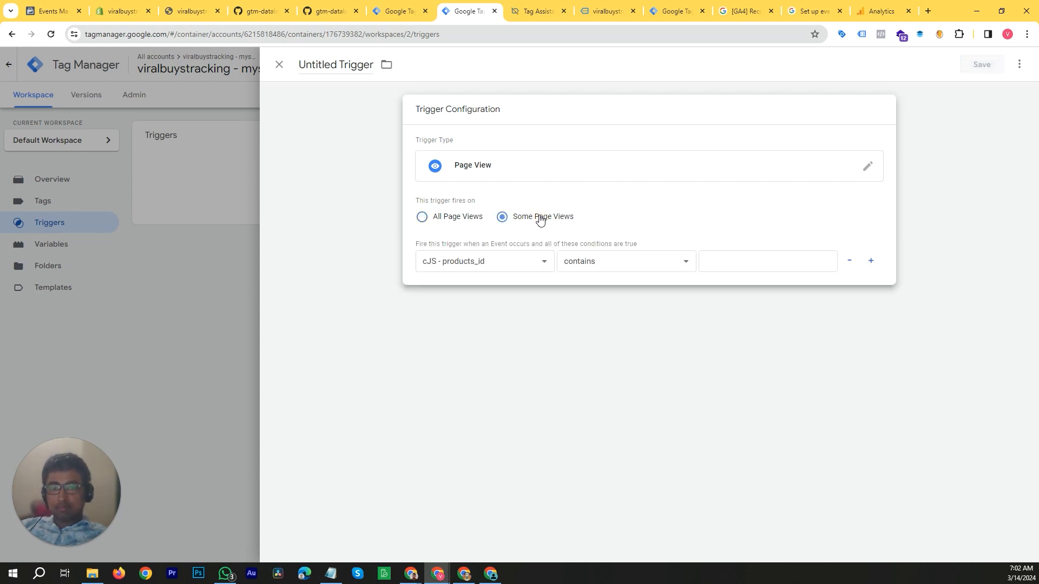
{"action": "left_click", "coordinate": [544, 261]}
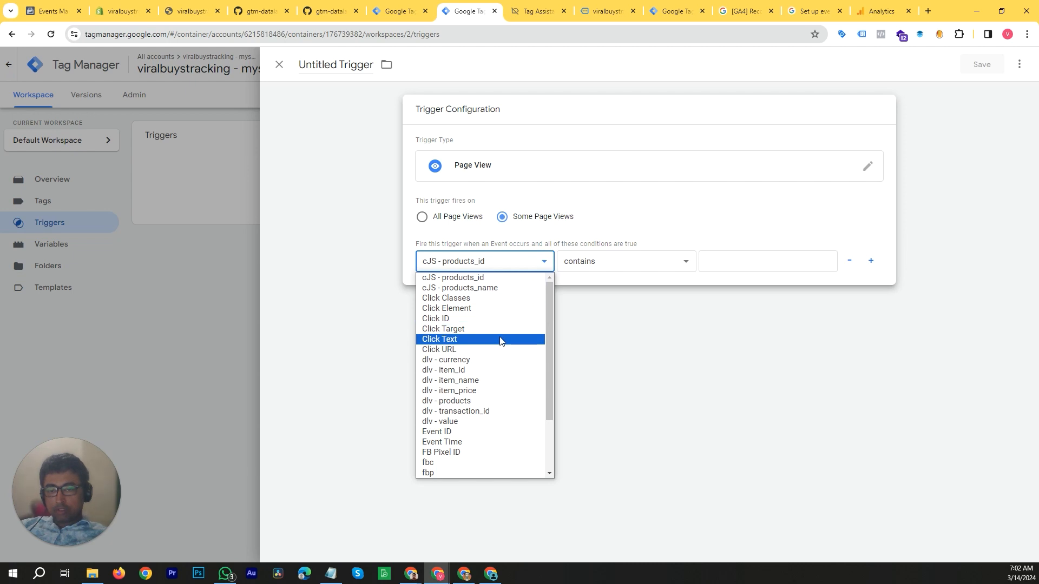
{"action": "scroll", "coordinate": [512, 354], "scroll_direction": "down", "scroll_amount": 2}
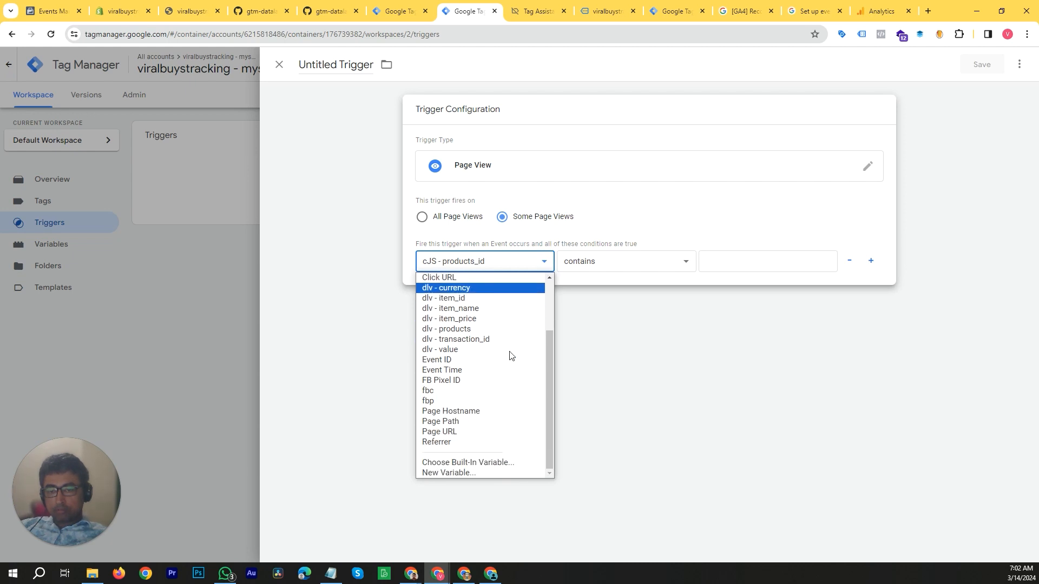
{"action": "left_click", "coordinate": [498, 432]}
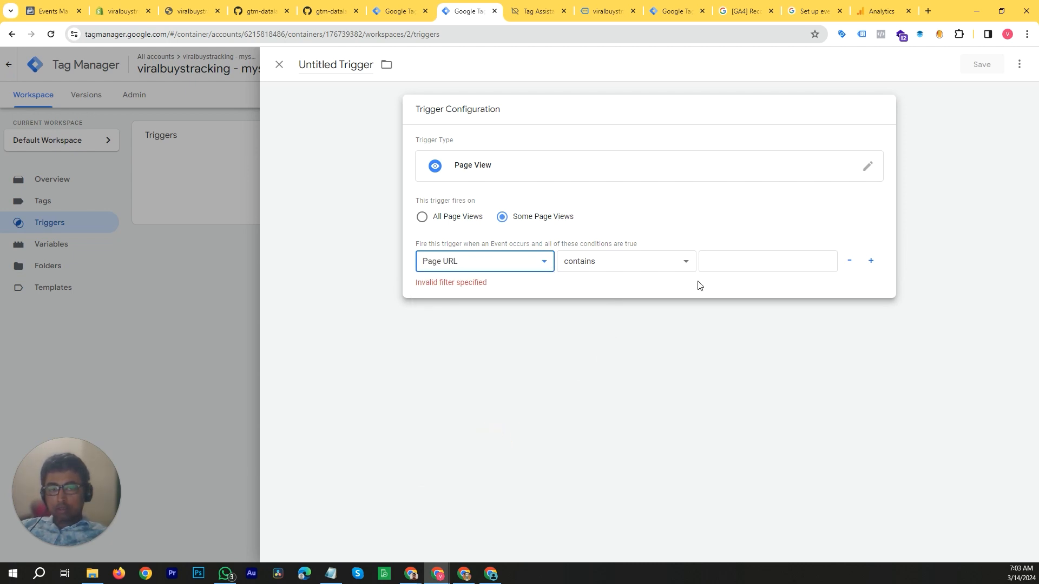
{"action": "left_click", "coordinate": [766, 260]}
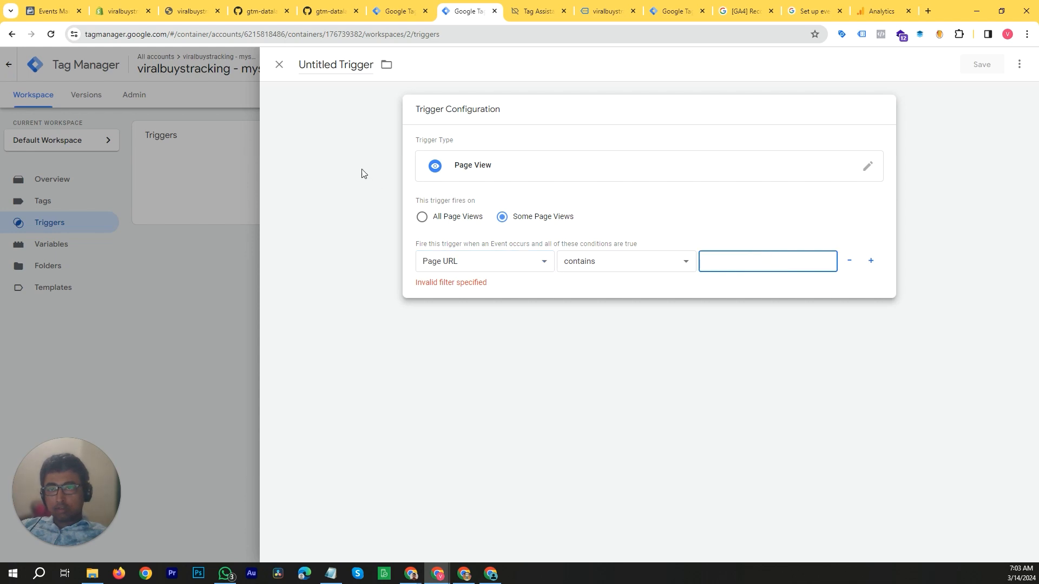
Look up the URL path of the Black Leather Bag page in the store preview and set the trigger's condition value to "products".
{"action": "left_click", "coordinate": [122, 11]}
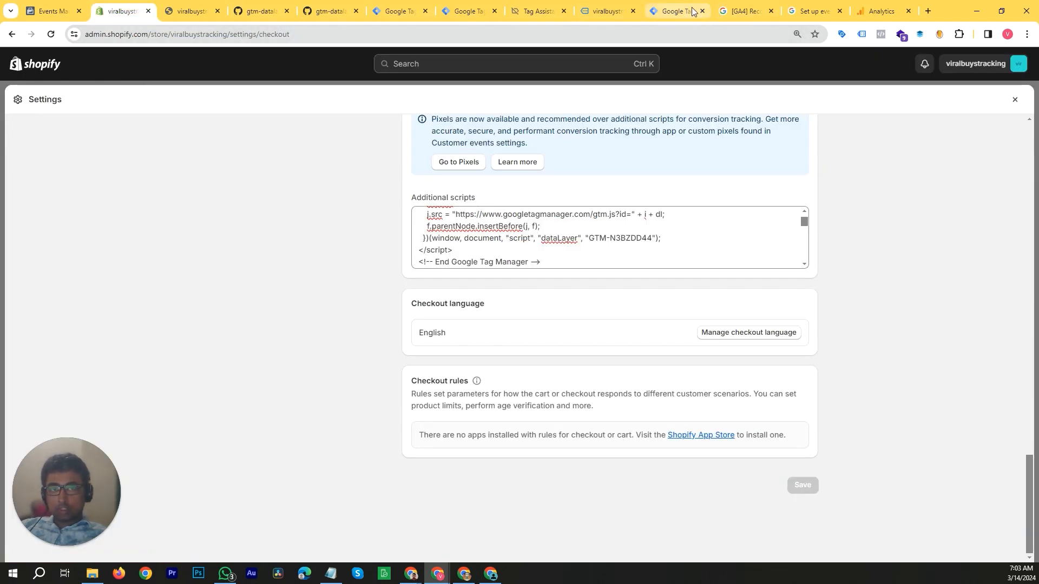
{"action": "scroll", "coordinate": [425, 268], "scroll_direction": "down", "scroll_amount": 4}
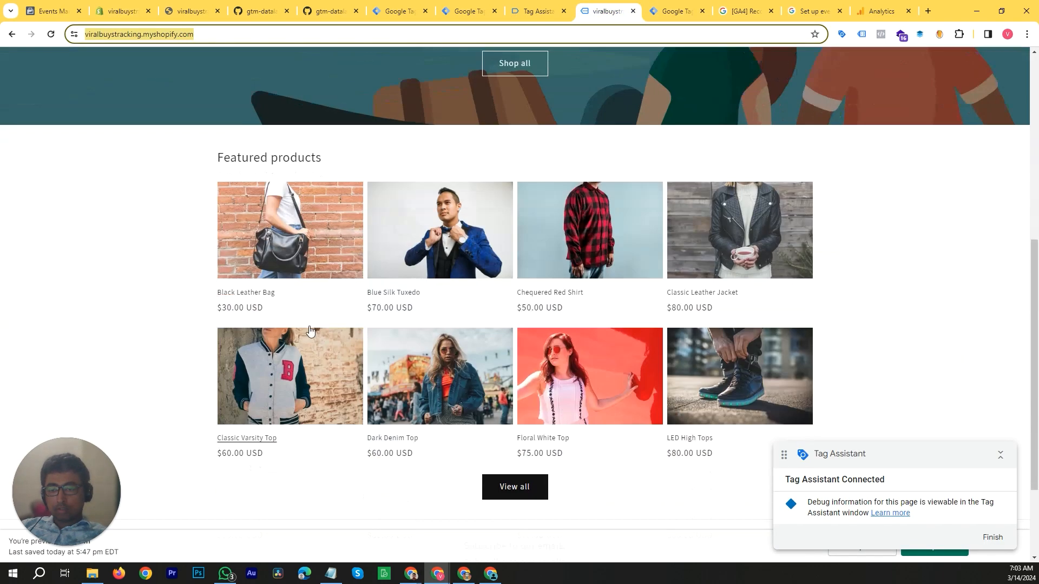
{"action": "left_click", "coordinate": [253, 238]}
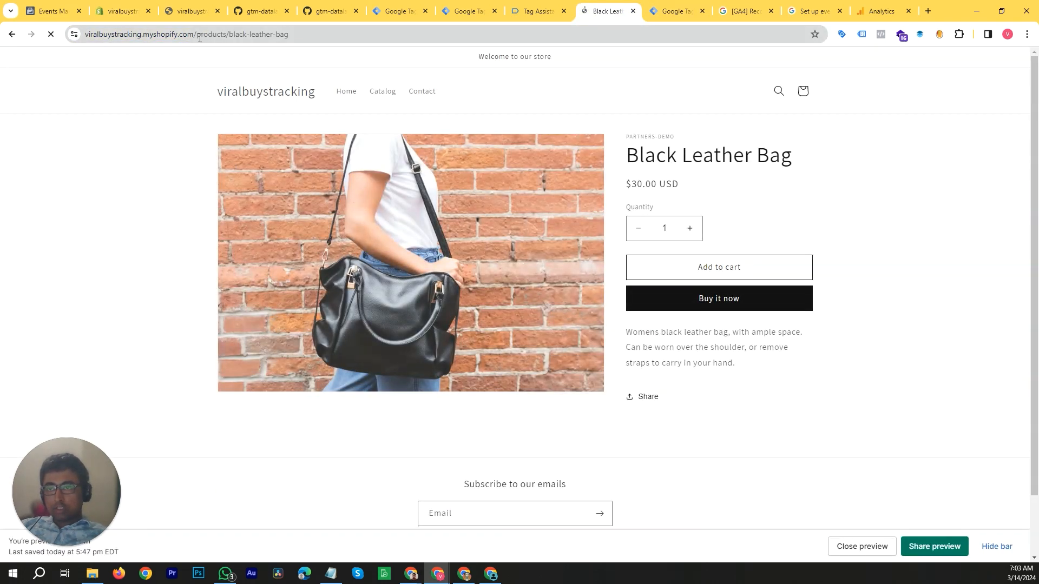
{"action": "left_click", "coordinate": [201, 34]}
{"action": "left_click", "coordinate": [217, 35]}
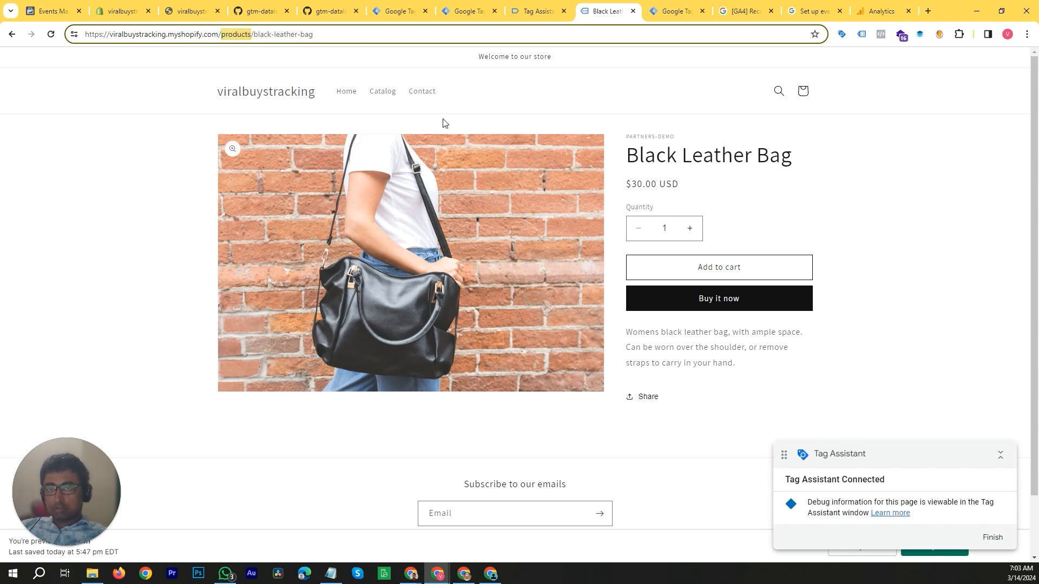
{"action": "left_click", "coordinate": [465, 10]}
{"action": "type", "text": "products"}
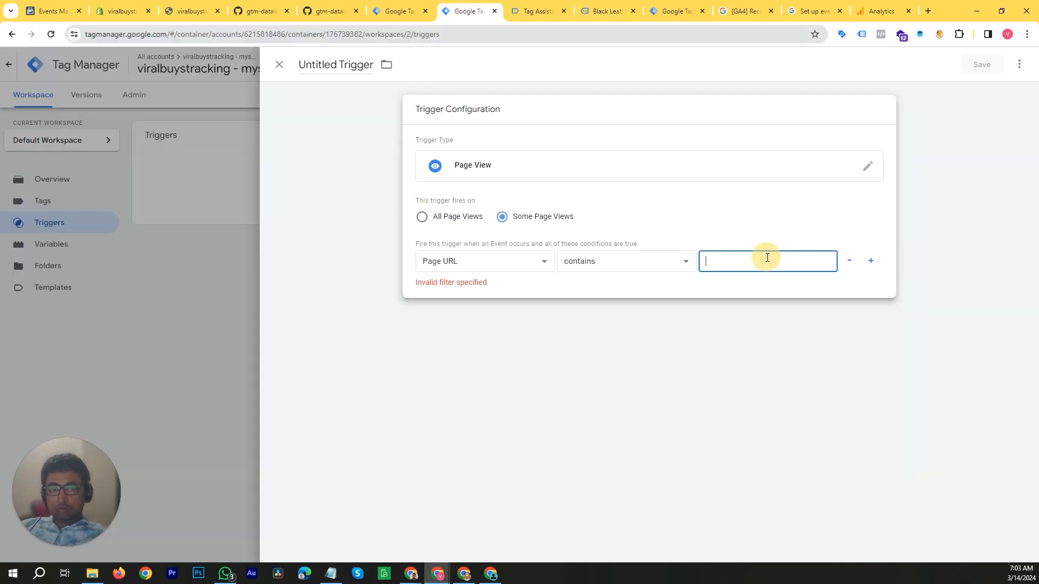
Name the trigger "Event - PageView - Products".
{"action": "left_click", "coordinate": [344, 70]}
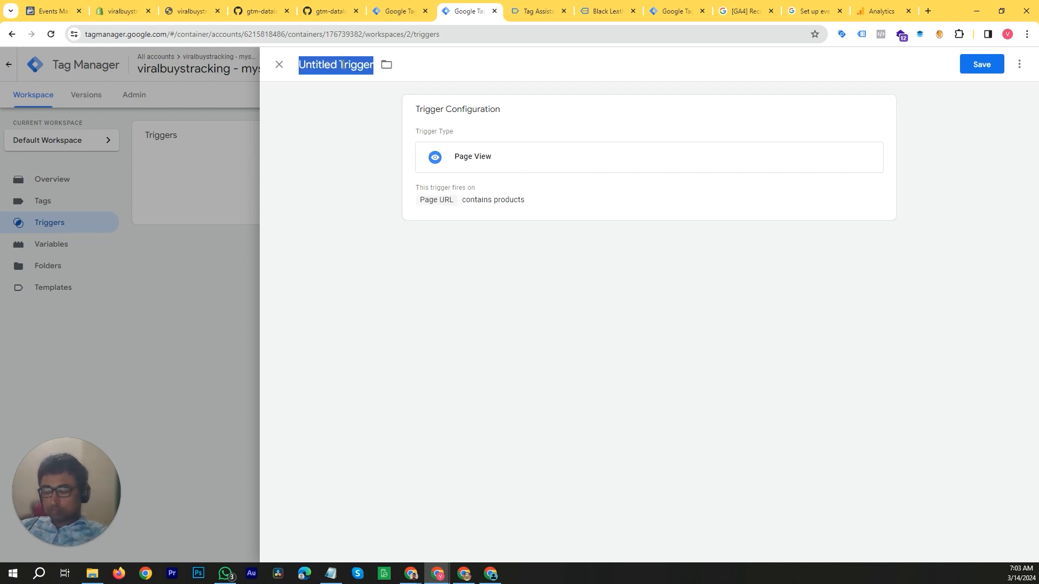
{"action": "type", "text": "Event"}
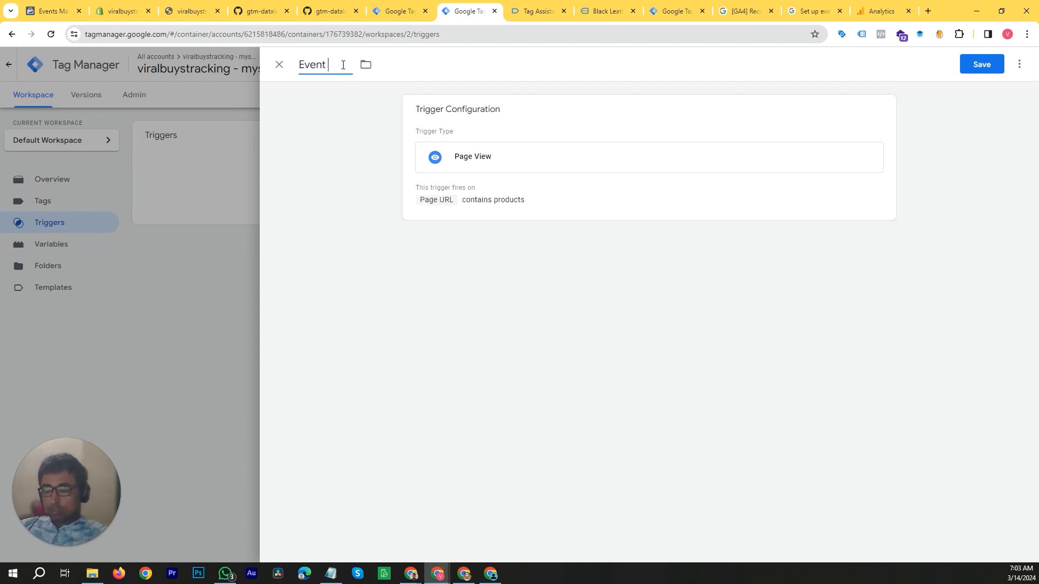
{"action": "type", "text": " - Produc"}
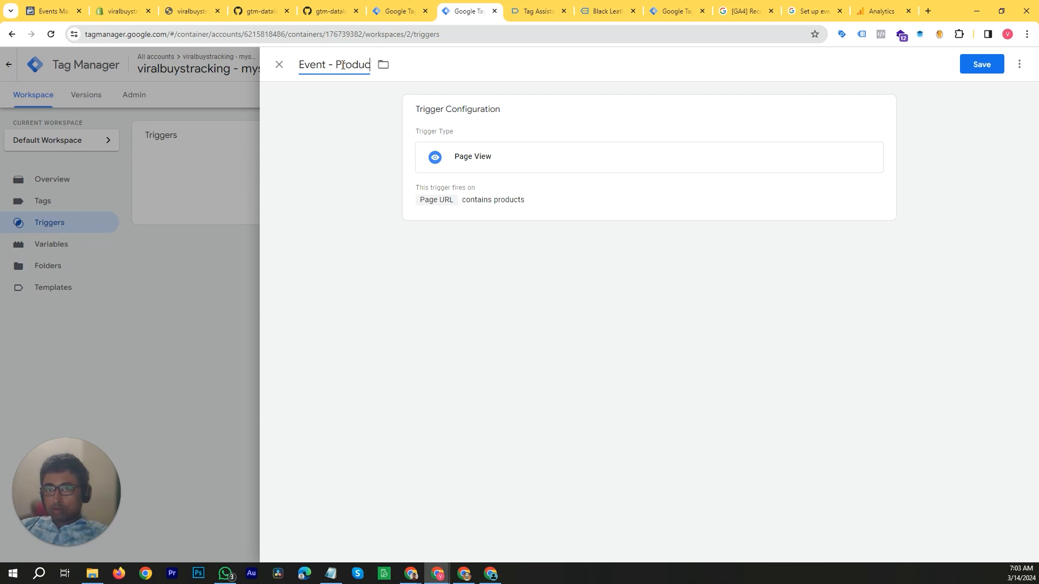
{"action": "type", "text": "ts"}
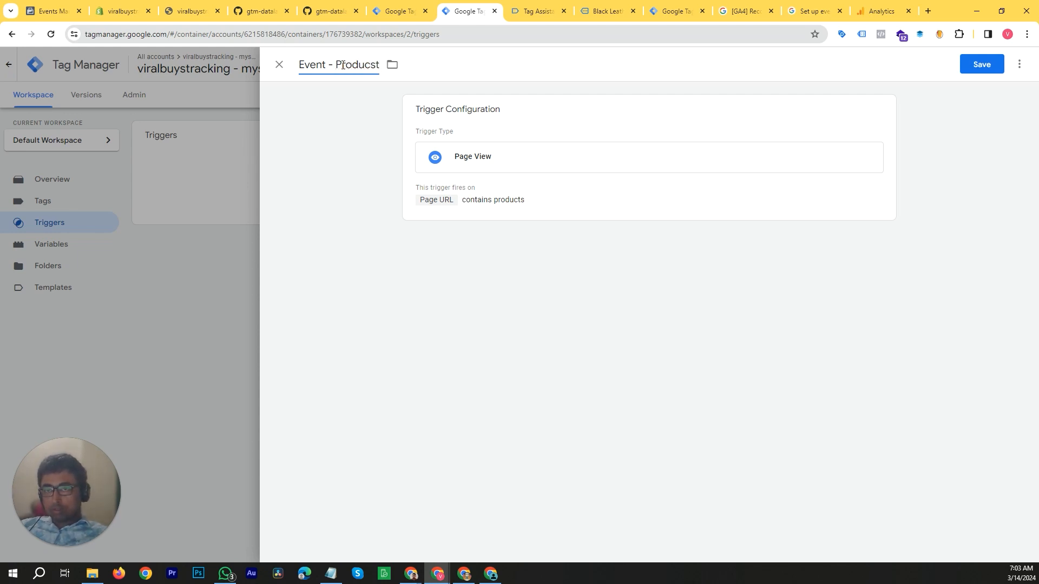
{"action": "key", "text": "ctrl+Left"}
{"action": "key", "text": "ctrl+Left"}
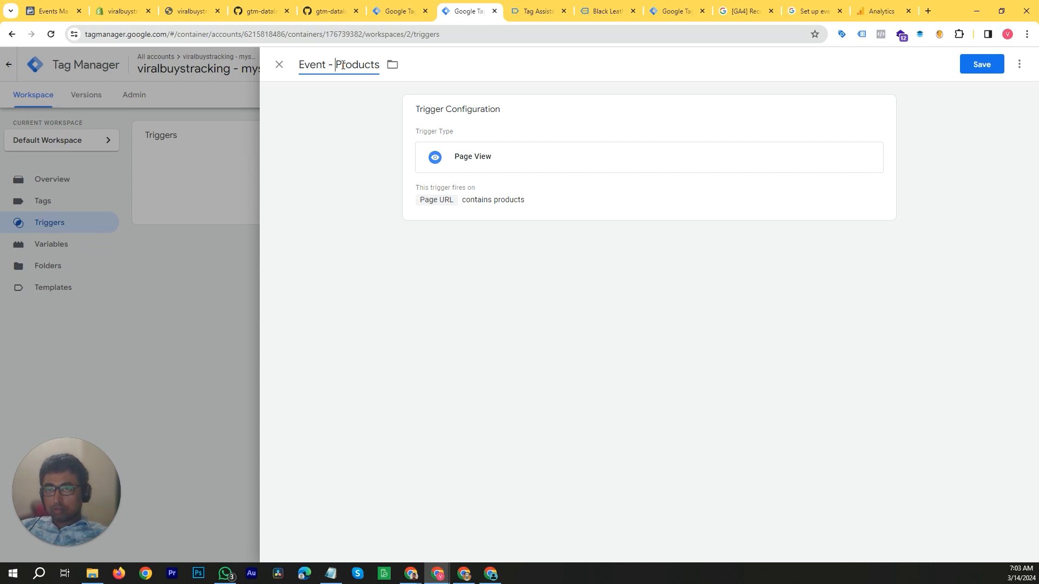
{"action": "type", "text": "Page"}
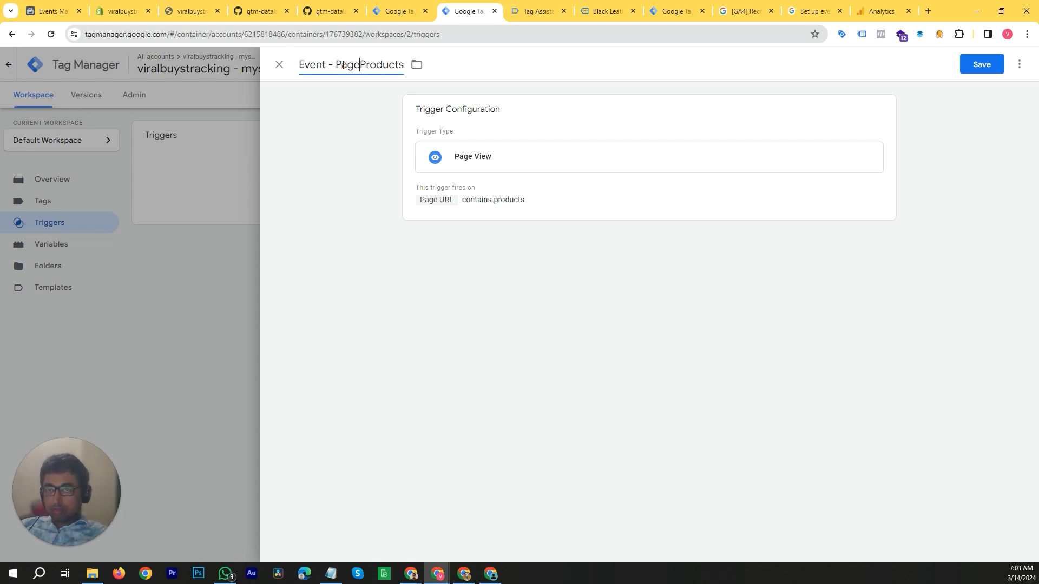
{"action": "type", "text": "View"}
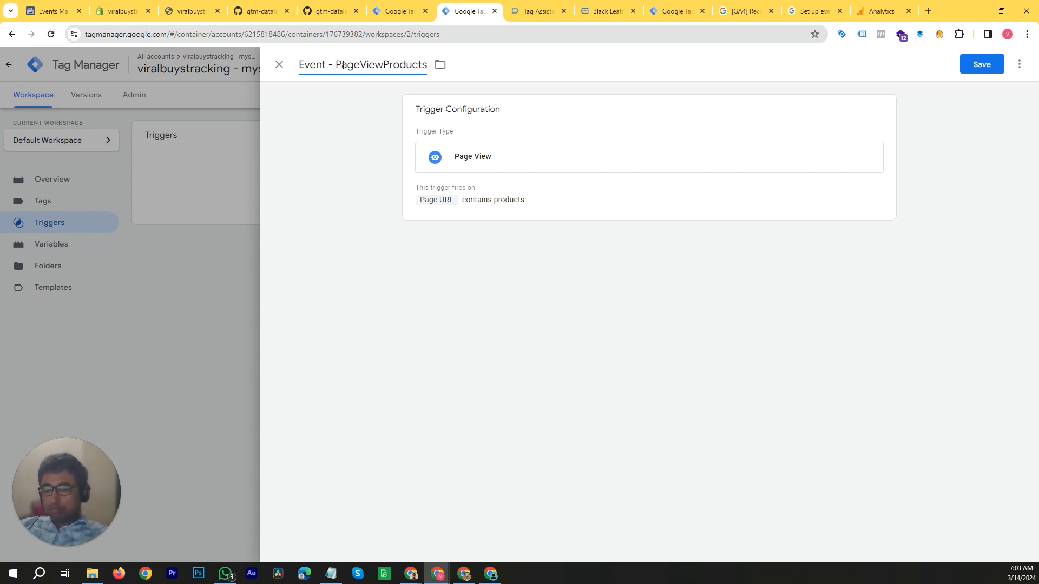
{"action": "type", "text": " -"}
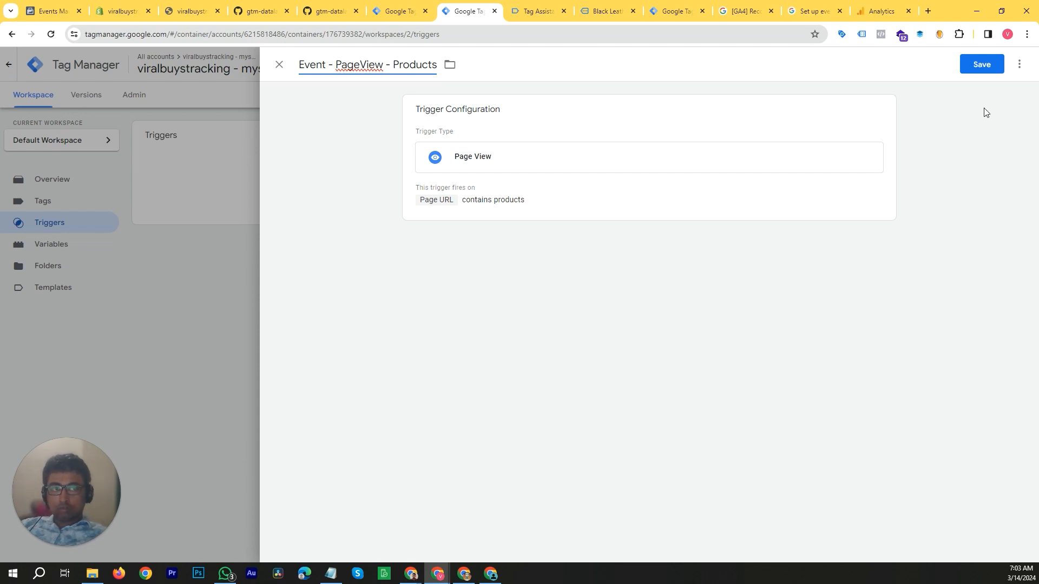
{"action": "key", "text": "ctrl+Left"}
{"action": "key", "text": "ctrl+Left"}
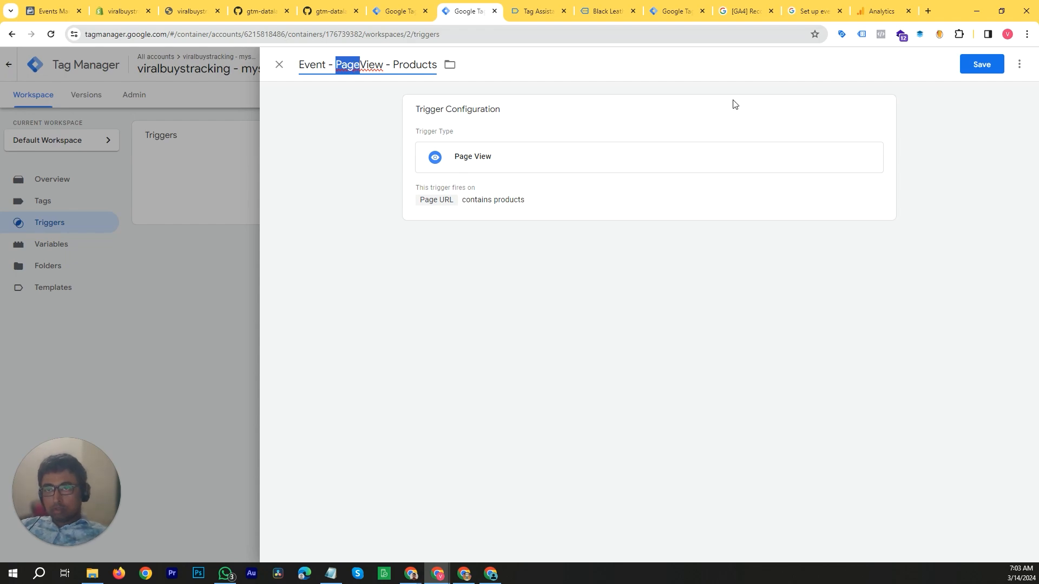
Switch to the Tag Assistant preview and inspect the variables of the Black Leather Bag page's Consent Initialization, Initialization, Container Loaded and Message events.
{"action": "left_click", "coordinate": [677, 4]}
{"action": "left_click", "coordinate": [603, 4]}
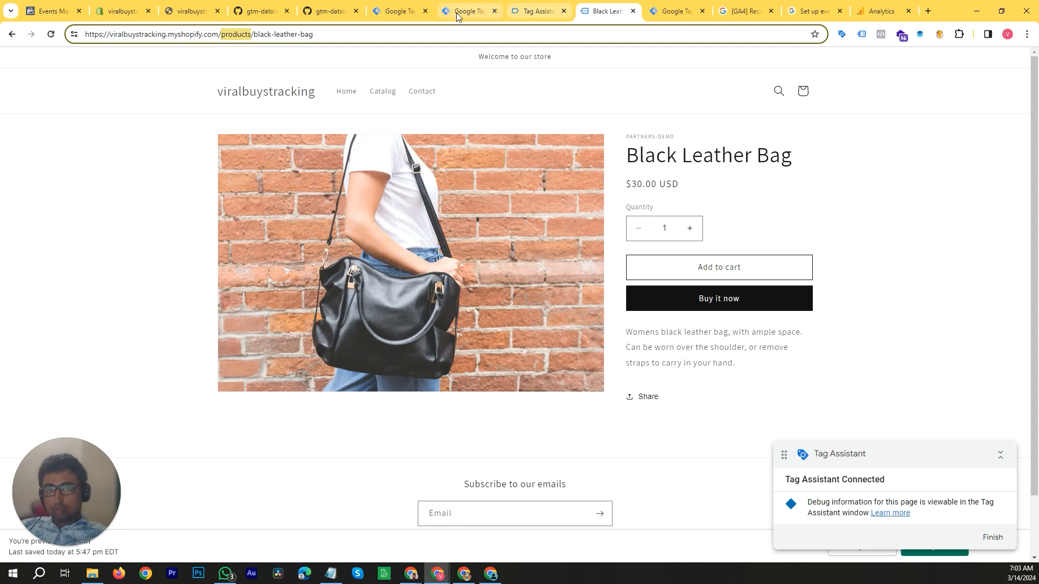
{"action": "left_click", "coordinate": [524, 10]}
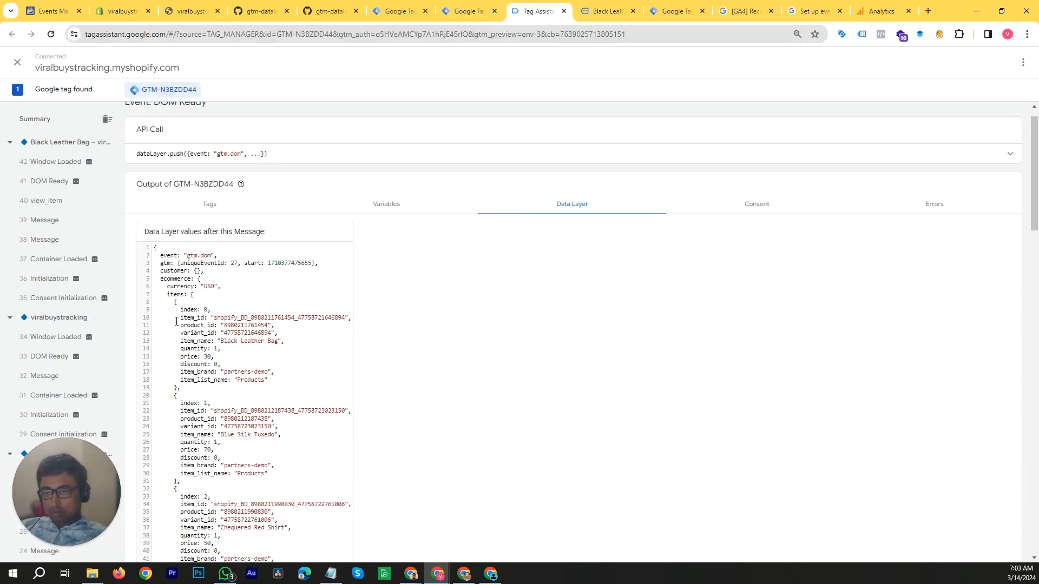
{"action": "left_click", "coordinate": [386, 205]}
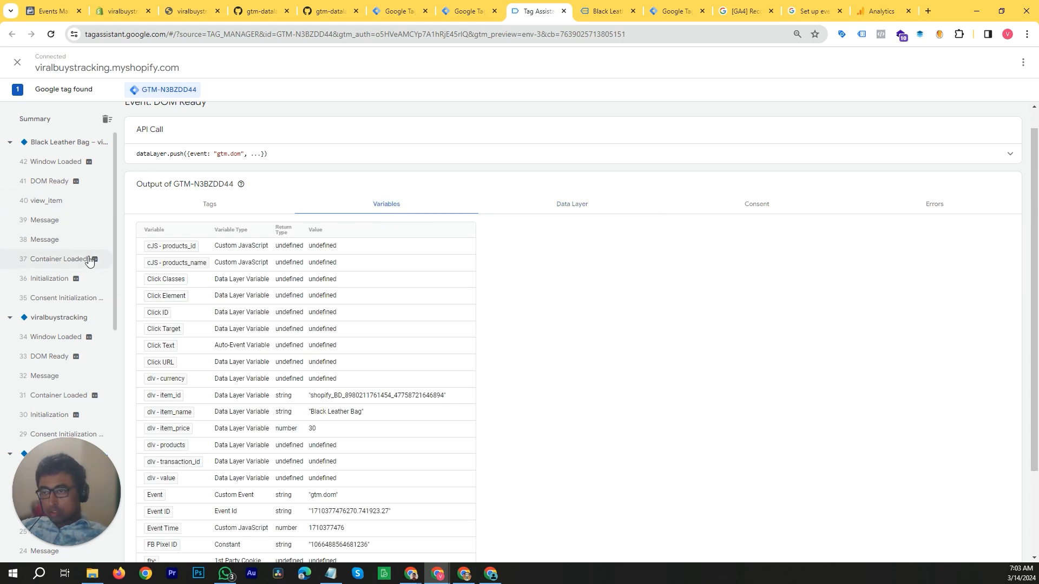
{"action": "left_click", "coordinate": [44, 145]}
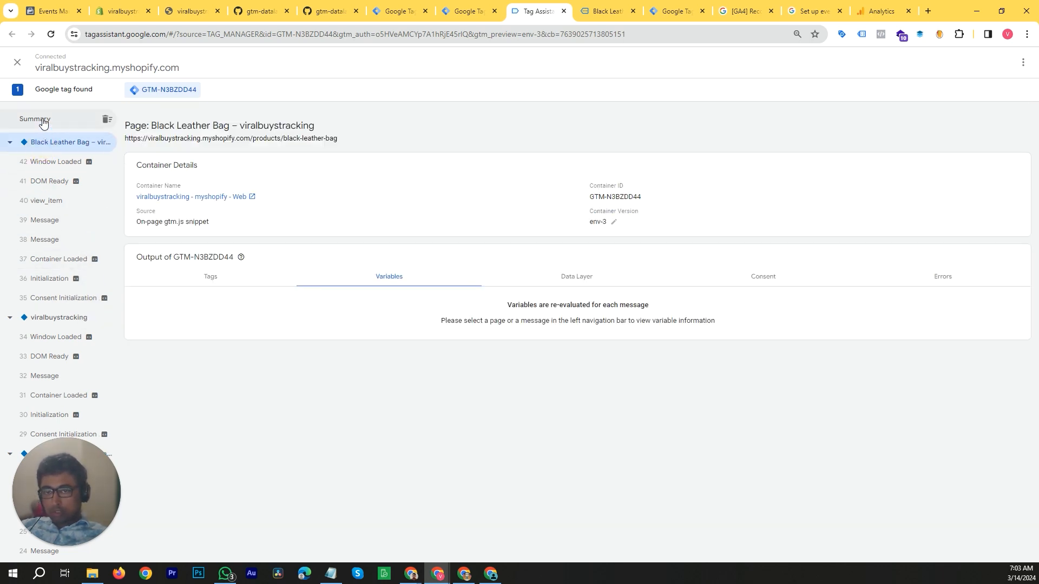
{"action": "left_click", "coordinate": [65, 297]}
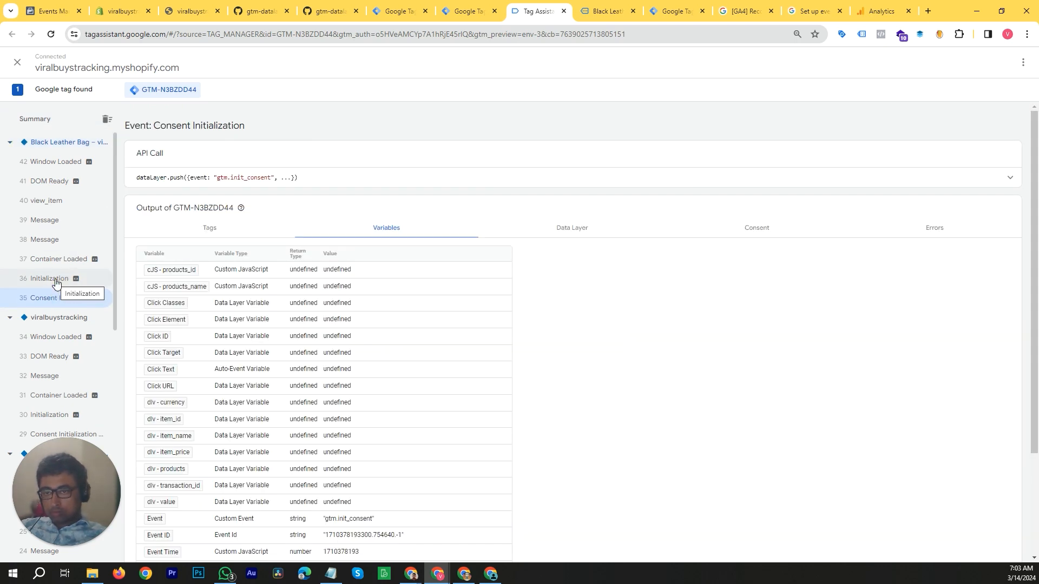
{"action": "left_click", "coordinate": [56, 279]}
{"action": "left_click", "coordinate": [52, 261]}
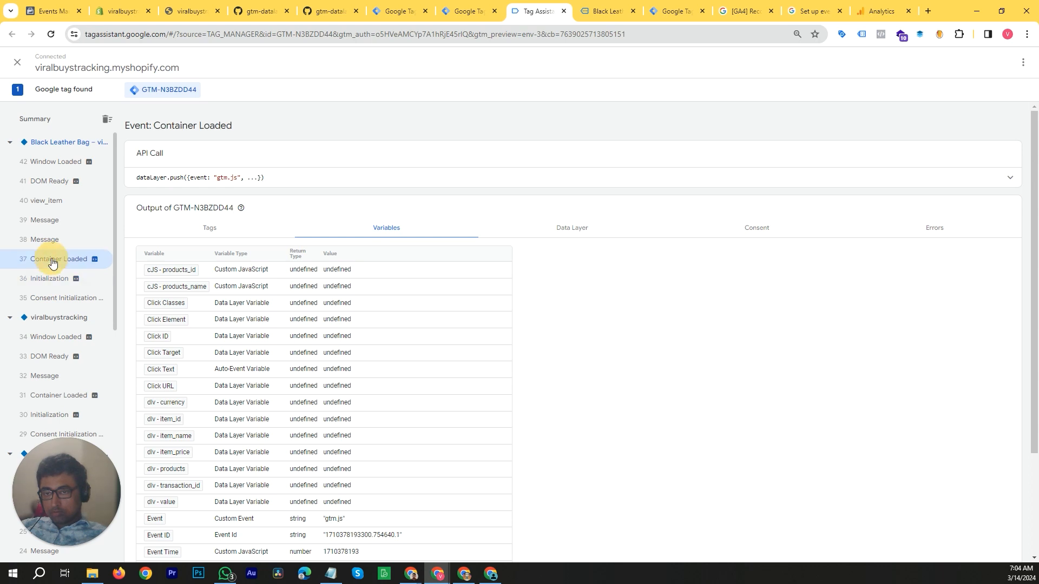
{"action": "left_click", "coordinate": [45, 239]}
{"action": "scroll", "coordinate": [43, 282], "scroll_direction": "down", "scroll_amount": 3}
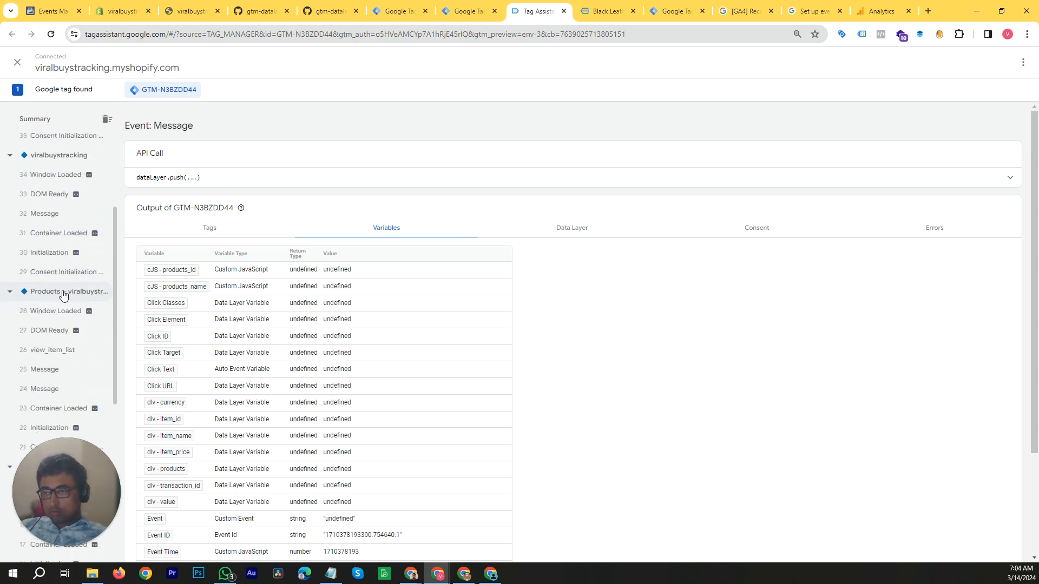
Inspect the variables of the Products collection page's Window Loaded, DOM Ready, view_item_list and Message events.
{"action": "left_click", "coordinate": [59, 299]}
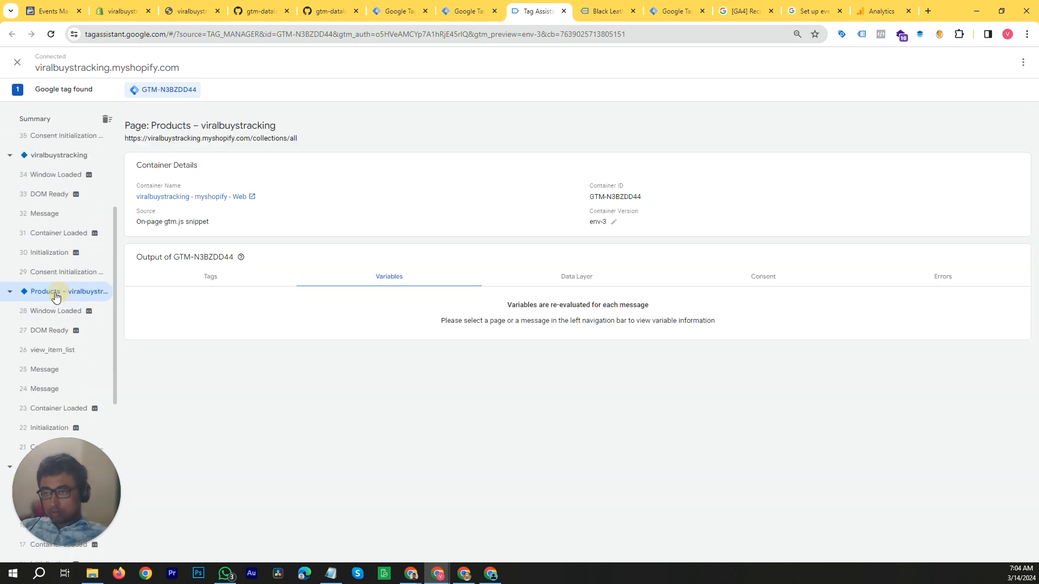
{"action": "scroll", "coordinate": [71, 303], "scroll_direction": "down", "scroll_amount": 2}
{"action": "scroll", "coordinate": [73, 317], "scroll_direction": "down", "scroll_amount": 2}
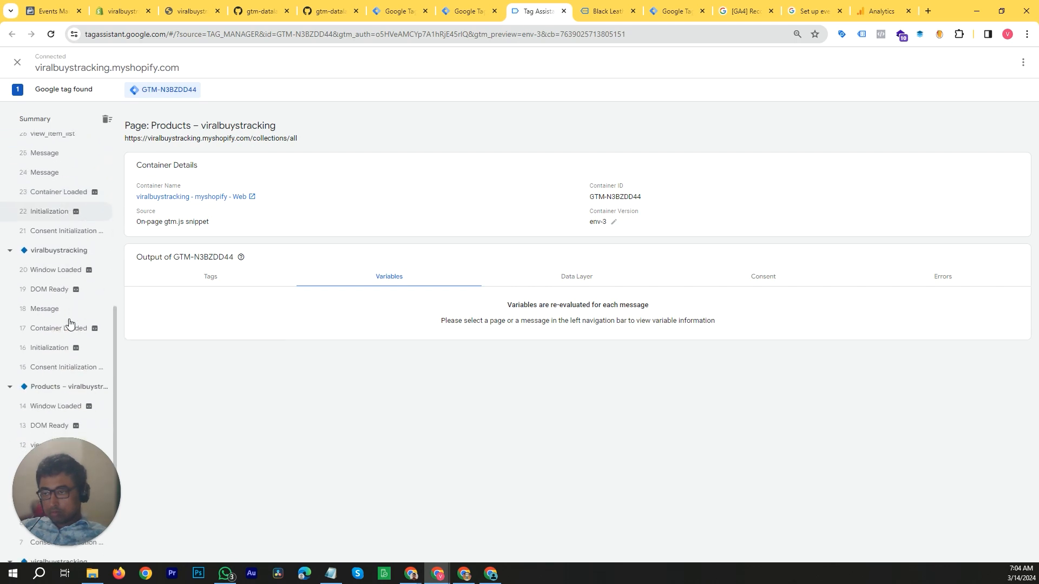
{"action": "scroll", "coordinate": [55, 245], "scroll_direction": "up", "scroll_amount": 2}
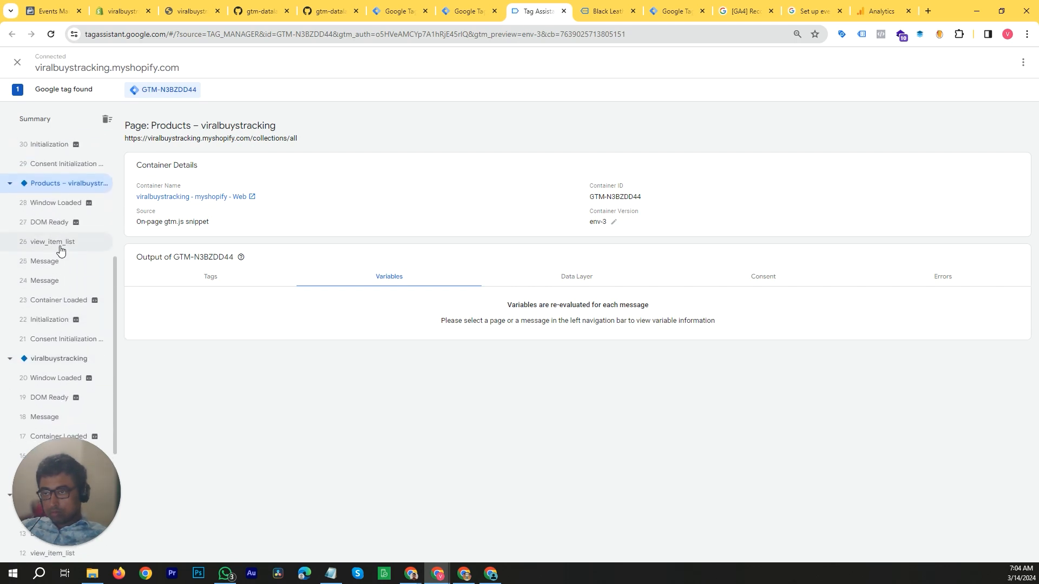
{"action": "left_click", "coordinate": [55, 203]}
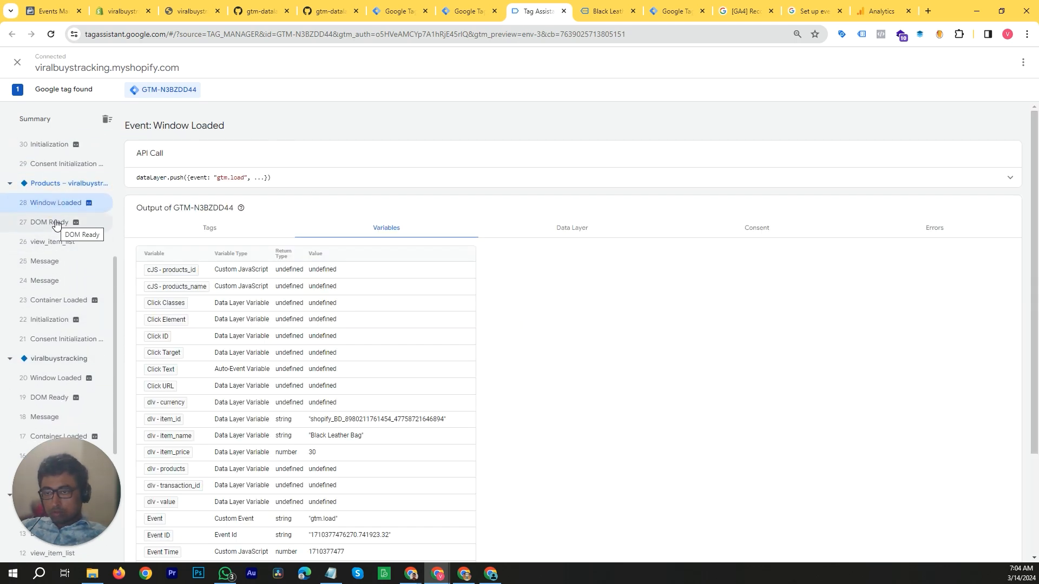
{"action": "scroll", "coordinate": [227, 389], "scroll_direction": "down", "scroll_amount": 3}
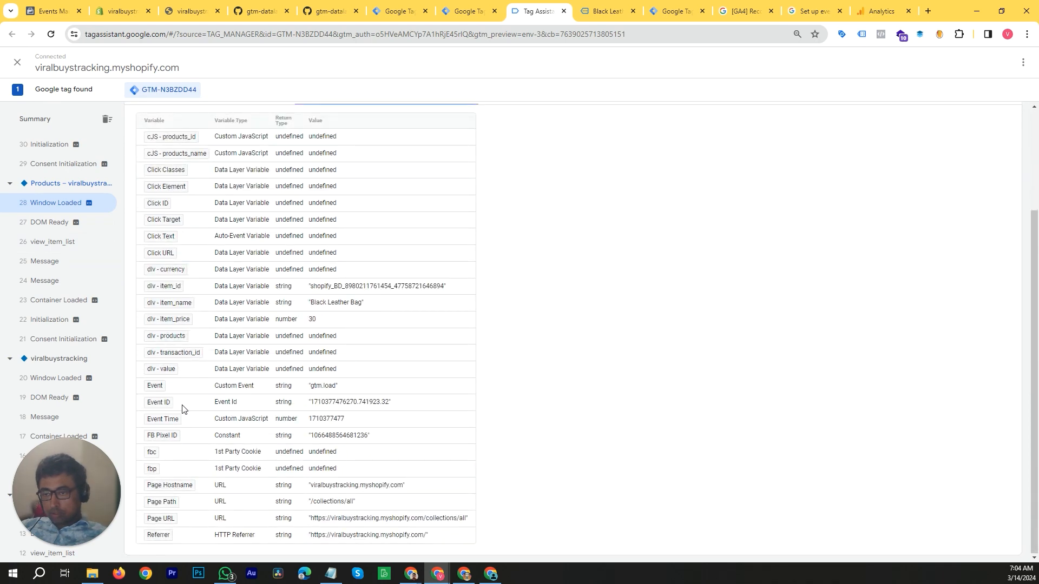
{"action": "left_click", "coordinate": [57, 222]}
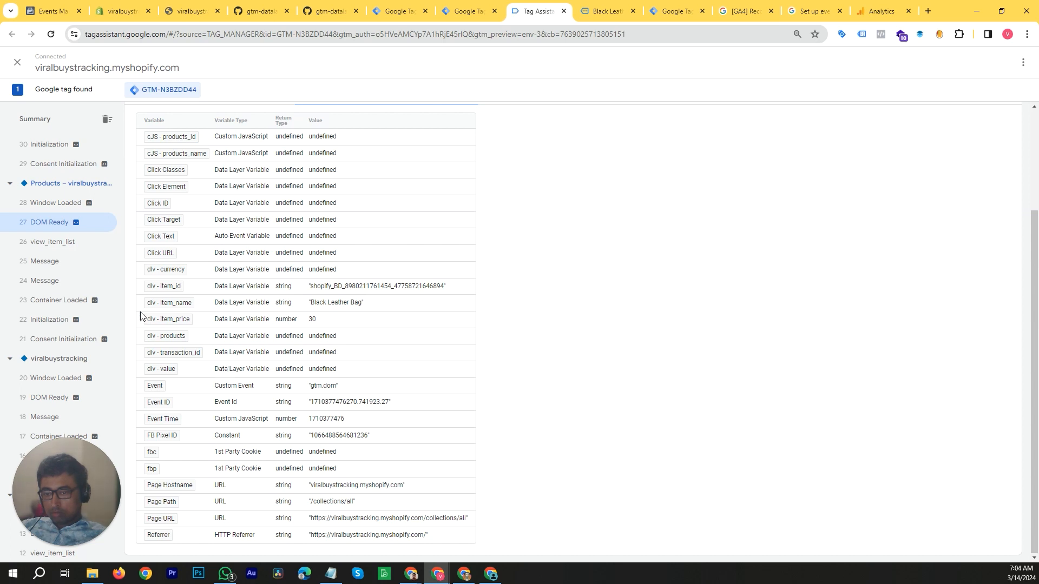
{"action": "left_click", "coordinate": [48, 244]}
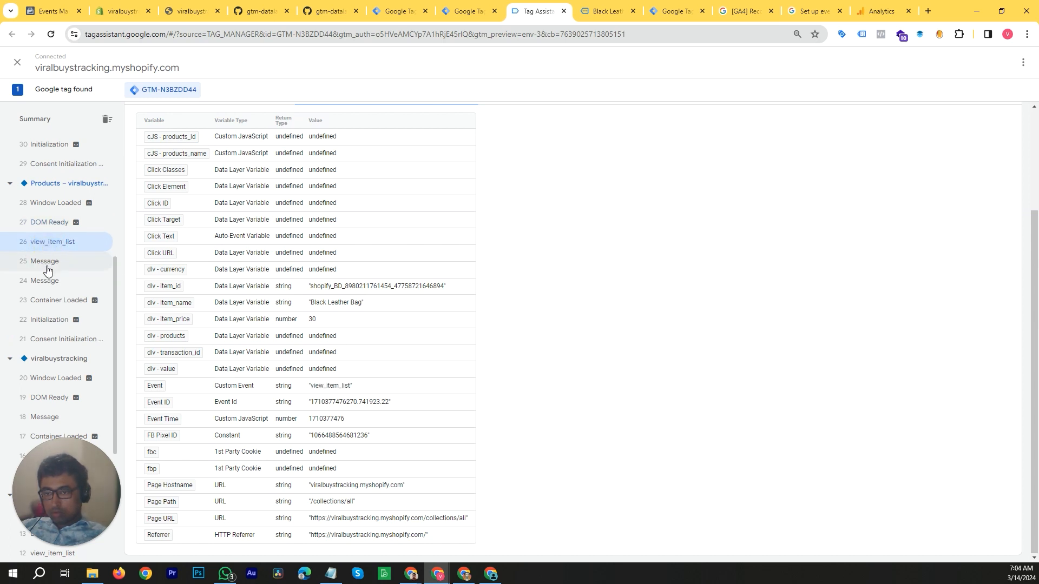
{"action": "left_click", "coordinate": [48, 263]}
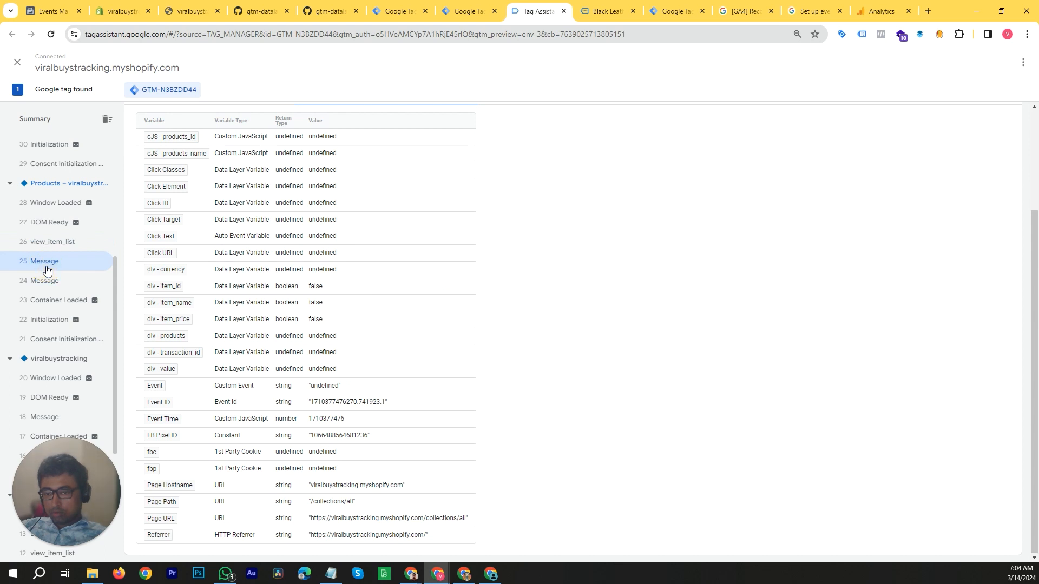
{"action": "left_click", "coordinate": [52, 286]}
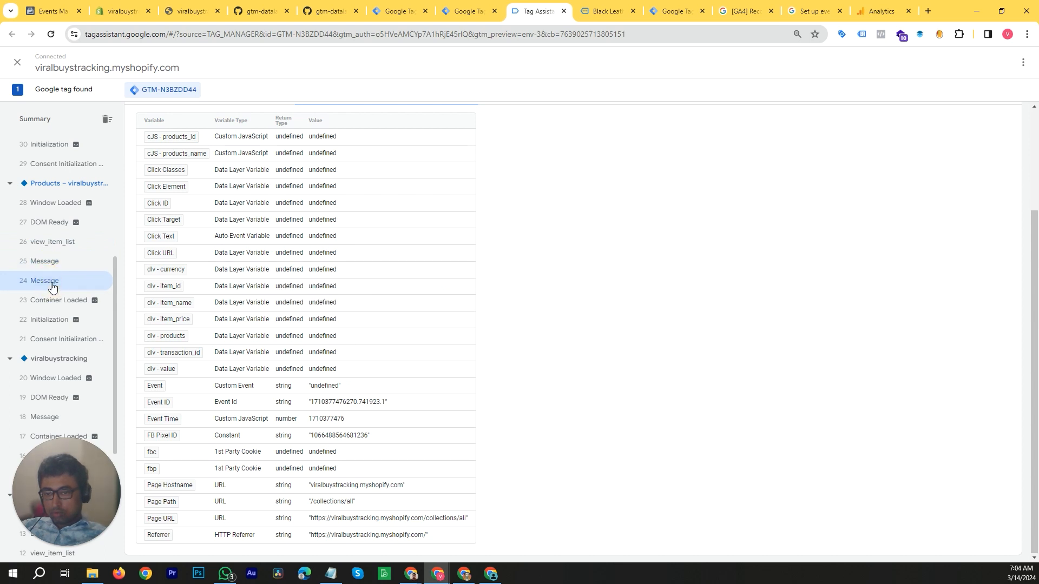
{"action": "scroll", "coordinate": [272, 444], "scroll_direction": "up", "scroll_amount": 3}
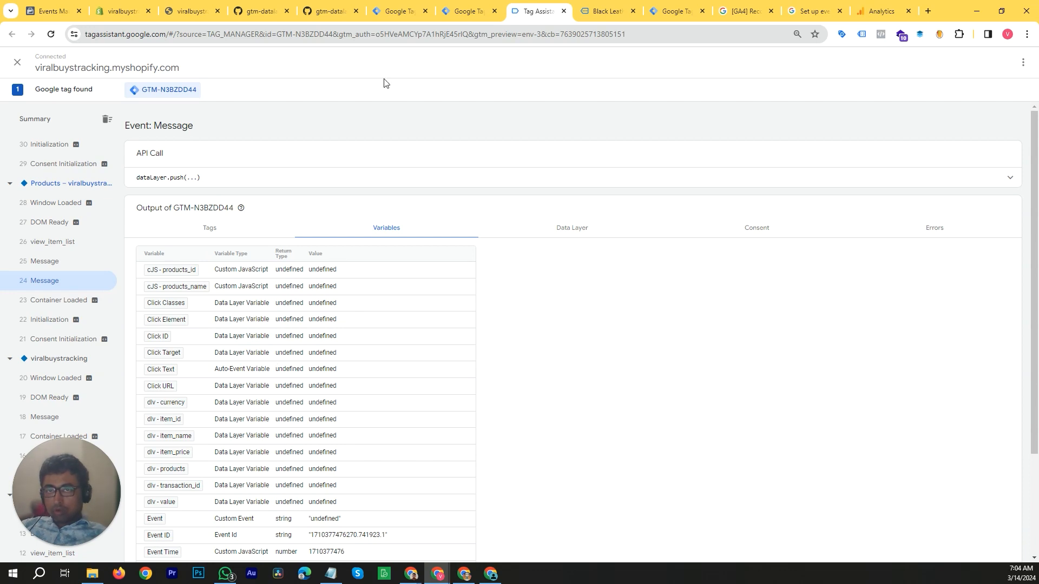
Return to the open trigger in Tag Manager and select the word "PageView" in its name.
{"action": "left_click", "coordinate": [461, 9]}
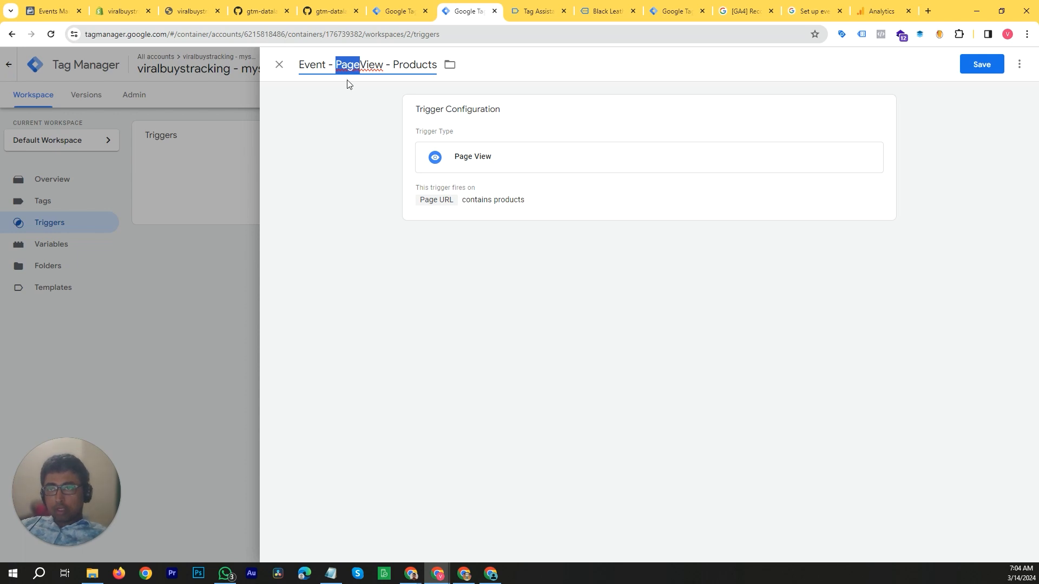
{"action": "left_click", "coordinate": [382, 68]}
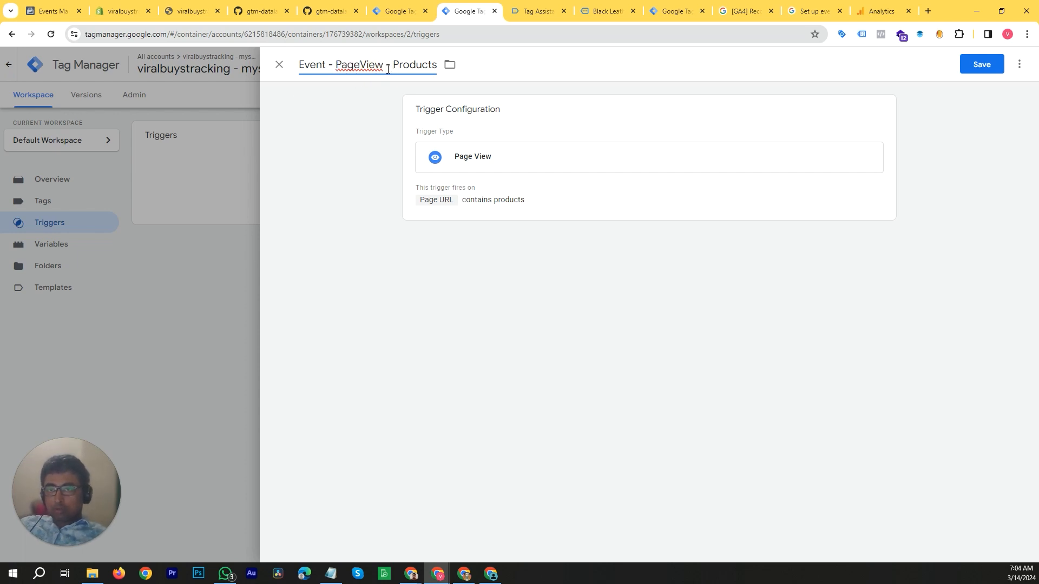
{"action": "key", "text": "ctrl+shift+Left"}
{"action": "key", "text": "ctrl+shift+Left"}
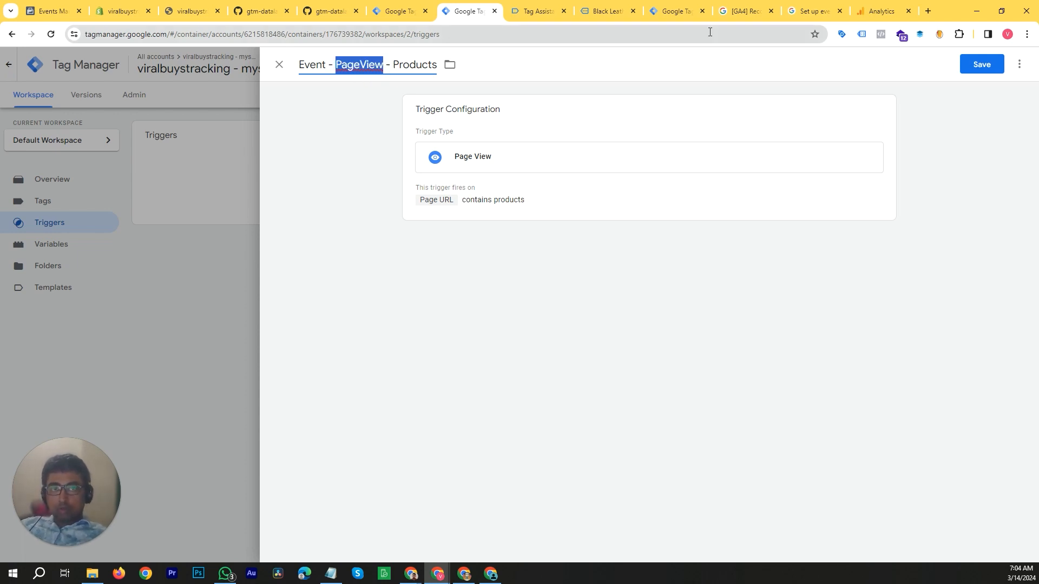
Review the GA4 recommended events help article, covering the event names for all properties, online sales and games.
{"action": "left_click", "coordinate": [745, 10]}
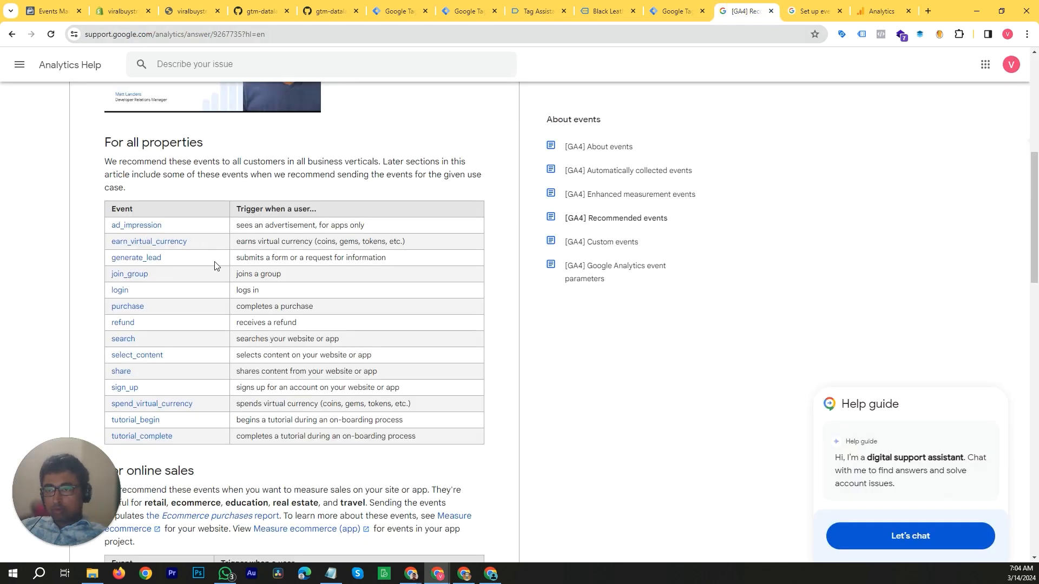
{"action": "scroll", "coordinate": [197, 249], "scroll_direction": "up", "scroll_amount": 4}
{"action": "scroll", "coordinate": [190, 198], "scroll_direction": "up", "scroll_amount": 3}
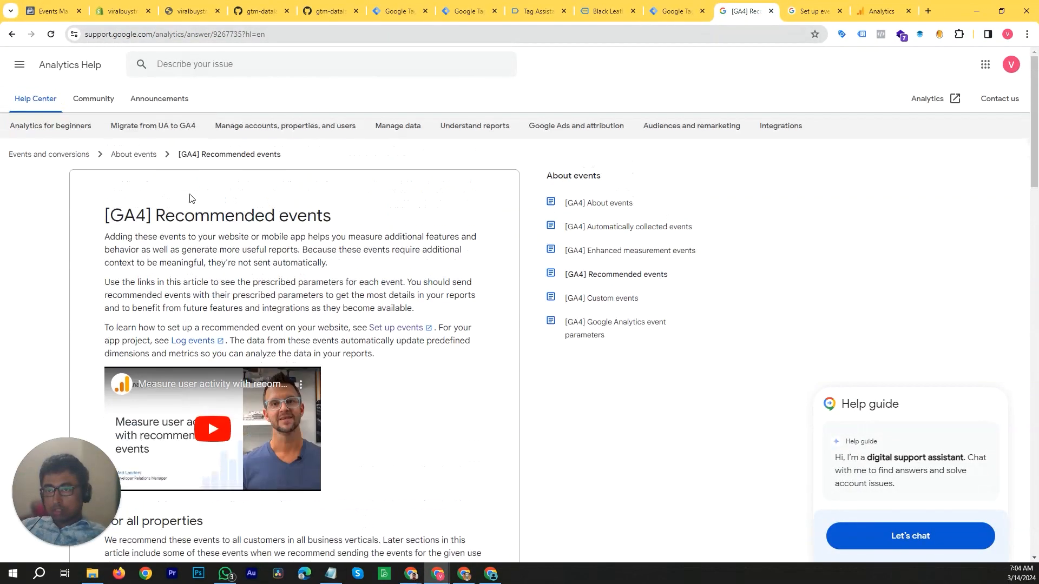
{"action": "scroll", "coordinate": [222, 263], "scroll_direction": "down", "scroll_amount": 8}
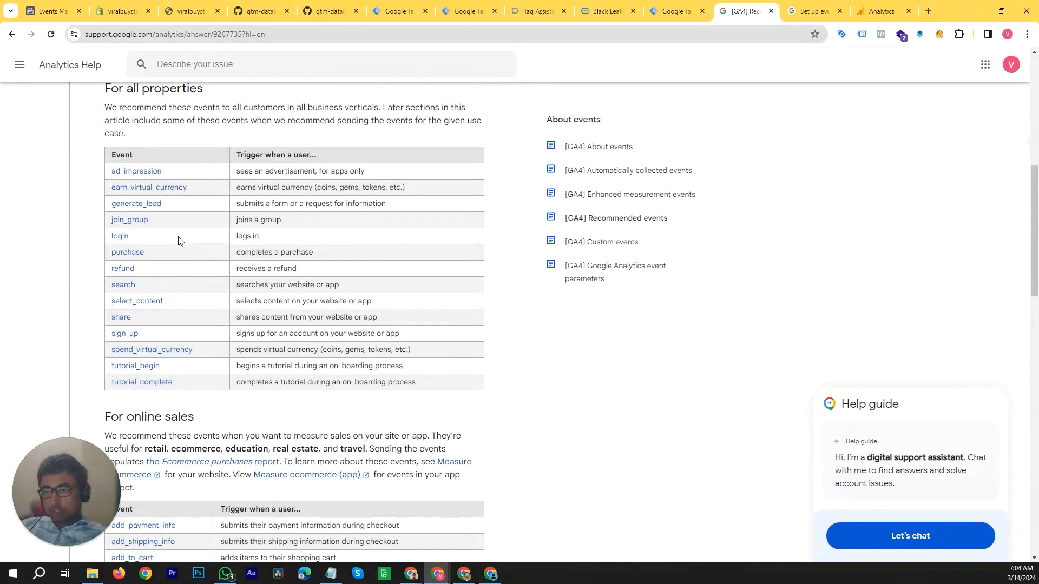
{"action": "scroll", "coordinate": [141, 227], "scroll_direction": "down", "scroll_amount": 8}
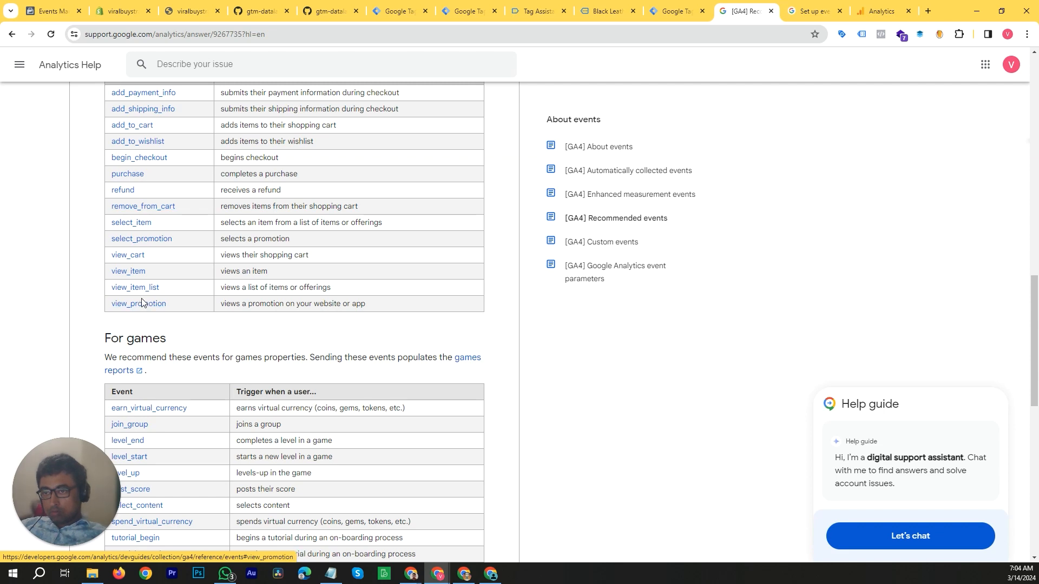
{"action": "scroll", "coordinate": [175, 313], "scroll_direction": "down", "scroll_amount": 4}
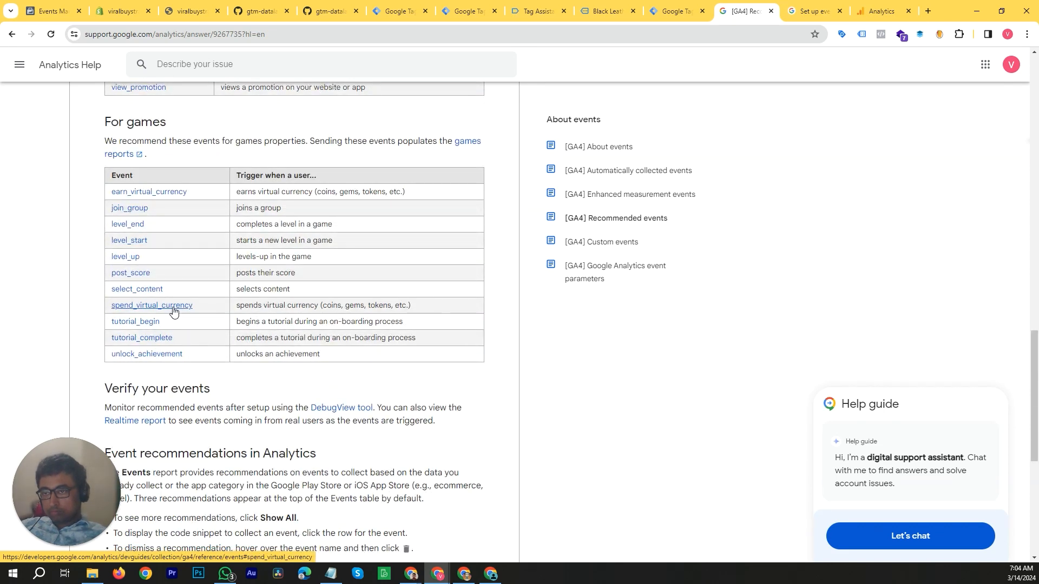
{"action": "scroll", "coordinate": [160, 352], "scroll_direction": "down", "scroll_amount": 3}
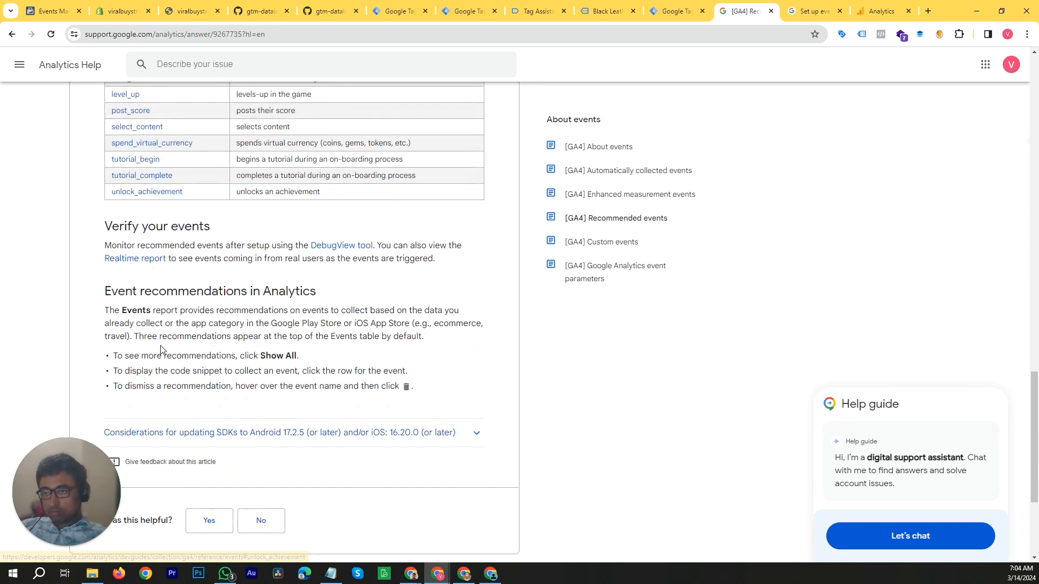
{"action": "scroll", "coordinate": [161, 349], "scroll_direction": "up", "scroll_amount": 4}
{"action": "scroll", "coordinate": [152, 303], "scroll_direction": "up", "scroll_amount": 4}
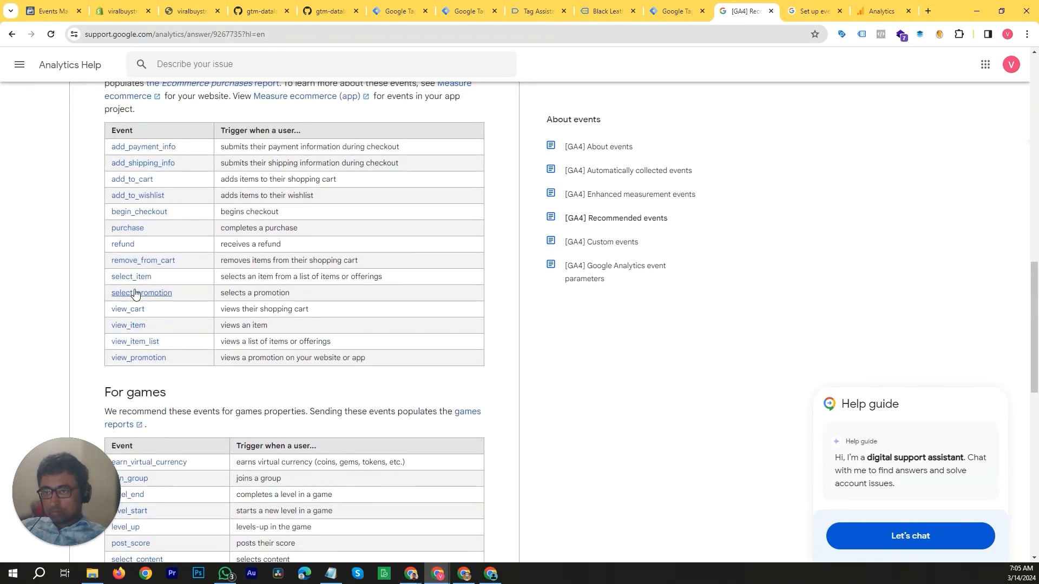
{"action": "scroll", "coordinate": [137, 284], "scroll_direction": "up", "scroll_amount": 2}
{"action": "scroll", "coordinate": [145, 317], "scroll_direction": "up", "scroll_amount": 3}
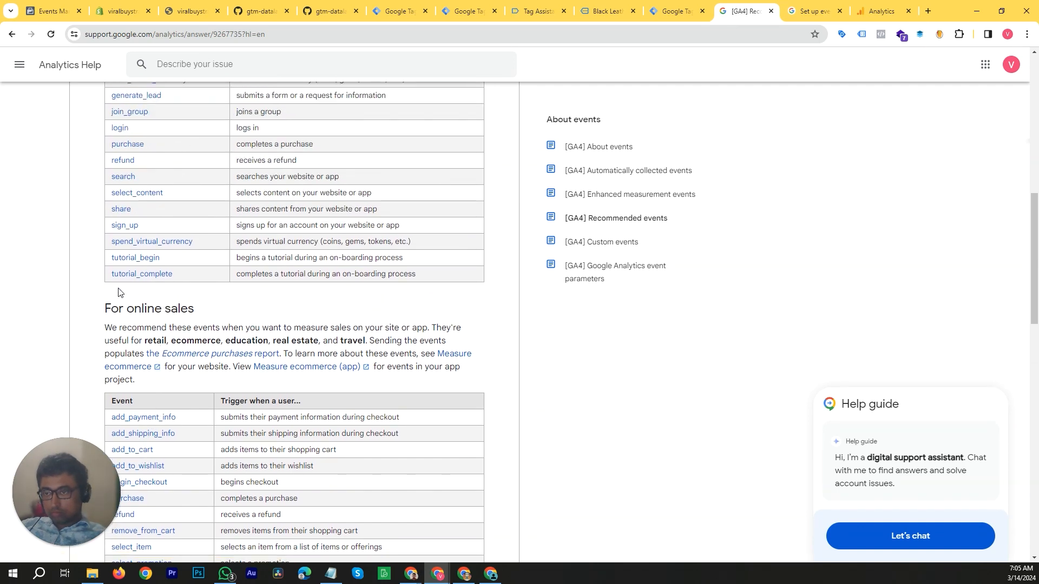
{"action": "scroll", "coordinate": [118, 292], "scroll_direction": "up", "scroll_amount": 2}
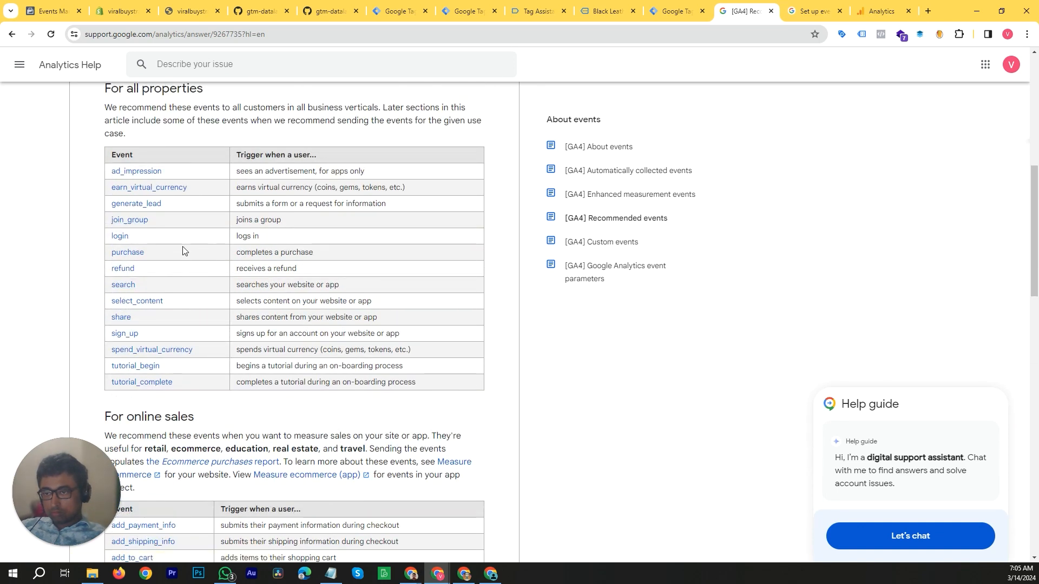
Skim the Google Analytics "Set up events" guide for Tag Manager, and return to the GA4 recommended events article.
{"action": "left_click", "coordinate": [810, 11]}
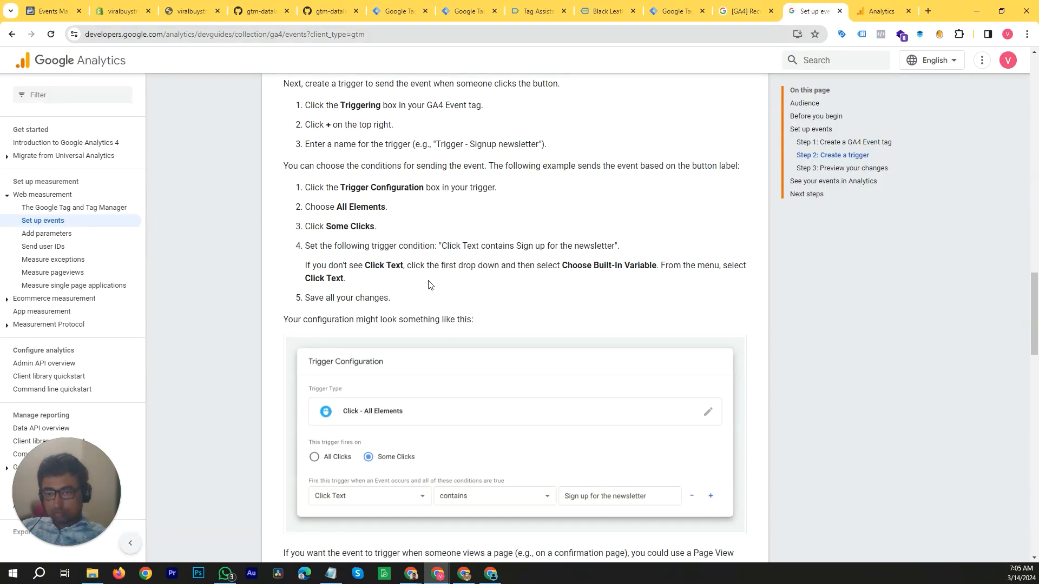
{"action": "scroll", "coordinate": [429, 285], "scroll_direction": "down", "scroll_amount": 10}
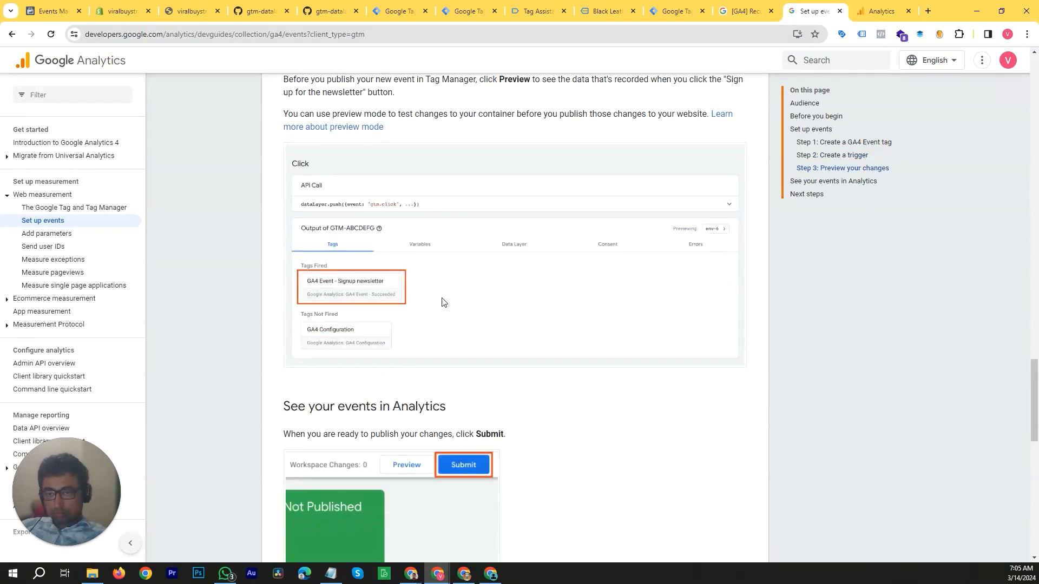
{"action": "scroll", "coordinate": [443, 302], "scroll_direction": "up", "scroll_amount": 15}
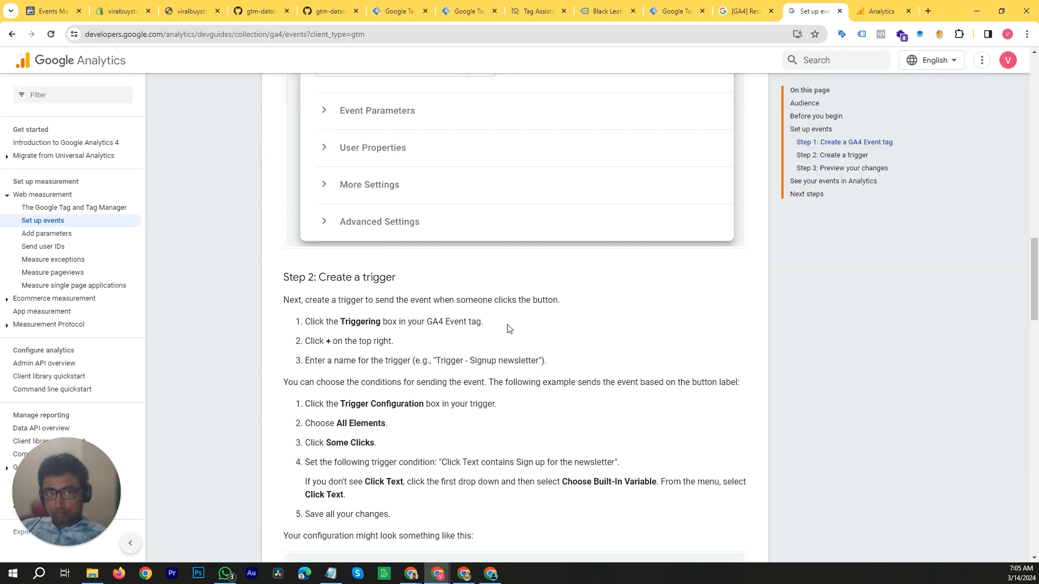
{"action": "scroll", "coordinate": [509, 318], "scroll_direction": "up", "scroll_amount": 15}
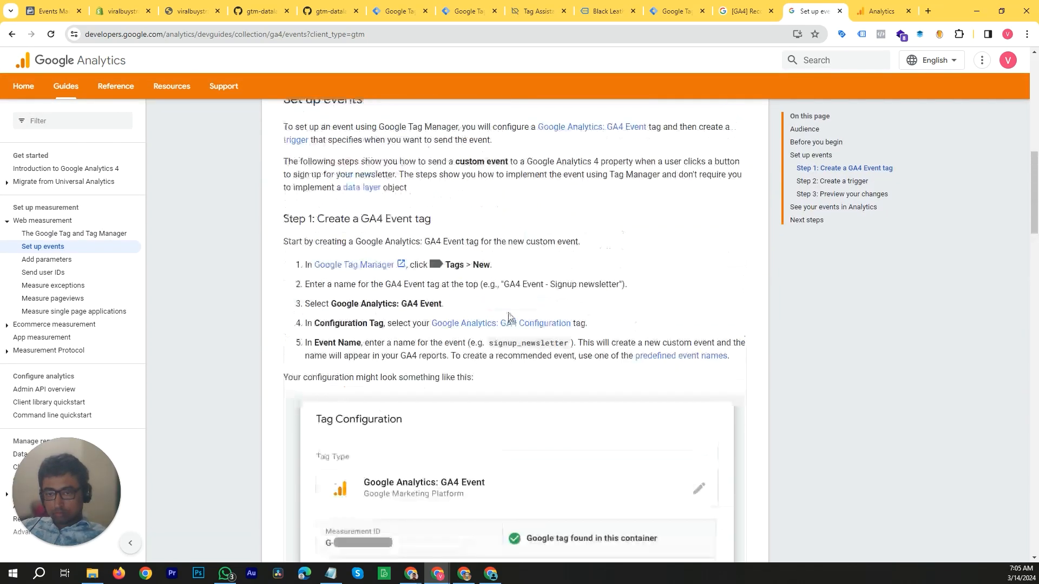
{"action": "scroll", "coordinate": [508, 317], "scroll_direction": "up", "scroll_amount": 5}
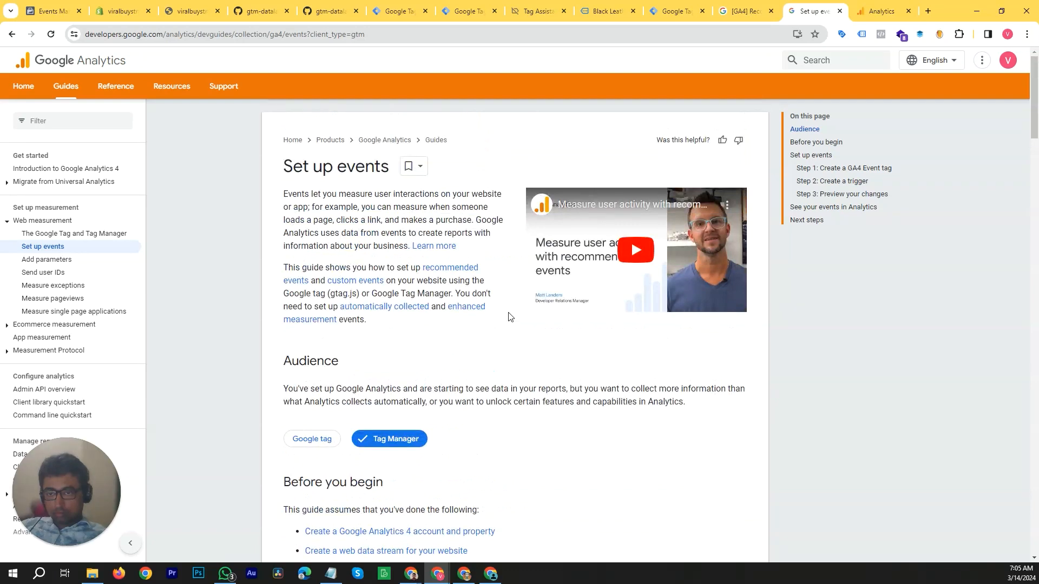
{"action": "left_click", "coordinate": [746, 10]}
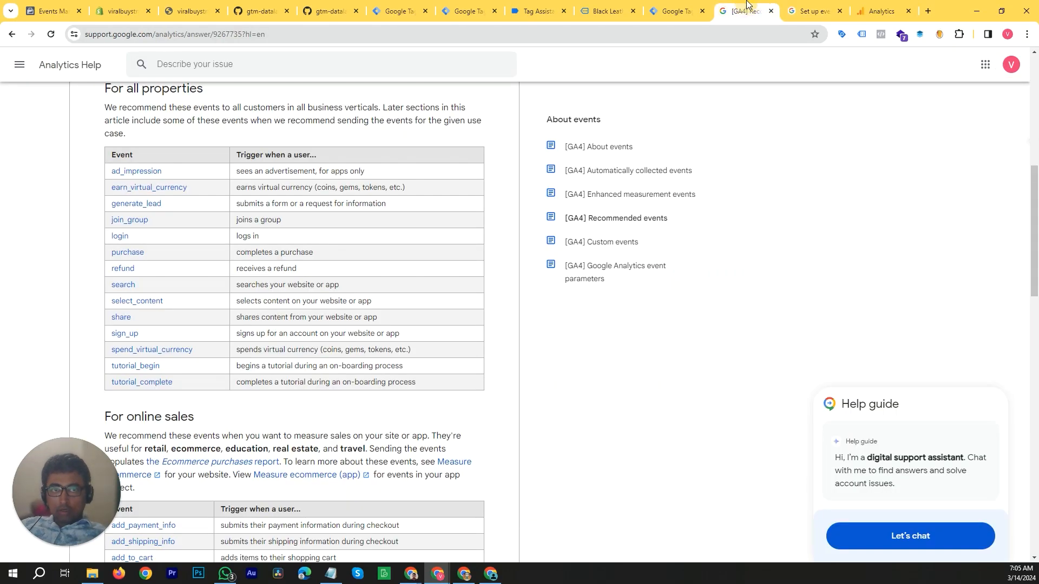
Return to the open trigger in Tag Manager, rename it "Event - page_view - Products" and save it.
{"action": "left_click", "coordinate": [688, 3]}
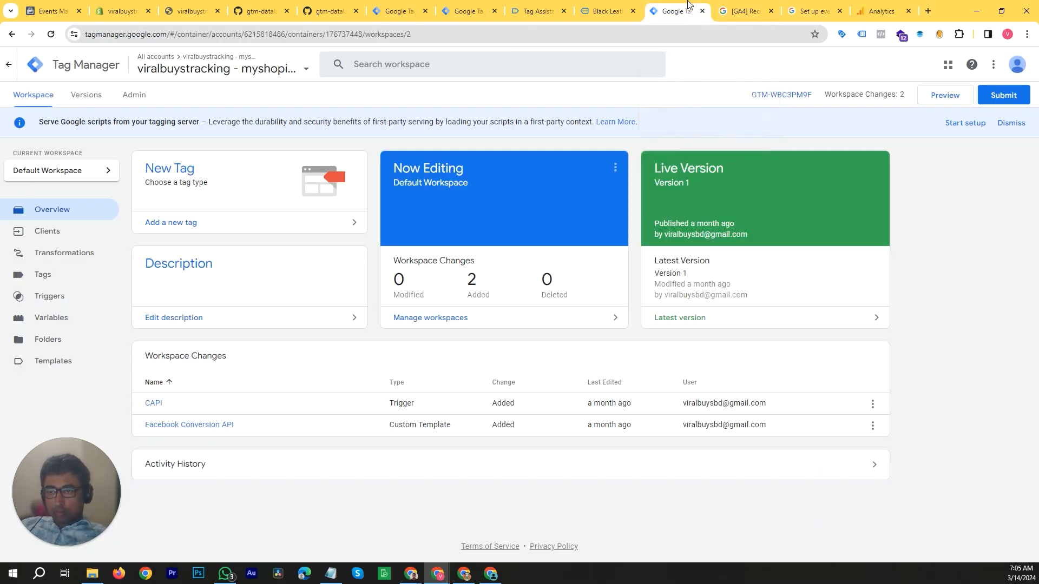
{"action": "left_click", "coordinate": [466, 5]}
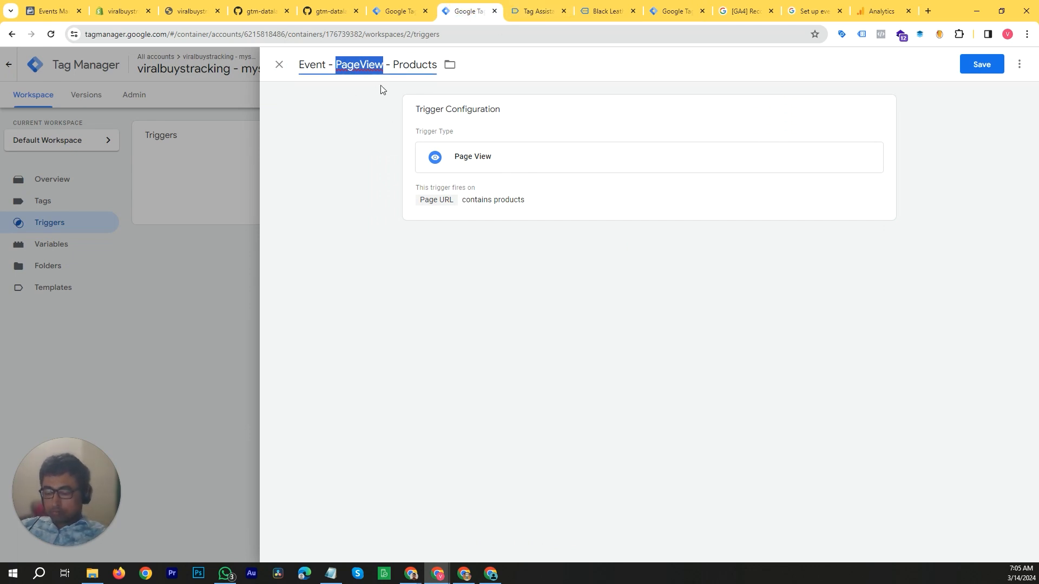
{"action": "type", "text": "page_vi"}
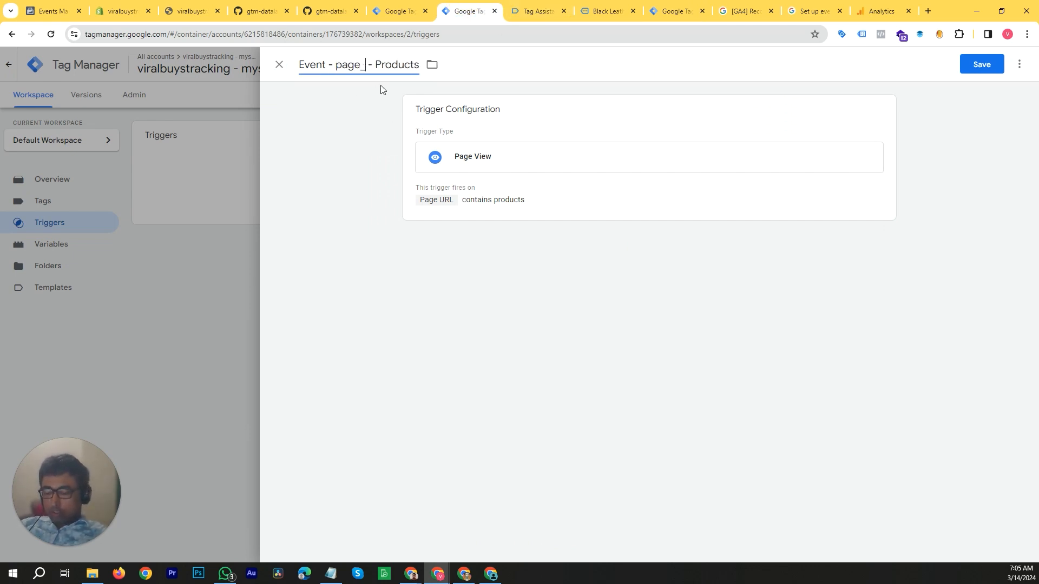
{"action": "type", "text": "ew"}
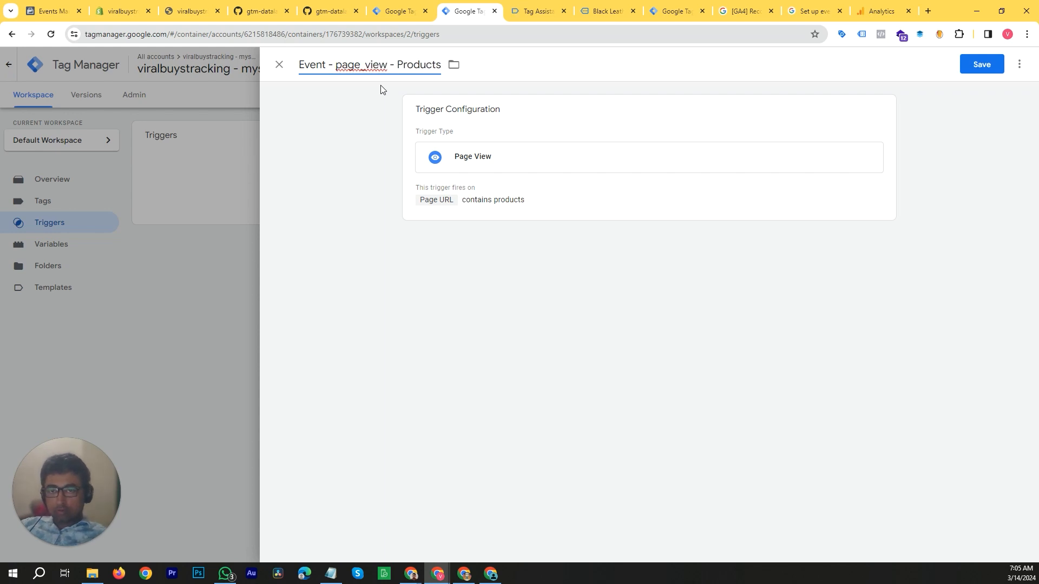
{"action": "left_click", "coordinate": [982, 64]}
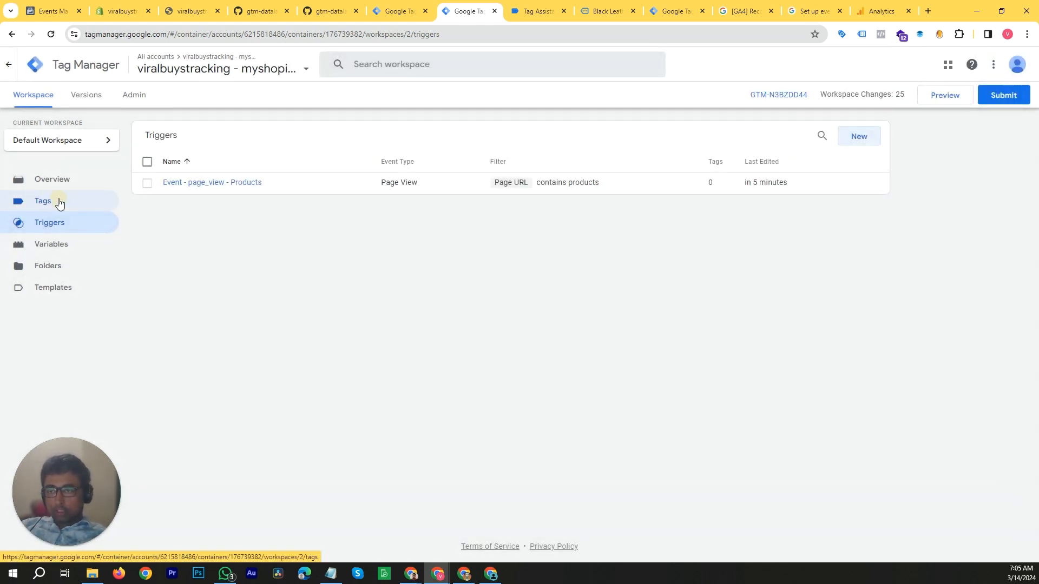
Replace the GA4 Enhance Ecommerce tag's All Pages firing trigger with "Event - page_view - Products" and save the tag.
{"action": "left_click", "coordinate": [59, 203]}
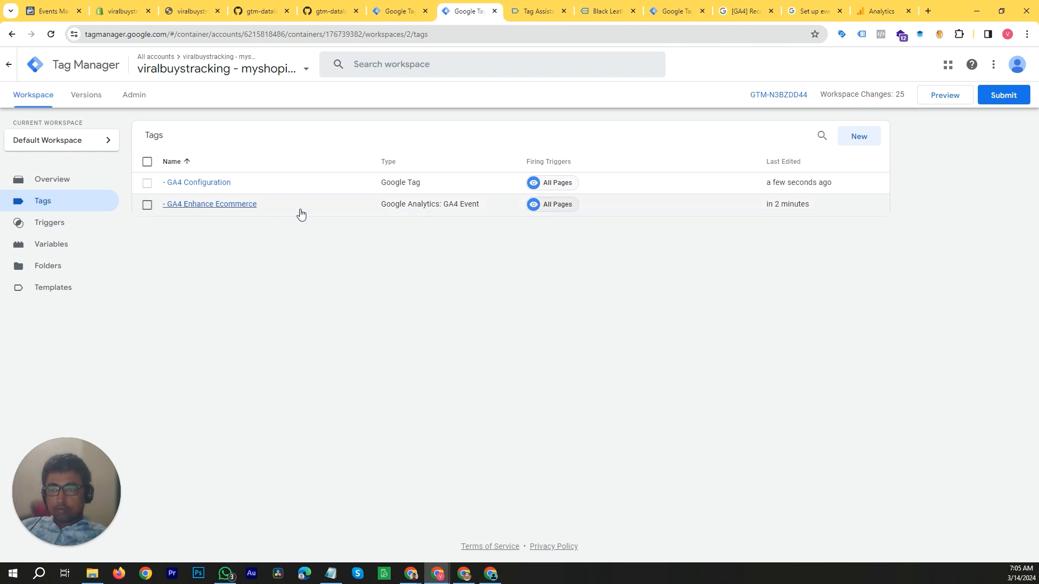
{"action": "left_click", "coordinate": [430, 212]}
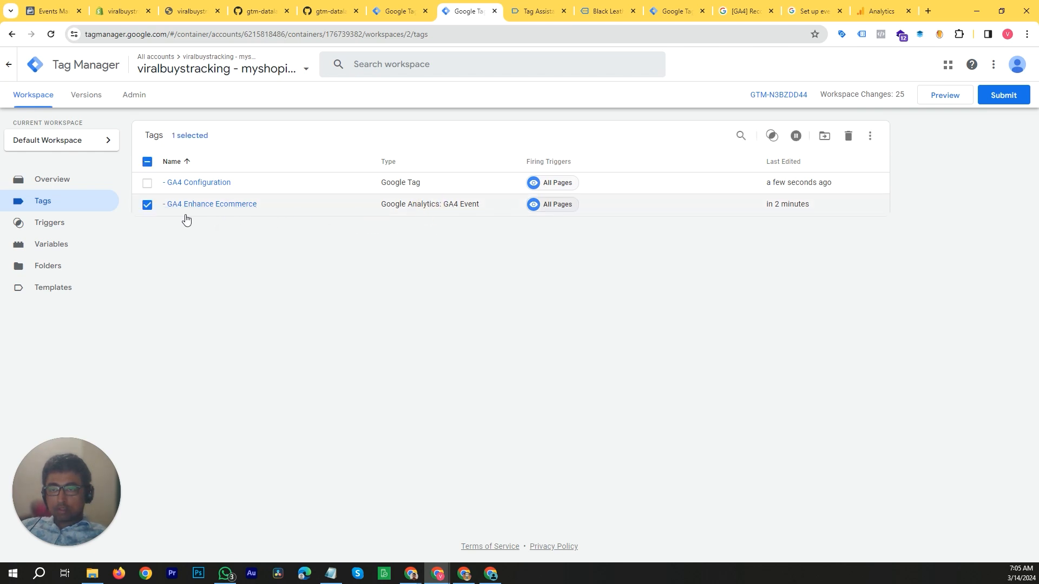
{"action": "left_click", "coordinate": [147, 205]}
{"action": "left_click", "coordinate": [202, 215]}
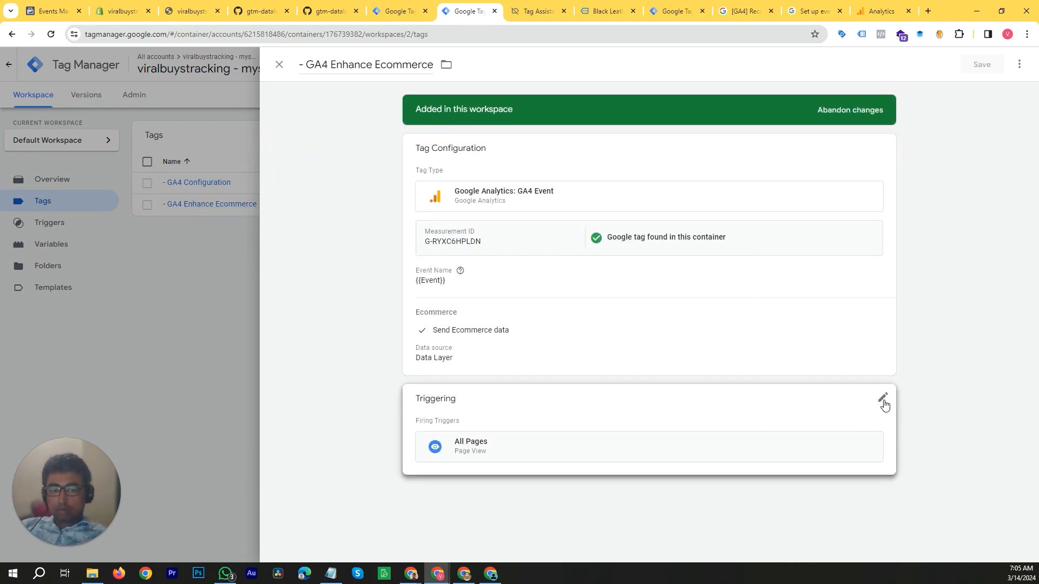
{"action": "left_click", "coordinate": [883, 400]}
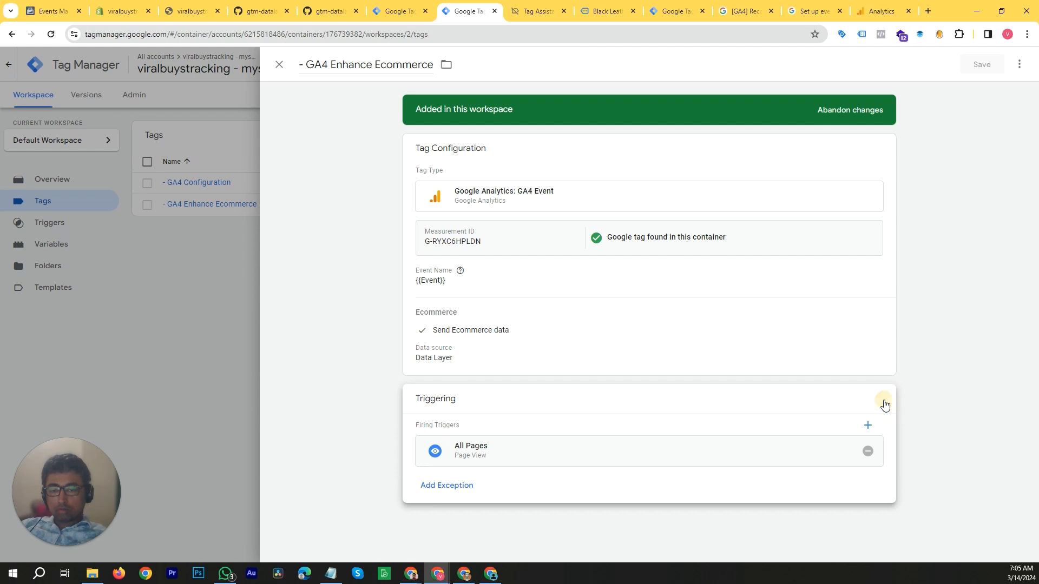
{"action": "left_click", "coordinate": [868, 451]}
{"action": "left_click", "coordinate": [762, 467]}
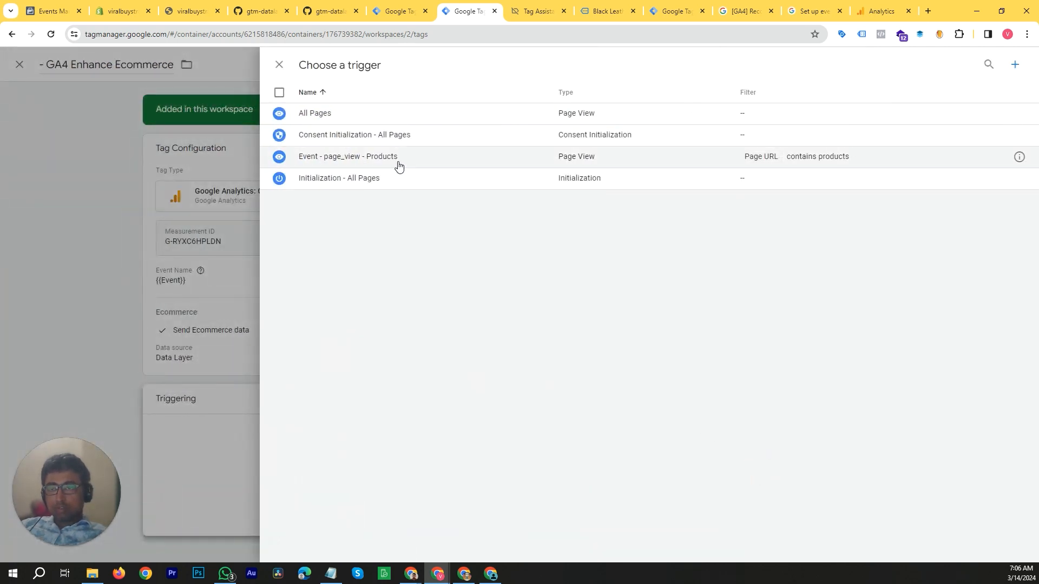
{"action": "left_click", "coordinate": [351, 158]}
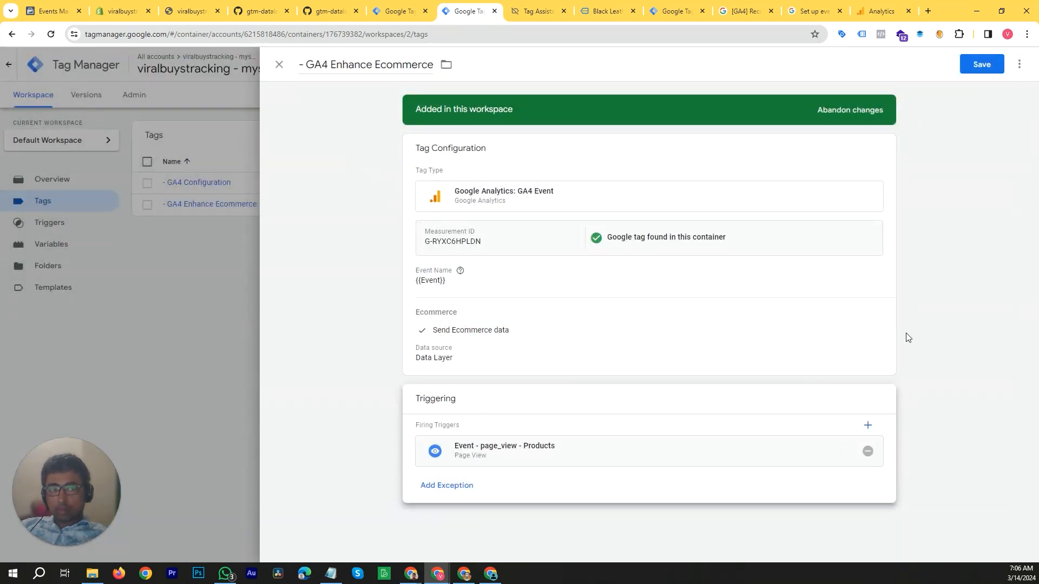
{"action": "left_click", "coordinate": [982, 65]}
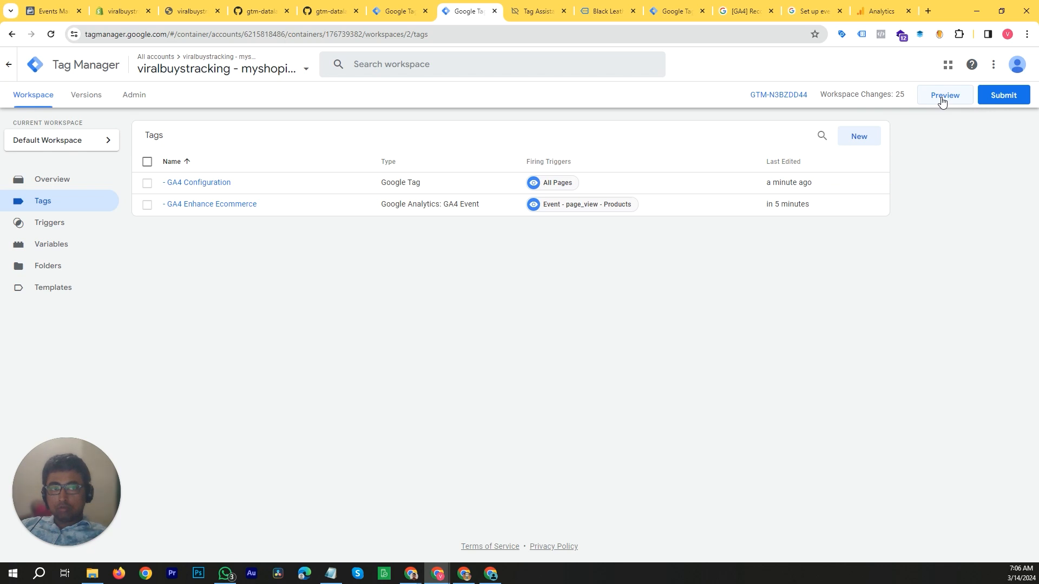
Start a preview of the web container, reload the store's home page and check its tags in Tag Assistant.
{"action": "left_click", "coordinate": [944, 95]}
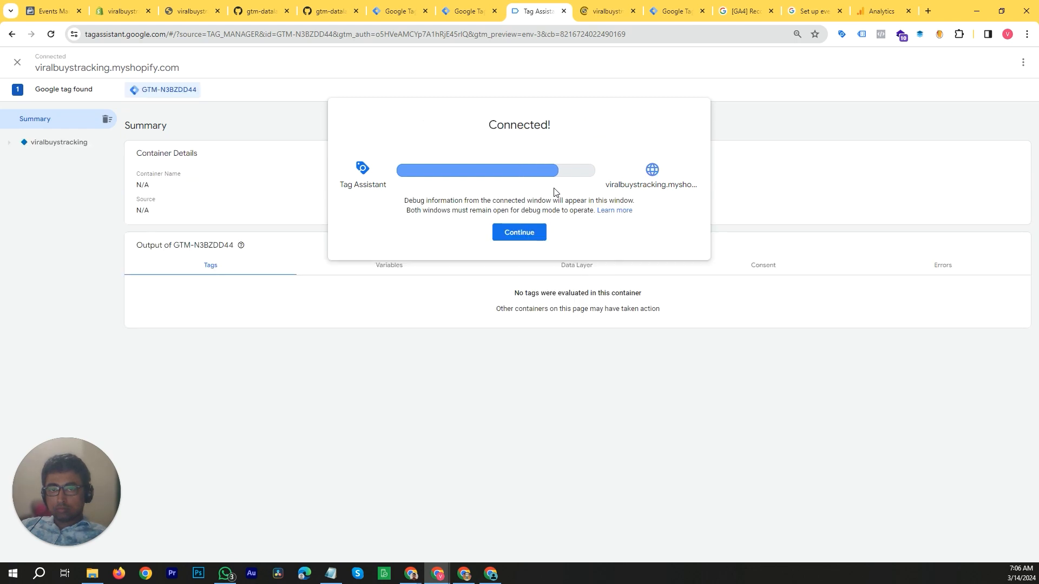
{"action": "left_click", "coordinate": [524, 236]}
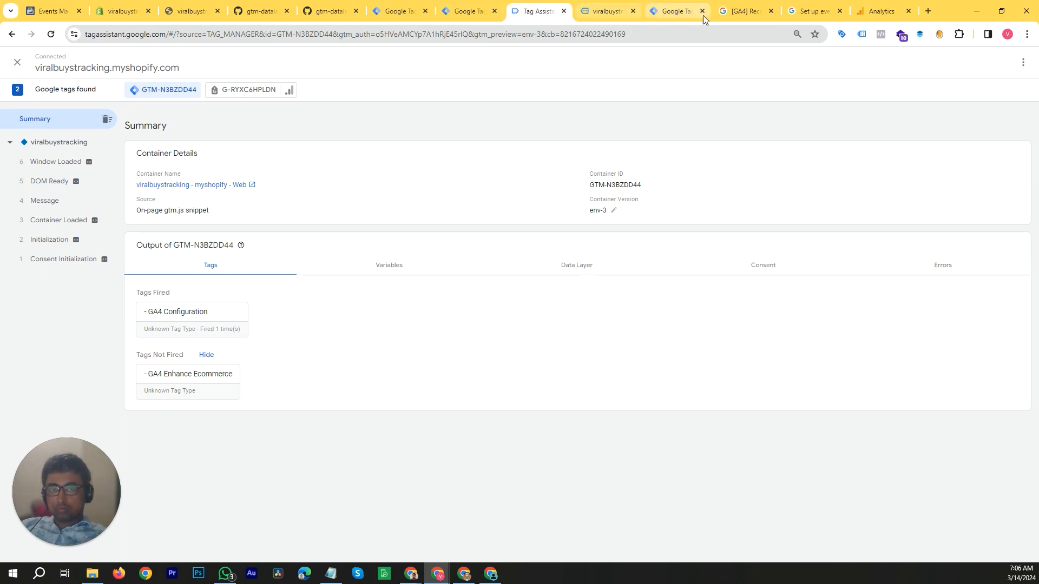
{"action": "left_click", "coordinate": [630, 10]}
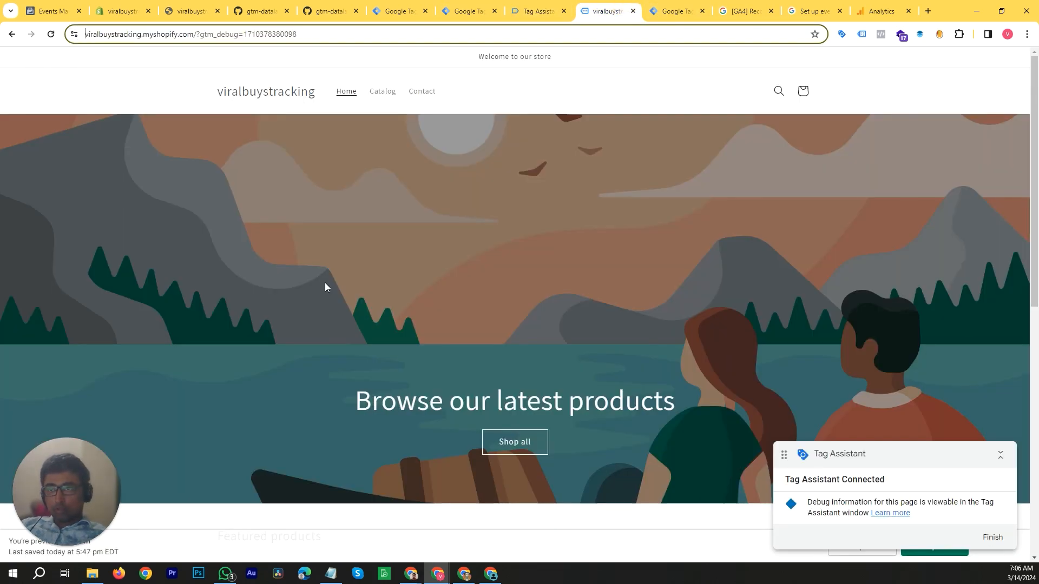
{"action": "scroll", "coordinate": [324, 282], "scroll_direction": "down", "scroll_amount": 5}
{"action": "scroll", "coordinate": [325, 277], "scroll_direction": "up", "scroll_amount": 5}
{"action": "left_click", "coordinate": [260, 93]}
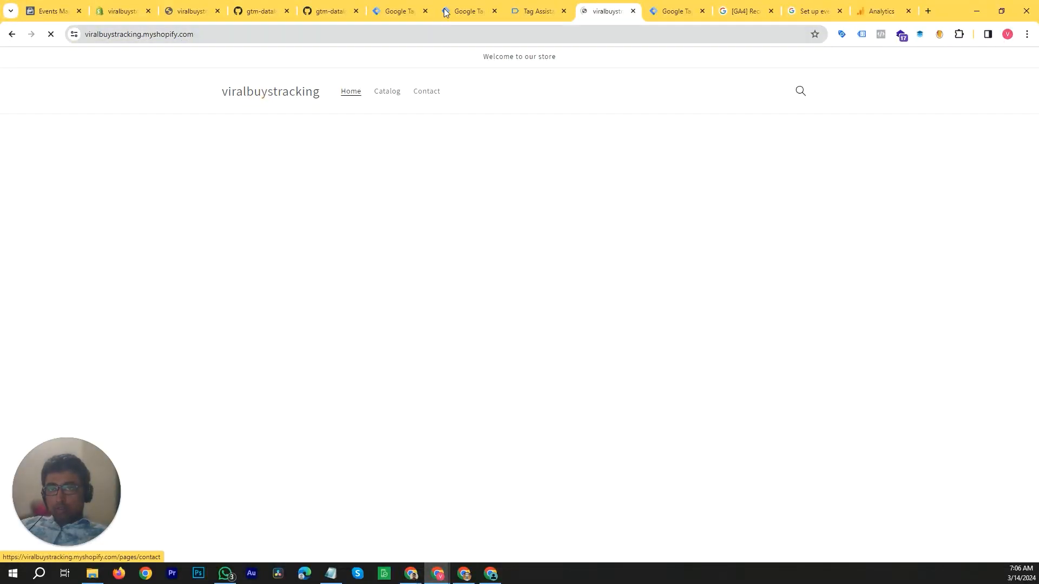
{"action": "left_click", "coordinate": [460, 11]}
{"action": "left_click", "coordinate": [533, 11]}
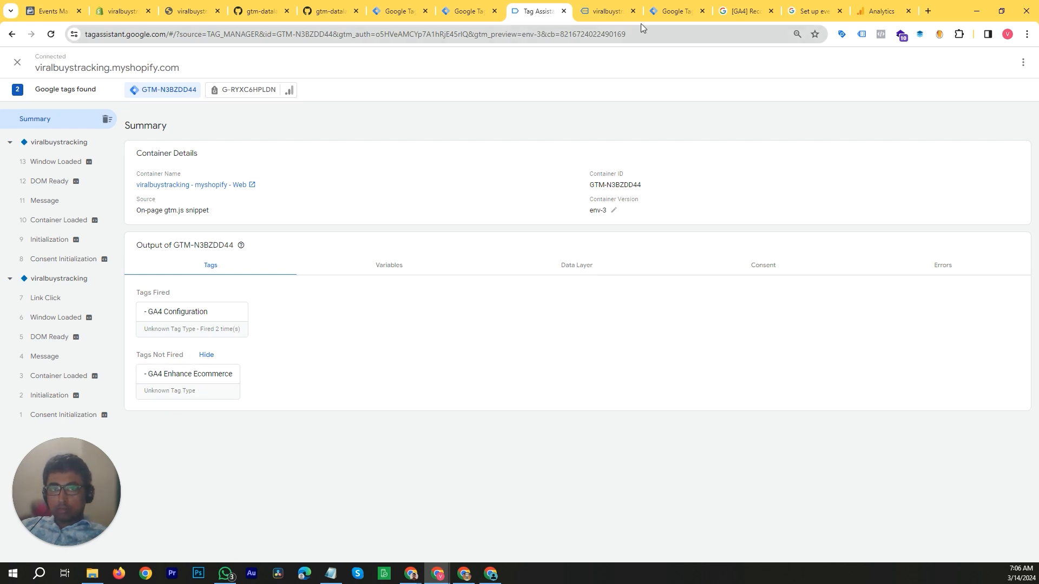
Close and reopen the debug window, open the Black Leather Bag product page and check the fired tags in Tag Assistant.
{"action": "left_click", "coordinate": [633, 10]}
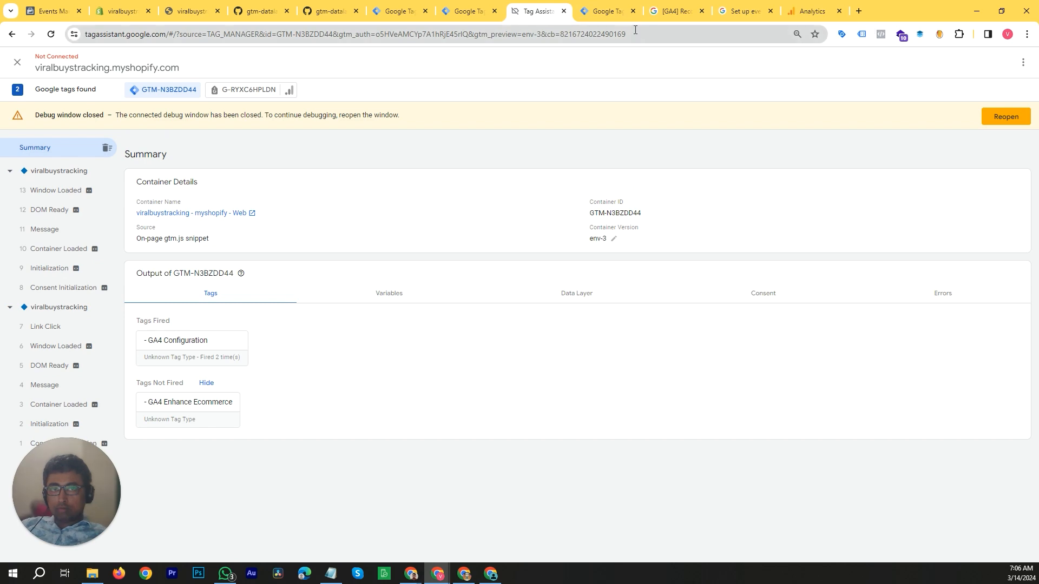
{"action": "left_click", "coordinate": [1007, 117]}
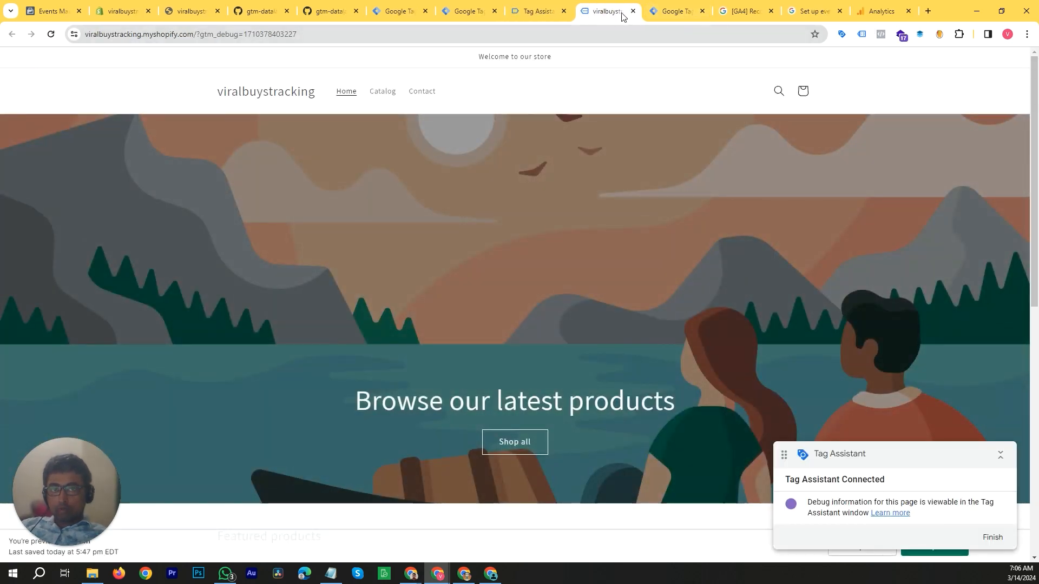
{"action": "scroll", "coordinate": [339, 145], "scroll_direction": "down", "scroll_amount": 10}
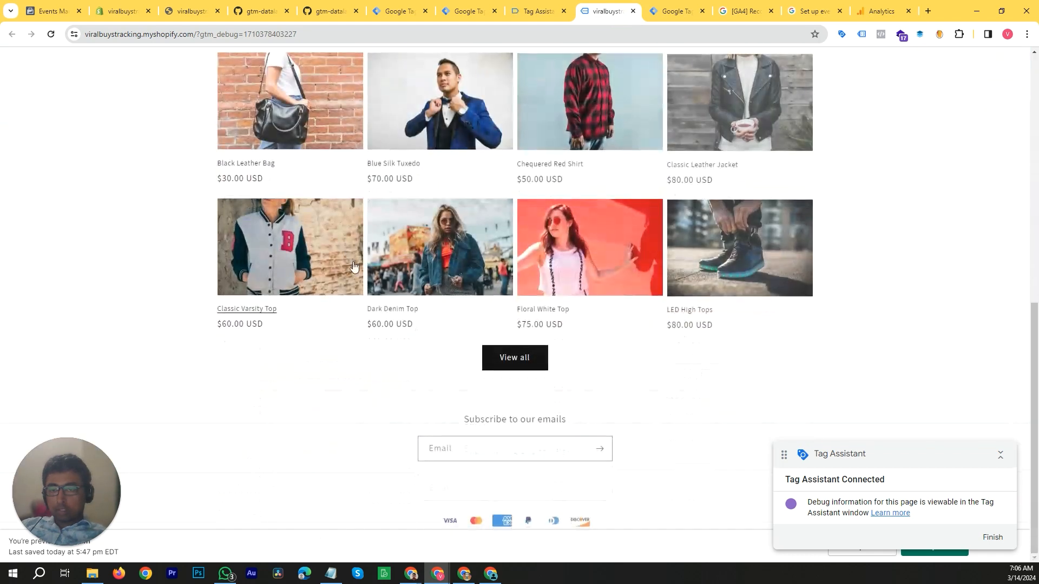
{"action": "left_click", "coordinate": [301, 116]}
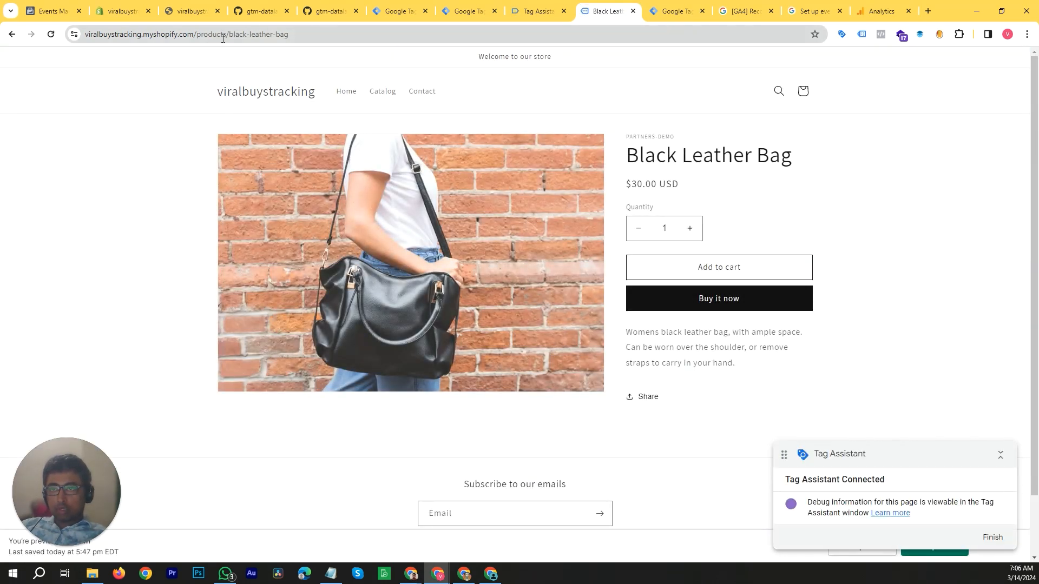
{"action": "left_click", "coordinate": [454, 7]}
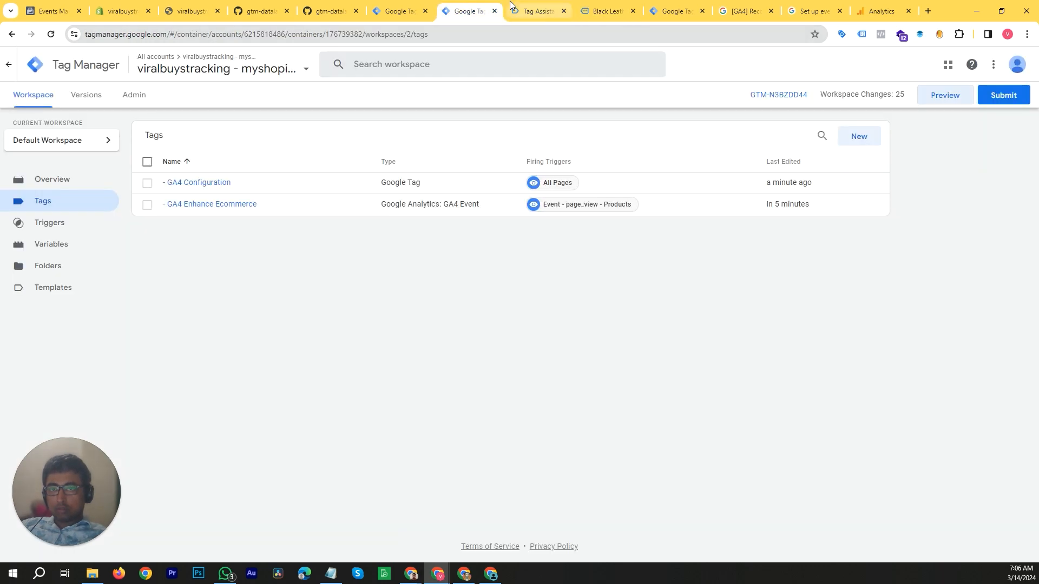
{"action": "left_click", "coordinate": [510, 2]}
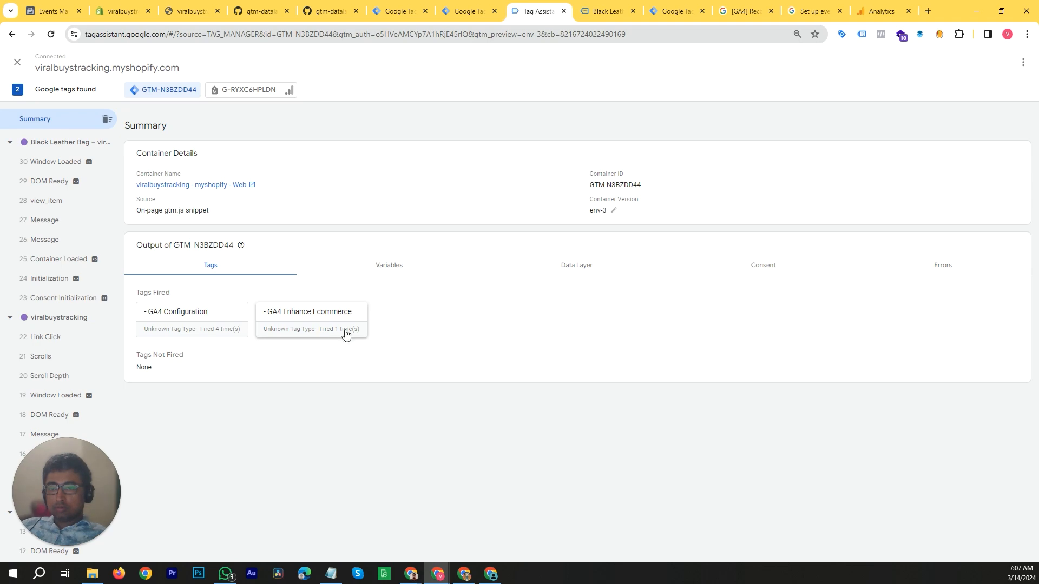
Go back to the store's home page and check that page's fired and unfired tags in Tag Assistant.
{"action": "left_click", "coordinate": [671, 15]}
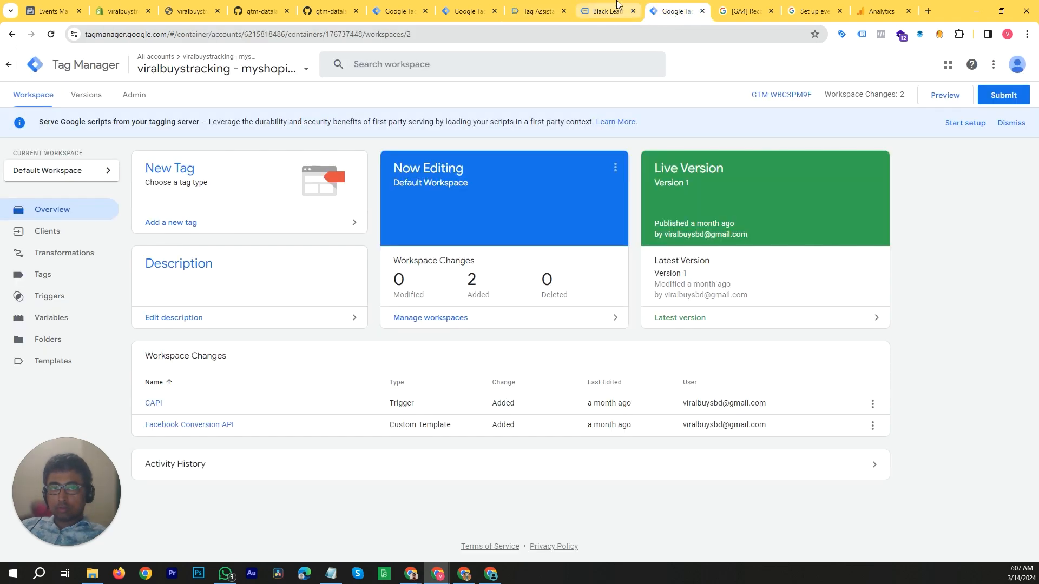
{"action": "left_click", "coordinate": [617, 7]}
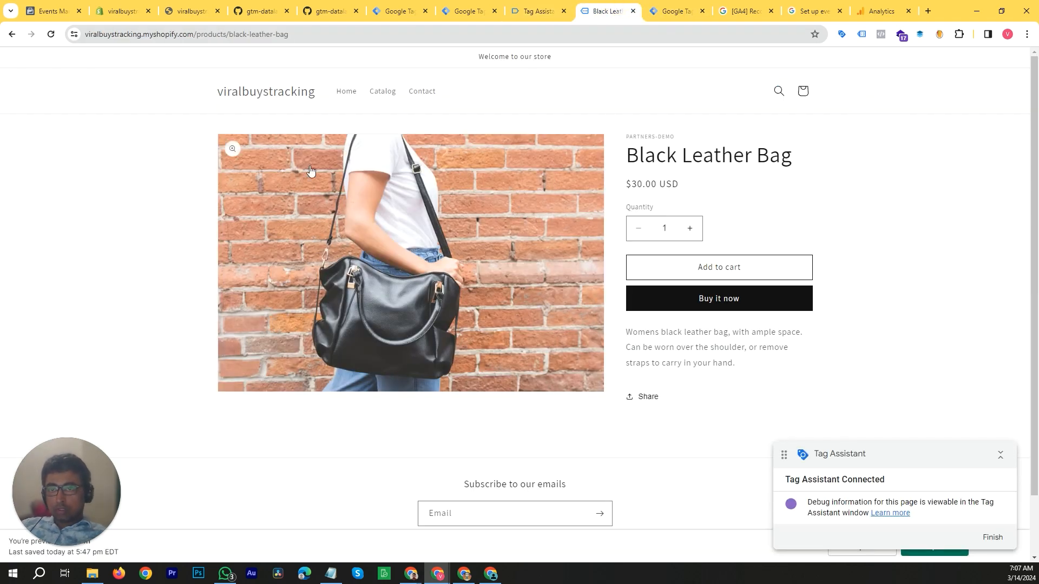
{"action": "left_click", "coordinate": [292, 94]}
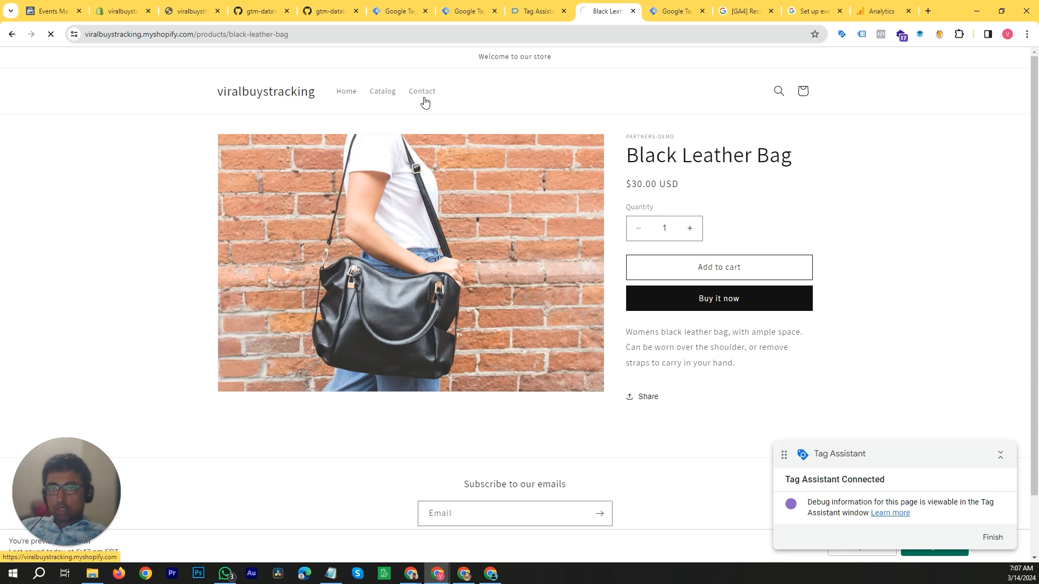
{"action": "left_click", "coordinate": [508, 8]}
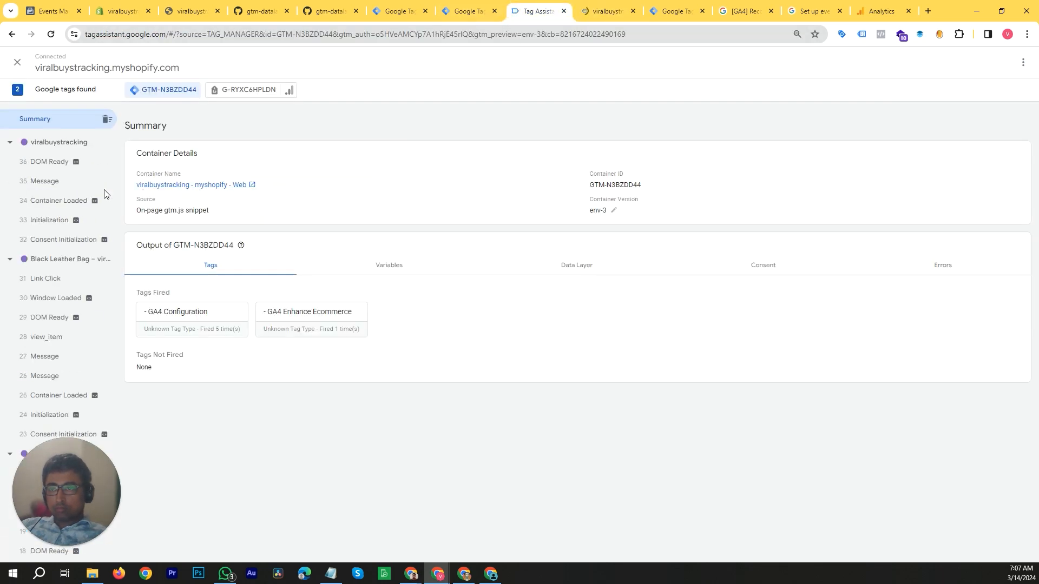
{"action": "left_click", "coordinate": [61, 144]}
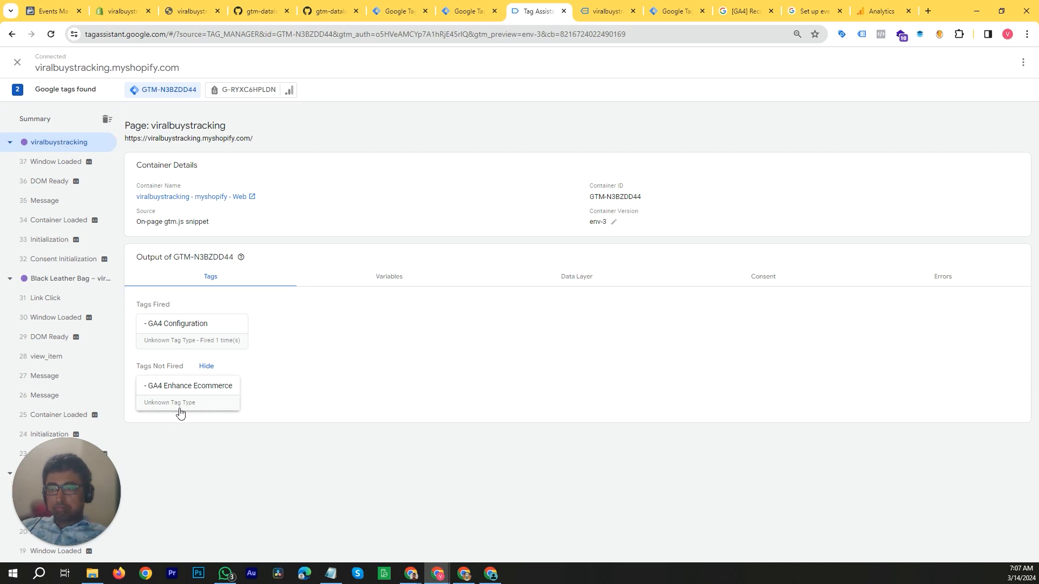
Open the LED High Tops product page from the store's home page and check its tags in Tag Assistant.
{"action": "left_click", "coordinate": [663, 11]}
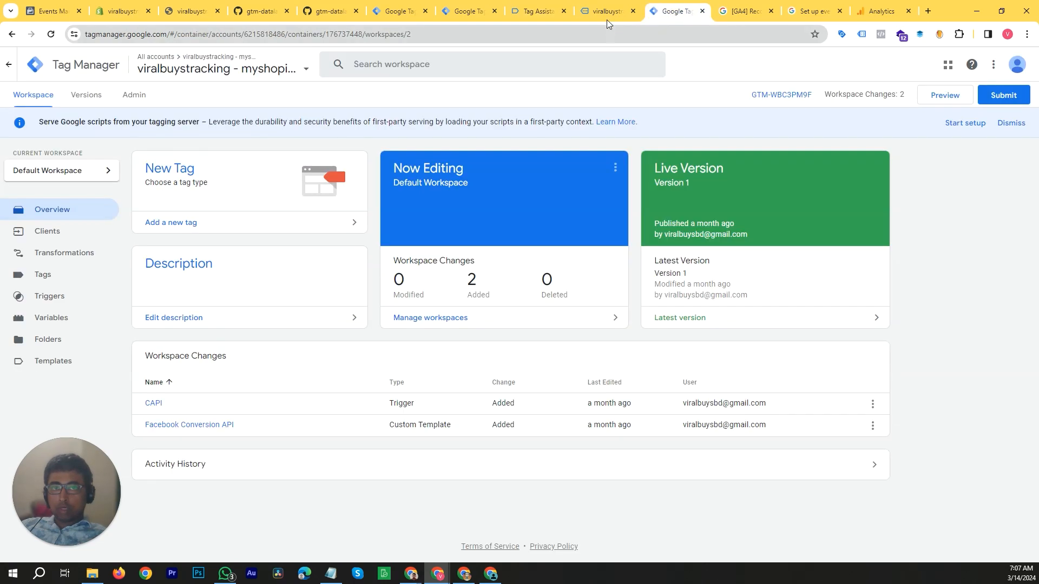
{"action": "left_click", "coordinate": [609, 11]}
{"action": "scroll", "coordinate": [619, 431], "scroll_direction": "down", "scroll_amount": 9}
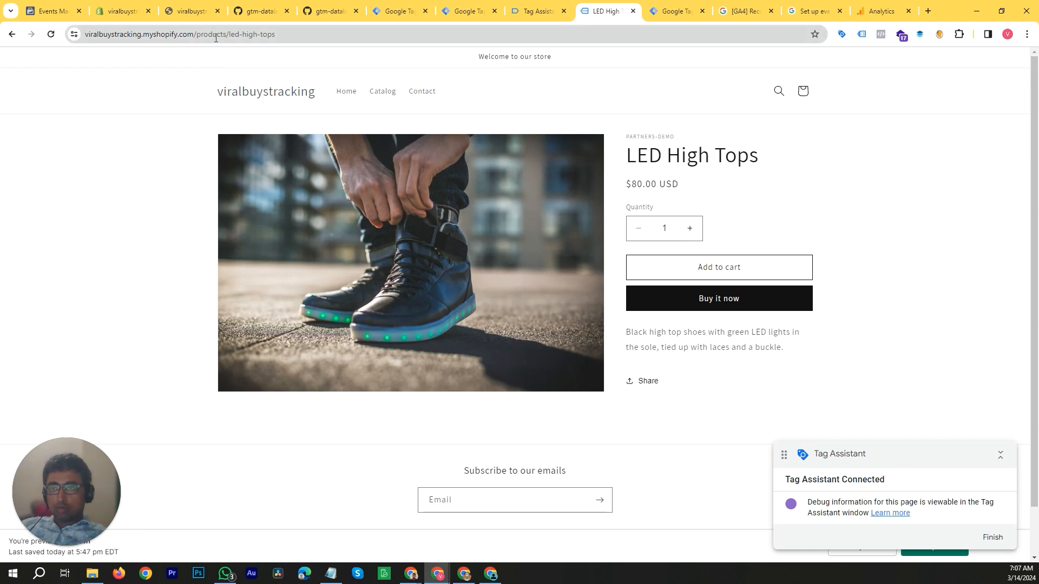
{"action": "left_click", "coordinate": [470, 11]}
{"action": "left_click", "coordinate": [537, 11]}
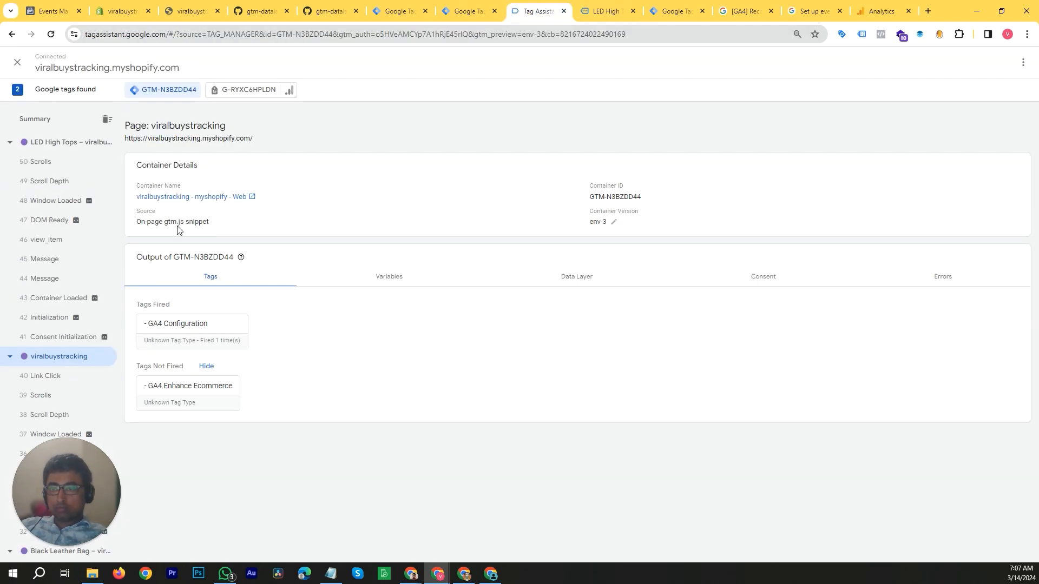
{"action": "left_click", "coordinate": [59, 141]}
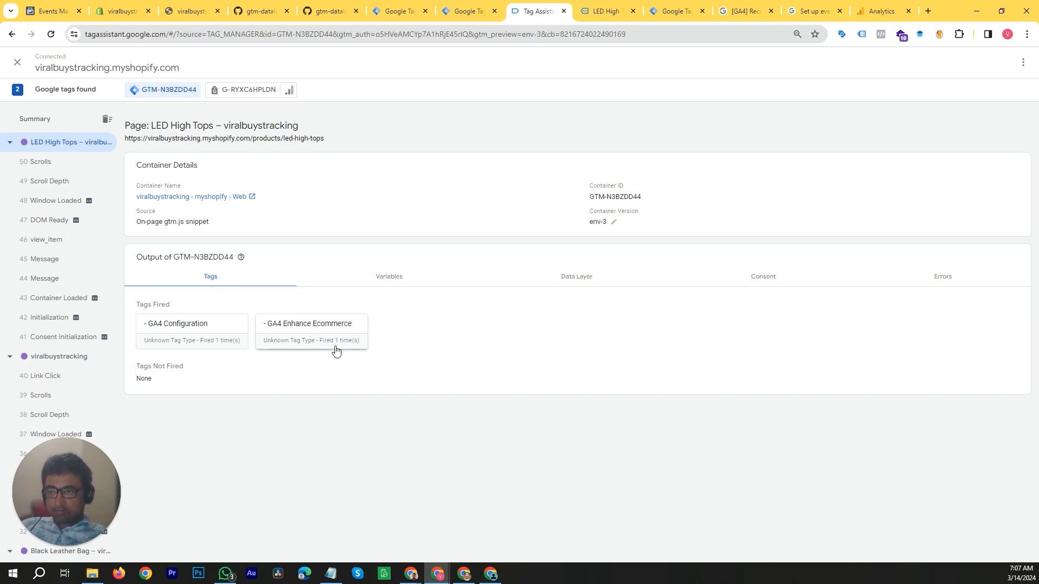
Inspect the data layer values of the LED High Tops page's Scrolls and Scroll Depth events.
{"action": "left_click", "coordinate": [43, 168]}
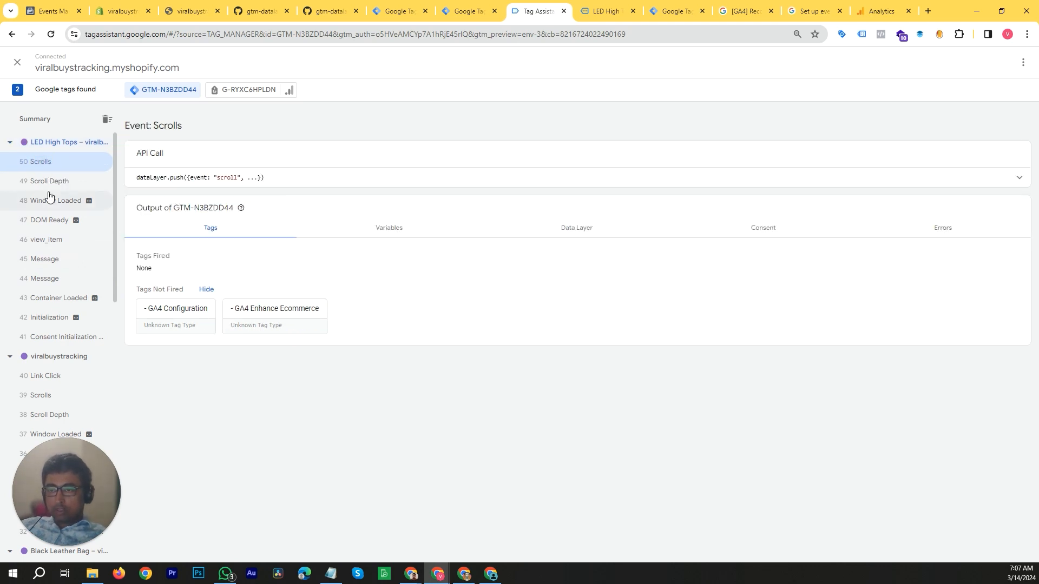
{"action": "left_click", "coordinate": [593, 233]}
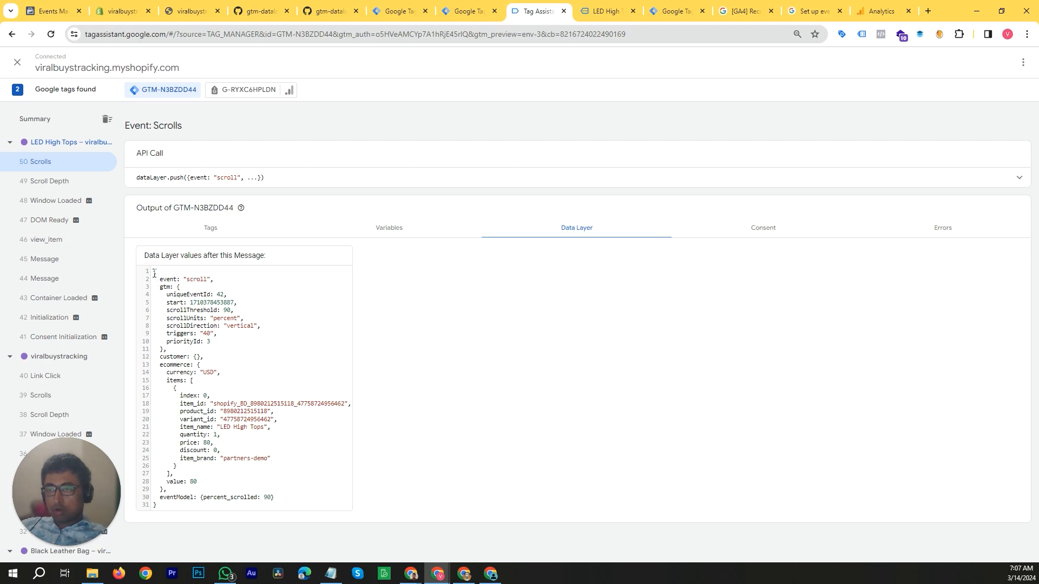
{"action": "left_click", "coordinate": [53, 183]}
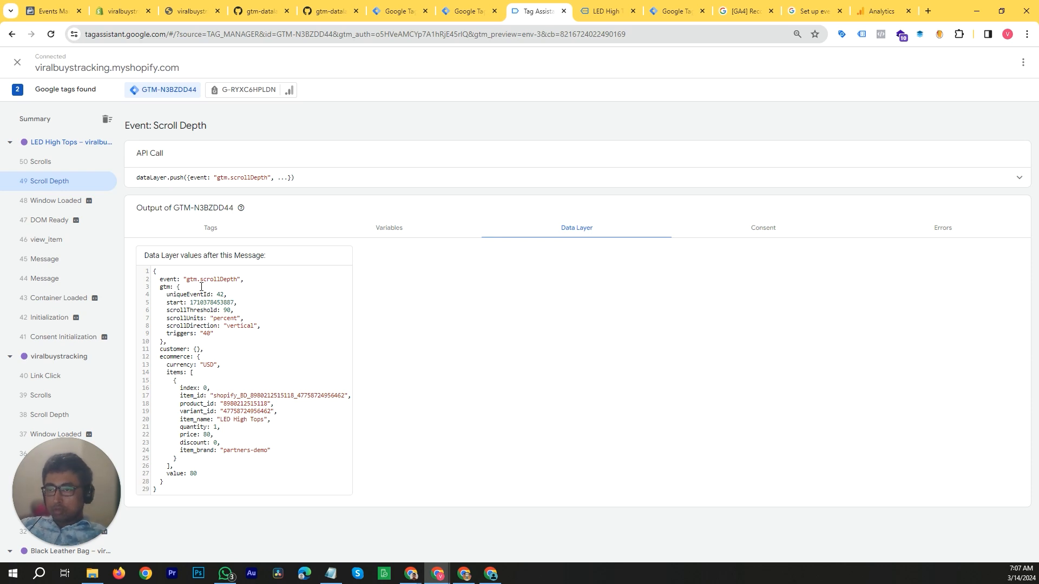
Inspect the data layer of the LED High Tops page's view_item, Message, Container Loaded, Initialization, Window Loaded and DOM Ready events, and of the page itself.
{"action": "left_click", "coordinate": [68, 245]}
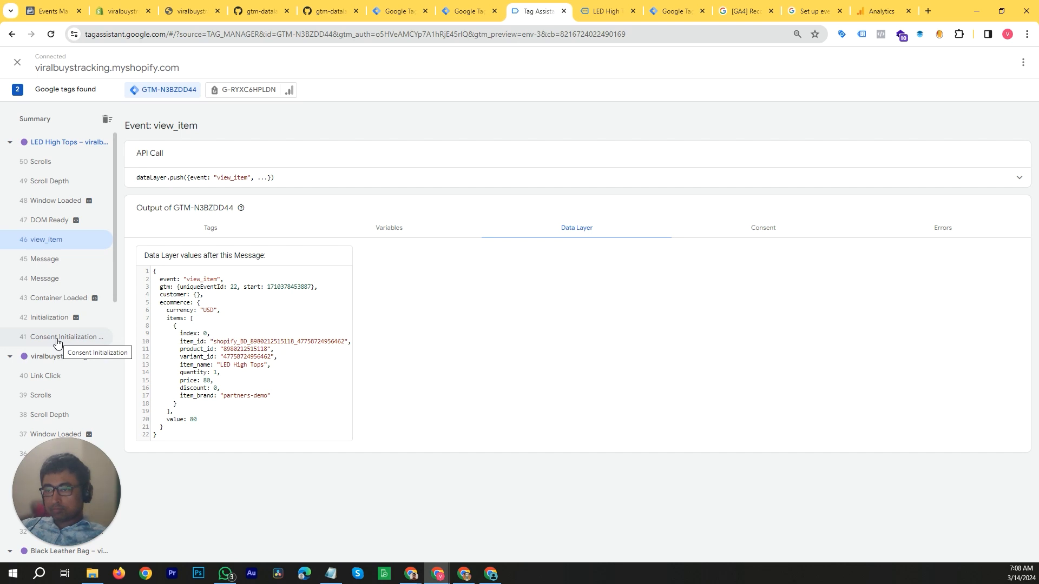
{"action": "left_click", "coordinate": [61, 261]}
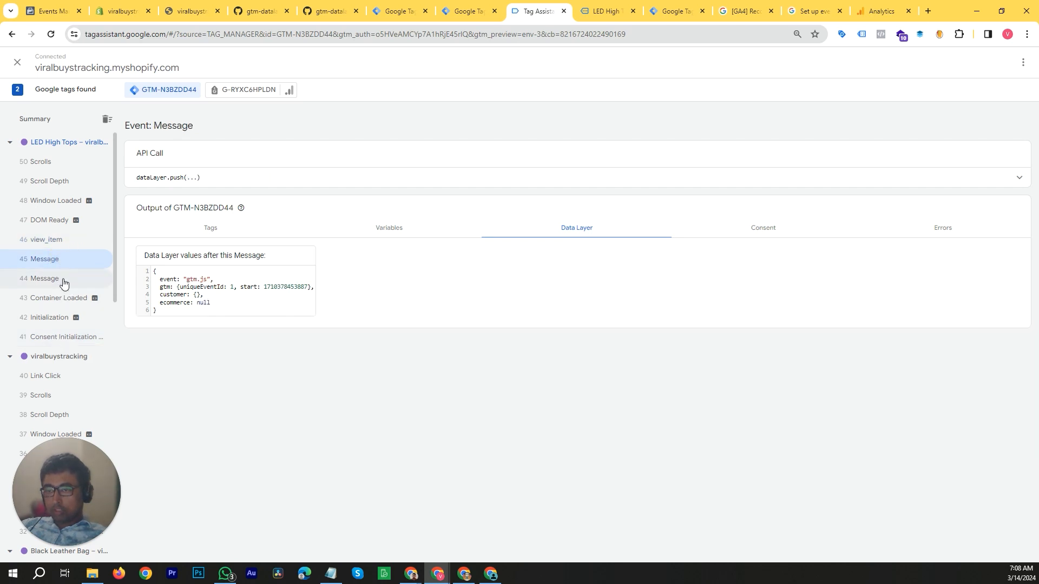
{"action": "left_click", "coordinate": [64, 281]}
{"action": "left_click", "coordinate": [63, 297]}
{"action": "left_click", "coordinate": [63, 318]}
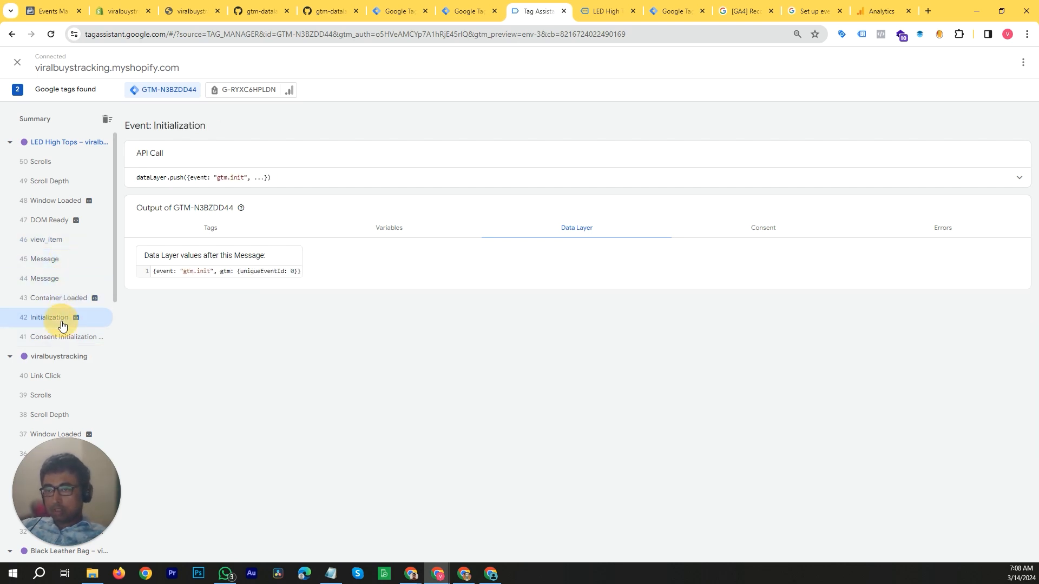
{"action": "left_click", "coordinate": [55, 209]}
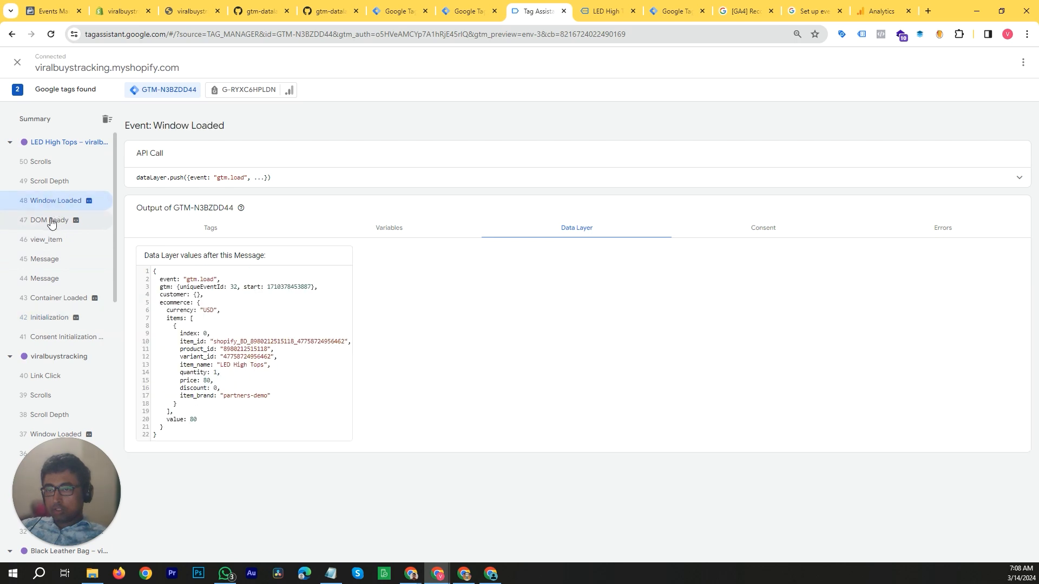
{"action": "left_click", "coordinate": [50, 222]}
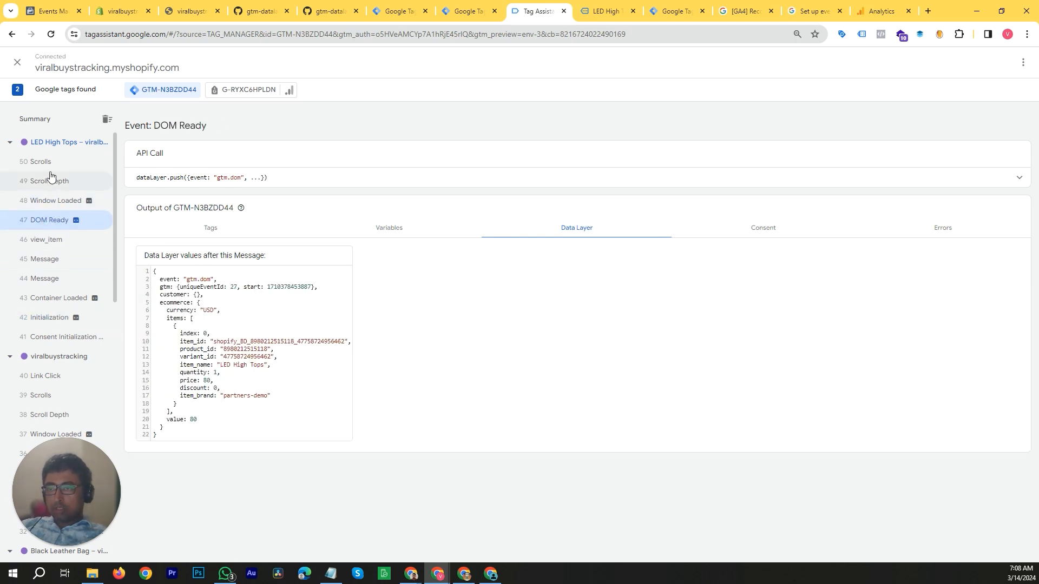
{"action": "left_click", "coordinate": [52, 145]}
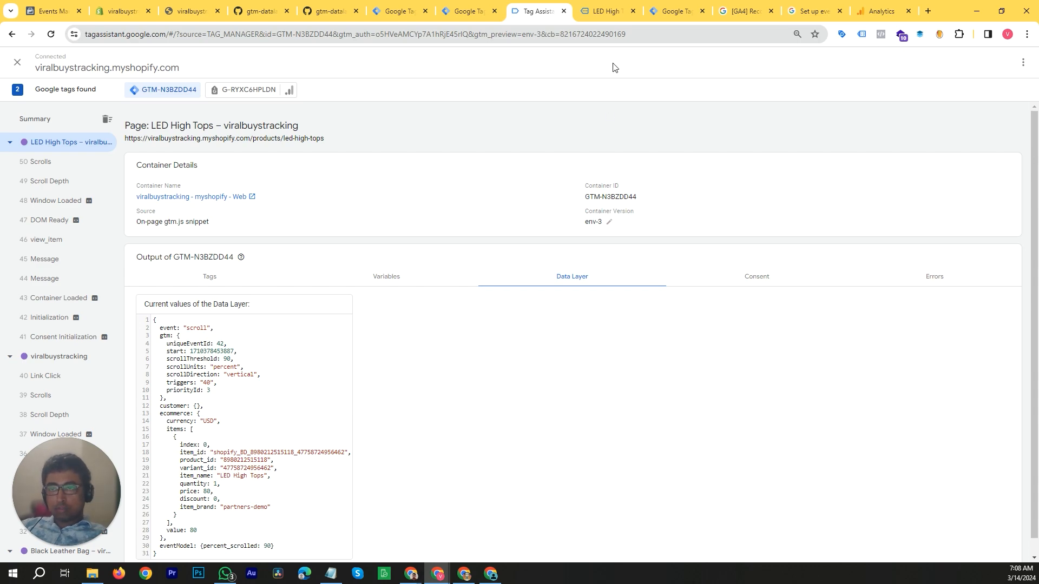
Return to the store's home page and check its data layer, fired tags and unfired tags in Tag Assistant.
{"action": "left_click", "coordinate": [459, 12]}
{"action": "left_click", "coordinate": [513, 5]}
{"action": "left_click", "coordinate": [609, 12]}
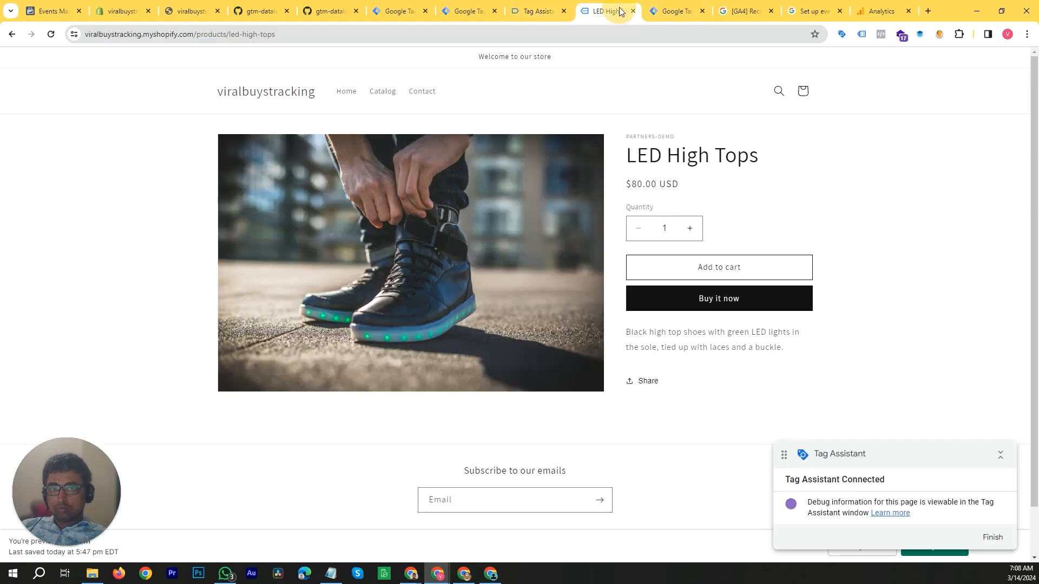
{"action": "left_click", "coordinate": [288, 93]}
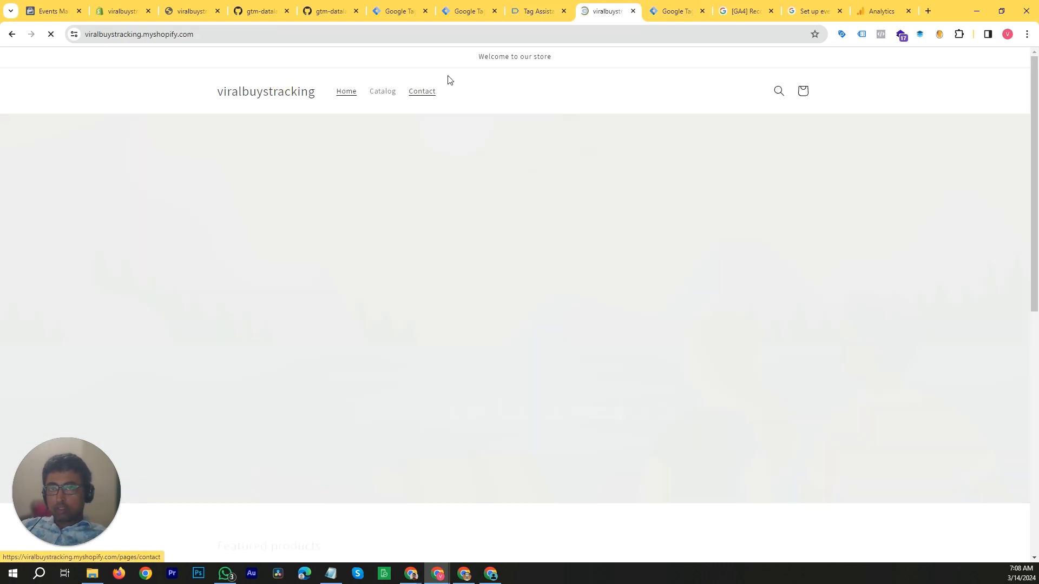
{"action": "left_click", "coordinate": [513, 13]}
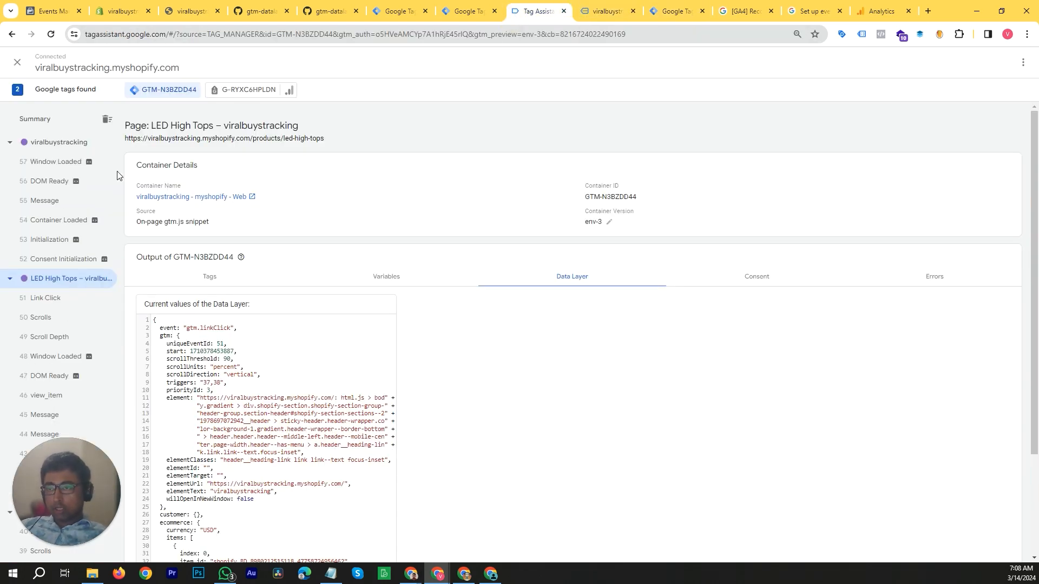
{"action": "left_click", "coordinate": [50, 145]}
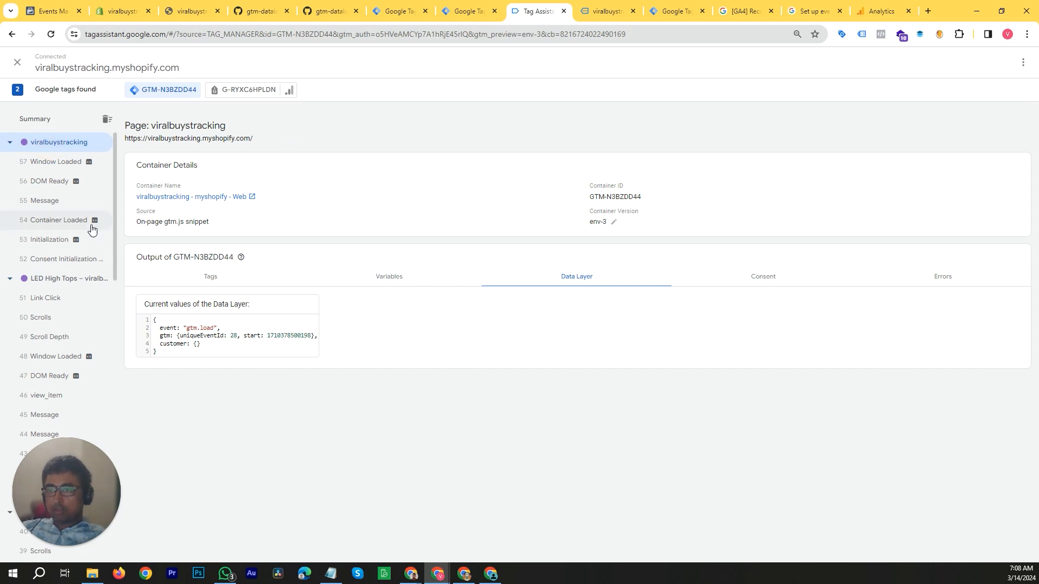
{"action": "left_click", "coordinate": [218, 286]}
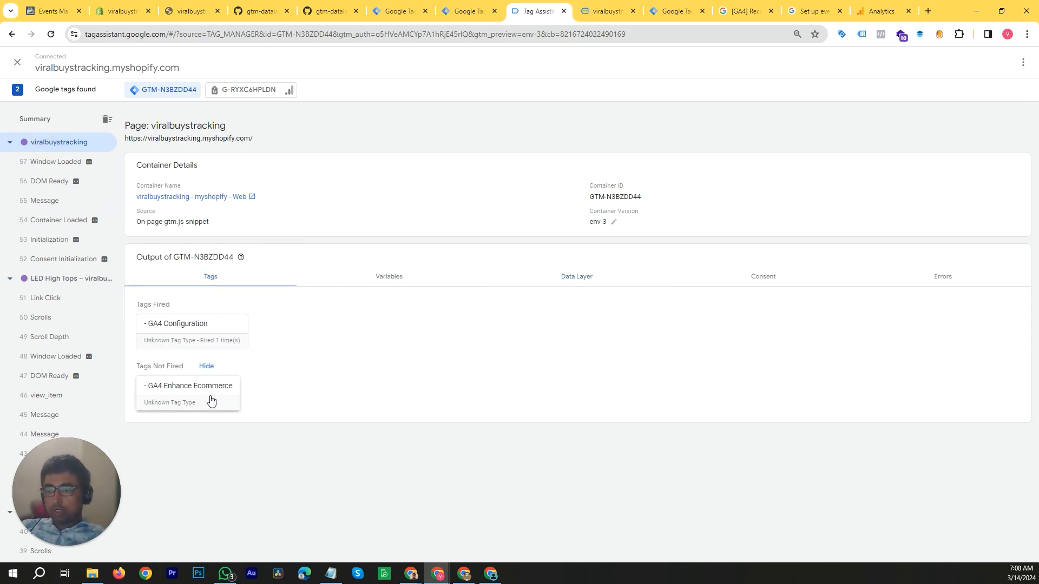
Rename the GA4 Enhance Ecommerce tag in Tag Manager as "- GA4 Enhanced Ecommerce" and save it.
{"action": "left_click", "coordinate": [462, 8]}
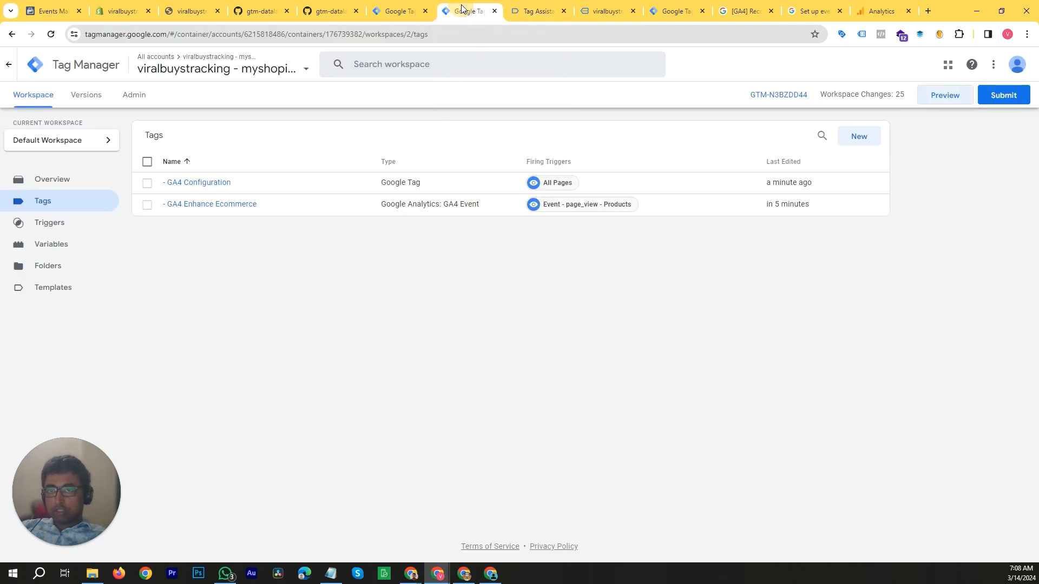
{"action": "left_click", "coordinate": [227, 205]}
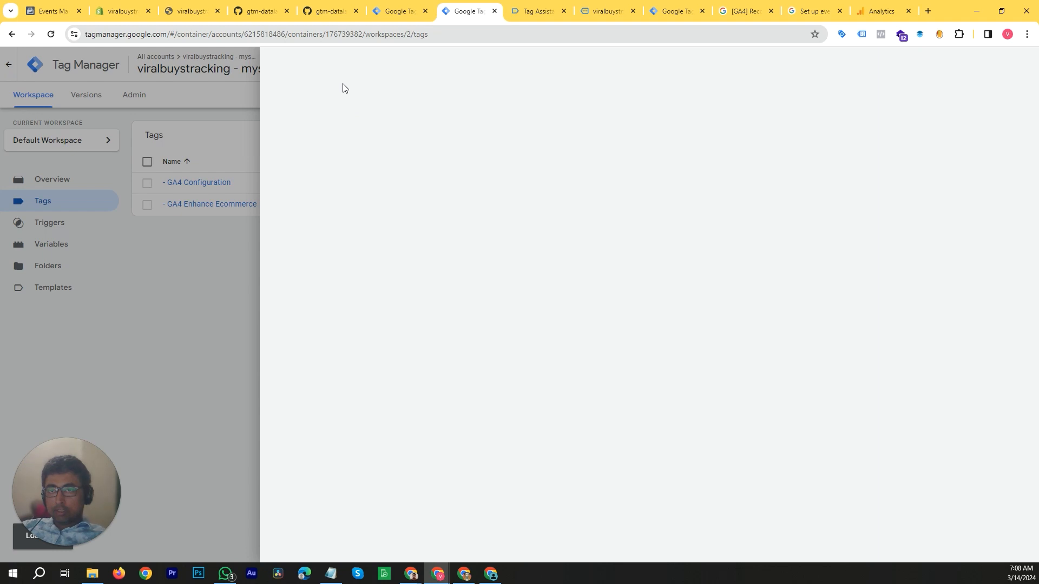
{"action": "left_click", "coordinate": [376, 66]}
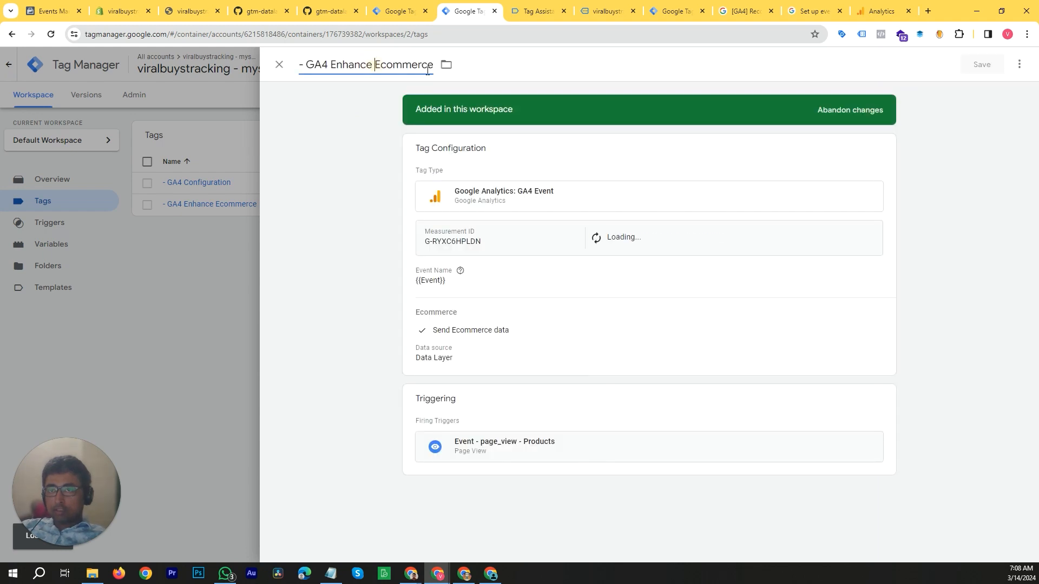
{"action": "type", "text": "d"}
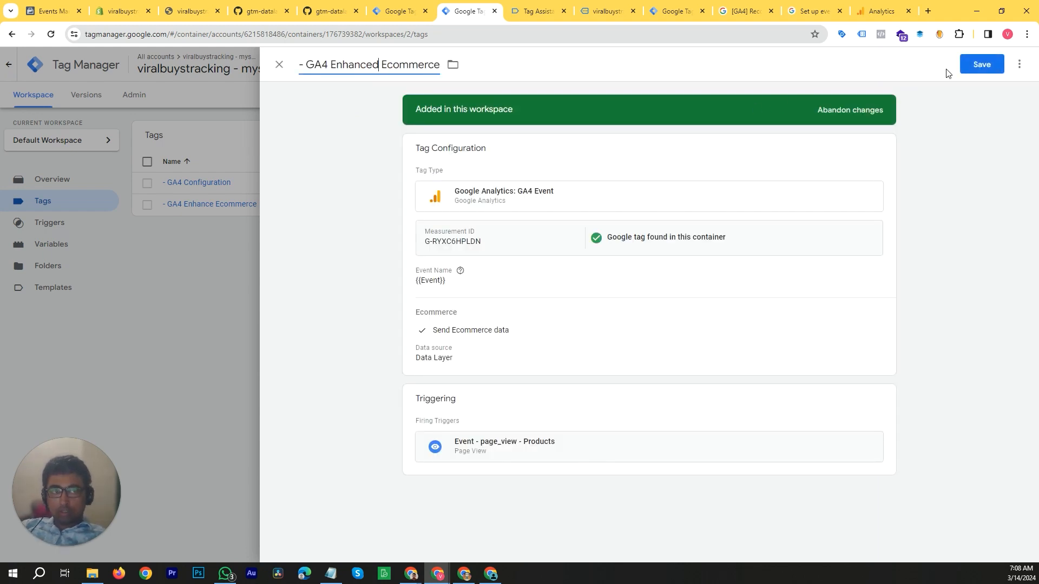
{"action": "left_click", "coordinate": [982, 64]}
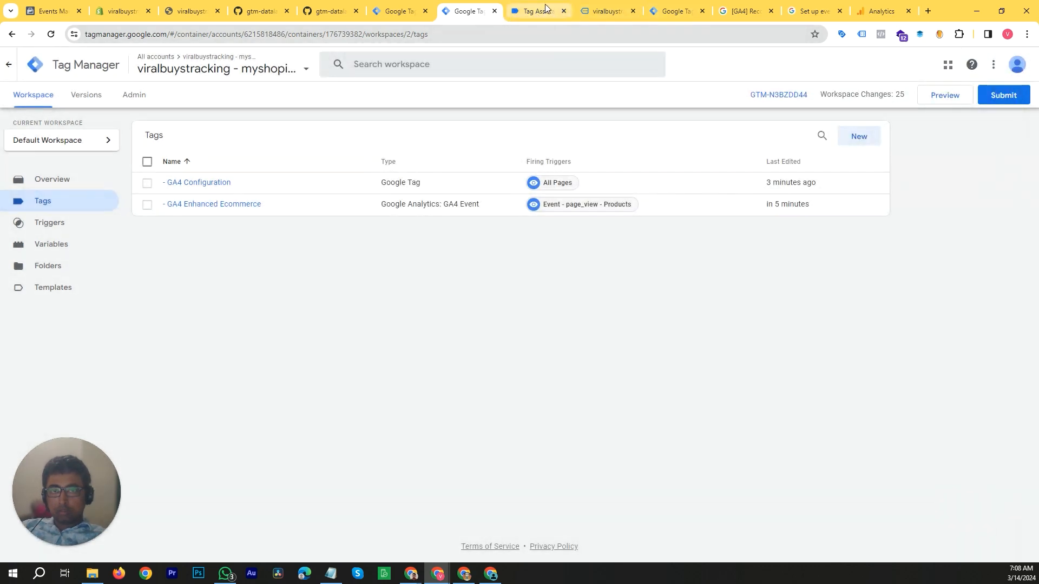
Close the old Tag Assistant session and its store page, and return to the web container's tag list.
{"action": "left_click_drag", "start_coordinate": [546, 8], "coordinate": [515, 209]}
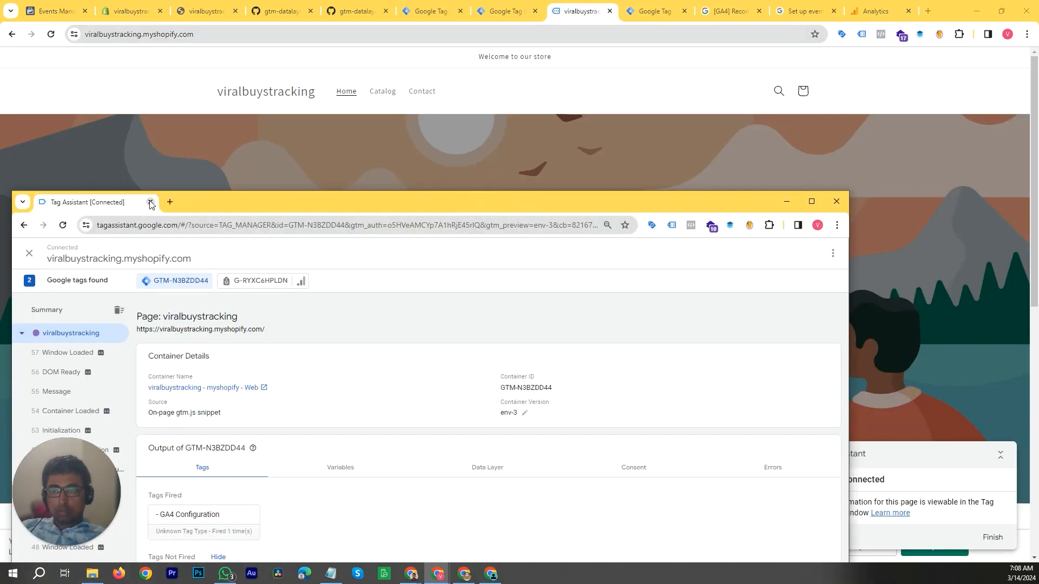
{"action": "left_click", "coordinate": [150, 202]}
{"action": "left_click", "coordinate": [457, 10]}
{"action": "left_click", "coordinate": [488, 10]}
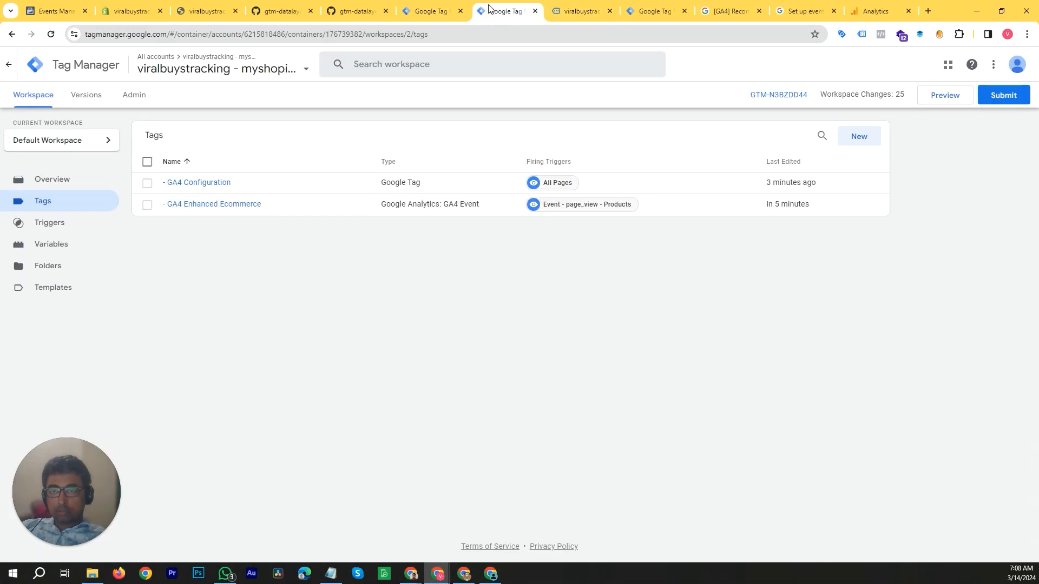
{"action": "left_click_drag", "start_coordinate": [574, 10], "coordinate": [416, 236]}
{"action": "left_click", "coordinate": [104, 246]}
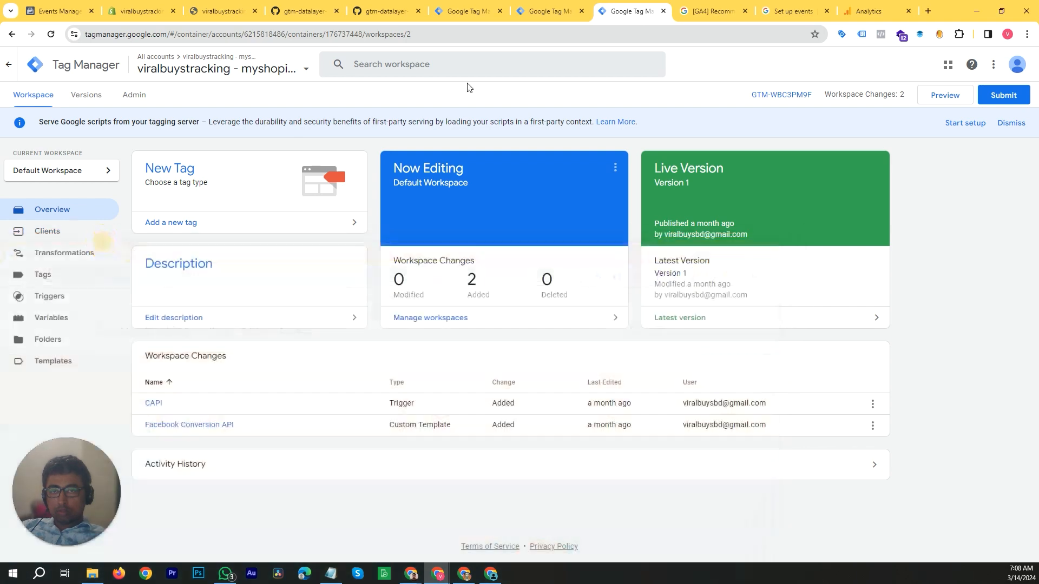
{"action": "left_click", "coordinate": [503, 5]}
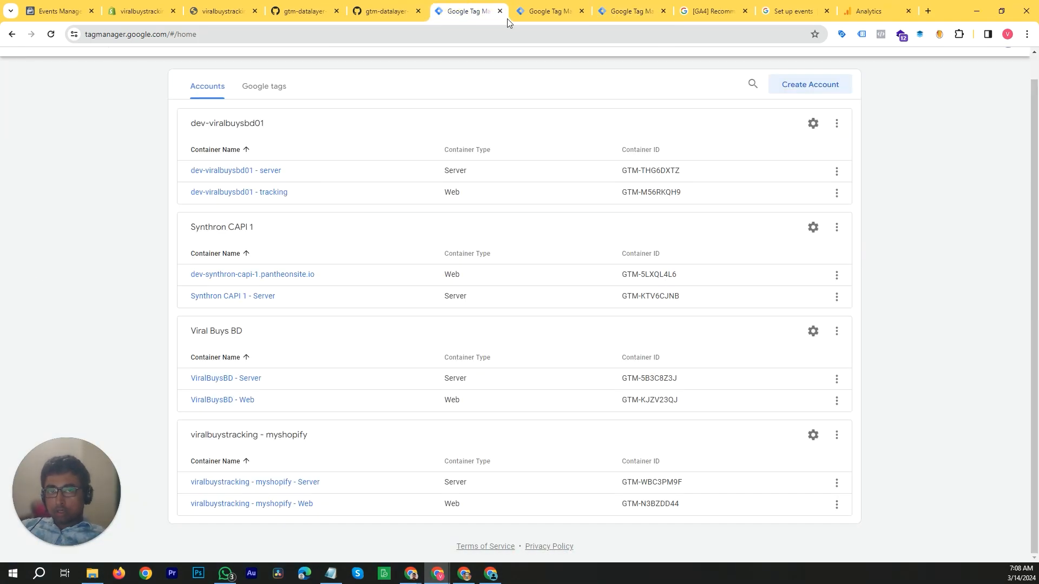
{"action": "left_click", "coordinate": [544, 11]}
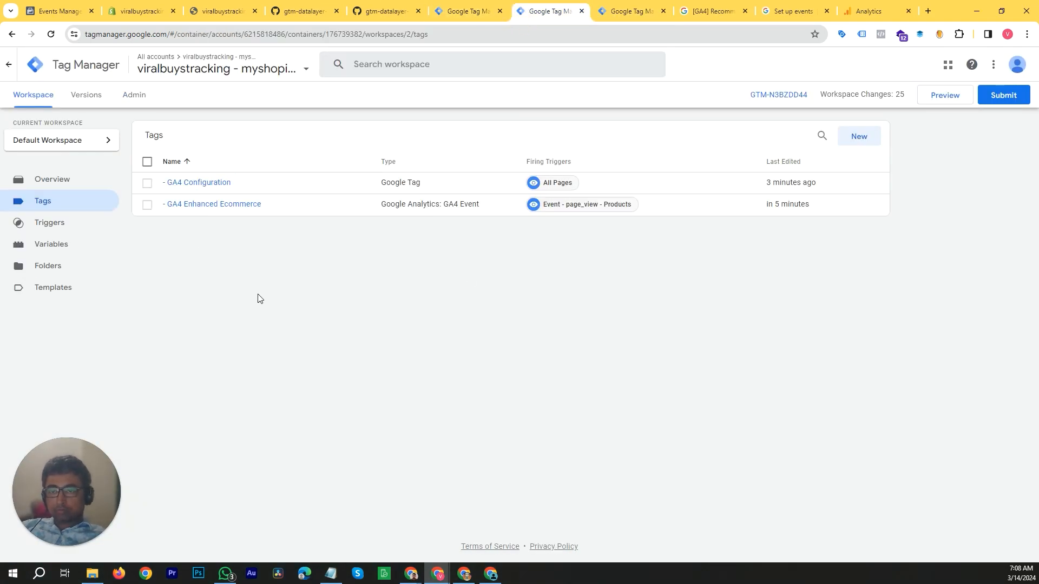
{"action": "left_click", "coordinate": [944, 101]}
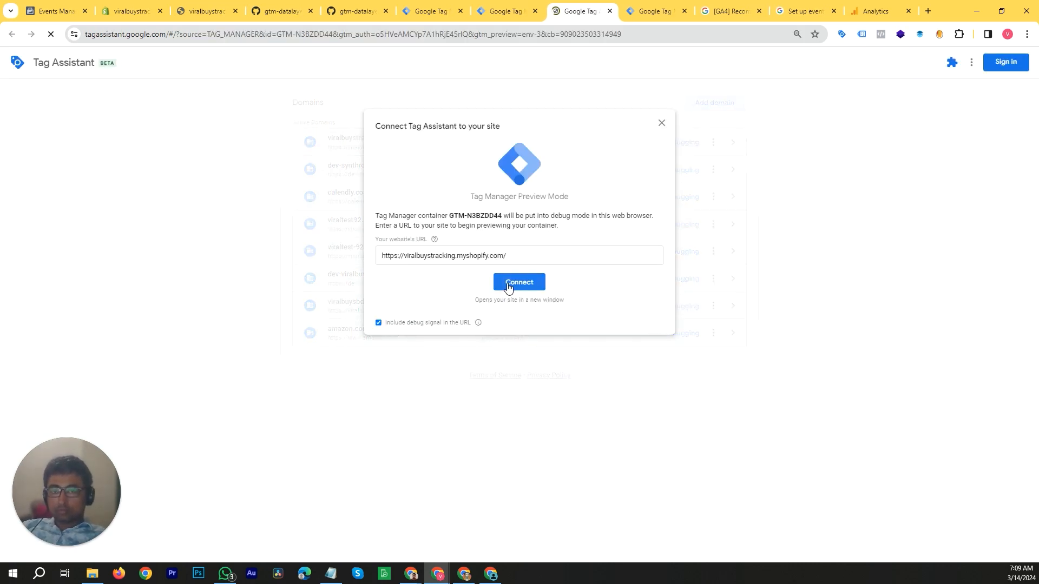
{"action": "left_click", "coordinate": [508, 284]}
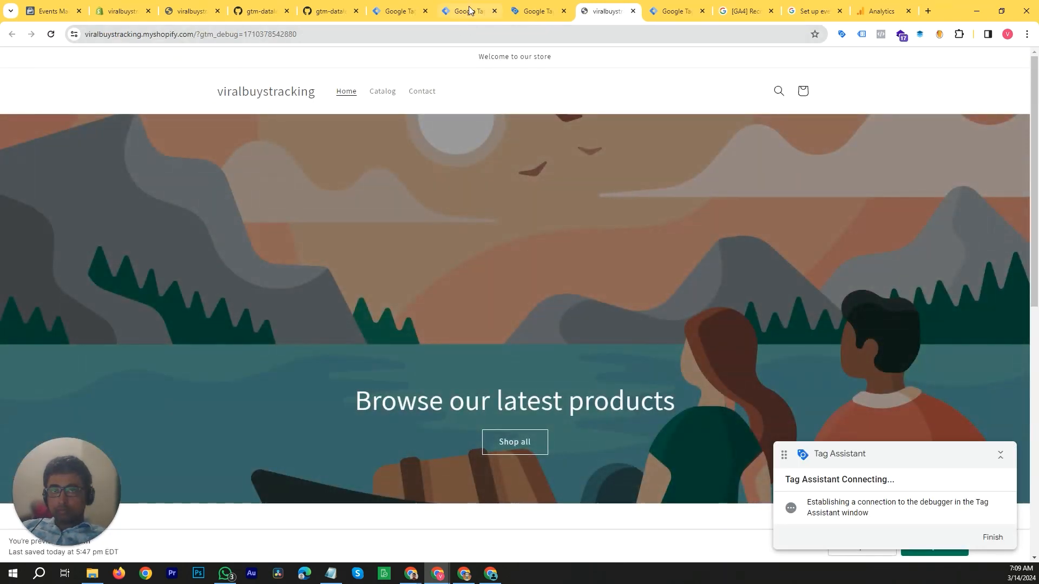
{"action": "left_click", "coordinate": [469, 10]}
{"action": "left_click", "coordinate": [533, 11]}
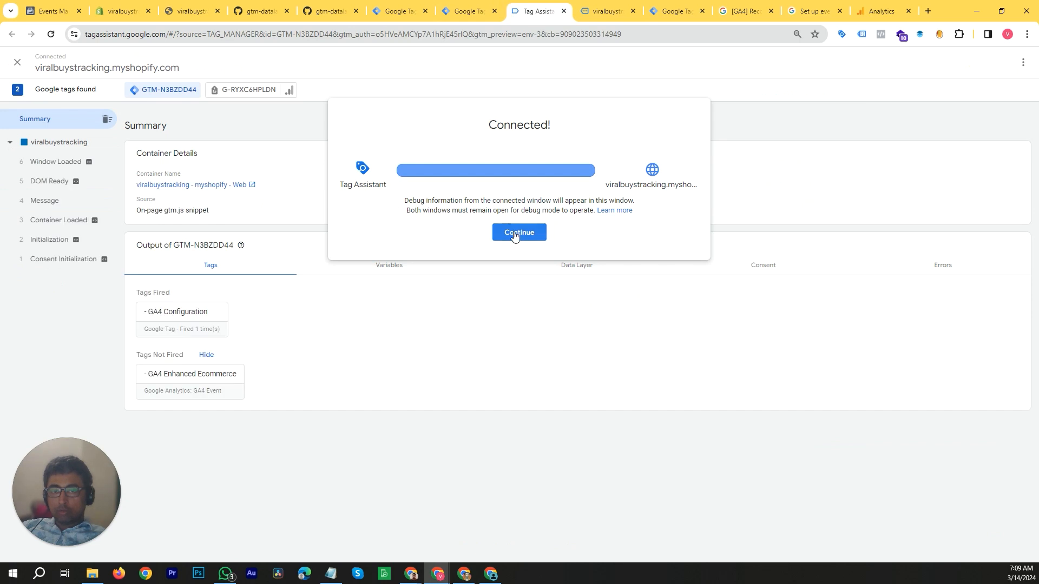
{"action": "left_click", "coordinate": [514, 234]}
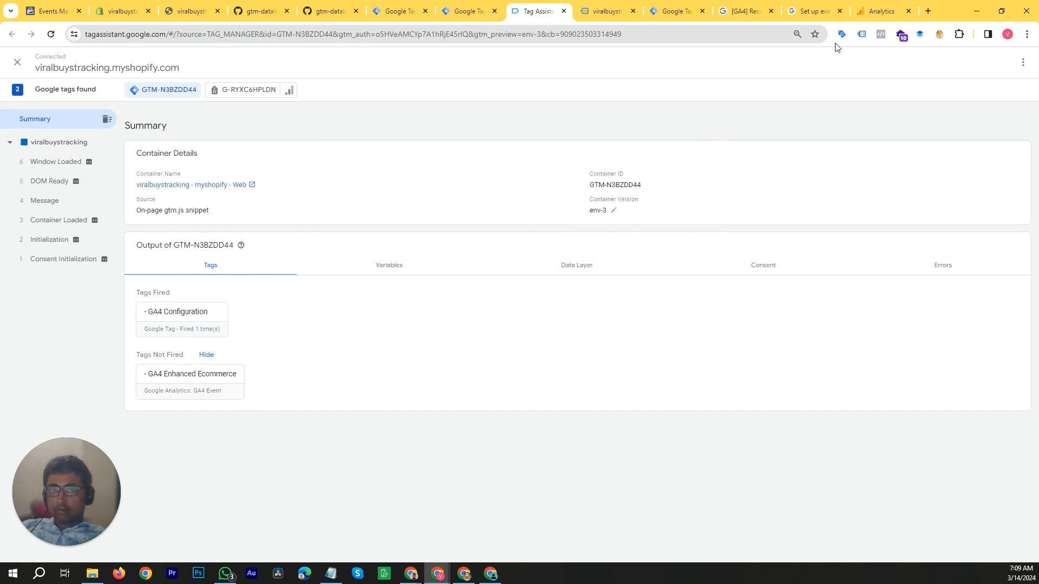
Open the full product listing from the store's home page and check the Products page's fired and unfired tags in Tag Assistant.
{"action": "left_click", "coordinate": [676, 12]}
{"action": "left_click", "coordinate": [608, 11]}
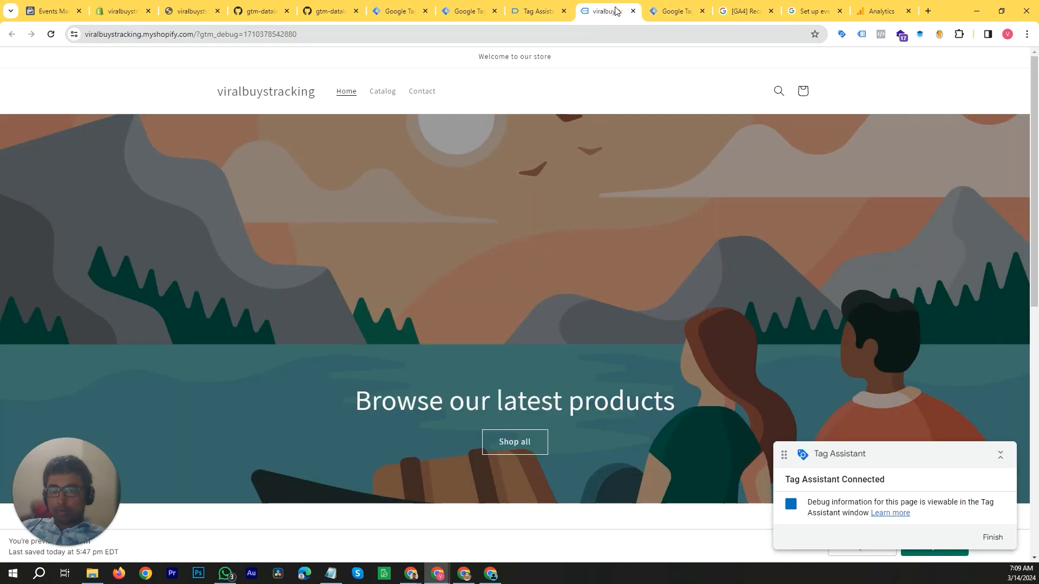
{"action": "scroll", "coordinate": [438, 265], "scroll_direction": "down", "scroll_amount": 5}
{"action": "scroll", "coordinate": [438, 266], "scroll_direction": "down", "scroll_amount": 5}
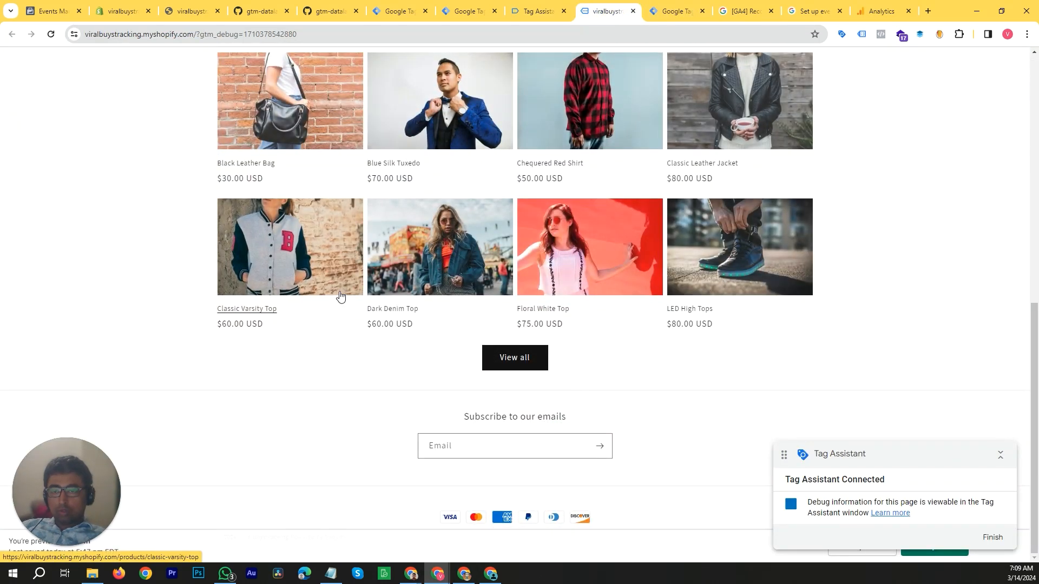
{"action": "left_click", "coordinate": [515, 358]}
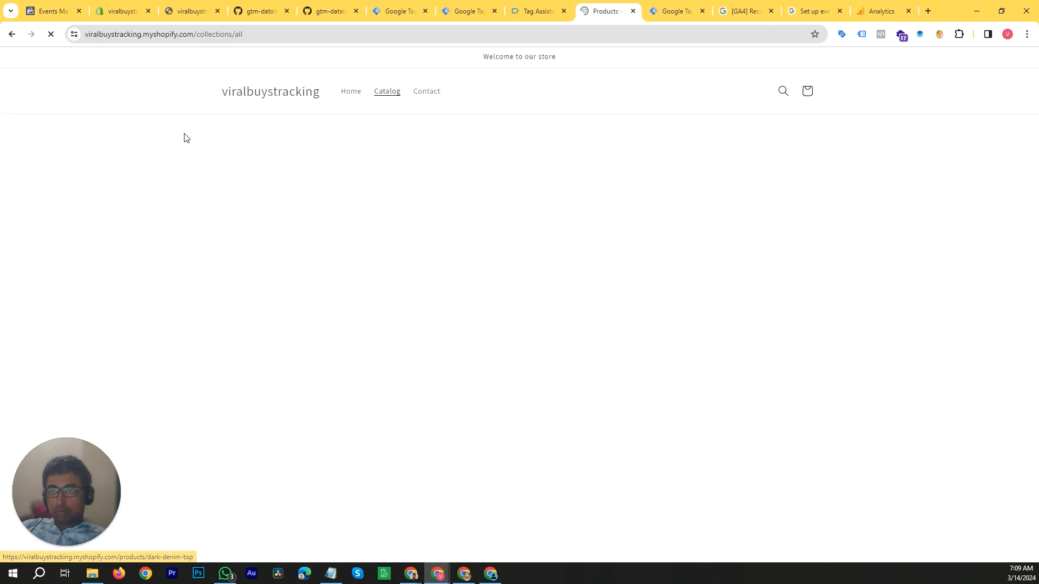
{"action": "left_click", "coordinate": [439, 12]}
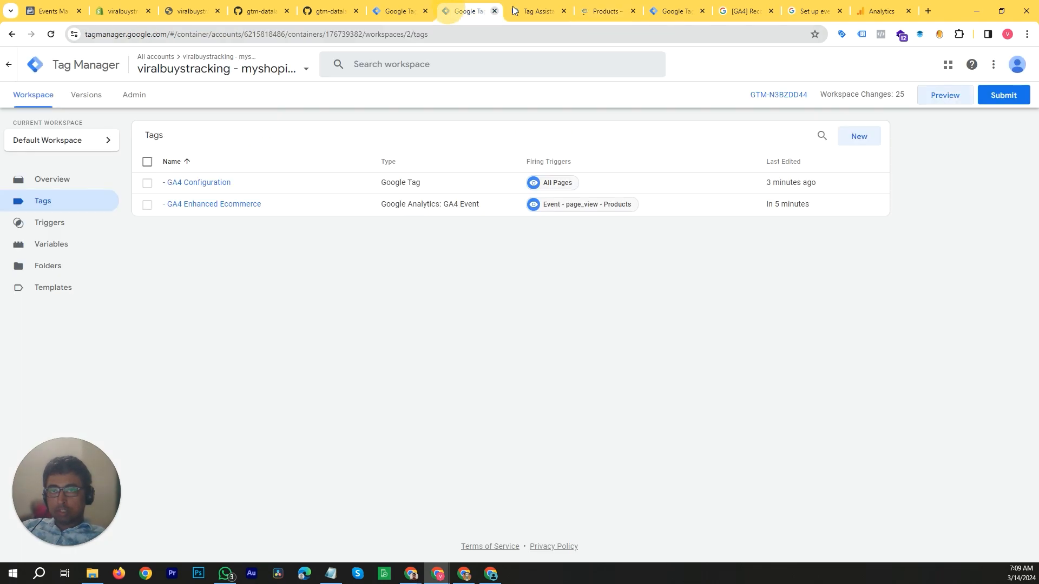
{"action": "left_click", "coordinate": [534, 11]}
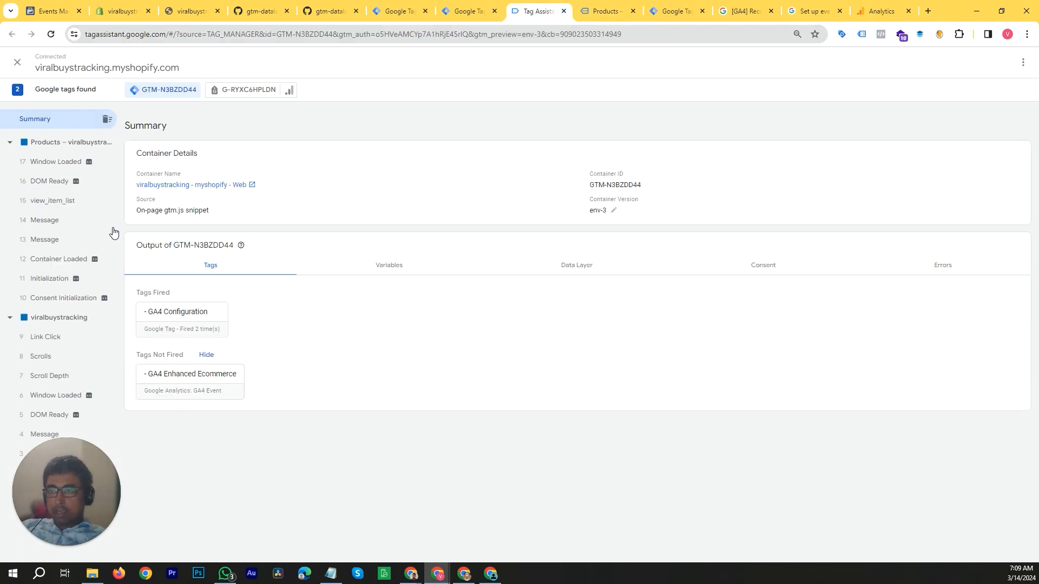
{"action": "left_click", "coordinate": [69, 142]}
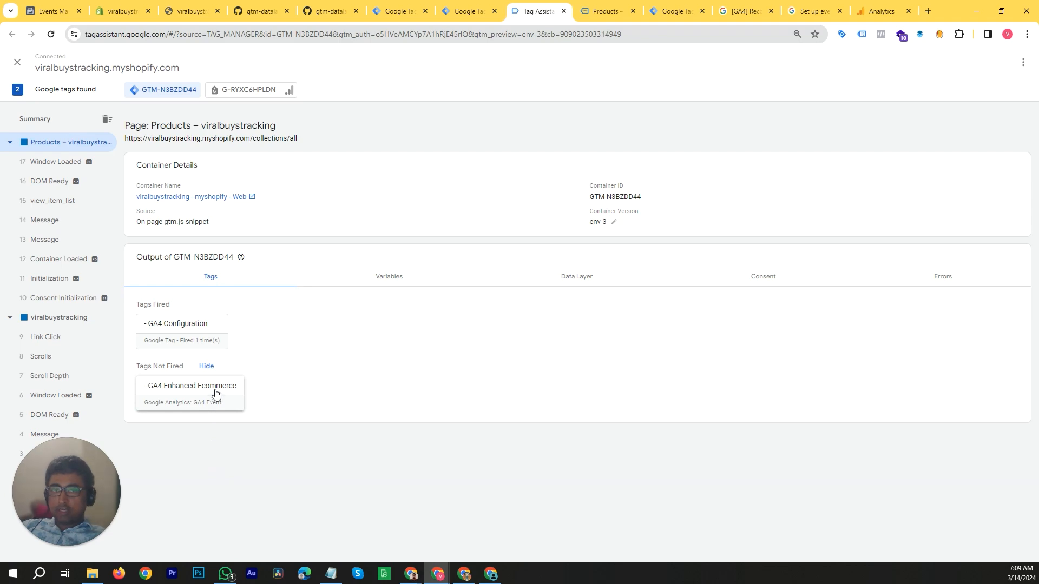
Open the Soft Winter Jacket product page in the store and check the page's fired and unfired tags in Tag Assistant.
{"action": "left_click", "coordinate": [667, 7]}
{"action": "left_click", "coordinate": [622, 5]}
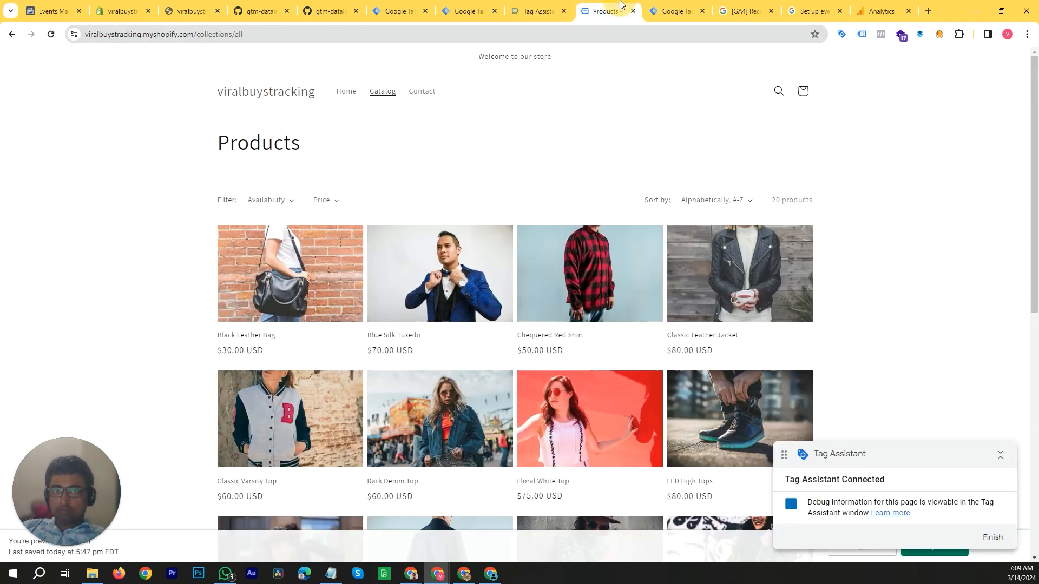
{"action": "scroll", "coordinate": [824, 209], "scroll_direction": "down", "scroll_amount": 5}
{"action": "scroll", "coordinate": [715, 269], "scroll_direction": "down", "scroll_amount": 3}
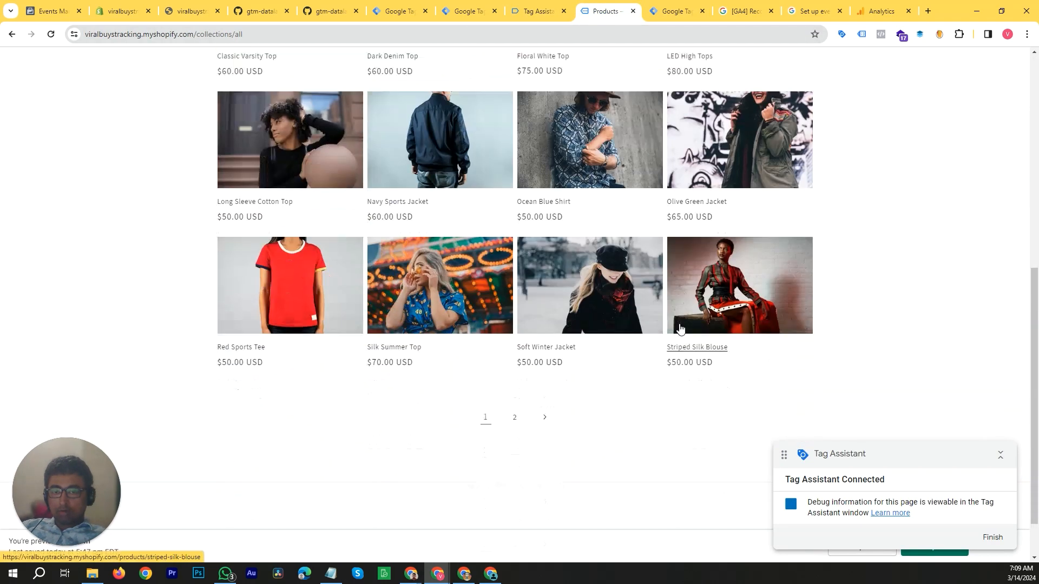
{"action": "left_click", "coordinate": [602, 284]}
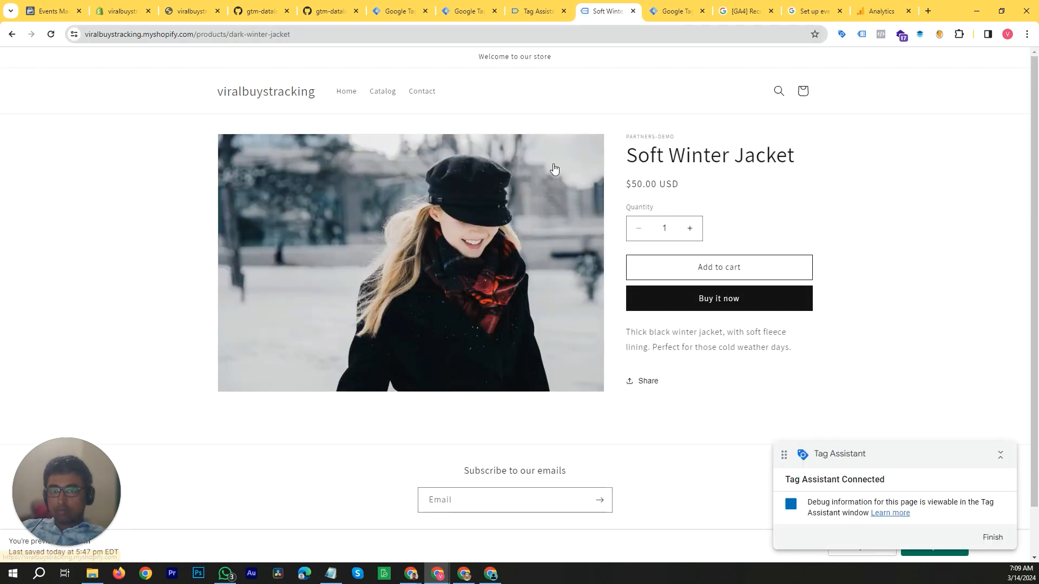
{"action": "left_click", "coordinate": [470, 10]}
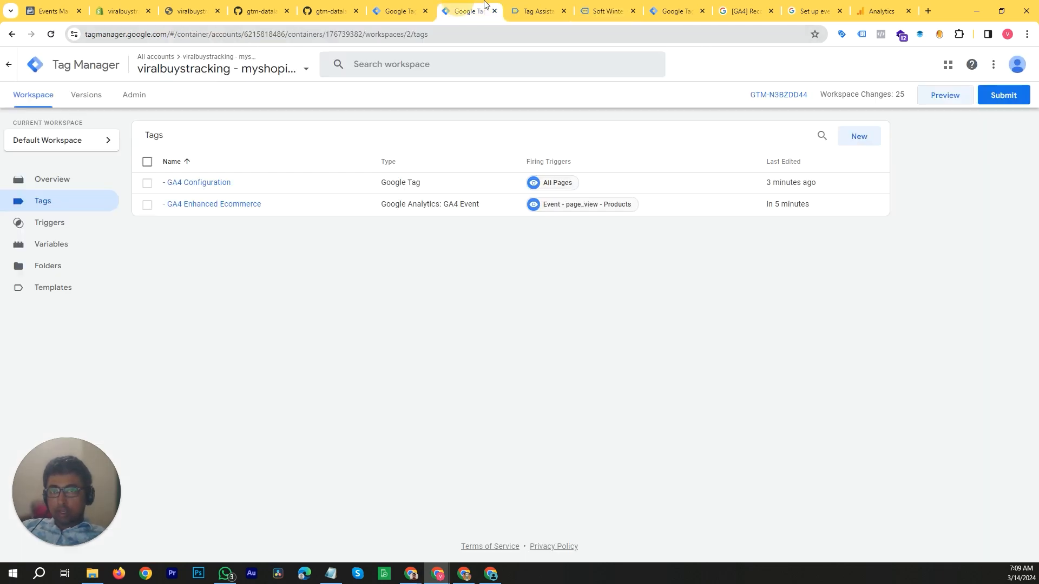
{"action": "left_click", "coordinate": [538, 11]}
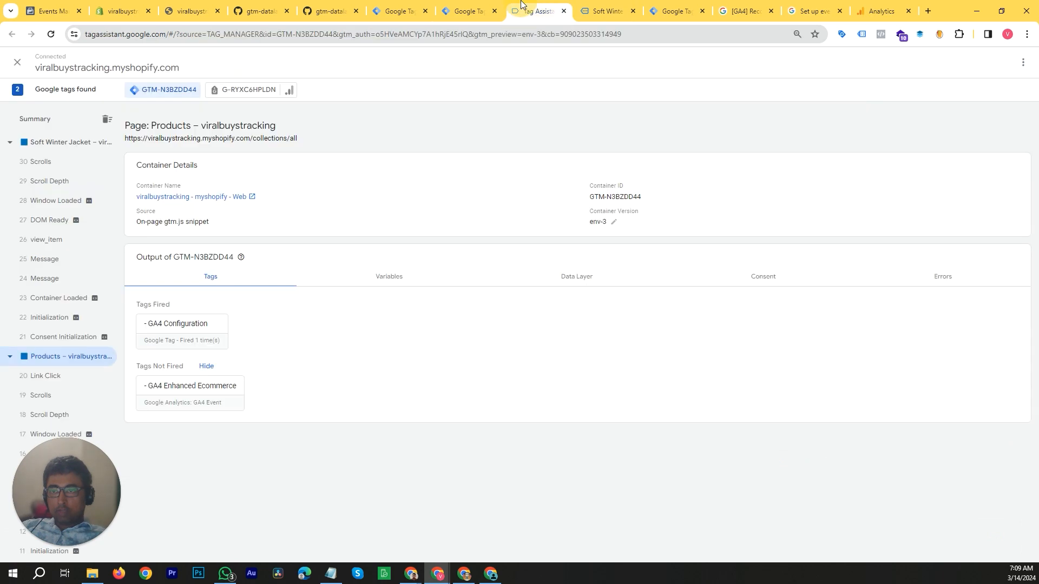
{"action": "left_click", "coordinate": [66, 142]}
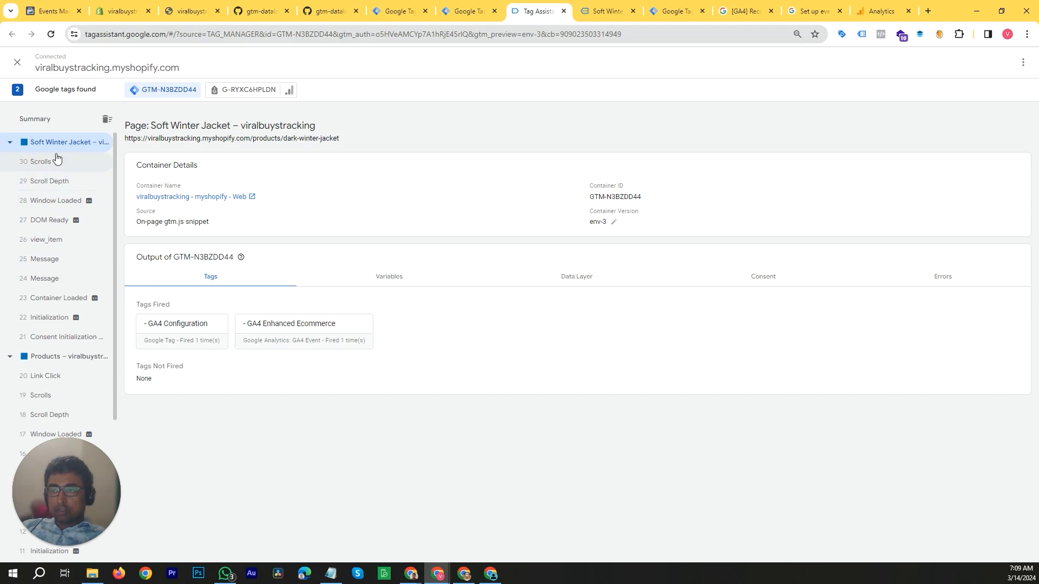
Enter a test e-mail address in the store's subscription field and set the Soft Winter Jacket's quantity to 2.
{"action": "left_click", "coordinate": [669, 7]}
{"action": "left_click", "coordinate": [622, 7]}
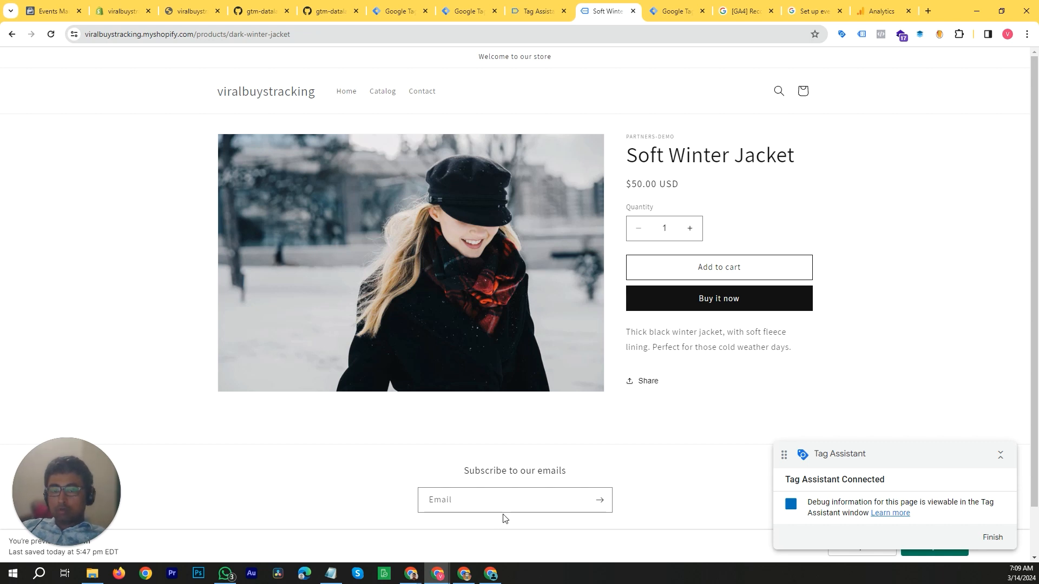
{"action": "left_click", "coordinate": [502, 500]}
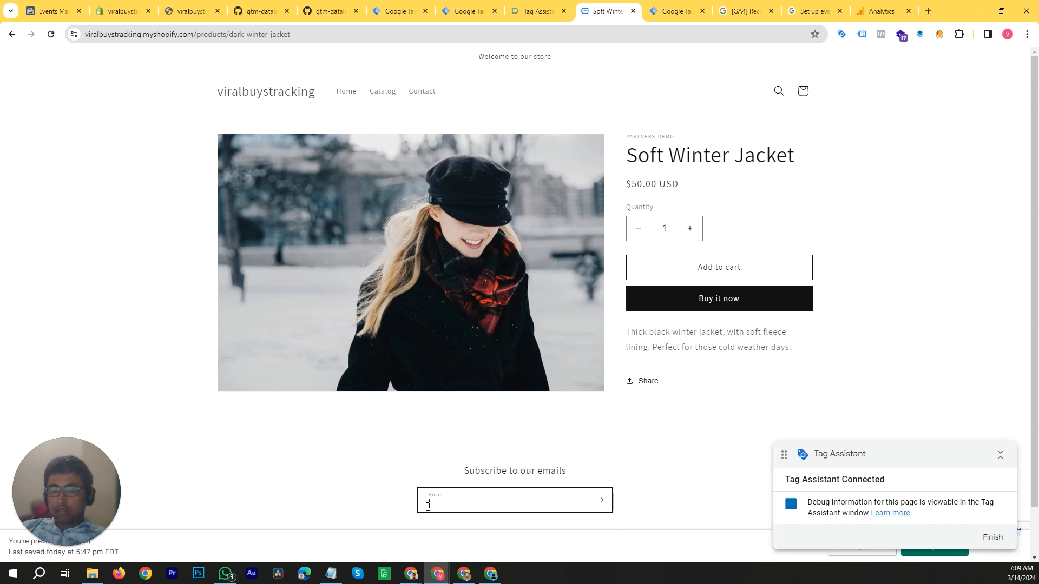
{"action": "key", "text": "Return"}
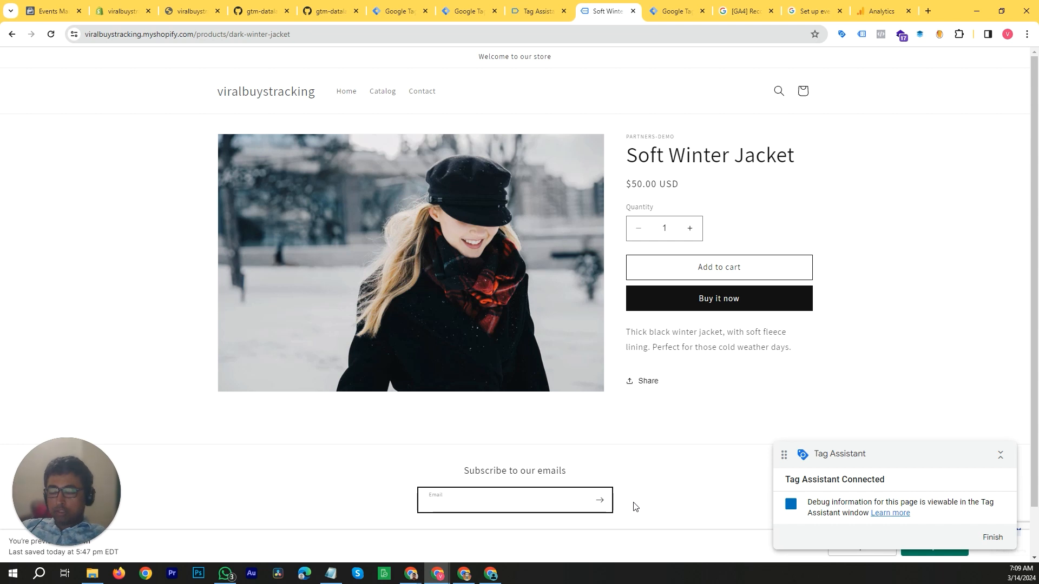
{"action": "type", "text": "test@gmail.com"}
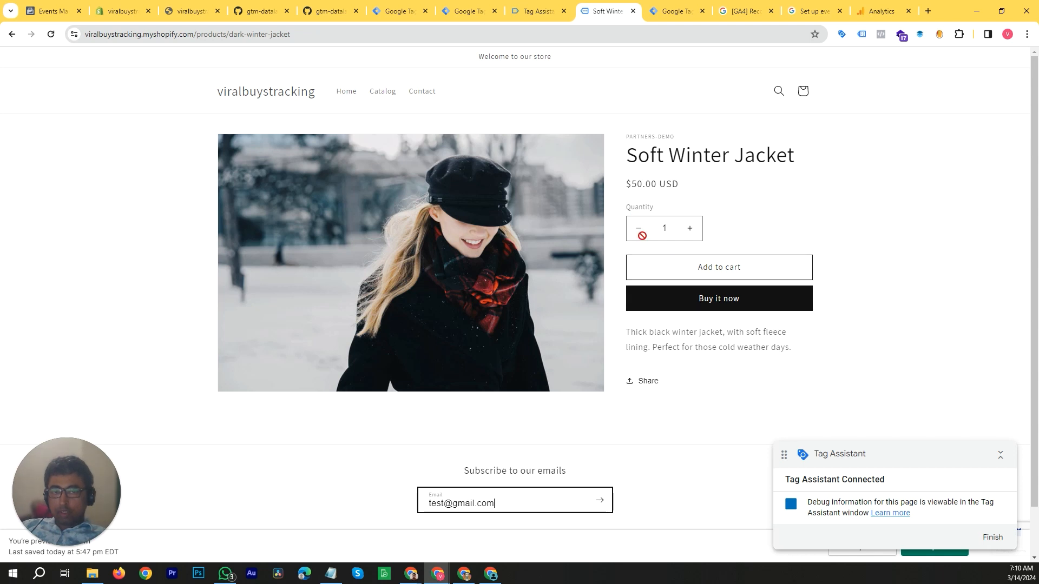
{"action": "left_click", "coordinate": [690, 231]}
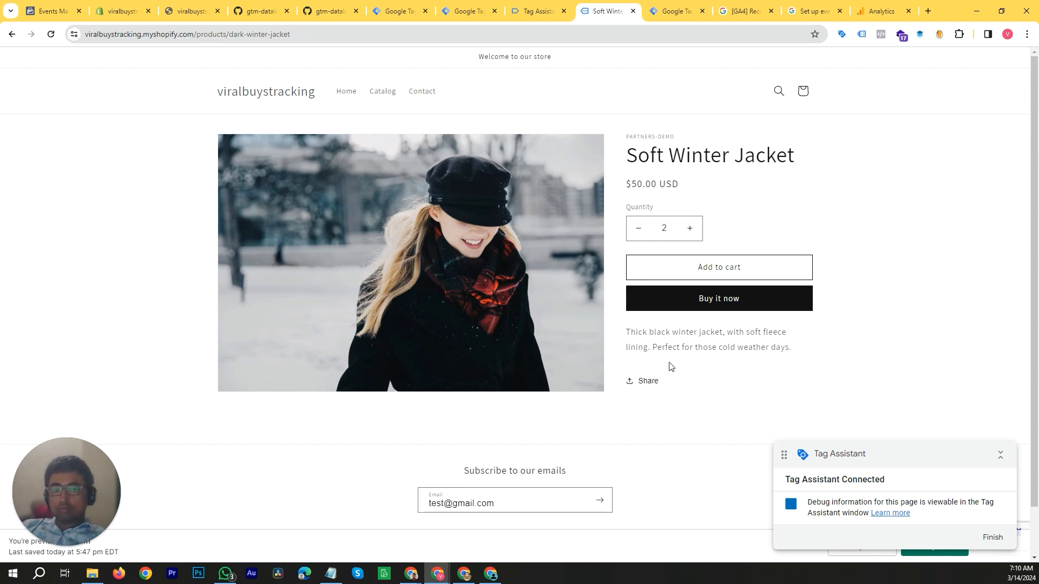
Look over the Soft Winter Jacket's description and briefly open and close the store's search box.
{"action": "left_click_drag", "start_coordinate": [629, 331], "coordinate": [823, 356]}
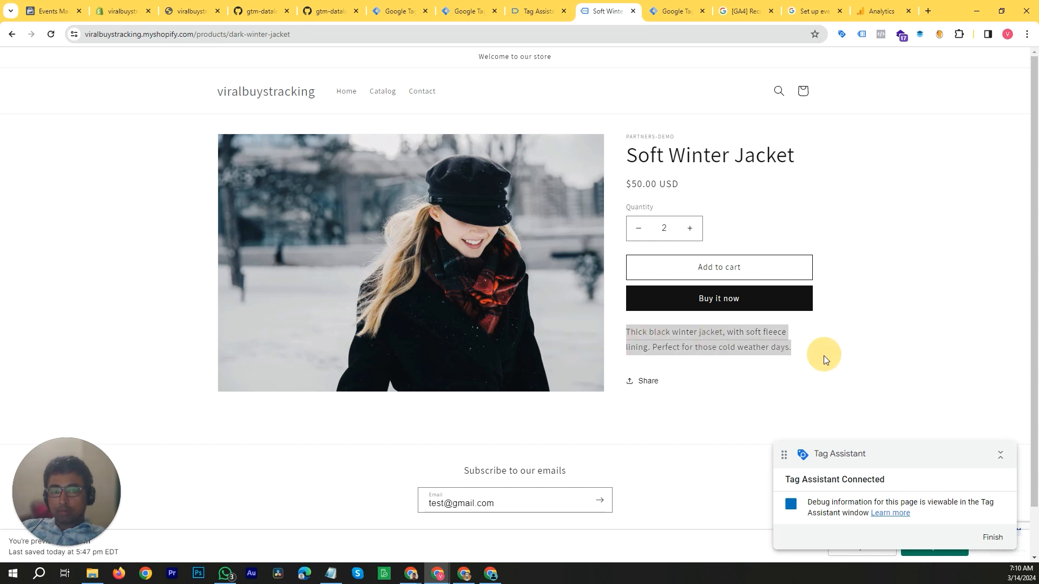
{"action": "scroll", "coordinate": [886, 234], "scroll_direction": "down", "scroll_amount": 1}
{"action": "scroll", "coordinate": [887, 236], "scroll_direction": "up", "scroll_amount": 1}
{"action": "scroll", "coordinate": [886, 235], "scroll_direction": "down", "scroll_amount": 1}
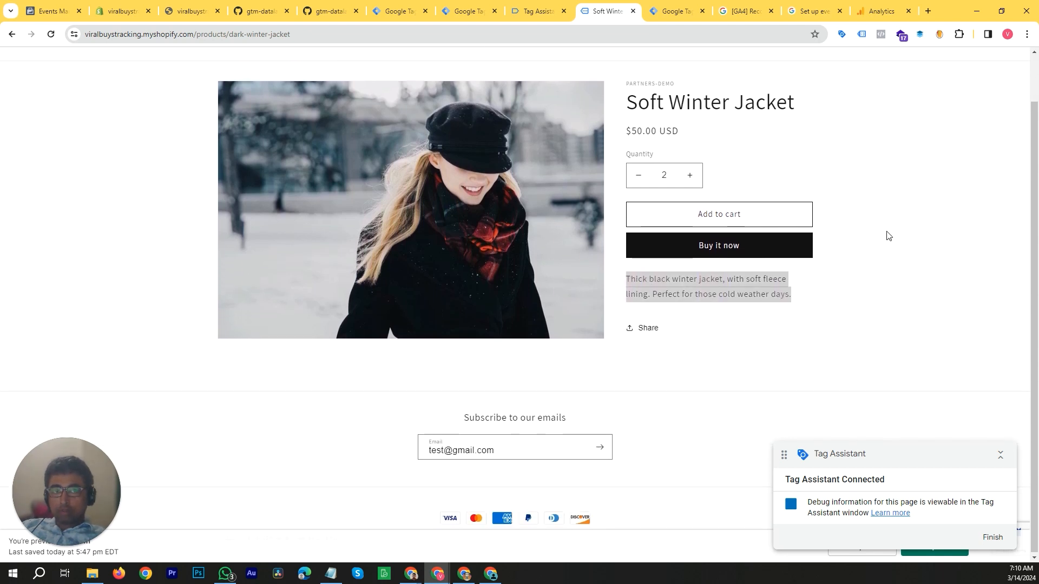
{"action": "scroll", "coordinate": [886, 234], "scroll_direction": "up", "scroll_amount": 1}
{"action": "left_click", "coordinate": [781, 92]}
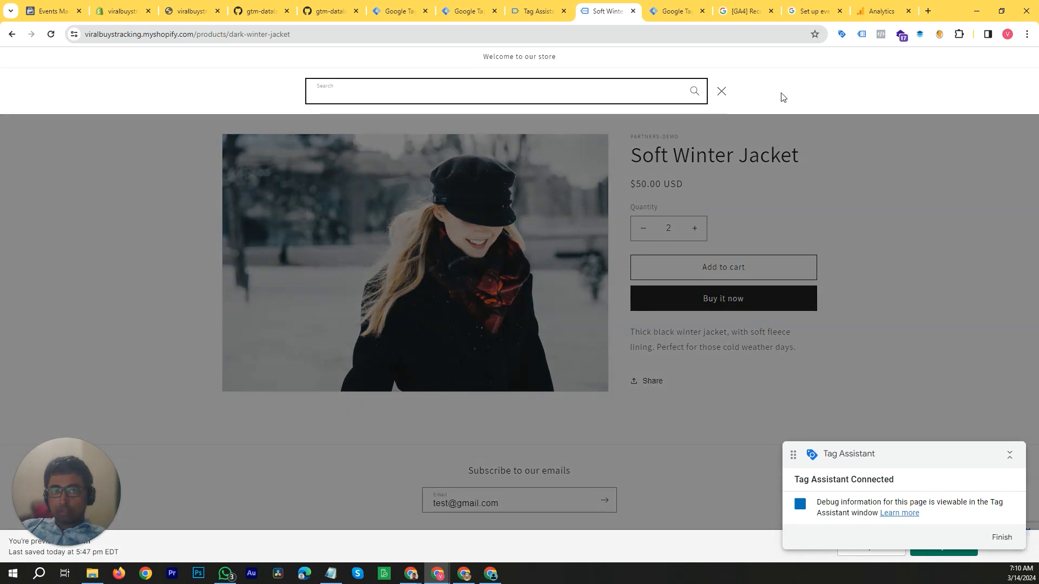
{"action": "left_click", "coordinate": [732, 96]}
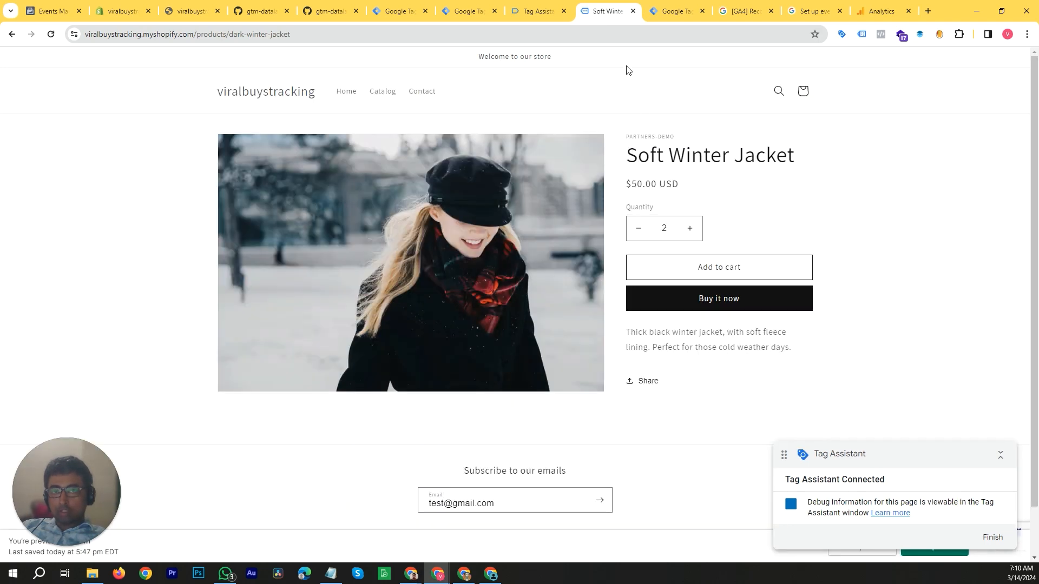
Examine the tags of both form_start events in Tag Assistant and the variable values of the earlier one.
{"action": "left_click", "coordinate": [466, 10]}
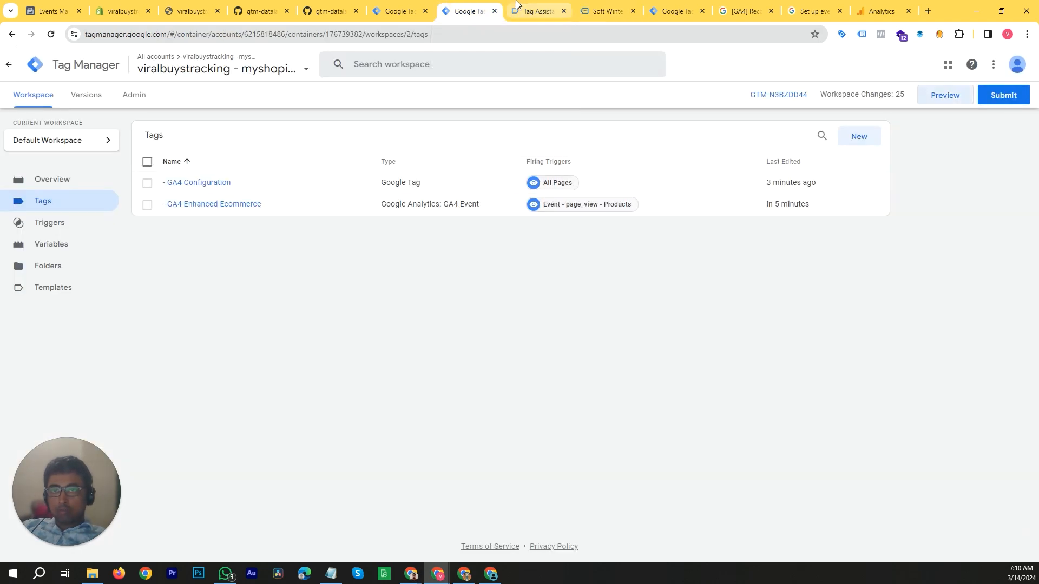
{"action": "left_click", "coordinate": [517, 7]}
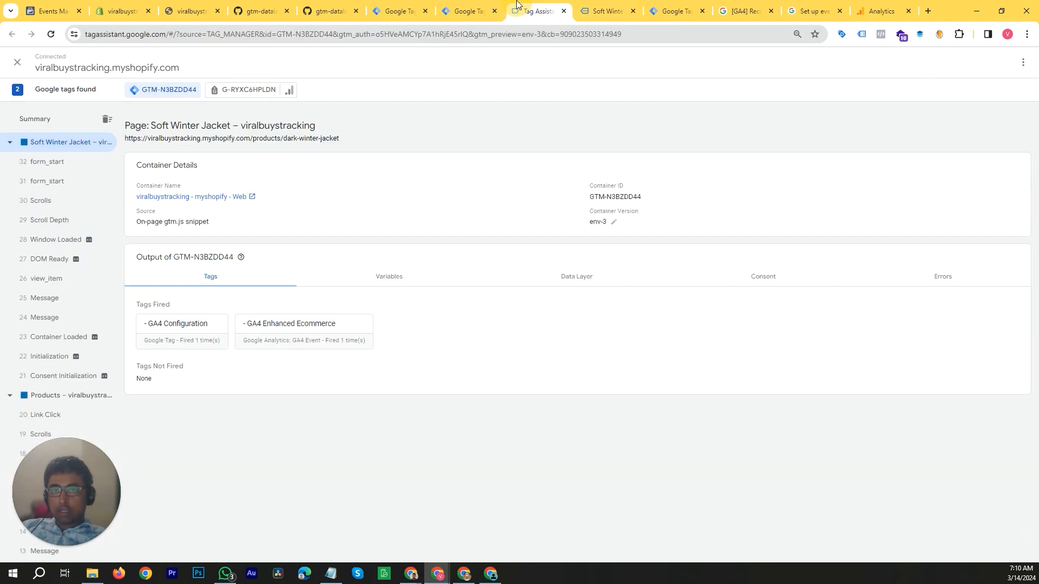
{"action": "left_click", "coordinate": [52, 164]}
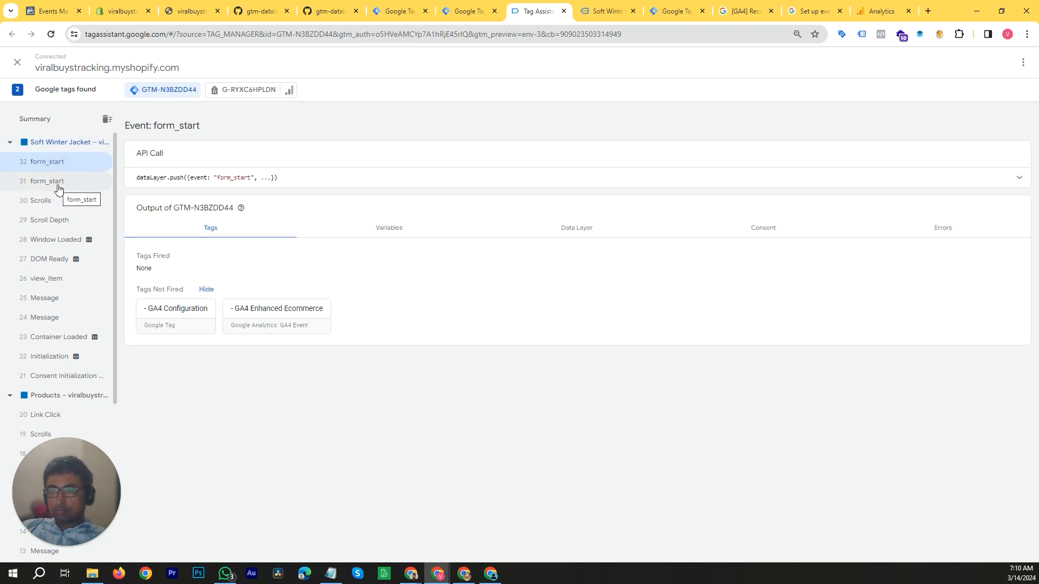
{"action": "left_click", "coordinate": [622, 5]}
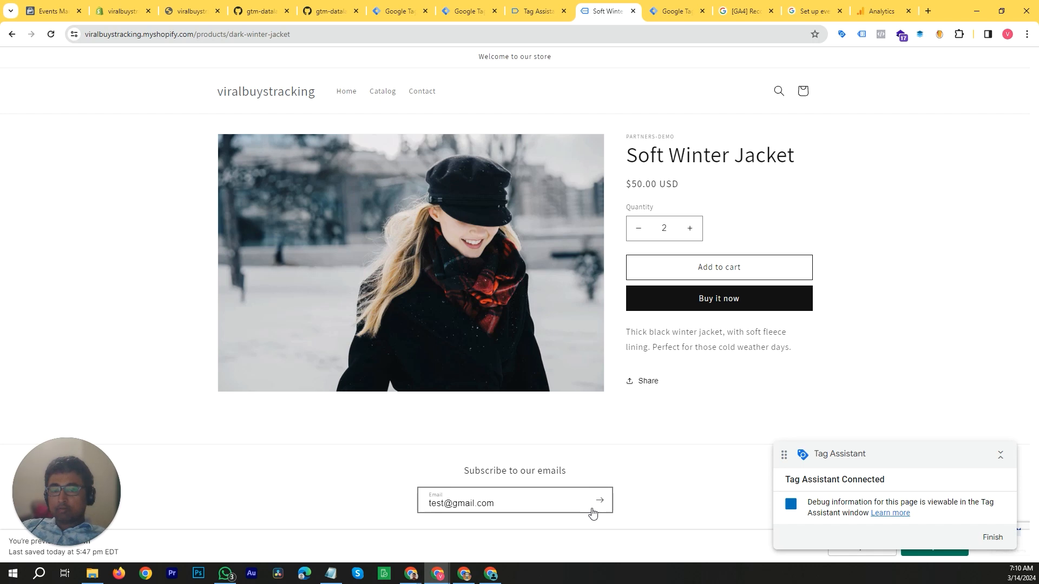
{"action": "left_click", "coordinate": [468, 11]}
{"action": "left_click", "coordinate": [536, 11]}
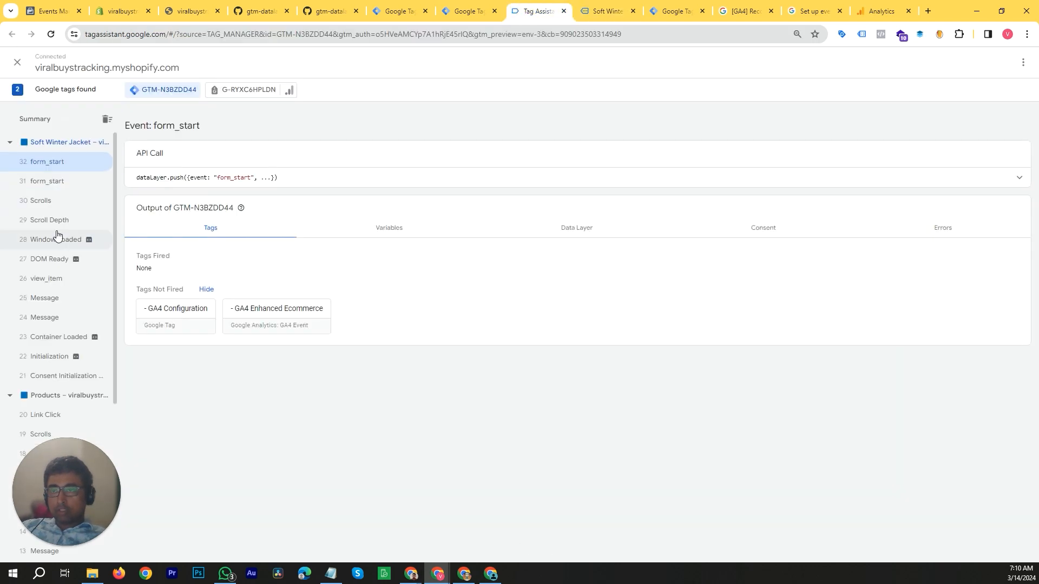
{"action": "left_click", "coordinate": [54, 182]}
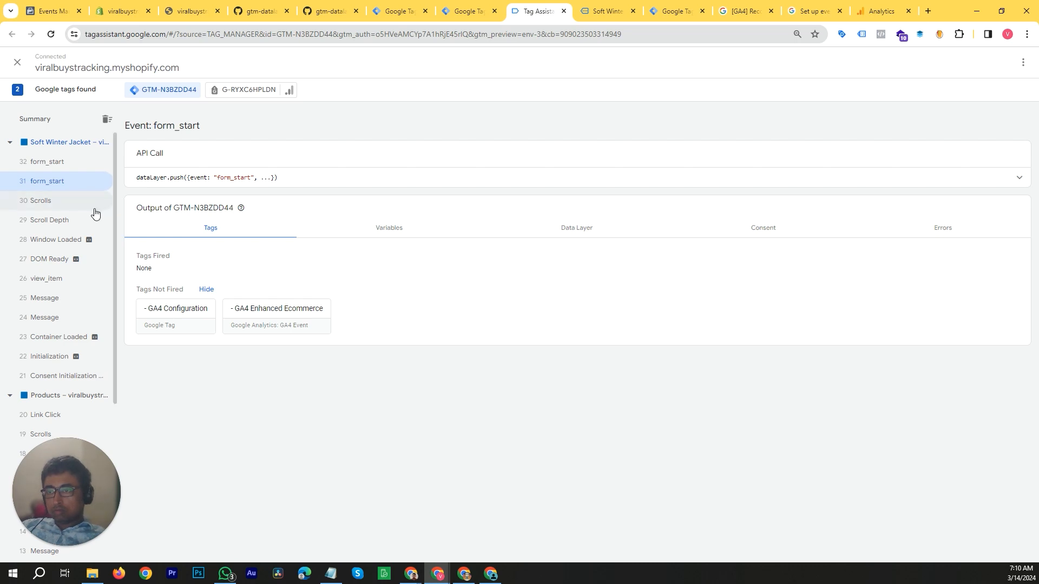
{"action": "left_click", "coordinate": [397, 232]}
{"action": "scroll", "coordinate": [180, 258], "scroll_direction": "down", "scroll_amount": 2}
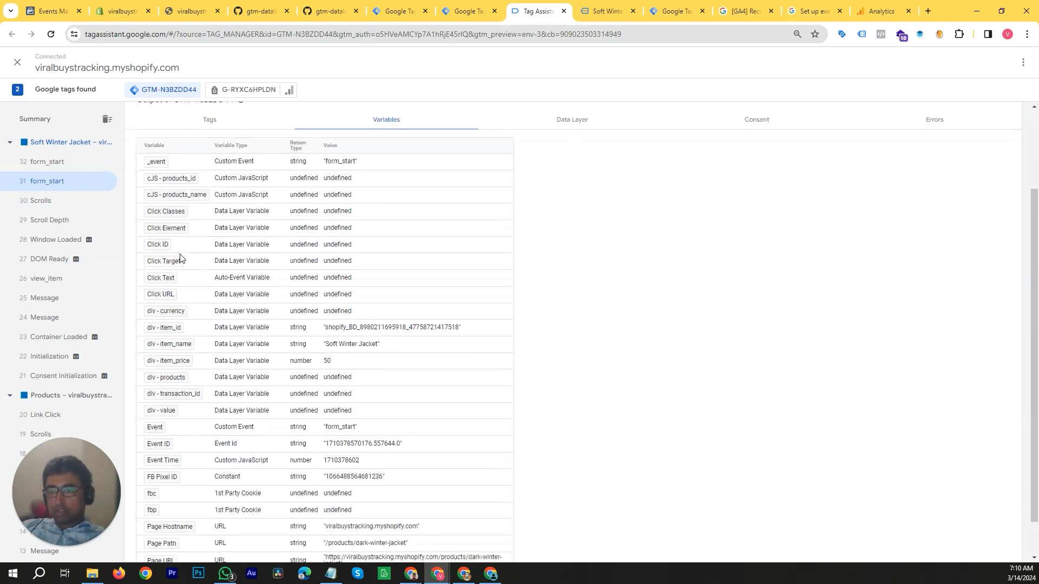
Compare the variable values of the jacket page's Scrolls, Scroll Depth, Window Loaded and view_item events.
{"action": "left_click", "coordinate": [39, 202]}
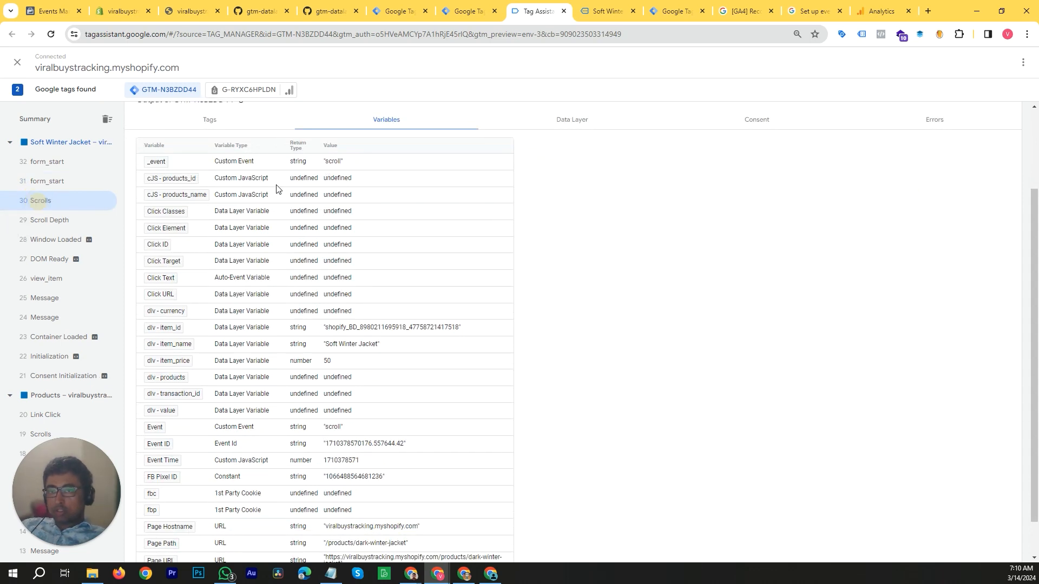
{"action": "left_click", "coordinate": [50, 220]}
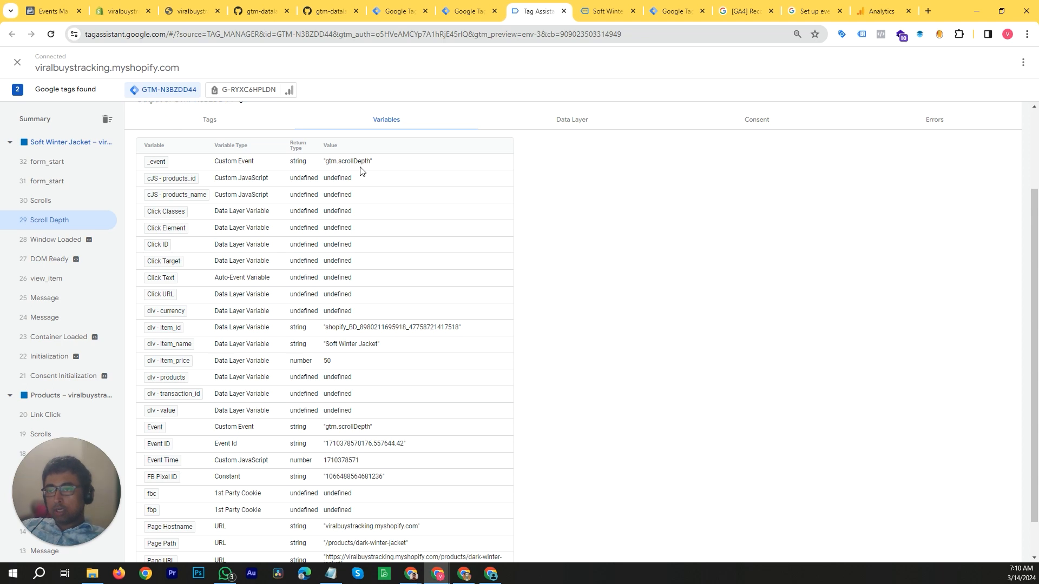
{"action": "left_click", "coordinate": [55, 243]}
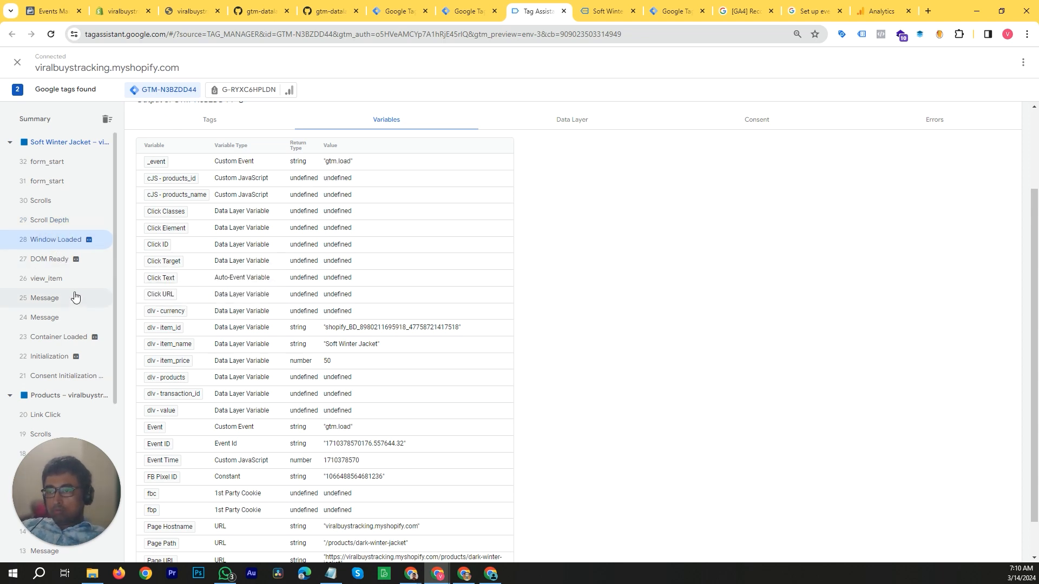
{"action": "scroll", "coordinate": [74, 295], "scroll_direction": "down", "scroll_amount": 1}
{"action": "left_click", "coordinate": [53, 231]}
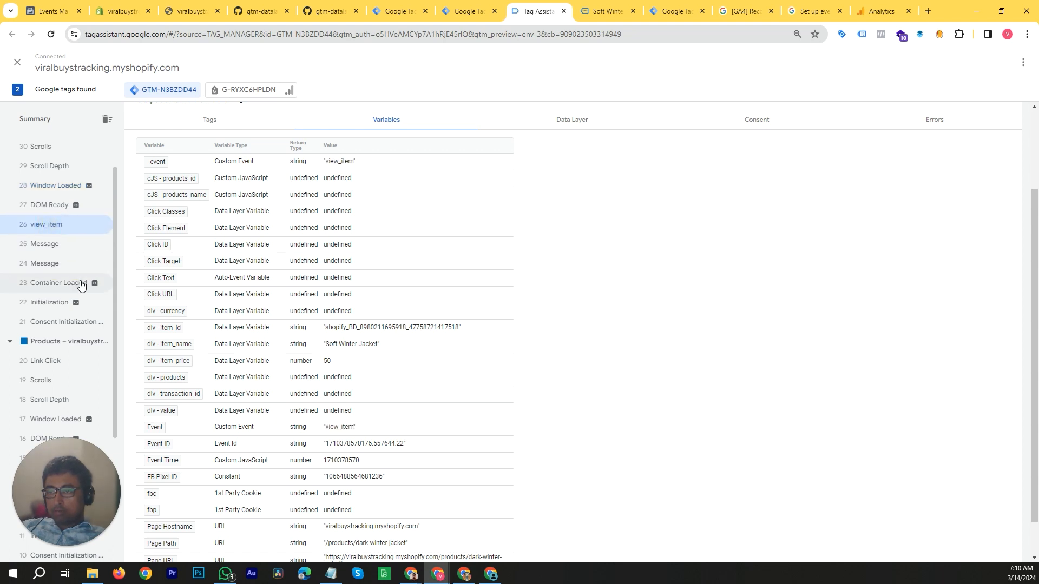
{"action": "scroll", "coordinate": [78, 288], "scroll_direction": "up", "scroll_amount": 1}
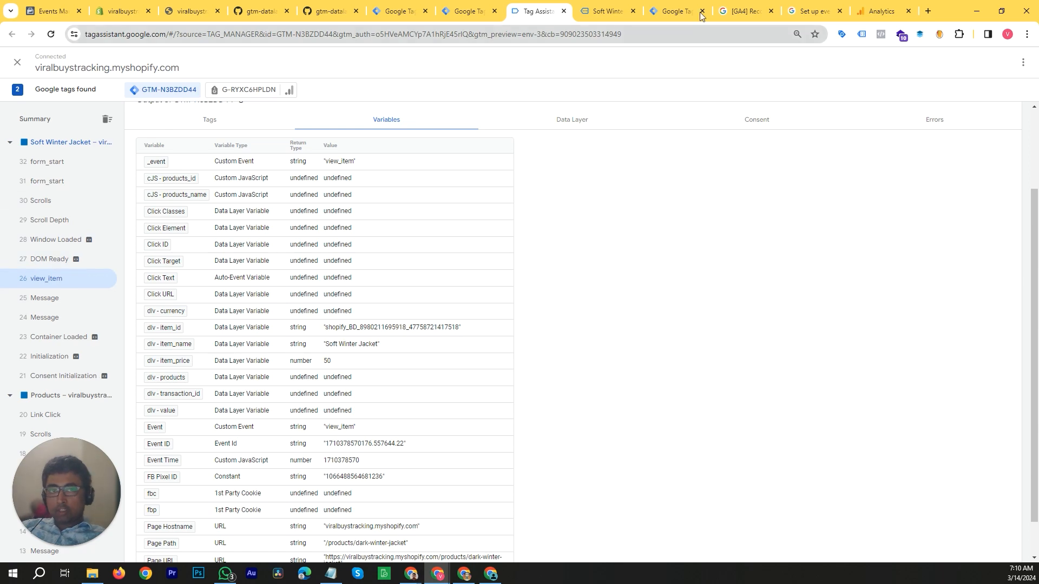
Add the Soft Winter Jacket to the cart from its store product page.
{"action": "left_click", "coordinate": [673, 10]}
{"action": "left_click", "coordinate": [620, 5]}
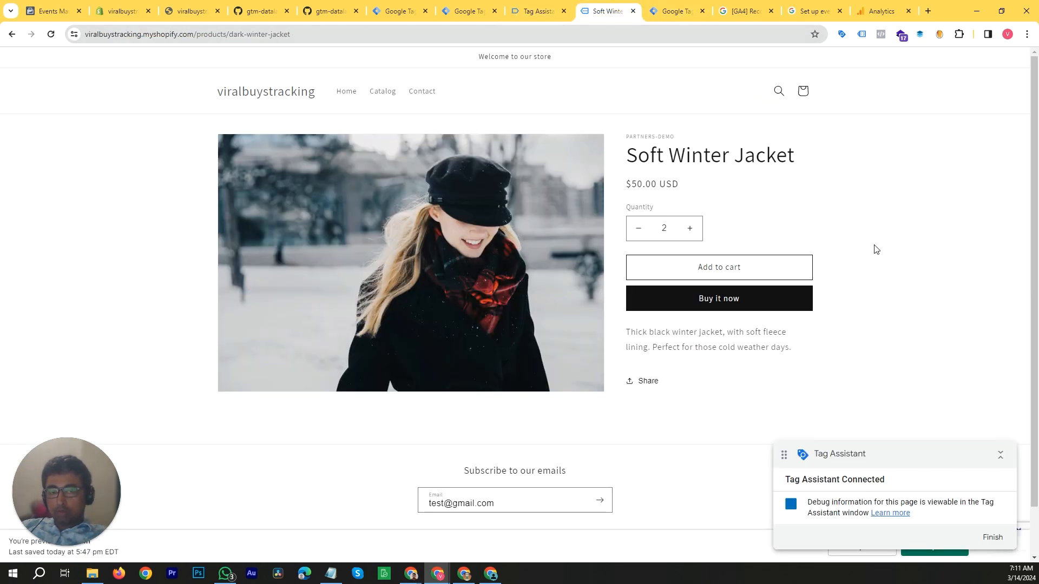
{"action": "left_click", "coordinate": [758, 266]}
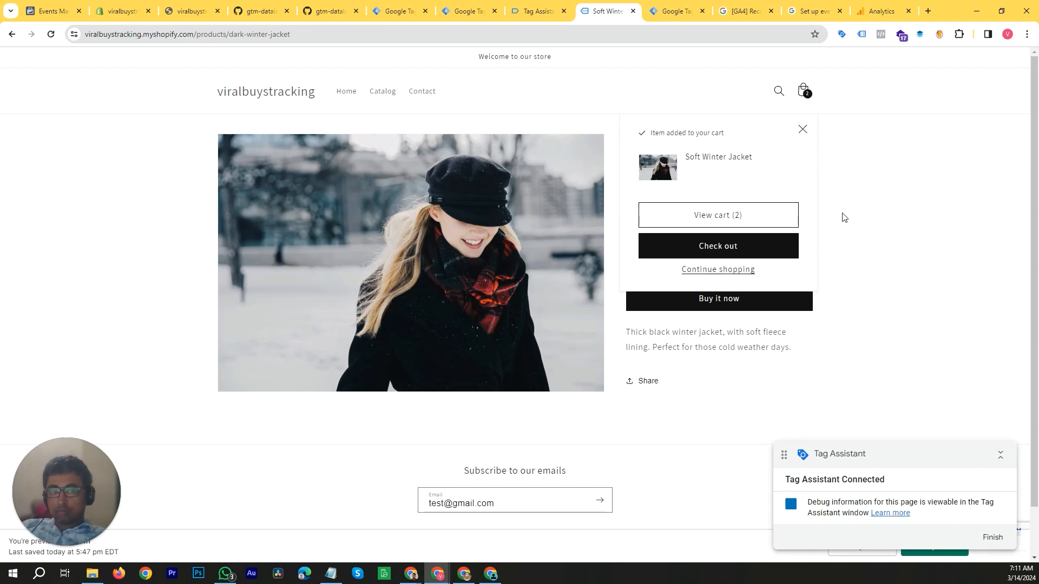
Inspect the add_to_cart event's variables and data layer values in Tag Assistant, and return to the web container's tag list.
{"action": "left_click", "coordinate": [677, 10]}
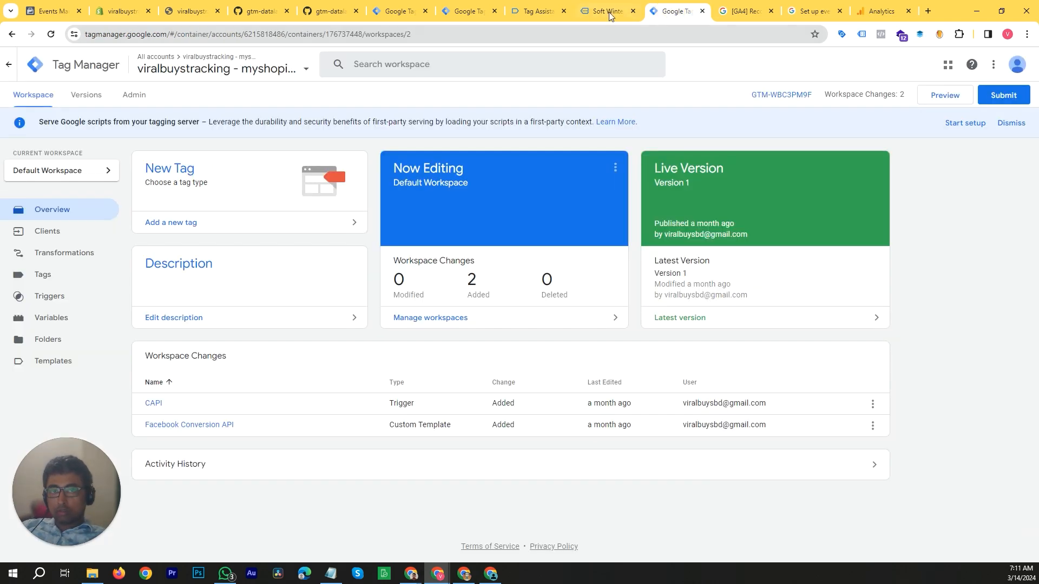
{"action": "left_click", "coordinate": [601, 13]}
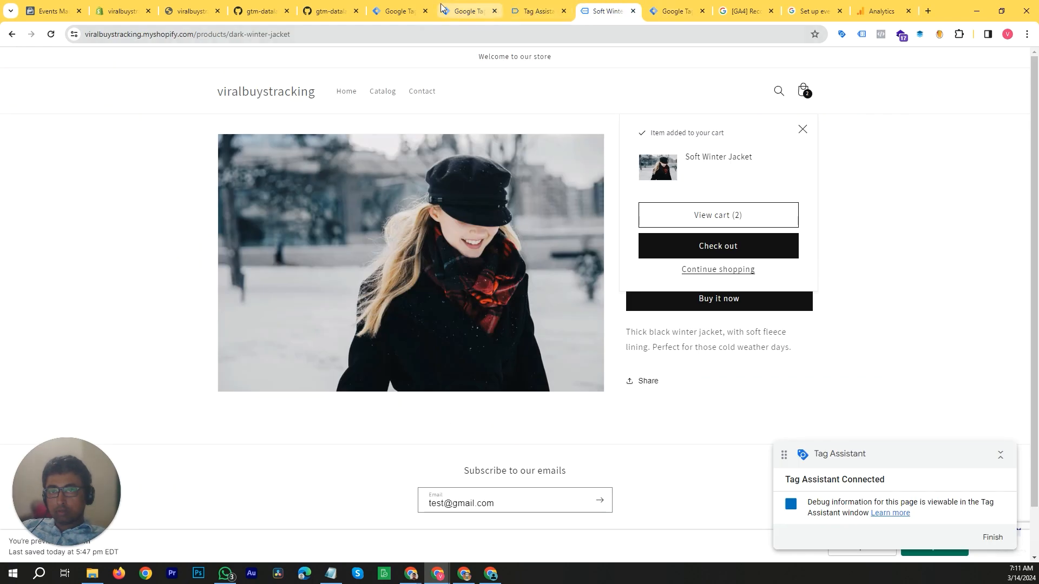
{"action": "left_click", "coordinate": [460, 11]}
{"action": "left_click", "coordinate": [530, 11]}
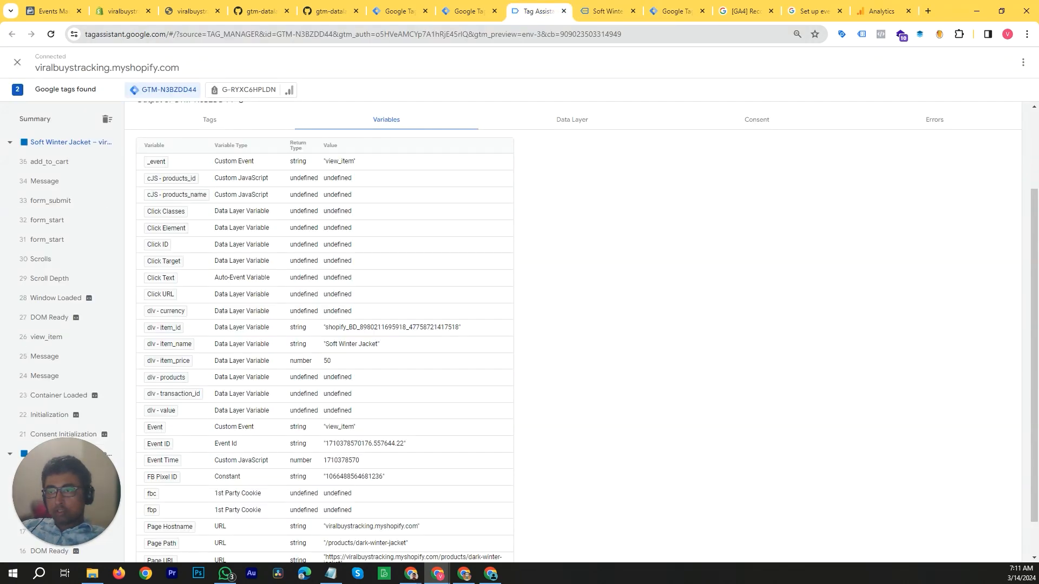
{"action": "left_click", "coordinate": [57, 167]}
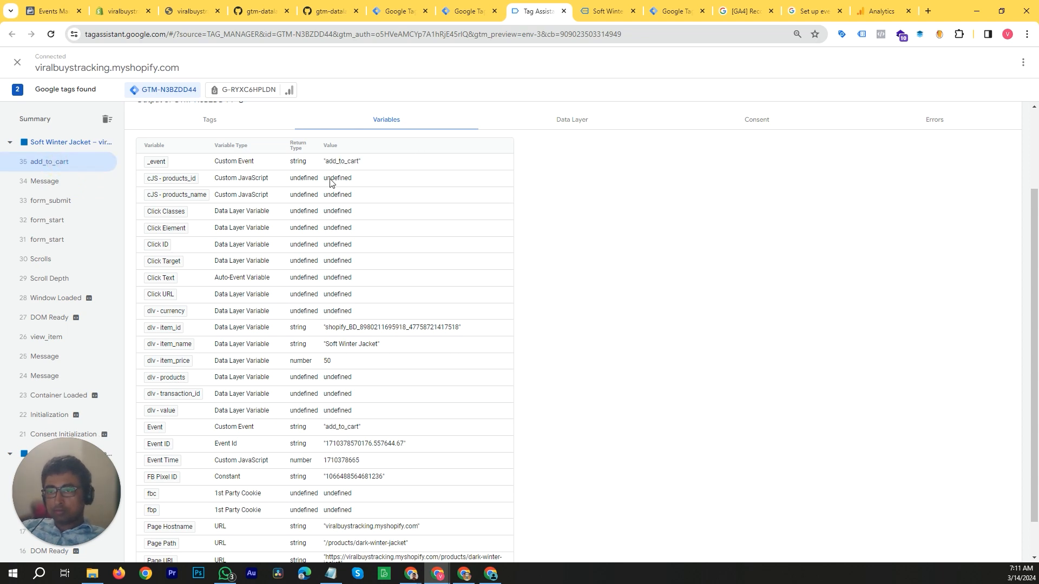
{"action": "left_click", "coordinate": [556, 129]}
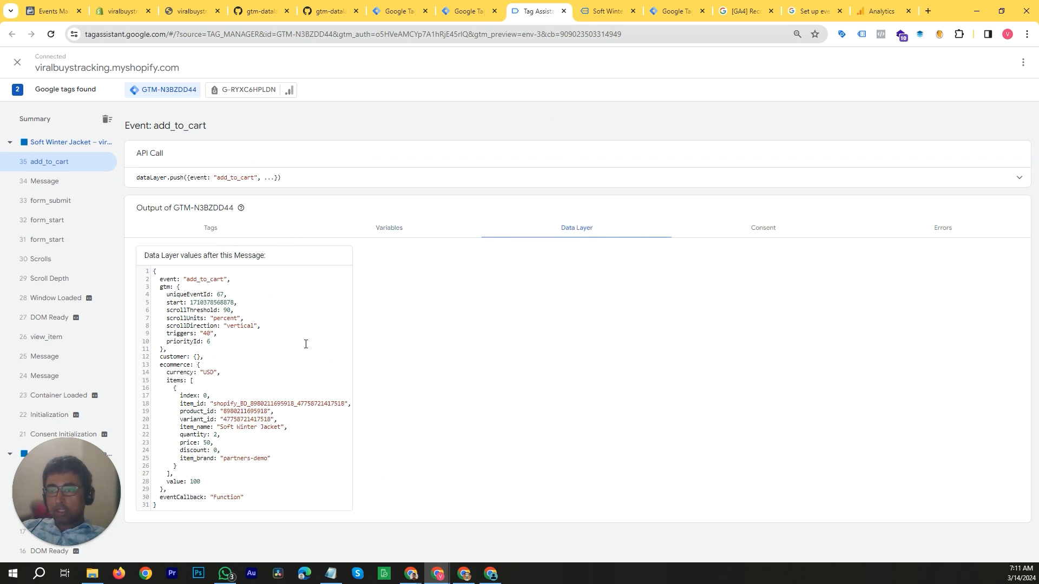
{"action": "left_click", "coordinate": [461, 15]}
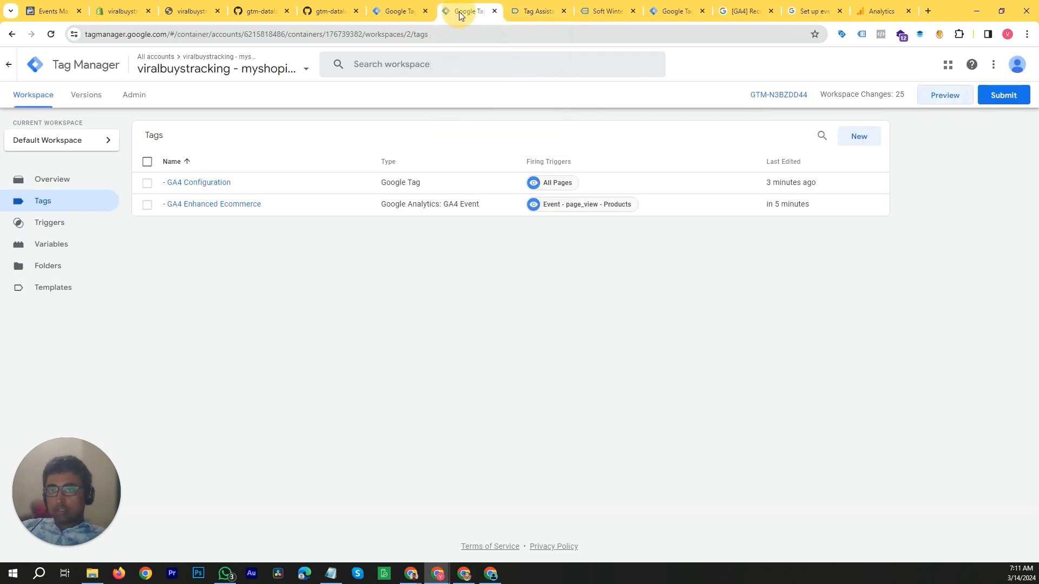
Review the GA4 Enhanced Ecommerce tag's event name, ecommerce settings and firing trigger, and close the tag without changes.
{"action": "left_click", "coordinate": [524, 5]}
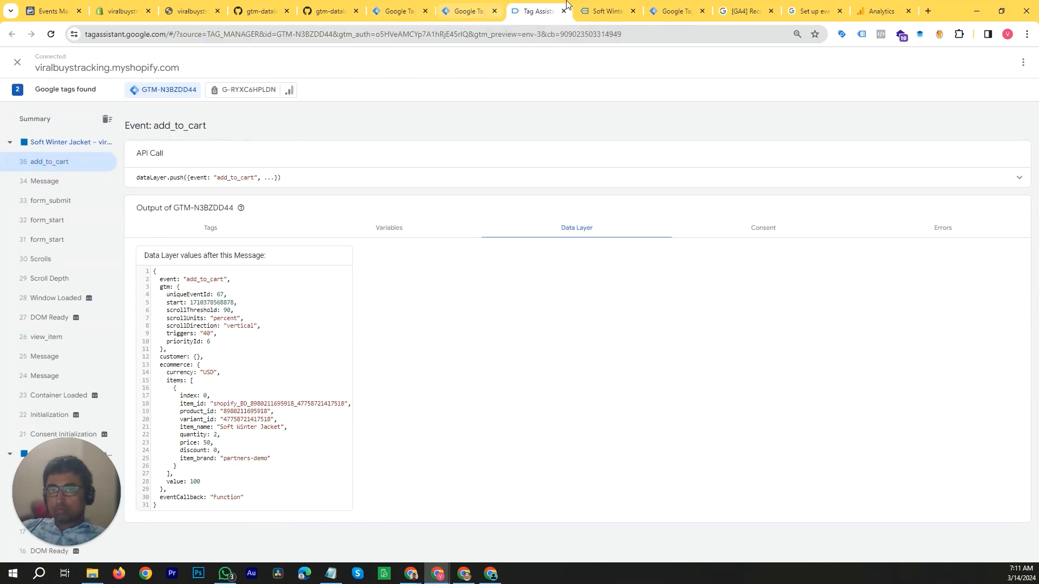
{"action": "left_click", "coordinate": [676, 8]}
{"action": "left_click", "coordinate": [630, 6]}
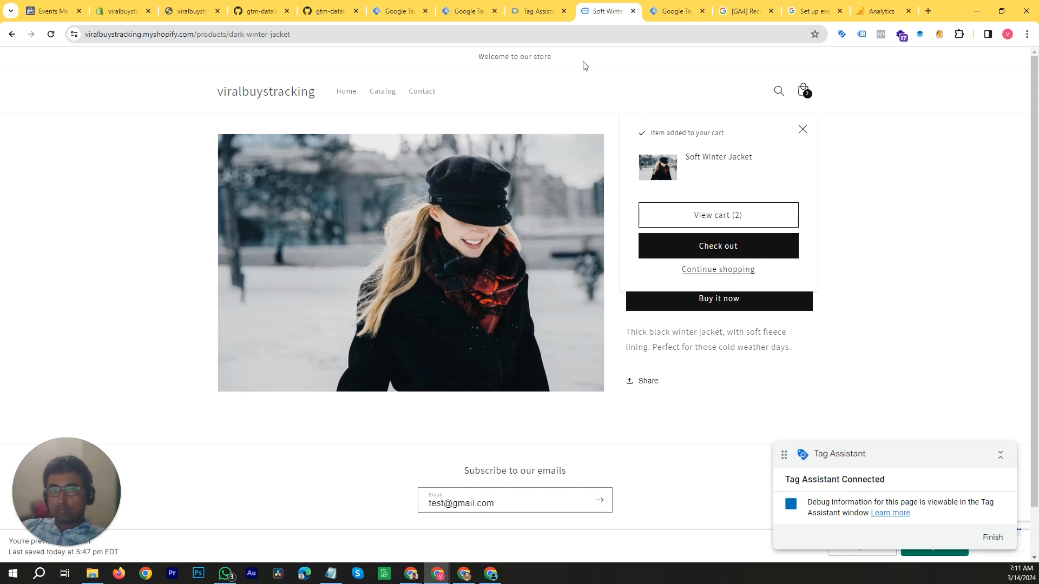
{"action": "left_click", "coordinate": [480, 17]}
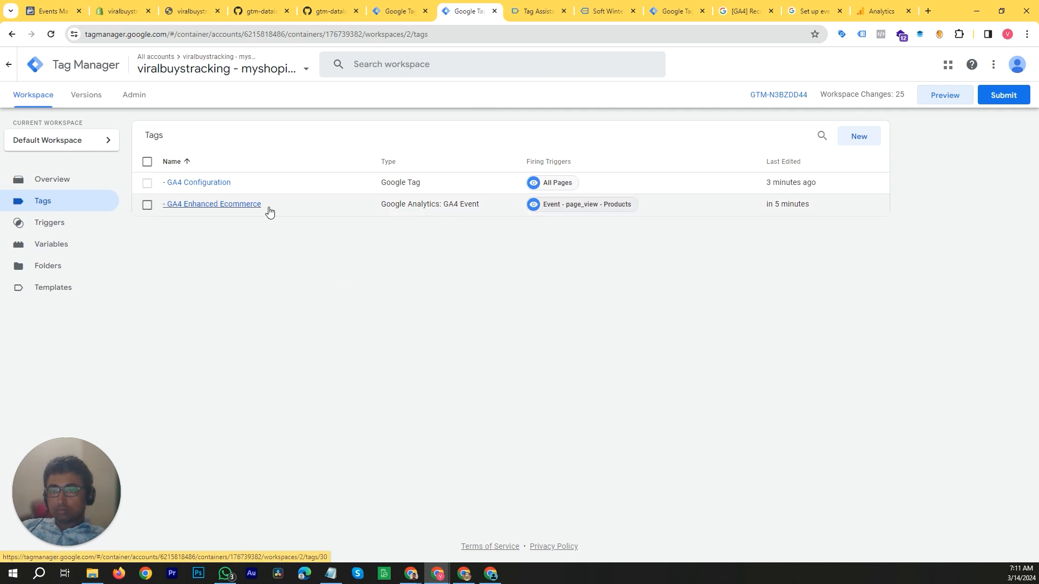
{"action": "left_click", "coordinate": [304, 214]}
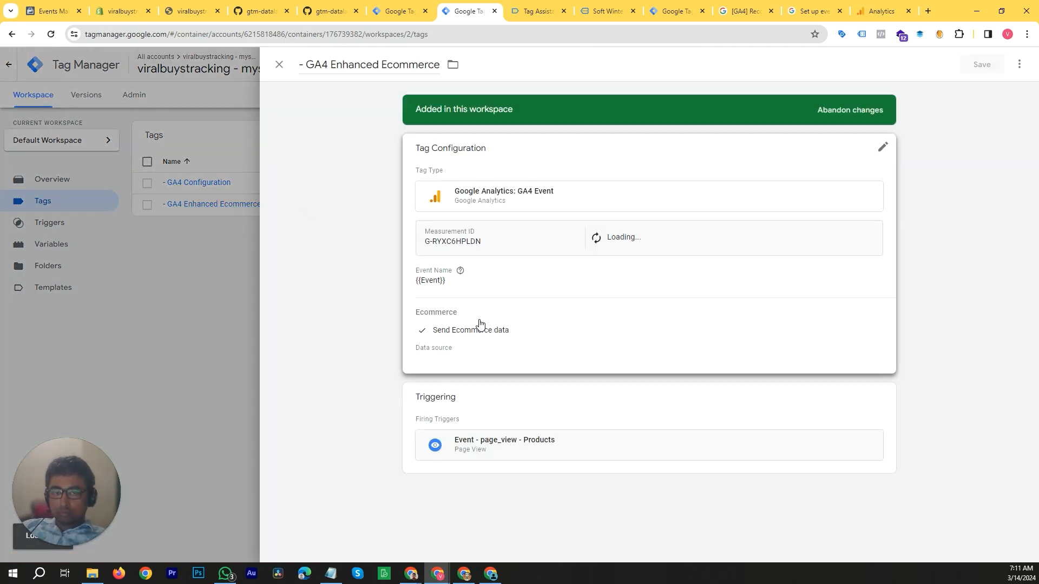
{"action": "left_click", "coordinate": [591, 281]}
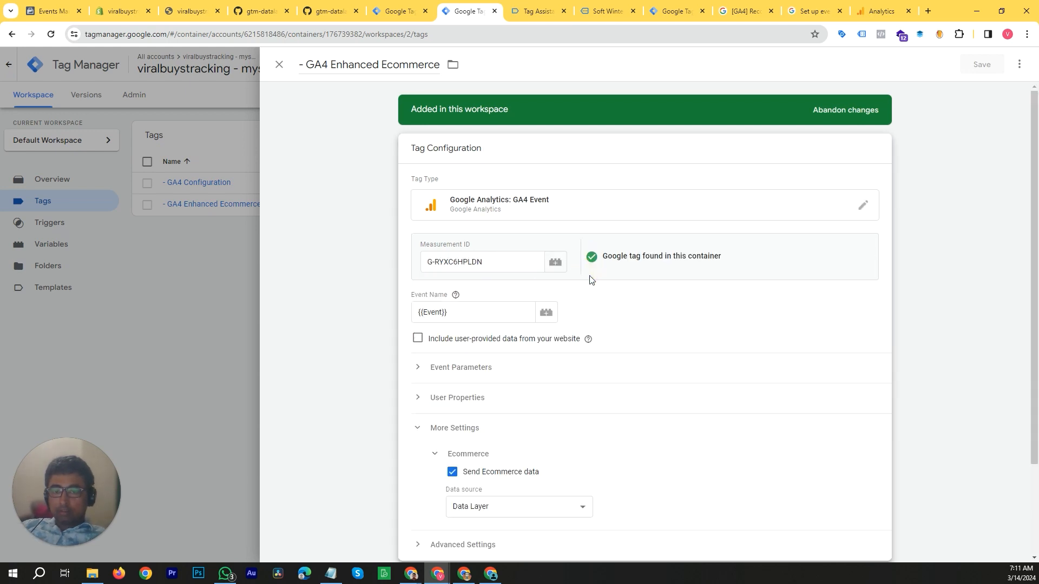
{"action": "scroll", "coordinate": [605, 315], "scroll_direction": "down", "scroll_amount": 1}
{"action": "scroll", "coordinate": [605, 316], "scroll_direction": "down", "scroll_amount": 2}
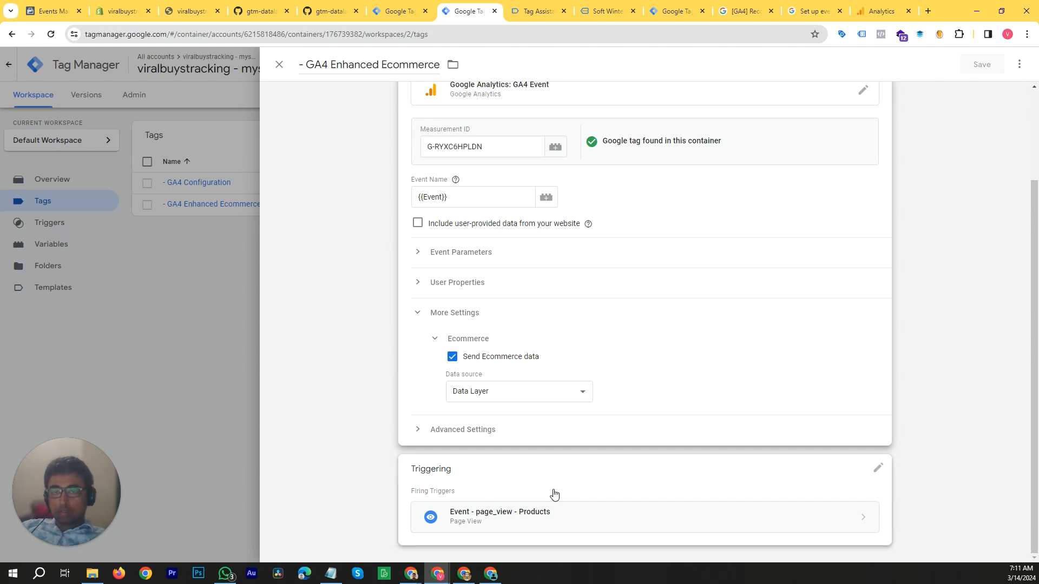
{"action": "scroll", "coordinate": [490, 249], "scroll_direction": "up", "scroll_amount": 2}
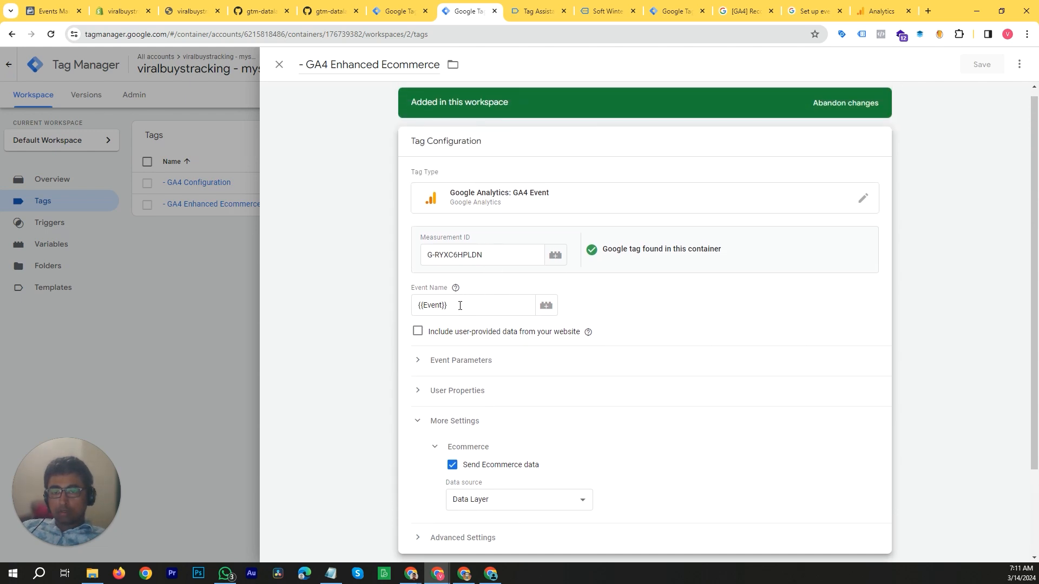
{"action": "scroll", "coordinate": [486, 348], "scroll_direction": "down", "scroll_amount": 1}
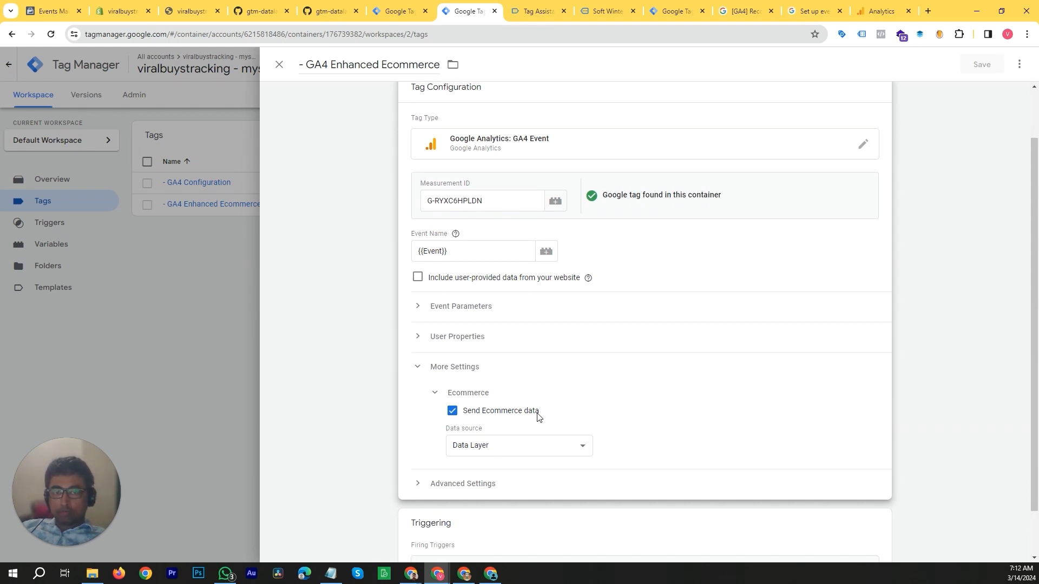
{"action": "left_click", "coordinate": [956, 247]}
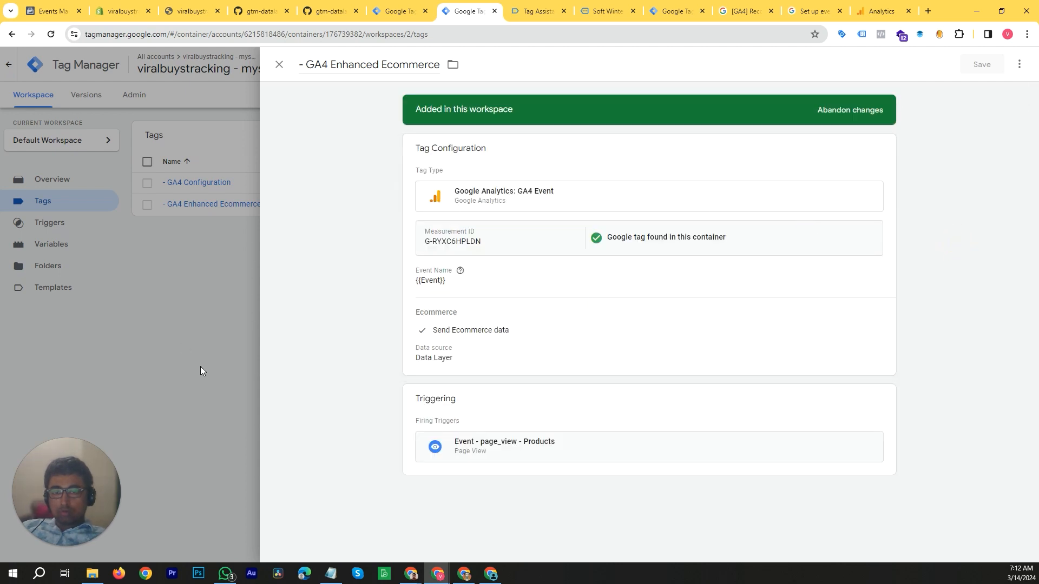
{"action": "left_click", "coordinate": [226, 323]}
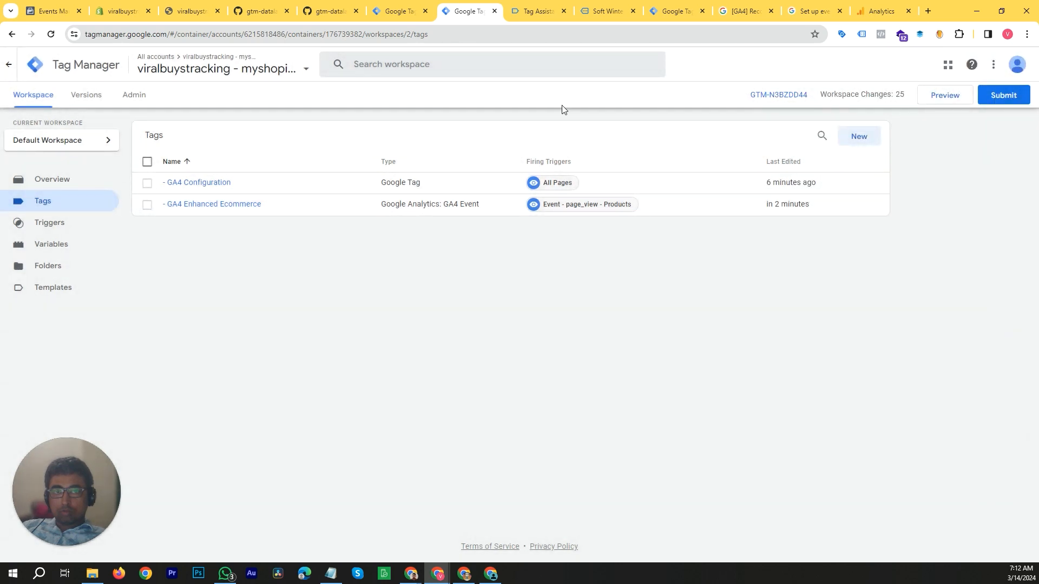
Switch to Google Analytics and review the web stream details of viralbuystracking Enhanced Ecommerce, including its events and Google tag settings.
{"action": "left_click", "coordinate": [523, 5]}
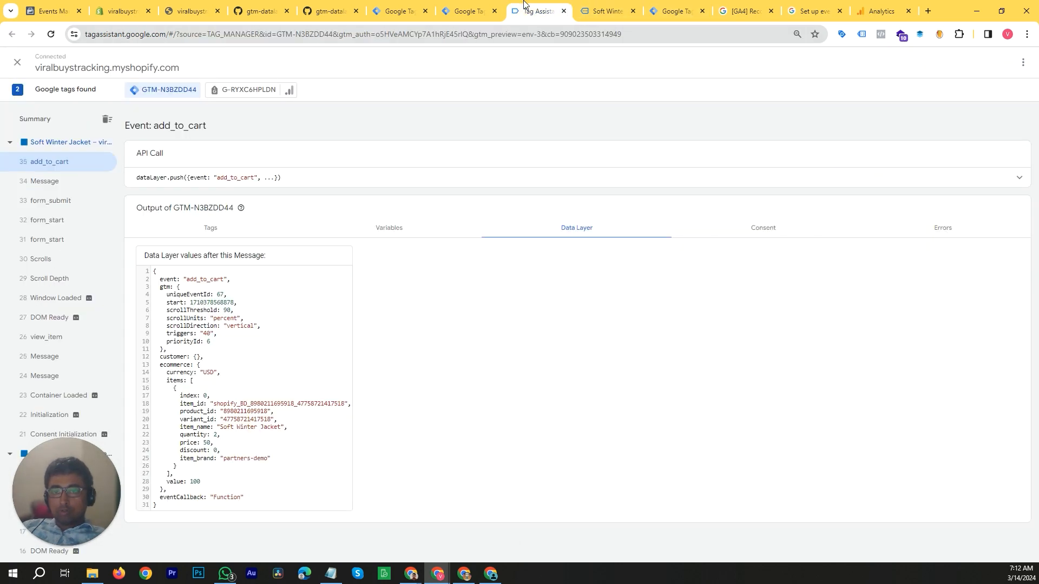
{"action": "left_click", "coordinate": [877, 10]}
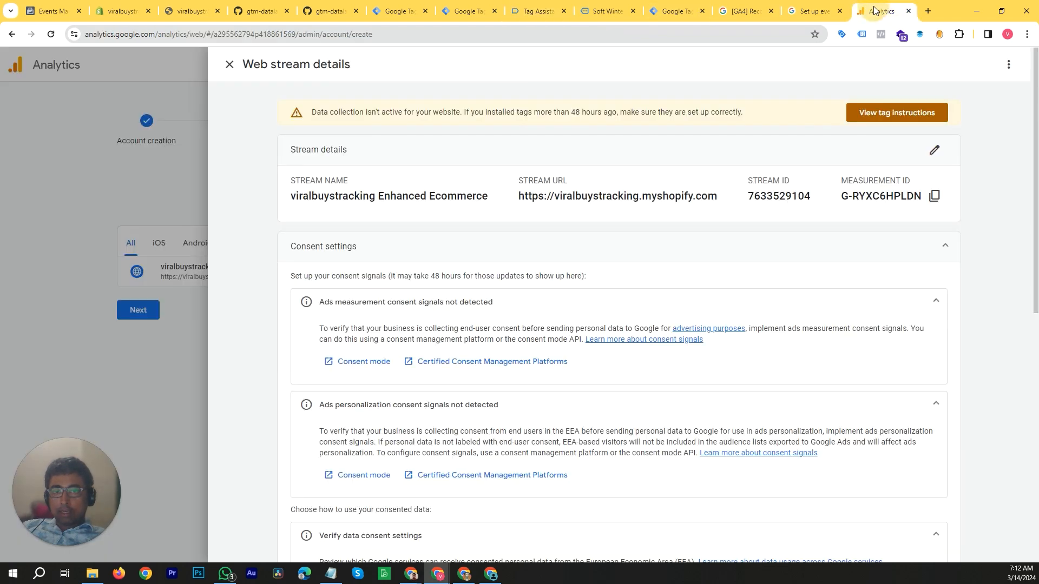
{"action": "left_click", "coordinate": [102, 178]}
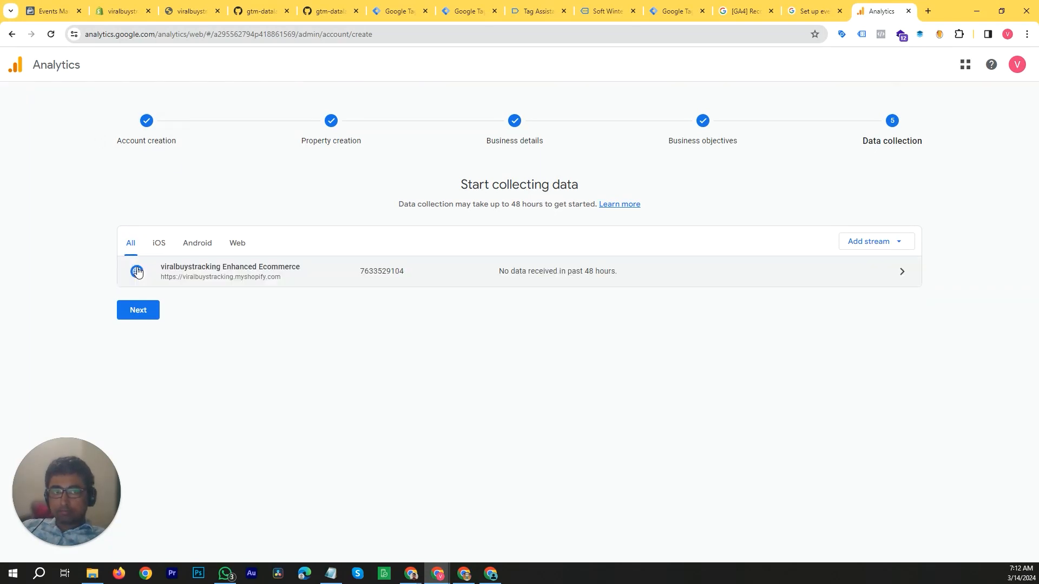
{"action": "left_click", "coordinate": [227, 273]}
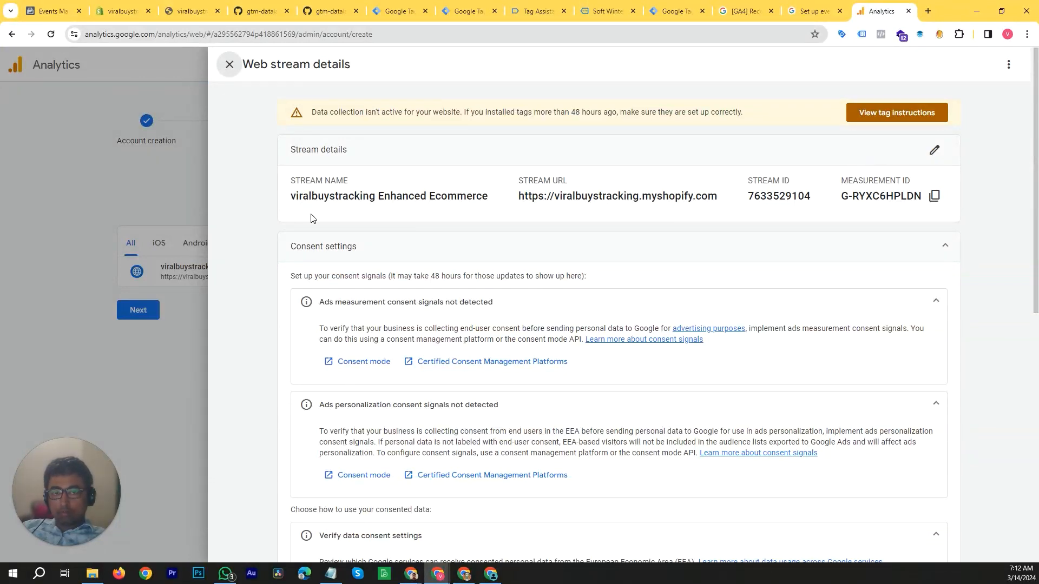
{"action": "scroll", "coordinate": [374, 336], "scroll_direction": "down", "scroll_amount": 9}
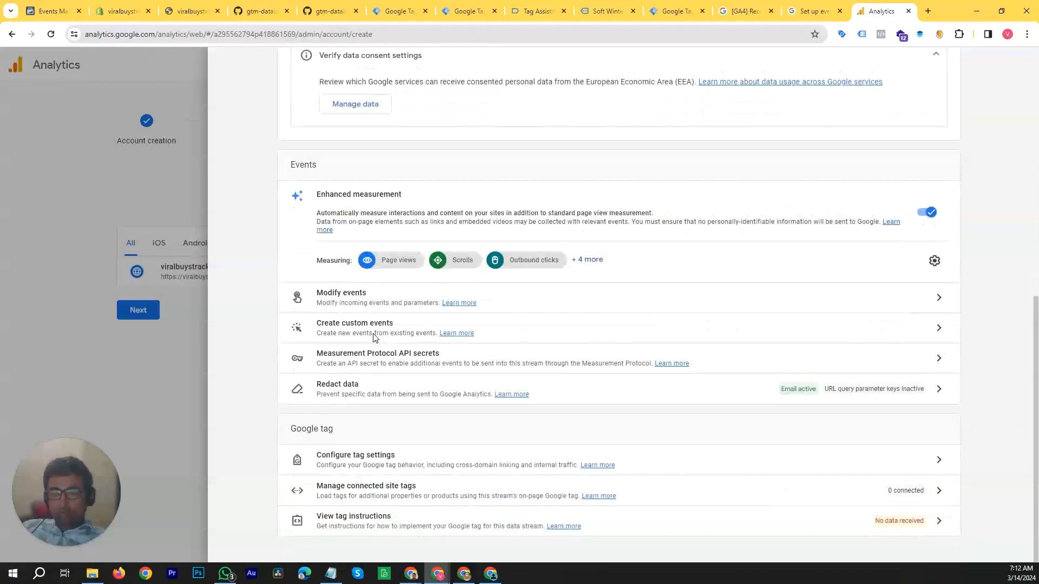
{"action": "left_click", "coordinate": [168, 389]}
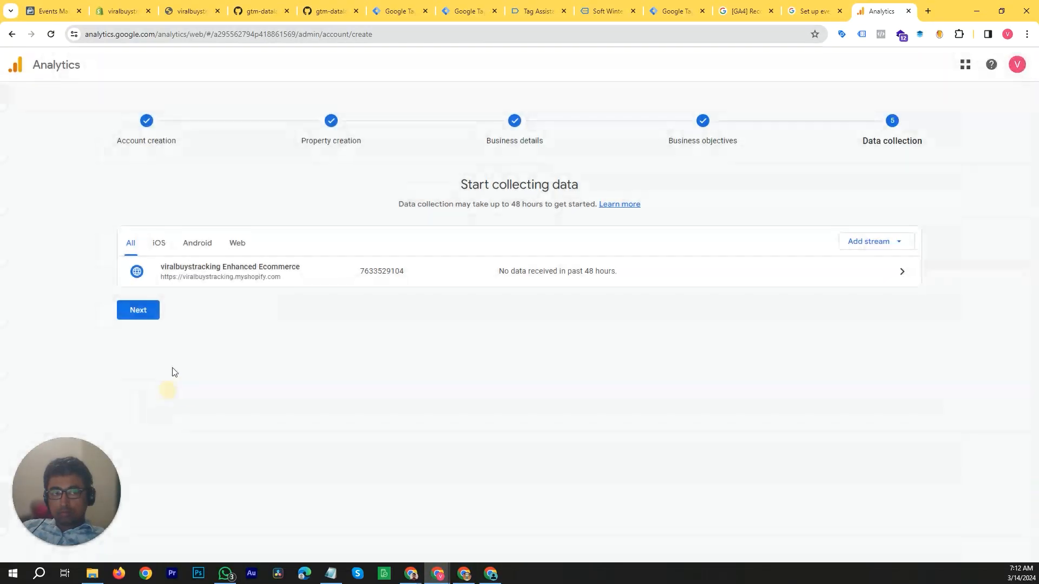
Reload the Analytics setup page and exit account creation to return to Admin.
{"action": "left_click", "coordinate": [63, 64]}
{"action": "left_click", "coordinate": [52, 34]}
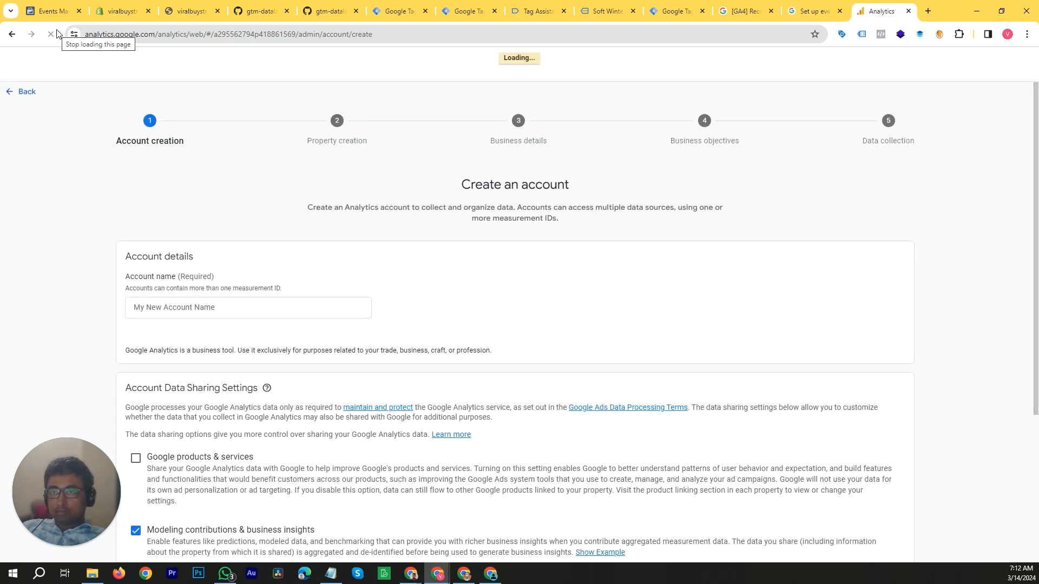
{"action": "left_click", "coordinate": [23, 94]}
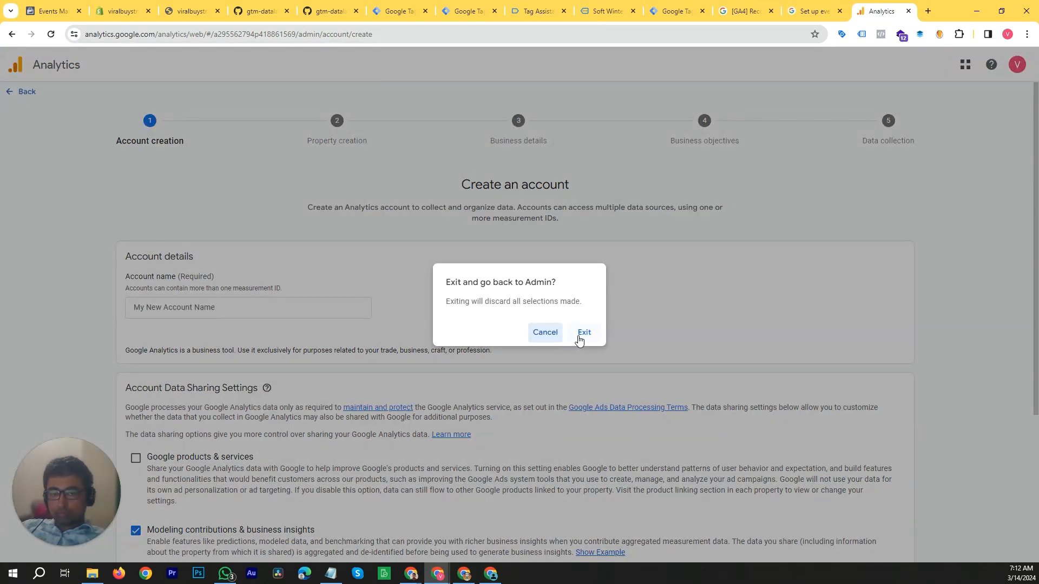
{"action": "left_click", "coordinate": [583, 334]}
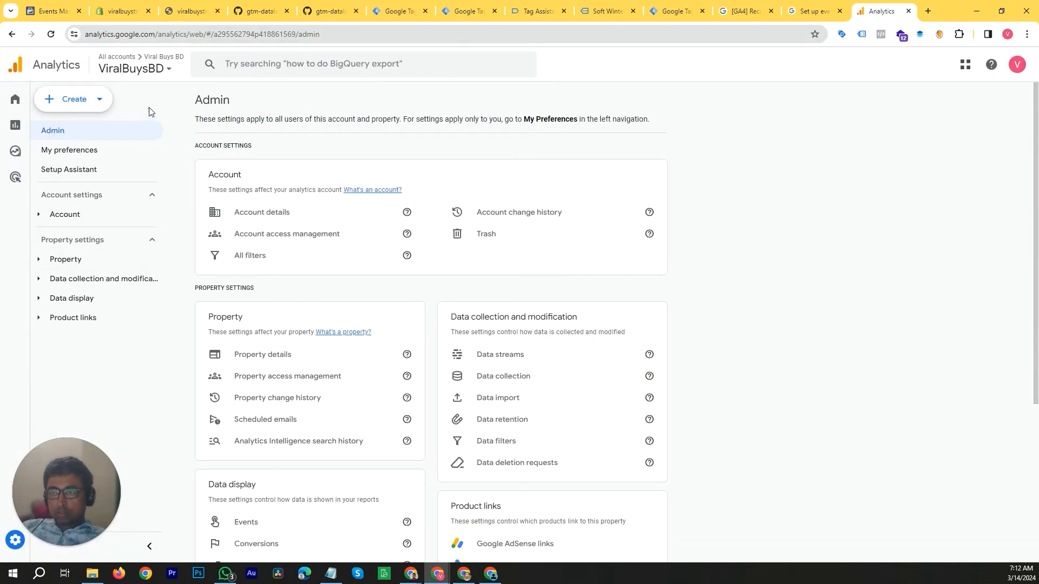
Switch to the viralbuystracking property in the viralbuystracking - myshopify account.
{"action": "left_click", "coordinate": [169, 71]}
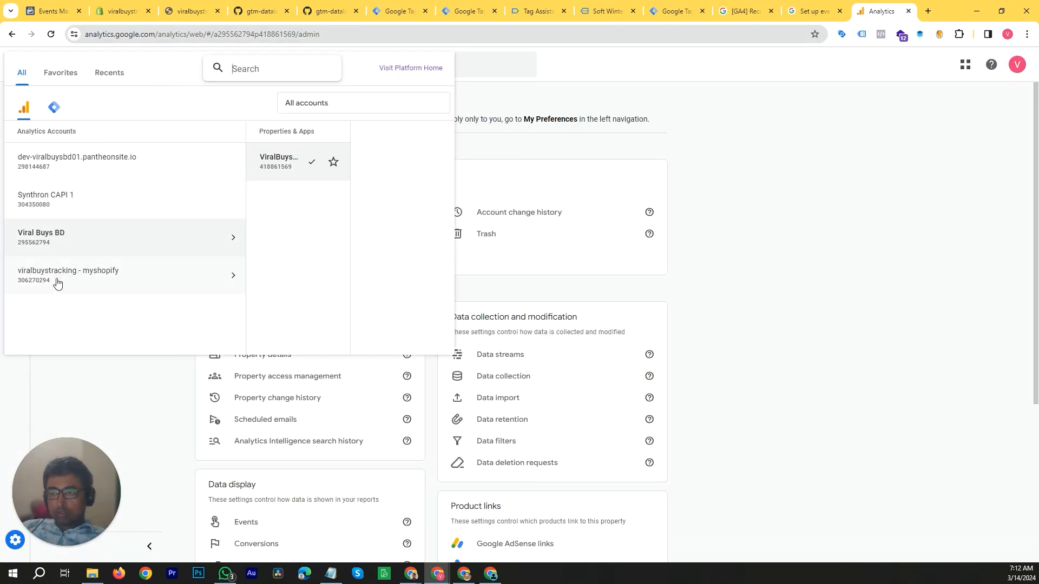
{"action": "left_click", "coordinate": [223, 283]}
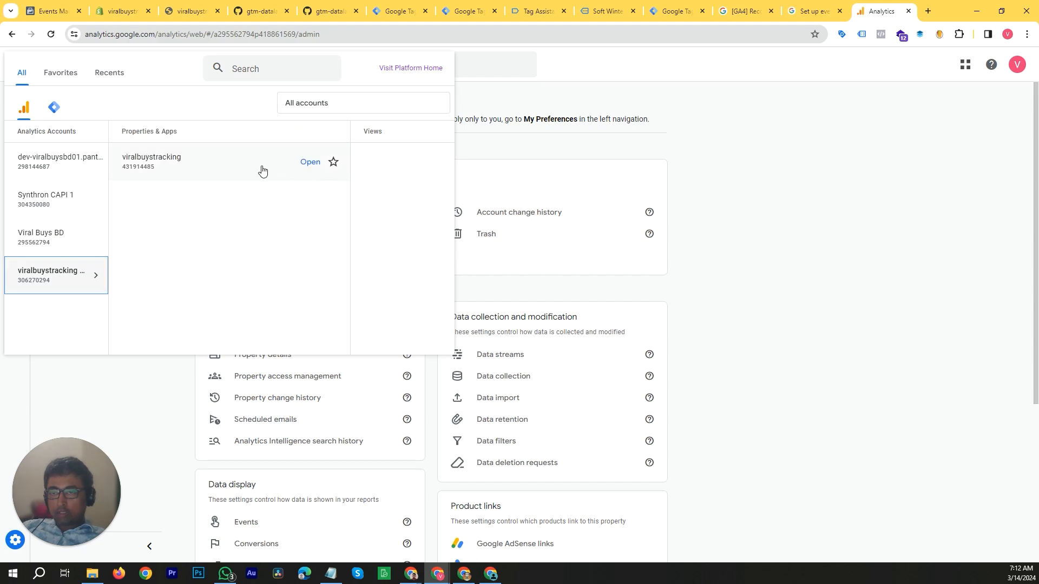
{"action": "left_click", "coordinate": [236, 166]}
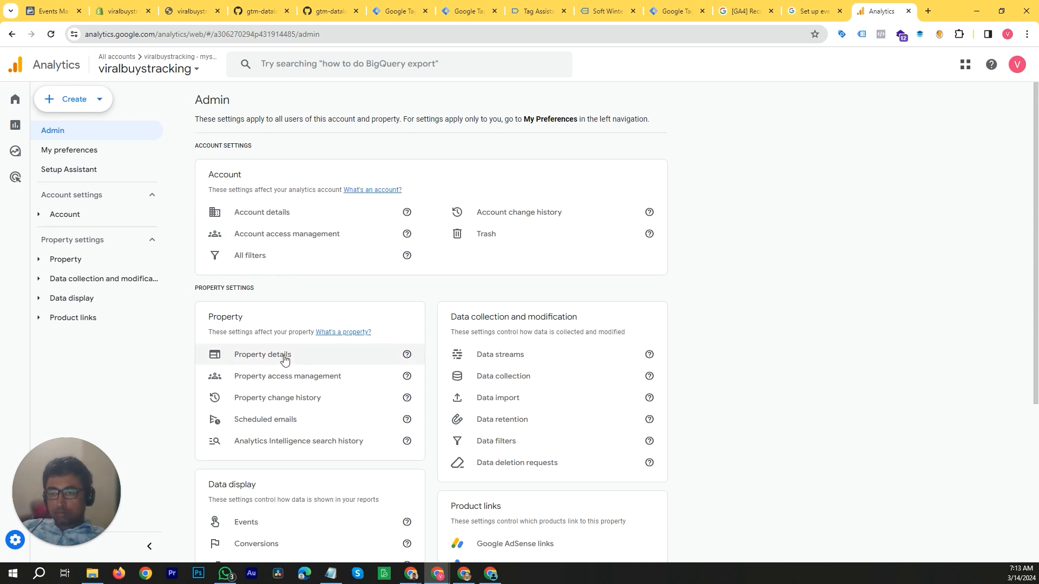
{"action": "mouse_move", "coordinate": [14, 543]}
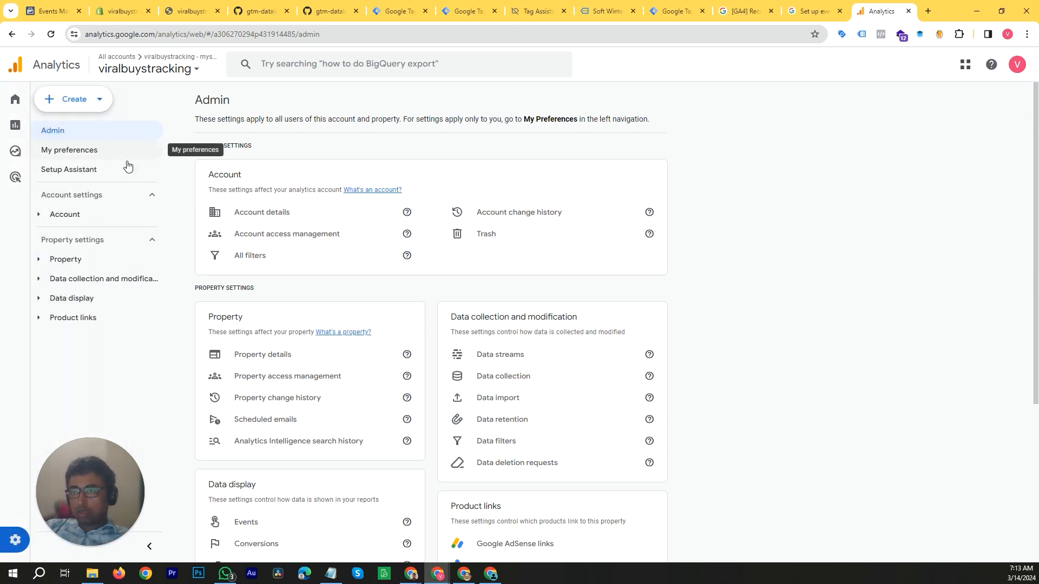
{"action": "left_click", "coordinate": [198, 69]}
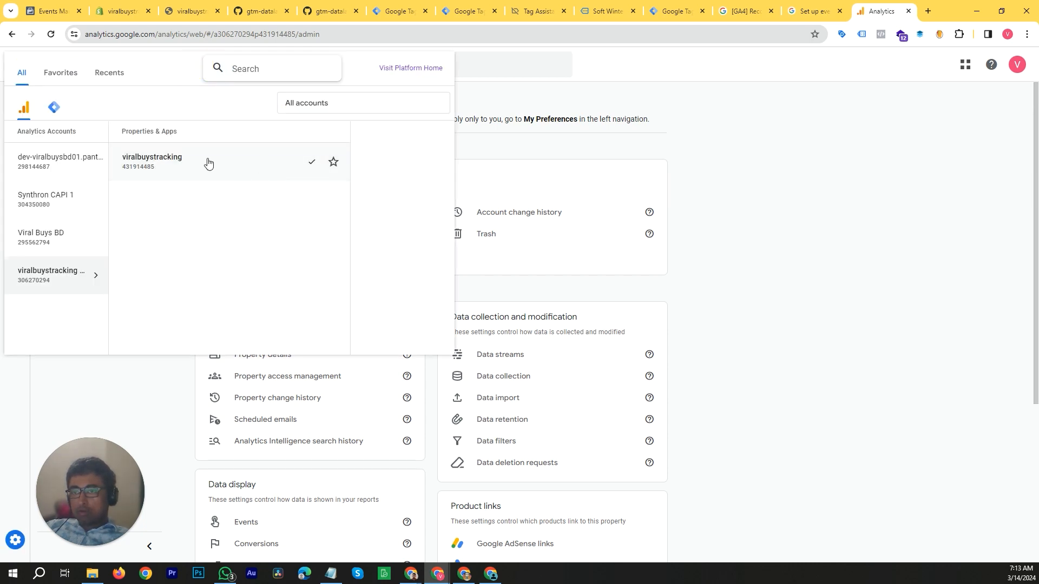
{"action": "left_click", "coordinate": [722, 186]}
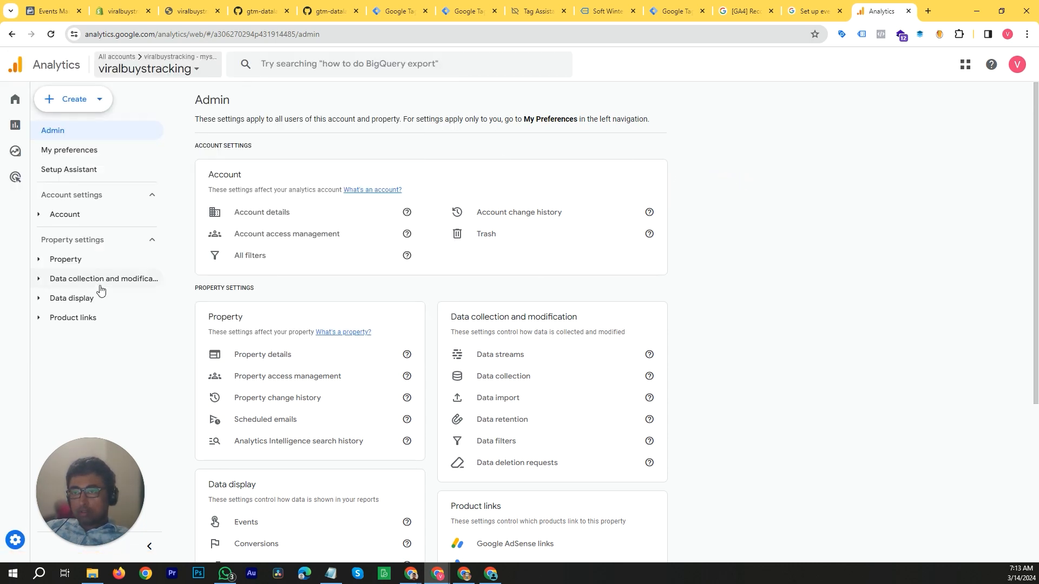
Find DebugView among the property's data display settings, open it and examine the stream of incoming debug events.
{"action": "left_click", "coordinate": [38, 279]}
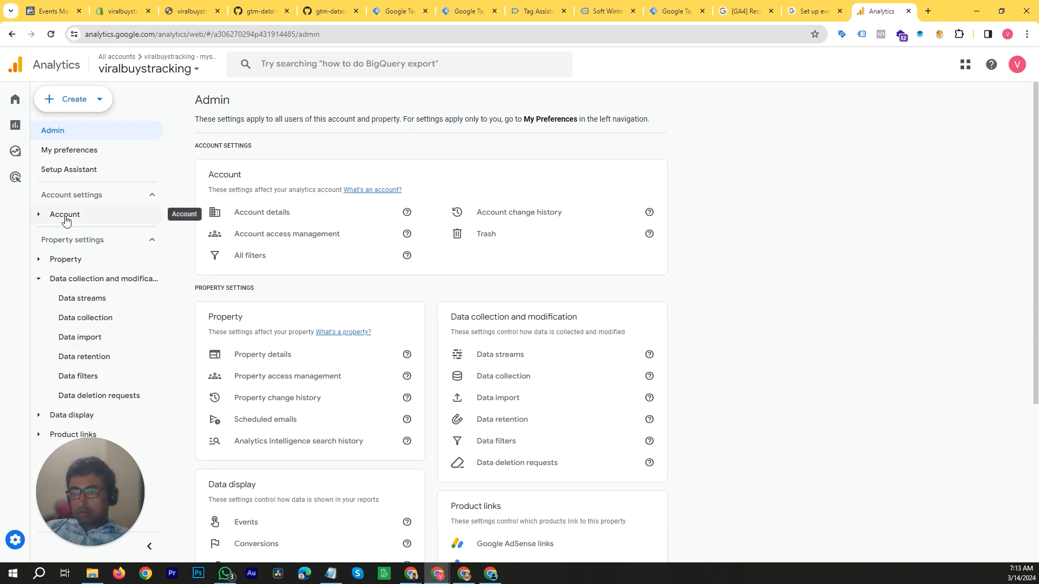
{"action": "scroll", "coordinate": [344, 328], "scroll_direction": "down", "scroll_amount": 3}
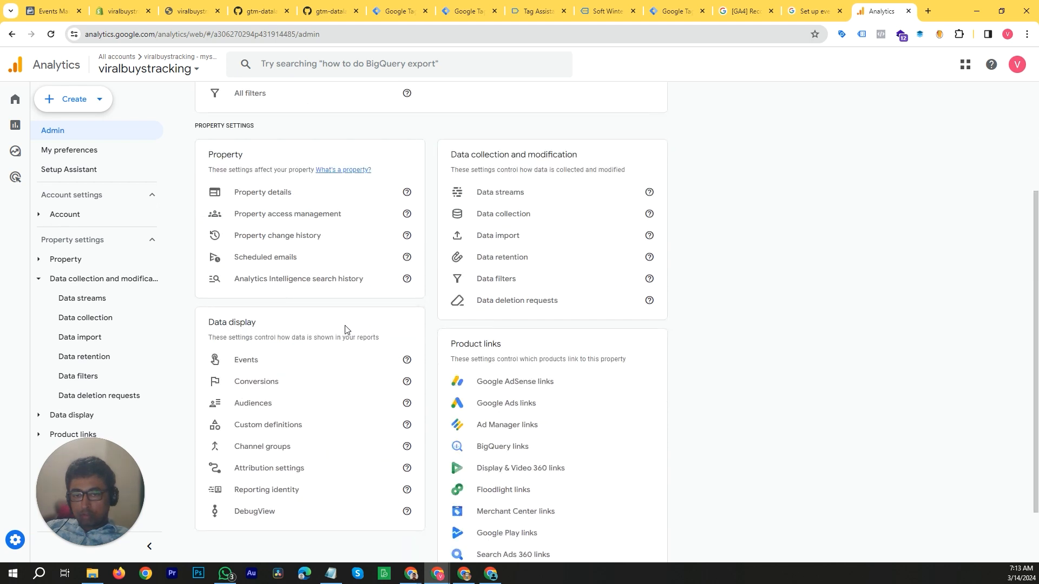
{"action": "scroll", "coordinate": [345, 329], "scroll_direction": "down", "scroll_amount": 2}
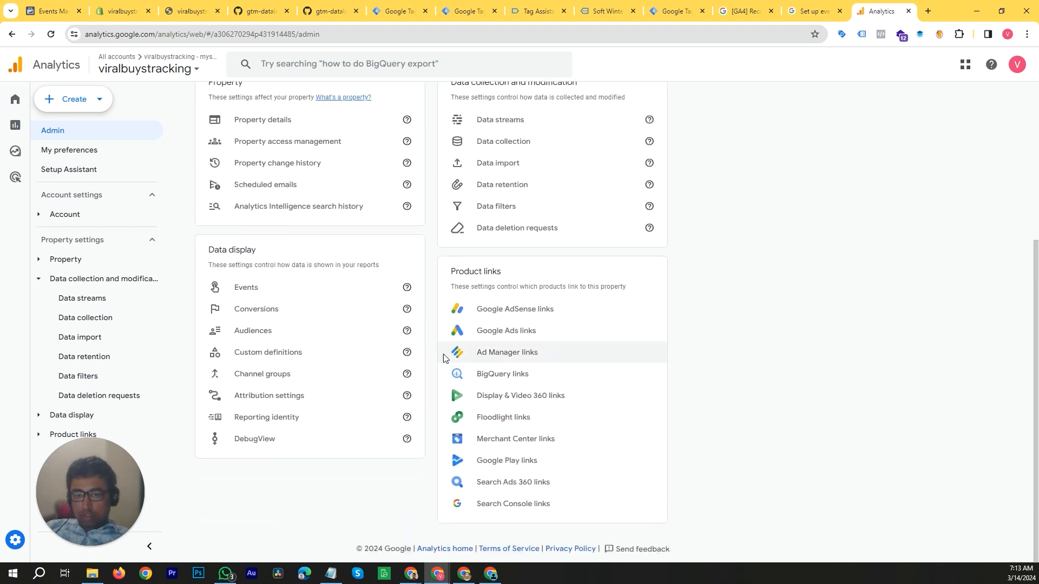
{"action": "scroll", "coordinate": [470, 374], "scroll_direction": "up", "scroll_amount": 2}
{"action": "scroll", "coordinate": [470, 378], "scroll_direction": "up", "scroll_amount": 4}
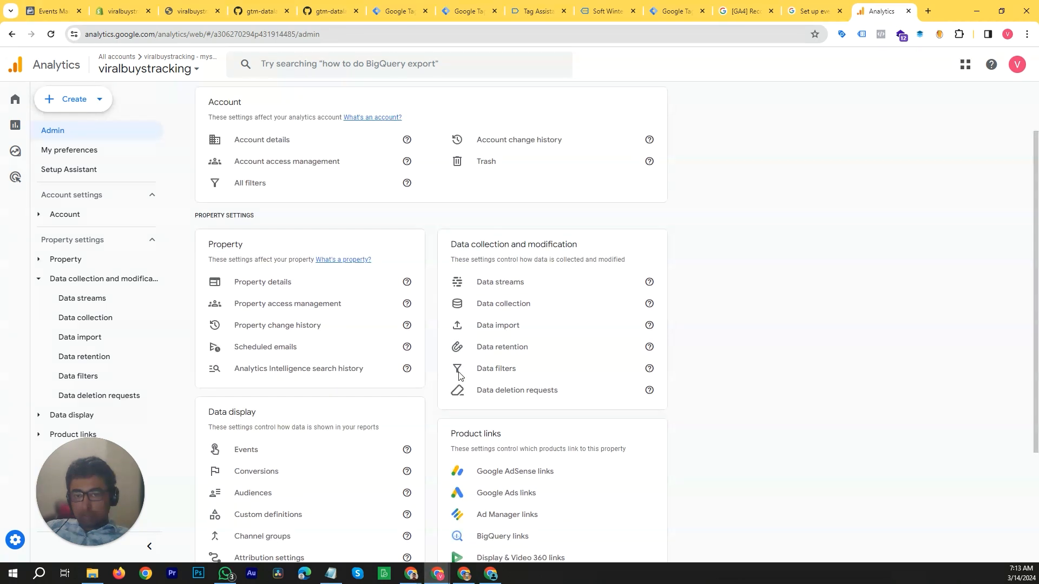
{"action": "mouse_move", "coordinate": [13, 181]}
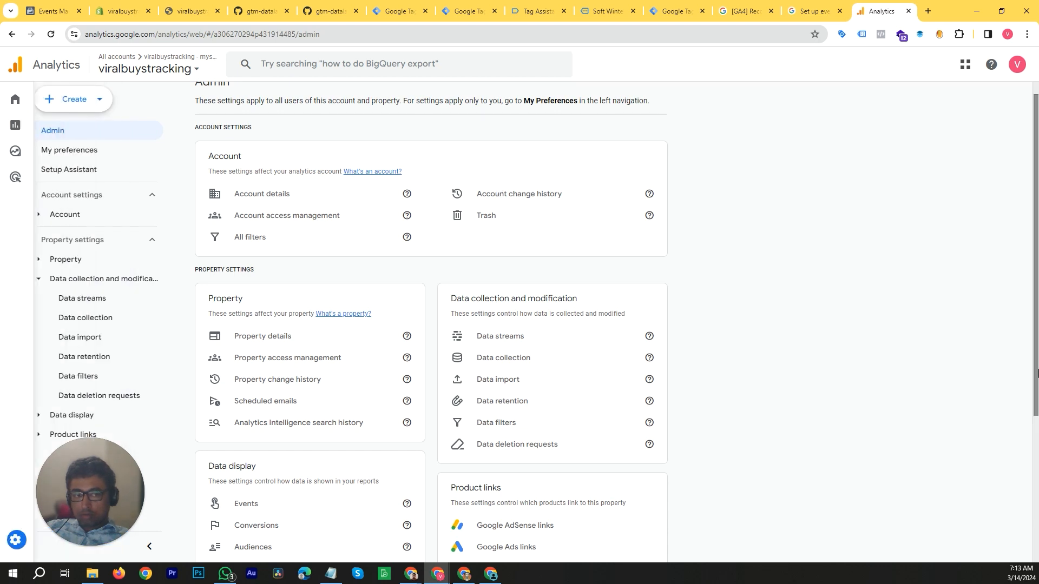
{"action": "scroll", "coordinate": [270, 323], "scroll_direction": "down", "scroll_amount": 4}
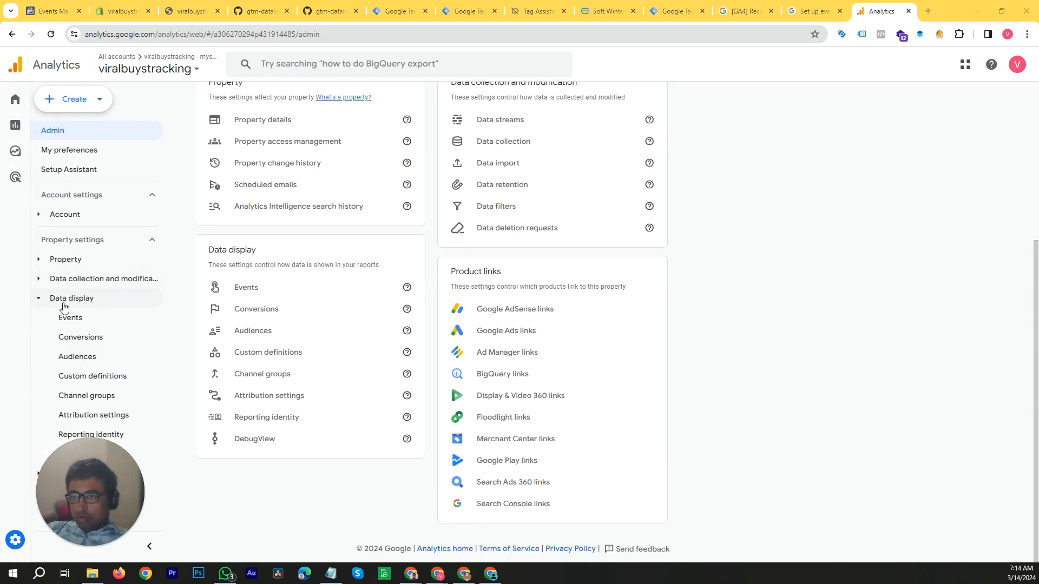
{"action": "left_click", "coordinate": [40, 298]}
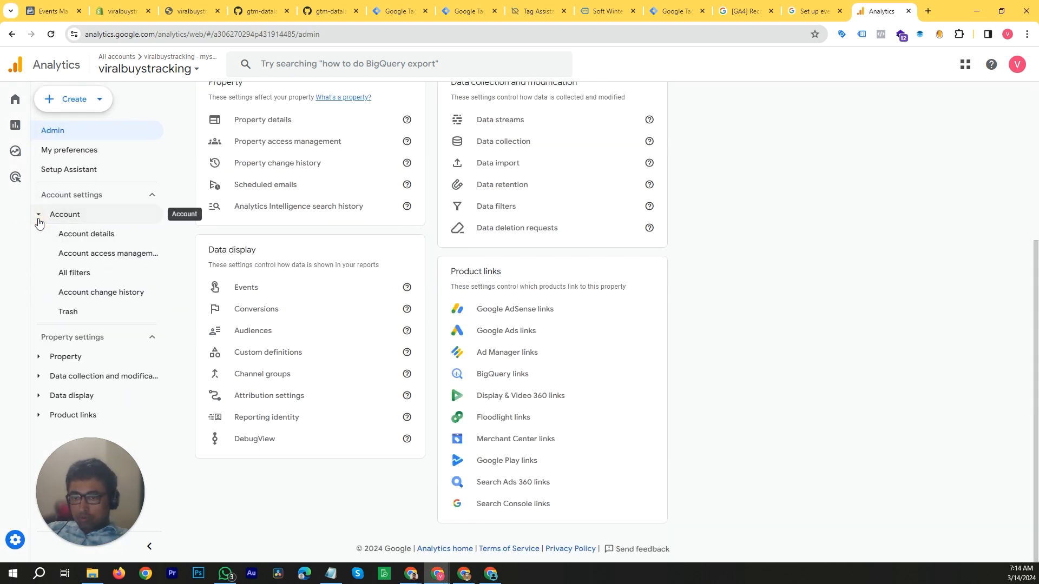
{"action": "scroll", "coordinate": [256, 459], "scroll_direction": "up", "scroll_amount": 1}
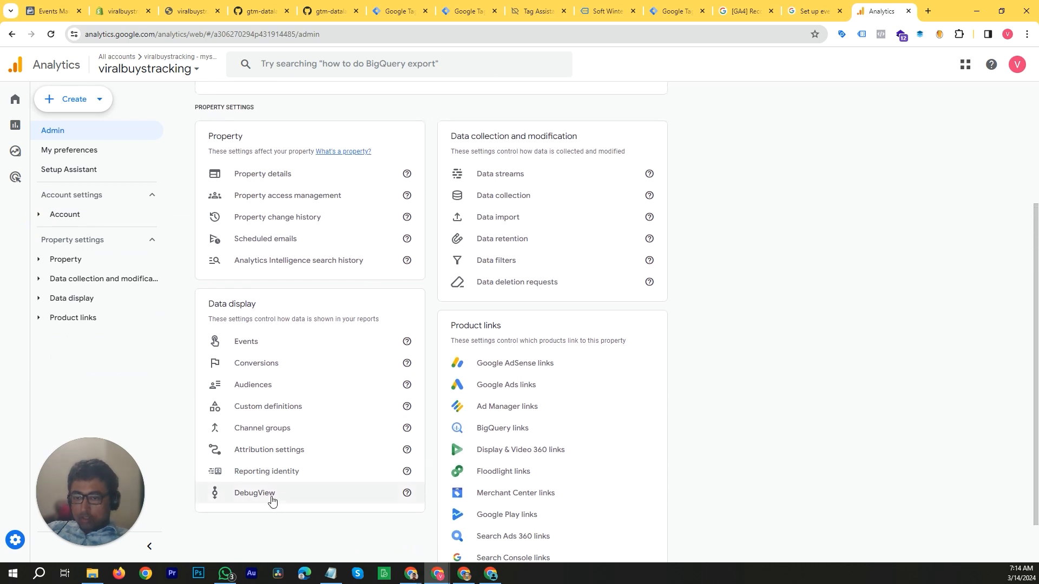
{"action": "left_click", "coordinate": [272, 495]}
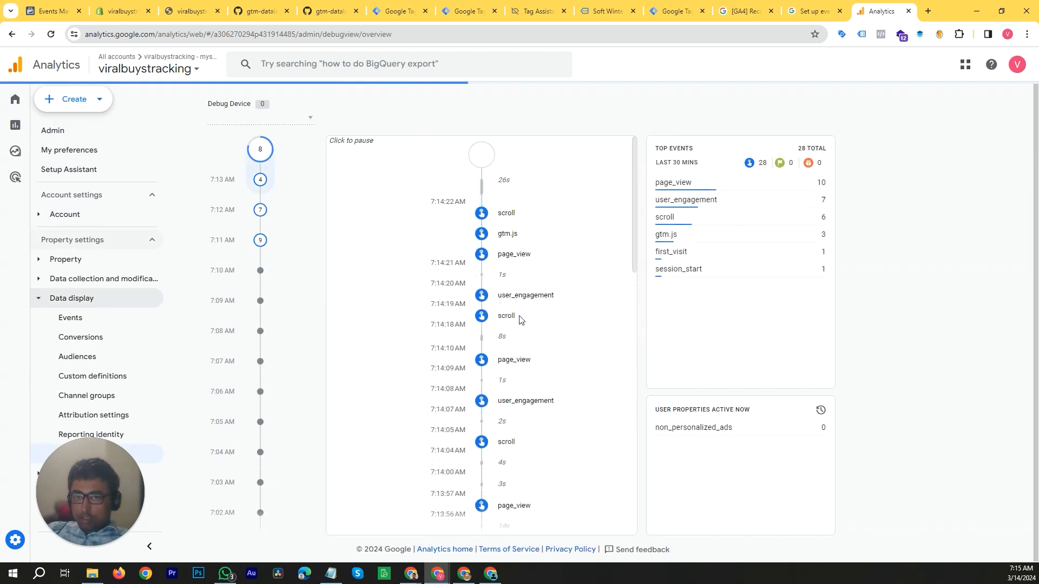
{"action": "scroll", "coordinate": [559, 303], "scroll_direction": "down", "scroll_amount": 10}
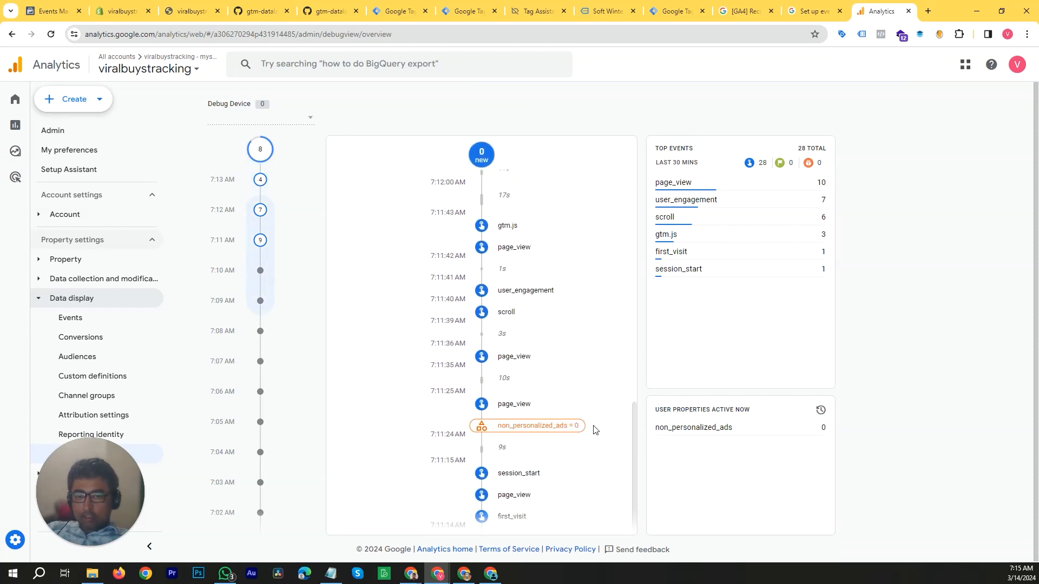
Look through the DebugView timeline from the oldest events to the newest and partway back.
{"action": "scroll", "coordinate": [605, 448], "scroll_direction": "up", "scroll_amount": 1}
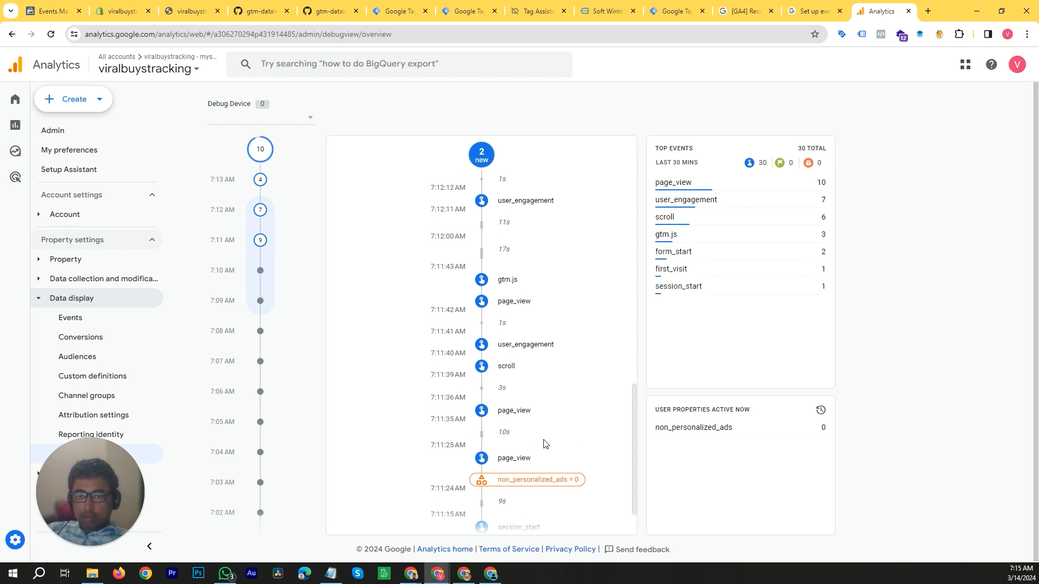
{"action": "scroll", "coordinate": [544, 444], "scroll_direction": "up", "scroll_amount": 3}
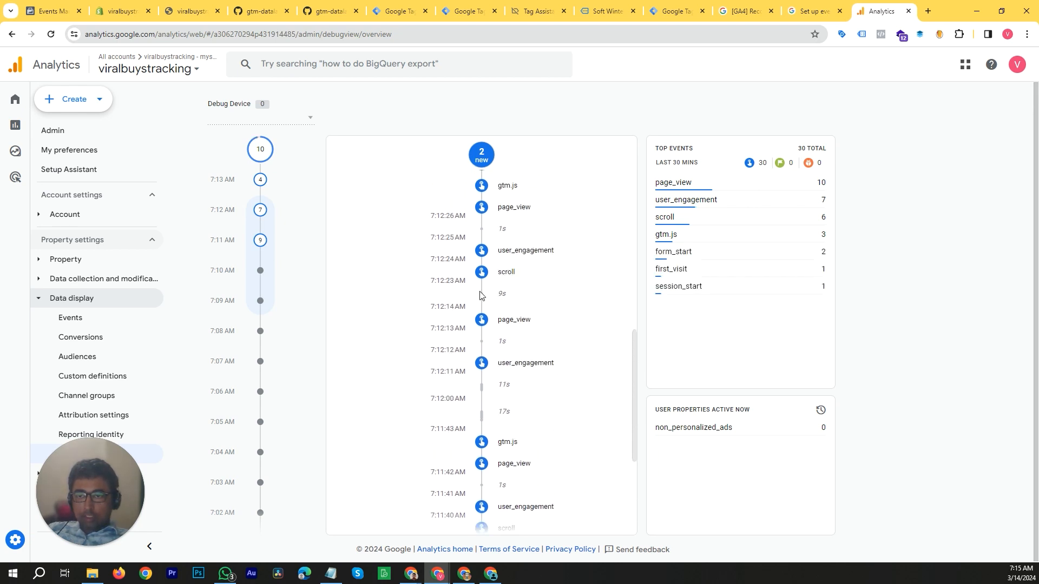
{"action": "scroll", "coordinate": [529, 352], "scroll_direction": "up", "scroll_amount": 5}
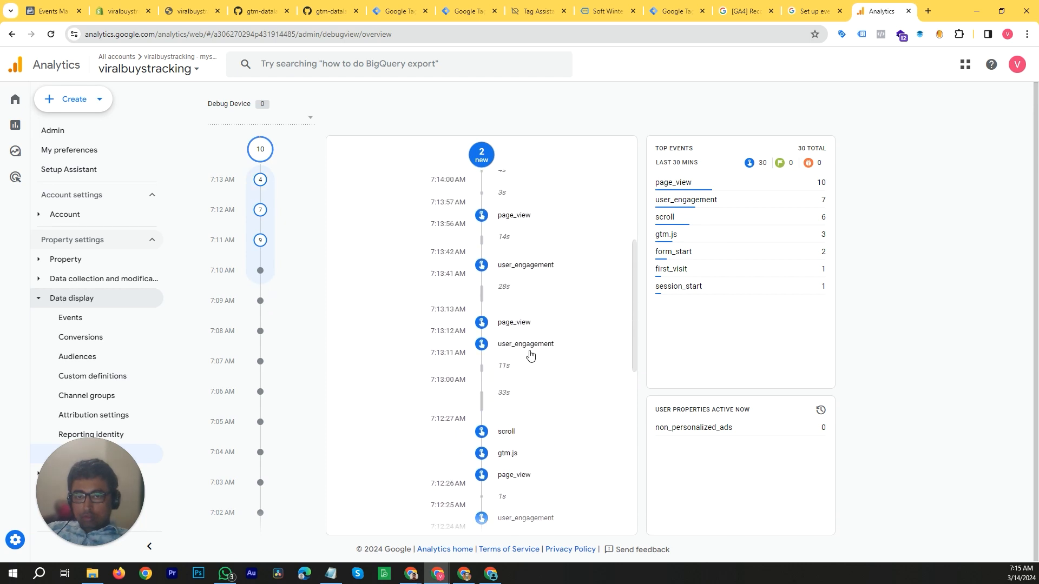
{"action": "scroll", "coordinate": [530, 354], "scroll_direction": "up", "scroll_amount": 4}
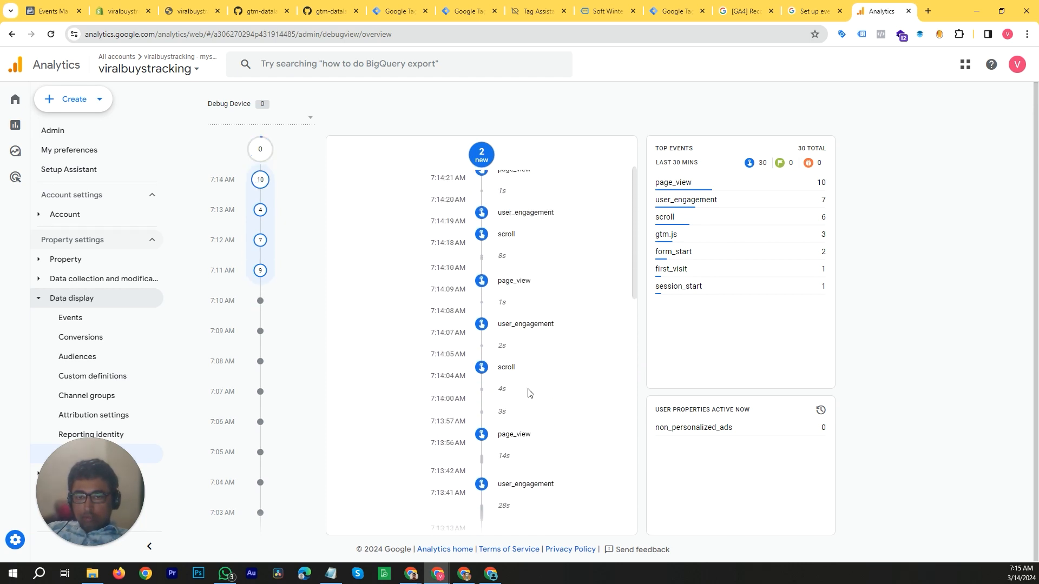
{"action": "scroll", "coordinate": [544, 347], "scroll_direction": "down", "scroll_amount": 6}
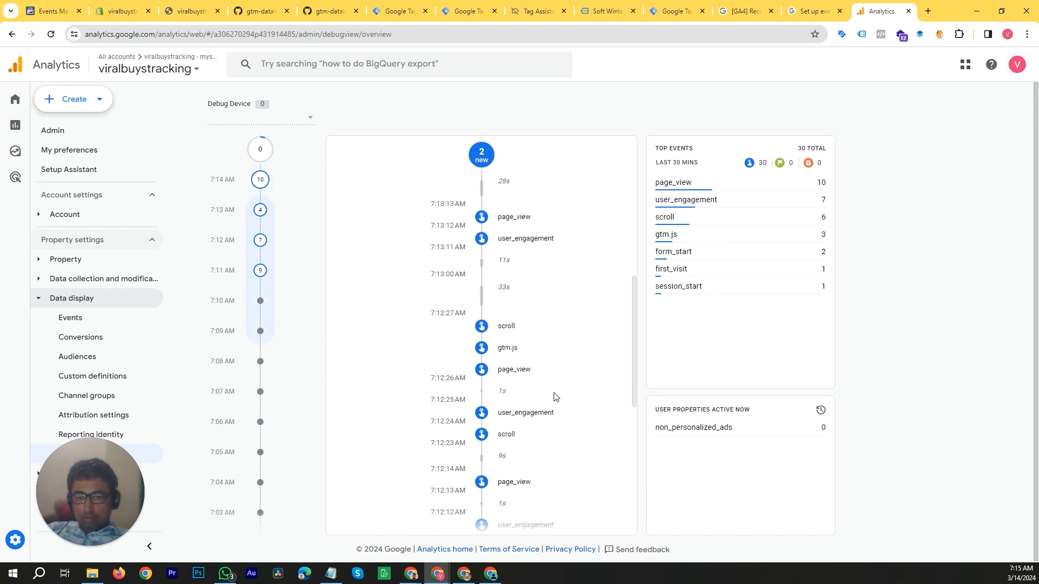
Switch to the storefront preview, view the cart and remove the Soft Winter Jacket from it.
{"action": "left_click", "coordinate": [474, 9]}
{"action": "left_click", "coordinate": [515, 5]}
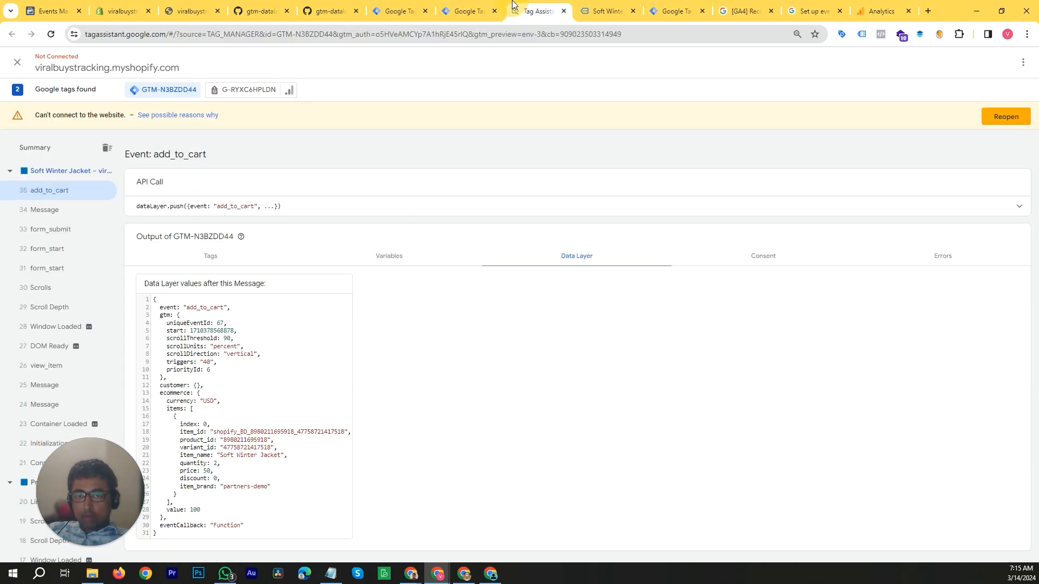
{"action": "left_click", "coordinate": [623, 9]}
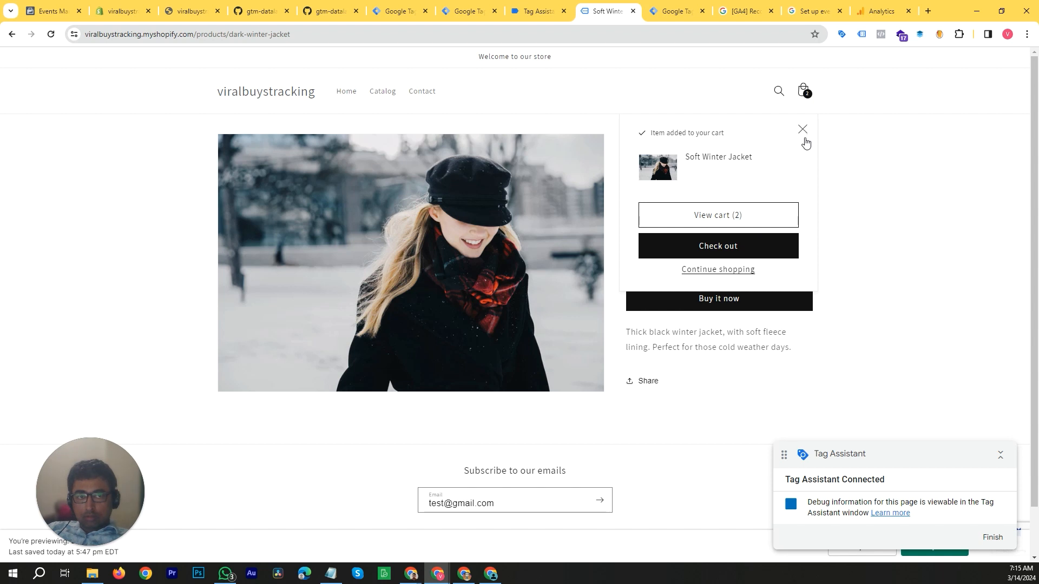
{"action": "left_click", "coordinate": [734, 219]}
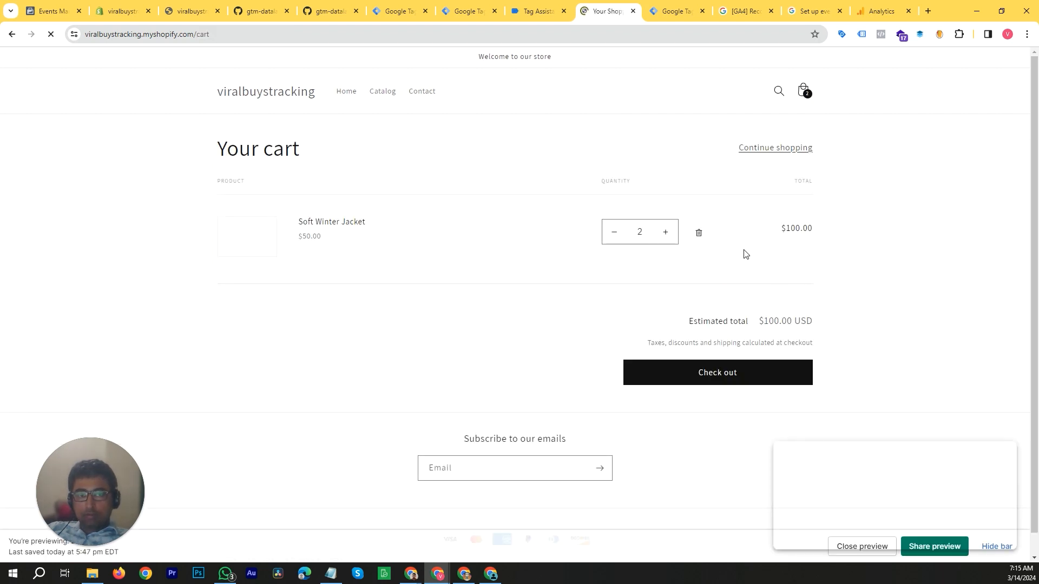
{"action": "left_click", "coordinate": [700, 233]}
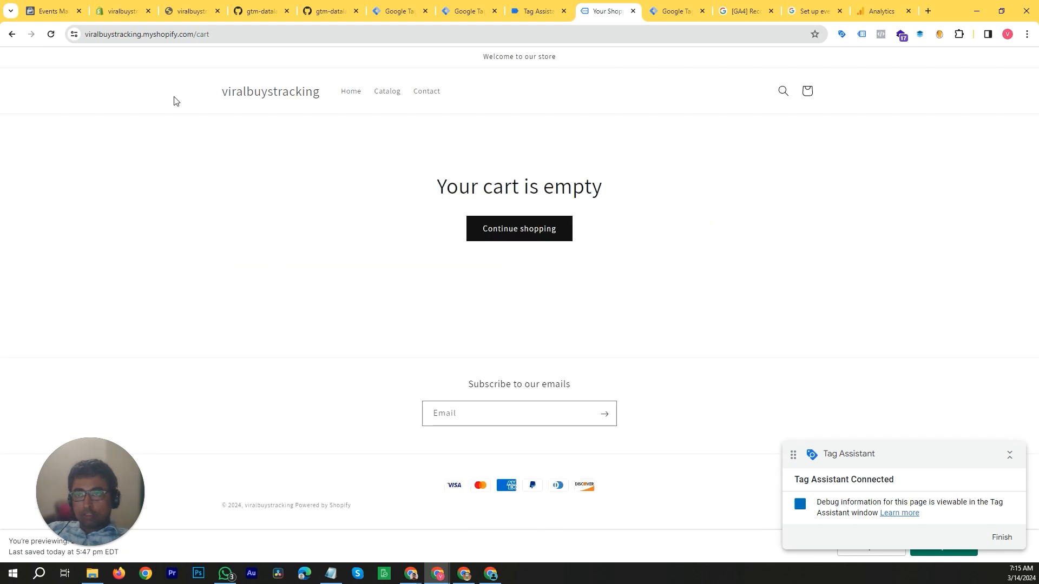
Return to the store's home page and open the Classic Varsity Top from the featured products.
{"action": "left_click", "coordinate": [269, 93]}
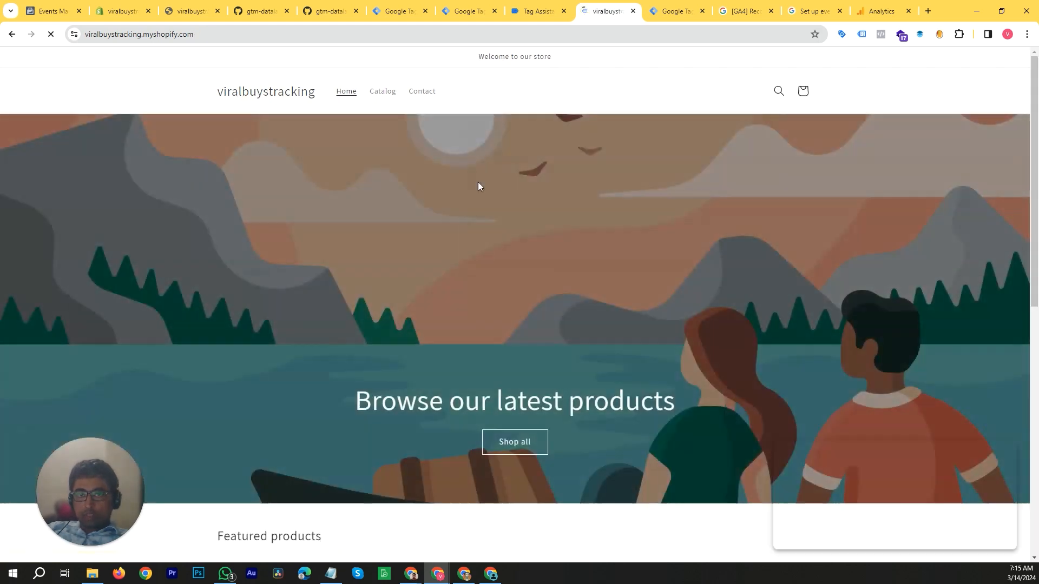
{"action": "scroll", "coordinate": [478, 186], "scroll_direction": "down", "scroll_amount": 9}
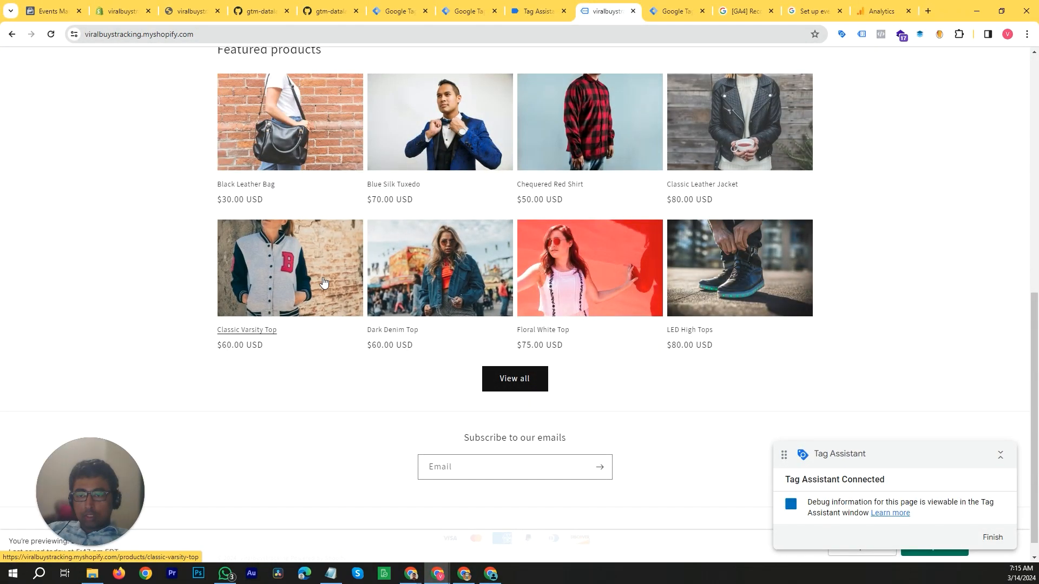
{"action": "left_click", "coordinate": [323, 282]}
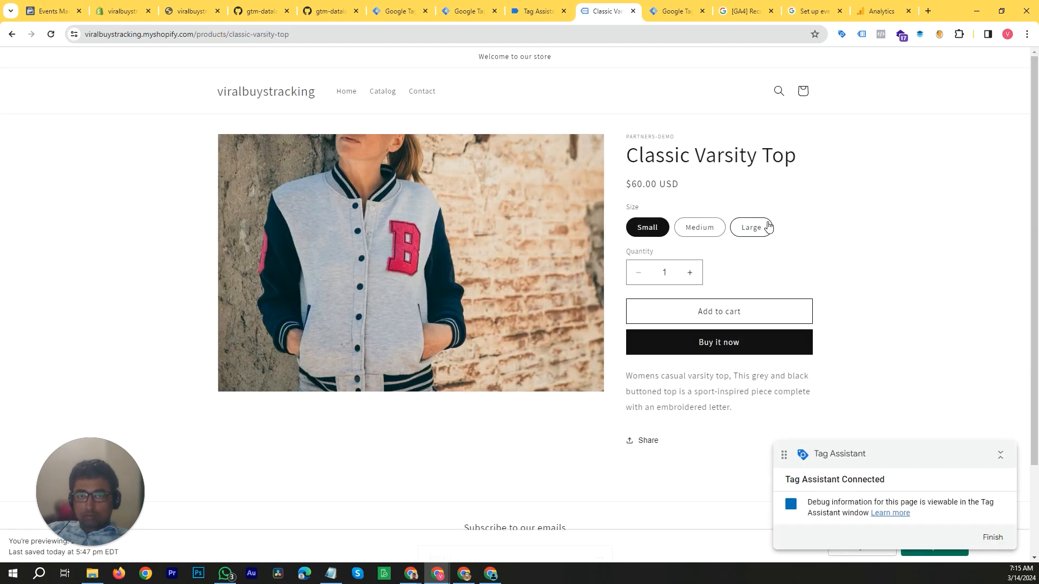
Enter a test email address in the subscription form below the Classic Varsity Top.
{"action": "scroll", "coordinate": [796, 217], "scroll_direction": "down", "scroll_amount": 2}
{"action": "scroll", "coordinate": [858, 251], "scroll_direction": "up", "scroll_amount": 2}
{"action": "scroll", "coordinate": [704, 352], "scroll_direction": "down", "scroll_amount": 2}
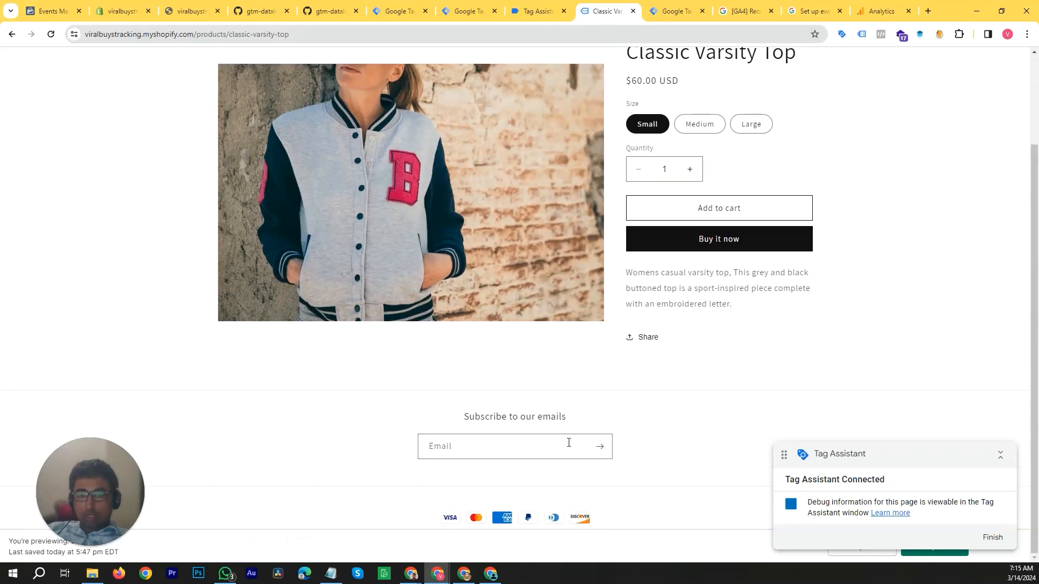
{"action": "left_click", "coordinate": [508, 439]}
{"action": "type", "text": "test@gmail"}
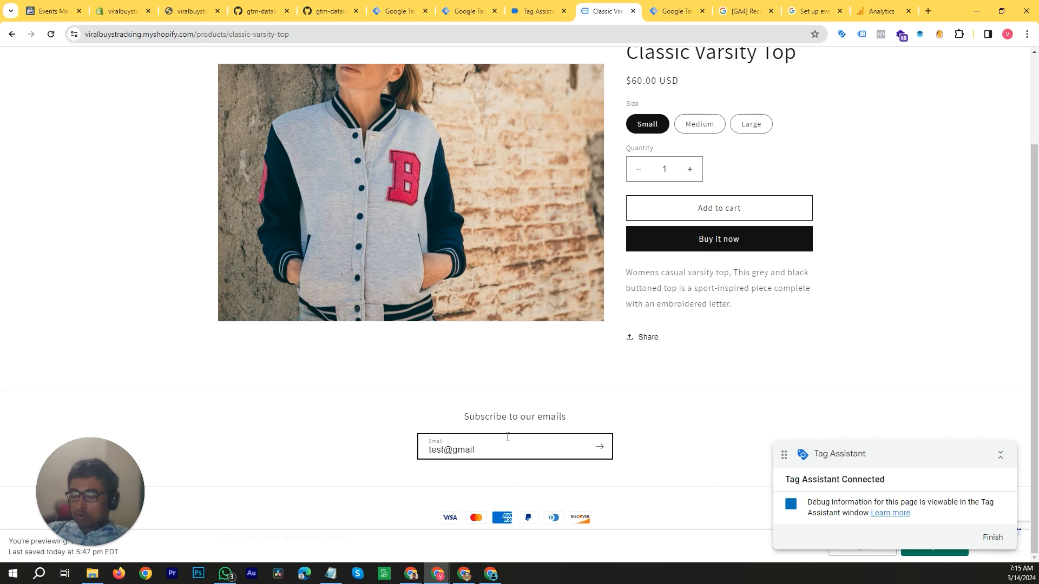
{"action": "type", "text": ".com"}
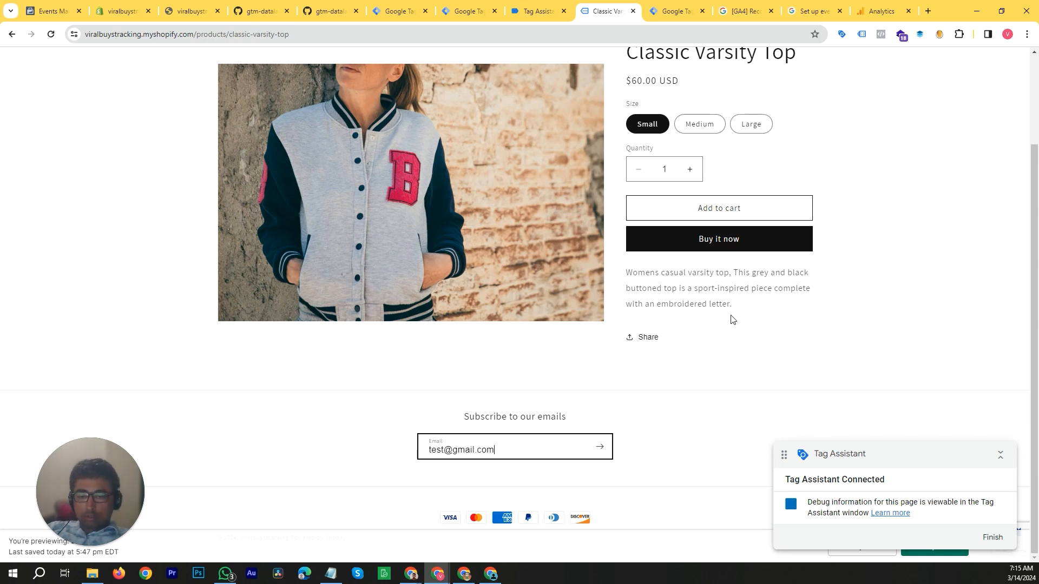
{"action": "scroll", "coordinate": [730, 314], "scroll_direction": "up", "scroll_amount": 2}
{"action": "left_click", "coordinate": [778, 92]}
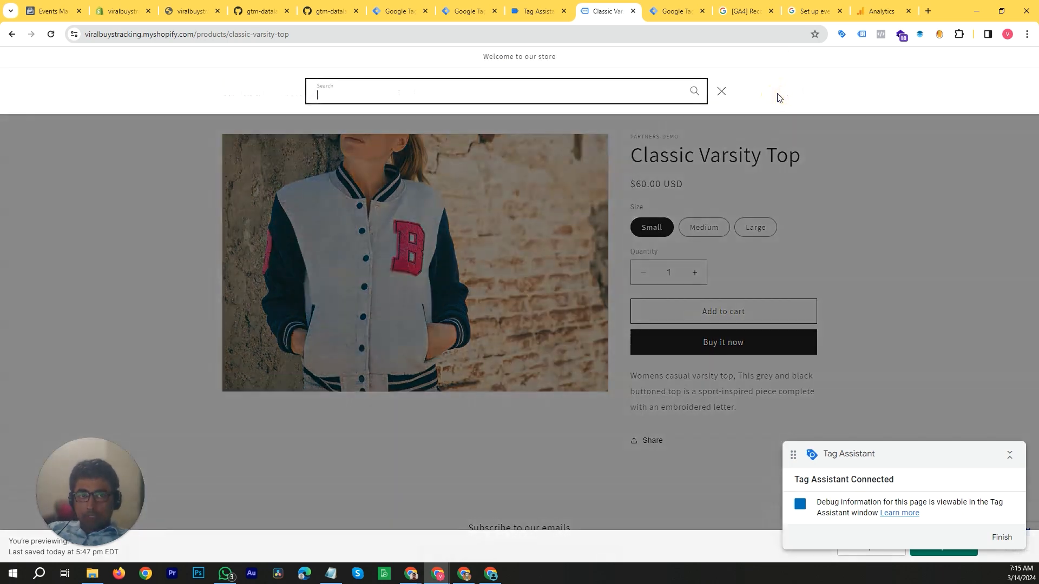
{"action": "left_click", "coordinate": [722, 92]}
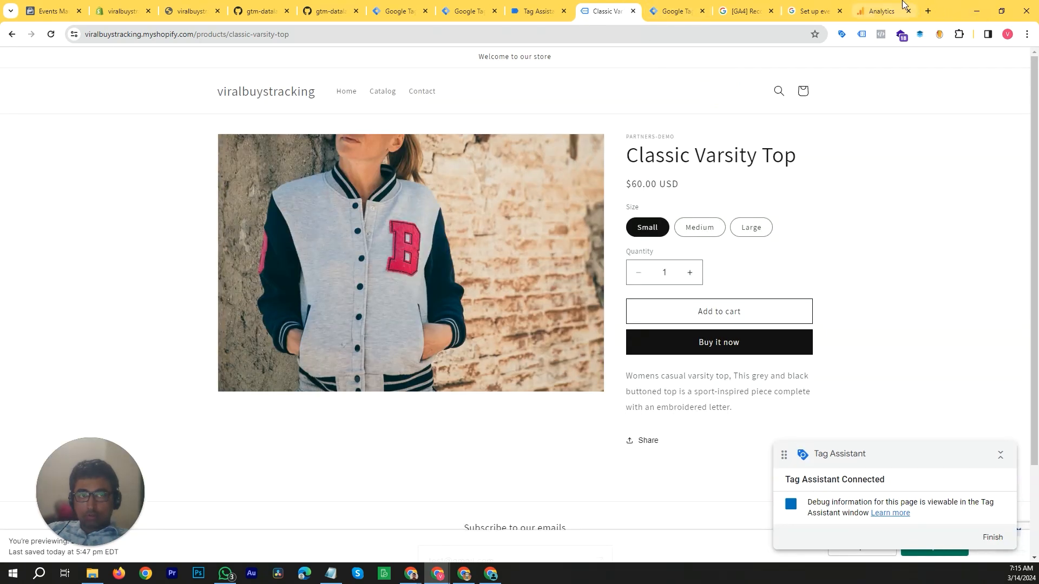
Switch to Google Analytics and check the DebugView timeline for events from the Classic Varsity Top visit.
{"action": "left_click", "coordinate": [882, 11]}
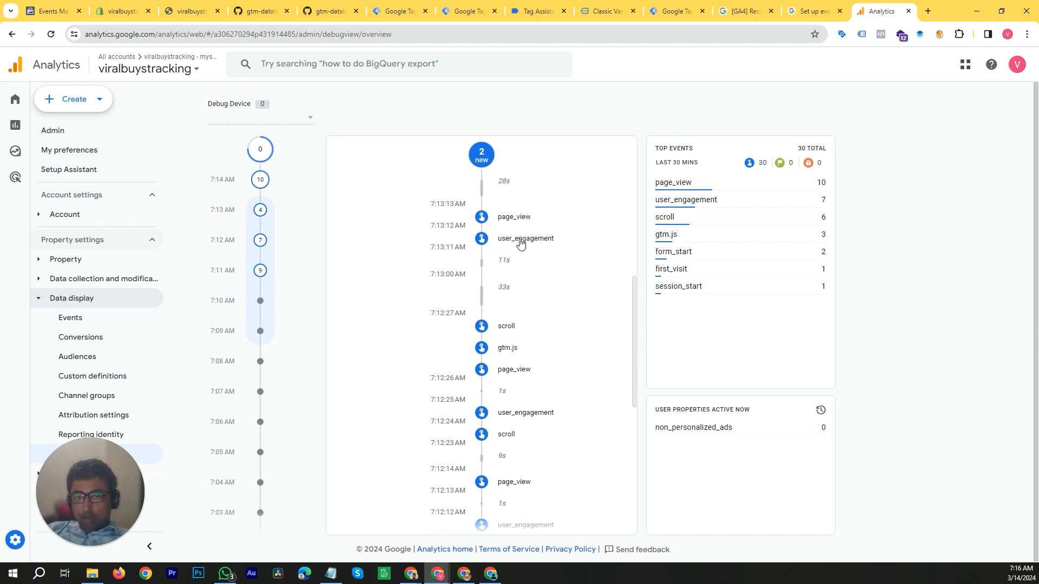
{"action": "scroll", "coordinate": [517, 258], "scroll_direction": "down", "scroll_amount": 2}
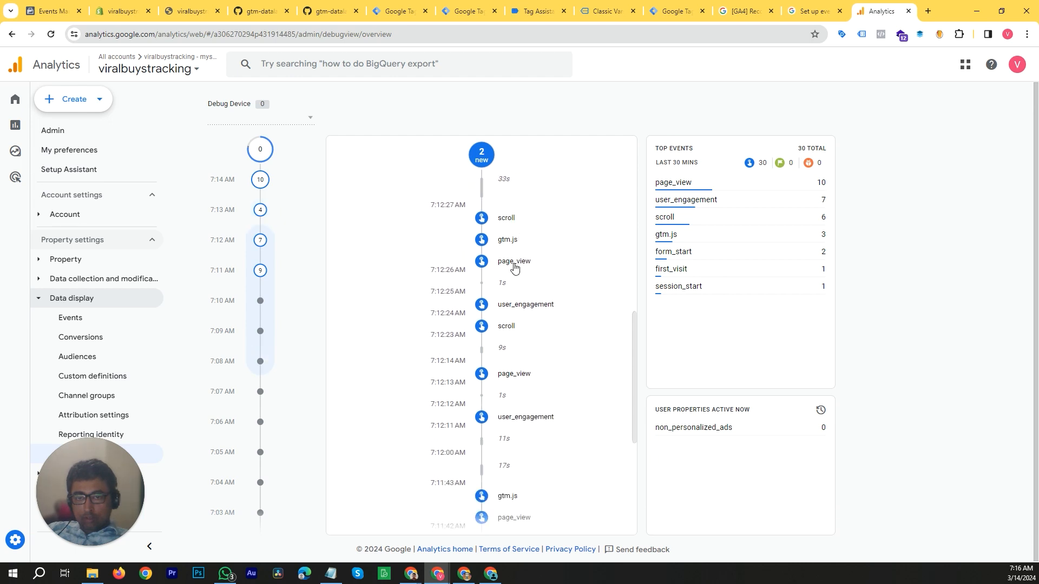
{"action": "scroll", "coordinate": [519, 275], "scroll_direction": "down", "scroll_amount": 1}
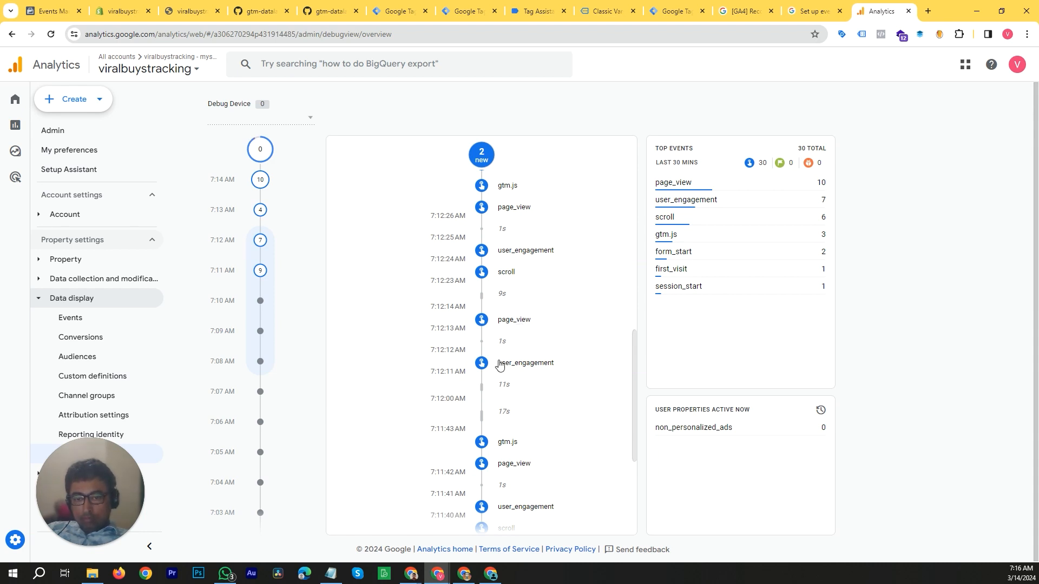
{"action": "scroll", "coordinate": [503, 362], "scroll_direction": "up", "scroll_amount": 6}
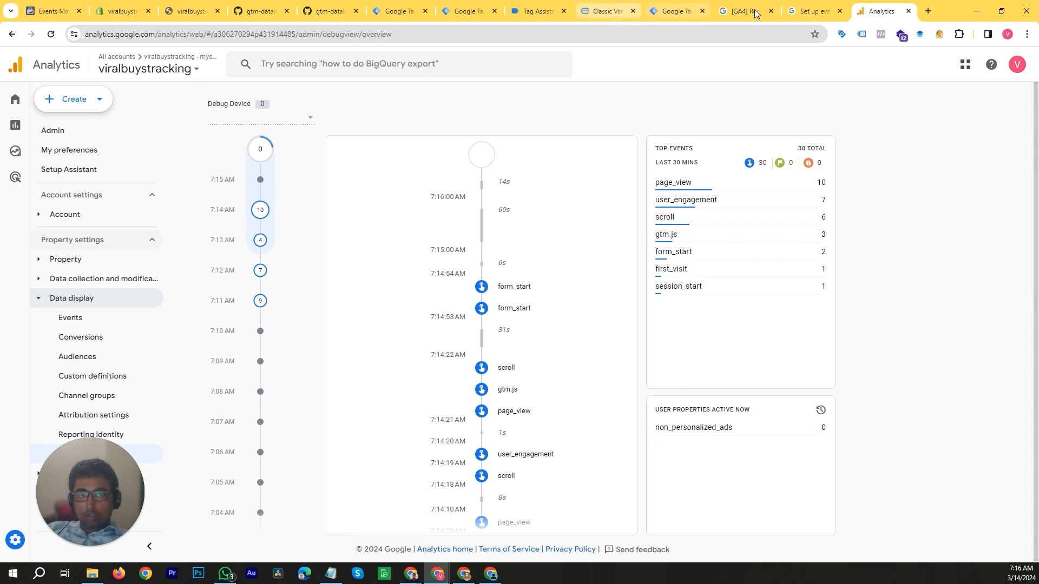
Revisit the Classic Varsity Top page briefly, return to DebugView and re-examine its whole event stream for new hits.
{"action": "left_click", "coordinate": [606, 11]}
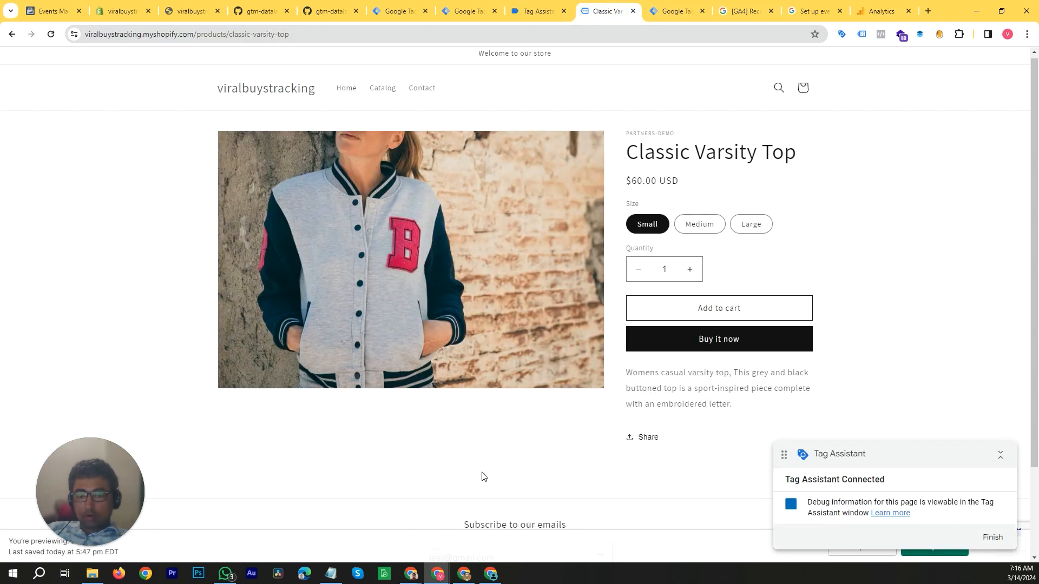
{"action": "scroll", "coordinate": [484, 476], "scroll_direction": "down", "scroll_amount": 2}
{"action": "left_click", "coordinate": [882, 11]}
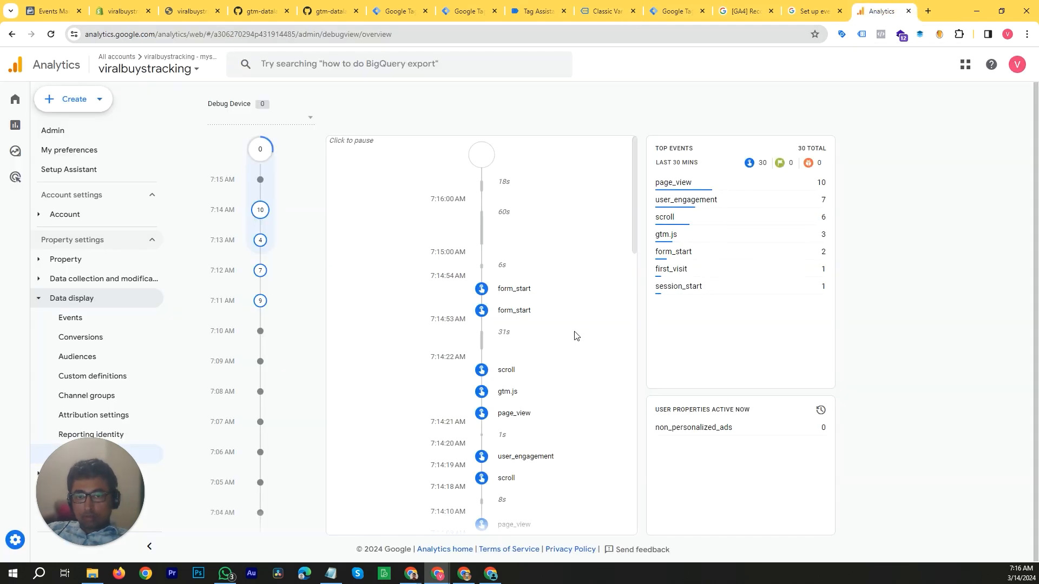
{"action": "scroll", "coordinate": [520, 324], "scroll_direction": "down", "scroll_amount": 4}
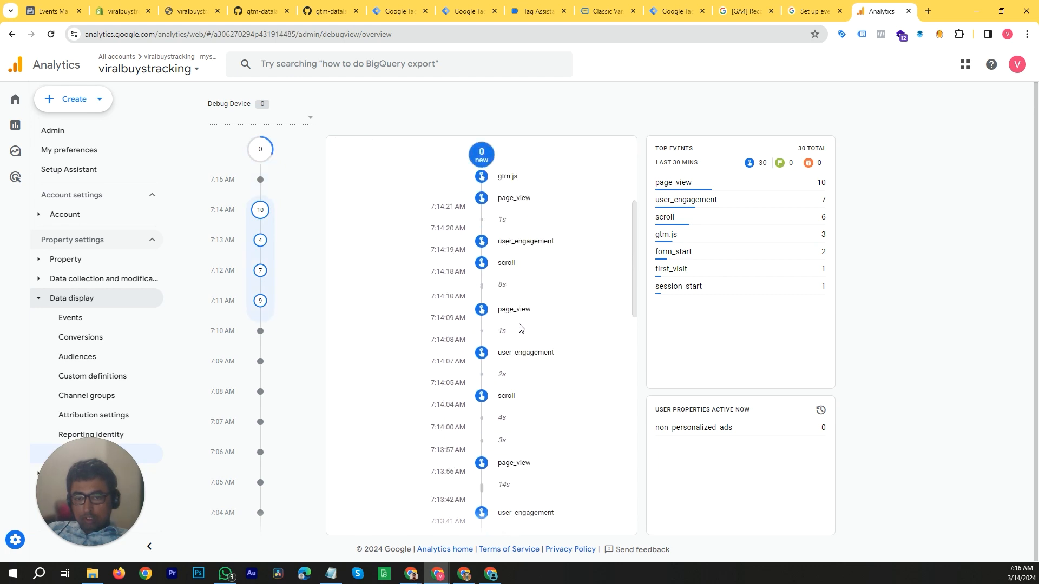
{"action": "scroll", "coordinate": [543, 349], "scroll_direction": "up", "scroll_amount": 4}
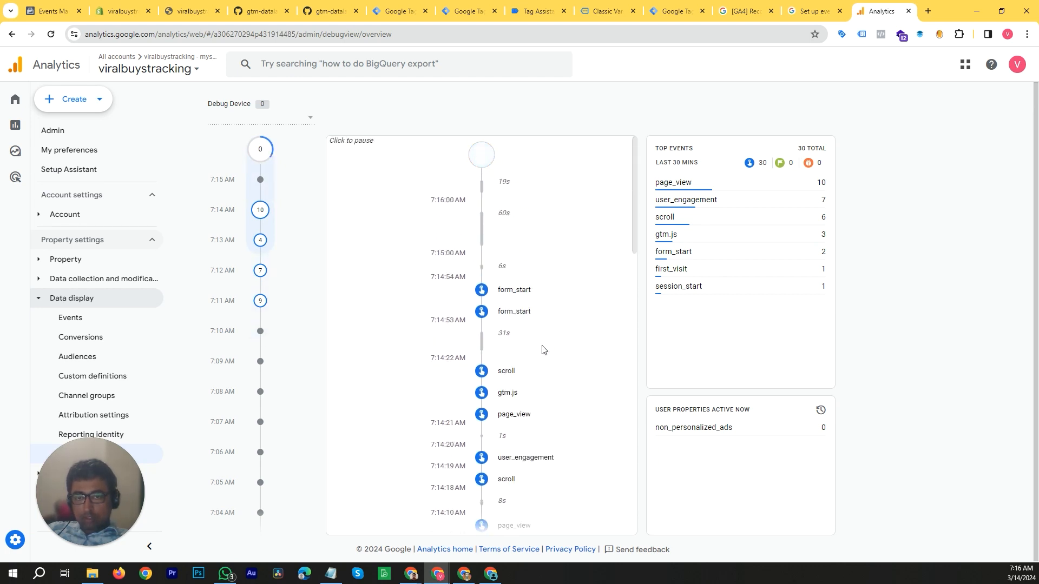
{"action": "scroll", "coordinate": [544, 341], "scroll_direction": "down", "scroll_amount": 3}
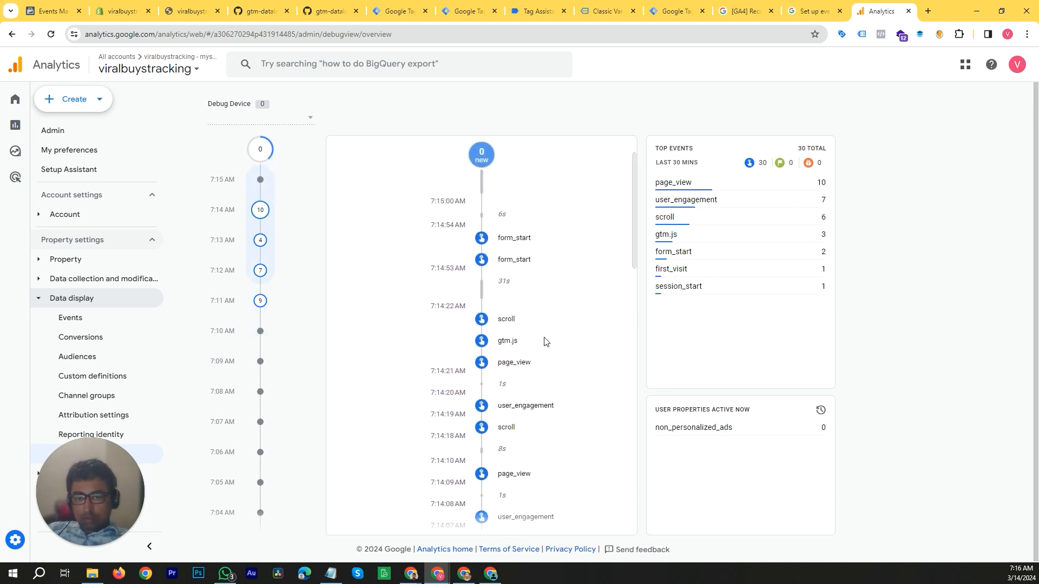
{"action": "scroll", "coordinate": [543, 322], "scroll_direction": "down", "scroll_amount": 3}
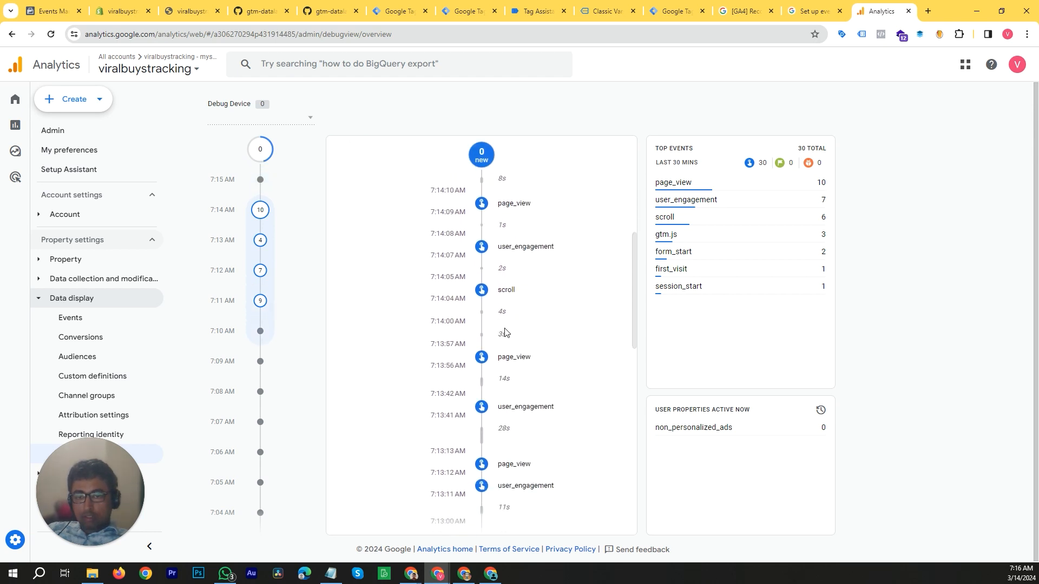
{"action": "scroll", "coordinate": [507, 335], "scroll_direction": "down", "scroll_amount": 3}
{"action": "scroll", "coordinate": [510, 339], "scroll_direction": "down", "scroll_amount": 3}
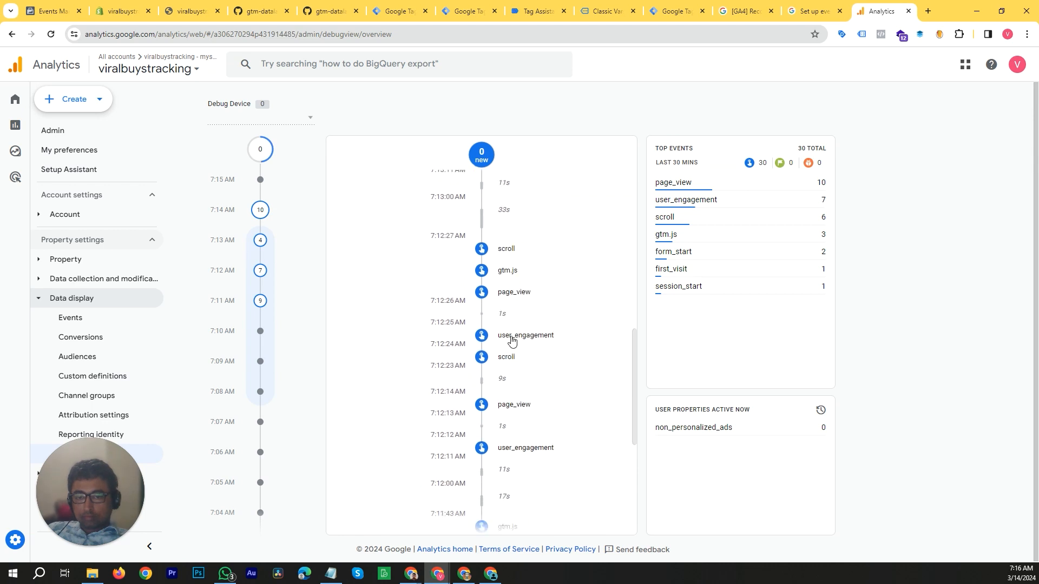
{"action": "scroll", "coordinate": [511, 341], "scroll_direction": "up", "scroll_amount": 10}
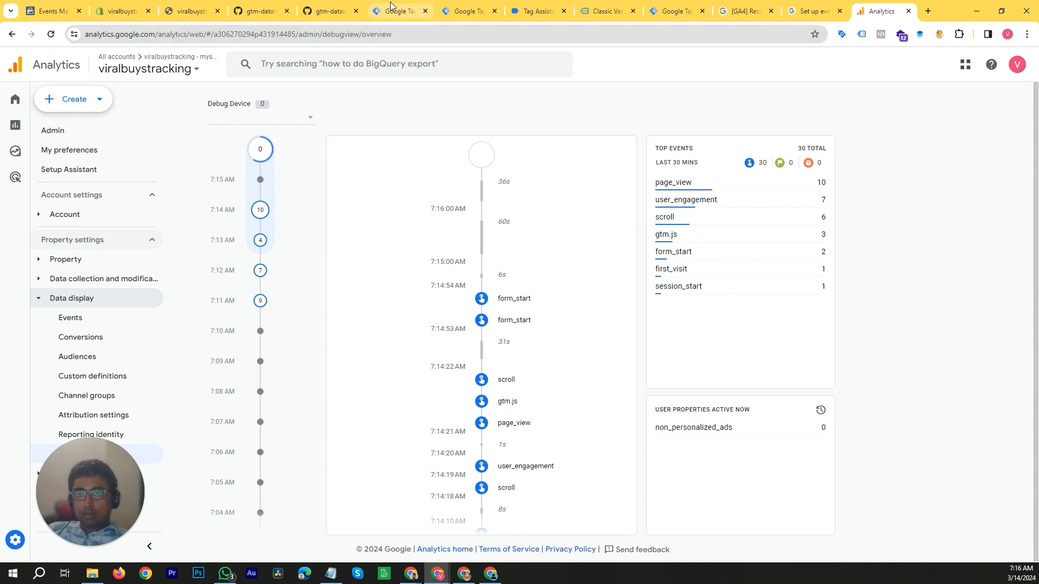
Compare Tag Assistant's event list, the store page and Tag Manager's tag list with the DebugView stream.
{"action": "left_click", "coordinate": [470, 9]}
{"action": "left_click", "coordinate": [546, 7]}
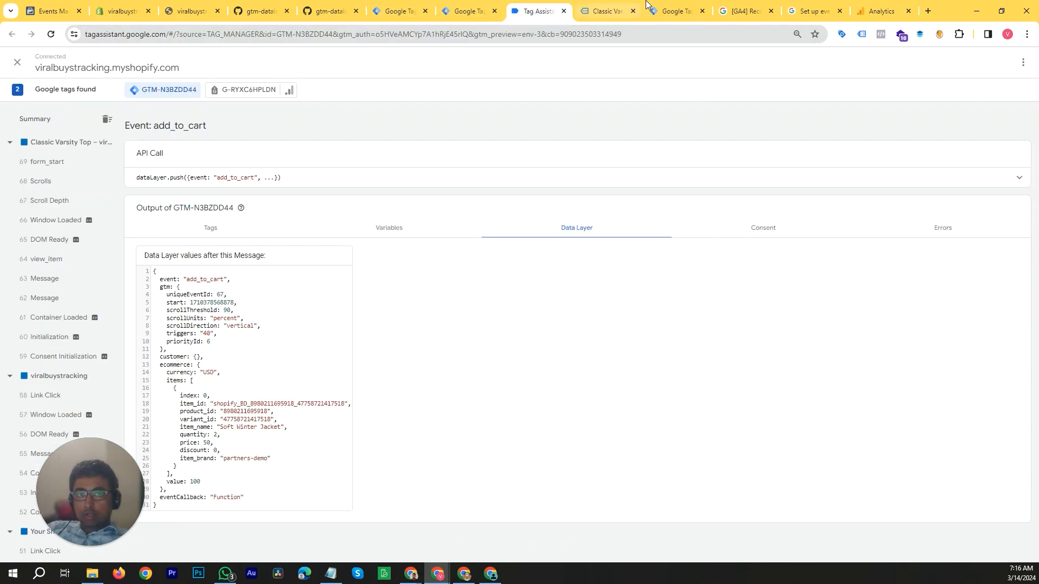
{"action": "left_click", "coordinate": [626, 6]}
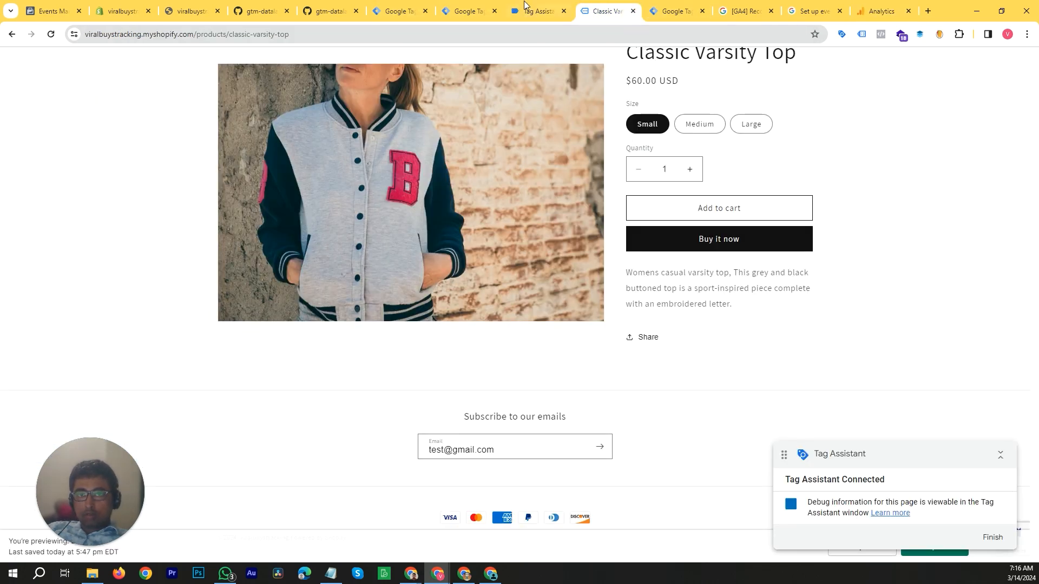
{"action": "left_click", "coordinate": [496, 5]}
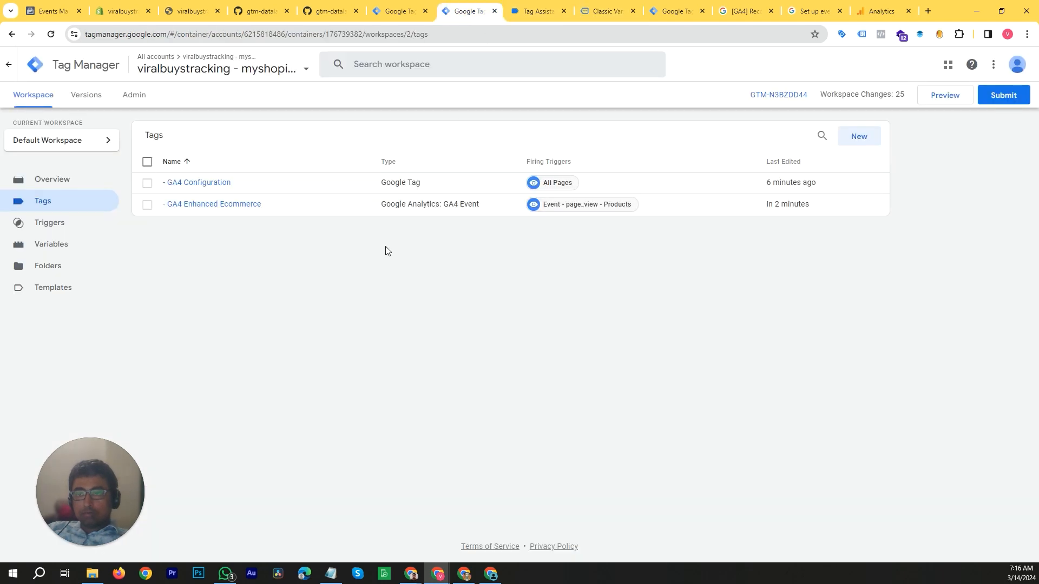
{"action": "left_click", "coordinate": [882, 11]}
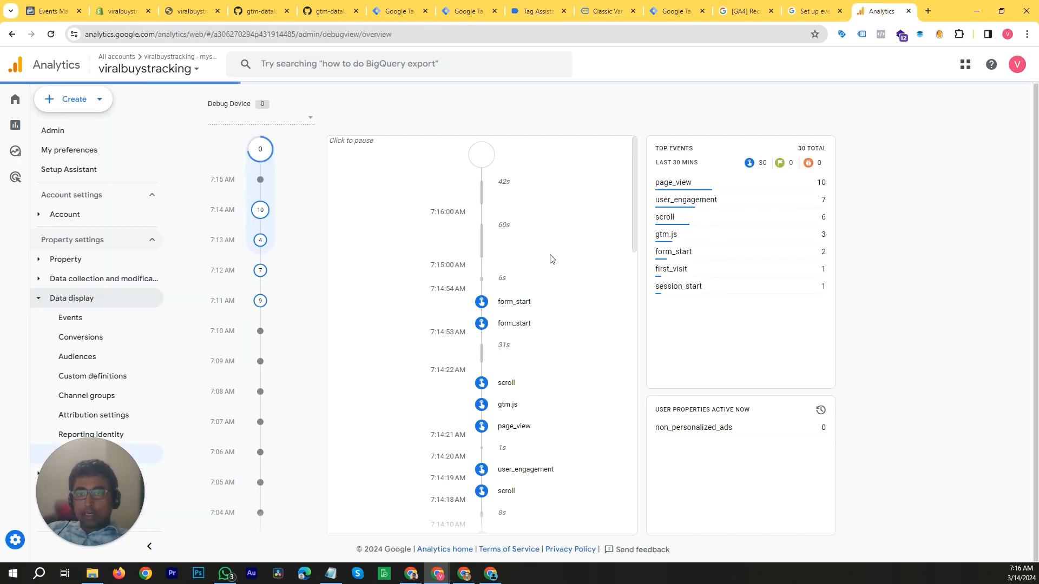
{"action": "left_click", "coordinate": [492, 7]}
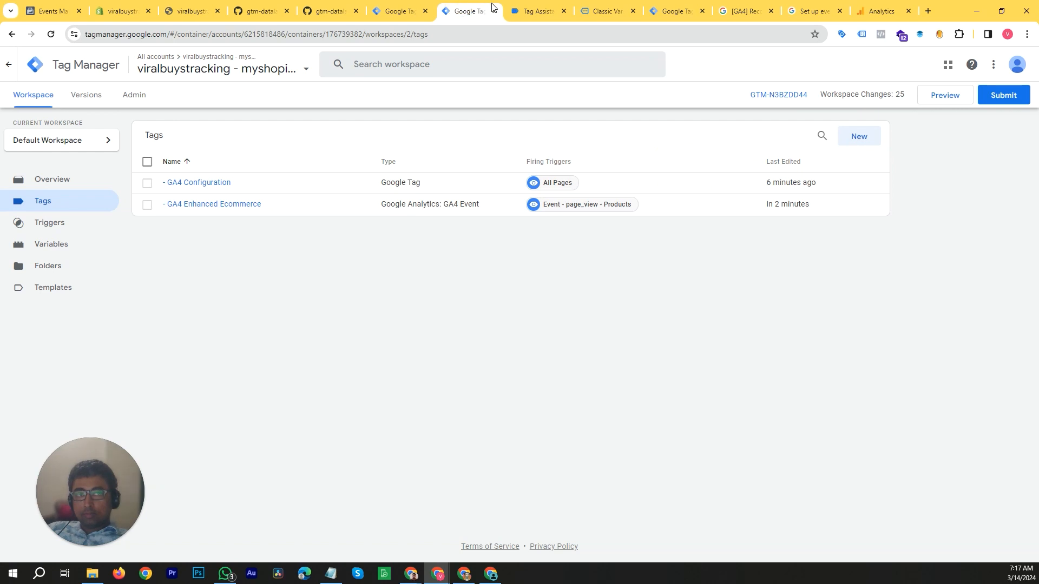
{"action": "left_click", "coordinate": [882, 11]}
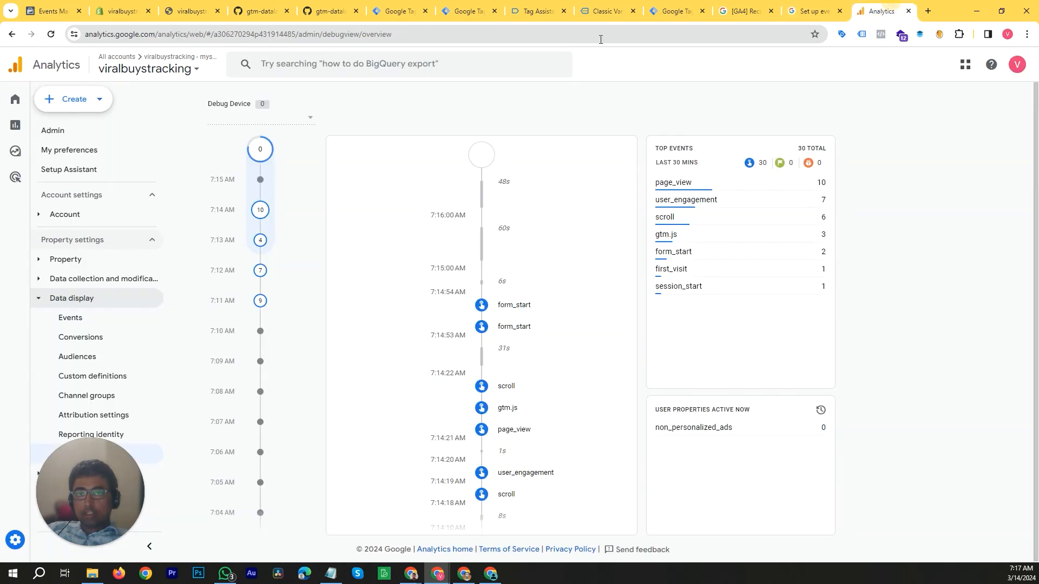
Check Tag Manager's tag list and re-examine the DebugView event stream for new events.
{"action": "left_click", "coordinate": [471, 9]}
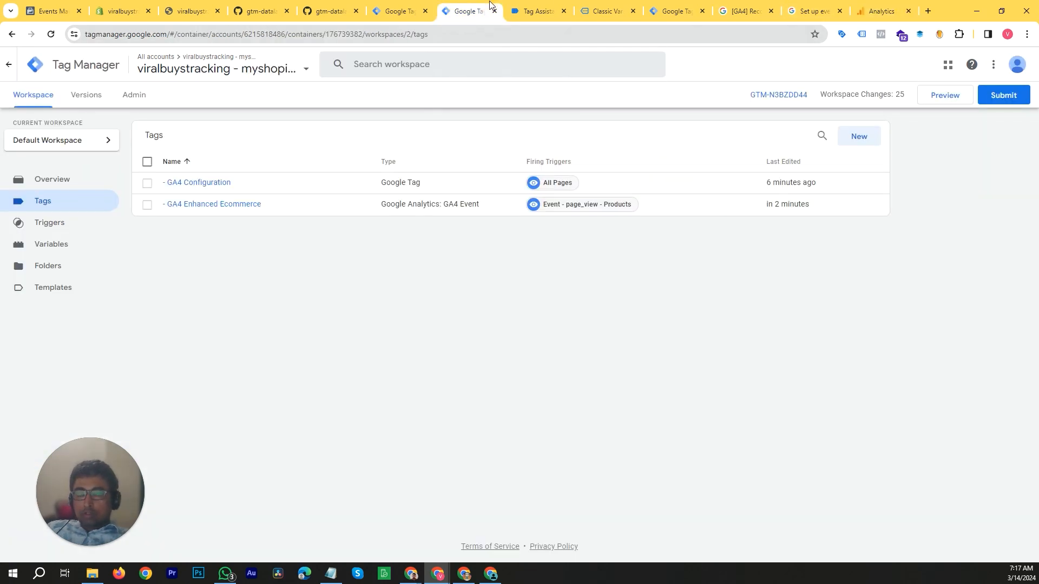
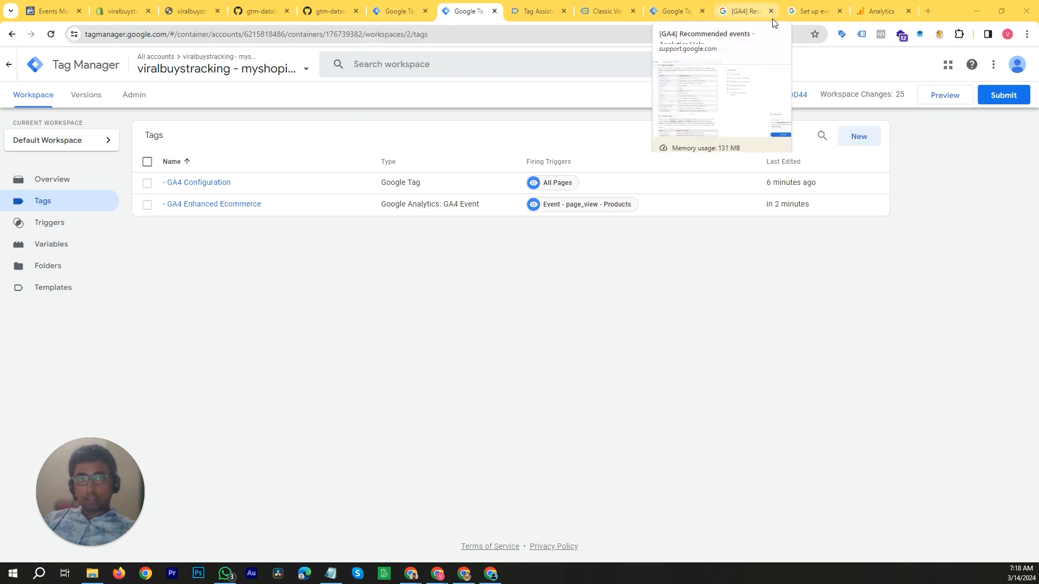
{"action": "left_click", "coordinate": [847, 7]}
{"action": "left_click", "coordinate": [882, 11]}
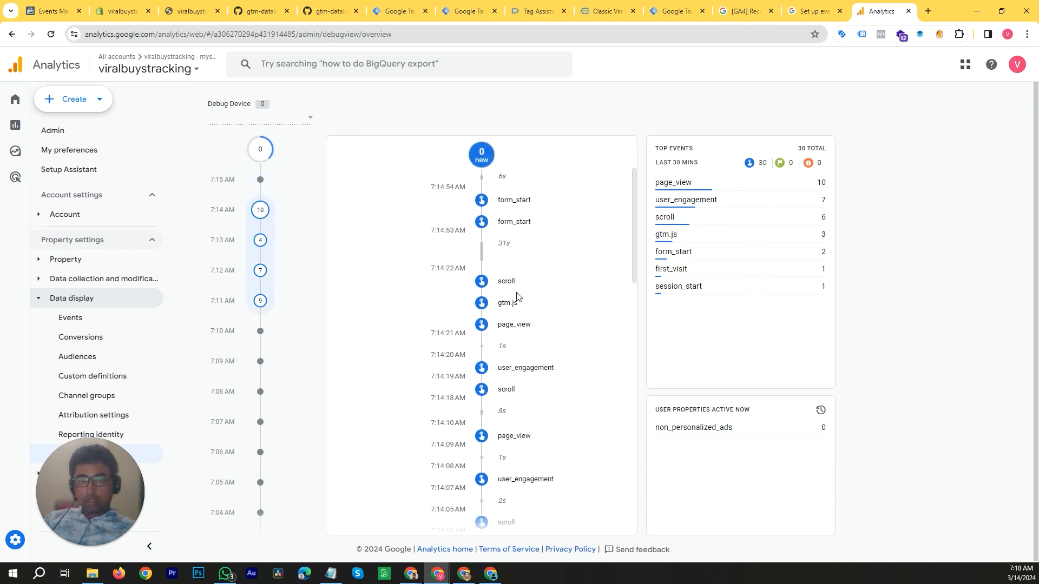
{"action": "scroll", "coordinate": [517, 299], "scroll_direction": "down", "scroll_amount": 1}
{"action": "scroll", "coordinate": [518, 281], "scroll_direction": "up", "scroll_amount": 1}
Compare the add_to_cart data layer values in Tag Assistant with the Classic Varsity Top page and the Tag Manager tag list.
{"action": "left_click", "coordinate": [476, 8]}
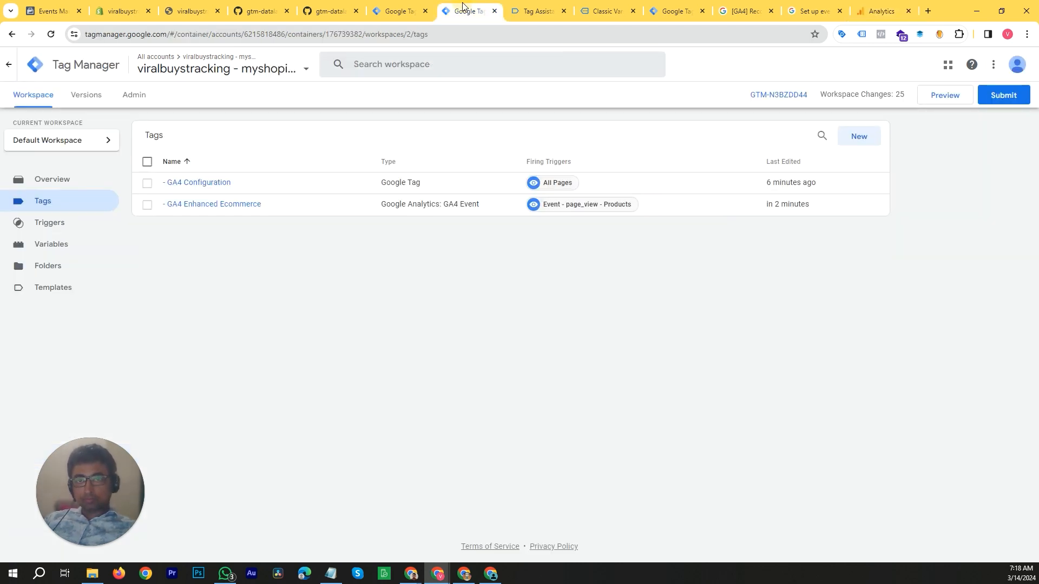
{"action": "left_click", "coordinate": [516, 5]}
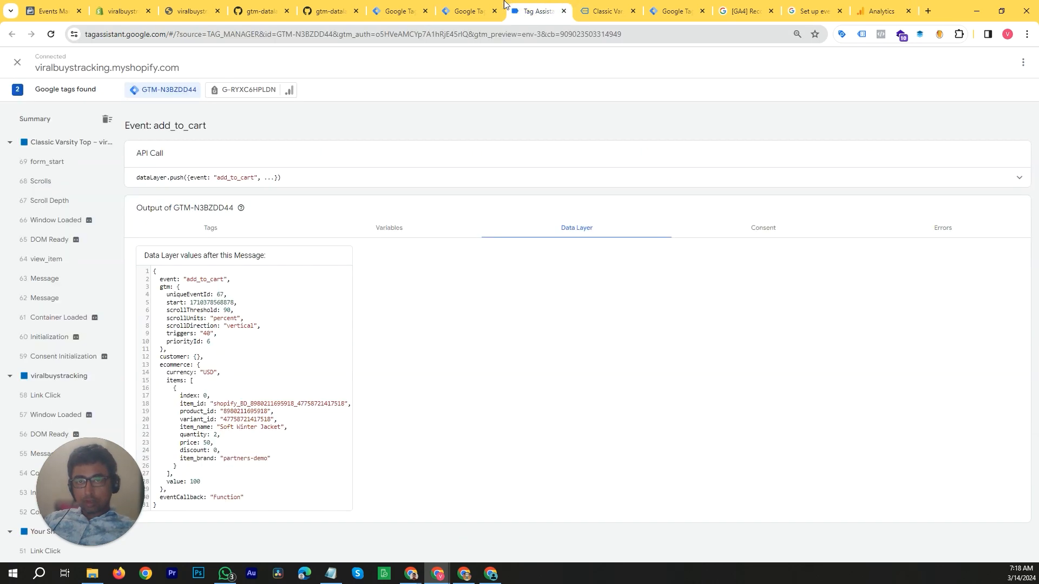
{"action": "left_click", "coordinate": [470, 7]}
{"action": "left_click", "coordinate": [536, 6]}
{"action": "left_click", "coordinate": [602, 7]}
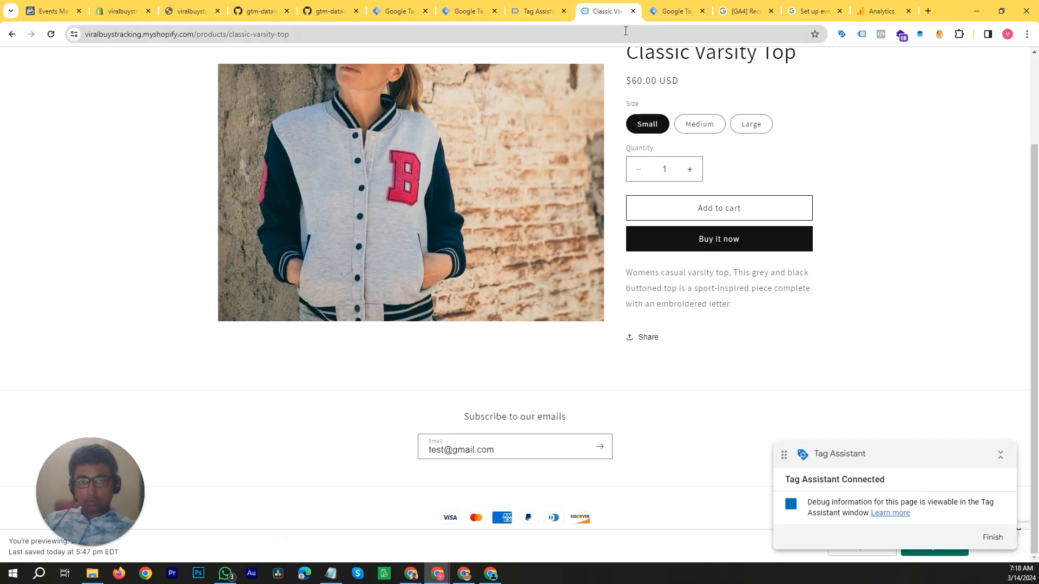
{"action": "left_click", "coordinate": [448, 12]}
{"action": "left_click", "coordinate": [539, 10]}
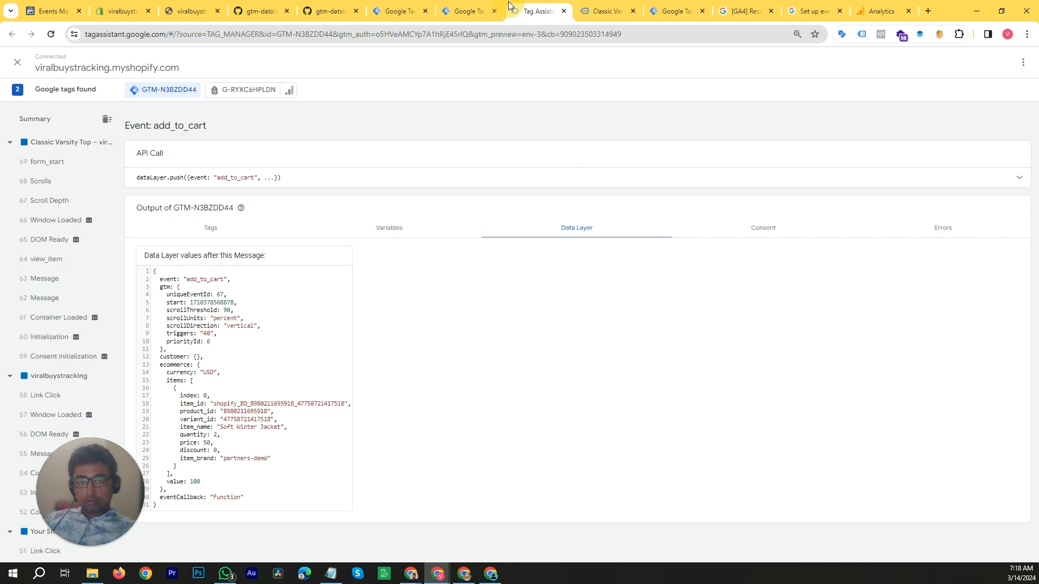
{"action": "left_click", "coordinate": [447, 6]}
{"action": "left_click", "coordinate": [251, 207]}
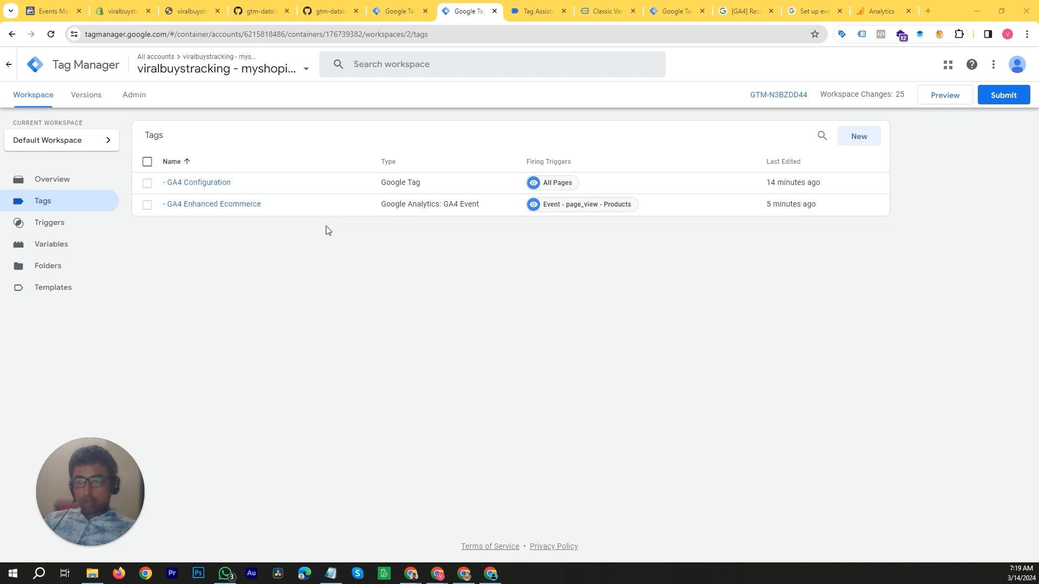
Review the web container's trigger list, the server container's overview, the Classic Varsity Top page and the DebugView stream.
{"action": "left_click", "coordinate": [62, 228]}
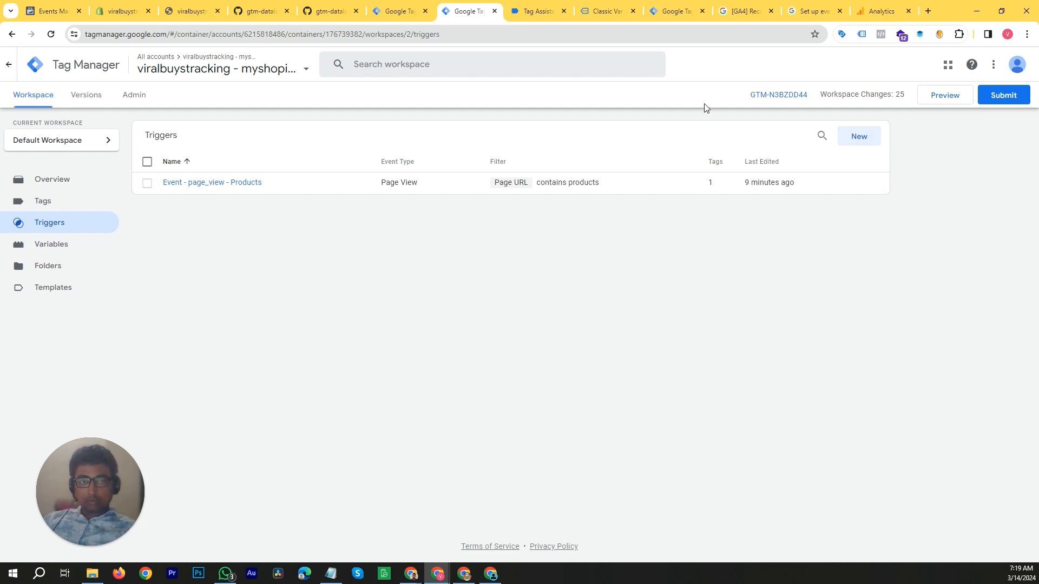
{"action": "left_click", "coordinate": [677, 10]}
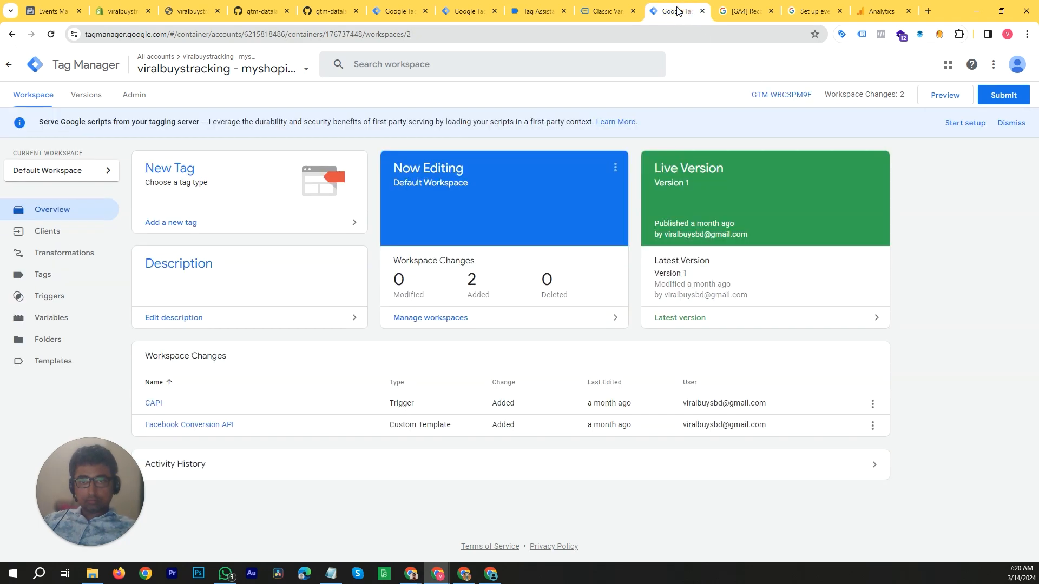
{"action": "left_click", "coordinate": [452, 5]}
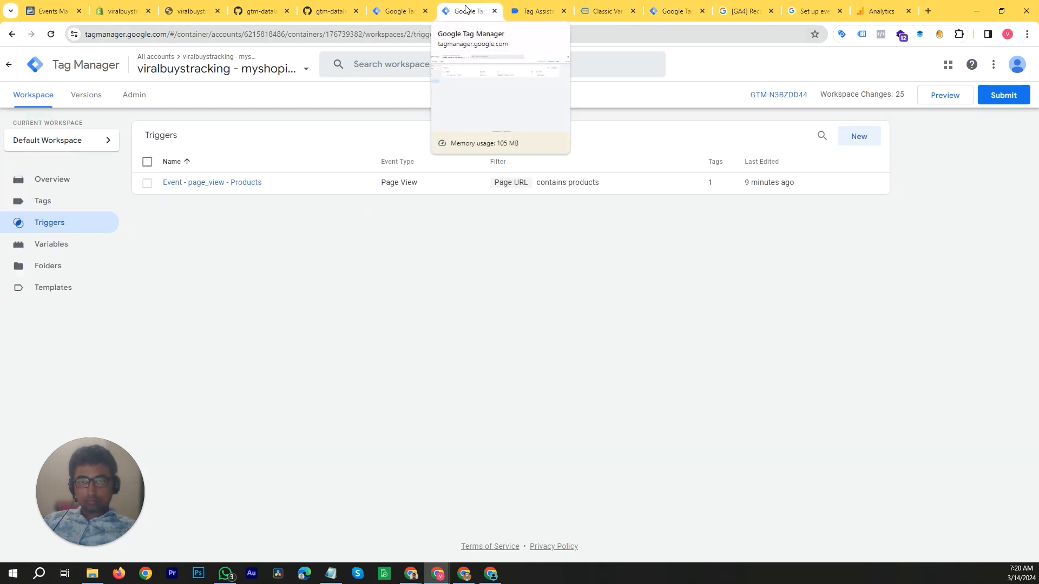
{"action": "left_click", "coordinate": [535, 11]}
{"action": "left_click", "coordinate": [605, 10]}
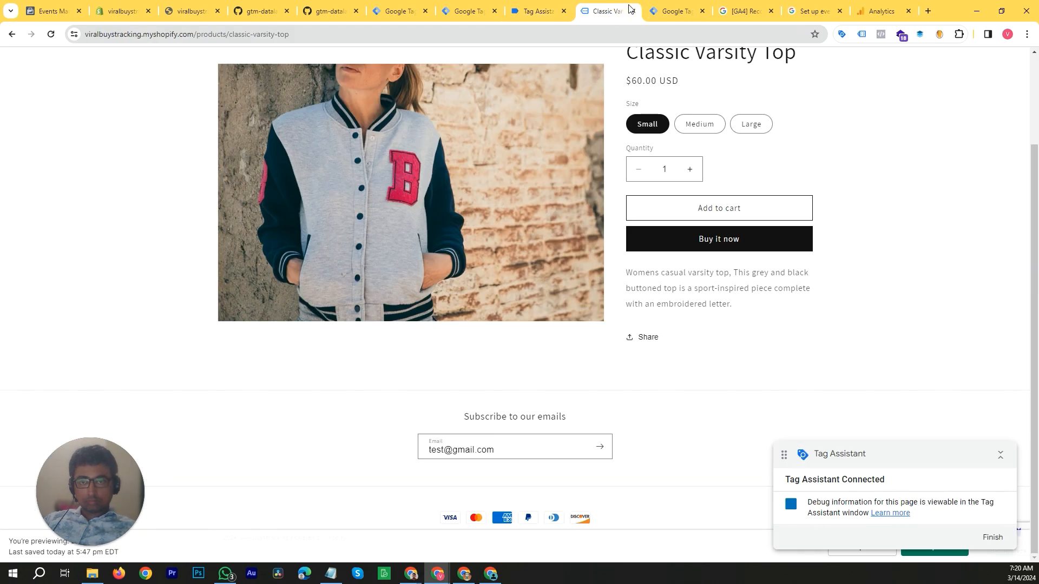
{"action": "scroll", "coordinate": [812, 336], "scroll_direction": "up", "scroll_amount": 2}
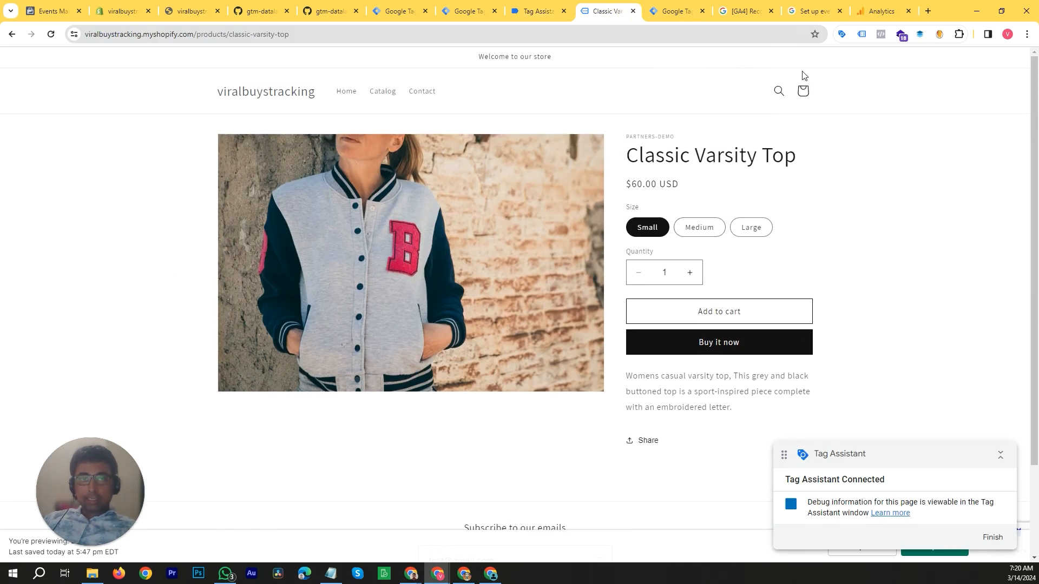
{"action": "left_click", "coordinate": [878, 5]}
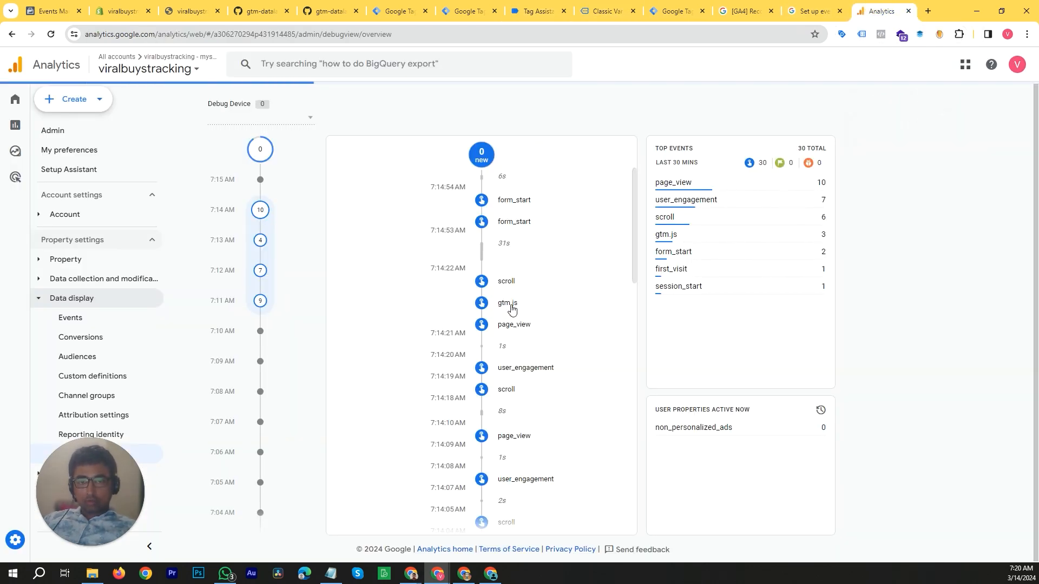
{"action": "left_click", "coordinate": [676, 11]}
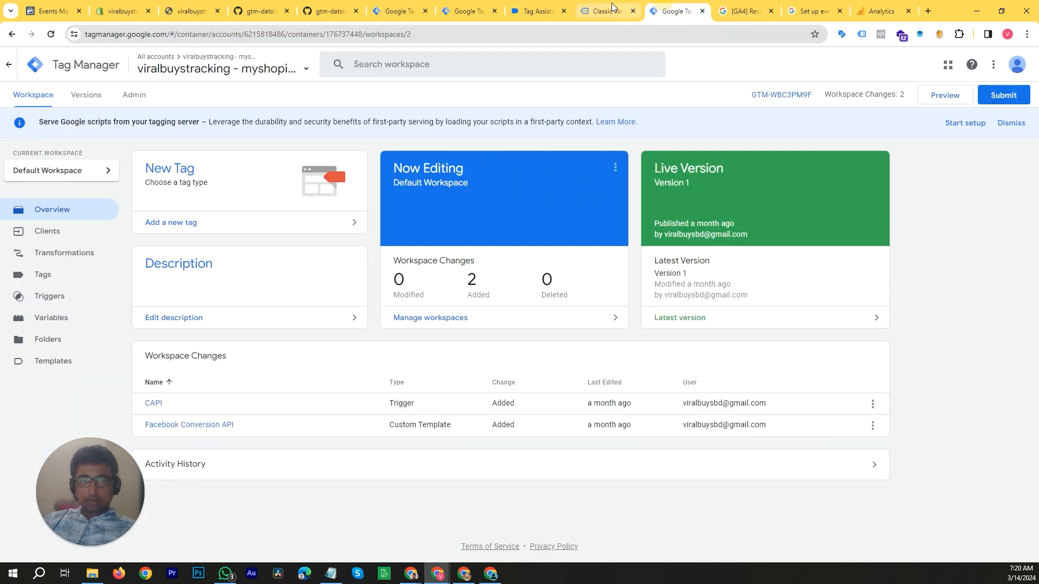
Switch the Classic Varsity Top's size to Medium, Large and back to Small, and check Tag Assistant for the resulting events.
{"action": "left_click", "coordinate": [606, 11]}
{"action": "left_click", "coordinate": [698, 228]}
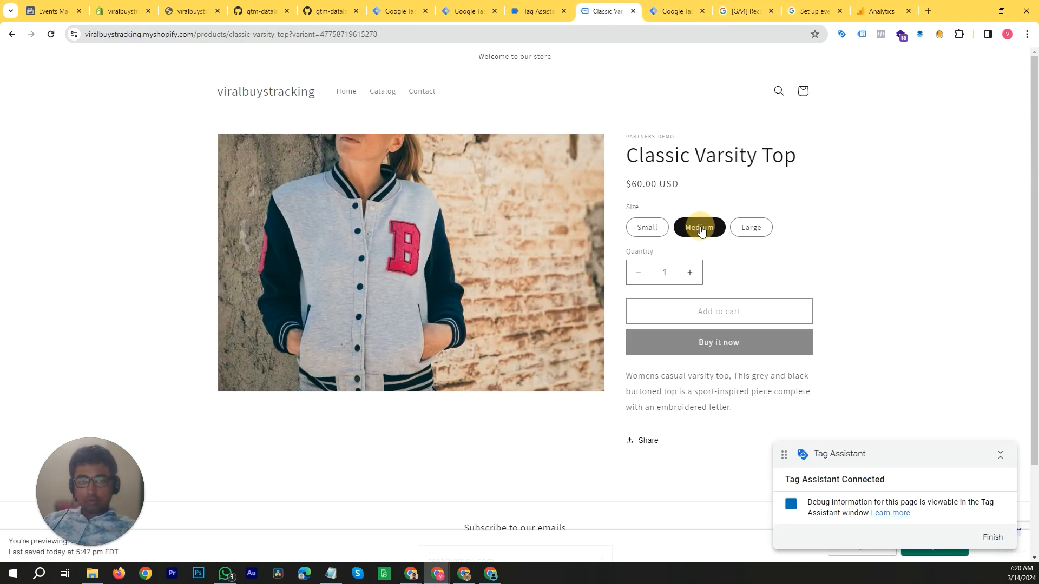
{"action": "left_click", "coordinate": [751, 228]}
{"action": "left_click", "coordinate": [646, 229]}
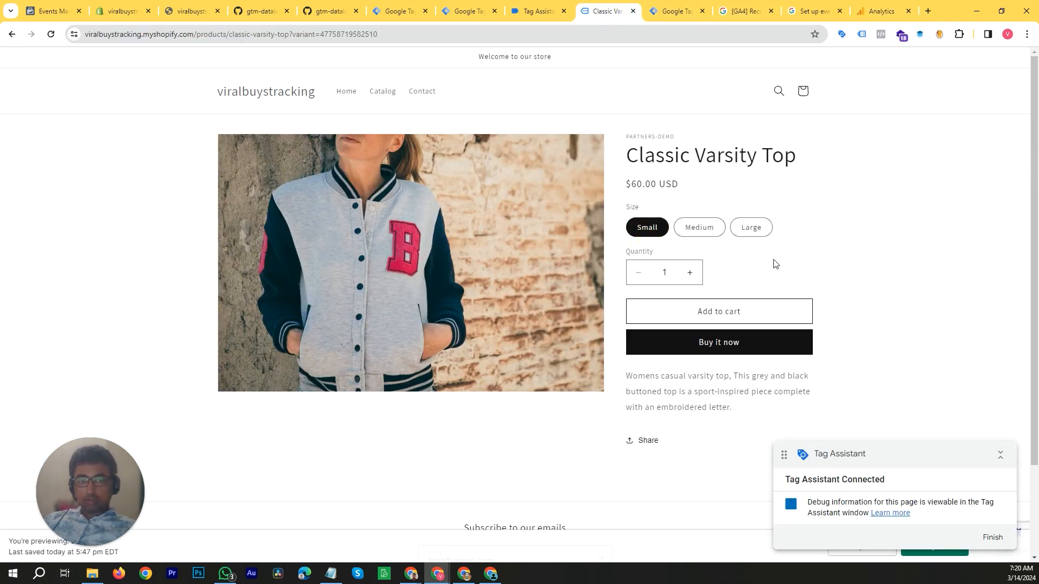
{"action": "left_click", "coordinate": [465, 12]}
{"action": "left_click", "coordinate": [519, 10]}
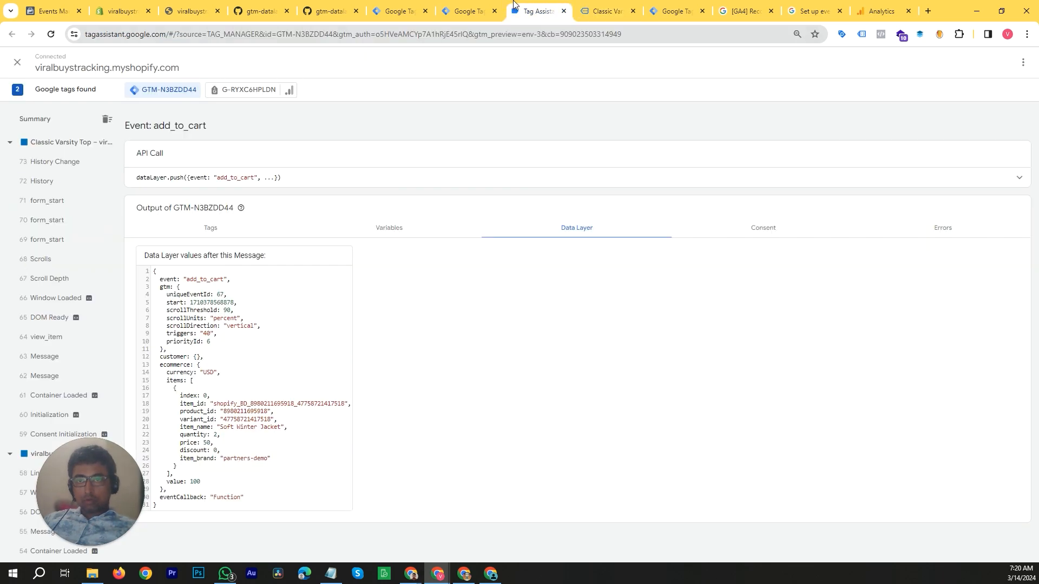
{"action": "left_click", "coordinate": [467, 6]}
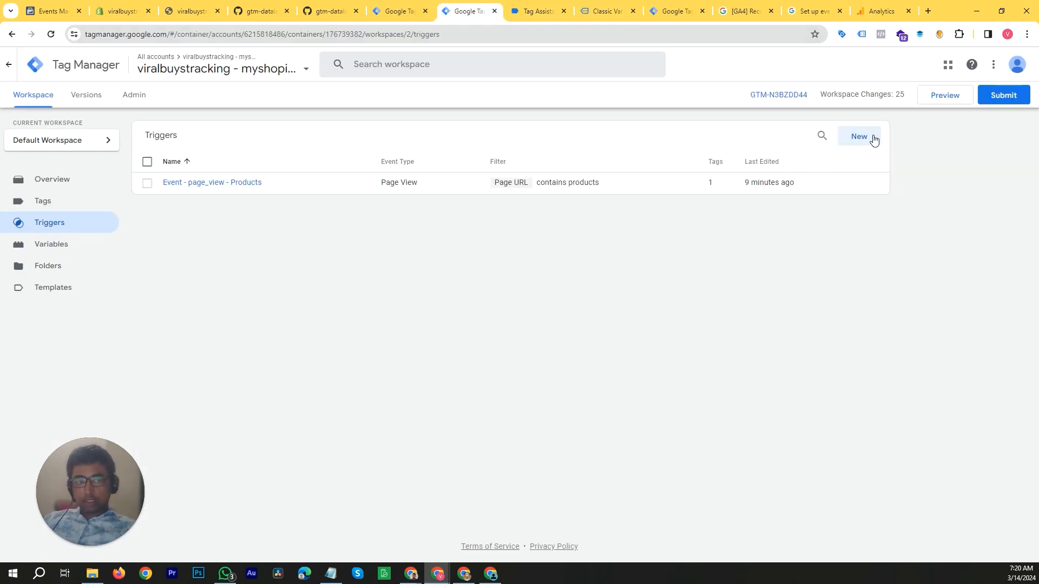
{"action": "left_click", "coordinate": [872, 138]}
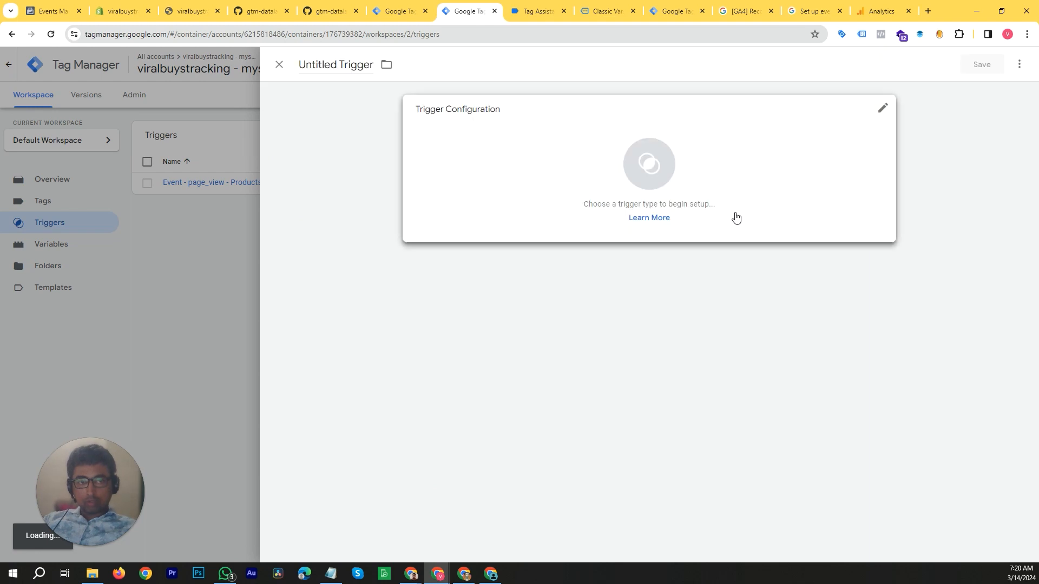
{"action": "left_click", "coordinate": [836, 142]}
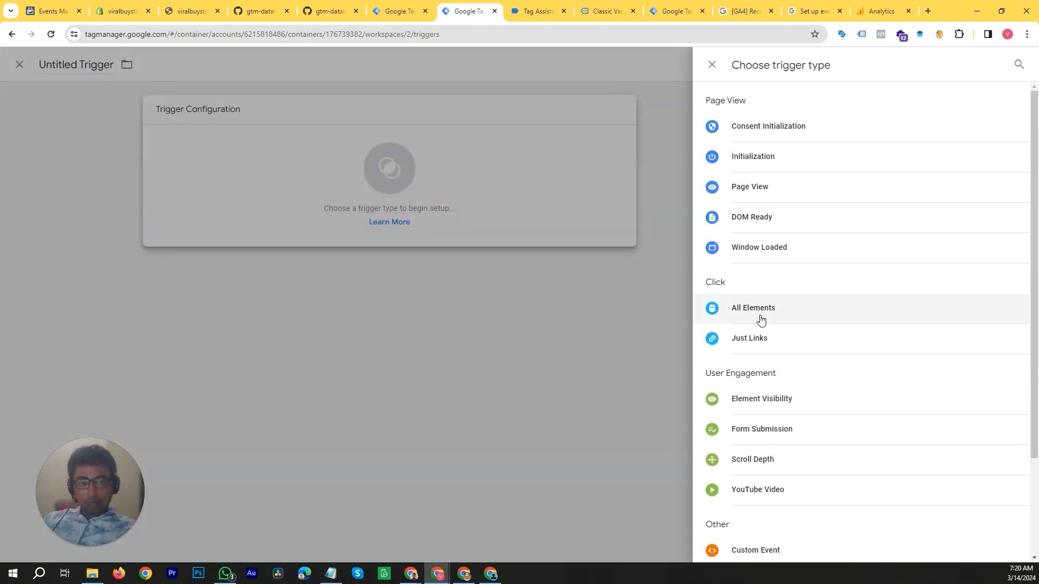
{"action": "scroll", "coordinate": [759, 394], "scroll_direction": "down", "scroll_amount": 2}
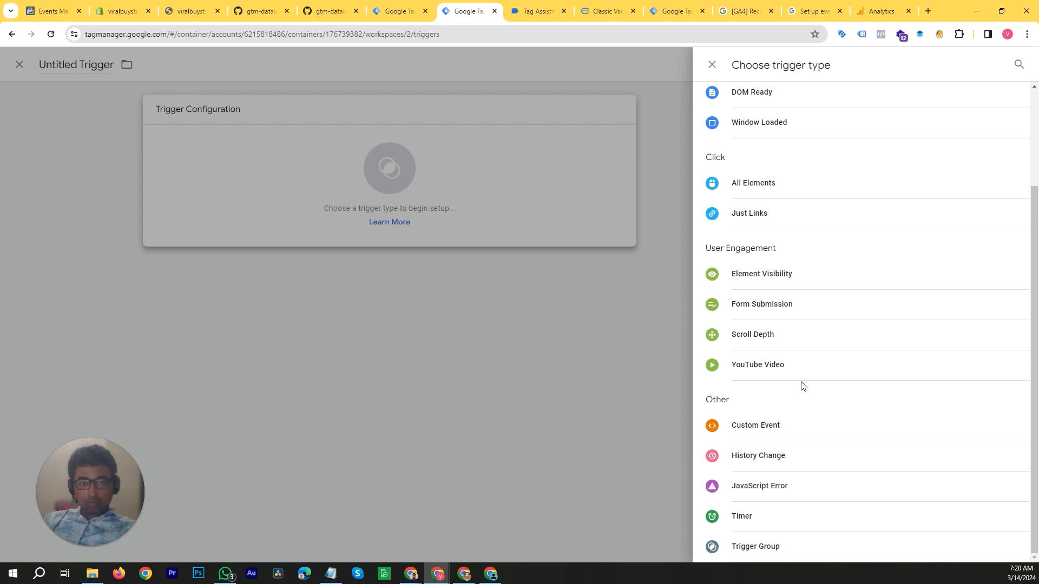
{"action": "left_click", "coordinate": [476, 191]}
{"action": "left_click", "coordinate": [279, 64]}
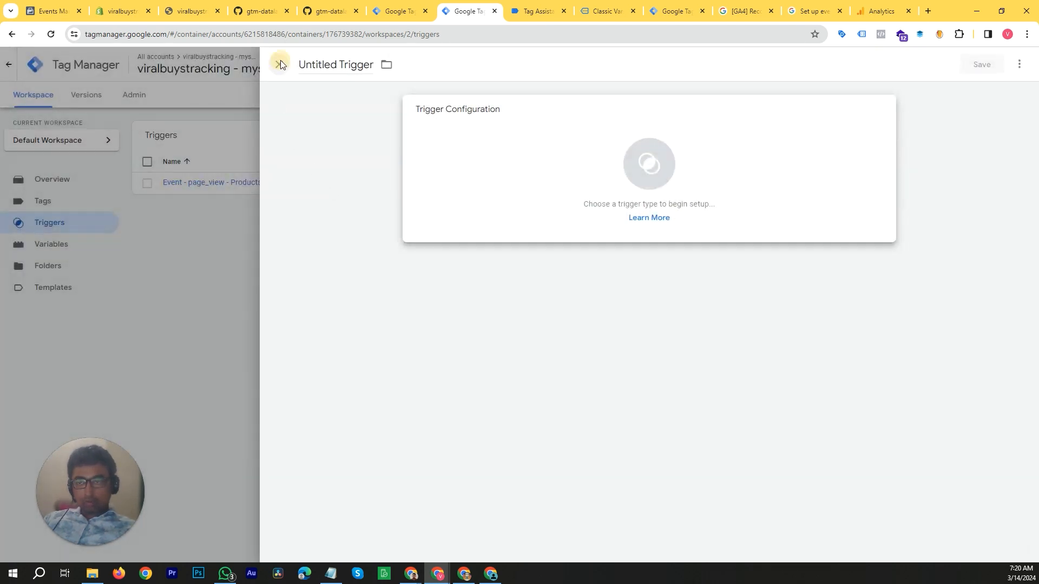
Review which page, utility, click and form built-in variables are enabled in the web container's variable configuration.
{"action": "left_click", "coordinate": [67, 250]}
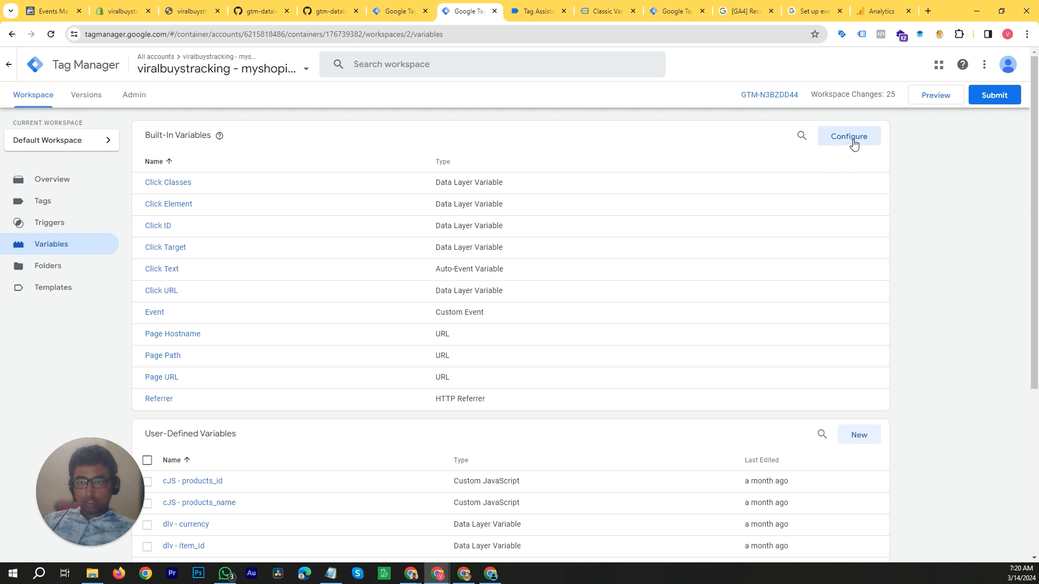
{"action": "left_click", "coordinate": [850, 137]}
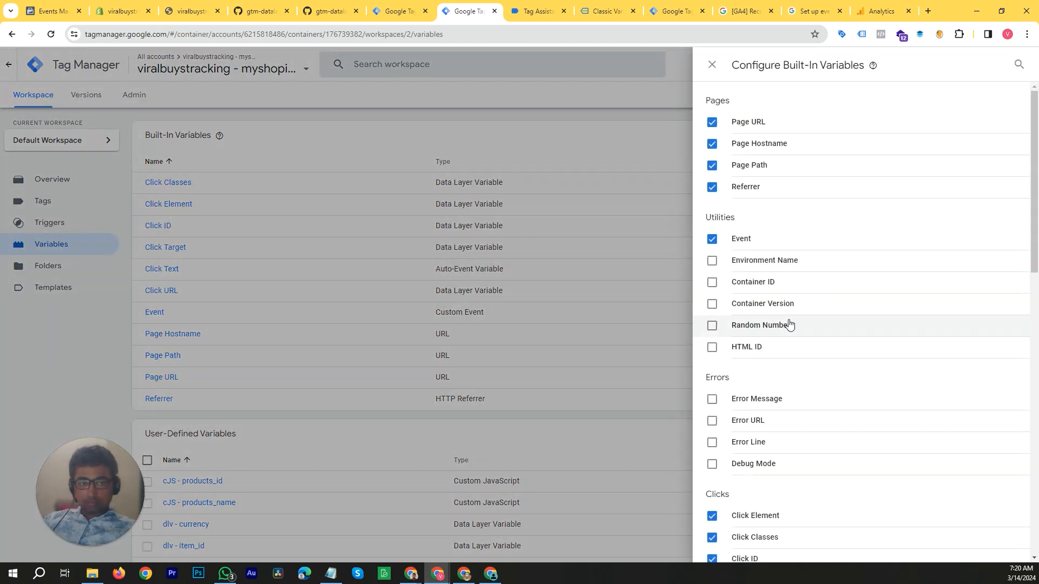
{"action": "scroll", "coordinate": [787, 320], "scroll_direction": "down", "scroll_amount": 4}
{"action": "scroll", "coordinate": [785, 311], "scroll_direction": "down", "scroll_amount": 2}
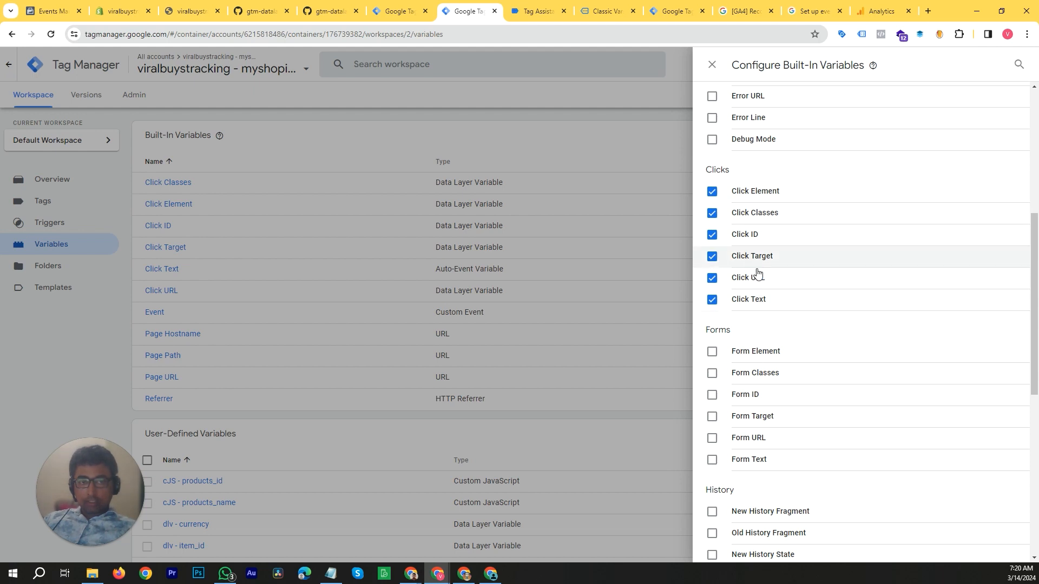
{"action": "scroll", "coordinate": [770, 349], "scroll_direction": "up", "scroll_amount": 1}
{"action": "scroll", "coordinate": [770, 349], "scroll_direction": "up", "scroll_amount": 5}
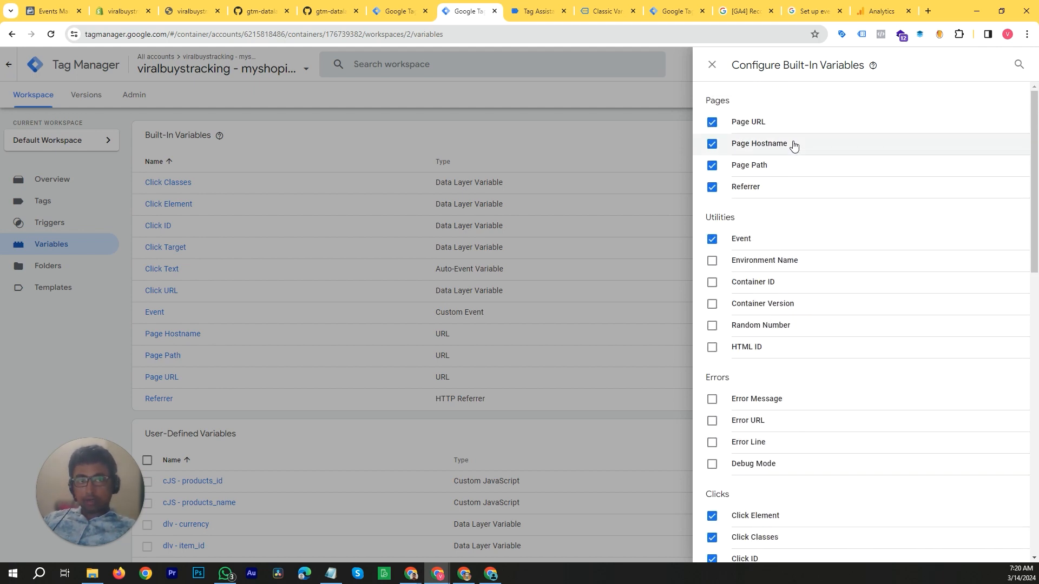
{"action": "scroll", "coordinate": [818, 261], "scroll_direction": "down", "scroll_amount": 6}
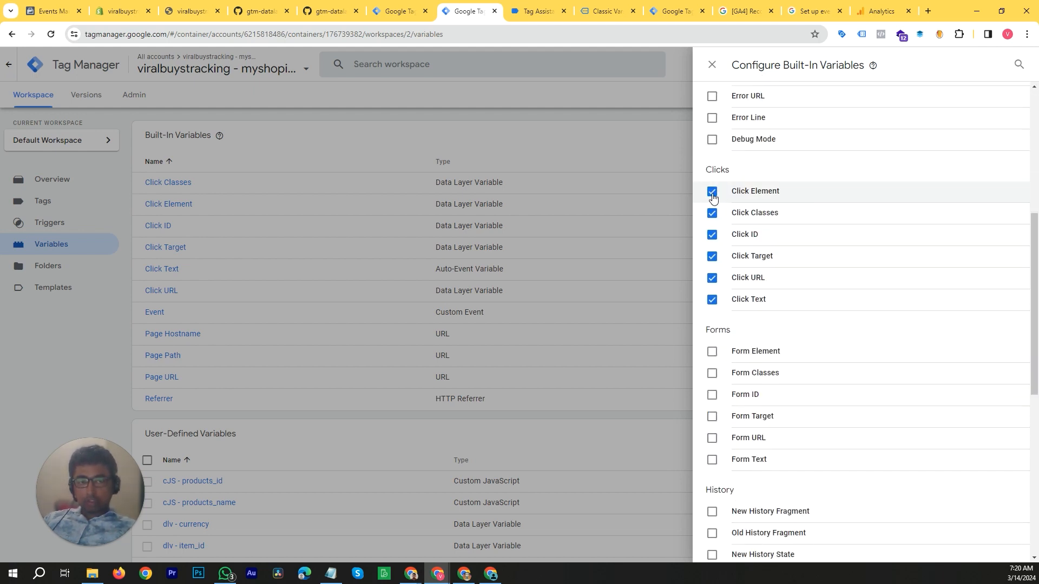
{"action": "left_click", "coordinate": [63, 347]}
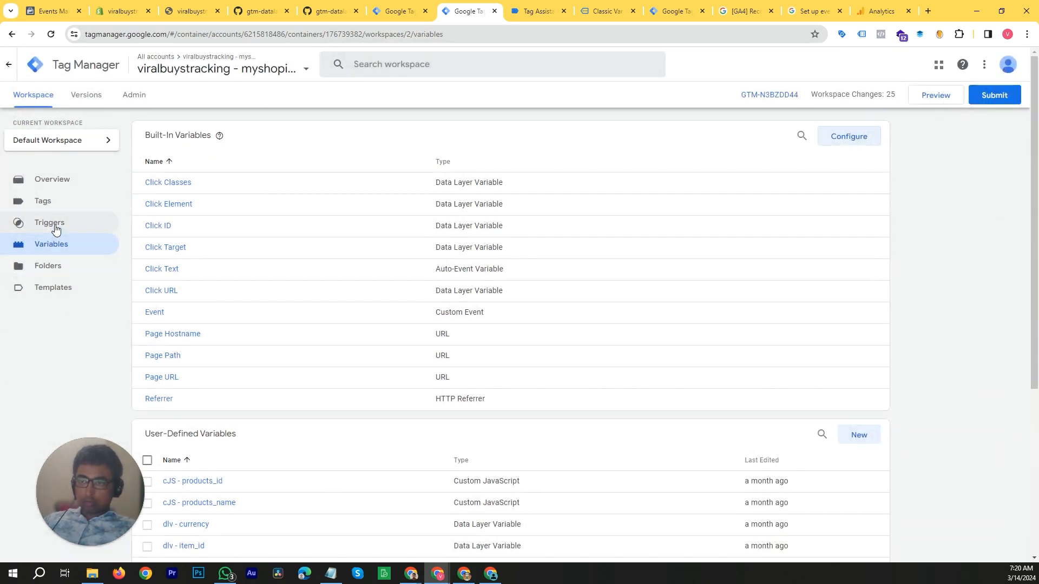
Create a new trigger of type Click - All Elements in the web container that fires on Some Clicks.
{"action": "left_click", "coordinate": [65, 228]}
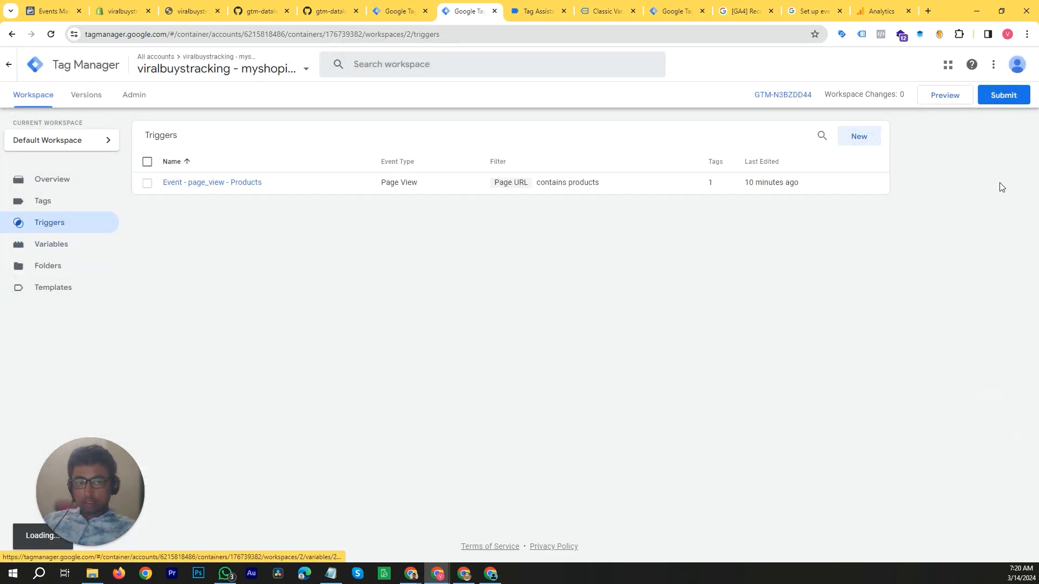
{"action": "left_click", "coordinate": [861, 142]}
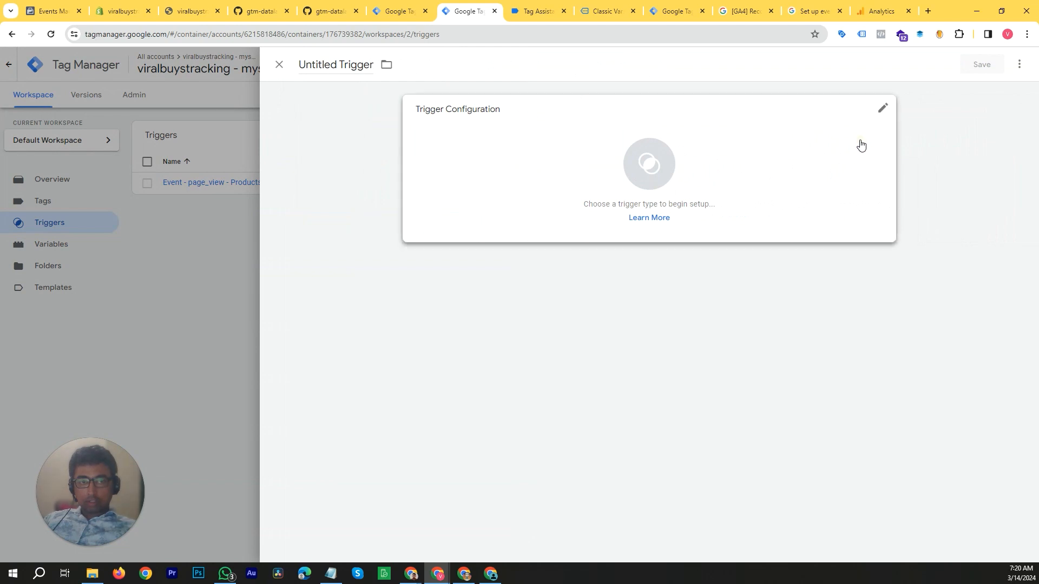
{"action": "left_click", "coordinate": [858, 143]}
{"action": "scroll", "coordinate": [777, 228], "scroll_direction": "down", "scroll_amount": 3}
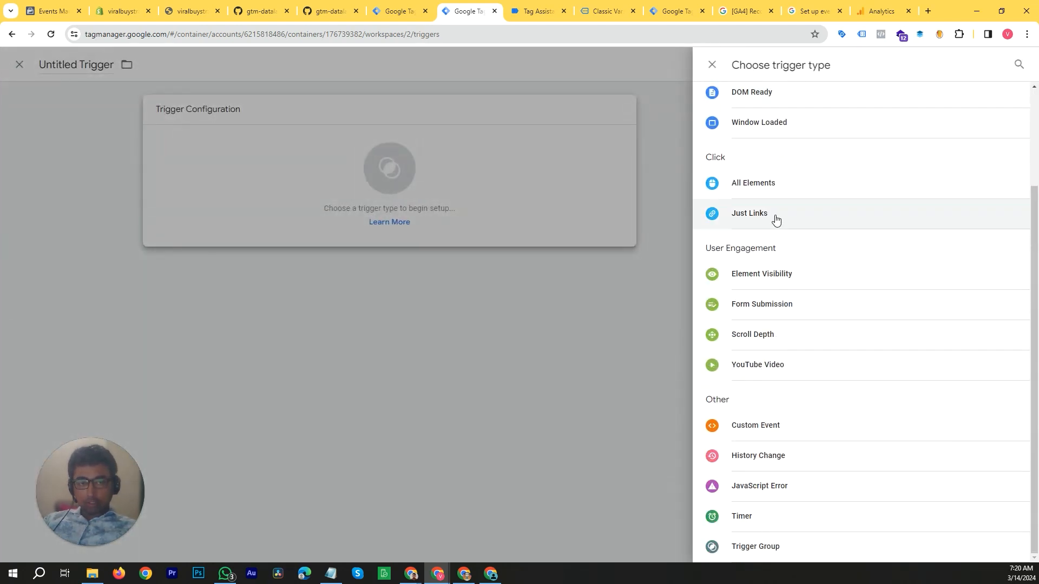
{"action": "left_click", "coordinate": [820, 193]}
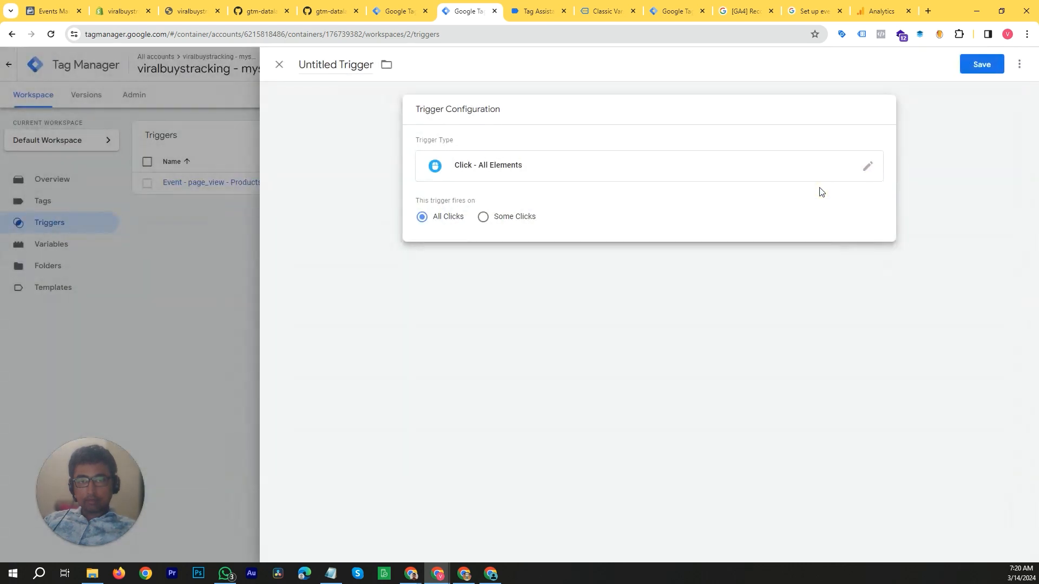
{"action": "left_click", "coordinate": [483, 218]}
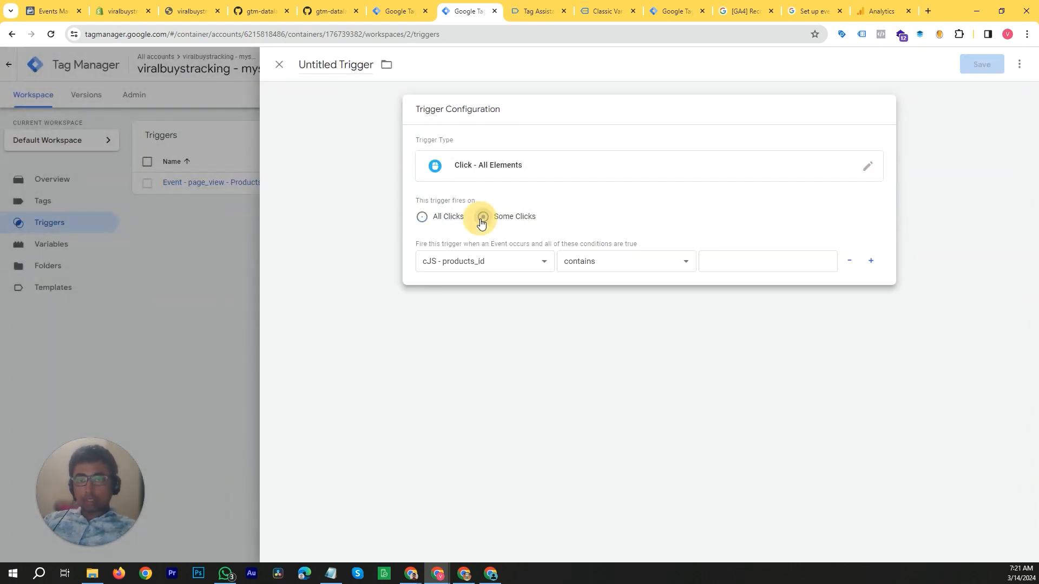
Base the trigger's firing condition on Page URL with the contains operator and make its value ready for entry.
{"action": "left_click", "coordinate": [544, 264]}
{"action": "scroll", "coordinate": [495, 364], "scroll_direction": "down", "scroll_amount": 3}
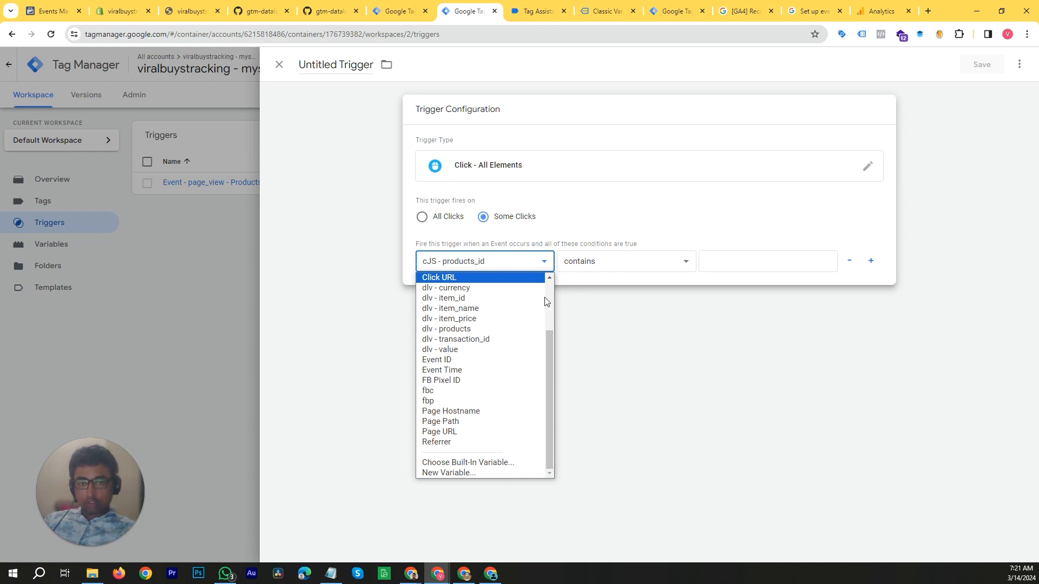
{"action": "left_click", "coordinate": [475, 431]}
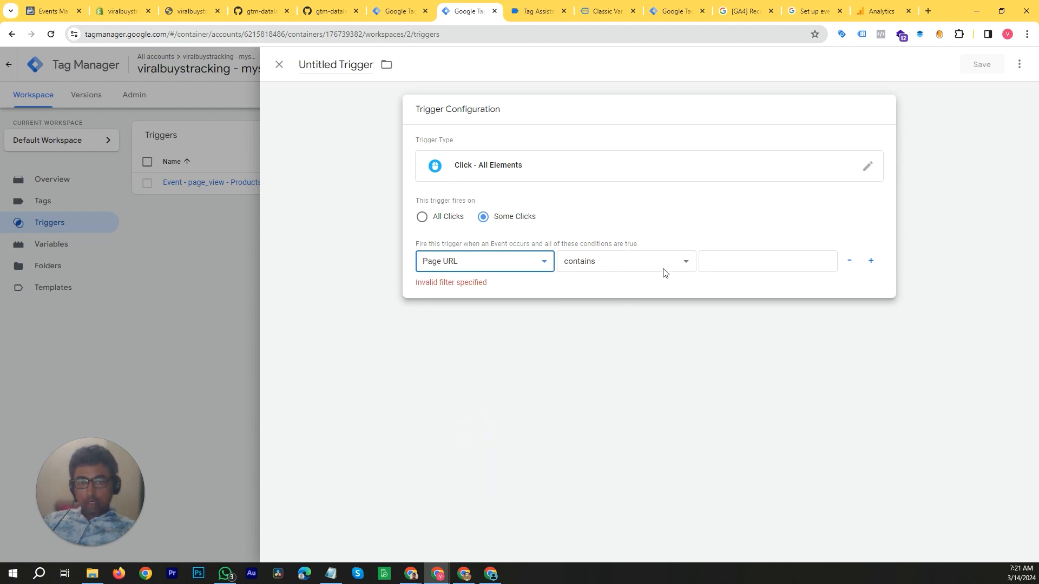
{"action": "left_click", "coordinate": [737, 262]}
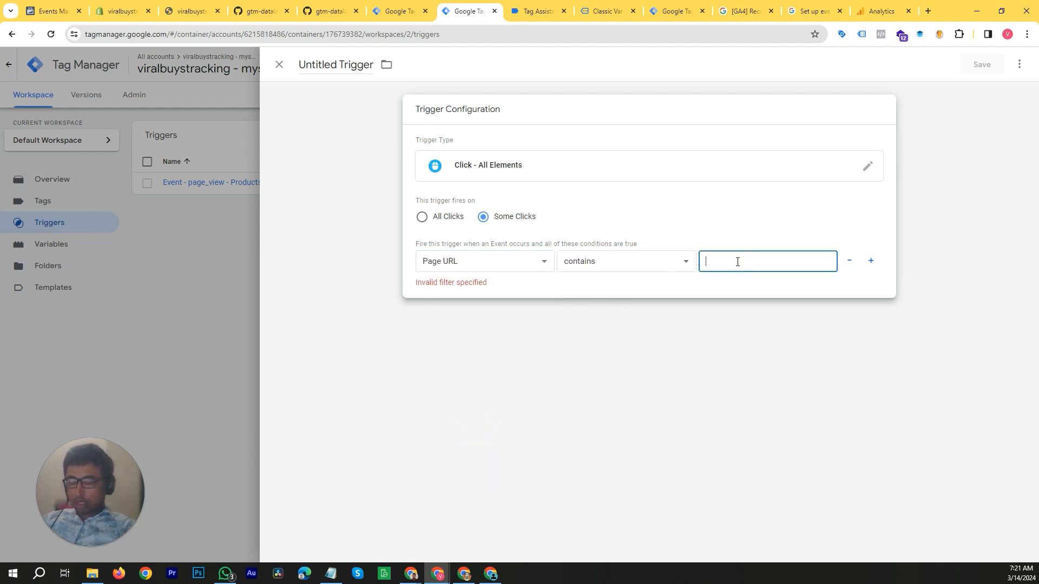
Close the Classic Varsity Top page and reopen the store's debug window from Tag Assistant.
{"action": "left_click", "coordinate": [660, 11]}
{"action": "left_click", "coordinate": [634, 11]}
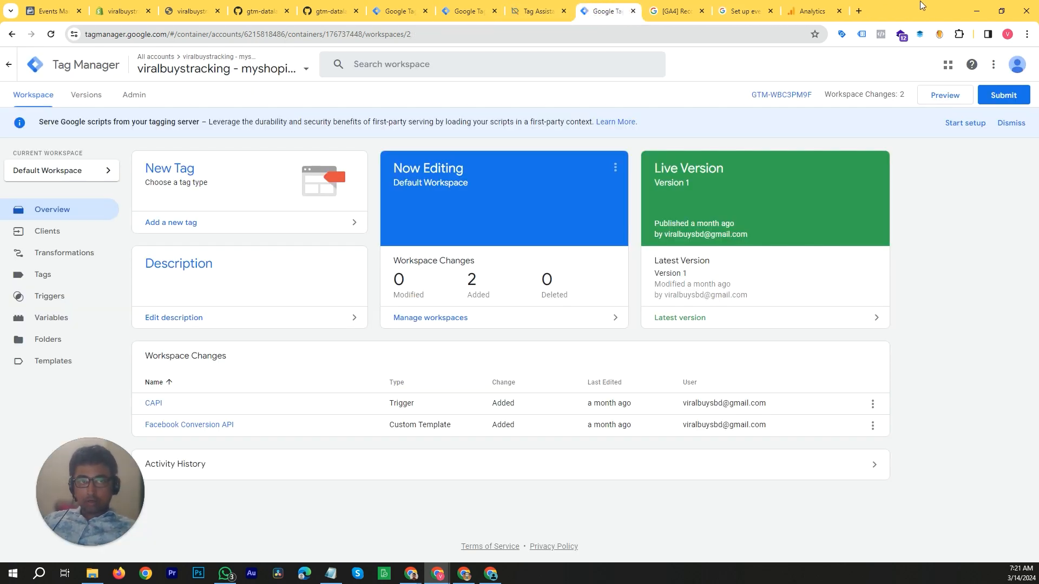
{"action": "right_click", "coordinate": [948, 11]}
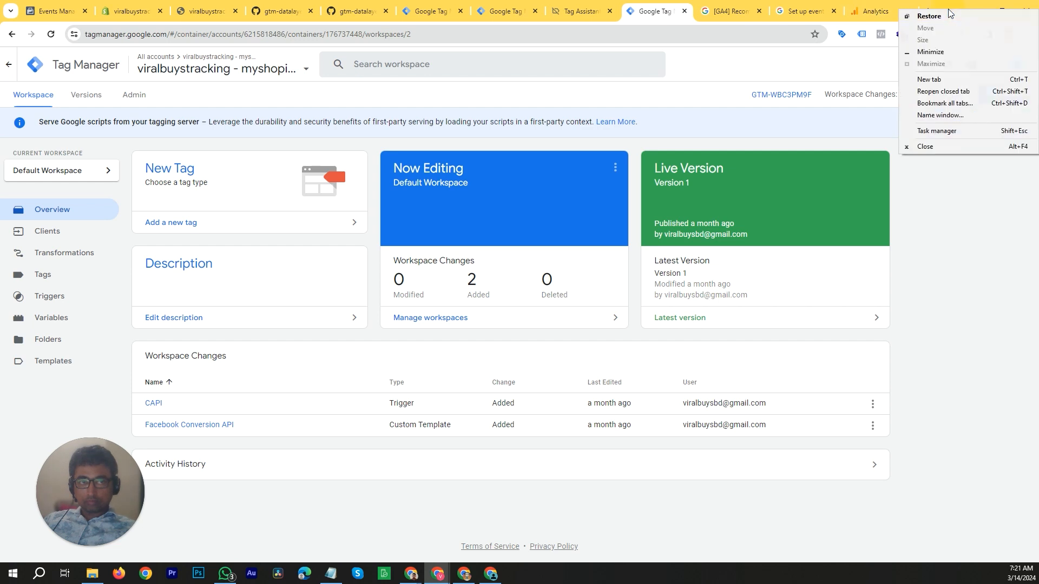
{"action": "left_click", "coordinate": [447, 13]}
{"action": "left_click", "coordinate": [503, 12]}
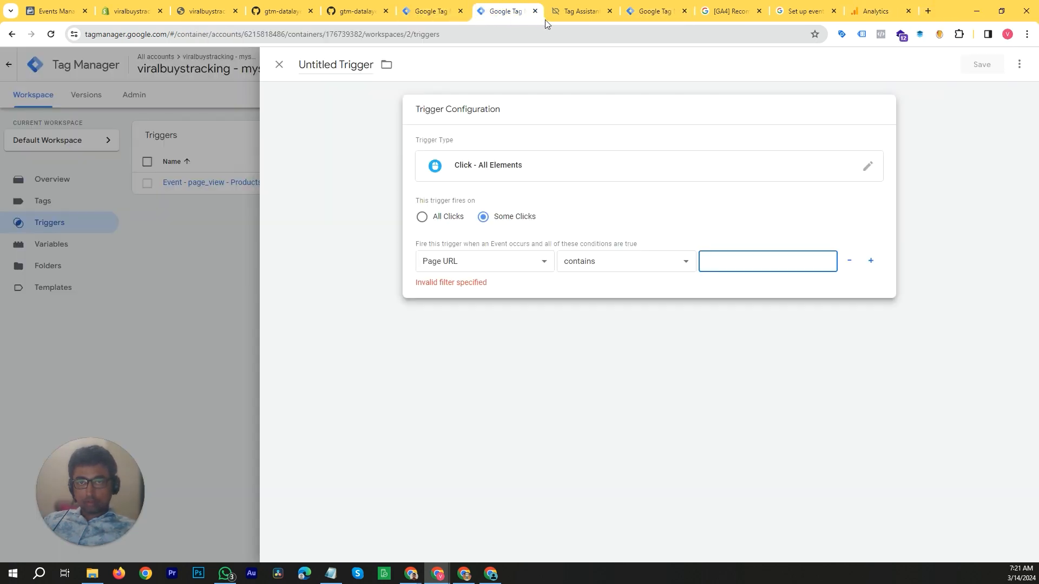
{"action": "left_click", "coordinate": [584, 13]}
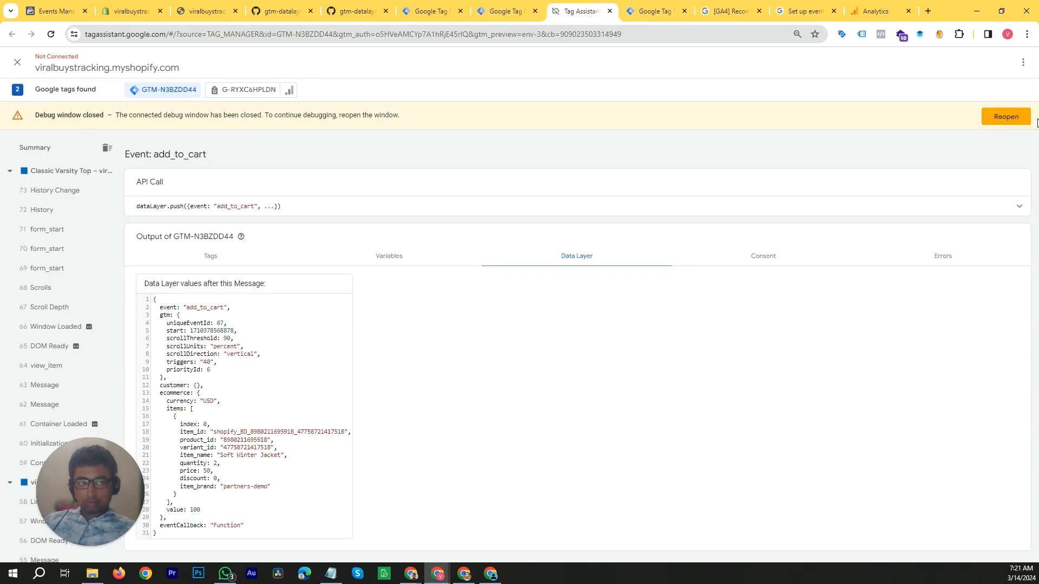
{"action": "left_click", "coordinate": [999, 118]}
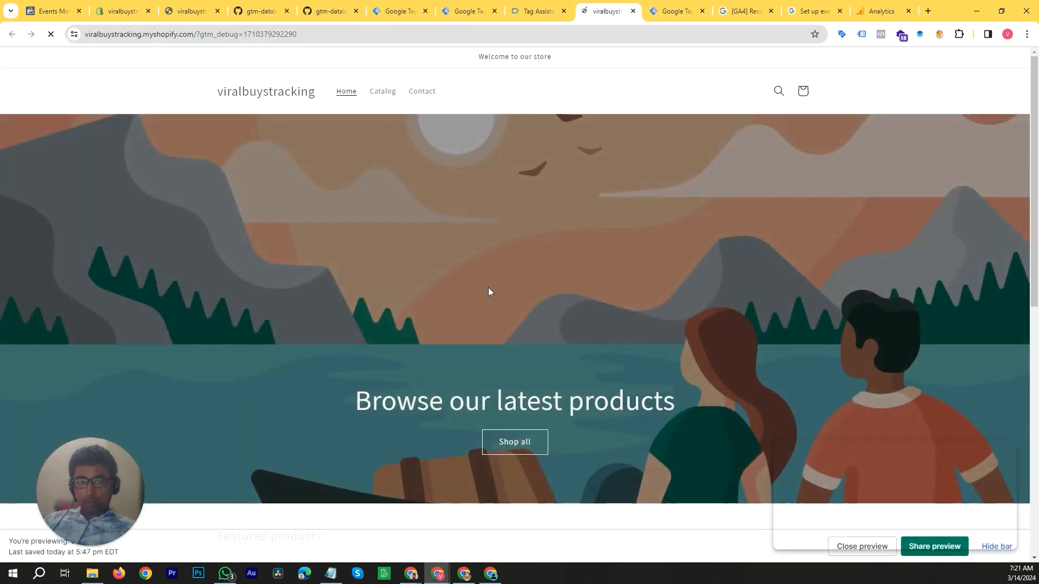
Add one LED High Tops to the cart from its product page and raise the quantity selector to 2.
{"action": "scroll", "coordinate": [488, 292], "scroll_direction": "down", "scroll_amount": 10}
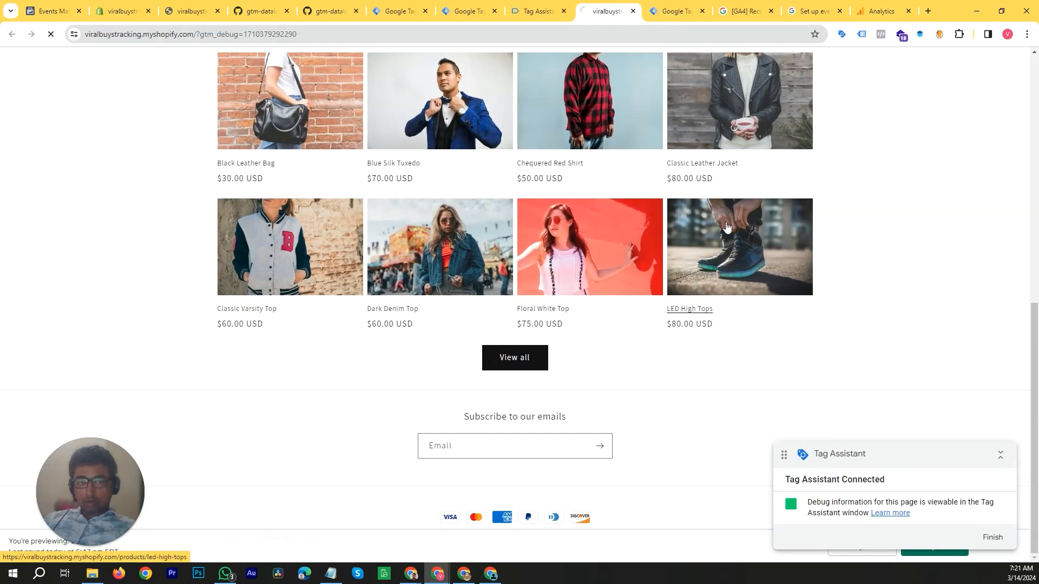
{"action": "left_click", "coordinate": [727, 227]}
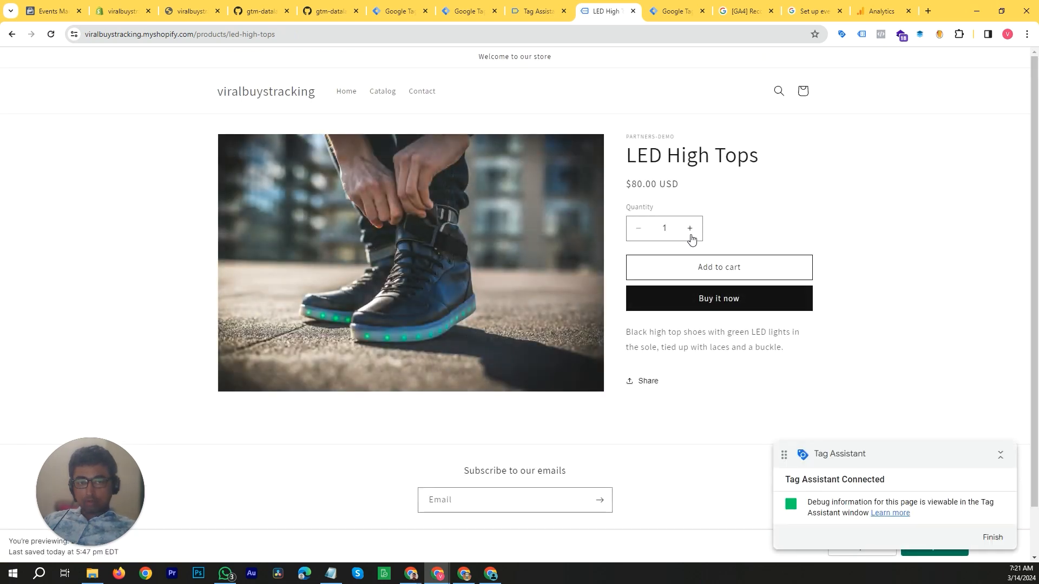
{"action": "left_click", "coordinate": [705, 270]}
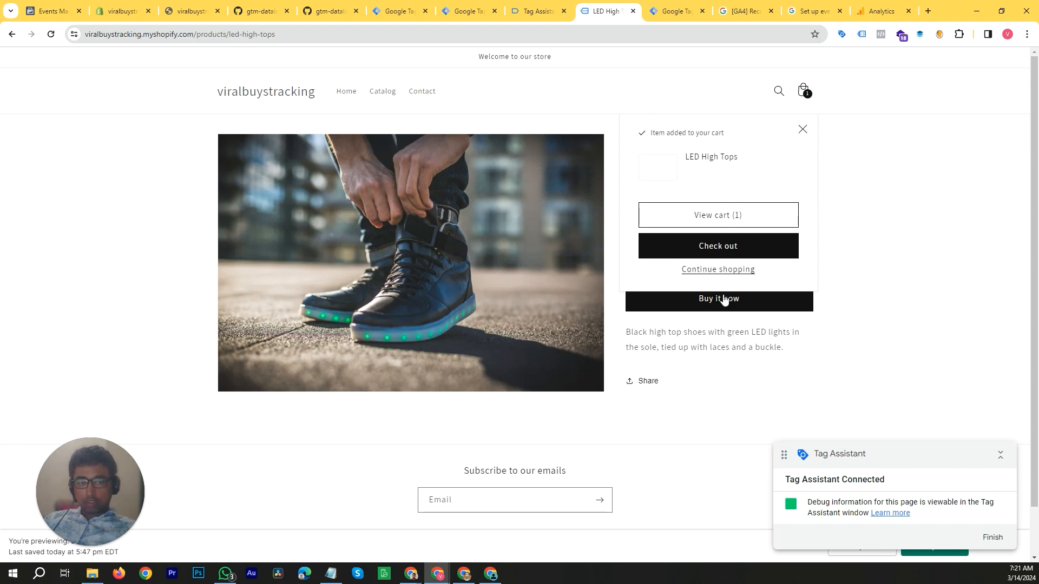
{"action": "left_click", "coordinate": [471, 499]}
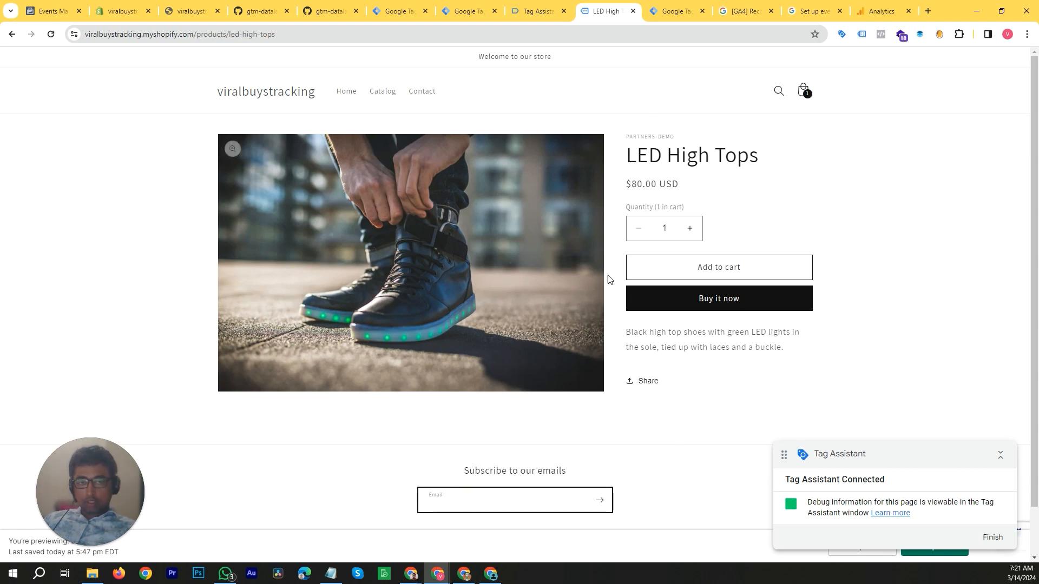
{"action": "left_click", "coordinate": [691, 229]}
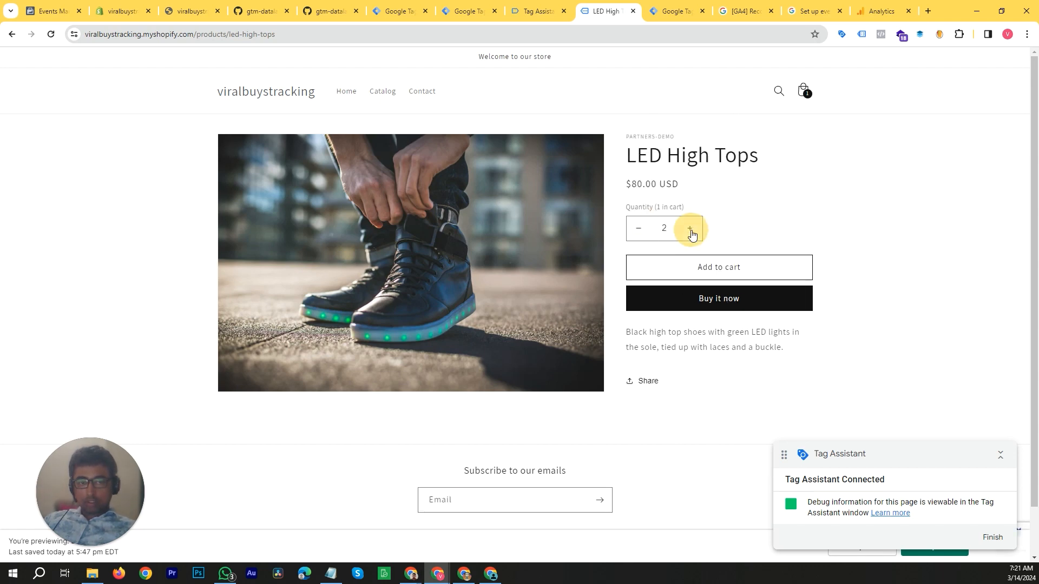
Inspect the data layer values of the LED High Tops page and its add_to_cart and form_submit events in Tag Assistant.
{"action": "left_click", "coordinate": [473, 11]}
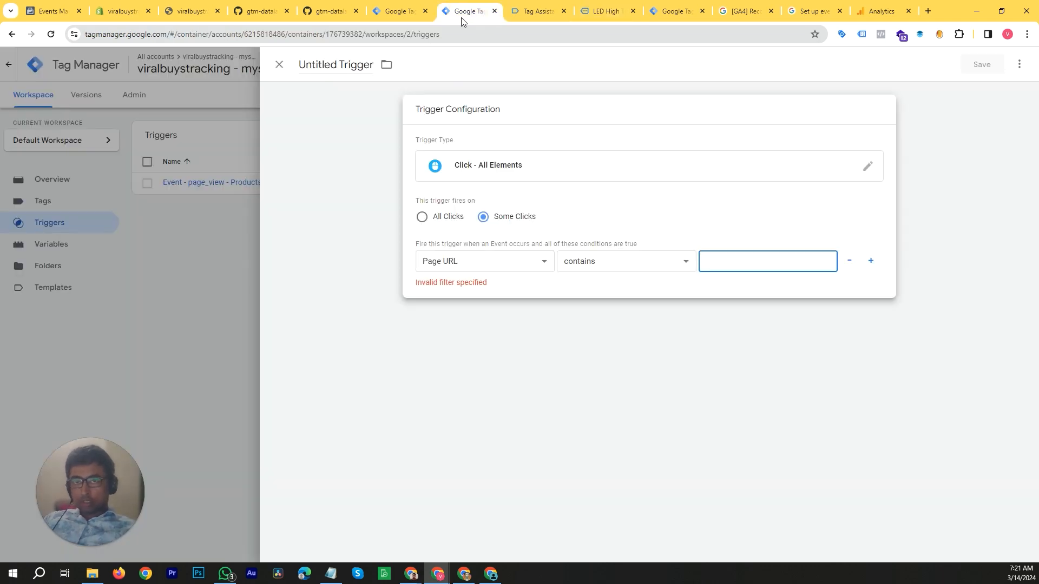
{"action": "left_click", "coordinate": [526, 13]}
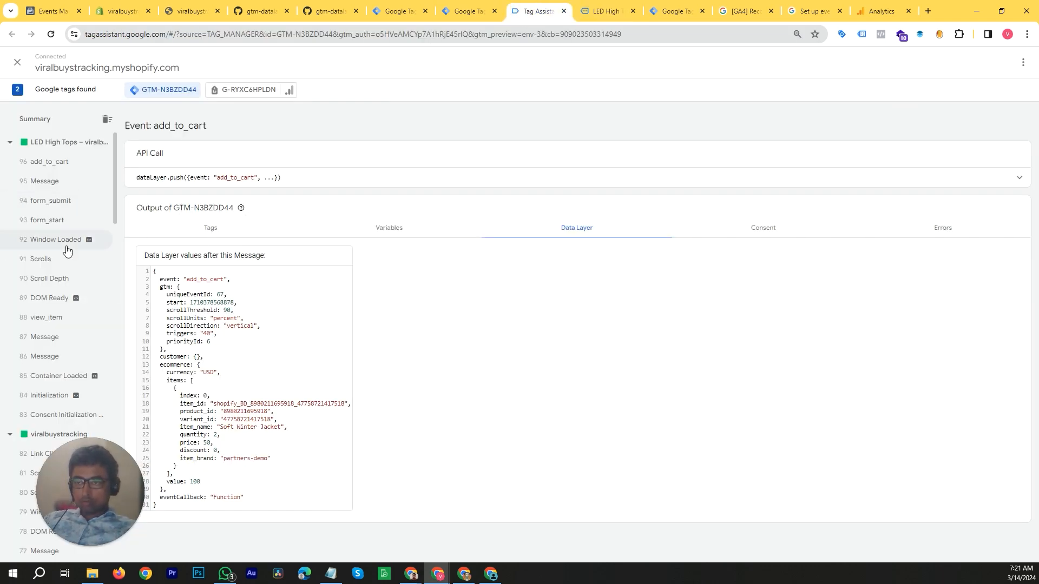
{"action": "left_click", "coordinate": [65, 143]}
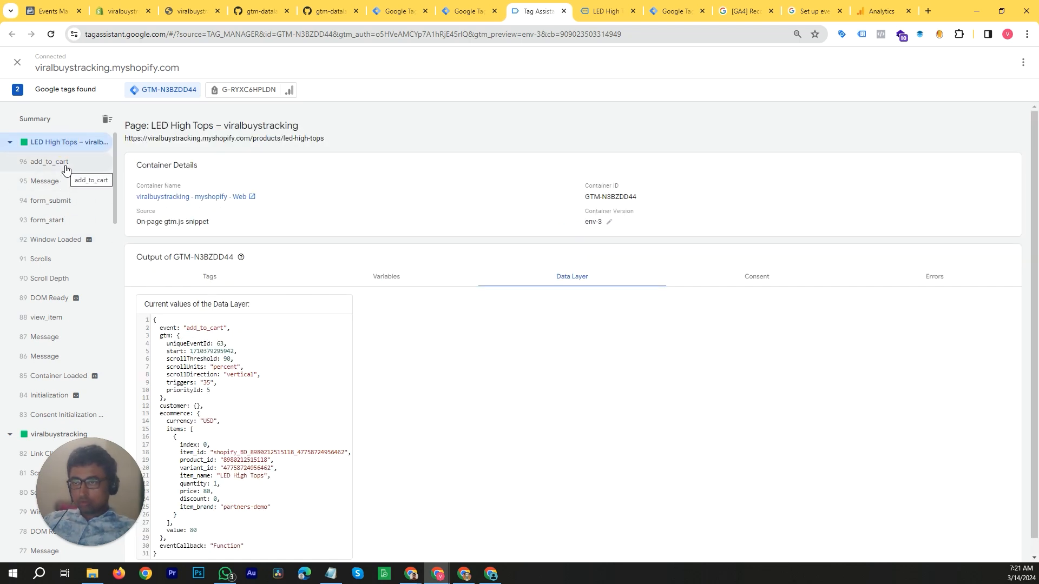
{"action": "left_click", "coordinate": [65, 167]}
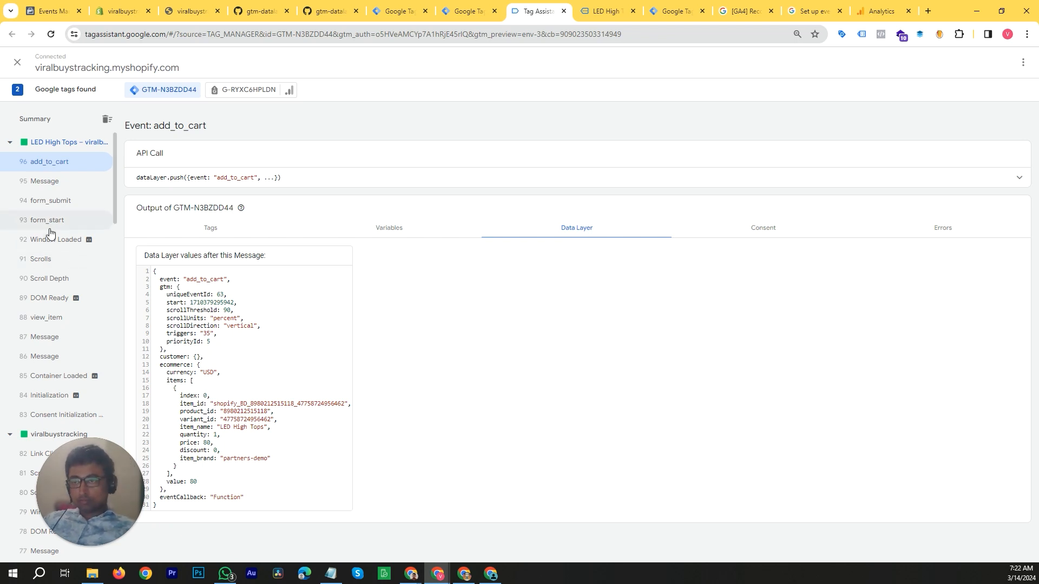
{"action": "left_click", "coordinate": [52, 204]}
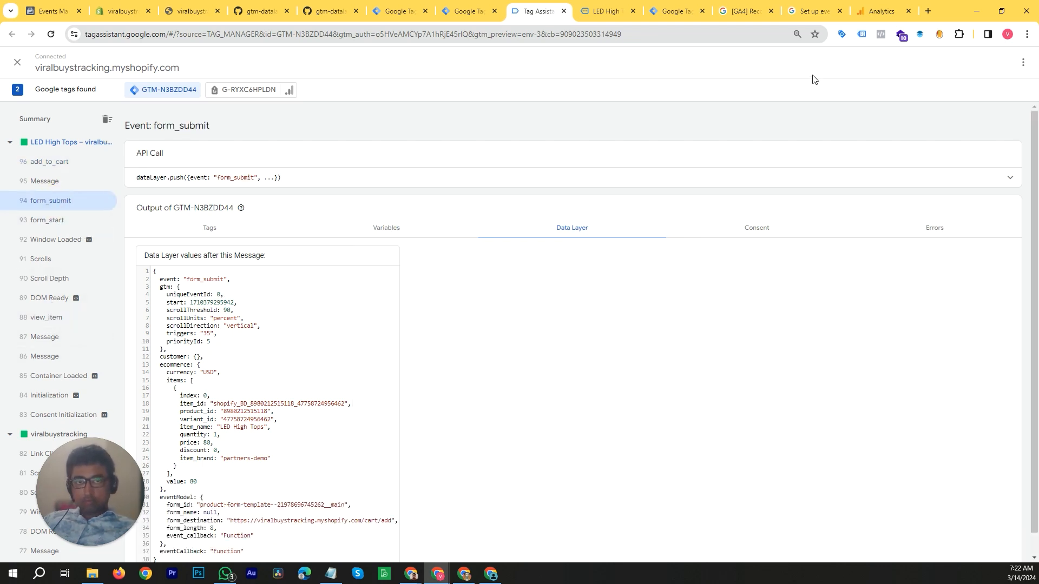
Raise the LED High Tops quantity to 3 and check the Tag Assistant event list for a resulting event.
{"action": "left_click", "coordinate": [677, 10]}
{"action": "left_click", "coordinate": [746, 11]}
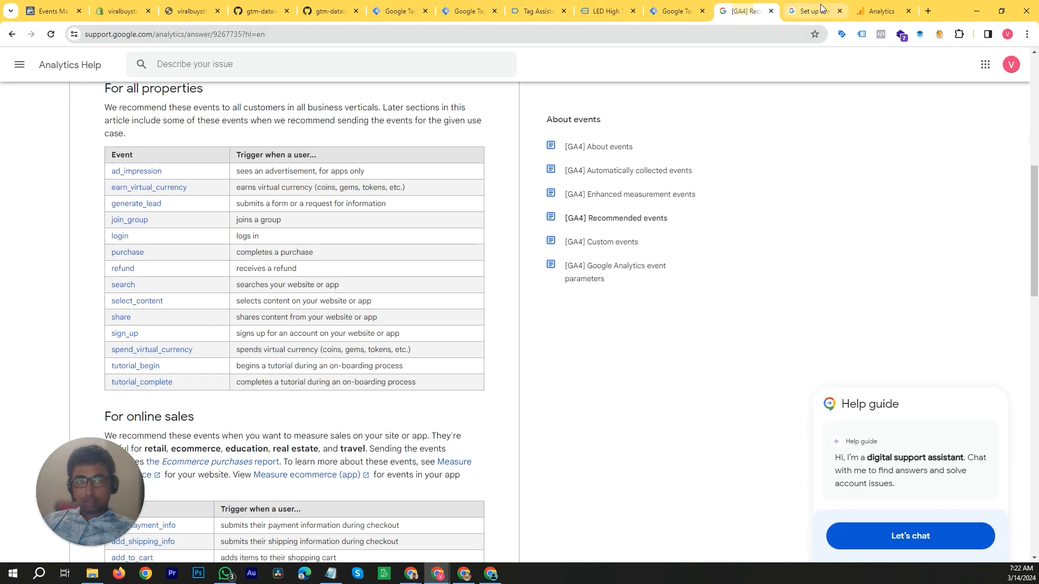
{"action": "left_click", "coordinate": [611, 10]}
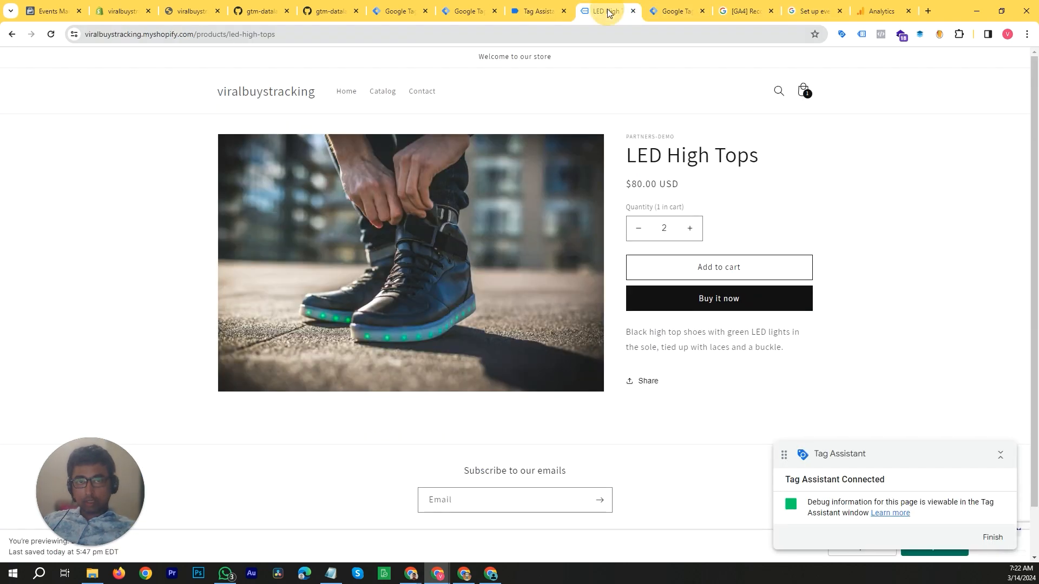
{"action": "left_click", "coordinate": [689, 230]}
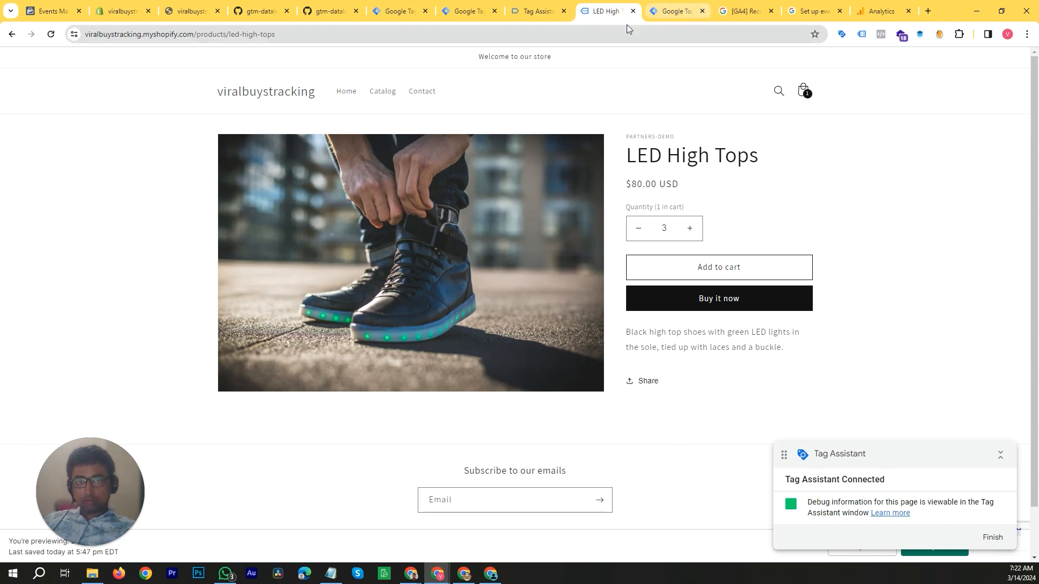
{"action": "left_click", "coordinate": [572, 11]}
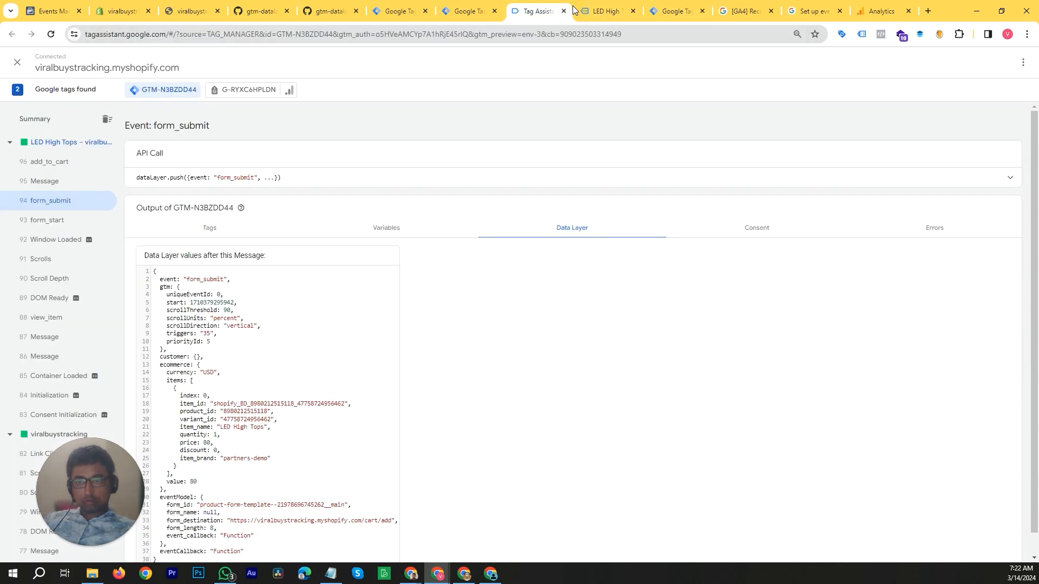
{"action": "scroll", "coordinate": [54, 239], "scroll_direction": "down", "scroll_amount": 1}
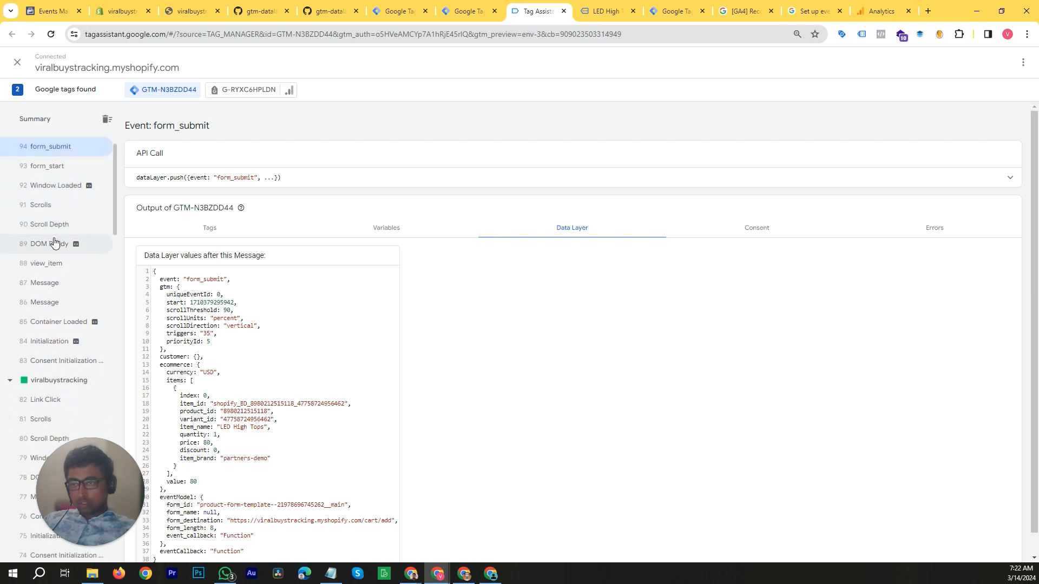
{"action": "scroll", "coordinate": [92, 270], "scroll_direction": "down", "scroll_amount": 2}
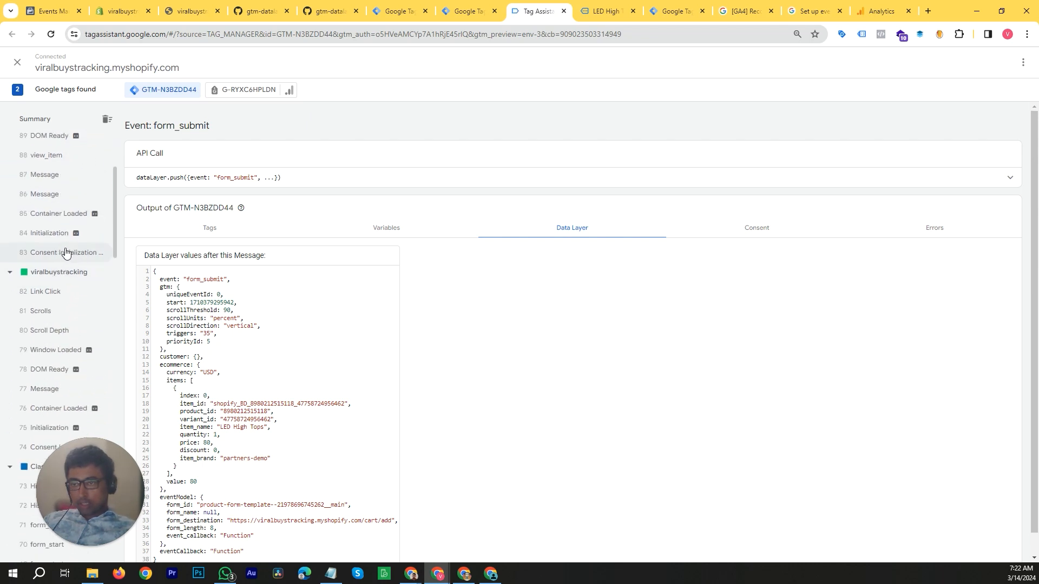
{"action": "scroll", "coordinate": [57, 251], "scroll_direction": "up", "scroll_amount": 3}
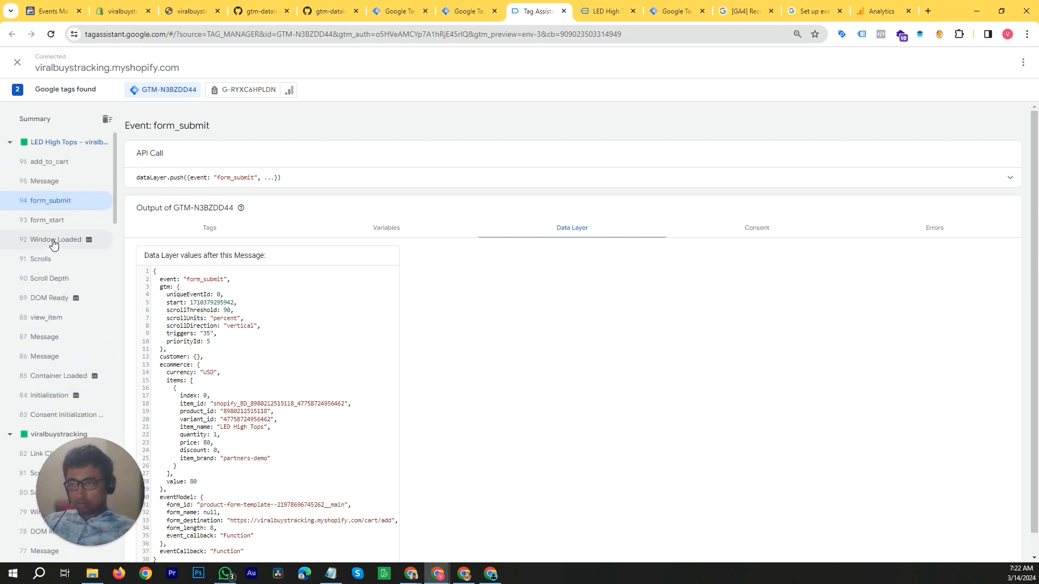
{"action": "key", "text": "ctrl+plus"}
{"action": "scroll", "coordinate": [55, 247], "scroll_direction": "down", "scroll_amount": 3}
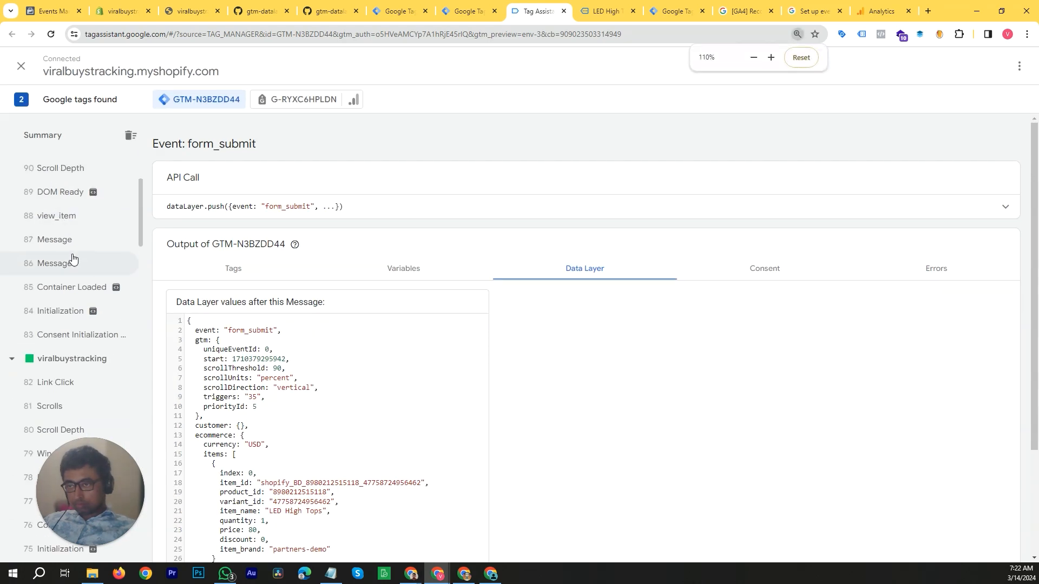
{"action": "scroll", "coordinate": [68, 260], "scroll_direction": "up", "scroll_amount": 1}
{"action": "scroll", "coordinate": [71, 259], "scroll_direction": "up", "scroll_amount": 2}
{"action": "key", "text": "ctrl+minus"}
{"action": "key", "text": "ctrl+minus"}
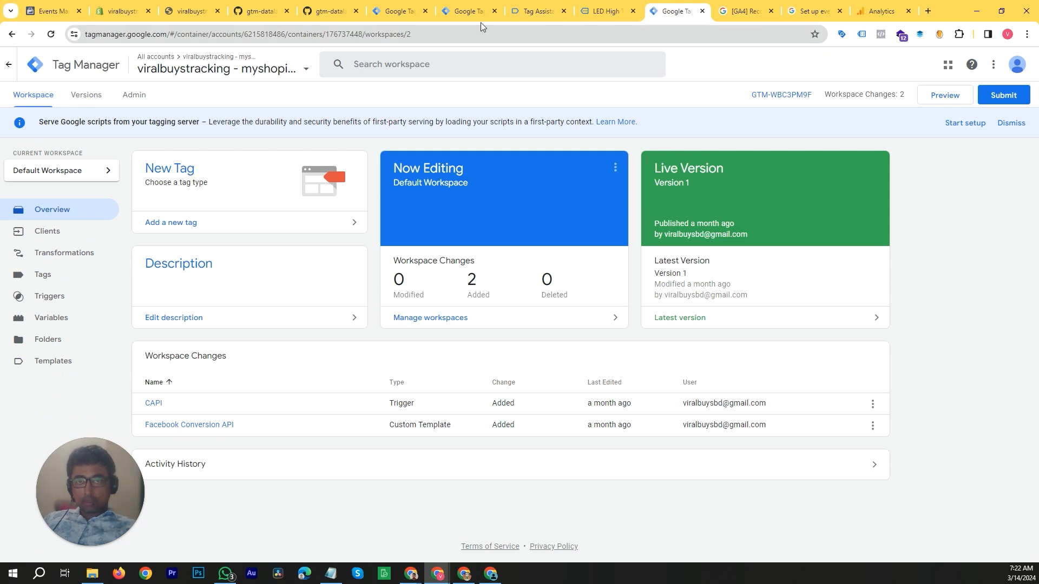
Complete the untitled click trigger's Page URL contains condition with "products", copied from the LED High Tops product page's URL.
{"action": "left_click", "coordinate": [467, 10]}
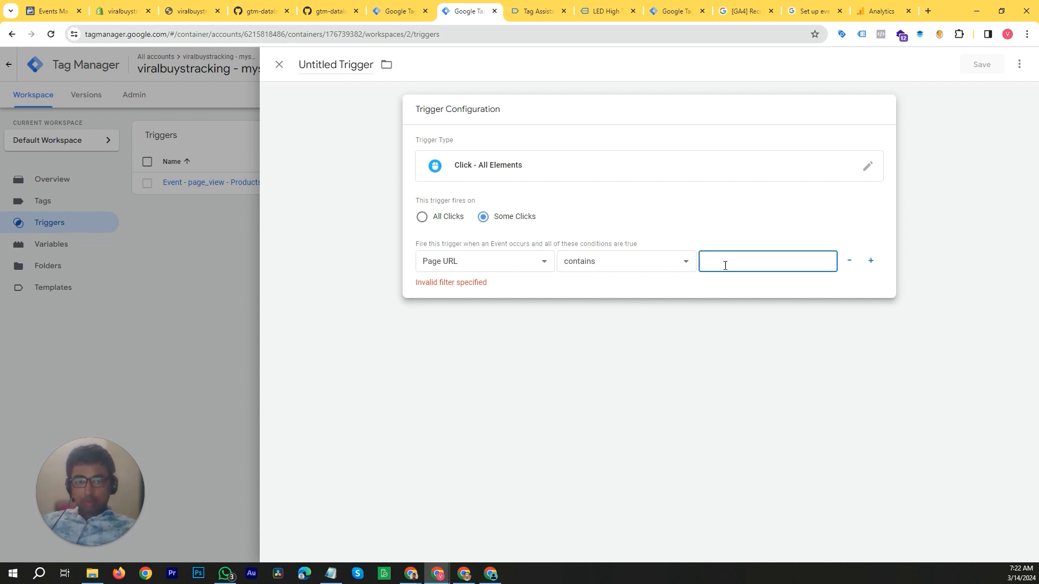
{"action": "left_click", "coordinate": [628, 11]}
{"action": "left_click", "coordinate": [223, 34]}
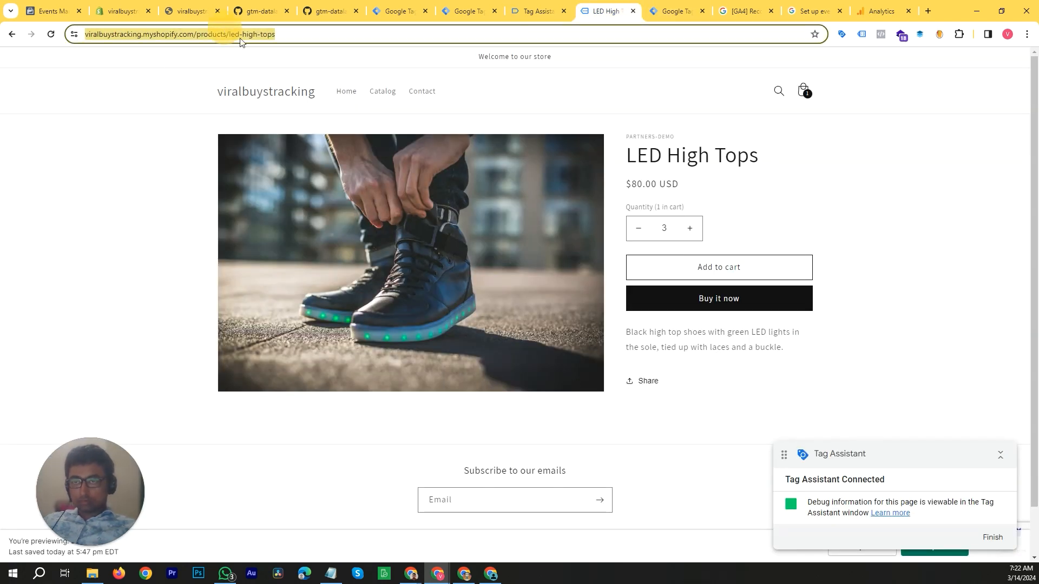
{"action": "left_click", "coordinate": [249, 46]}
{"action": "double_click", "coordinate": [228, 34]}
{"action": "key", "text": "ctrl+c"}
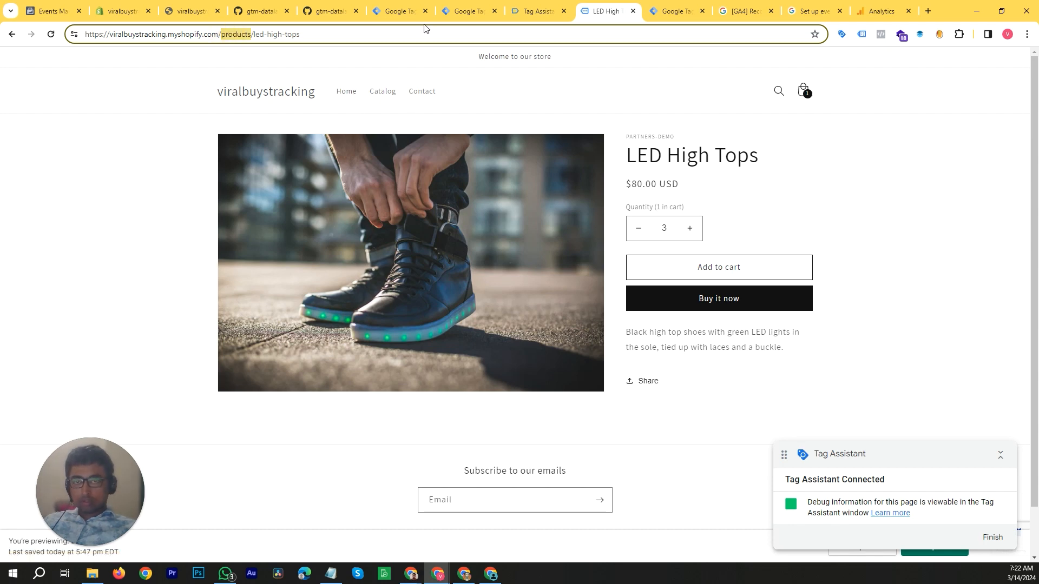
{"action": "left_click", "coordinate": [449, 12]}
{"action": "key", "text": "ctrl+v"}
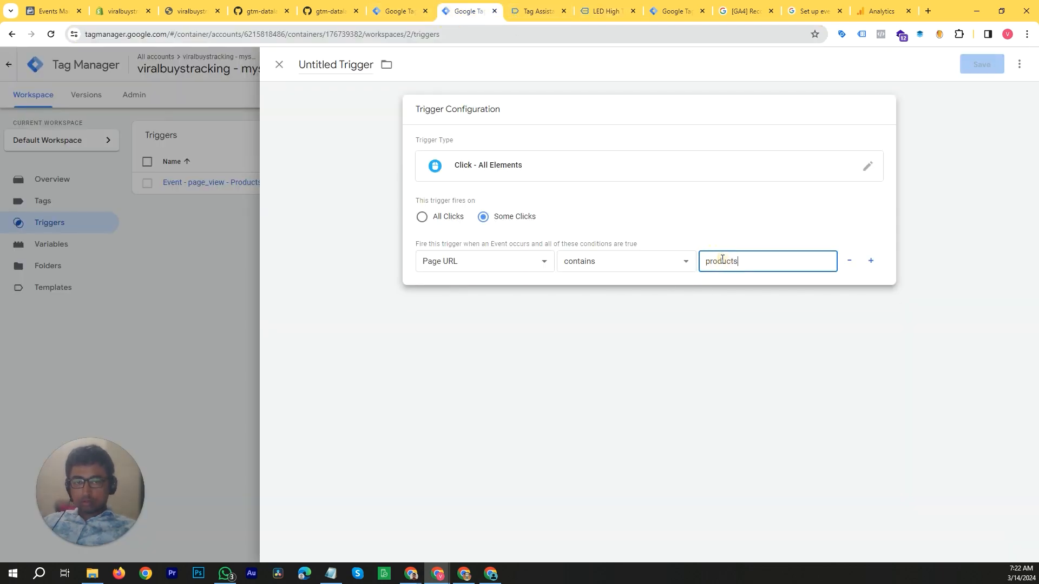
Name the trigger "Event - click - Products Pages" and save it.
{"action": "triple_click", "coordinate": [356, 66]}
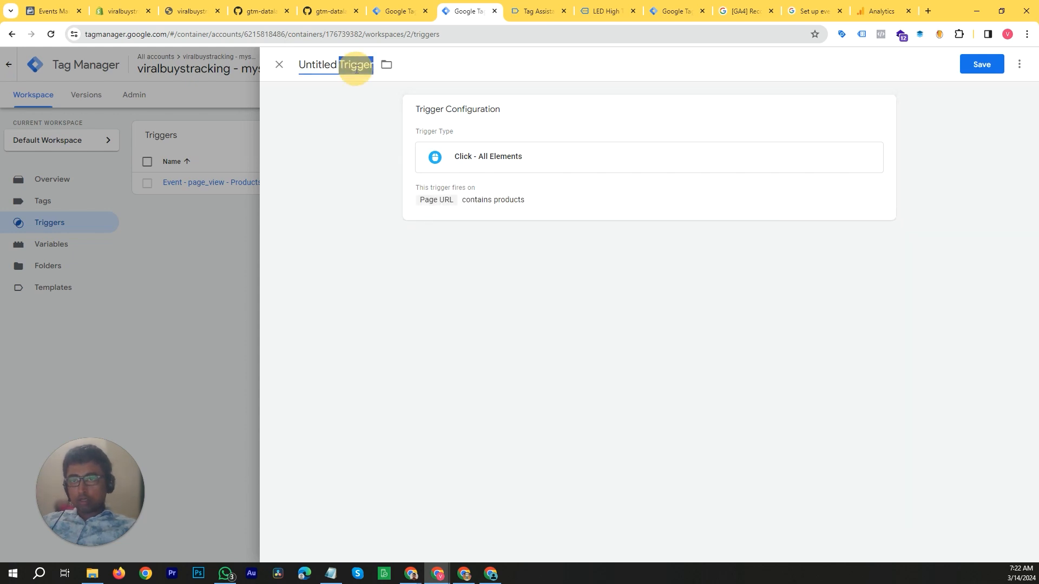
{"action": "type", "text": "Event -"}
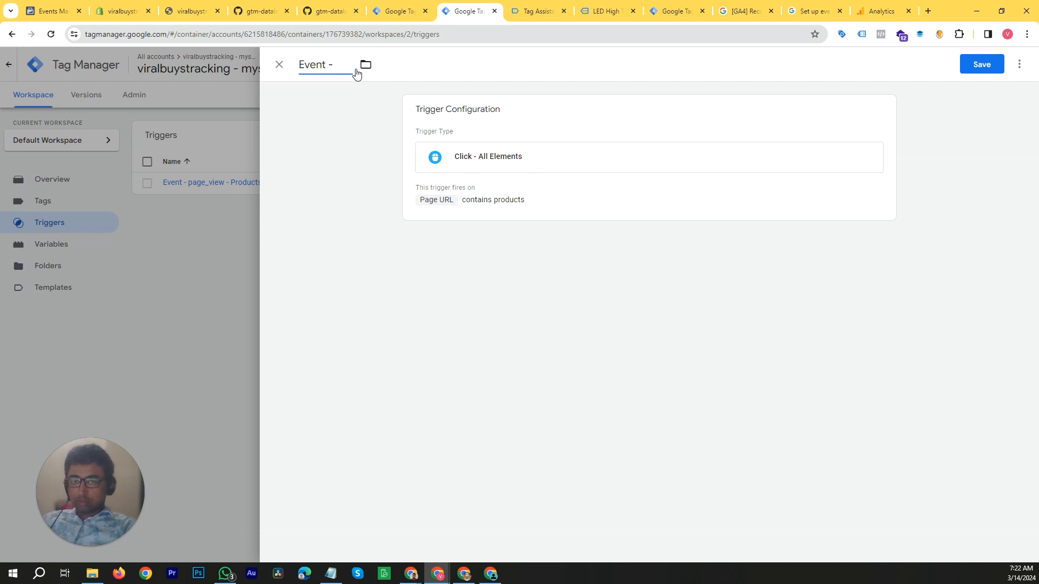
{"action": "type", "text": " click"}
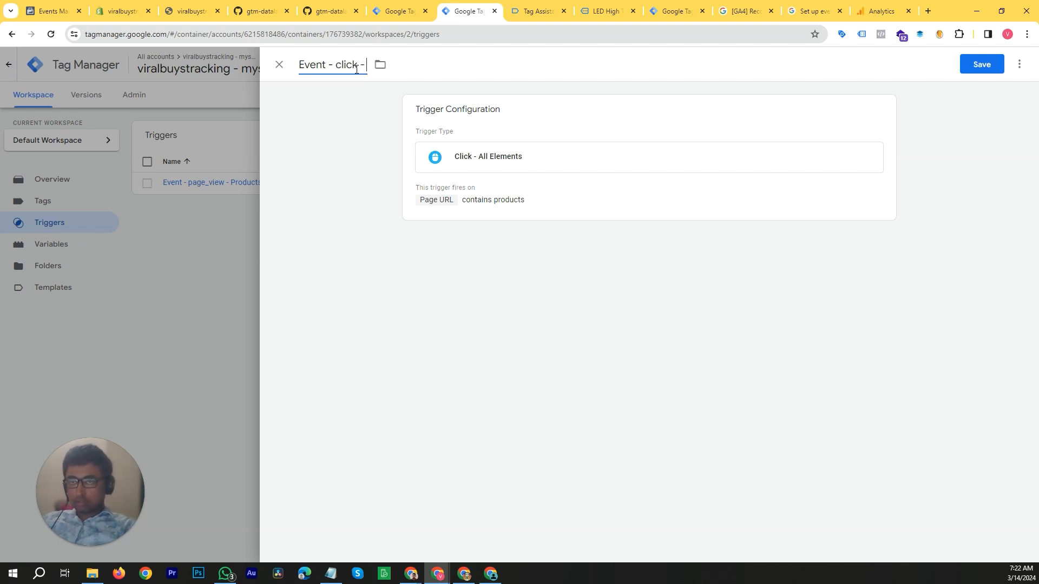
{"action": "type", "text": " - Products"}
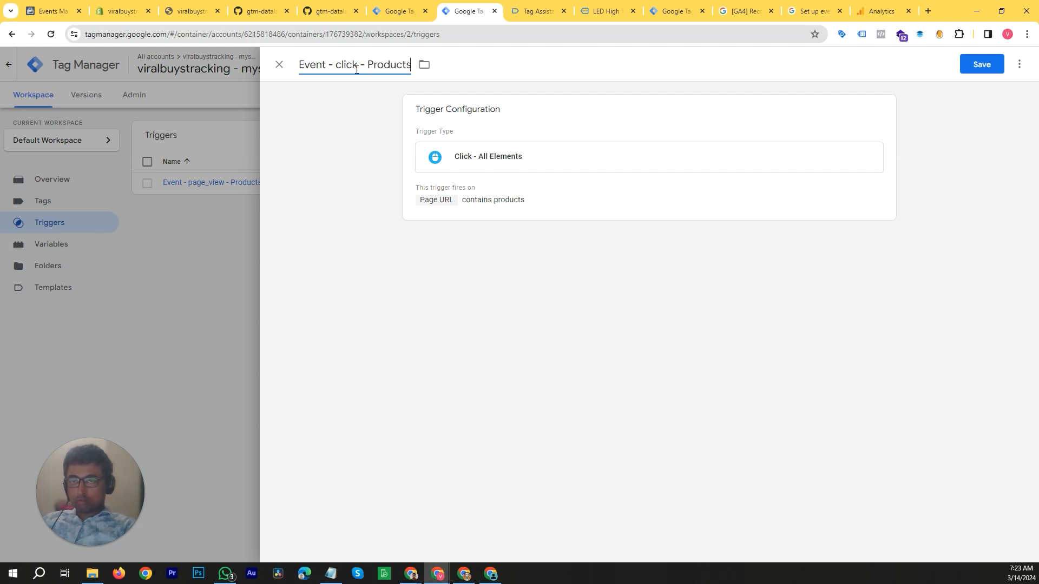
{"action": "type", "text": " Pages"}
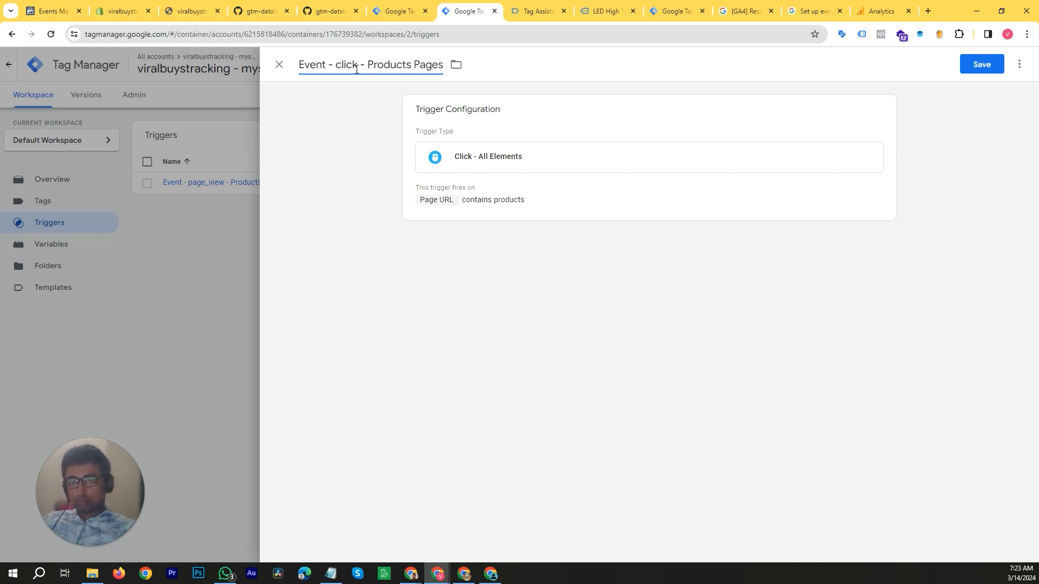
{"action": "left_click", "coordinate": [994, 71]}
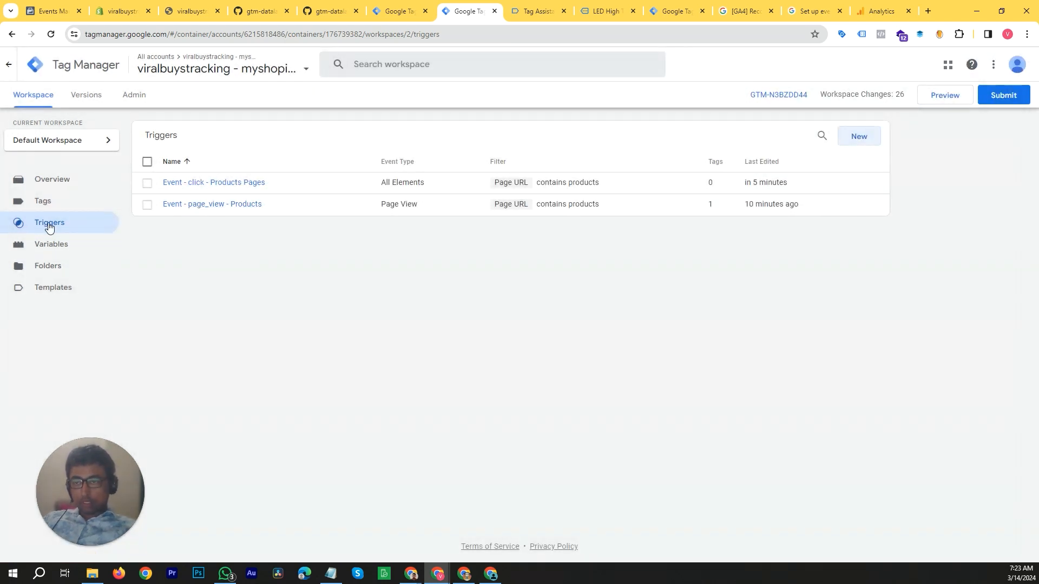
Show the web container's tags and close the old Tag Assistant debug session page.
{"action": "left_click", "coordinate": [44, 205]}
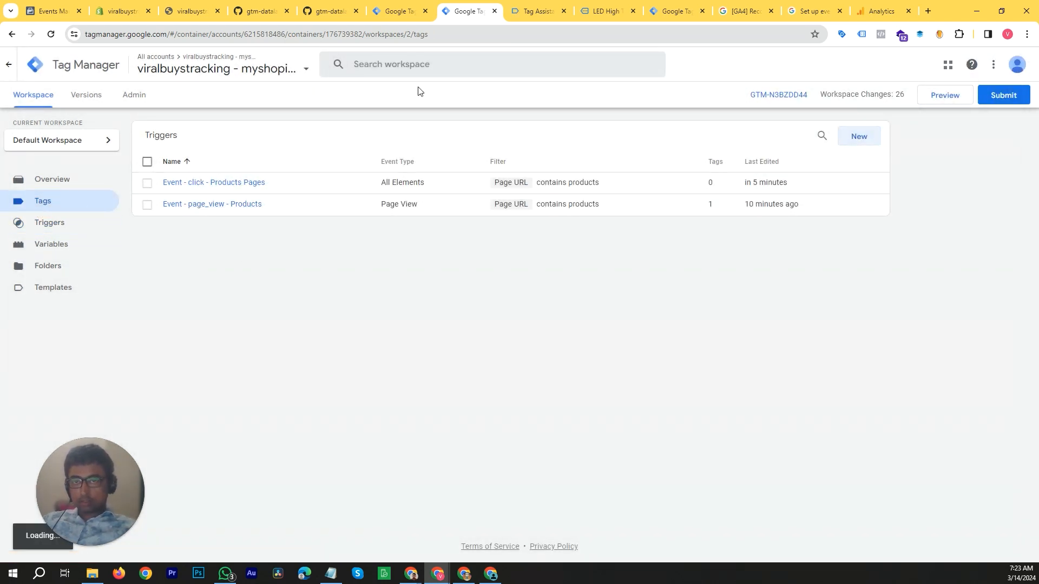
{"action": "left_click", "coordinate": [518, 10]}
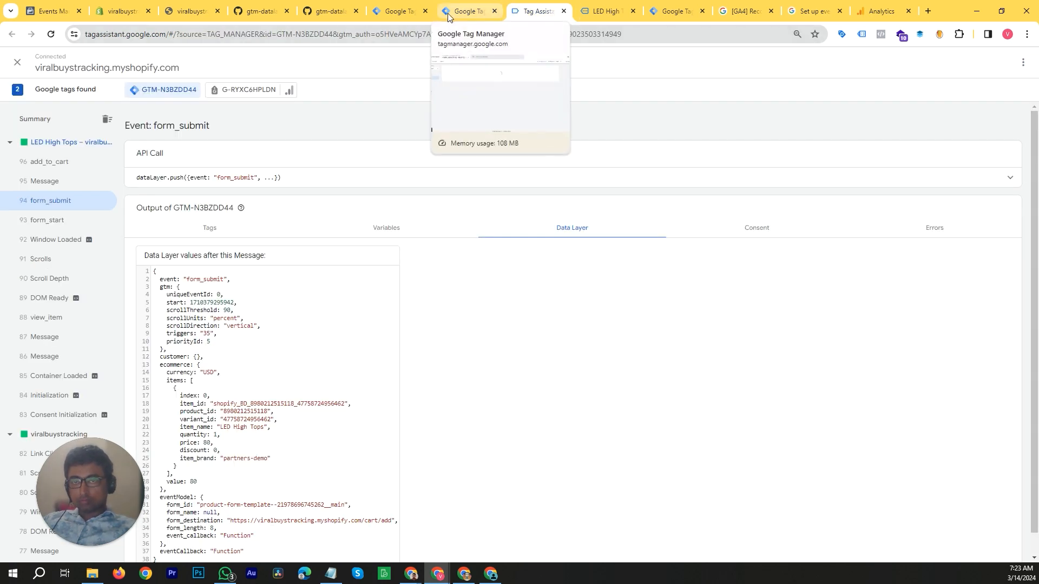
{"action": "left_click", "coordinate": [462, 13]}
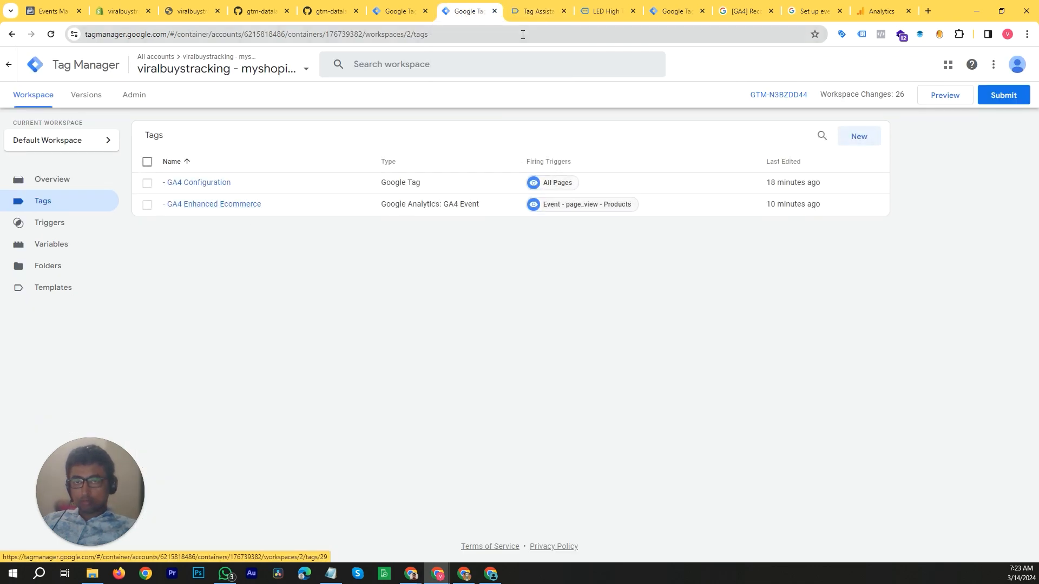
{"action": "left_click", "coordinate": [512, 13]}
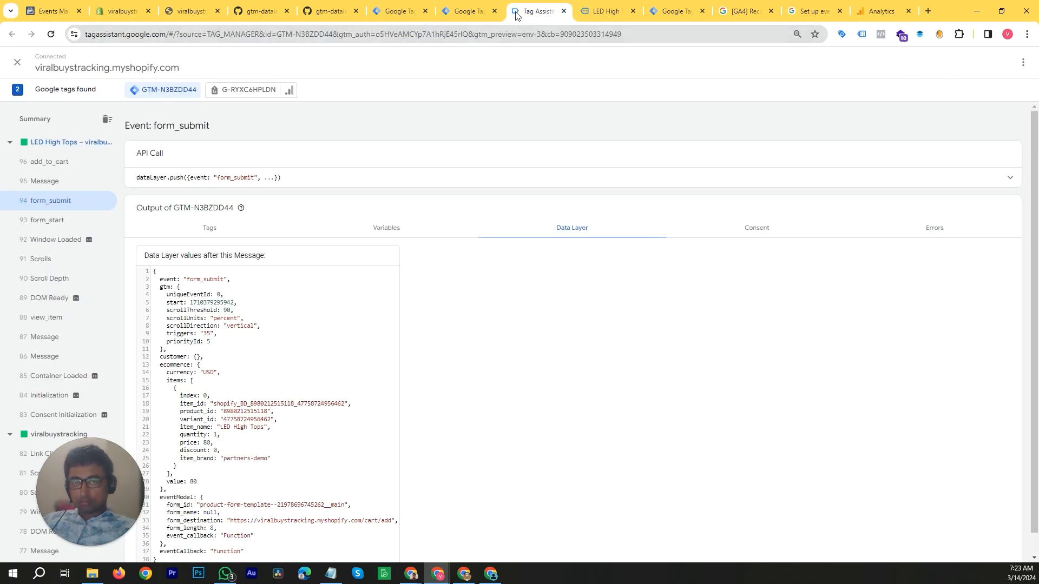
{"action": "left_click_drag", "start_coordinate": [516, 15], "coordinate": [476, 183]}
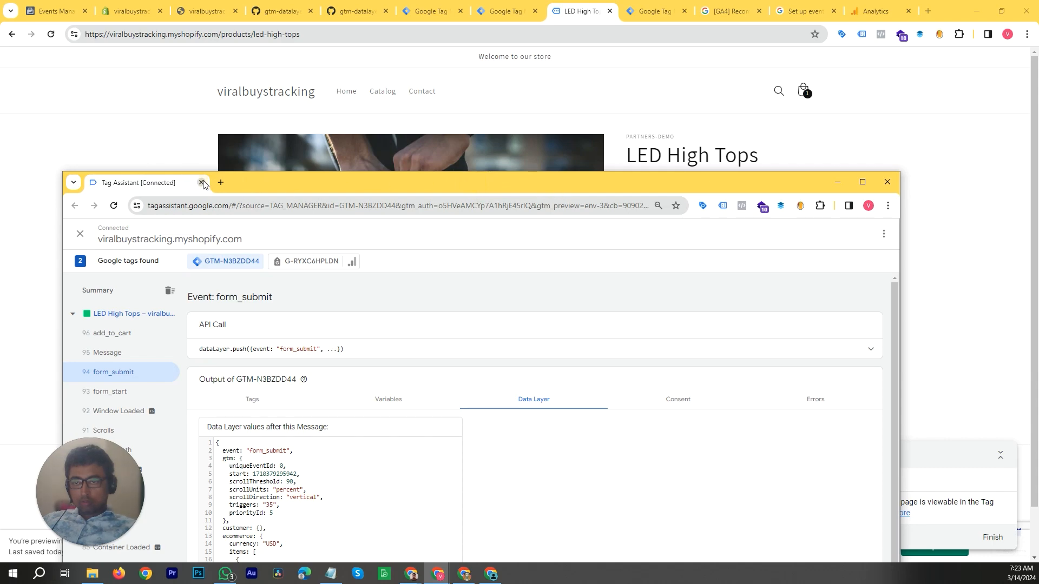
{"action": "left_click", "coordinate": [201, 182]}
Close the LED High Tops store page from the old preview and return to the web container's tag list.
{"action": "left_click", "coordinate": [436, 10]}
{"action": "left_click", "coordinate": [506, 11]}
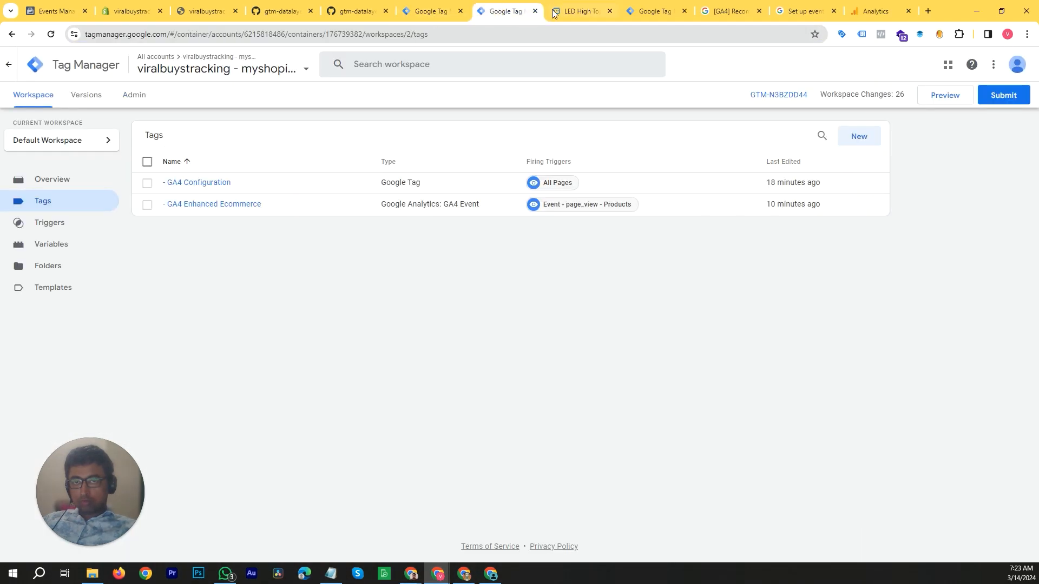
{"action": "left_click", "coordinate": [554, 13]}
{"action": "left_click_drag", "start_coordinate": [555, 13], "coordinate": [522, 202]}
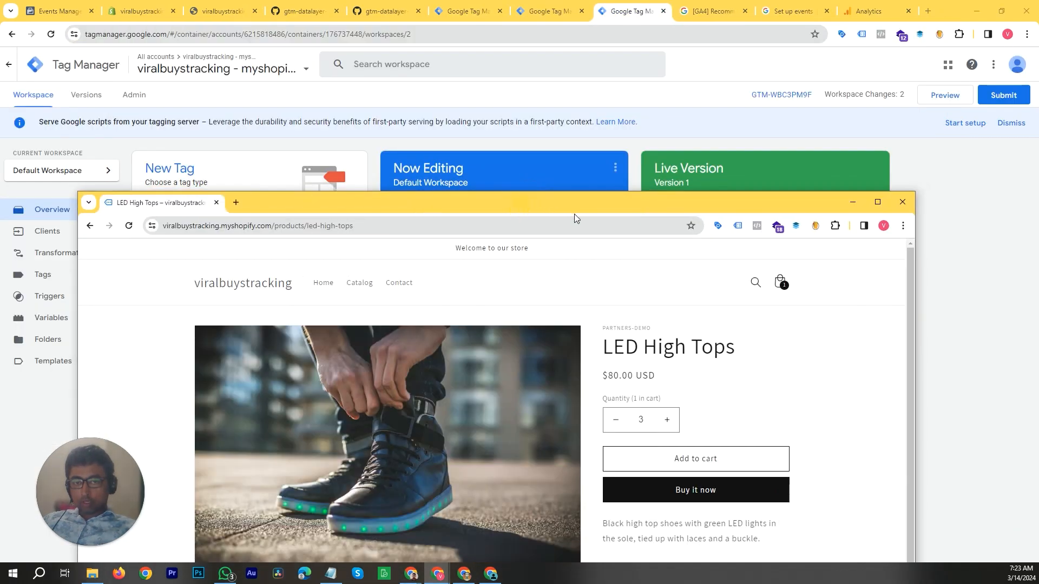
{"action": "left_click", "coordinate": [217, 202]}
{"action": "left_click", "coordinate": [466, 11]}
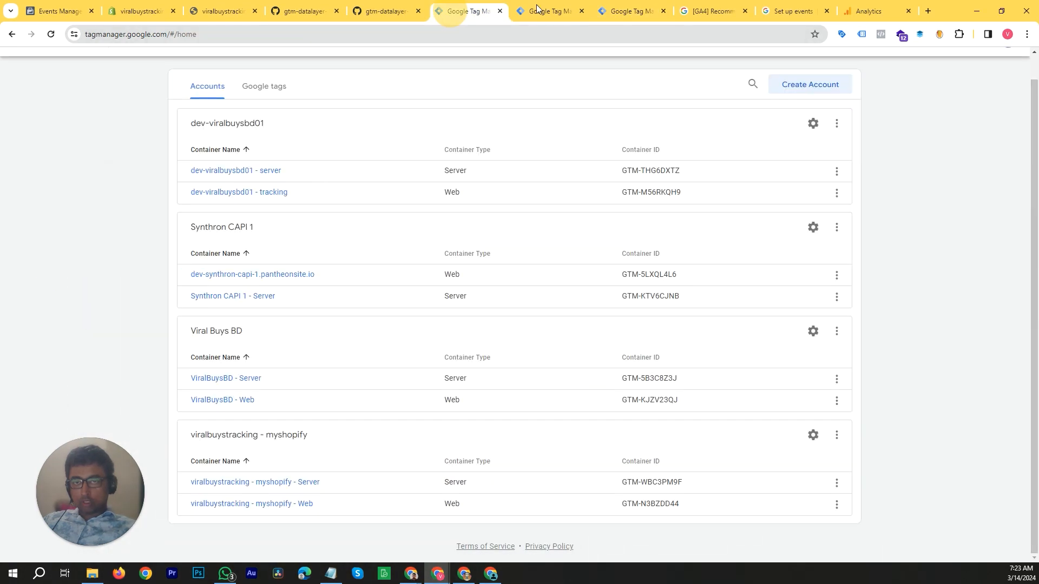
{"action": "left_click", "coordinate": [545, 7]}
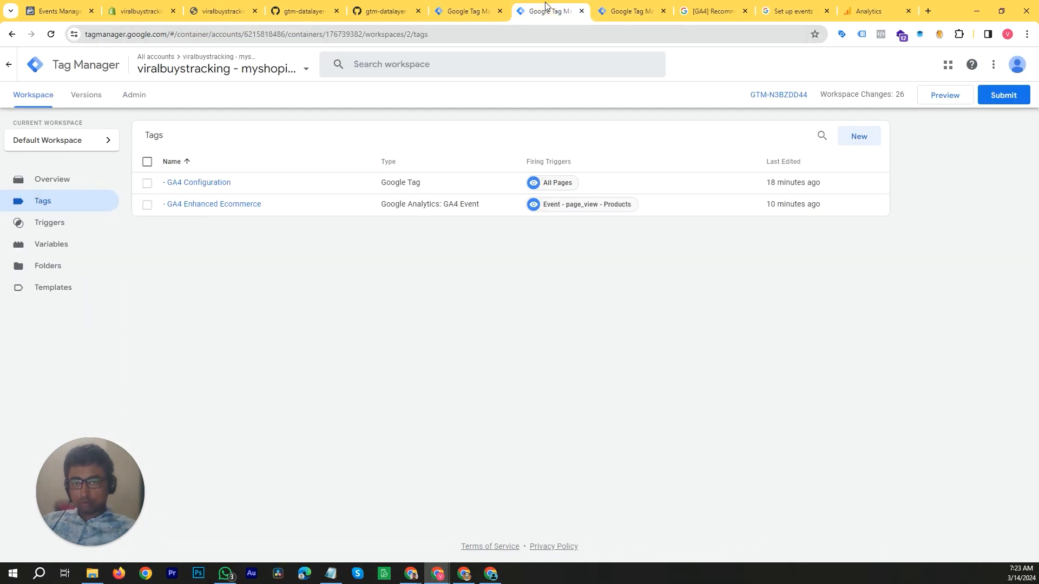
Replace the firing trigger of the GA4 Enhanced Ecommerce tag with "Event - click - Products Pages" and save the tag.
{"action": "left_click", "coordinate": [244, 206]}
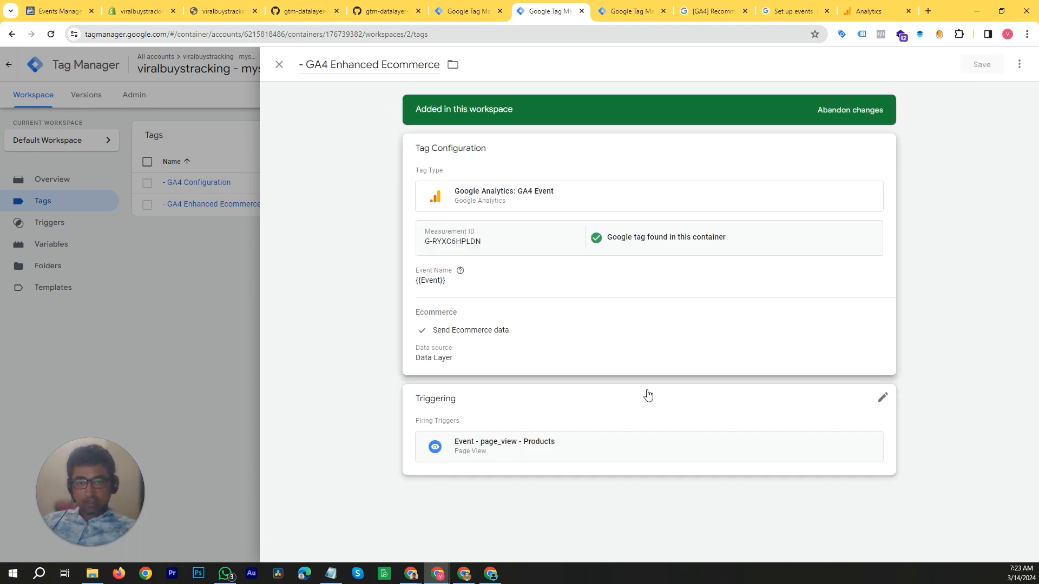
{"action": "left_click", "coordinate": [884, 403]}
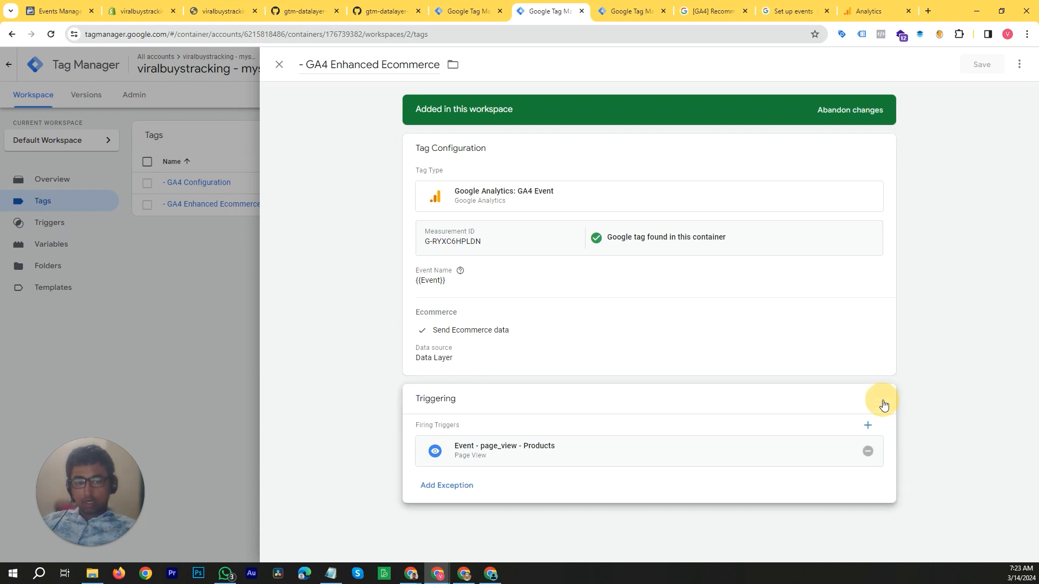
{"action": "left_click", "coordinate": [867, 450]}
{"action": "left_click", "coordinate": [755, 455]}
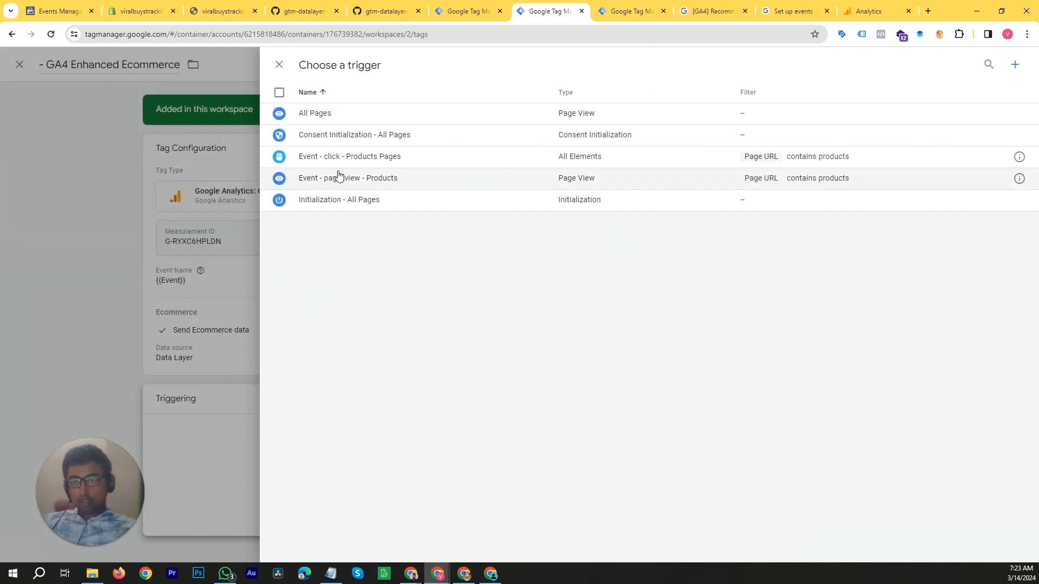
{"action": "left_click", "coordinate": [391, 161]}
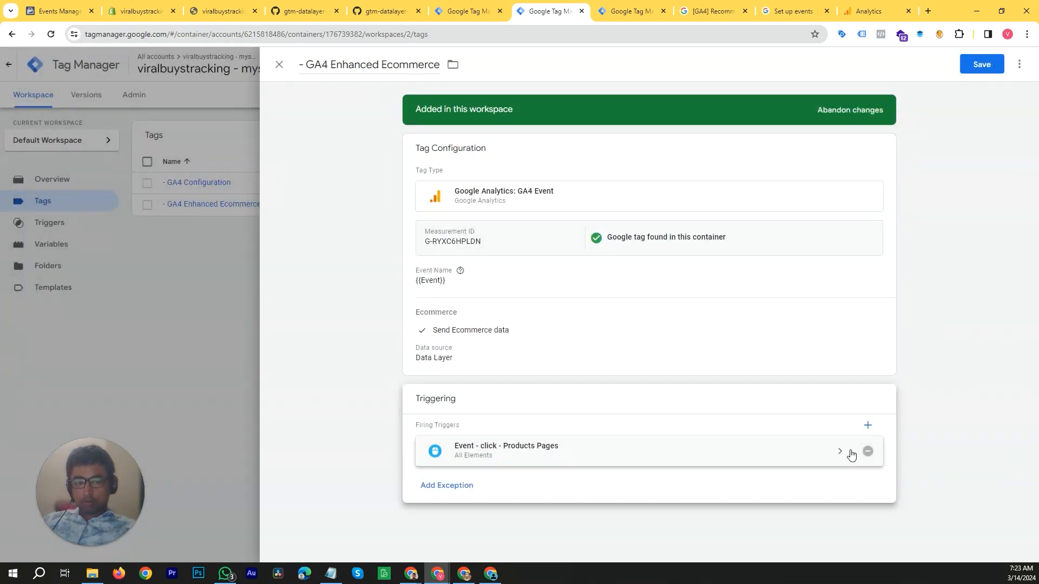
{"action": "left_click", "coordinate": [980, 62]}
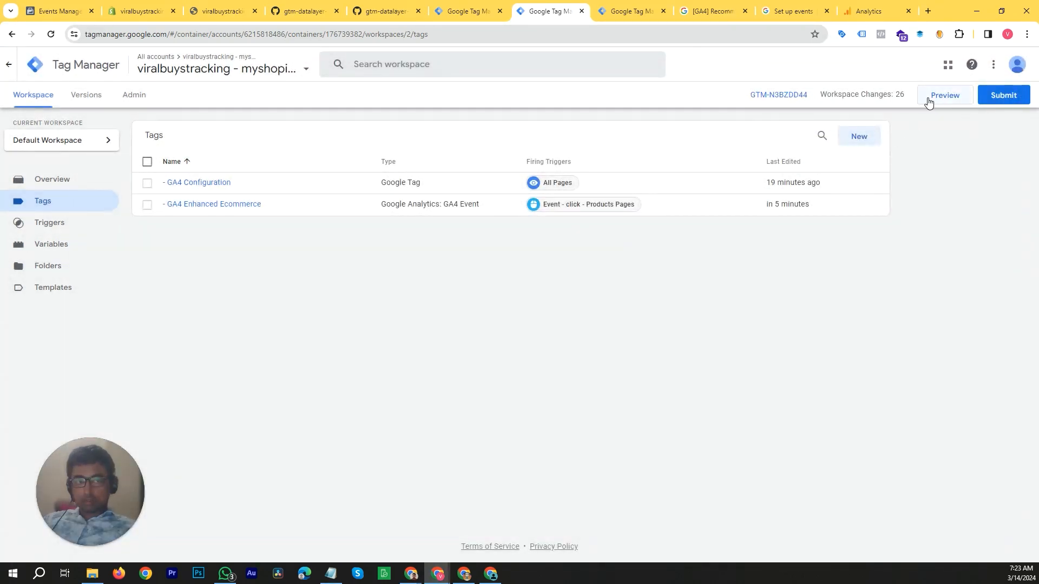
{"action": "left_click", "coordinate": [929, 102]}
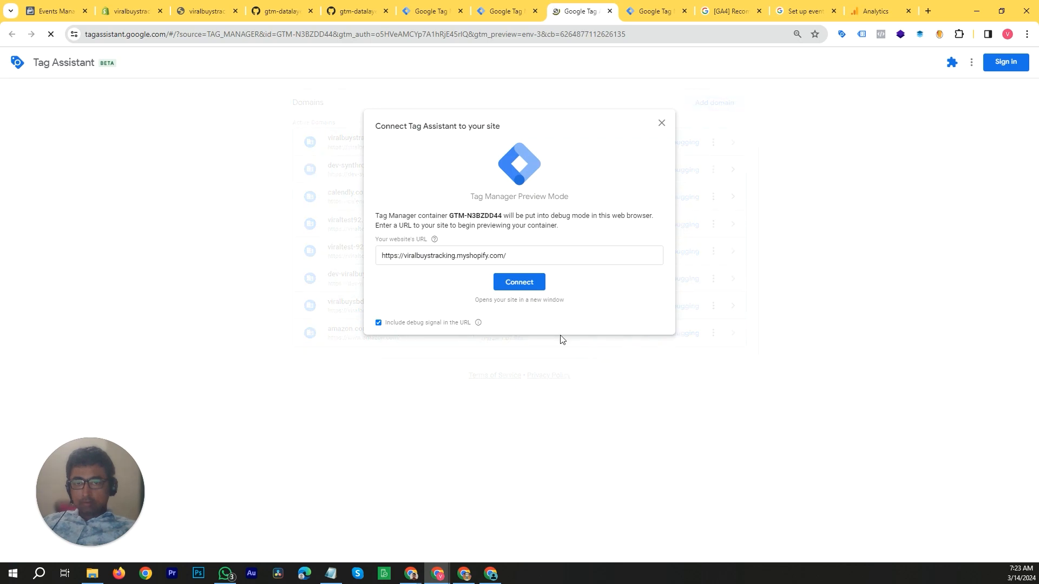
{"action": "left_click", "coordinate": [515, 283]}
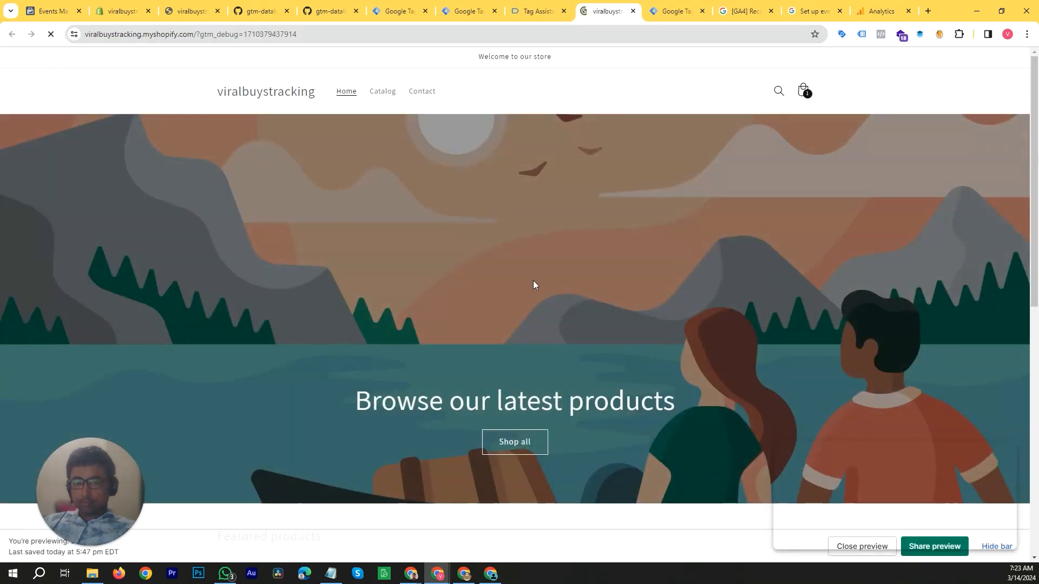
{"action": "left_click", "coordinate": [470, 11]}
{"action": "left_click", "coordinate": [517, 6]}
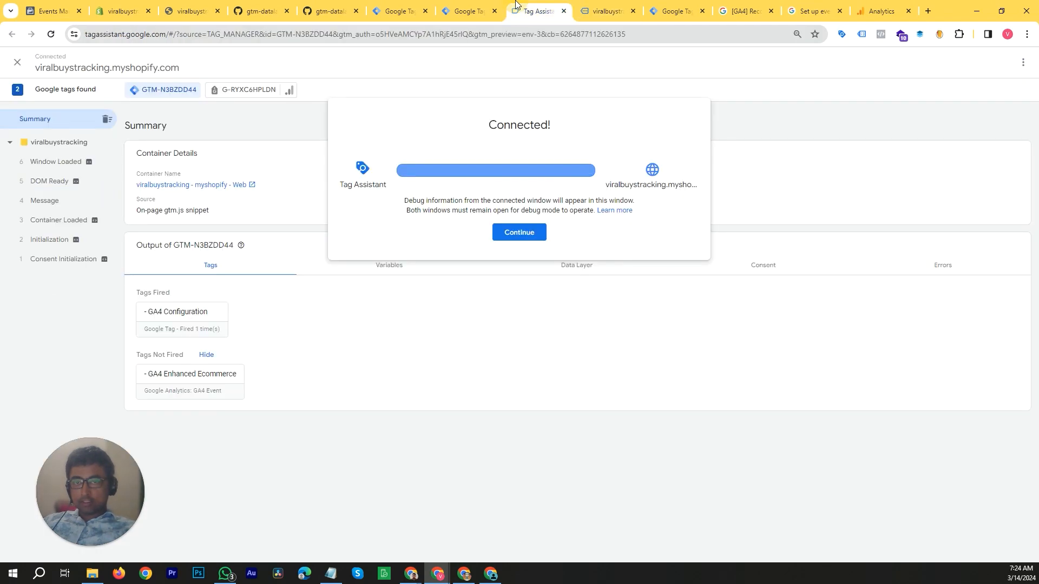
{"action": "left_click", "coordinate": [517, 234]}
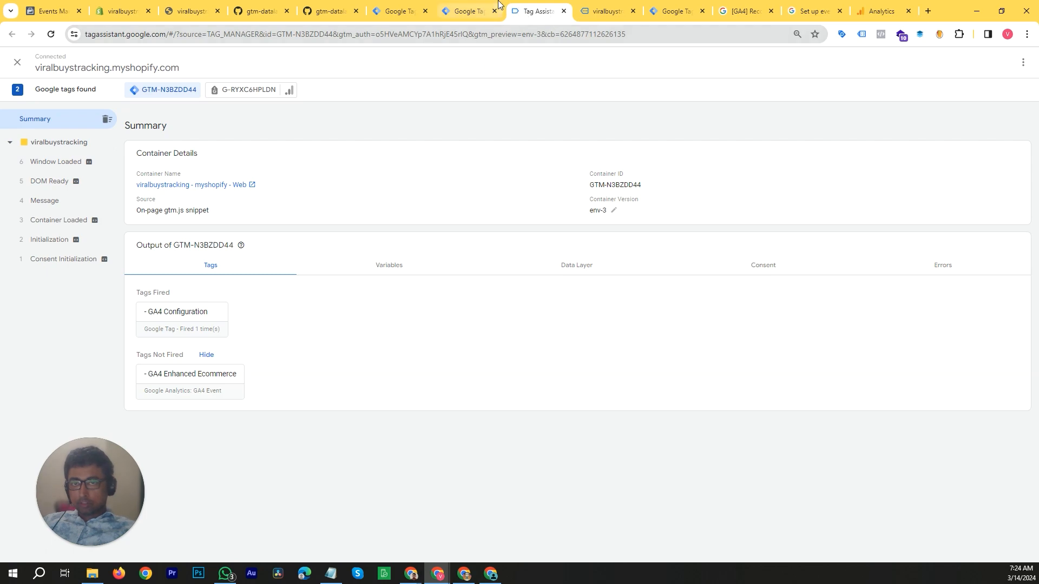
Open the full product catalog in the previewed store, then check its recorded events in Tag Assistant.
{"action": "left_click", "coordinate": [472, 11]}
{"action": "left_click", "coordinate": [515, 4]}
{"action": "left_click", "coordinate": [586, 4]}
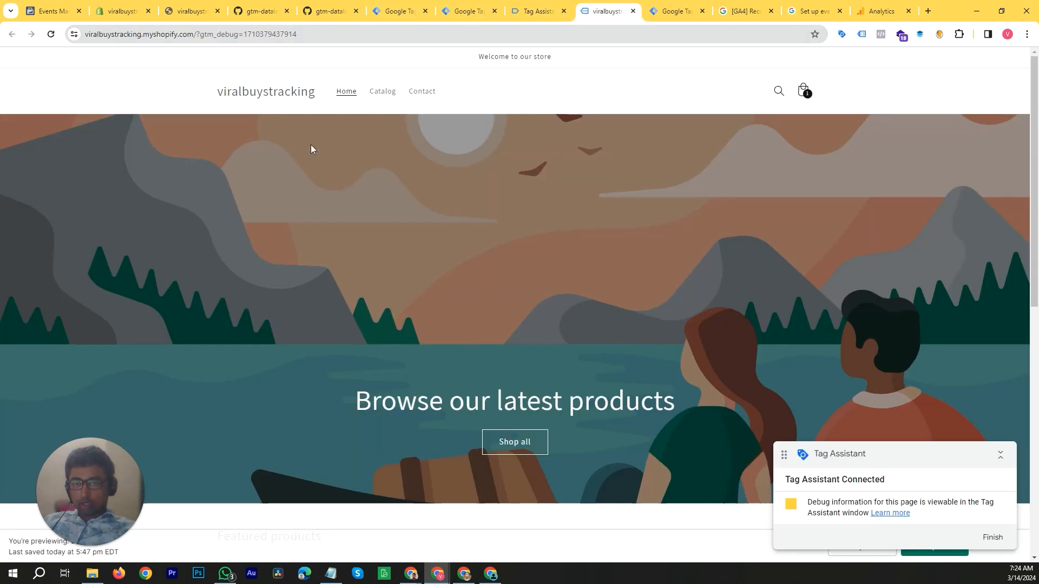
{"action": "scroll", "coordinate": [287, 148], "scroll_direction": "down", "scroll_amount": 10}
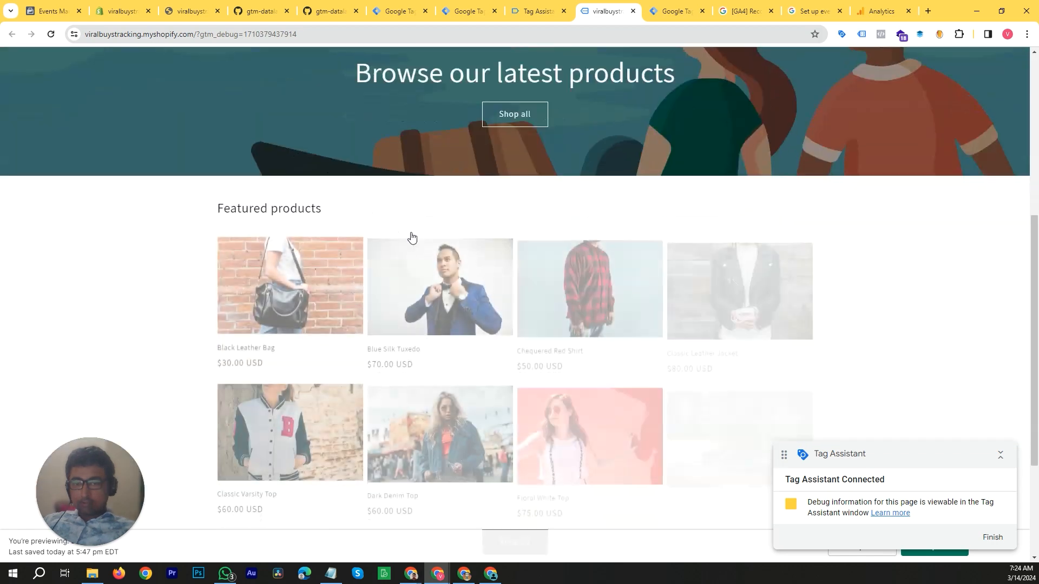
{"action": "left_click", "coordinate": [515, 359]}
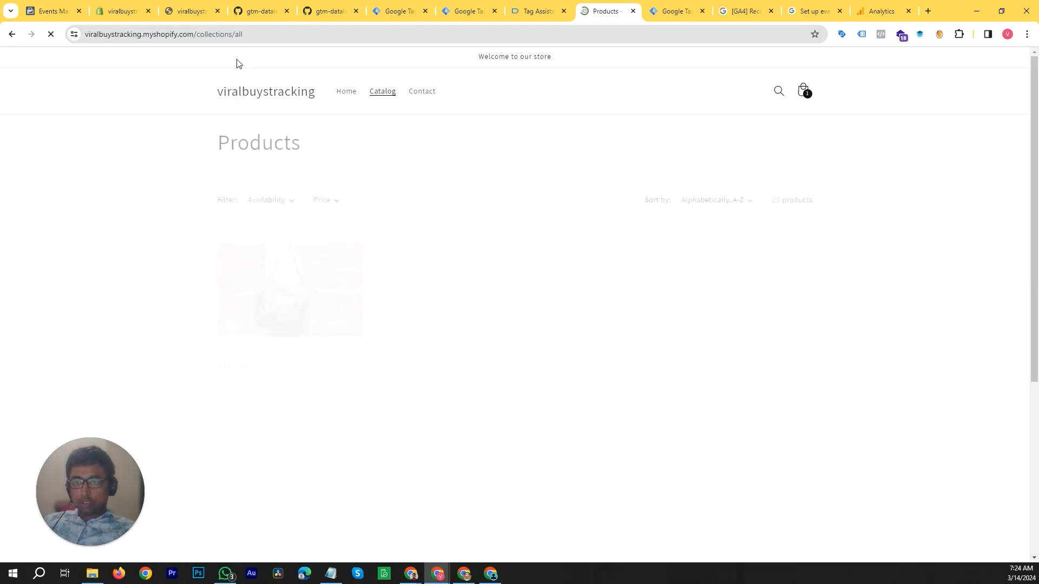
{"action": "left_click", "coordinate": [453, 13]}
{"action": "left_click", "coordinate": [520, 11]}
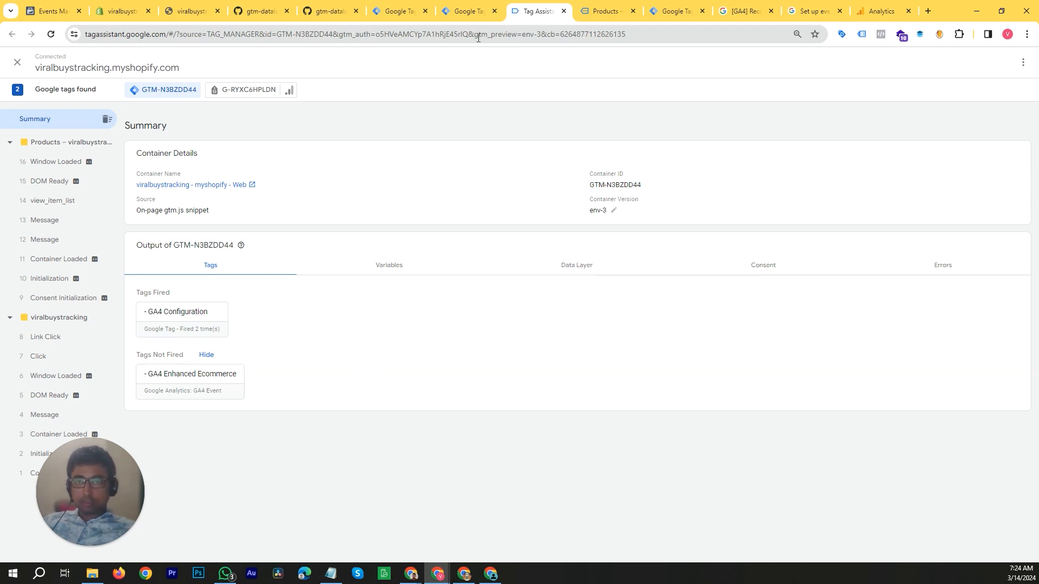
Open page 2 of the store's product catalog and view the Yellow Wool Jumper product.
{"action": "left_click", "coordinate": [472, 10]}
{"action": "left_click", "coordinate": [517, 10]}
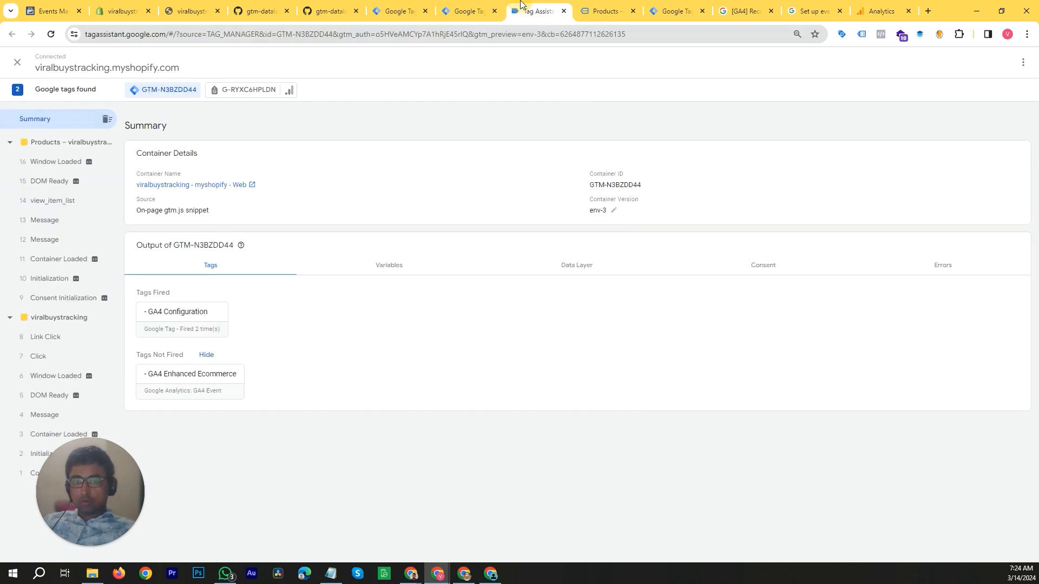
{"action": "left_click", "coordinate": [625, 6]}
{"action": "scroll", "coordinate": [354, 254], "scroll_direction": "down", "scroll_amount": 8}
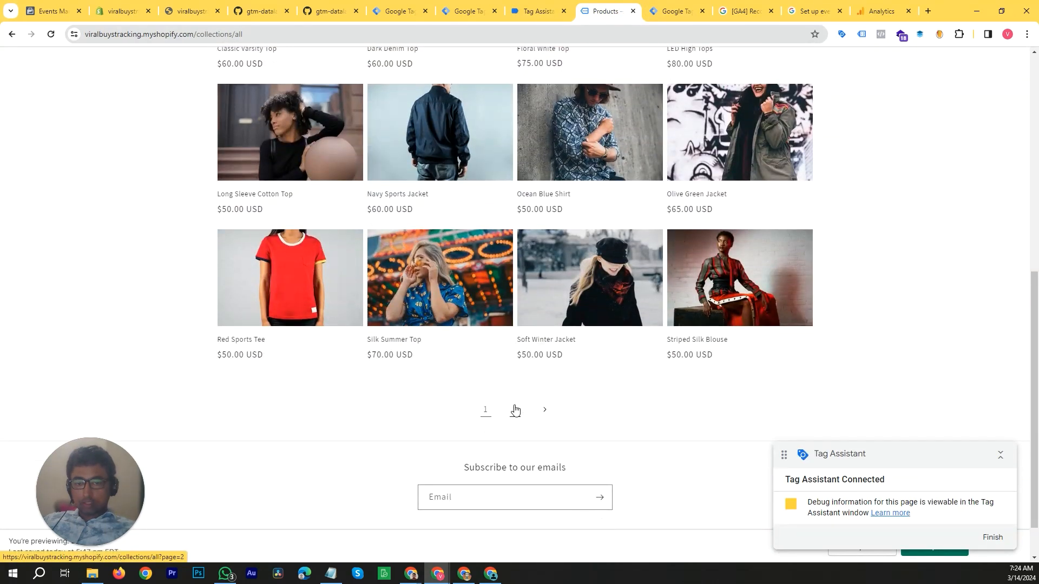
{"action": "left_click", "coordinate": [514, 410]}
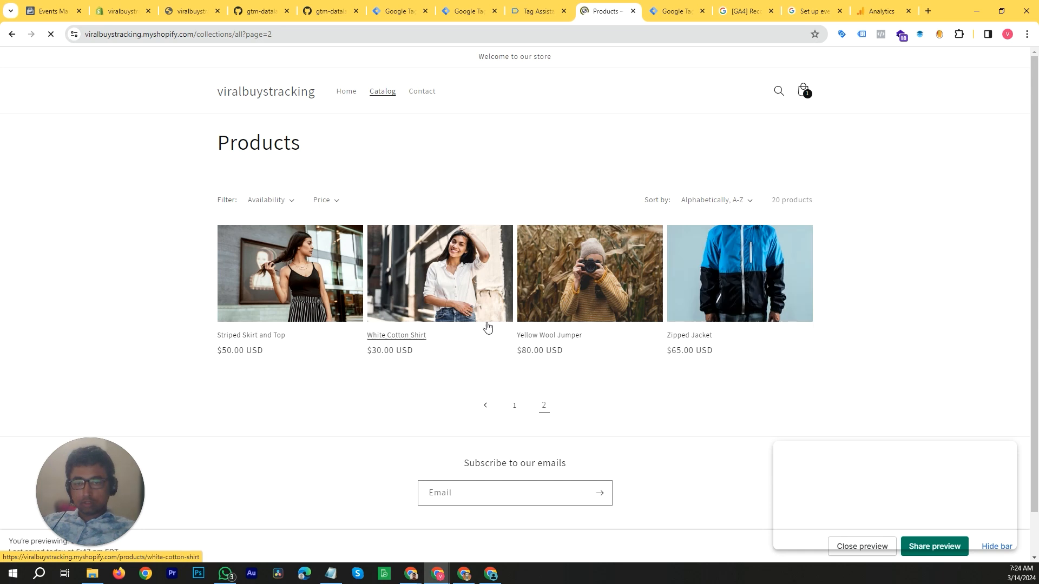
{"action": "left_click", "coordinate": [599, 293]}
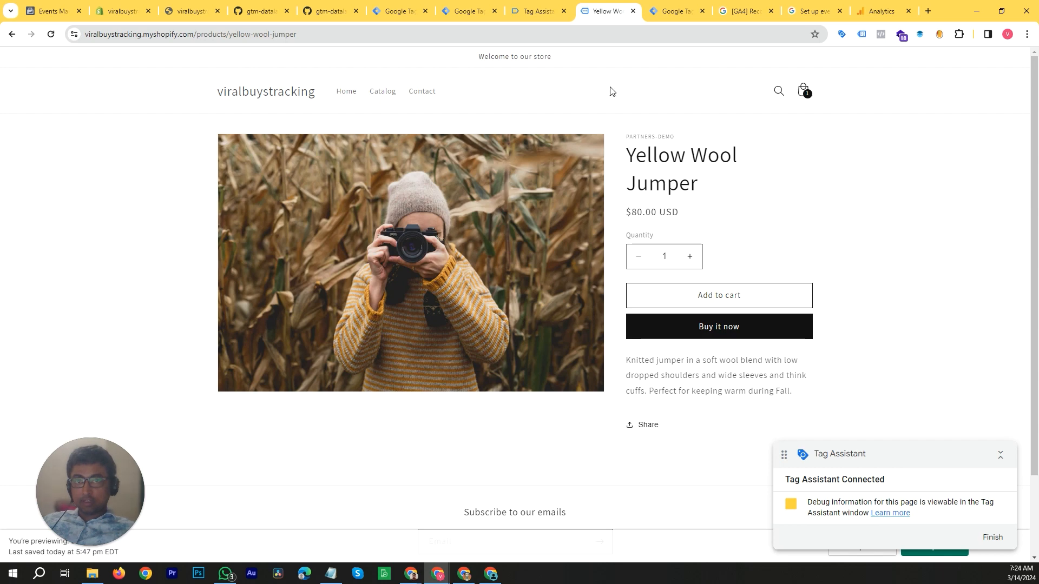
Check the tag status recorded for the Yellow Wool Jumper page in Tag Assistant.
{"action": "left_click", "coordinate": [464, 12]}
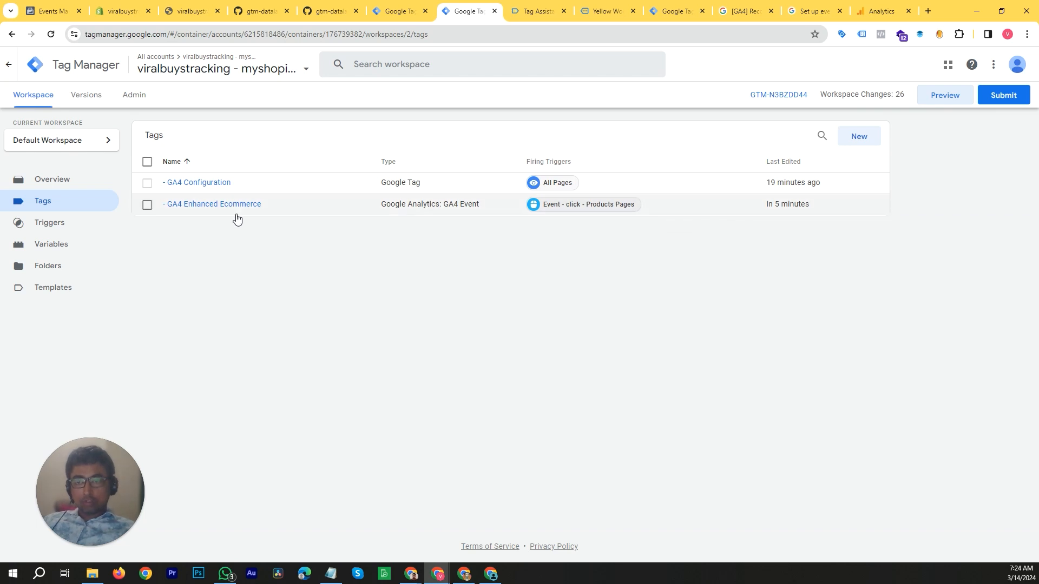
{"action": "left_click", "coordinate": [536, 11]}
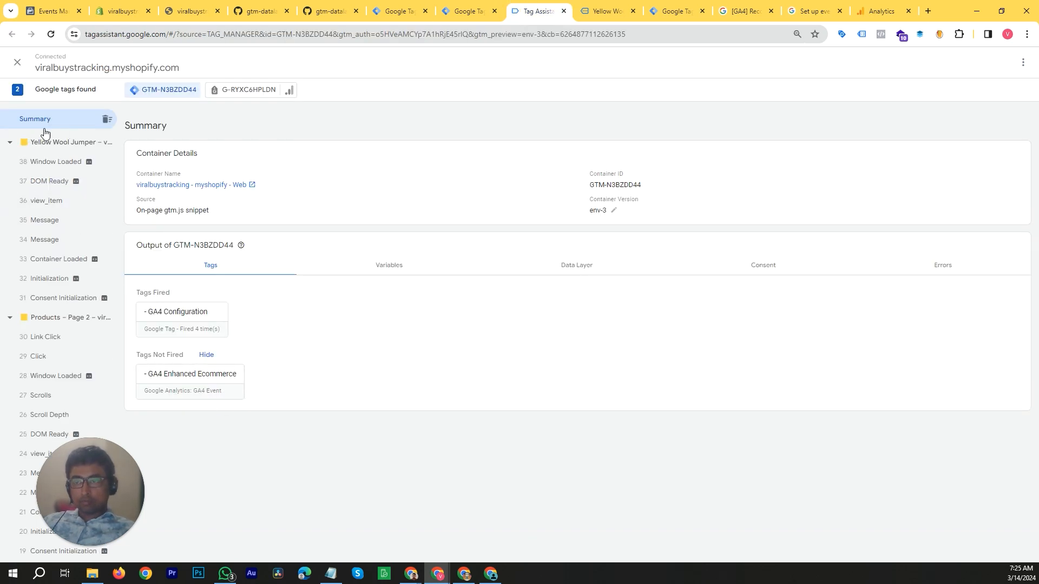
{"action": "left_click", "coordinate": [42, 141]}
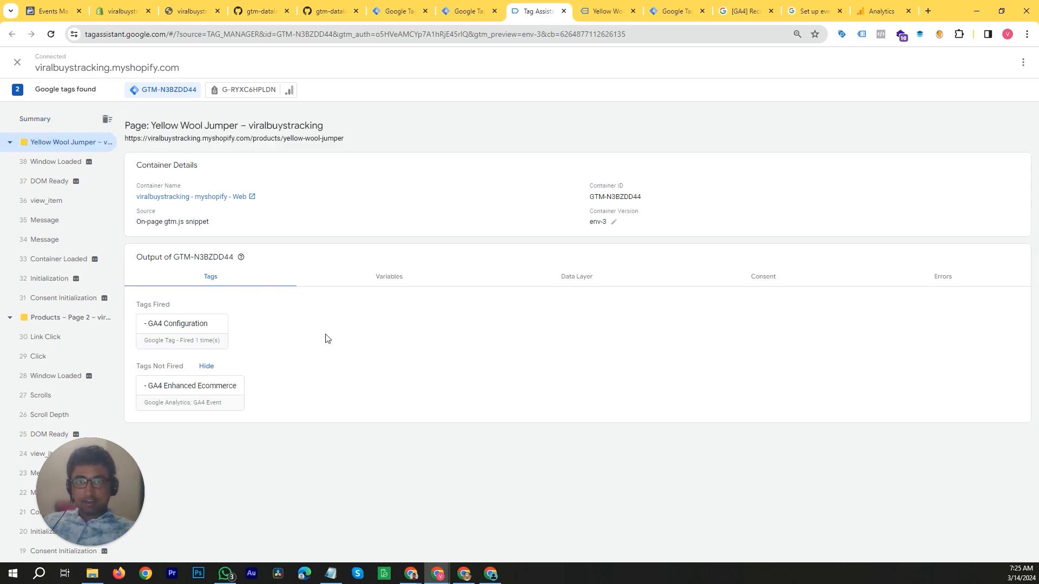
Return to the Yellow Wool Jumper store page, then inspect its Click event's tags, variables and data layer in Tag Assistant.
{"action": "left_click", "coordinate": [468, 11]}
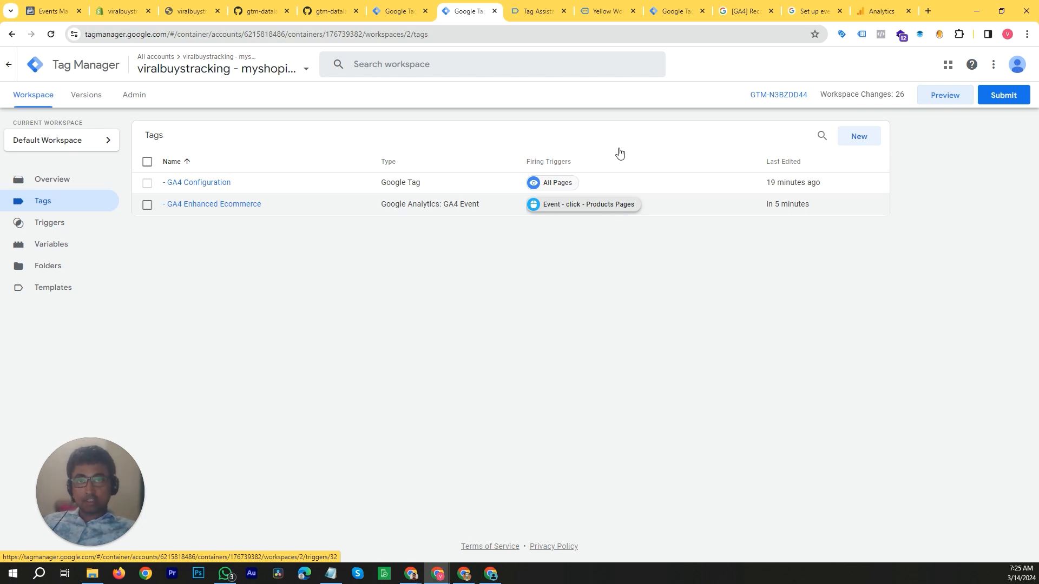
{"action": "left_click", "coordinate": [626, 6]}
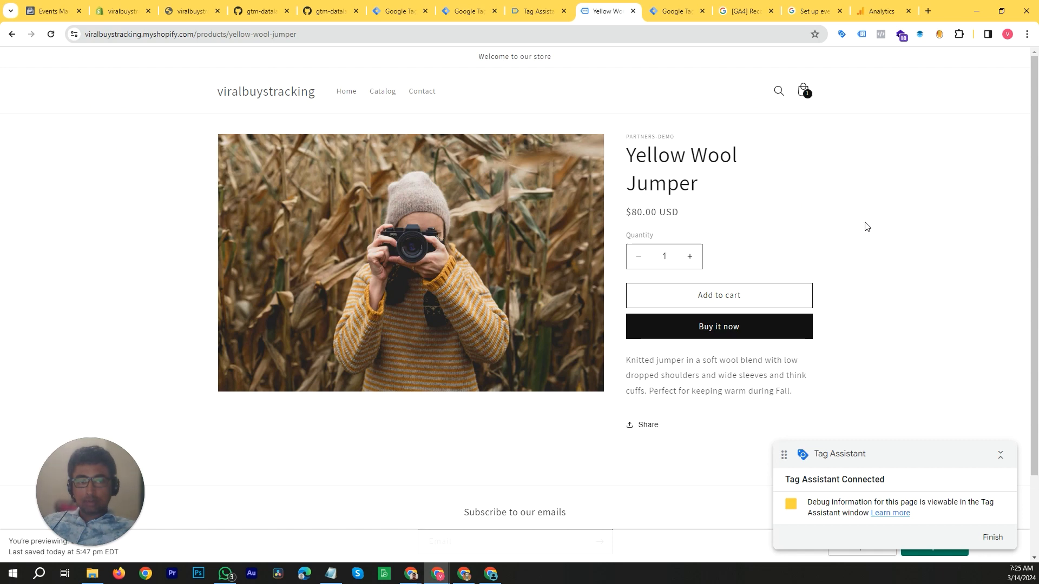
{"action": "left_click", "coordinate": [657, 10]}
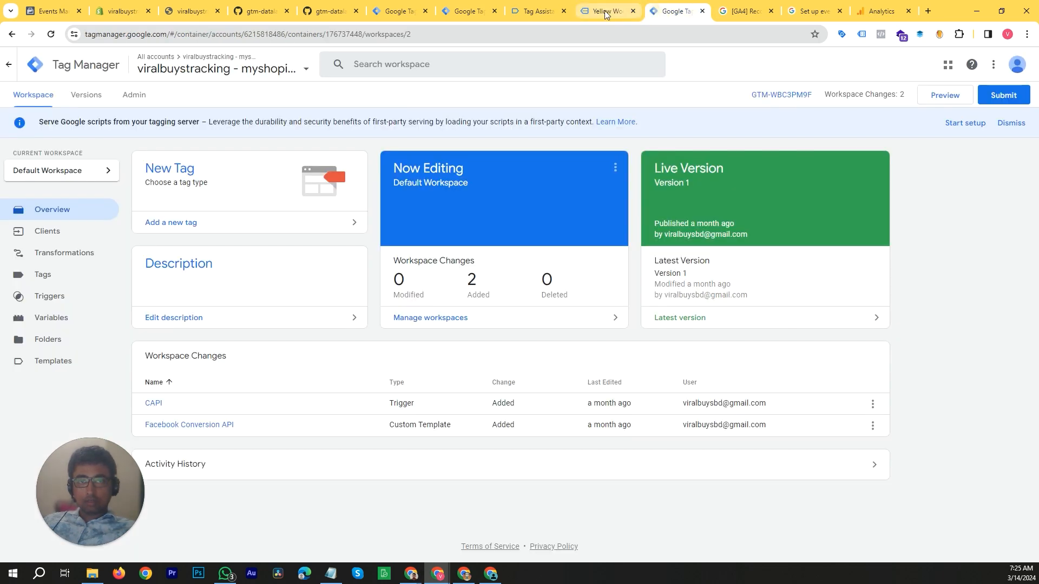
{"action": "left_click", "coordinate": [606, 11]}
{"action": "left_click", "coordinate": [467, 10]}
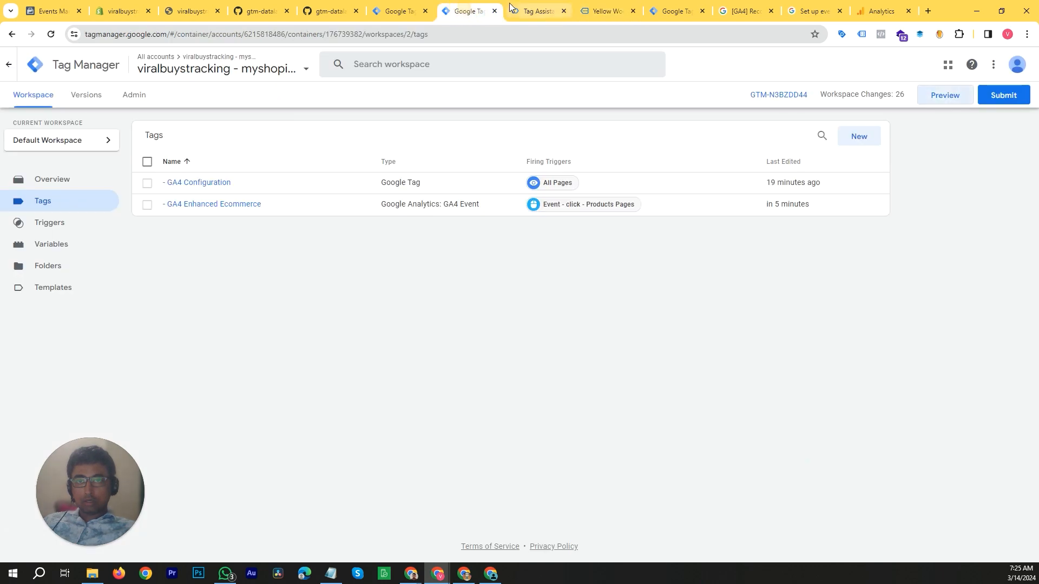
{"action": "left_click", "coordinate": [511, 8]}
{"action": "left_click", "coordinate": [35, 168]}
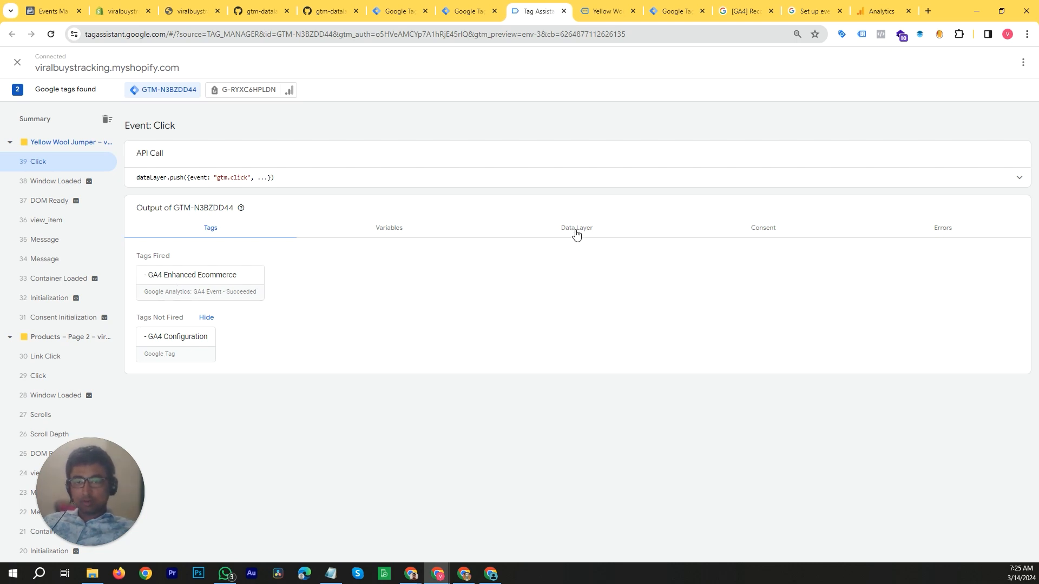
{"action": "left_click", "coordinate": [396, 239]}
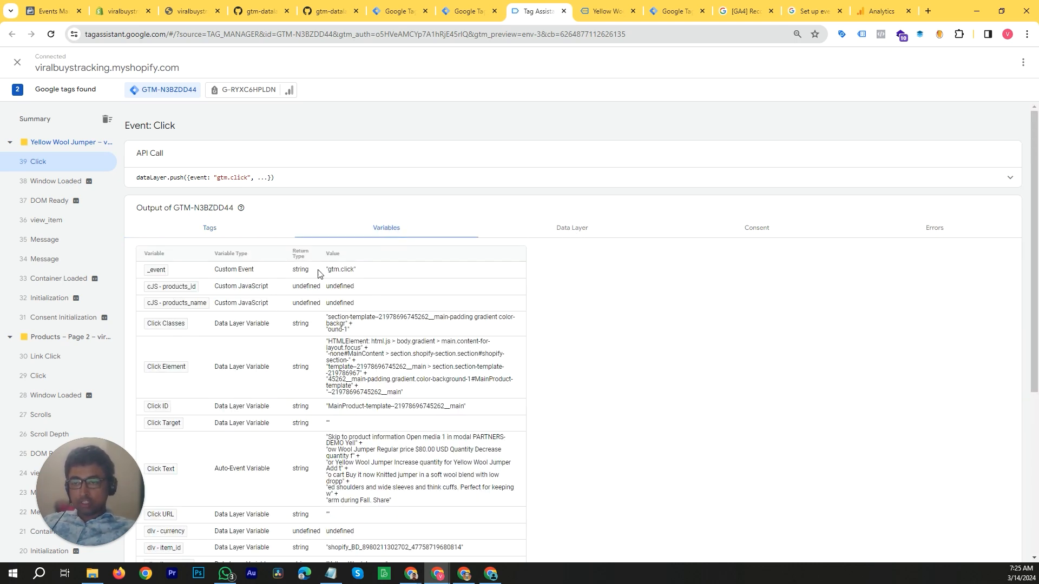
{"action": "left_click", "coordinate": [584, 229]}
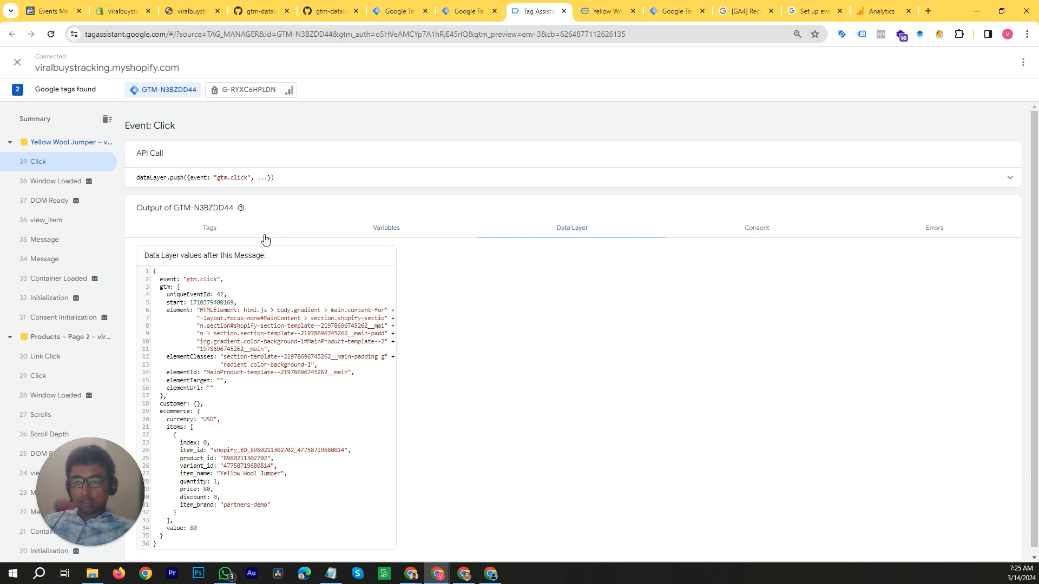
{"action": "left_click", "coordinate": [386, 230]}
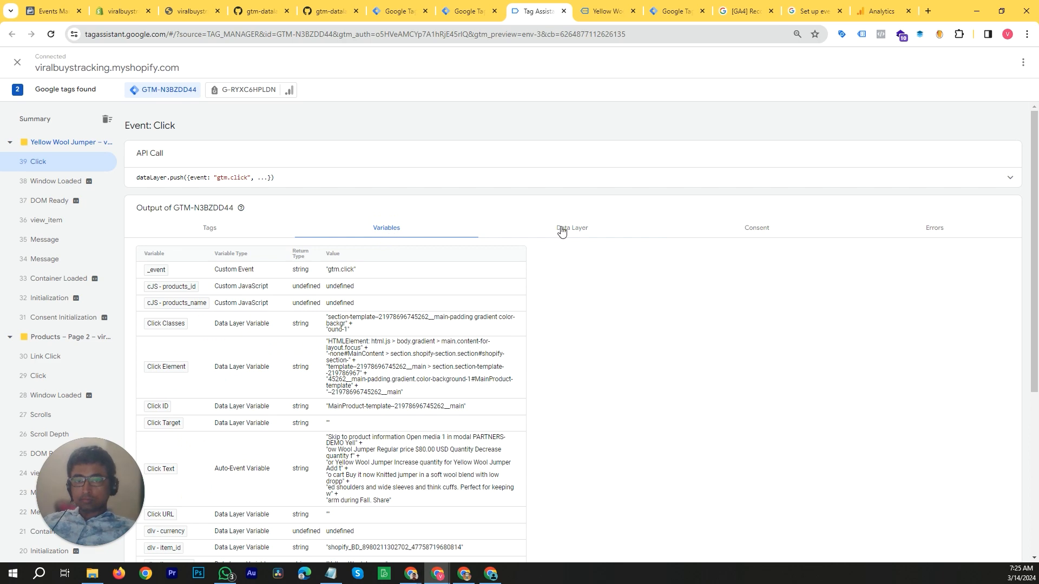
Set the Yellow Wool Jumper quantity to 3 on the store page and add it to the cart.
{"action": "left_click", "coordinate": [667, 10]}
{"action": "left_click", "coordinate": [622, 11]}
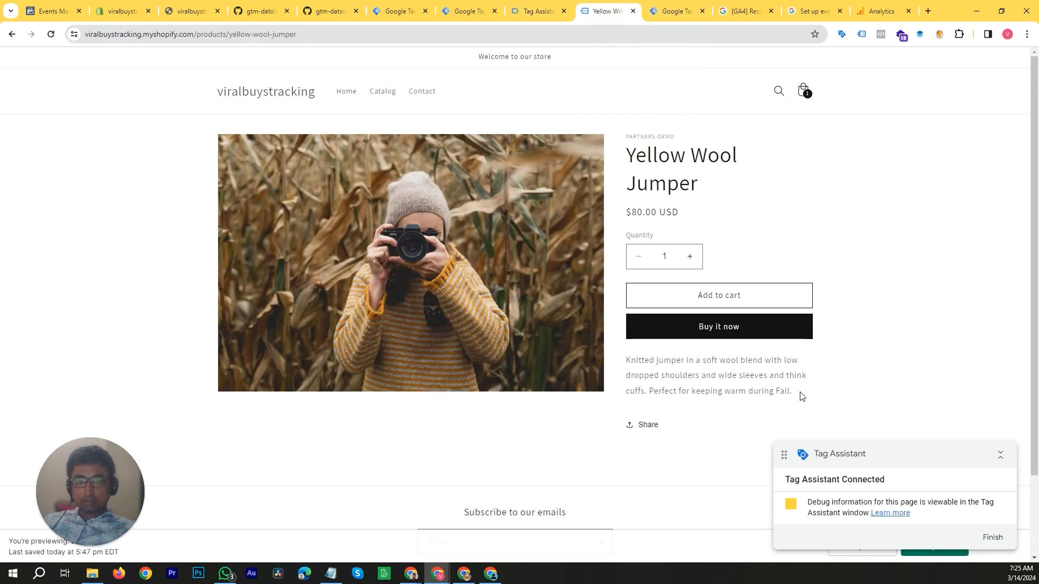
{"action": "left_click", "coordinate": [690, 258]}
{"action": "scroll", "coordinate": [697, 289], "scroll_direction": "down", "scroll_amount": 2}
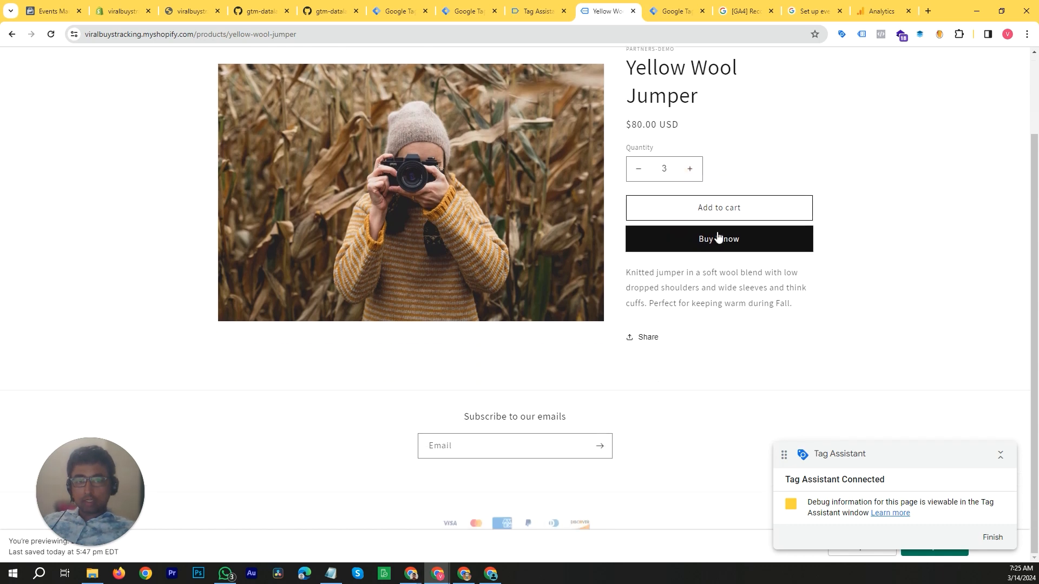
{"action": "left_click", "coordinate": [725, 207]}
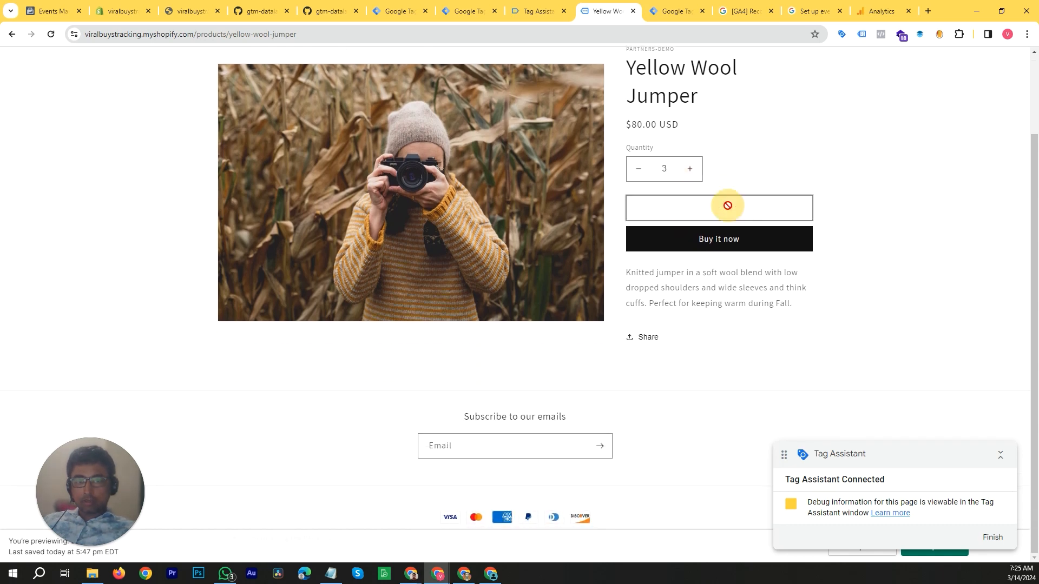
Activate the email subscription field on the product page, then open the shopping cart.
{"action": "left_click", "coordinate": [467, 444]}
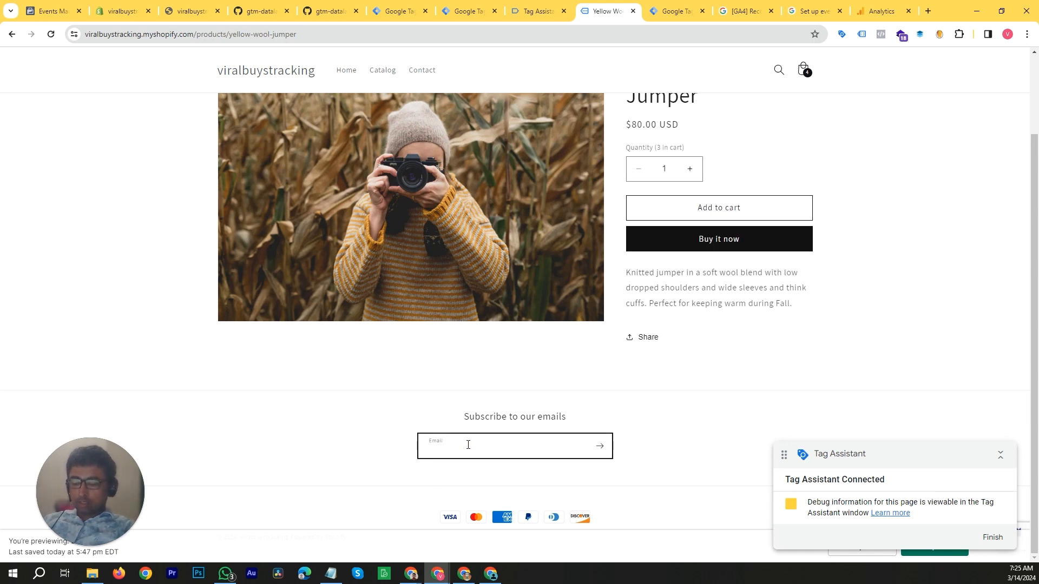
{"action": "scroll", "coordinate": [868, 356], "scroll_direction": "up", "scroll_amount": 2}
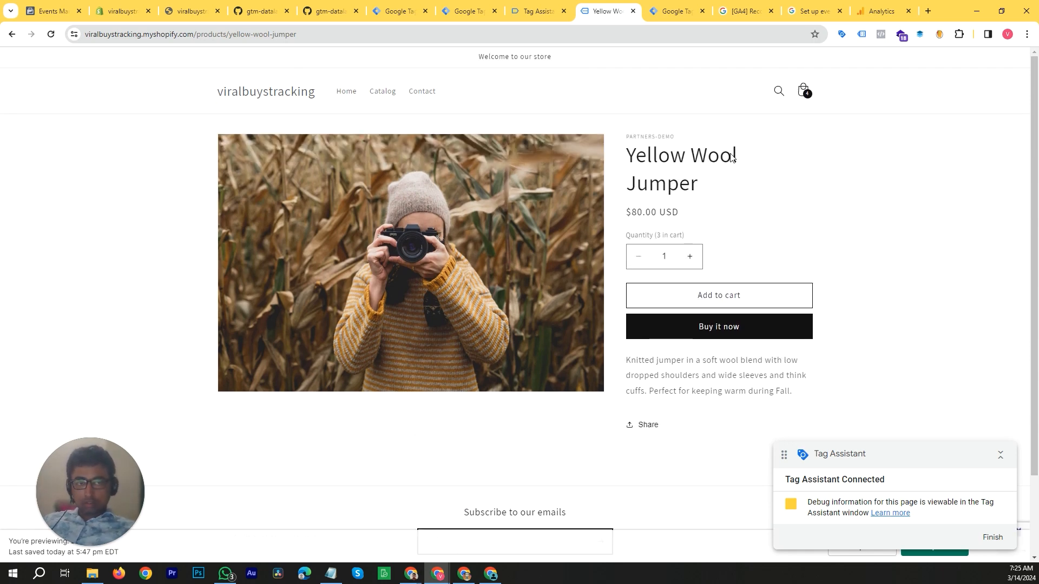
{"action": "left_click", "coordinate": [793, 91]}
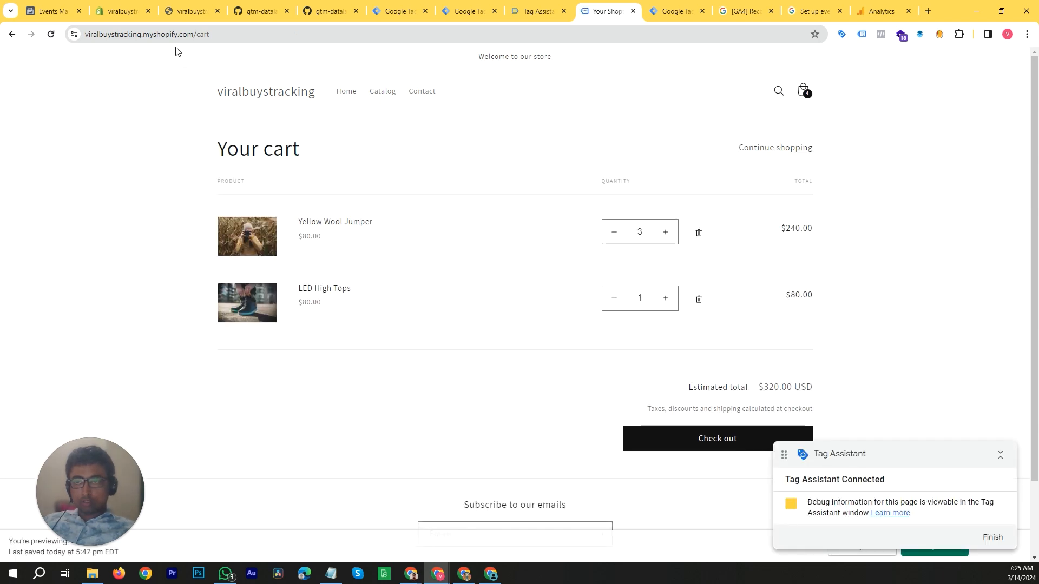
Return to the Yellow Wool Jumper page, set the quantity to 2 and add it to the cart.
{"action": "left_click", "coordinate": [12, 34]}
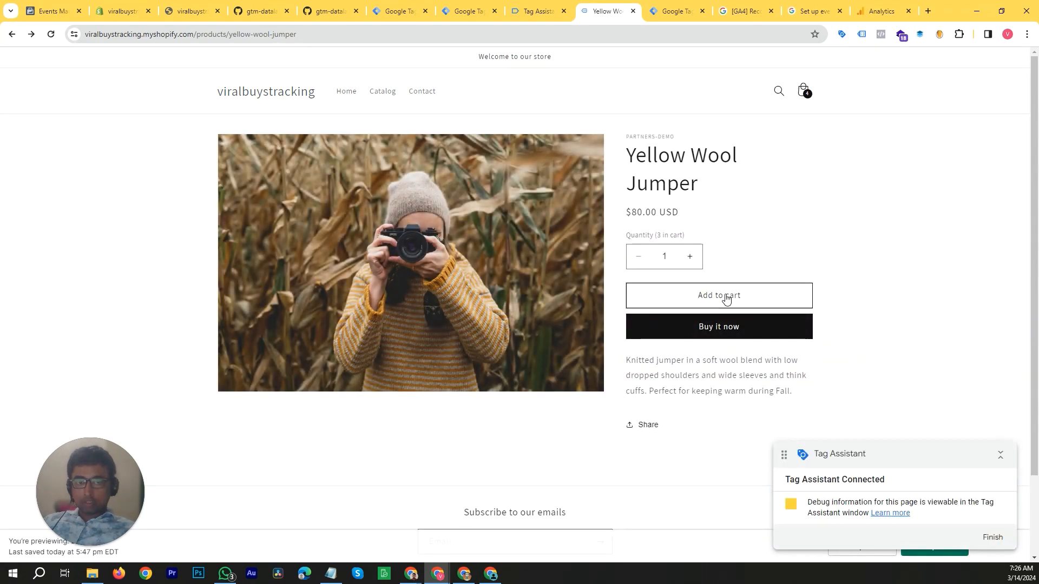
{"action": "left_click", "coordinate": [694, 258]}
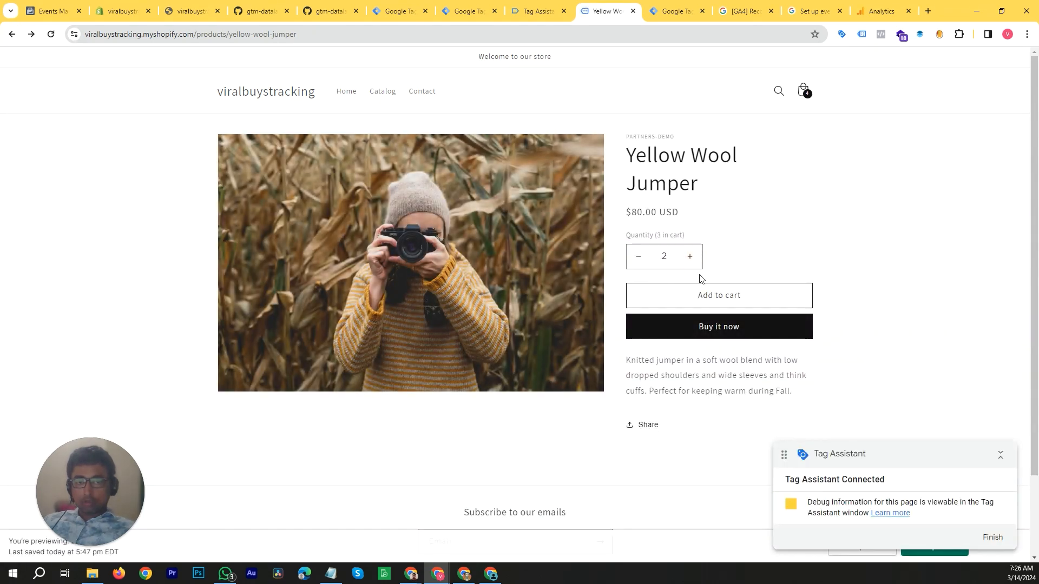
{"action": "left_click", "coordinate": [716, 296]}
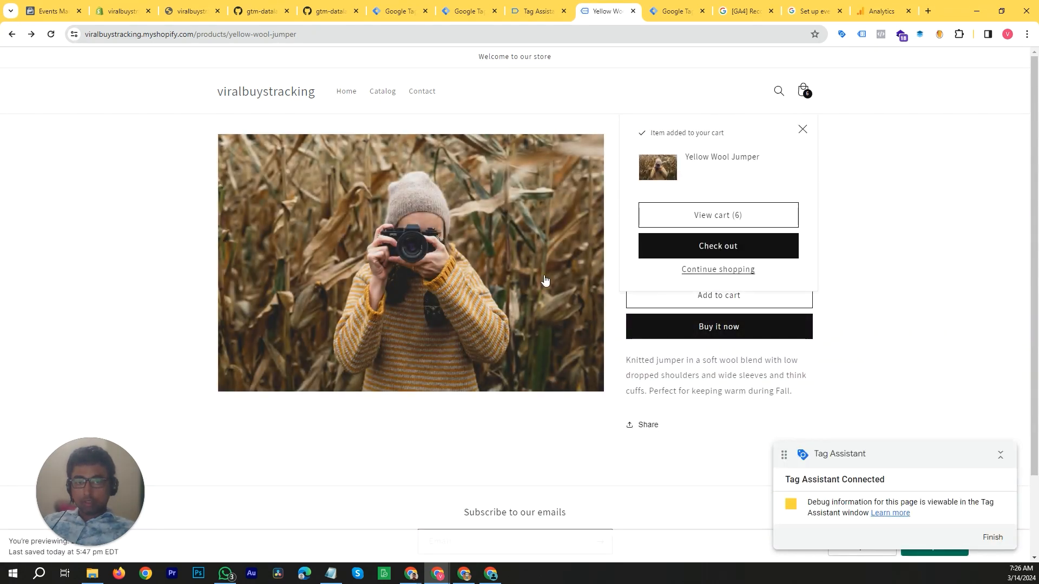
Activate the email subscription field again and open the store's search box to generate more clicks.
{"action": "scroll", "coordinate": [475, 479], "scroll_direction": "down", "scroll_amount": 1}
{"action": "left_click", "coordinate": [471, 447]}
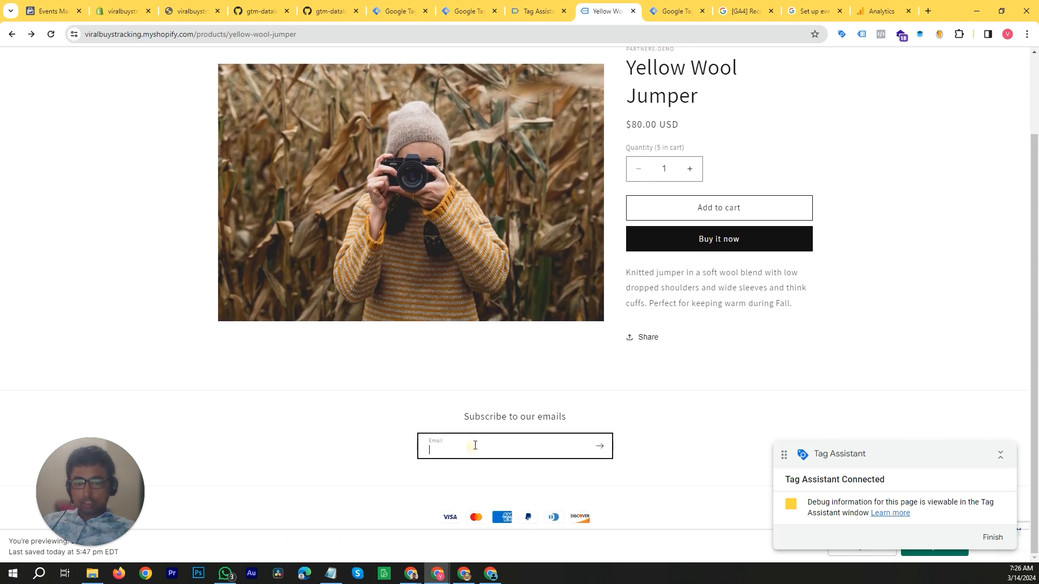
{"action": "scroll", "coordinate": [515, 470], "scroll_direction": "up", "scroll_amount": 1}
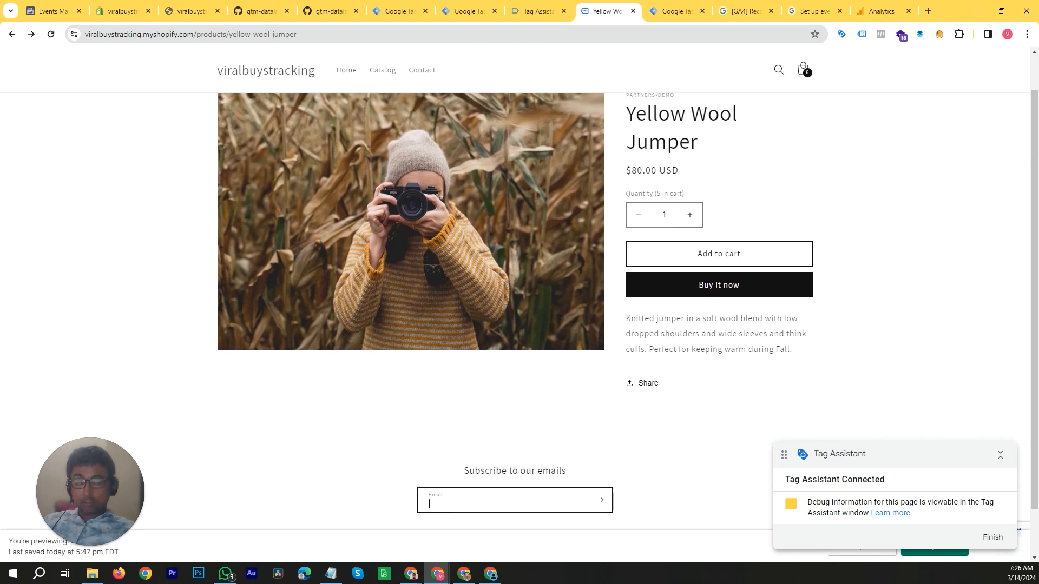
{"action": "scroll", "coordinate": [617, 404], "scroll_direction": "up", "scroll_amount": 1}
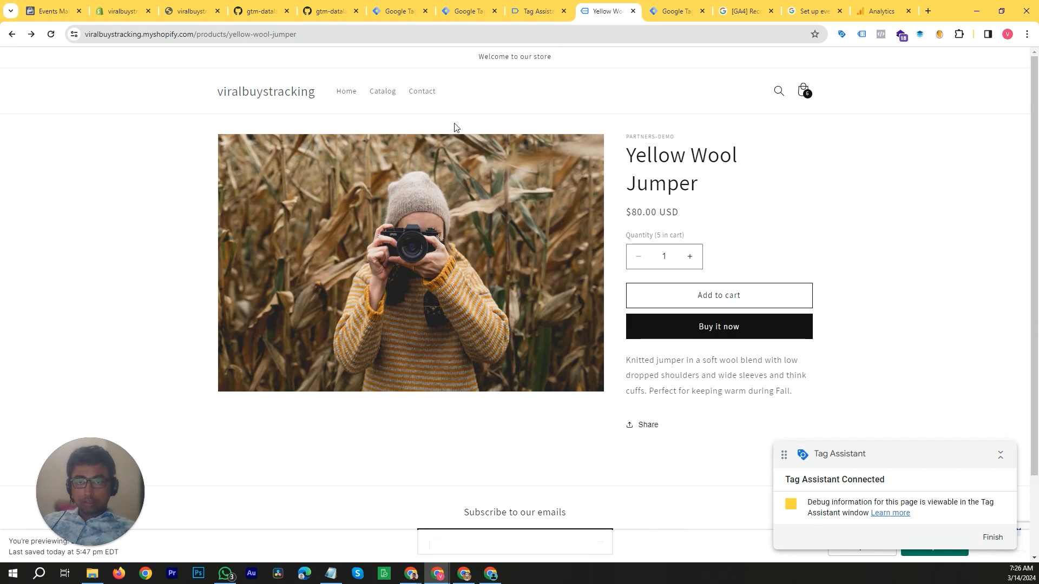
{"action": "left_click", "coordinate": [778, 91]}
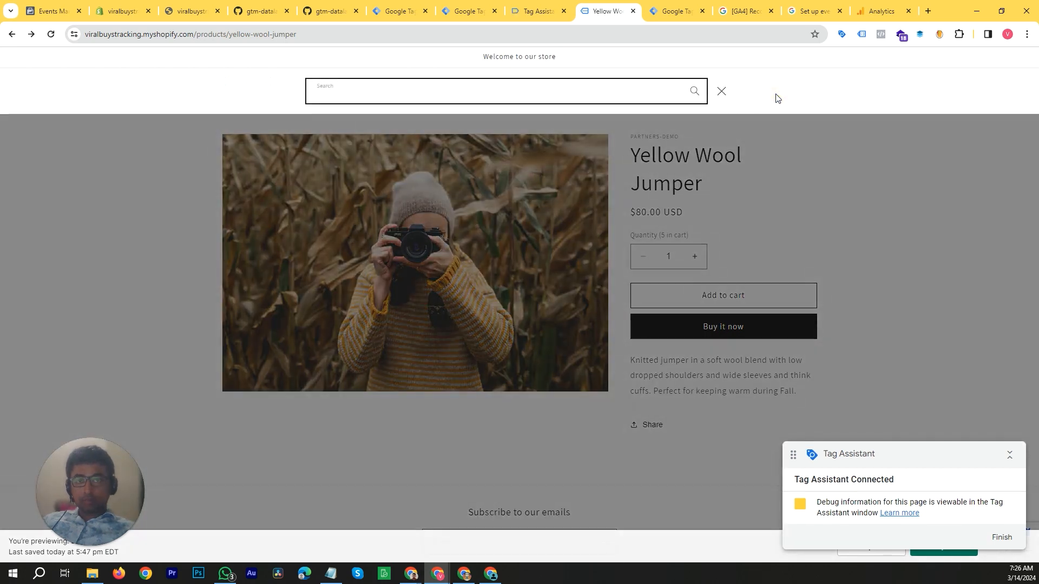
Review the latest Yellow Wool Jumper page events in Tag Assistant, and examine the variables and tags of the quantity-increase Click event.
{"action": "left_click", "coordinate": [471, 11]}
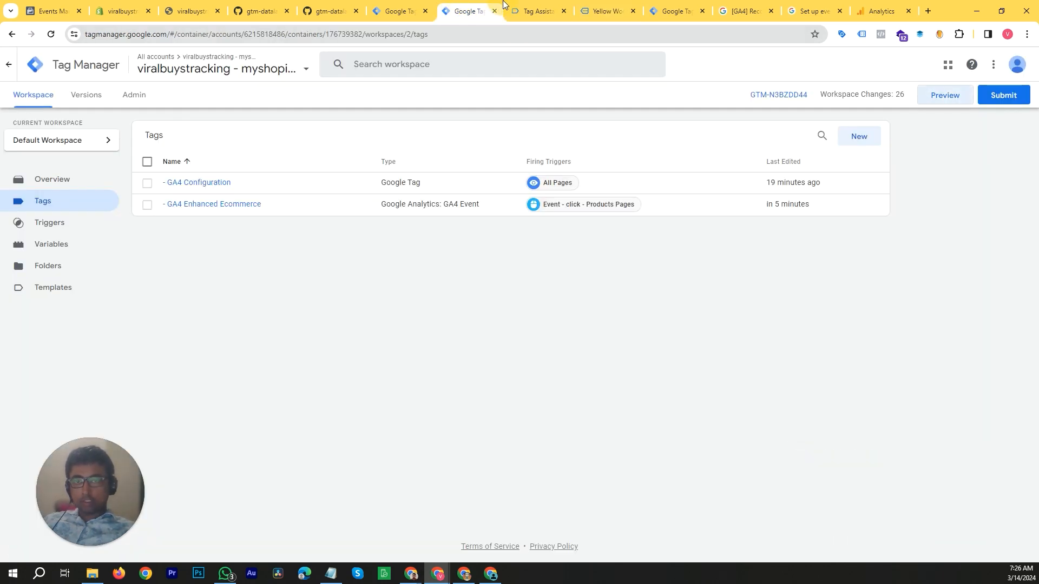
{"action": "left_click", "coordinate": [516, 9]}
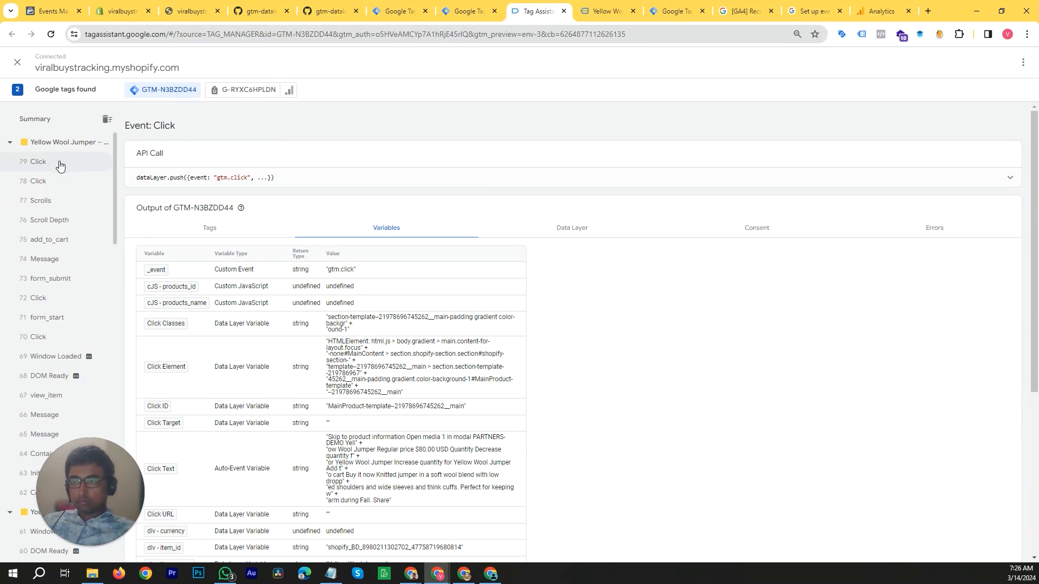
{"action": "left_click", "coordinate": [56, 142]}
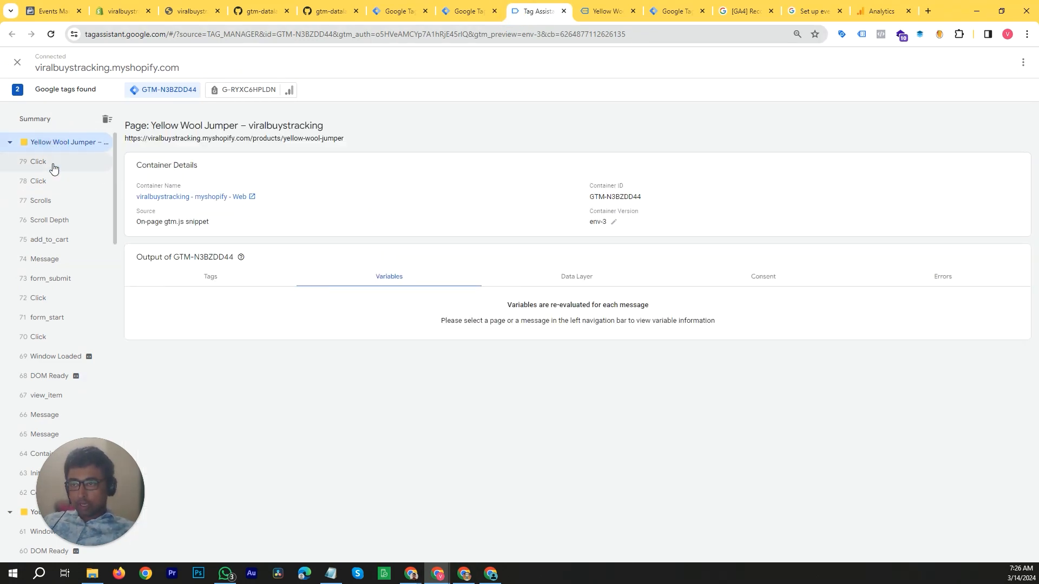
{"action": "left_click", "coordinate": [53, 168]}
{"action": "left_click", "coordinate": [54, 338]}
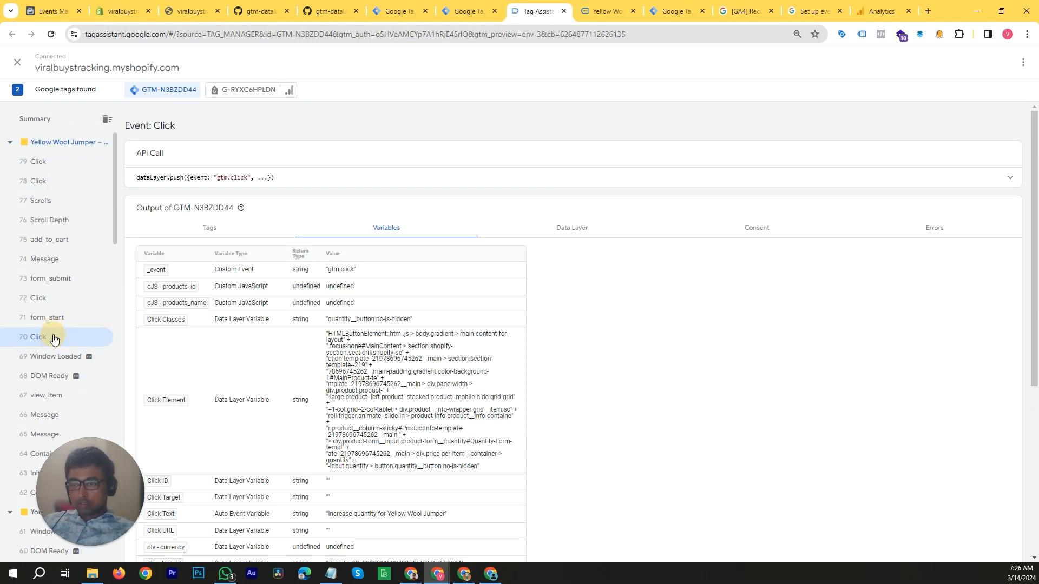
{"action": "scroll", "coordinate": [53, 338], "scroll_direction": "down", "scroll_amount": 3}
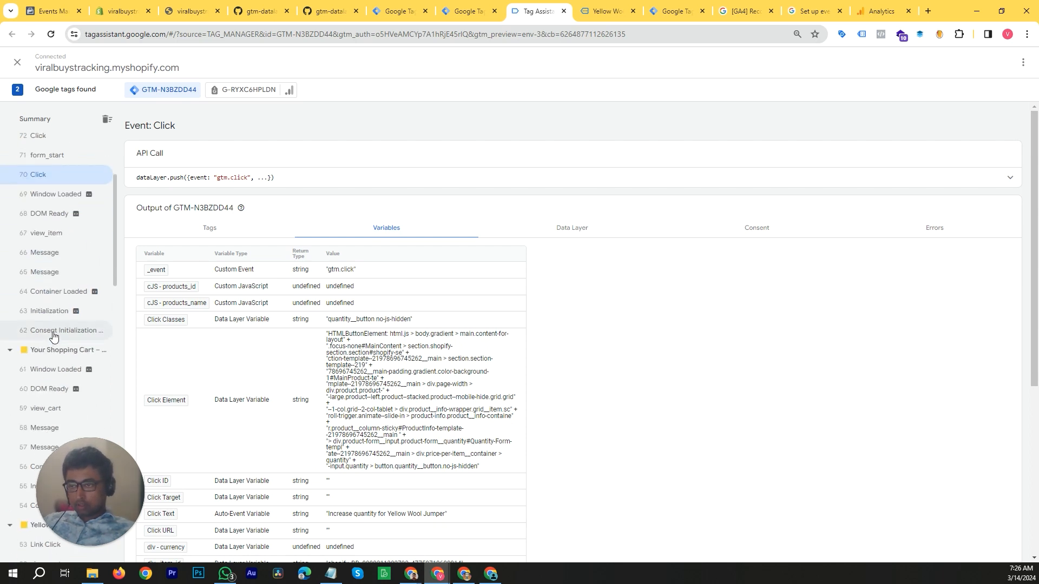
{"action": "scroll", "coordinate": [53, 337], "scroll_direction": "up", "scroll_amount": 2}
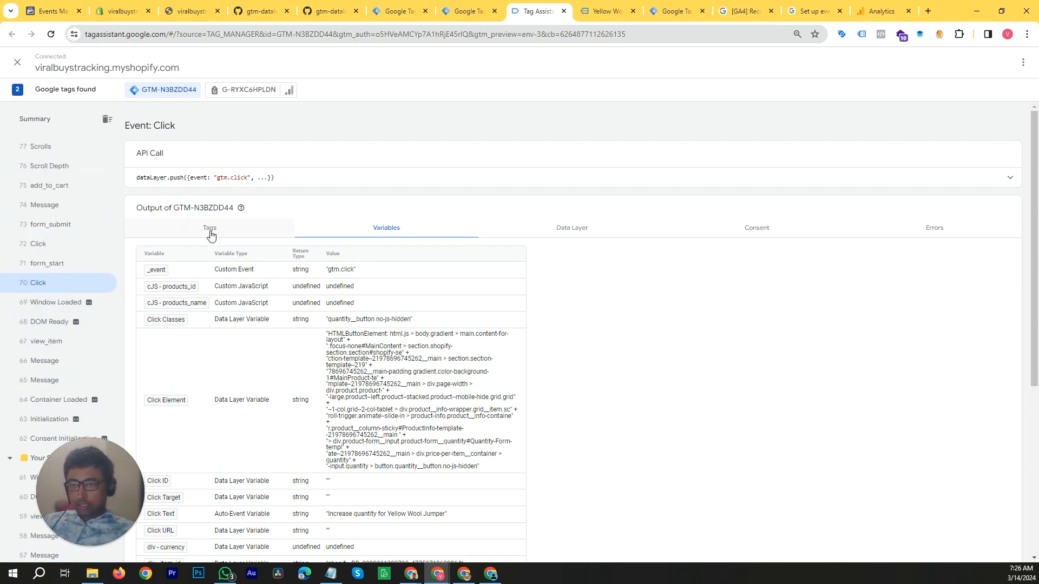
{"action": "left_click", "coordinate": [211, 234]}
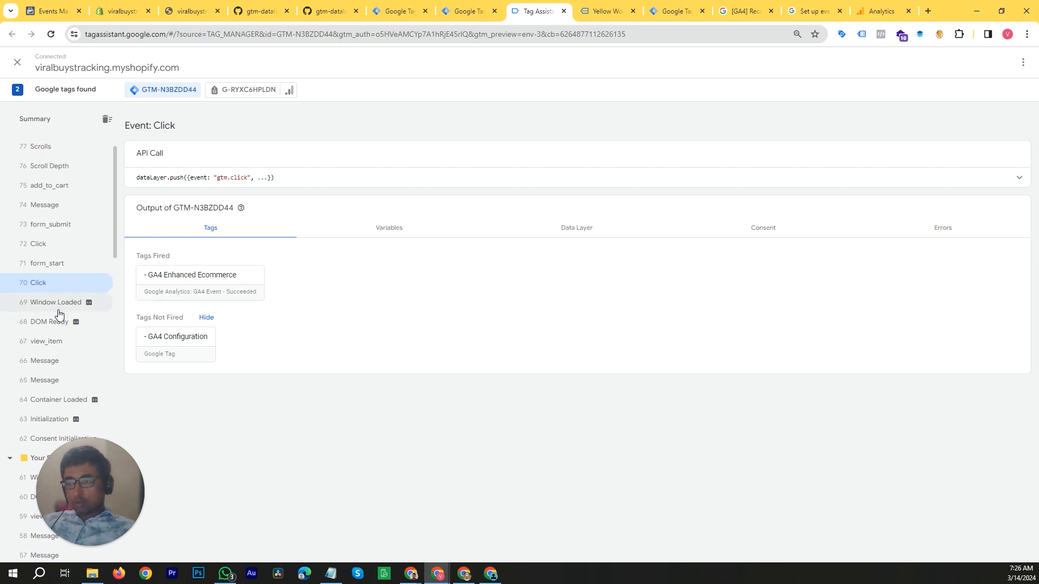
Examine the variables of the quantity-increase Click event in Tag Assistant, particularly its Click Text value.
{"action": "left_click", "coordinate": [390, 230]}
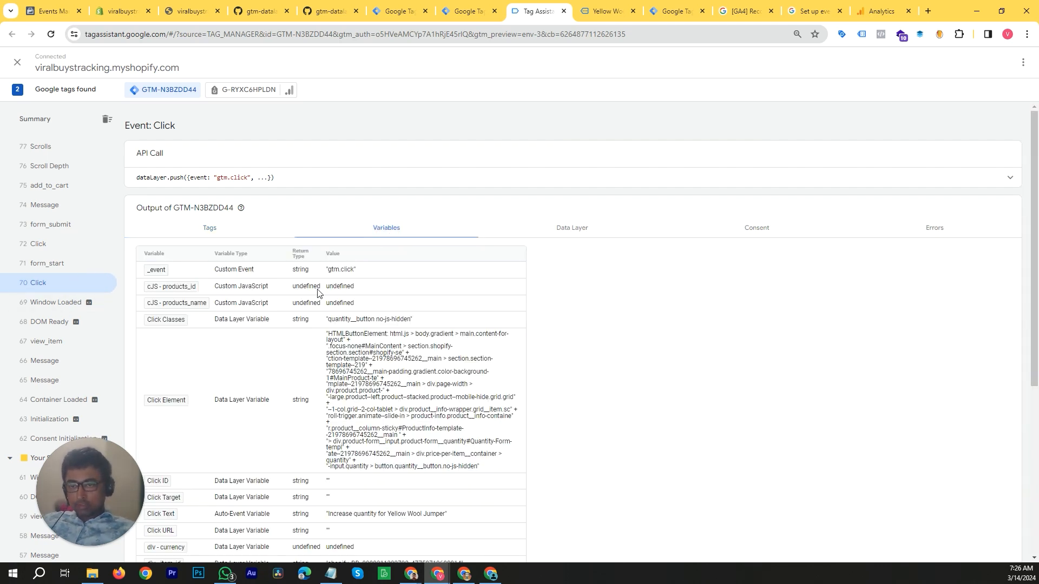
{"action": "scroll", "coordinate": [317, 292], "scroll_direction": "down", "scroll_amount": 2}
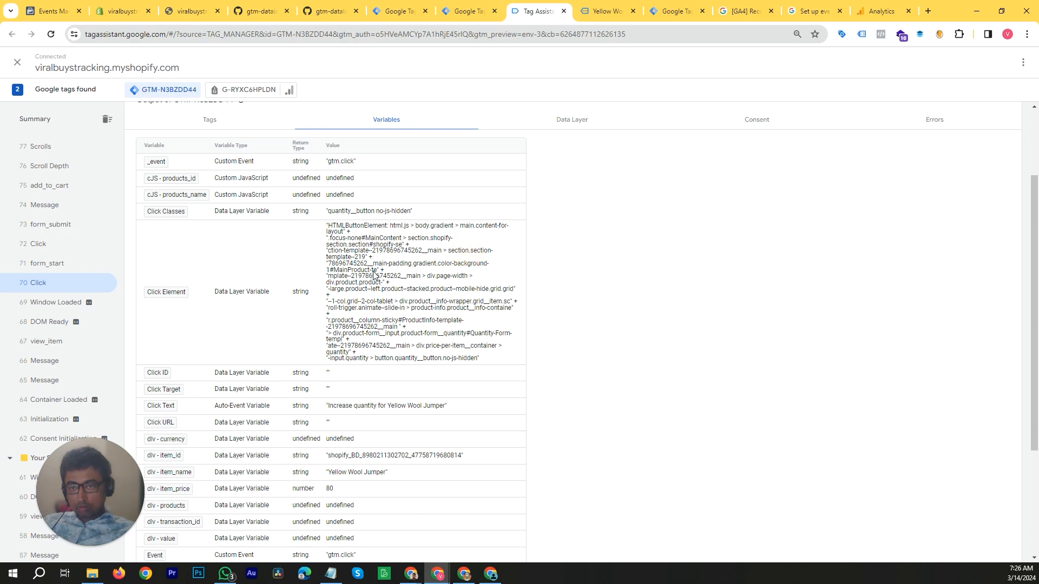
{"action": "scroll", "coordinate": [292, 295], "scroll_direction": "down", "scroll_amount": 3}
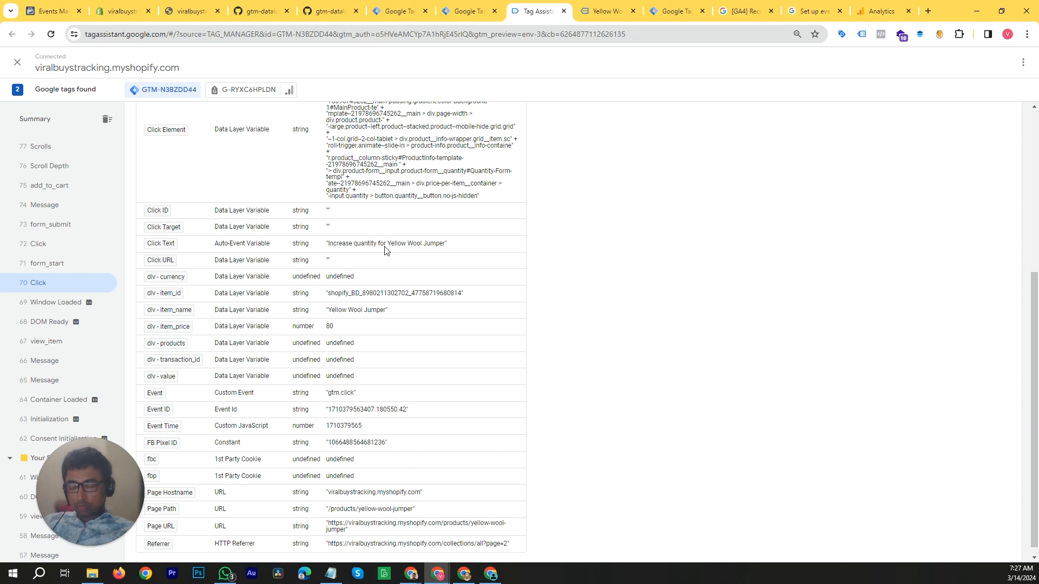
{"action": "triple_click", "coordinate": [343, 242]}
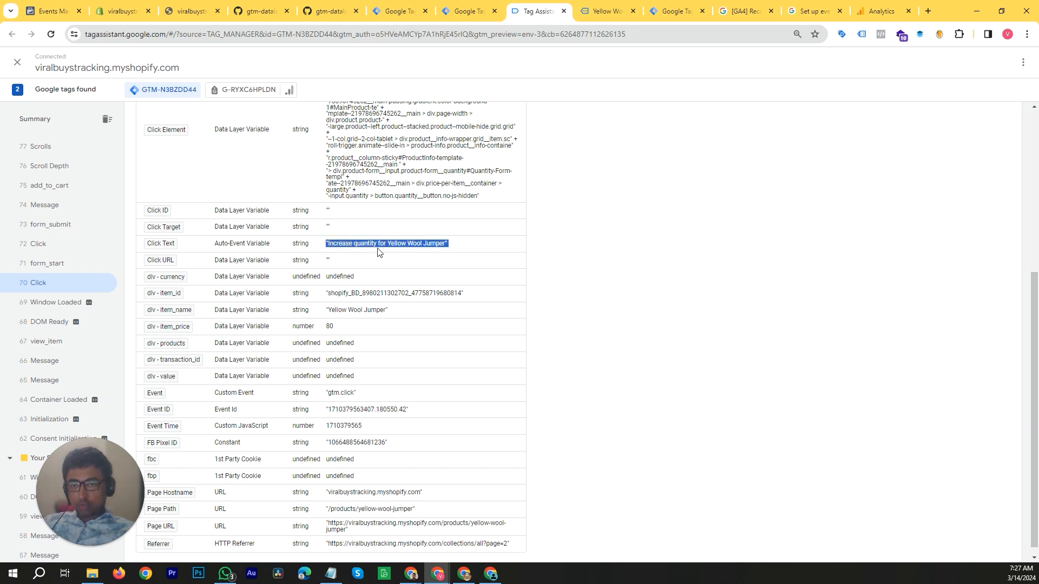
{"action": "left_click", "coordinate": [381, 238]}
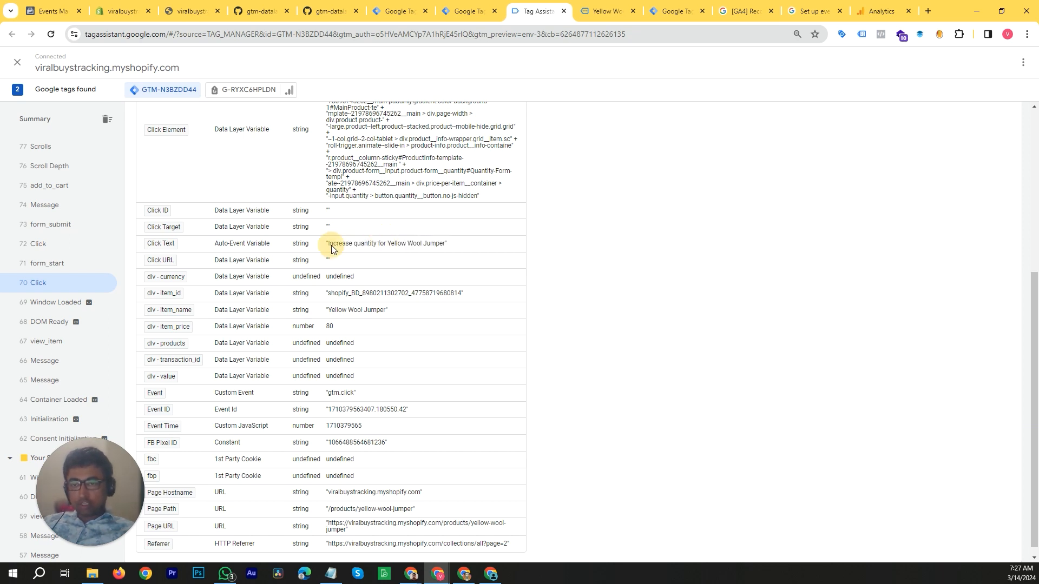
Check the Yellow Wool Jumper page in the store, then recheck the fired tags and variables of the quantity-increase Click event in Tag Assistant.
{"action": "left_click", "coordinate": [621, 7]}
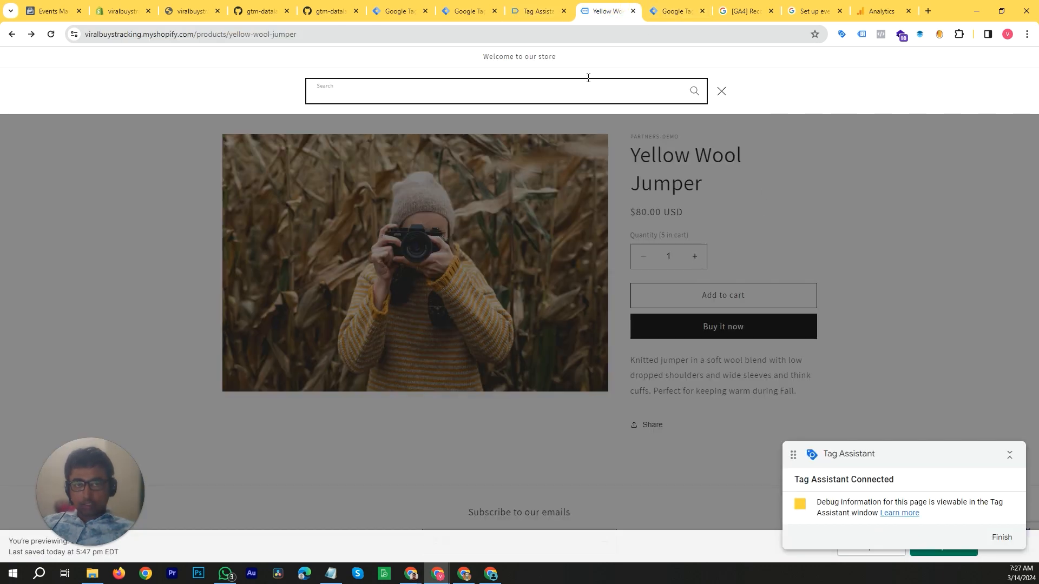
{"action": "left_click", "coordinate": [460, 6]}
{"action": "left_click", "coordinate": [514, 6]}
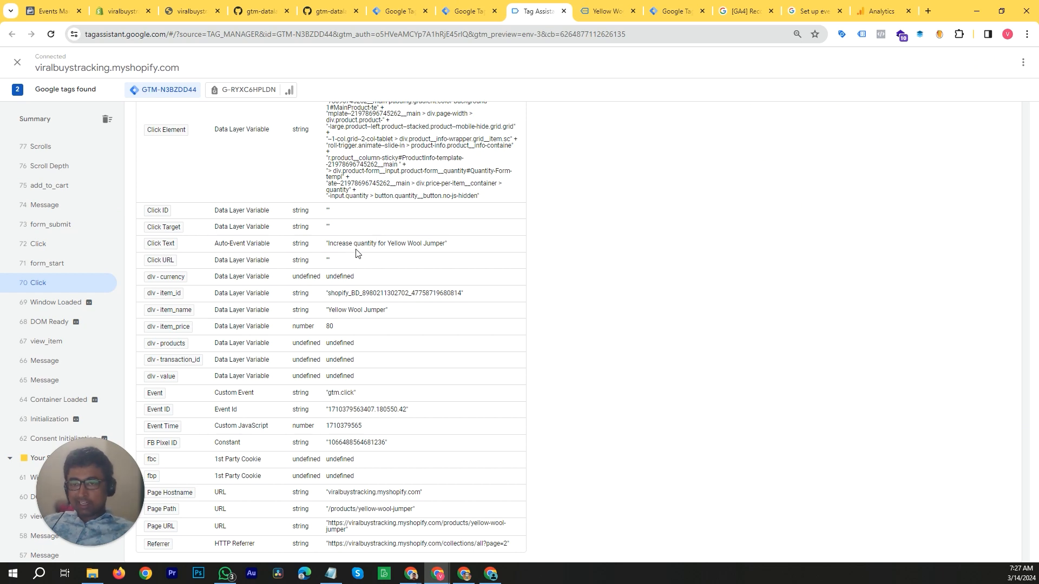
{"action": "scroll", "coordinate": [356, 253], "scroll_direction": "up", "scroll_amount": 5}
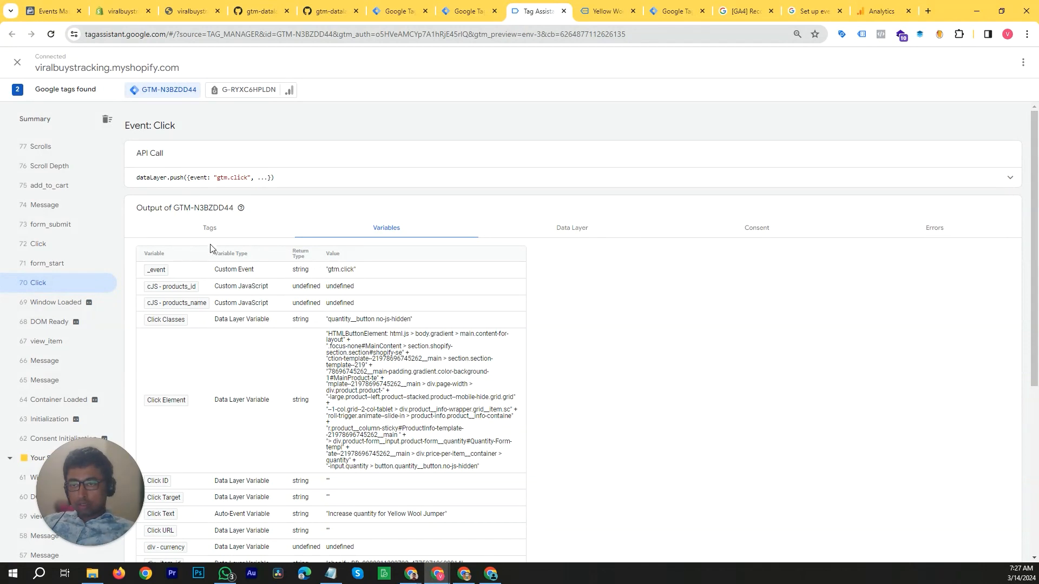
{"action": "left_click", "coordinate": [212, 232]}
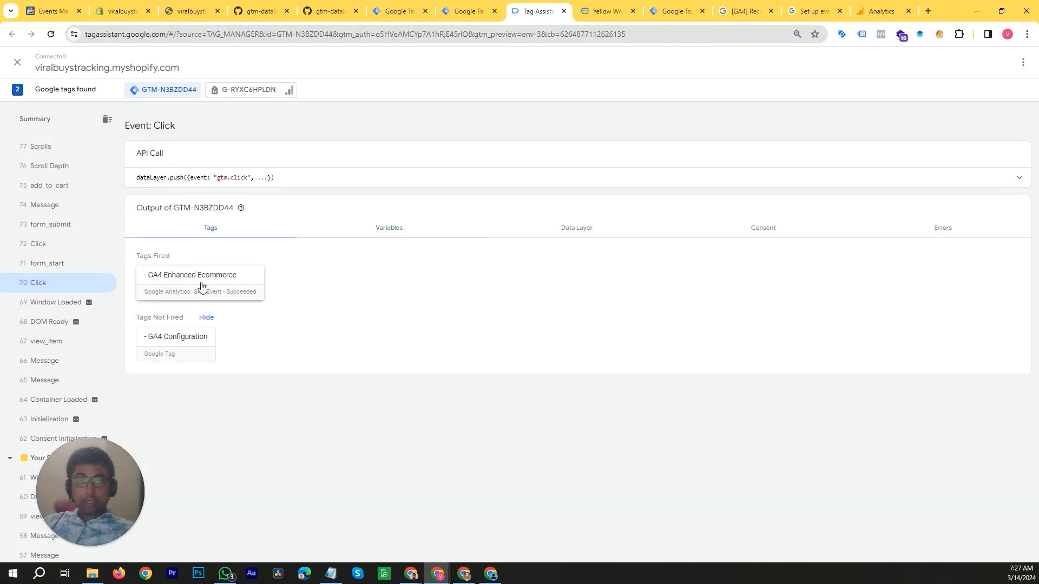
{"action": "left_click", "coordinate": [392, 224]}
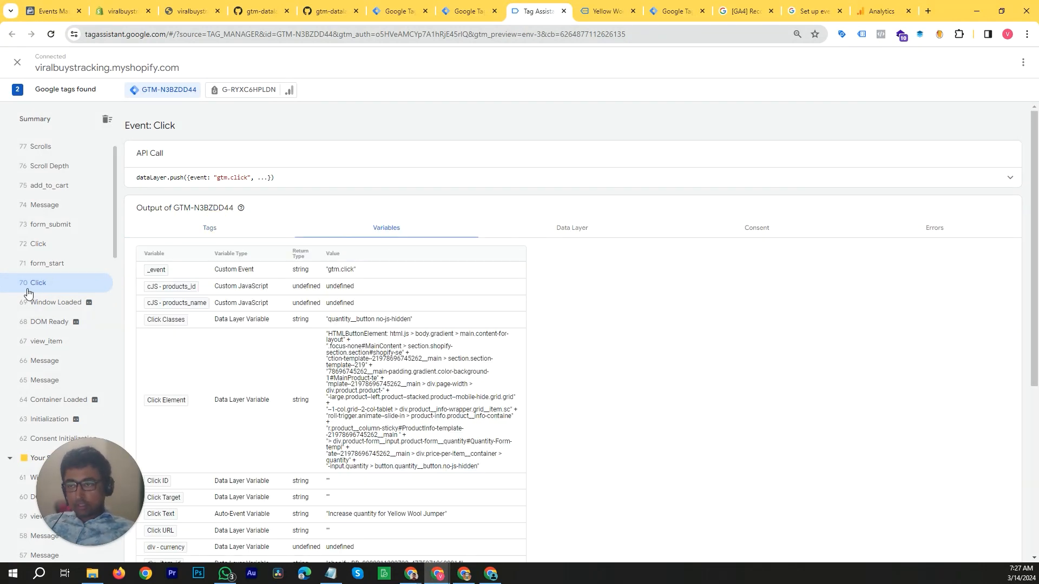
Examine the variables of the add-to-cart Click event and of the newsletter-field Click event.
{"action": "left_click", "coordinate": [34, 244]}
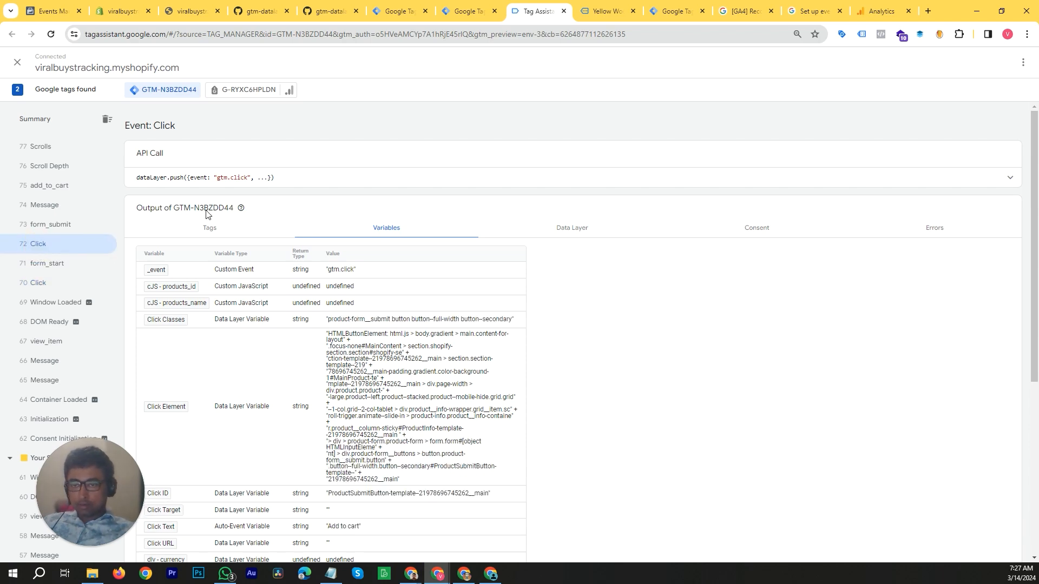
{"action": "scroll", "coordinate": [395, 264], "scroll_direction": "down", "scroll_amount": 4}
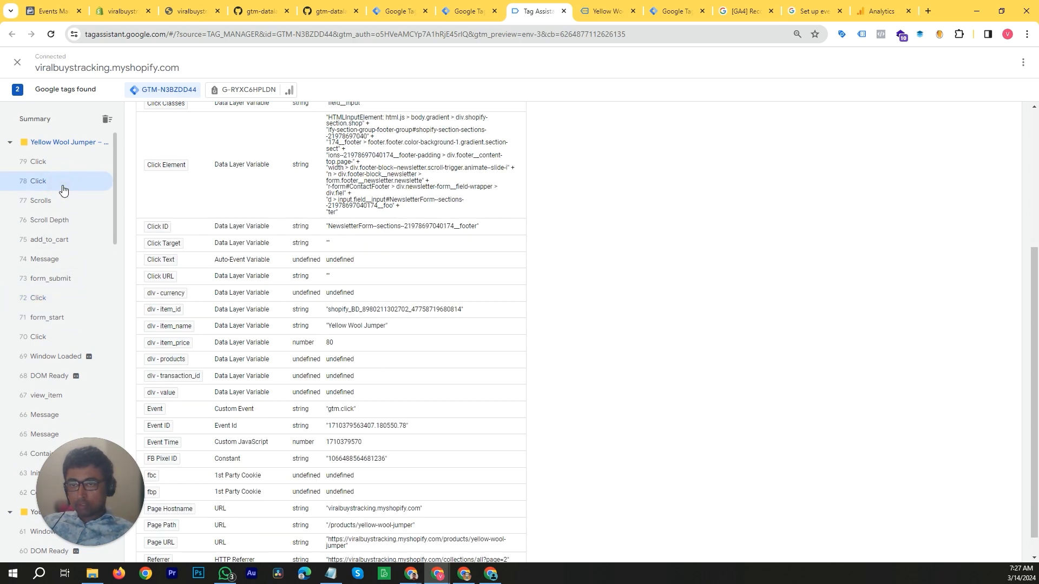
{"action": "left_click", "coordinate": [63, 190]}
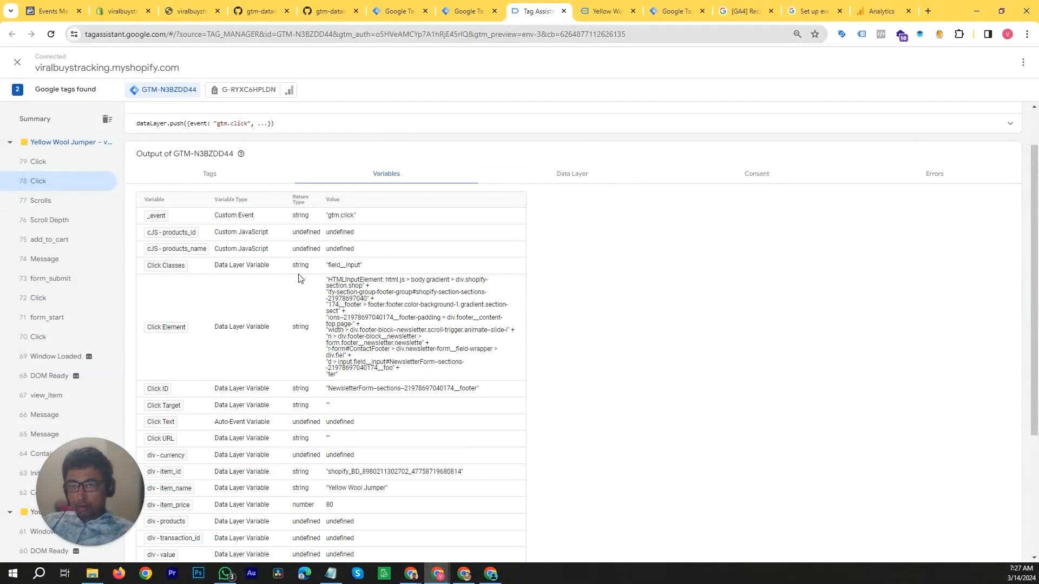
{"action": "scroll", "coordinate": [343, 229], "scroll_direction": "down", "scroll_amount": 3}
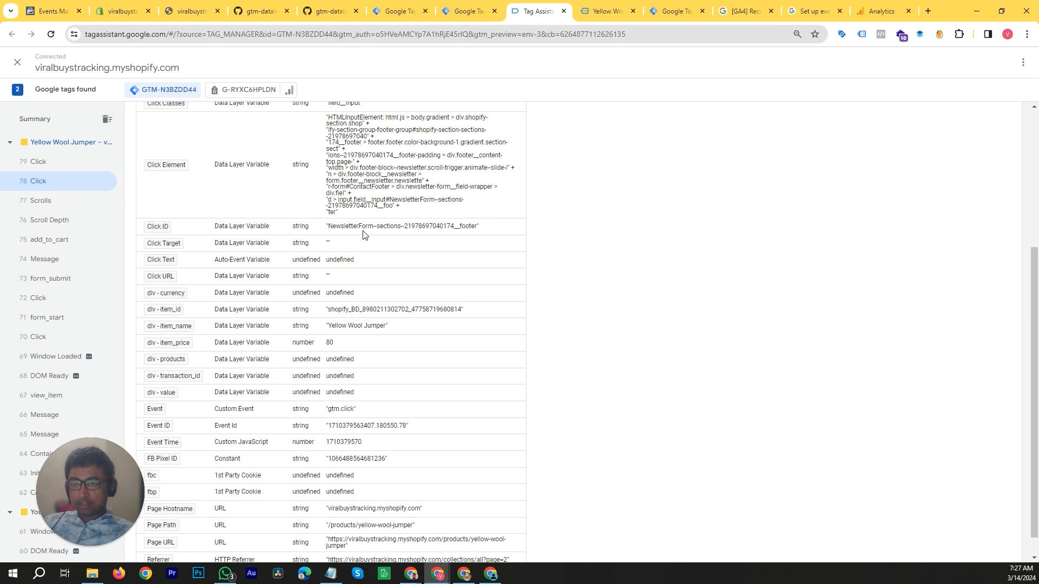
Switch to the Yellow Wool Jumper page in the store, close its search box and bring the email subscription field into view.
{"action": "left_click", "coordinate": [605, 11]}
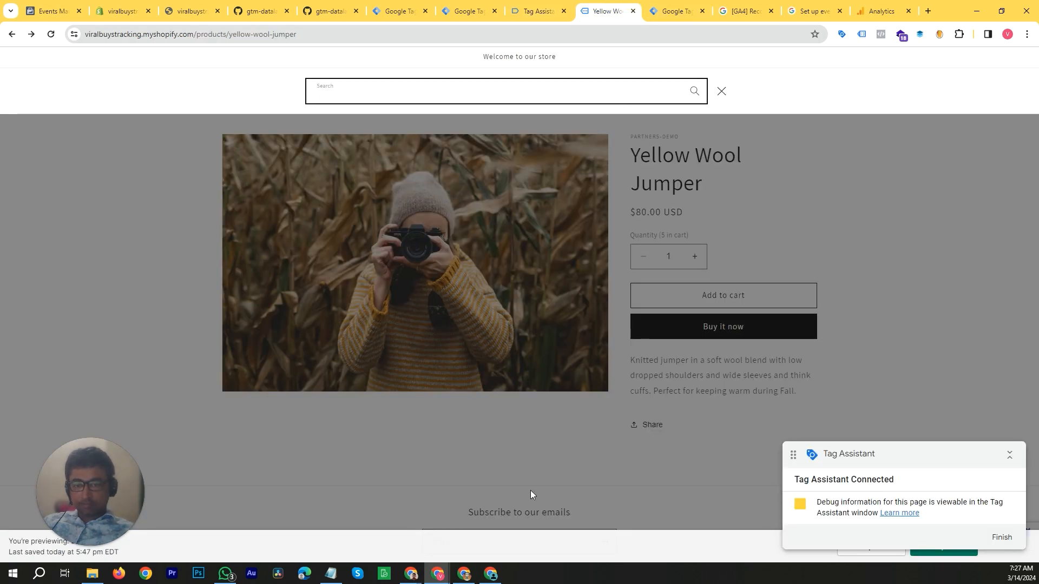
{"action": "left_click", "coordinate": [720, 91]}
{"action": "scroll", "coordinate": [572, 315], "scroll_direction": "down", "scroll_amount": 2}
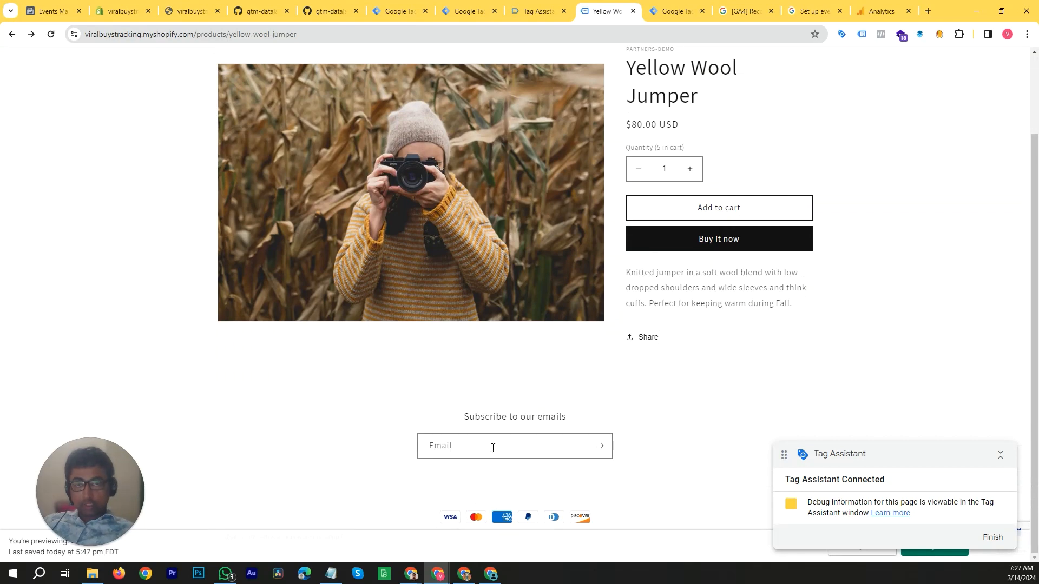
Return to Tag Assistant and examine the variables of the search-icon Click event on the Yellow Wool Jumper page.
{"action": "left_click", "coordinate": [469, 11]}
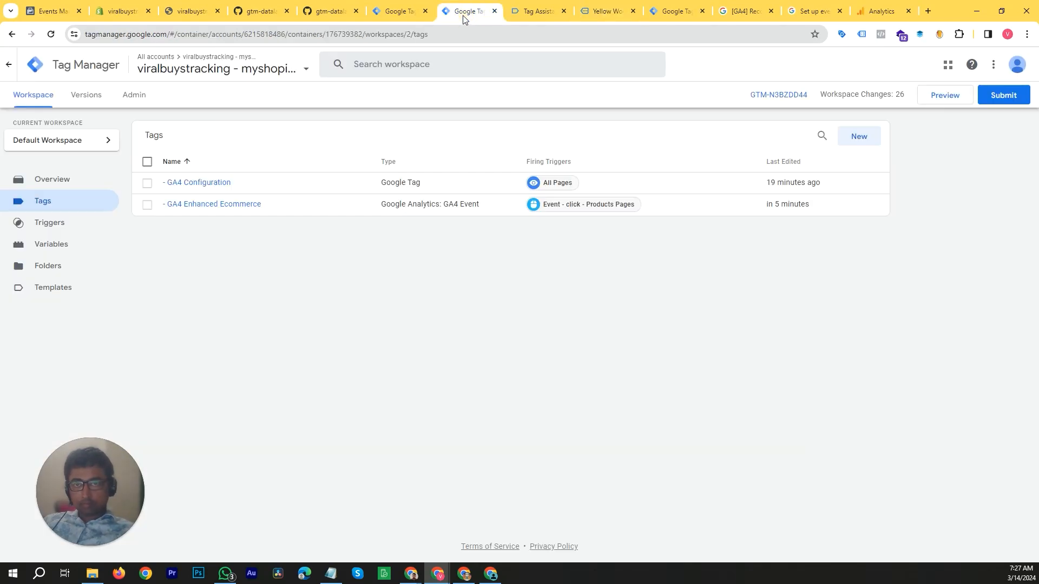
{"action": "left_click", "coordinate": [511, 4]}
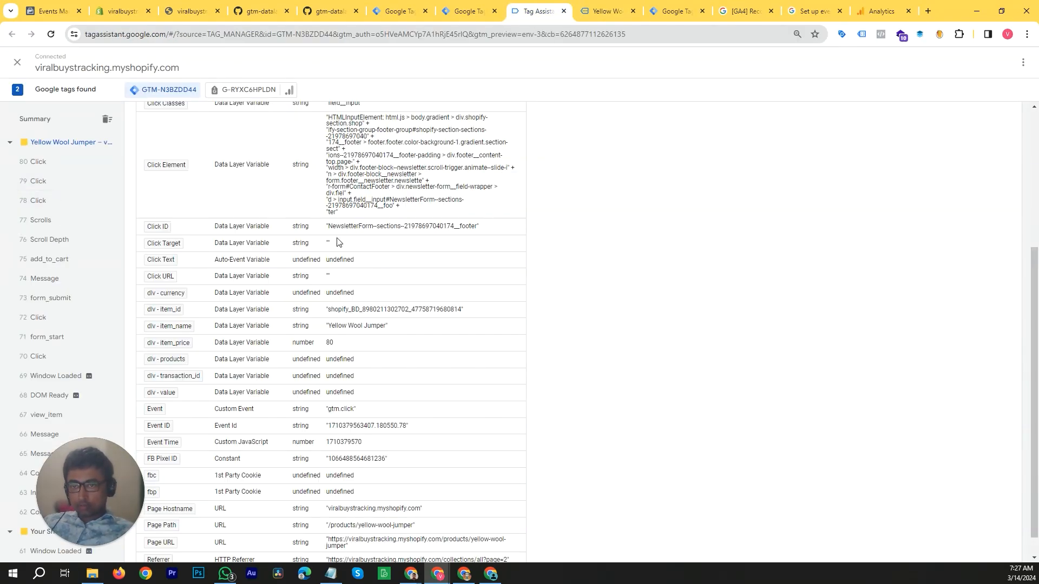
{"action": "scroll", "coordinate": [355, 271], "scroll_direction": "up", "scroll_amount": 1}
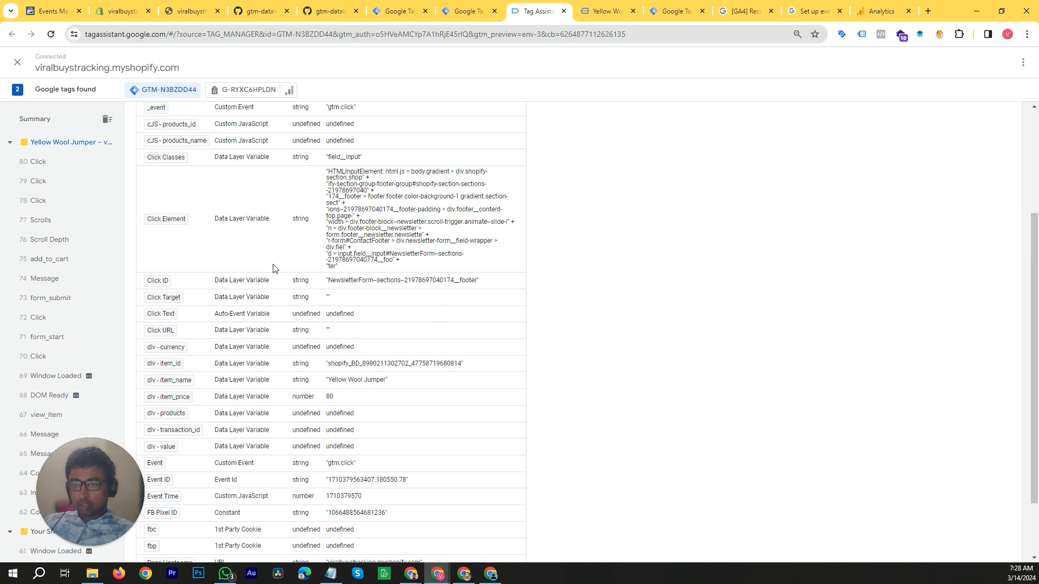
{"action": "left_click", "coordinate": [52, 184]}
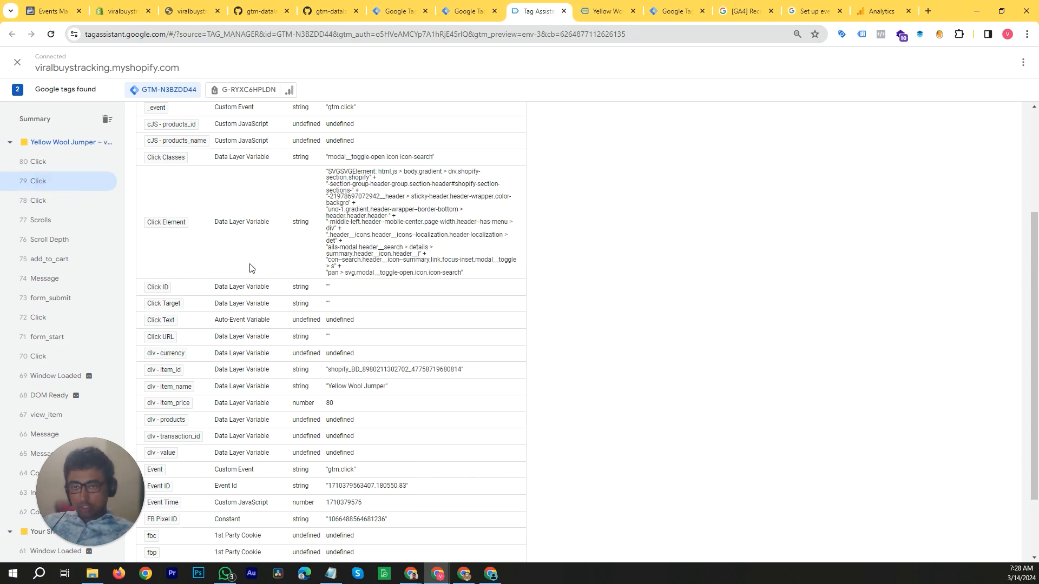
{"action": "scroll", "coordinate": [343, 298], "scroll_direction": "down", "scroll_amount": 1}
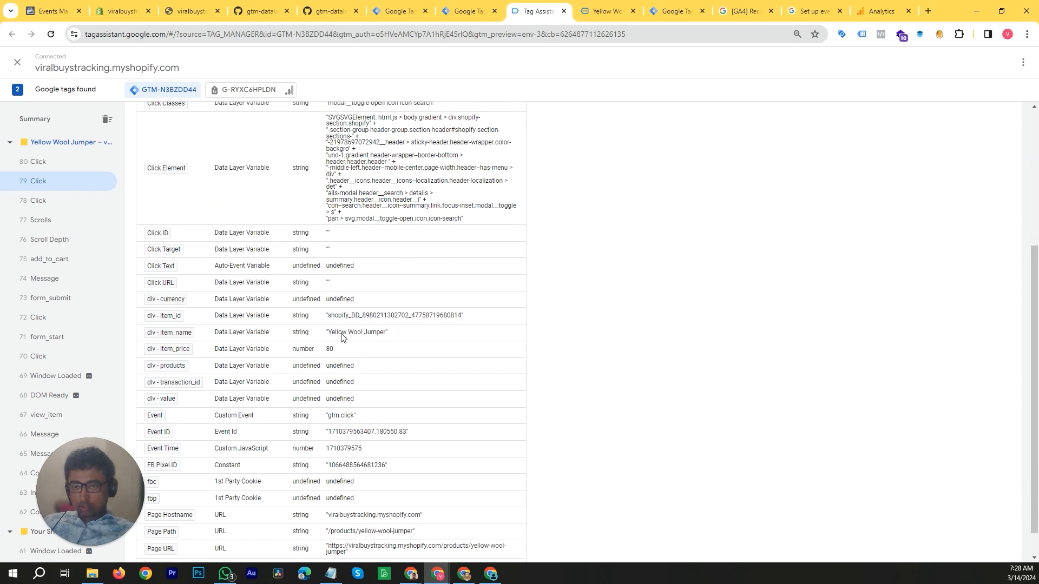
{"action": "scroll", "coordinate": [267, 341], "scroll_direction": "up", "scroll_amount": 2}
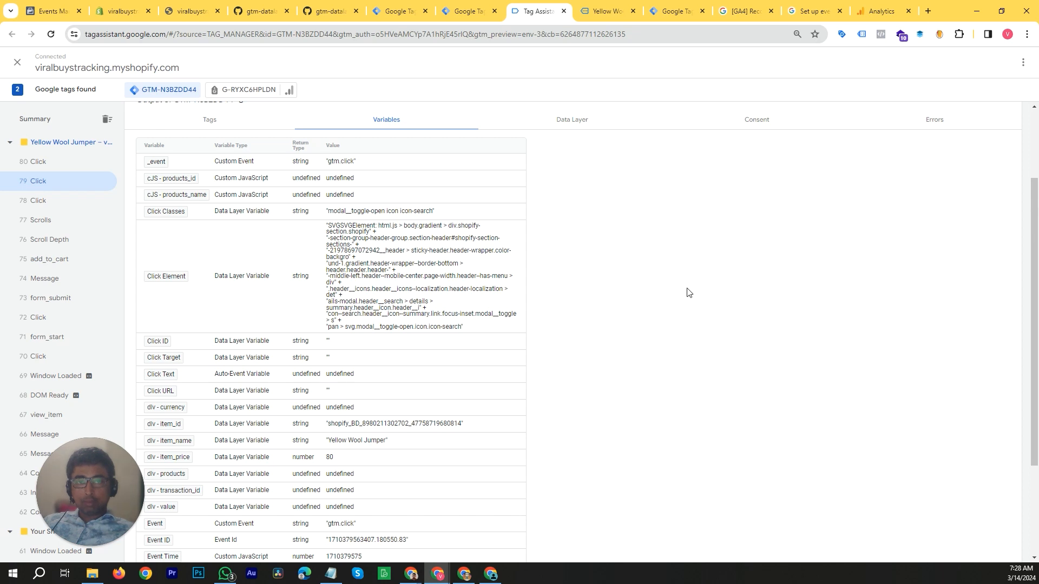
Examine the variables of the latest Click event, from closing the search box, particularly the search parts of its Click Element value.
{"action": "left_click", "coordinate": [49, 169]}
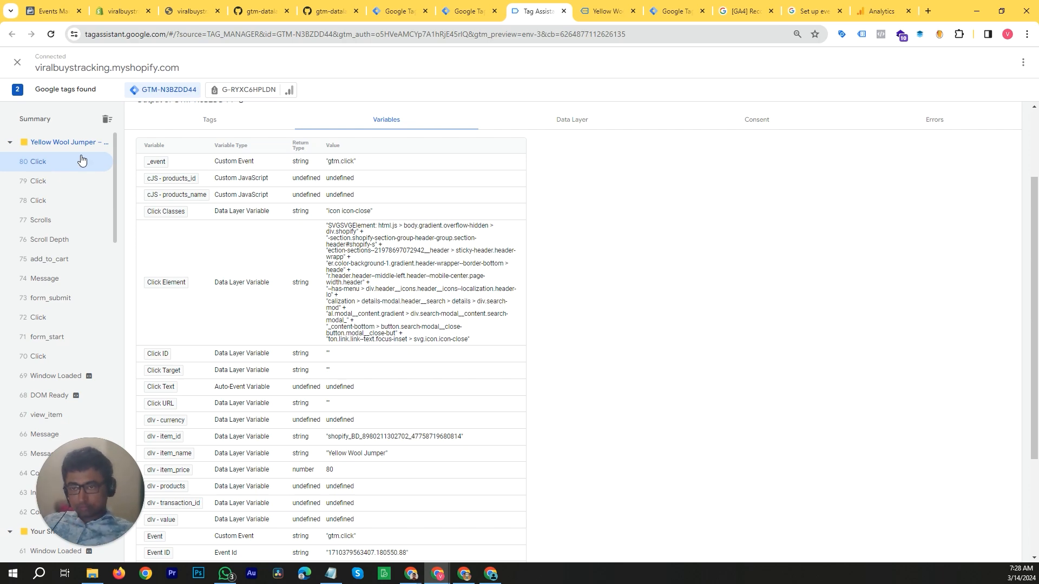
{"action": "scroll", "coordinate": [373, 269], "scroll_direction": "down", "scroll_amount": 3}
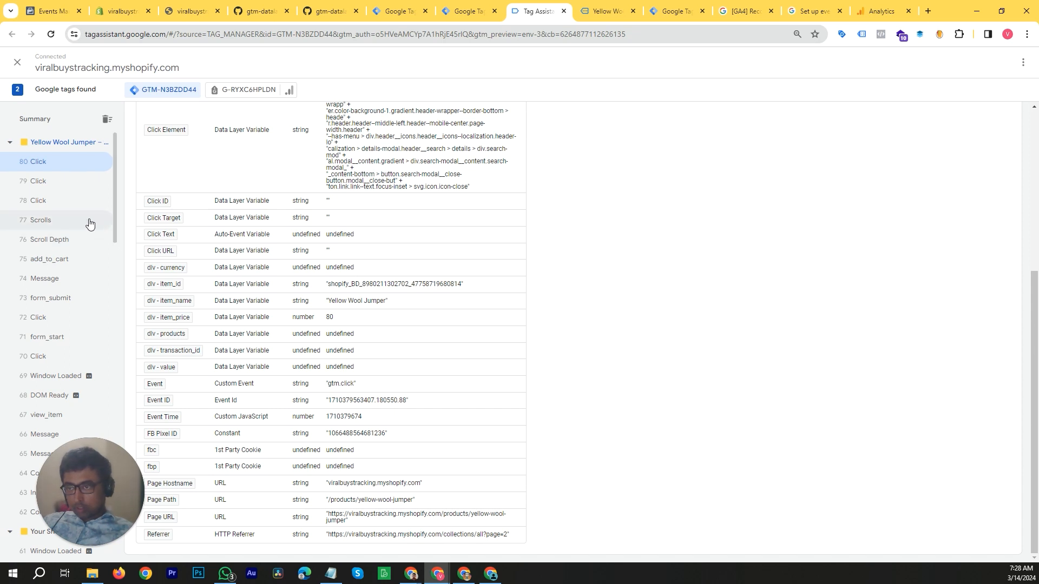
{"action": "scroll", "coordinate": [89, 221], "scroll_direction": "down", "scroll_amount": 2}
{"action": "scroll", "coordinate": [74, 211], "scroll_direction": "down", "scroll_amount": 2}
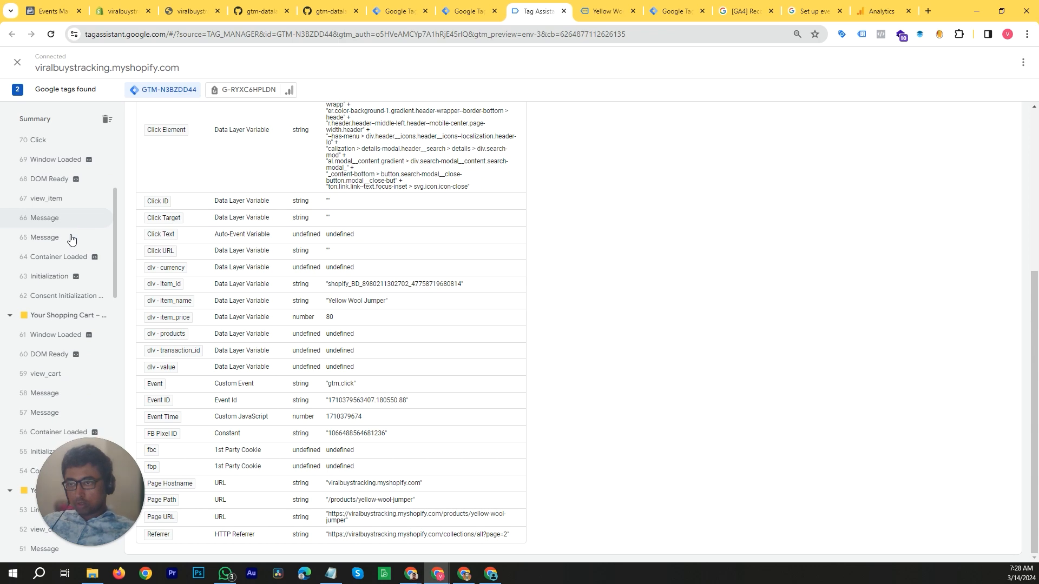
{"action": "scroll", "coordinate": [201, 257], "scroll_direction": "up", "scroll_amount": 5}
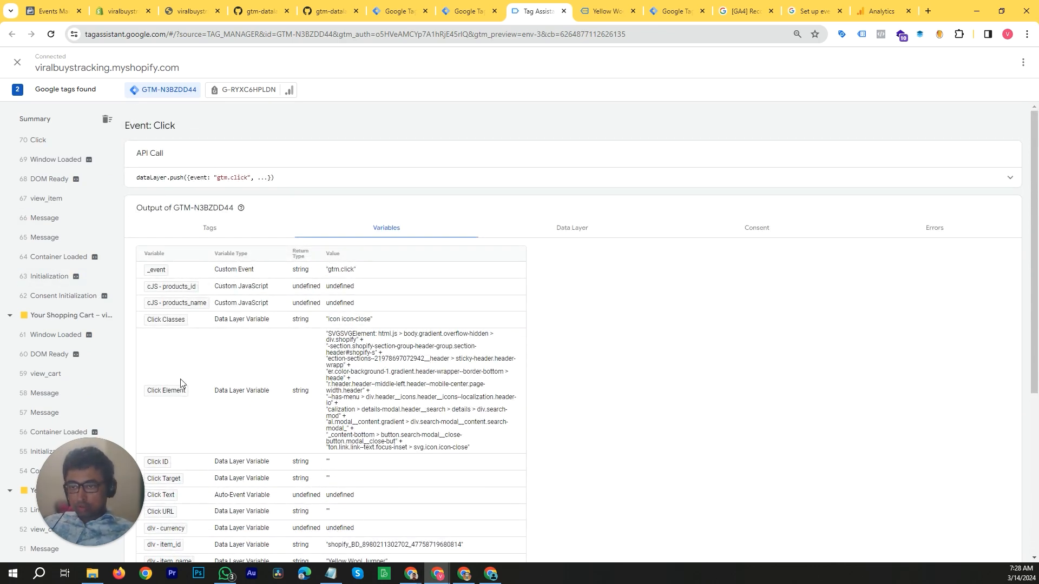
{"action": "scroll", "coordinate": [184, 398], "scroll_direction": "down", "scroll_amount": 3}
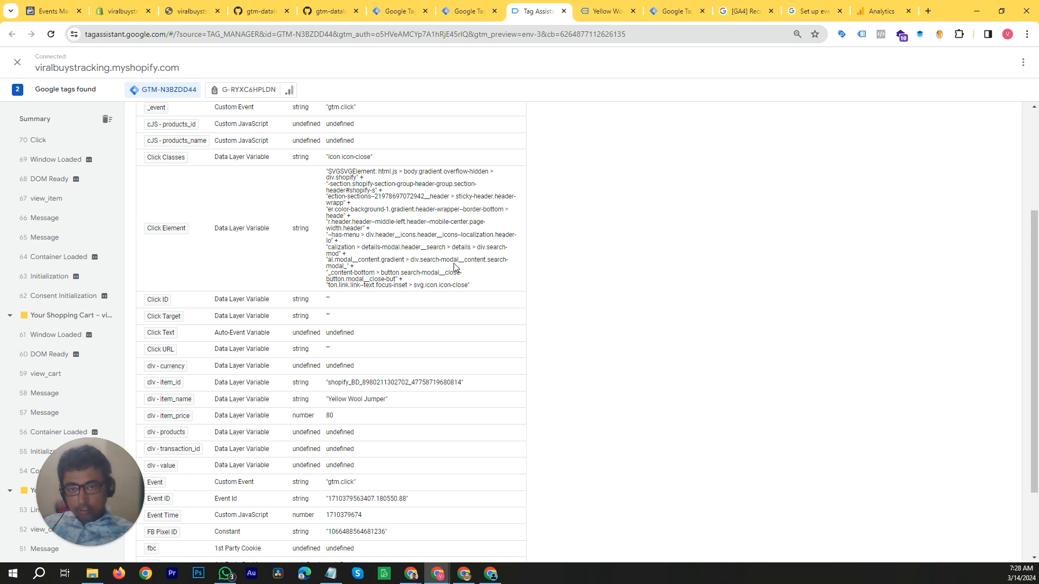
{"action": "double_click", "coordinate": [429, 262]}
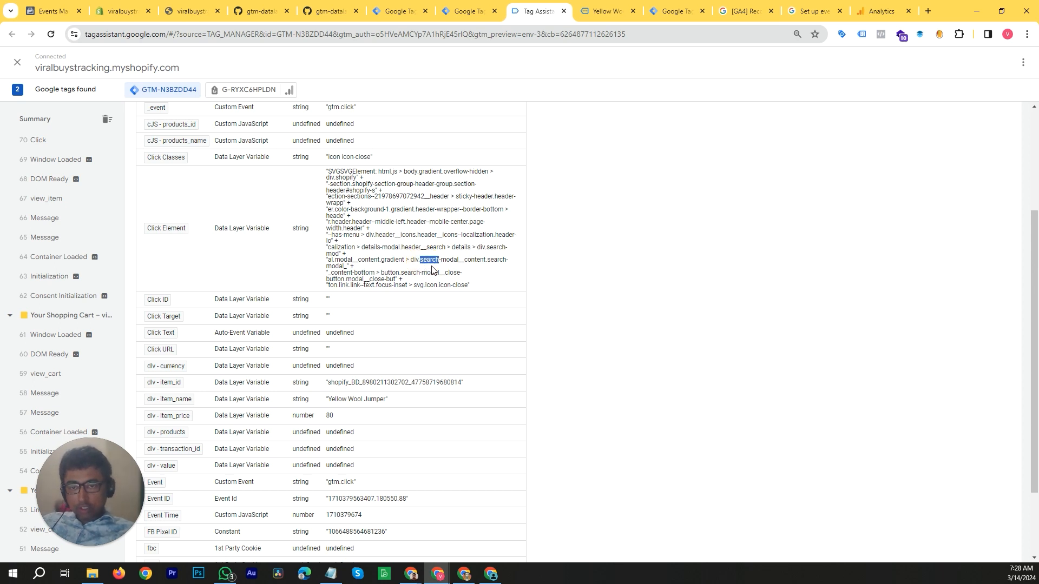
{"action": "double_click", "coordinate": [497, 260]}
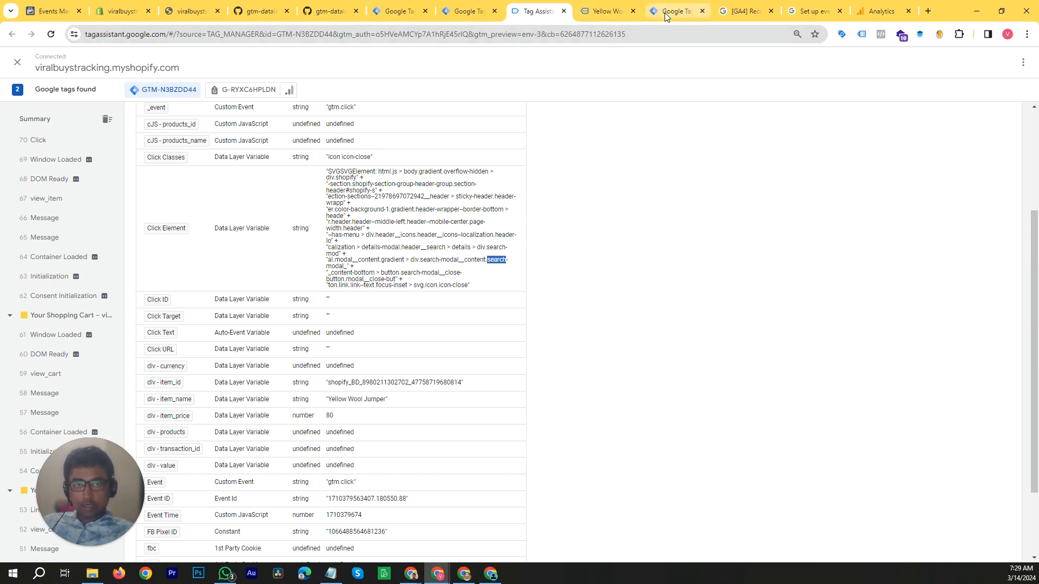
Review the Yellow Wool Jumper page header in the store alongside the Tag Manager workspaces and the Click event in Tag Assistant.
{"action": "left_click", "coordinate": [608, 10]}
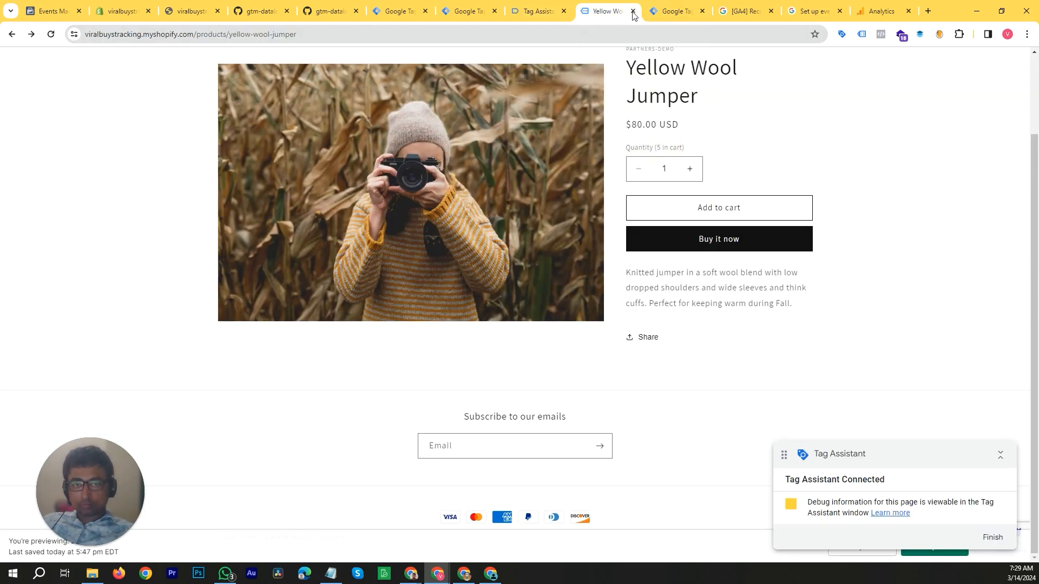
{"action": "scroll", "coordinate": [891, 246], "scroll_direction": "up", "scroll_amount": 2}
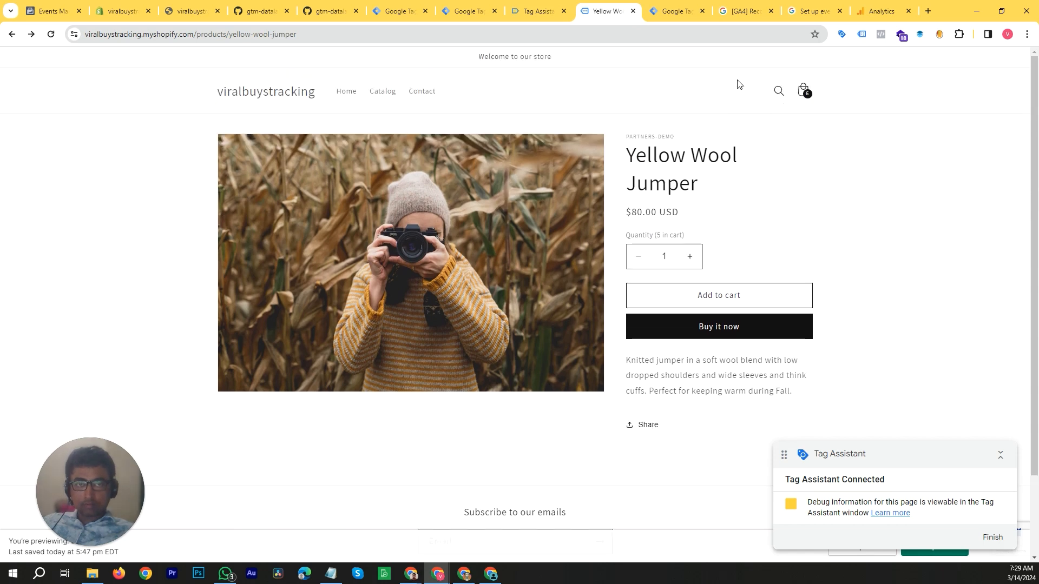
{"action": "left_click", "coordinate": [653, 10]}
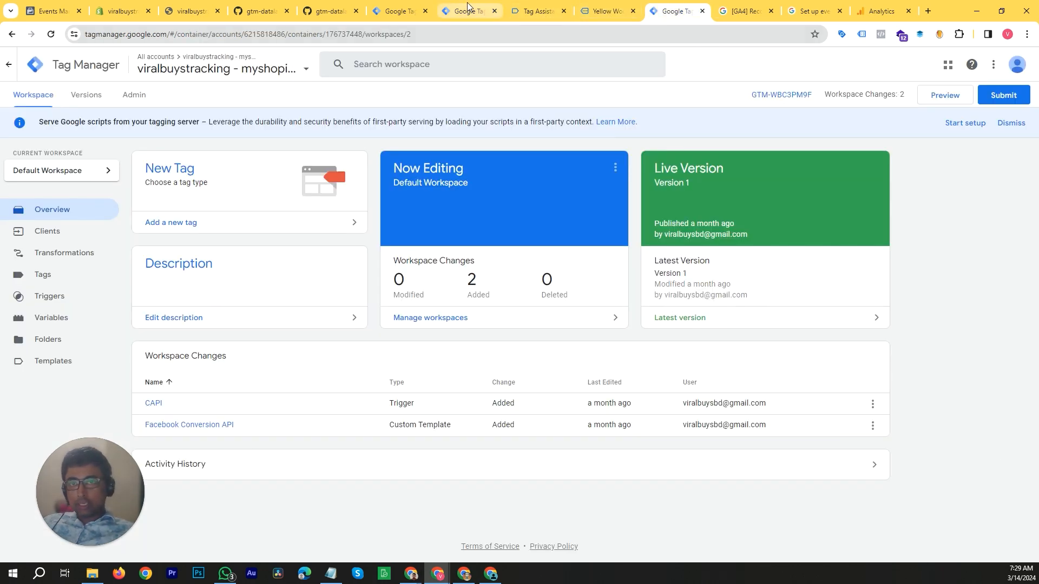
{"action": "left_click", "coordinate": [526, 5]}
{"action": "left_click", "coordinate": [460, 8]}
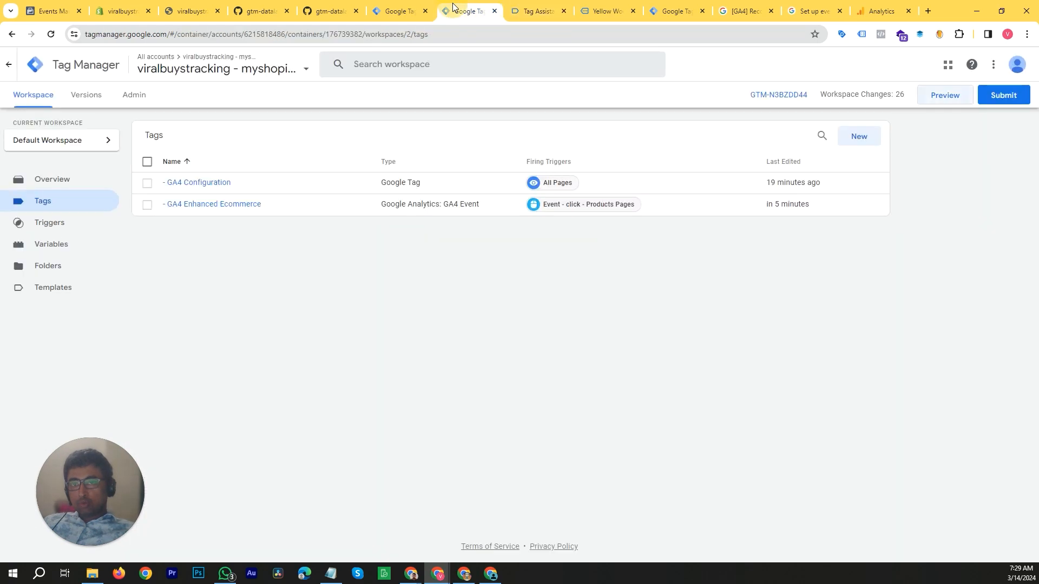
{"action": "left_click", "coordinate": [514, 12]}
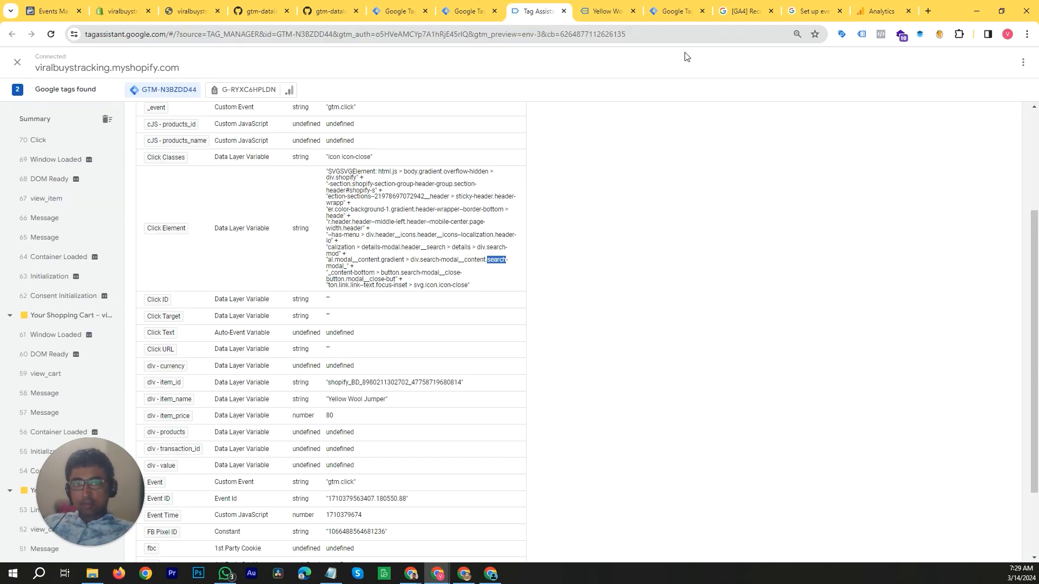
{"action": "left_click", "coordinate": [629, 5]}
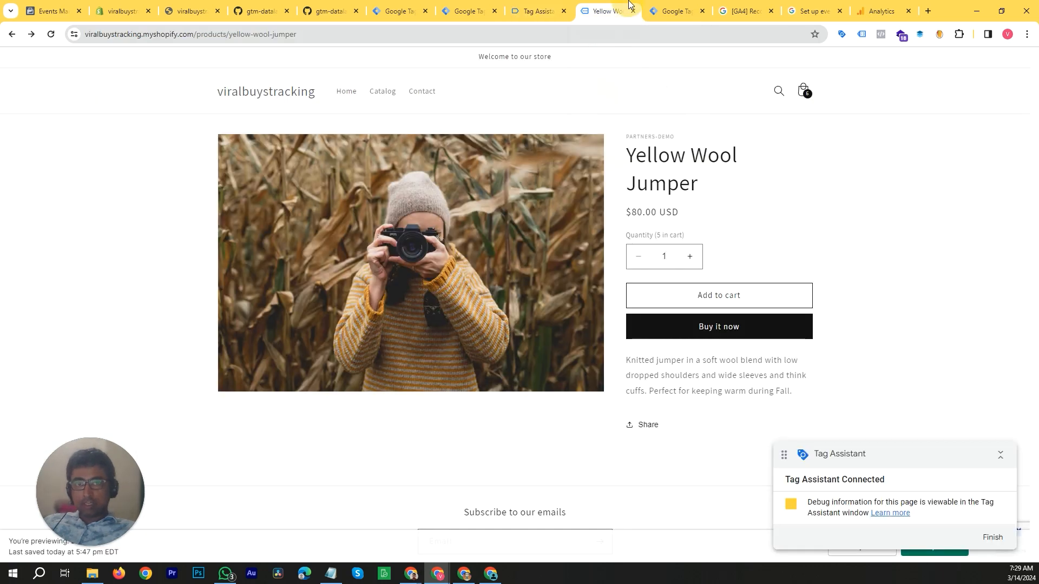
Look over the Yellow Wool Jumper page, then switch to Google Analytics DebugView and examine the stream of recent events.
{"action": "scroll", "coordinate": [623, 403], "scroll_direction": "down", "scroll_amount": 1}
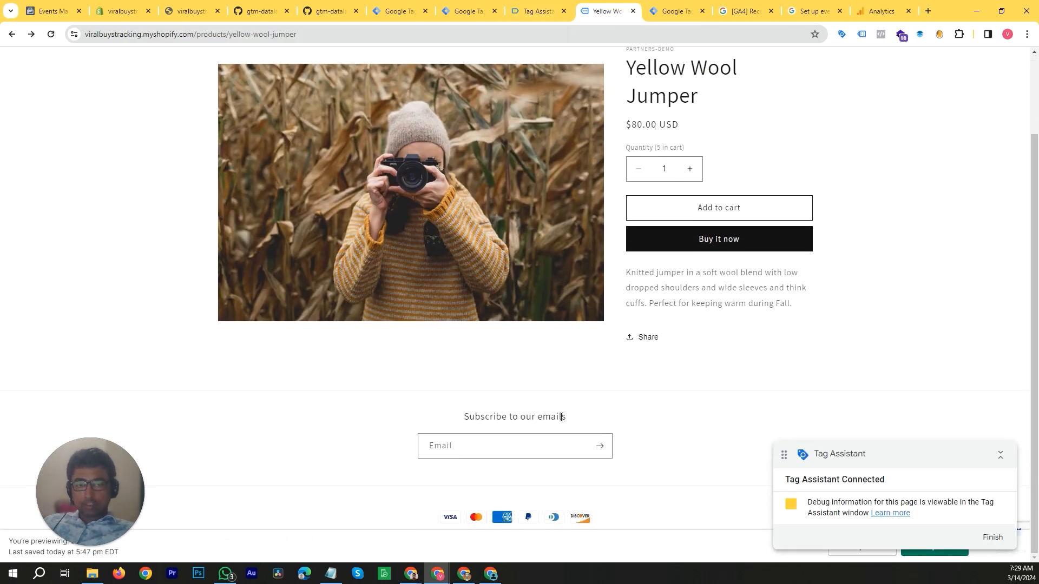
{"action": "scroll", "coordinate": [605, 420], "scroll_direction": "up", "scroll_amount": 2}
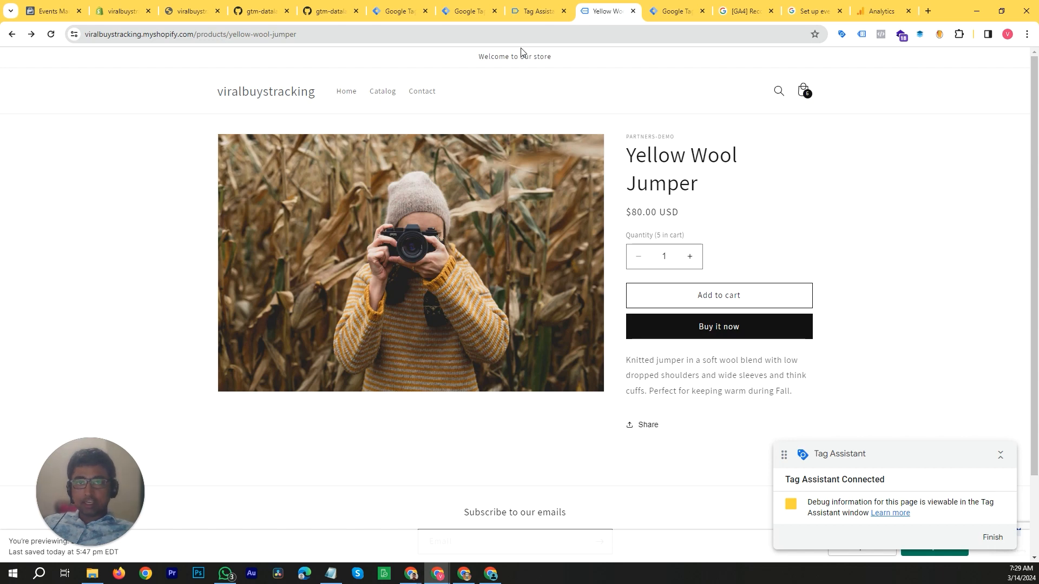
{"action": "left_click", "coordinate": [459, 16]}
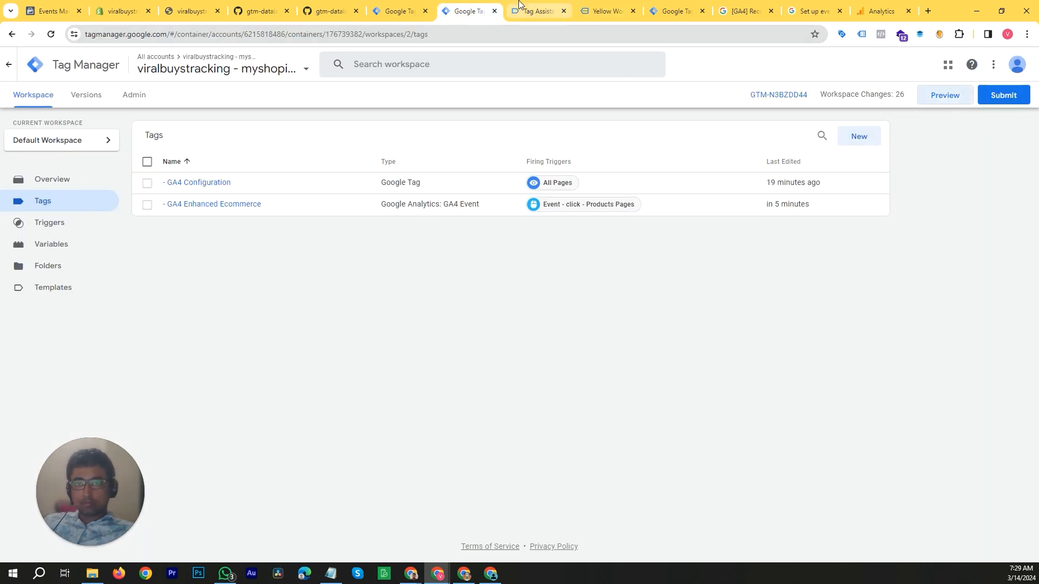
{"action": "left_click", "coordinate": [519, 5]}
{"action": "left_click", "coordinate": [882, 11]}
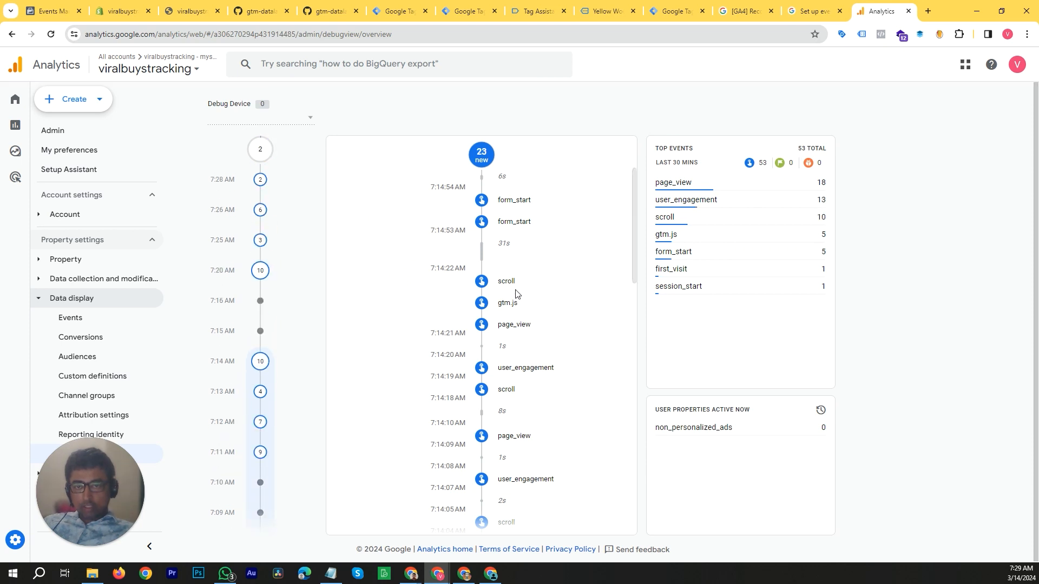
{"action": "scroll", "coordinate": [516, 294], "scroll_direction": "down", "scroll_amount": 5}
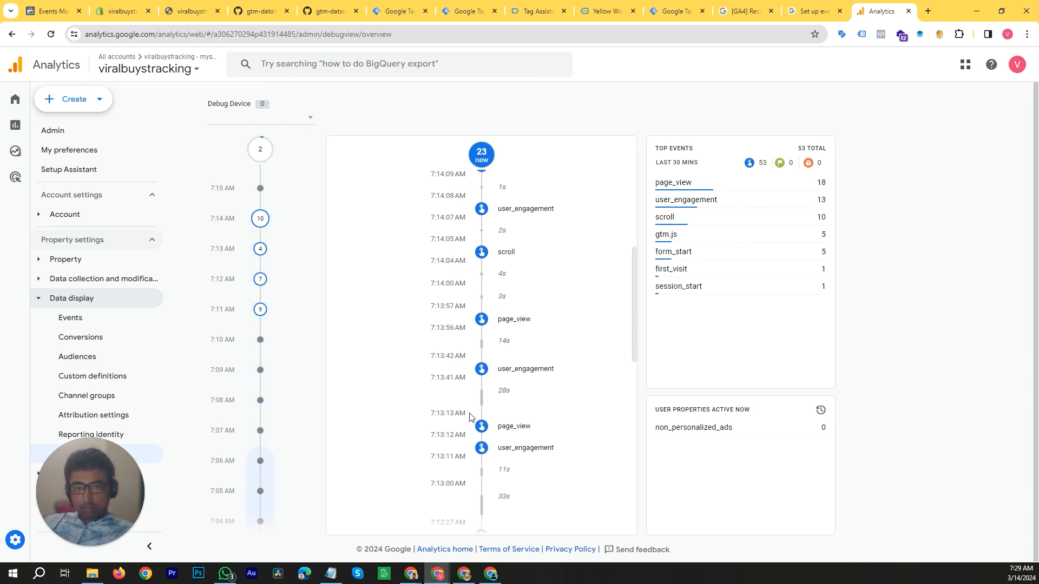
{"action": "scroll", "coordinate": [469, 417], "scroll_direction": "up", "scroll_amount": 5}
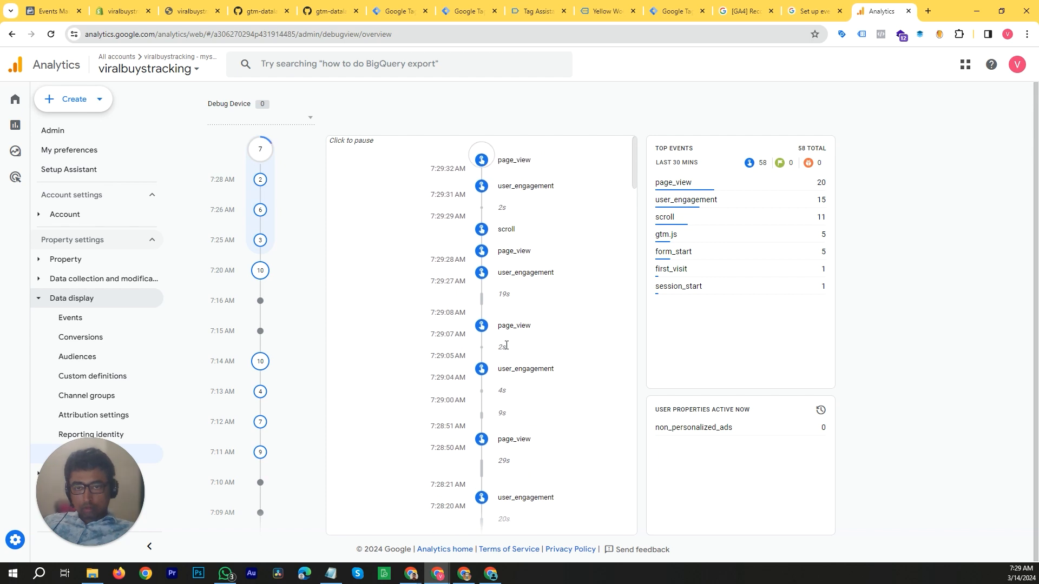
Examine a recent user_engagement event in DebugView, covering its user properties and its page_title parameter.
{"action": "left_click", "coordinate": [516, 226]}
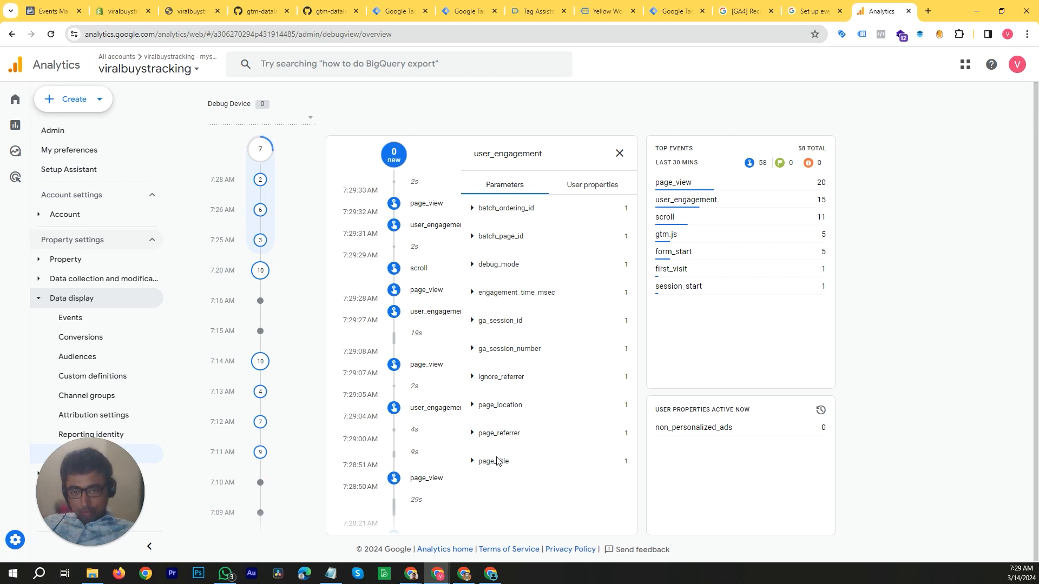
{"action": "left_click", "coordinate": [592, 188]}
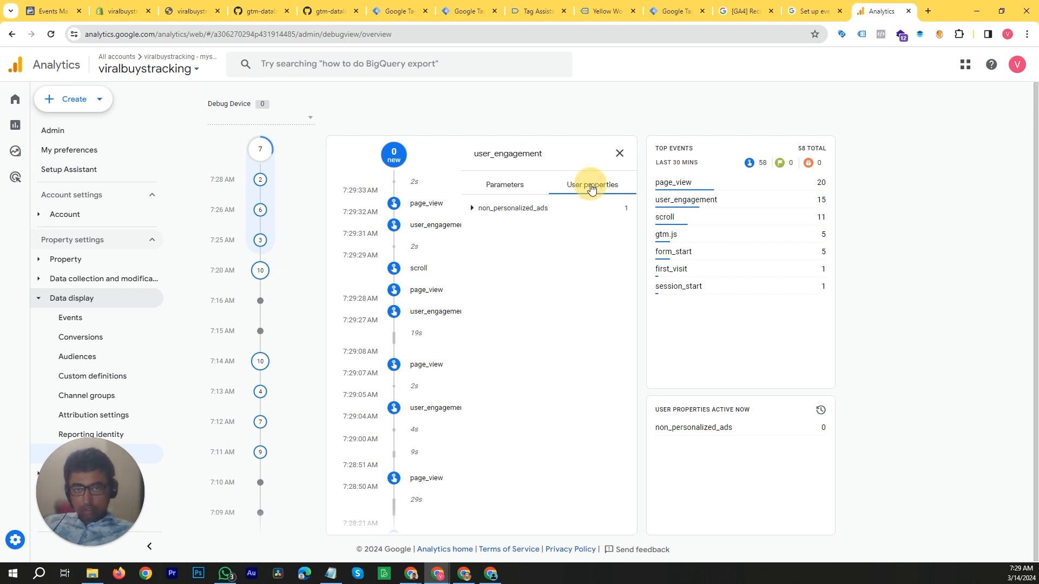
{"action": "left_click", "coordinate": [514, 187]}
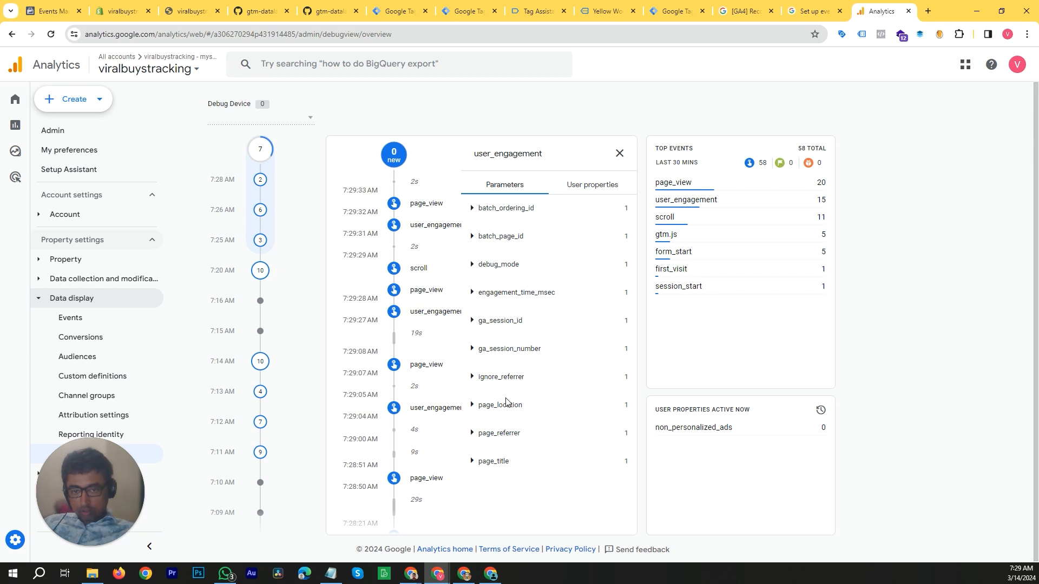
{"action": "left_click", "coordinate": [472, 465]}
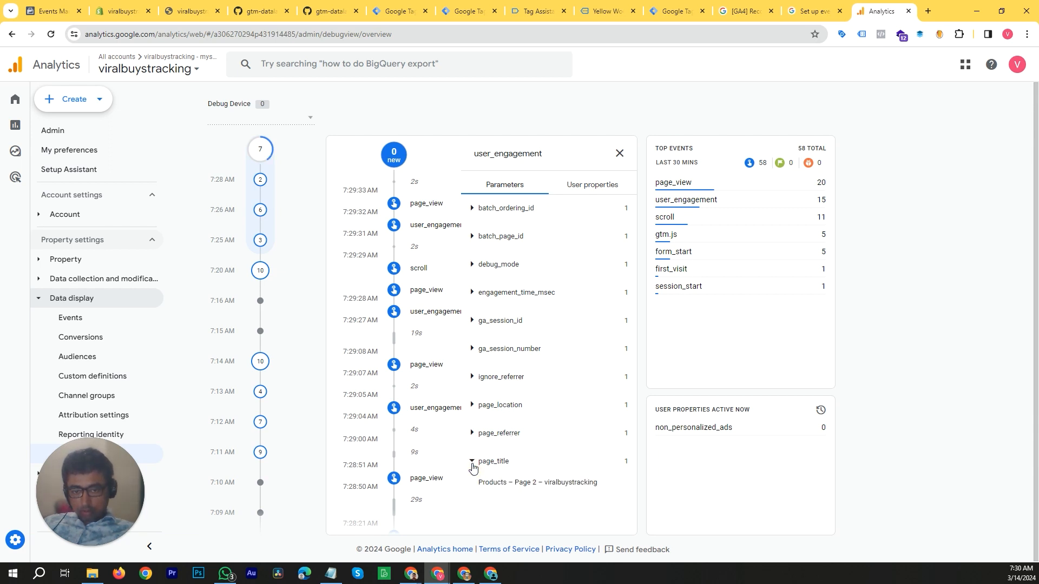
{"action": "left_click", "coordinate": [472, 463]}
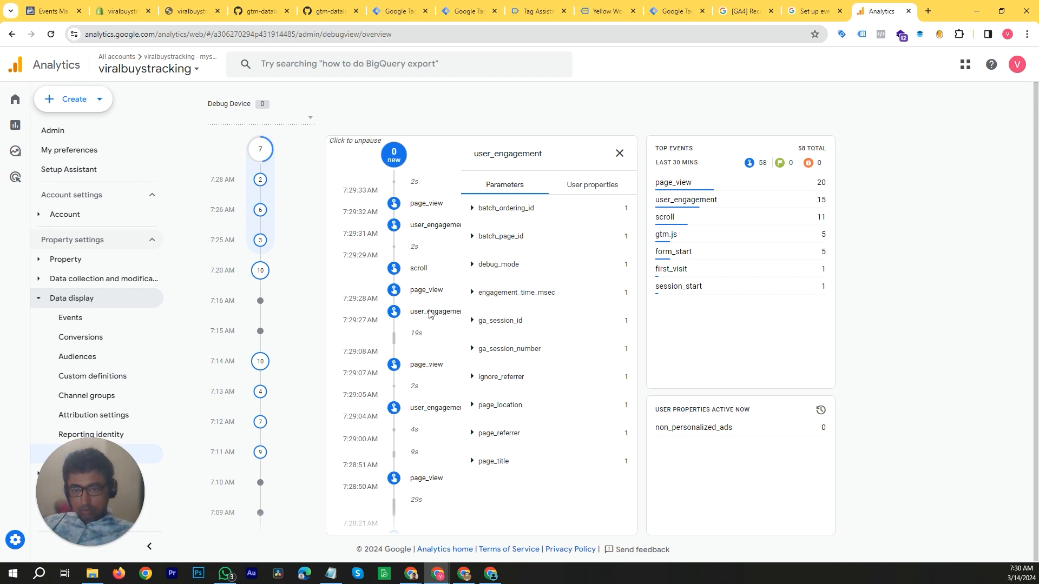
{"action": "scroll", "coordinate": [430, 314], "scroll_direction": "down", "scroll_amount": 5}
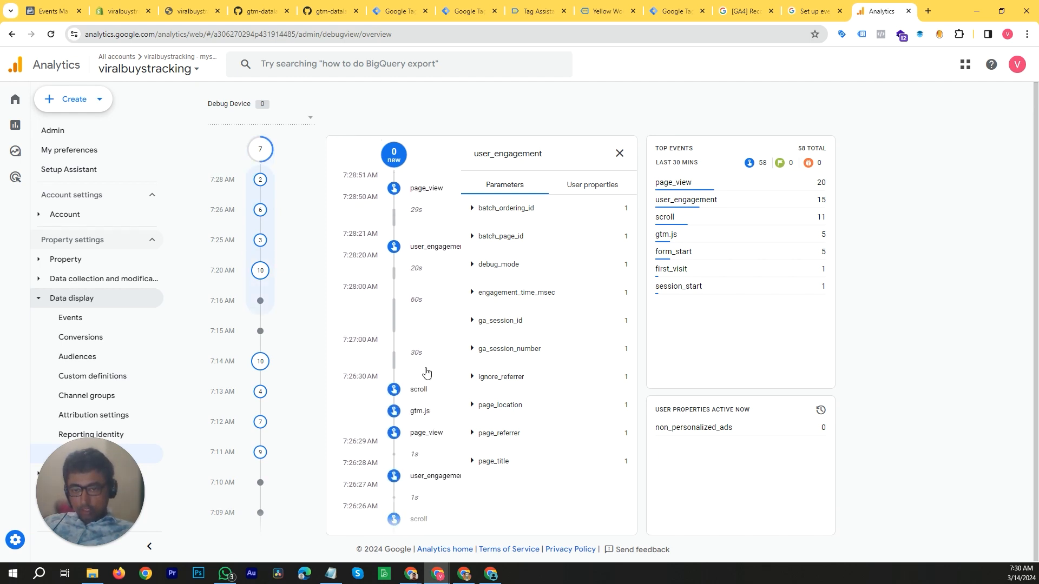
{"action": "scroll", "coordinate": [426, 372], "scroll_direction": "up", "scroll_amount": 5}
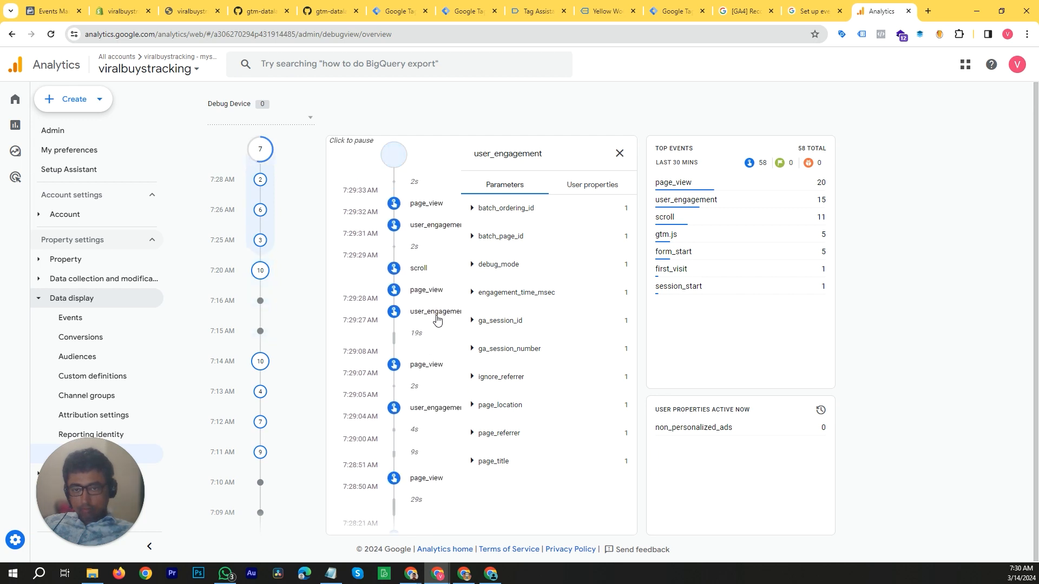
Examine the batch_page_id, debug_mode, engagement_time_msec, ga_session_id and ga_session_number parameters of the latest user_engagement event.
{"action": "left_click", "coordinate": [438, 321]}
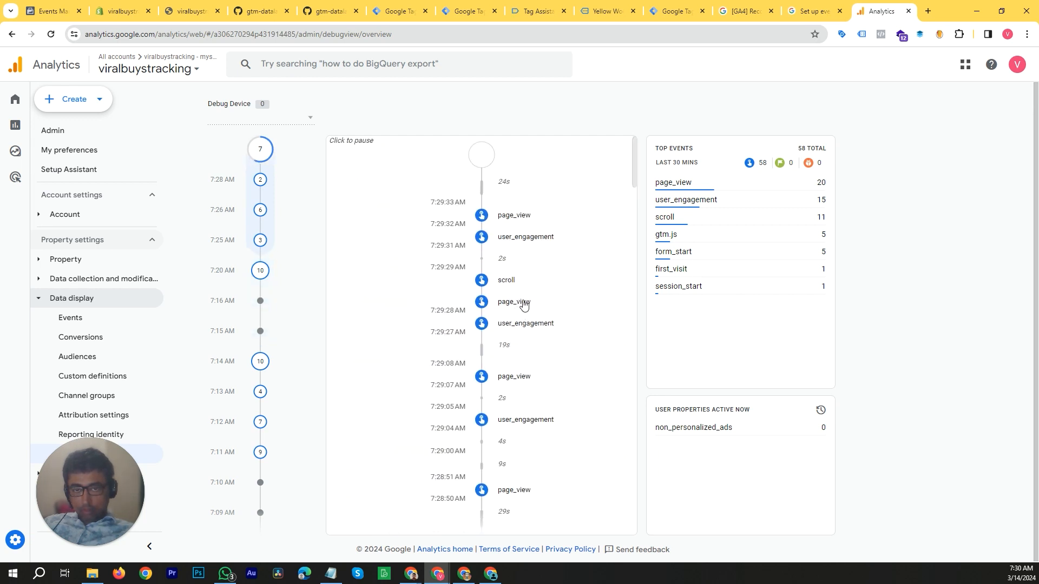
{"action": "left_click", "coordinate": [528, 238]}
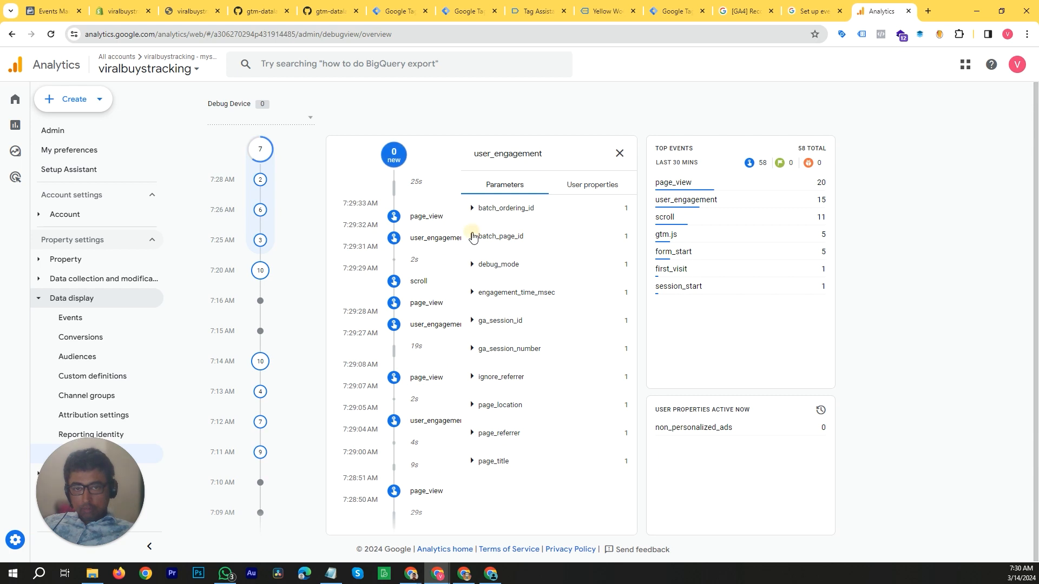
{"action": "left_click", "coordinate": [473, 238]}
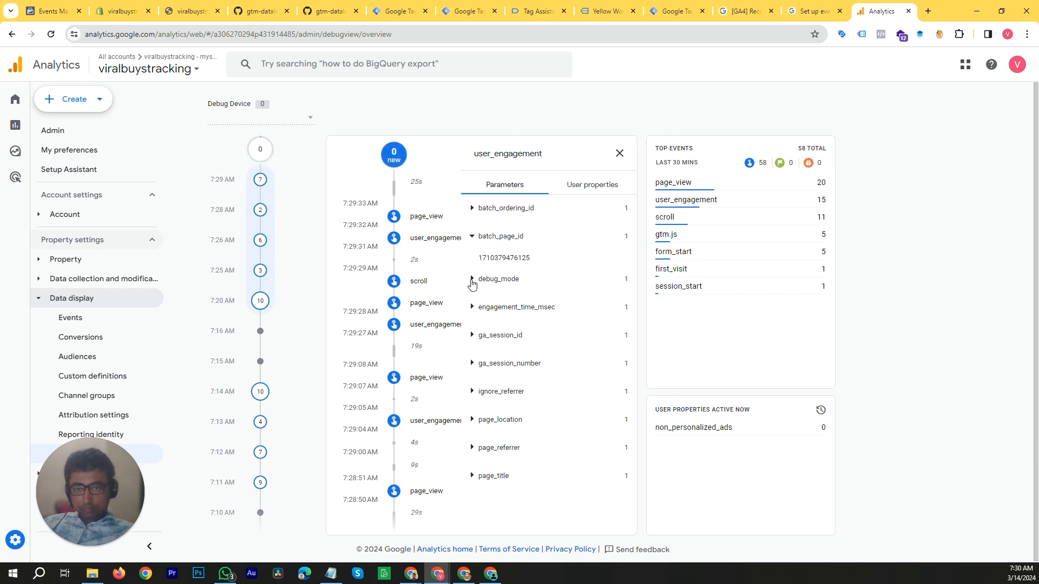
{"action": "left_click", "coordinate": [471, 280]}
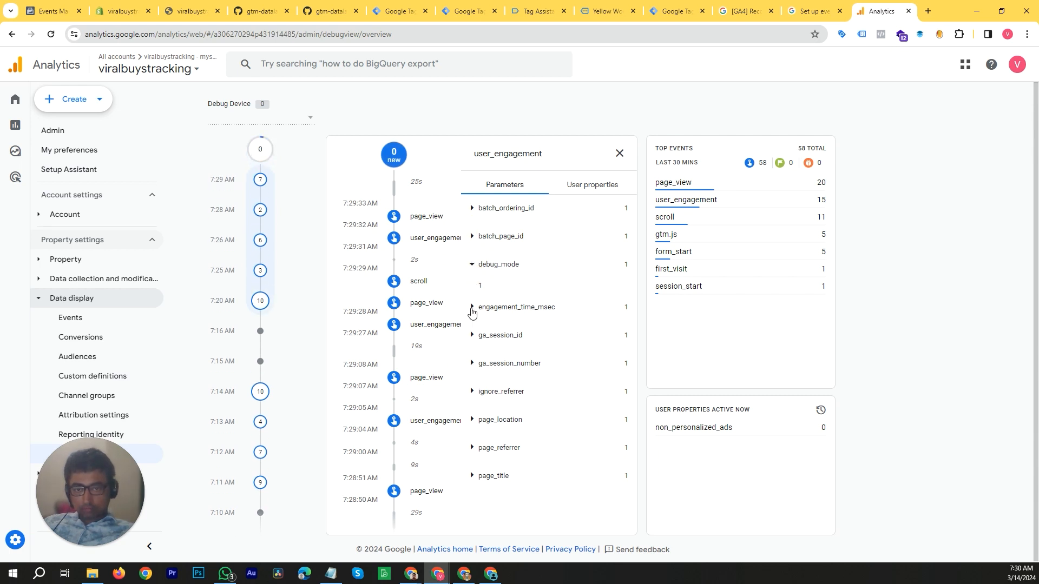
{"action": "left_click", "coordinate": [472, 310]}
{"action": "left_click", "coordinate": [473, 335]}
{"action": "left_click", "coordinate": [472, 362]}
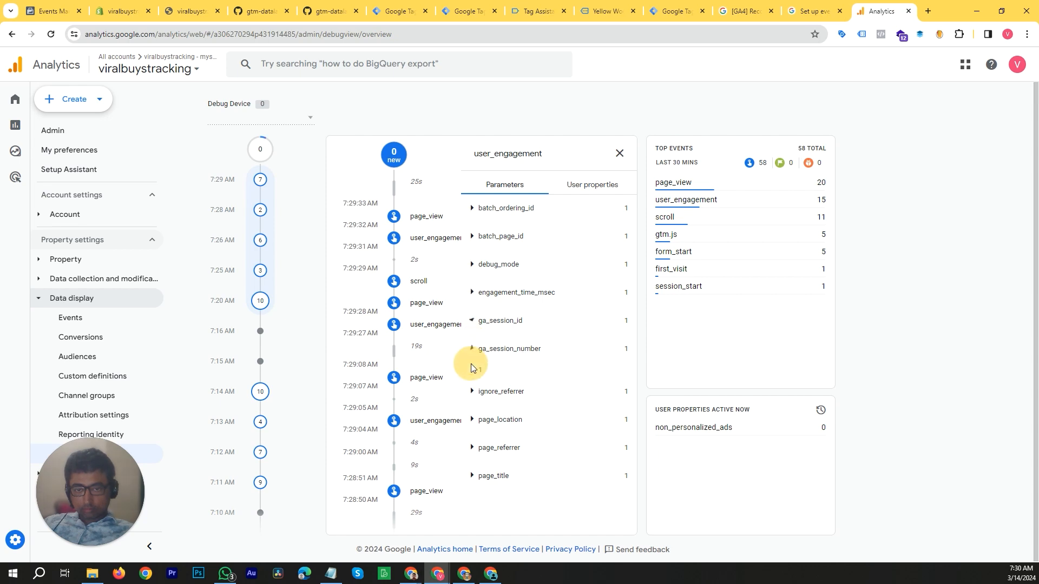
Return to the Tag Manager workspace, start a new trigger and bring up the list of trigger types.
{"action": "left_click", "coordinate": [665, 7]}
{"action": "left_click", "coordinate": [605, 9]}
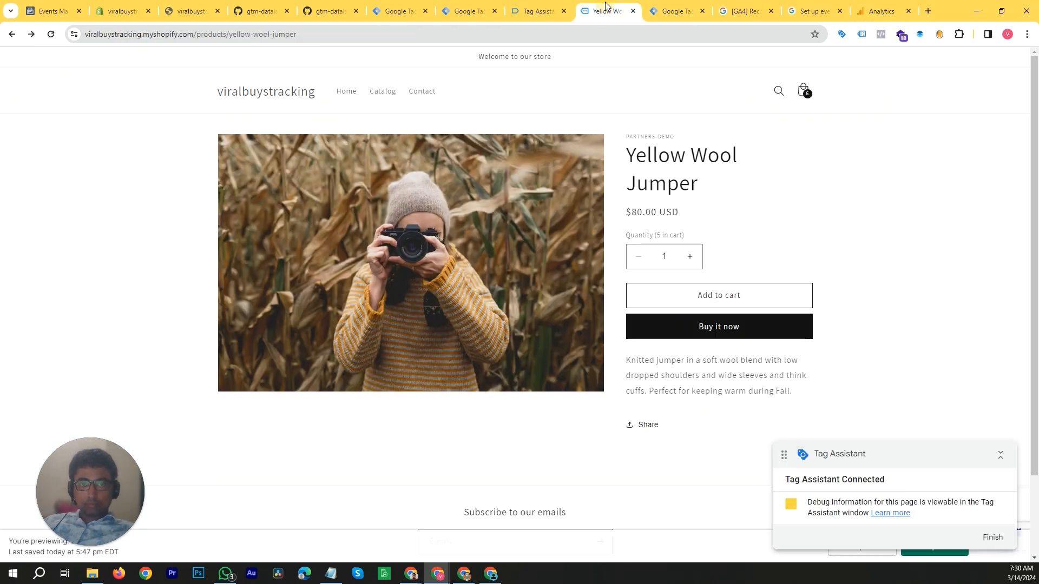
{"action": "left_click", "coordinate": [481, 6]}
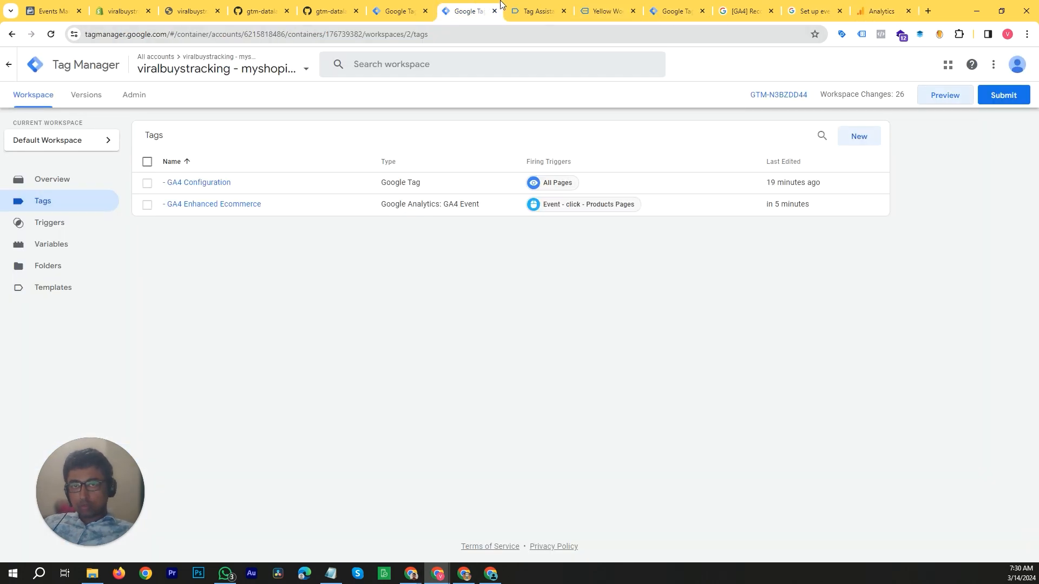
{"action": "left_click", "coordinate": [48, 224]}
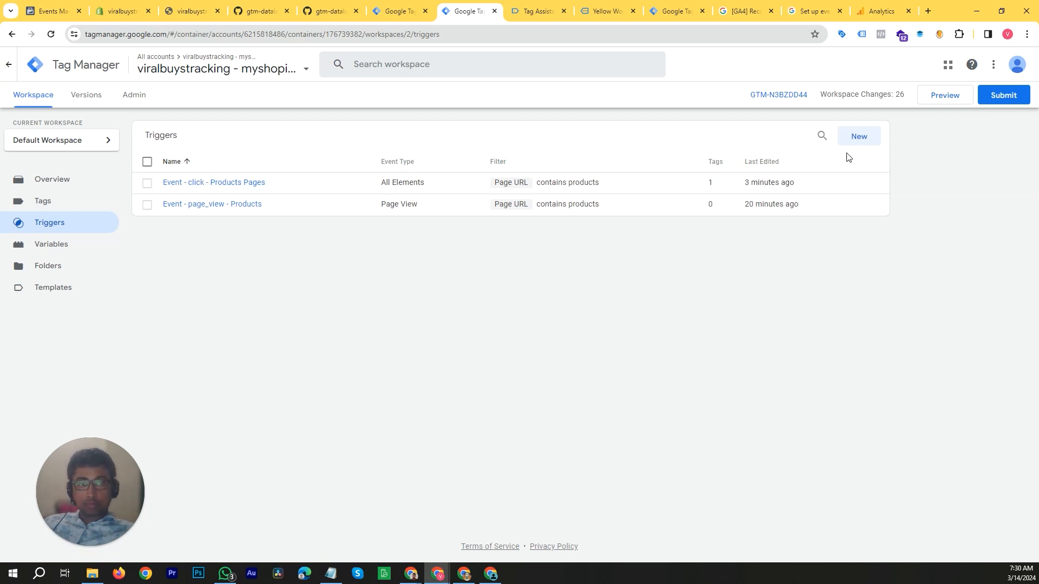
{"action": "left_click", "coordinate": [858, 137]}
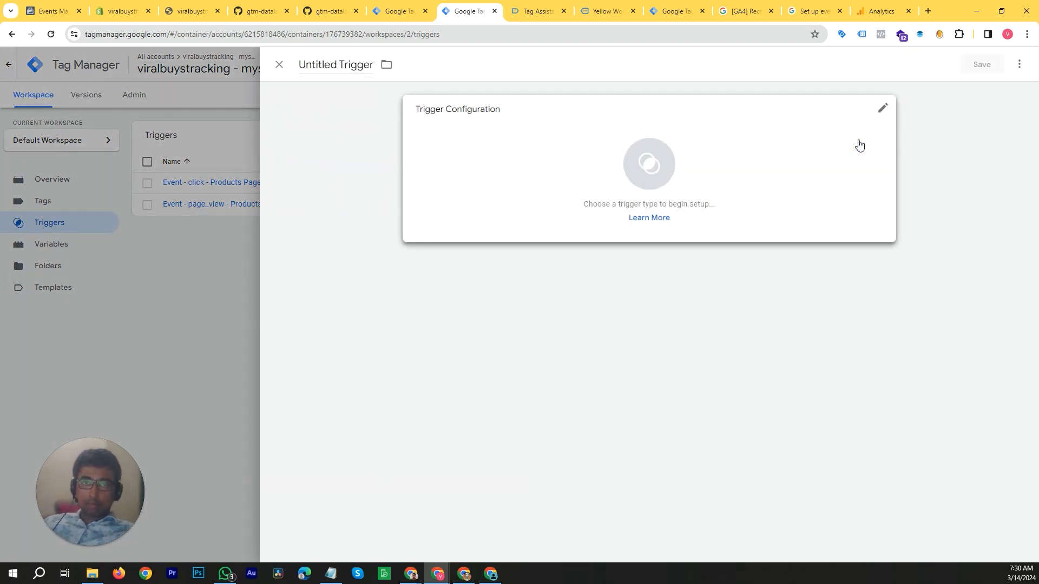
{"action": "left_click", "coordinate": [824, 151]}
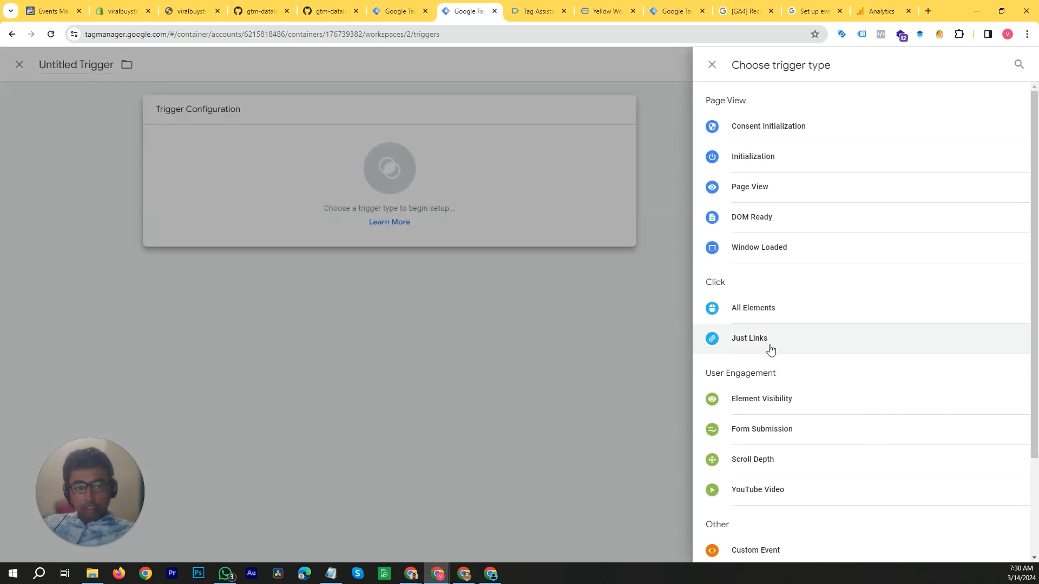
{"action": "scroll", "coordinate": [767, 347], "scroll_direction": "down", "scroll_amount": 2}
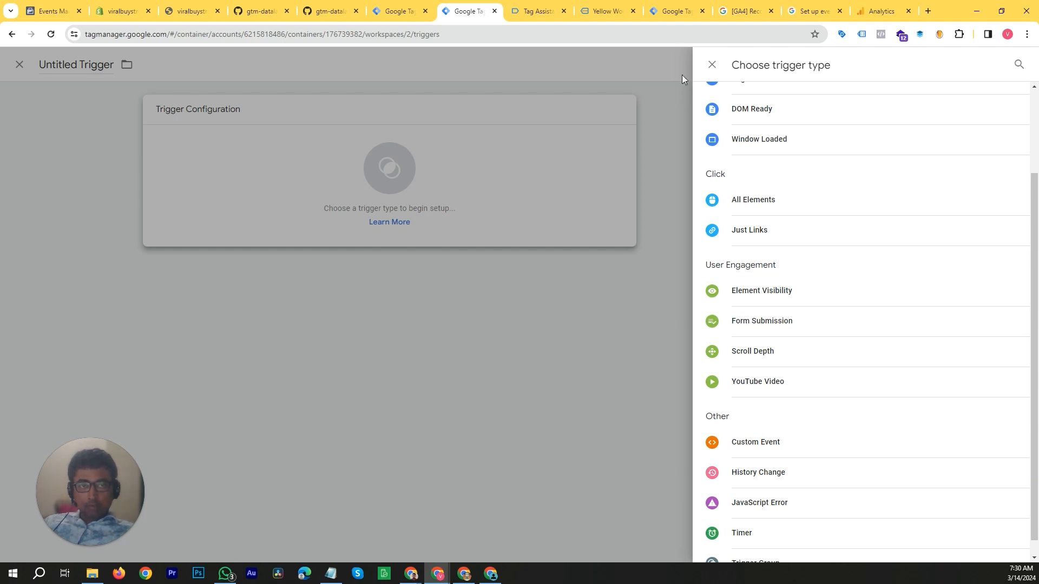
Review the Yellow Wool Jumper page down to its email subscription section, along with the Click event variables in Tag Assistant.
{"action": "left_click", "coordinate": [628, 5]}
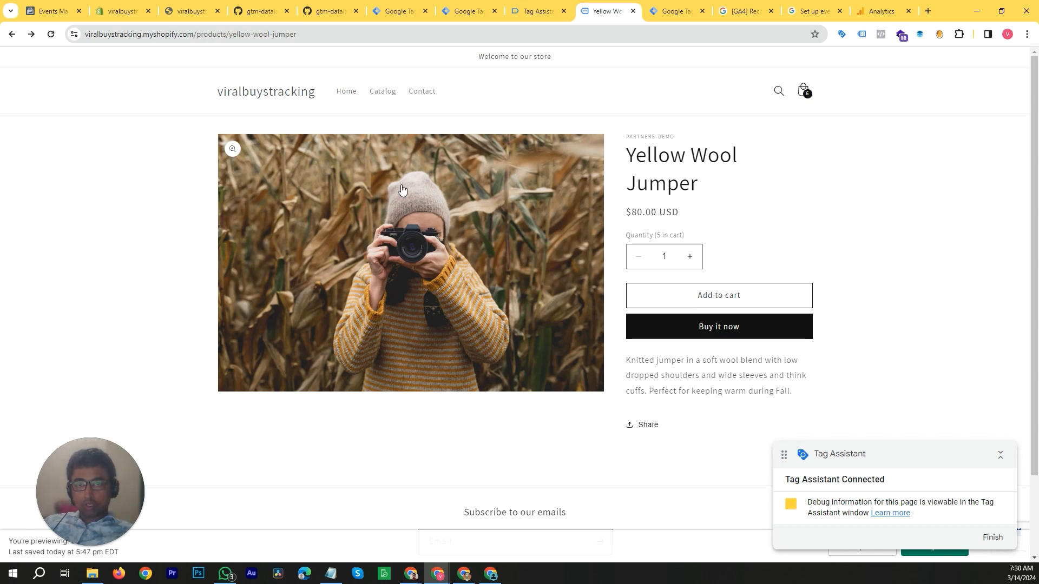
{"action": "left_click", "coordinate": [466, 11]}
{"action": "left_click", "coordinate": [536, 11]}
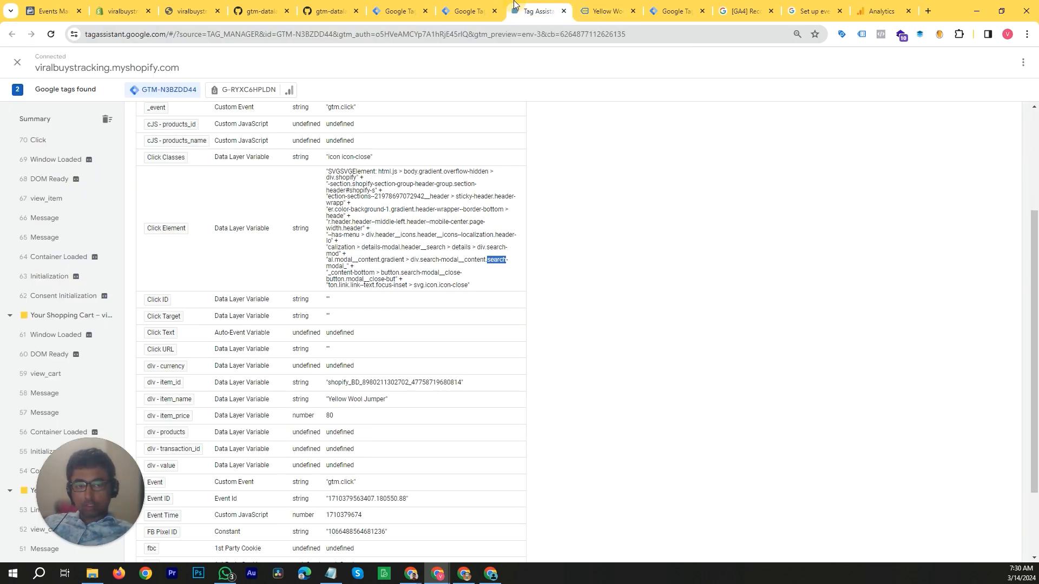
{"action": "left_click", "coordinate": [464, 5]}
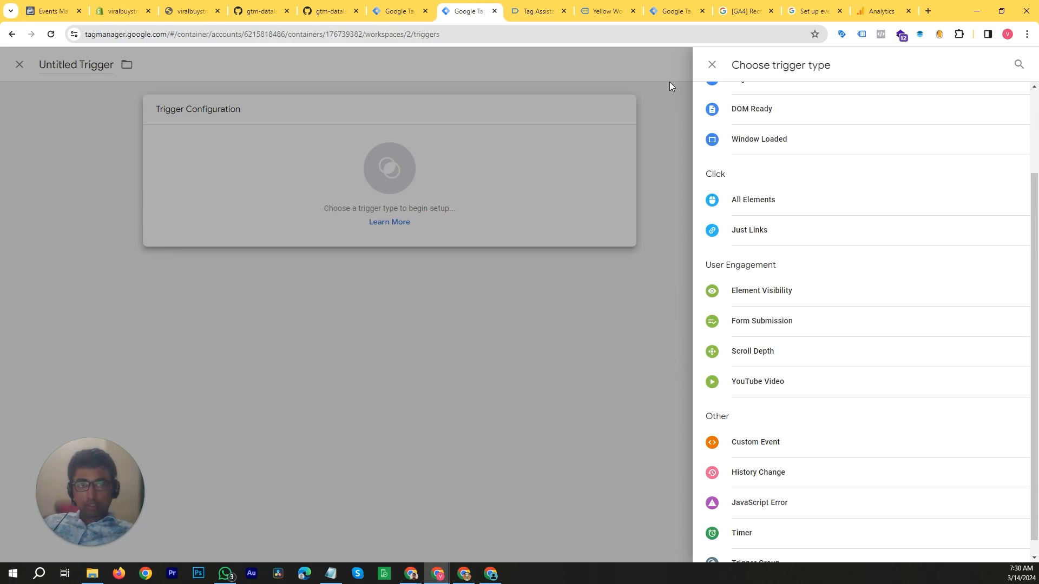
{"action": "left_click", "coordinate": [606, 11]}
{"action": "scroll", "coordinate": [923, 365], "scroll_direction": "down", "scroll_amount": 2}
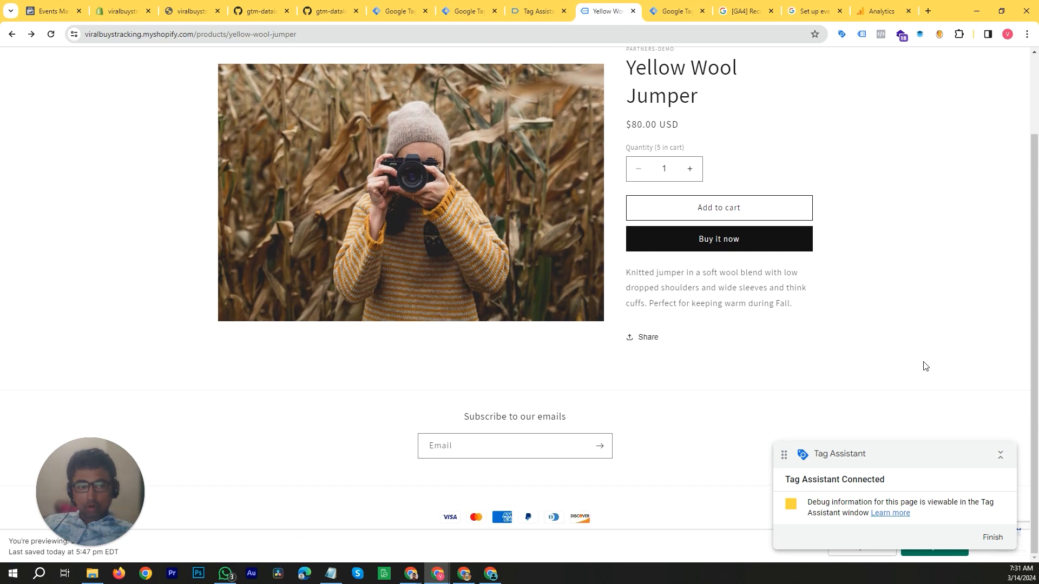
{"action": "scroll", "coordinate": [924, 365], "scroll_direction": "up", "scroll_amount": 2}
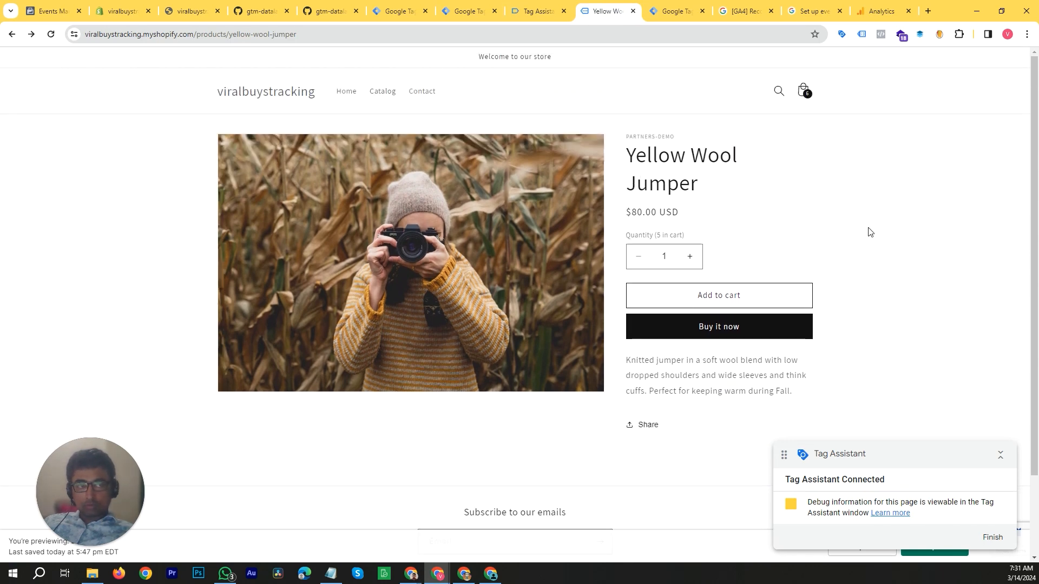
{"action": "scroll", "coordinate": [874, 231], "scroll_direction": "down", "scroll_amount": 2}
{"action": "scroll", "coordinate": [879, 260], "scroll_direction": "up", "scroll_amount": 1}
{"action": "scroll", "coordinate": [884, 296], "scroll_direction": "up", "scroll_amount": 1}
Set the new trigger's type to Element Visibility in Tag Manager and keep ID as its selection method.
{"action": "left_click", "coordinate": [457, 12]}
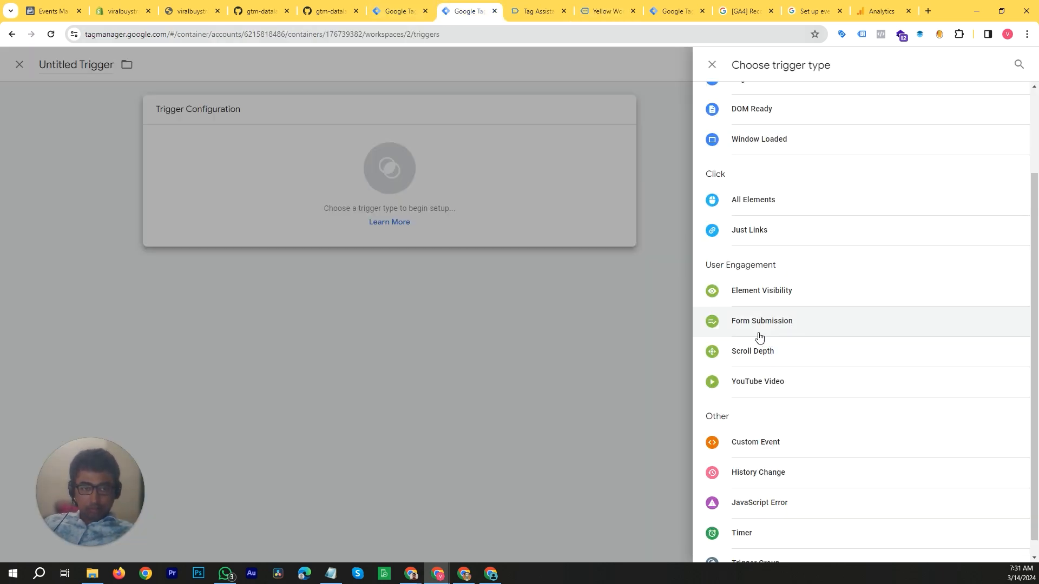
{"action": "left_click", "coordinate": [784, 299]}
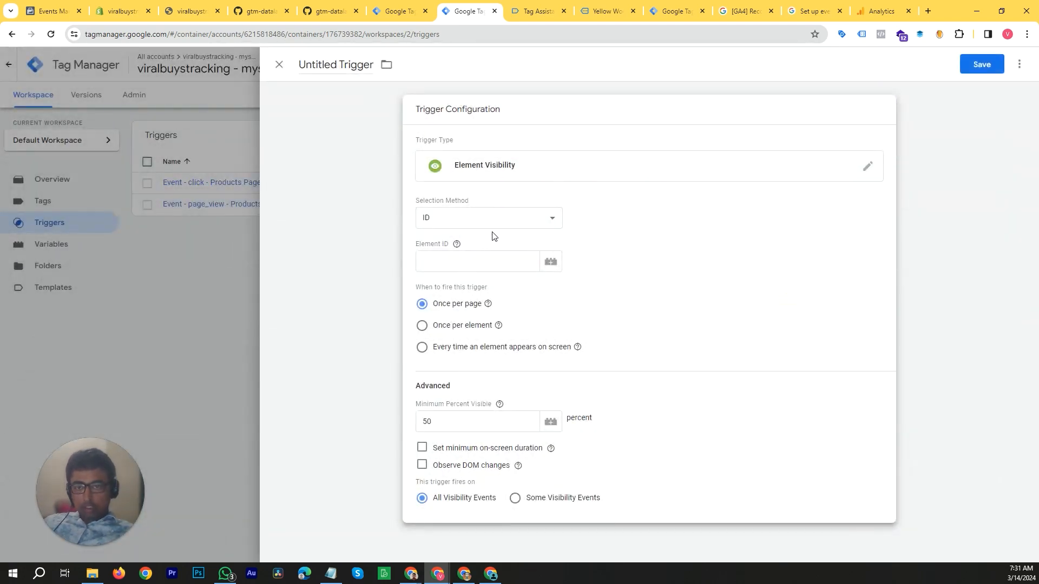
{"action": "left_click", "coordinate": [548, 223]}
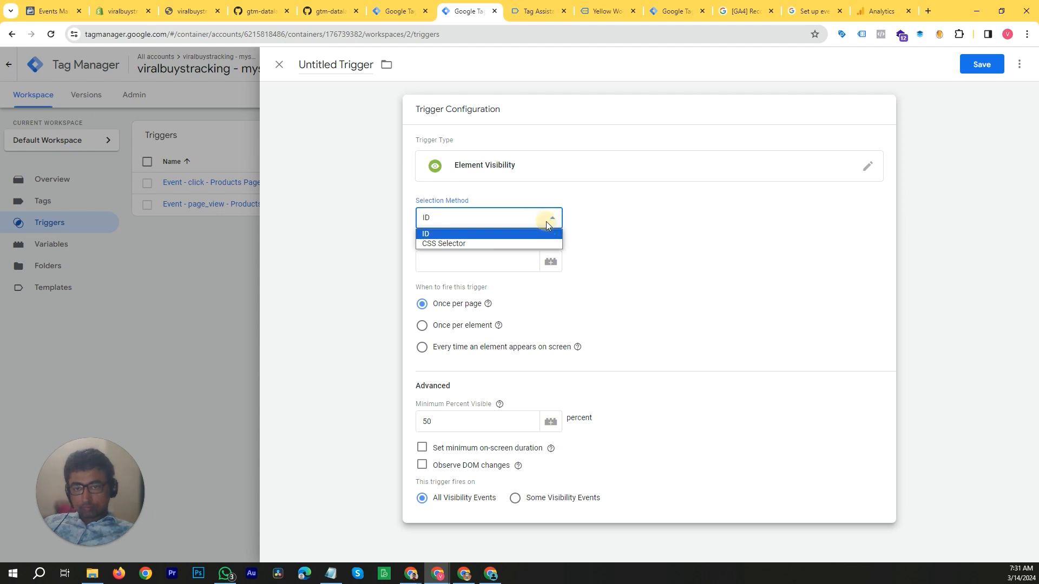
{"action": "left_click", "coordinate": [548, 222]}
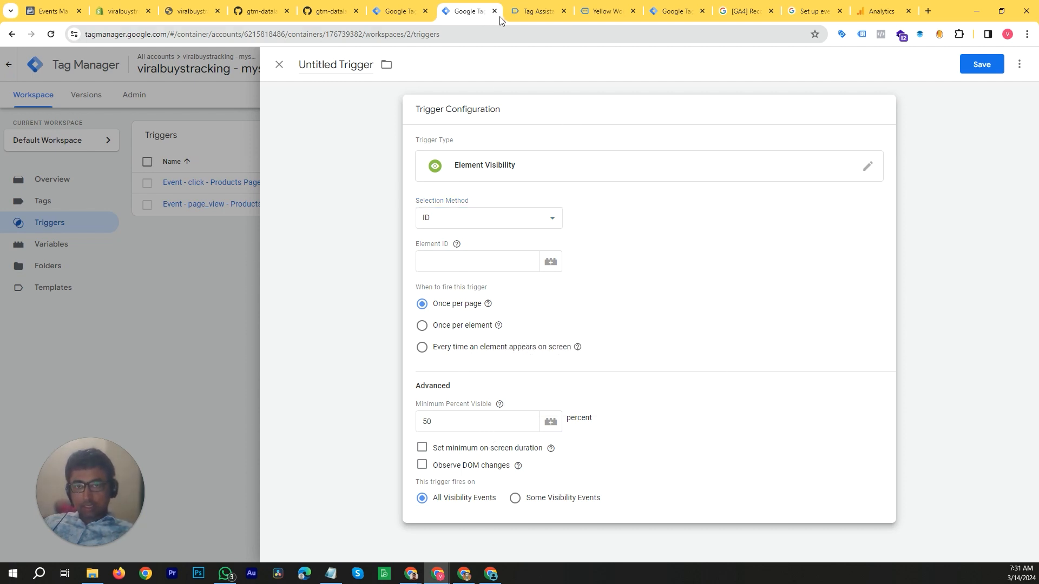
Open the developer tools on the Yellow Wool Jumper page and inspect the product title's h1 element.
{"action": "left_click", "coordinate": [528, 11]}
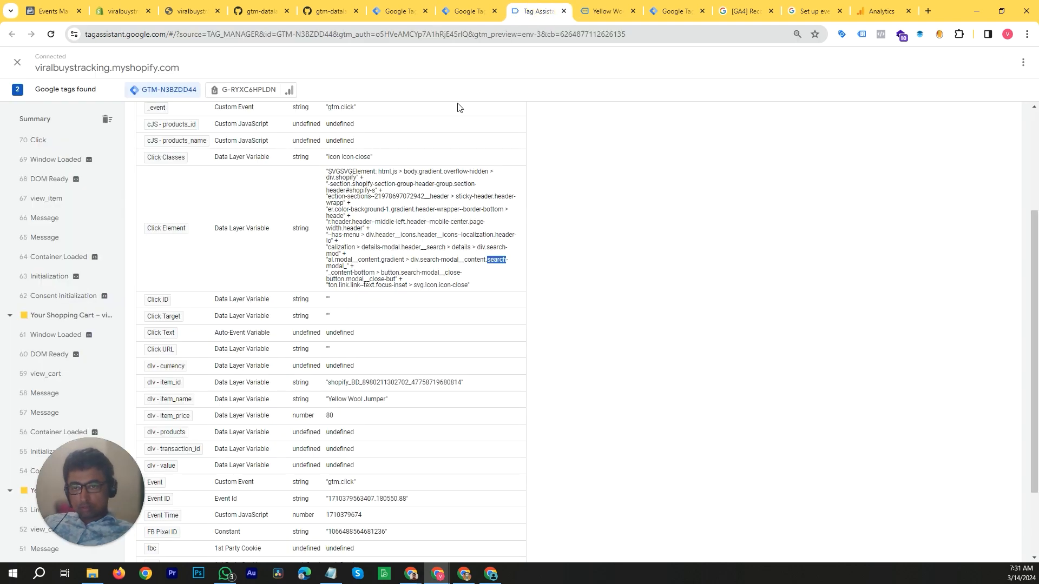
{"action": "left_click", "coordinate": [606, 11]}
{"action": "right_click", "coordinate": [804, 237]}
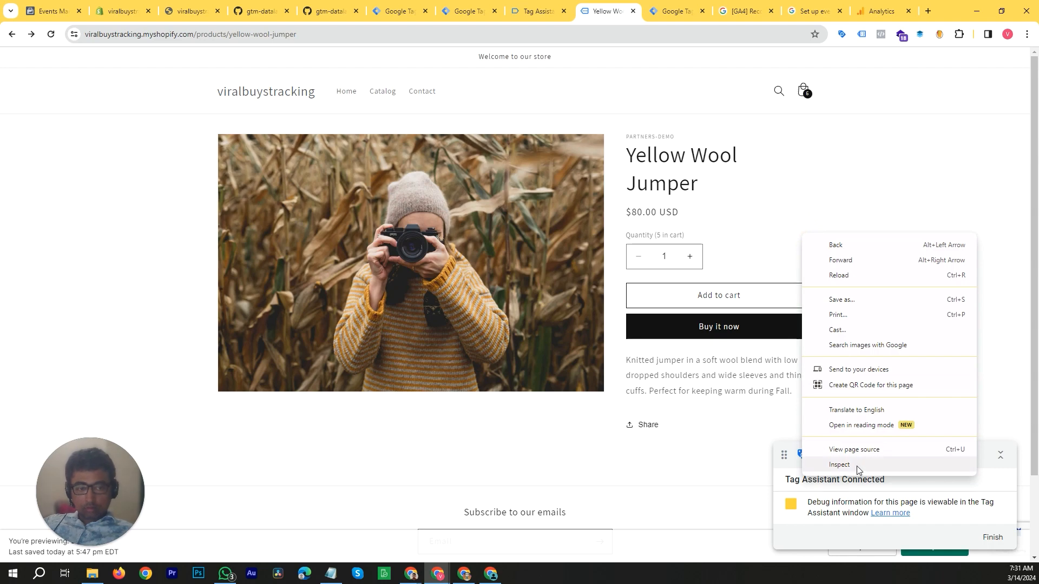
{"action": "left_click", "coordinate": [858, 465]}
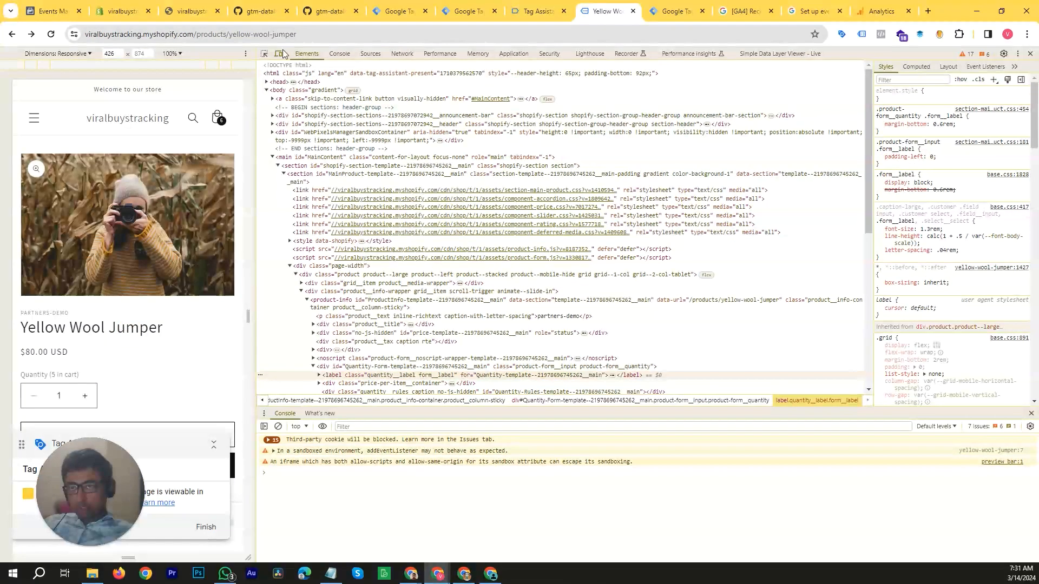
{"action": "left_click", "coordinate": [264, 54]}
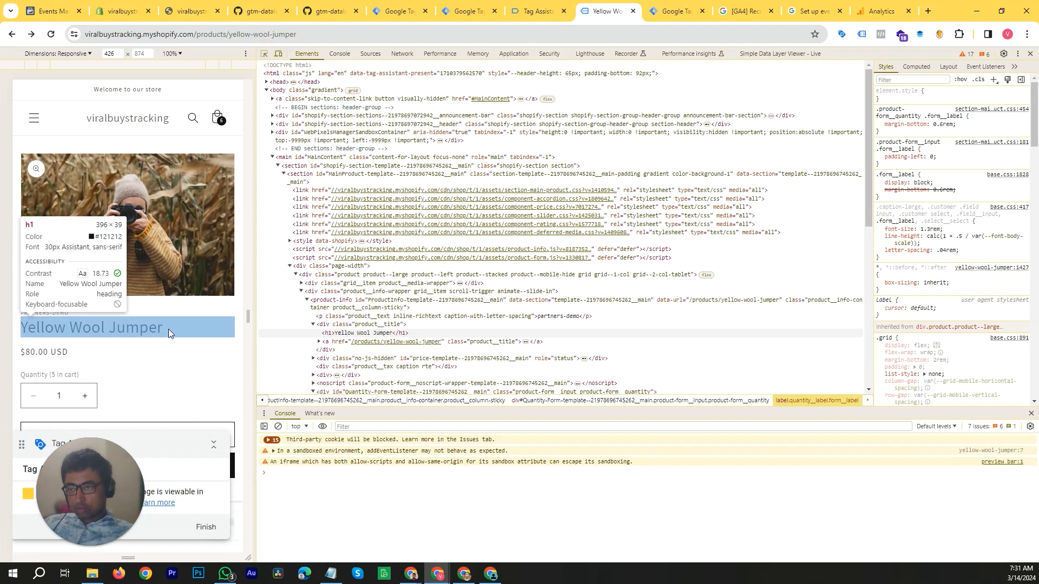
{"action": "left_click", "coordinate": [212, 330]}
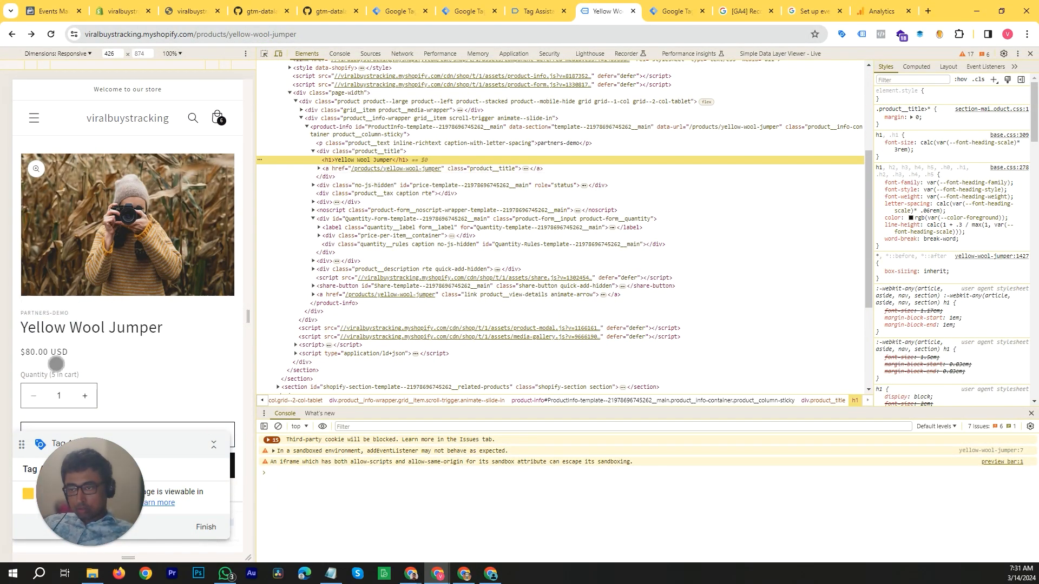
Inspect the product description paragraph and expand its p element to read the markup around it.
{"action": "scroll", "coordinate": [119, 383], "scroll_direction": "down", "scroll_amount": 4}
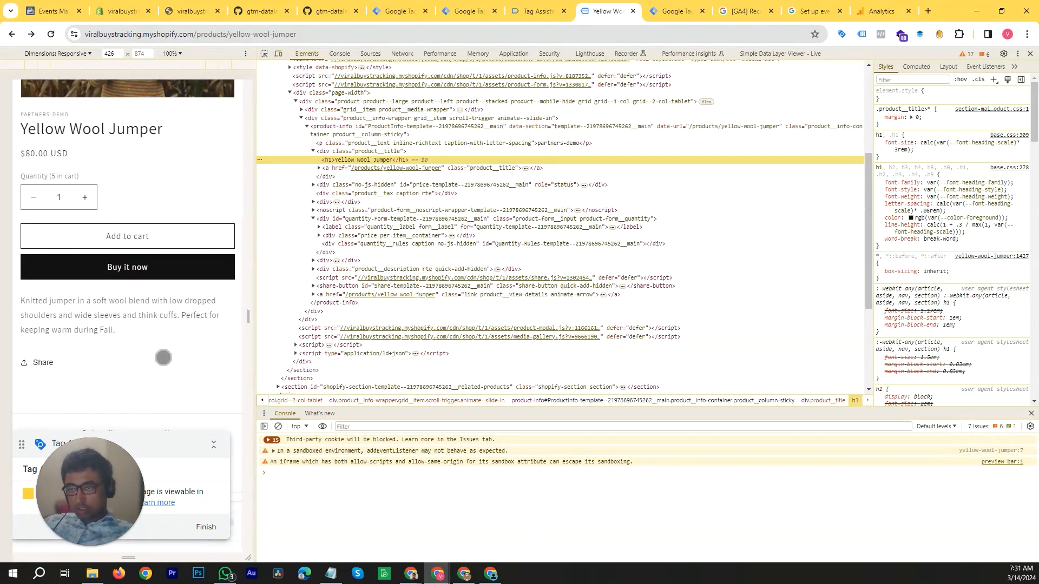
{"action": "left_click", "coordinate": [268, 56]}
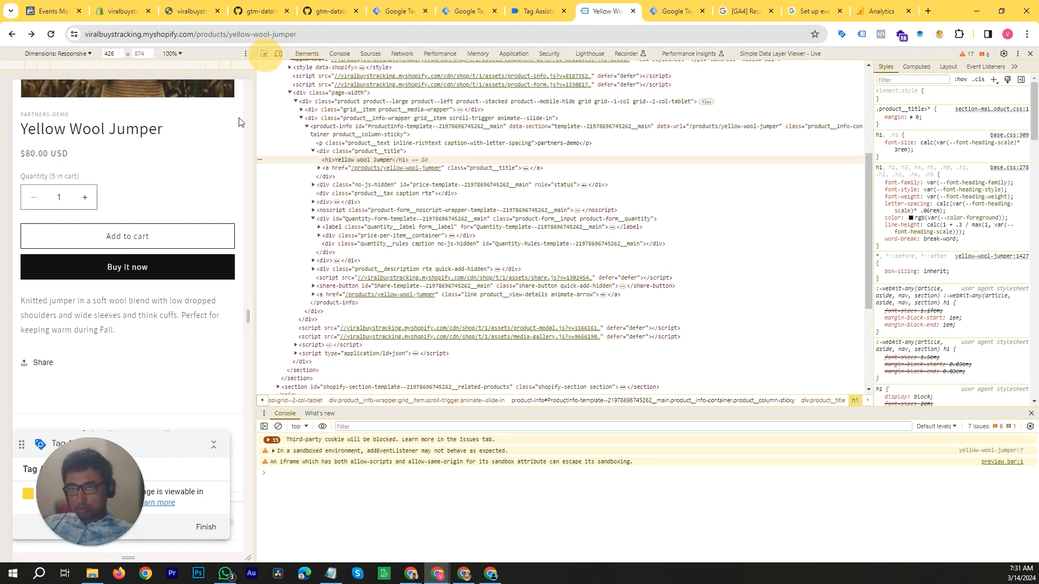
{"action": "left_click", "coordinate": [213, 311]}
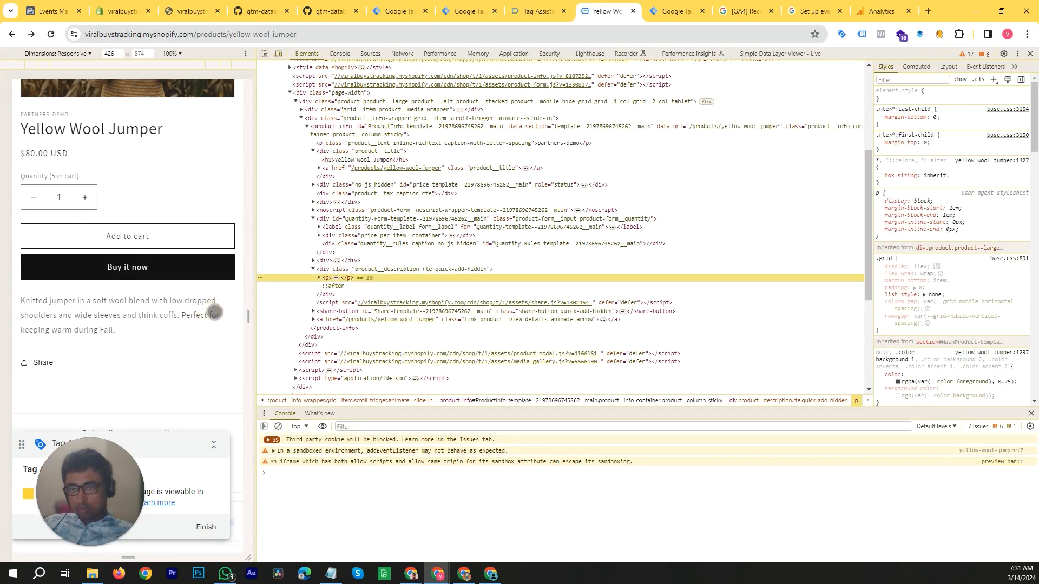
{"action": "left_click", "coordinate": [319, 279]}
{"action": "scroll", "coordinate": [362, 305], "scroll_direction": "down", "scroll_amount": 1}
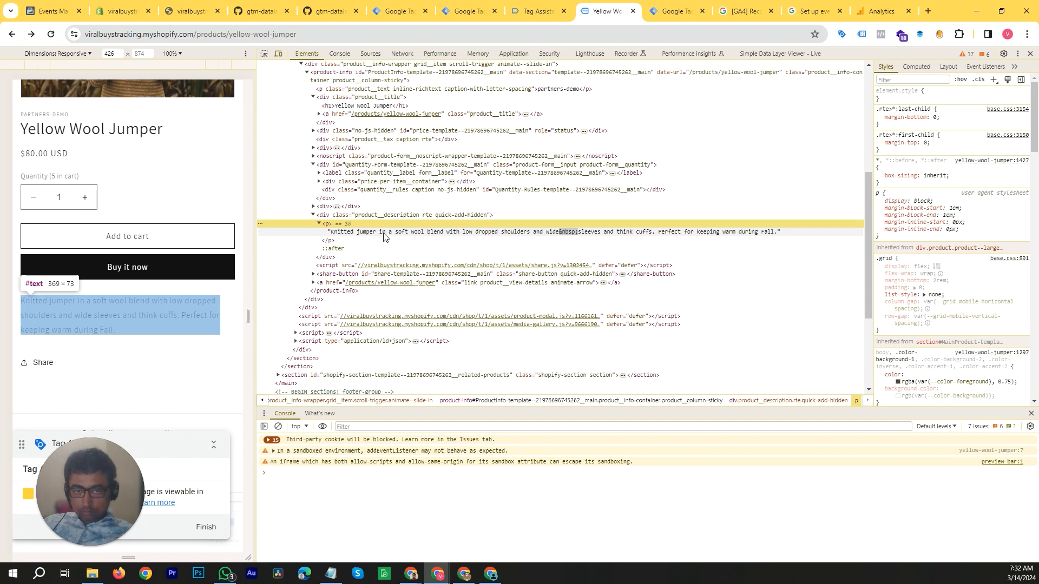
{"action": "scroll", "coordinate": [414, 228], "scroll_direction": "down", "scroll_amount": 1}
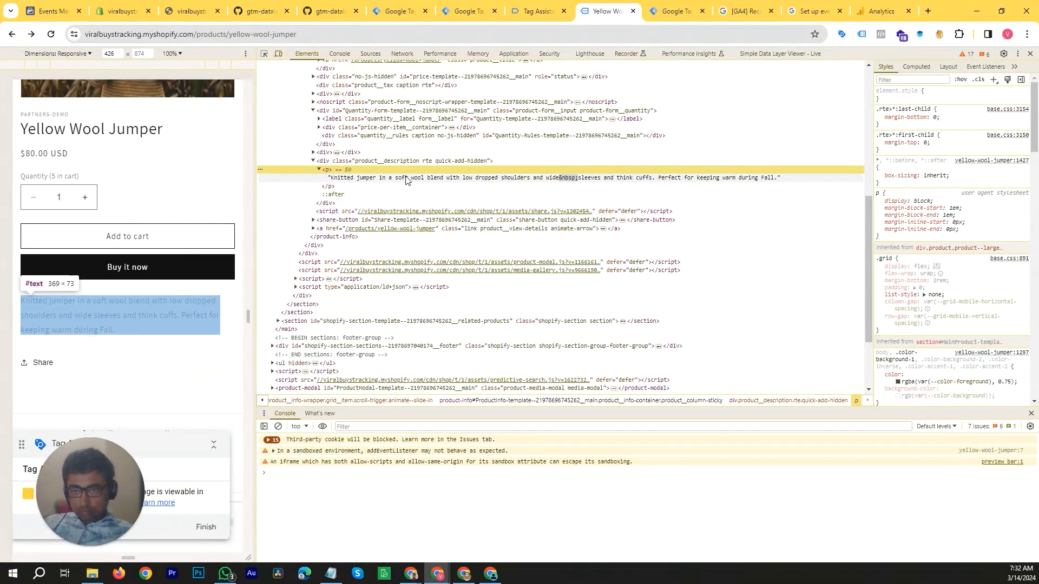
{"action": "scroll", "coordinate": [406, 183], "scroll_direction": "down", "scroll_amount": 1}
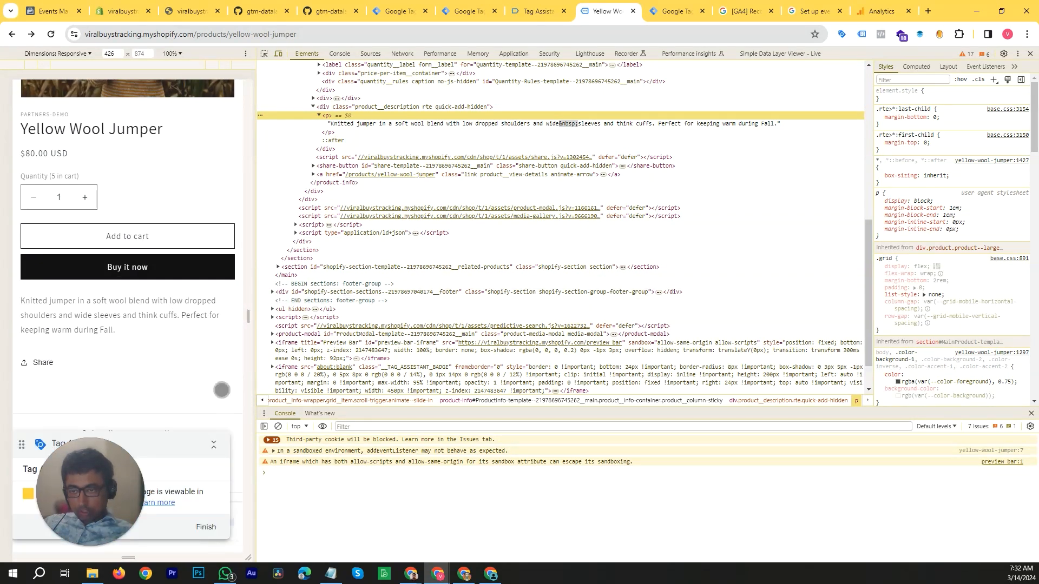
Expand the footer section's div and examine its ID and classes along with those of the product info and quantity elements.
{"action": "left_click", "coordinate": [222, 449]}
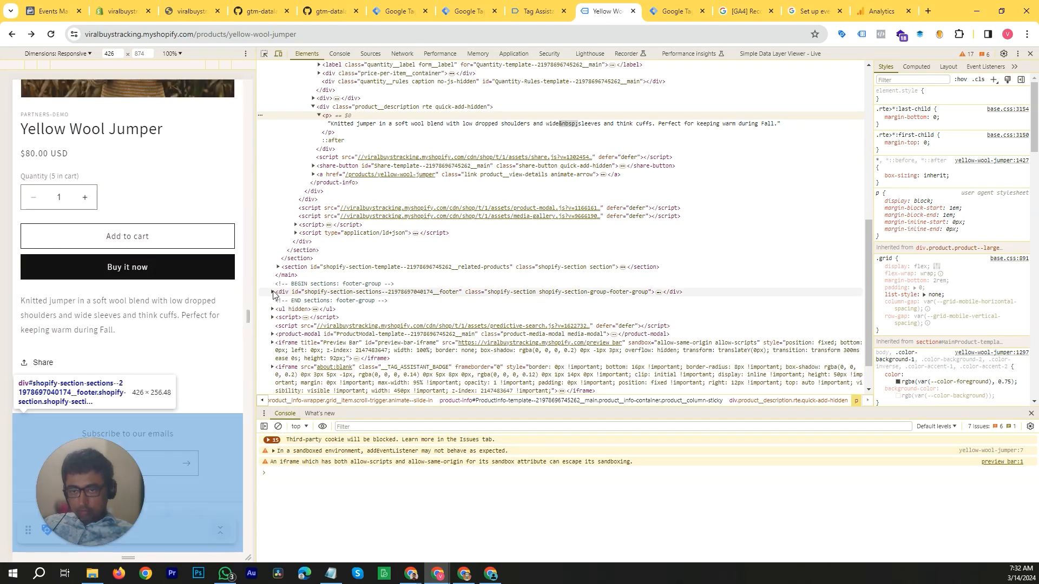
{"action": "left_click", "coordinate": [273, 292]}
{"action": "scroll", "coordinate": [352, 291], "scroll_direction": "down", "scroll_amount": 4}
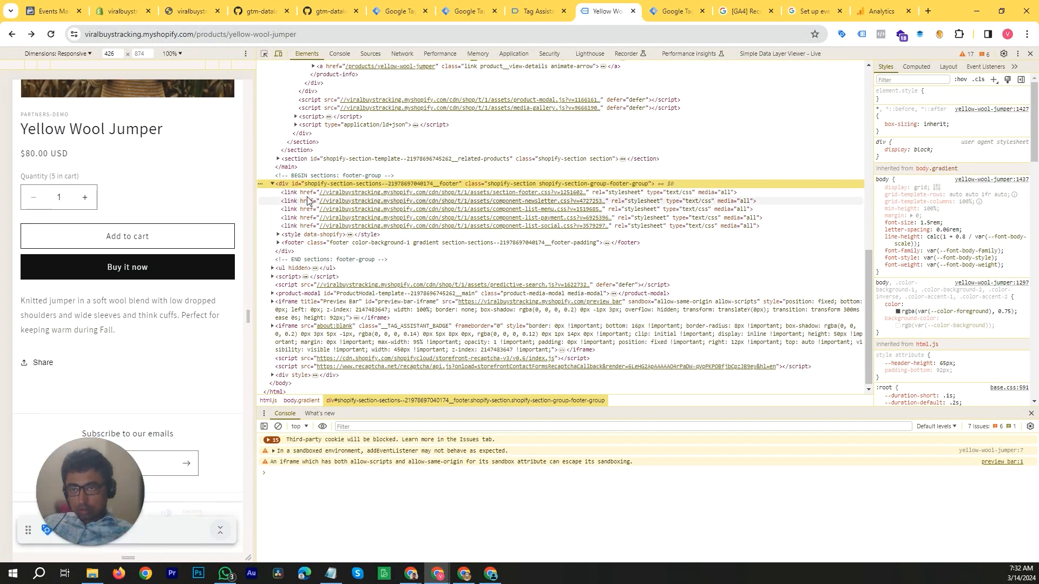
{"action": "scroll", "coordinate": [323, 244], "scroll_direction": "up", "scroll_amount": 5}
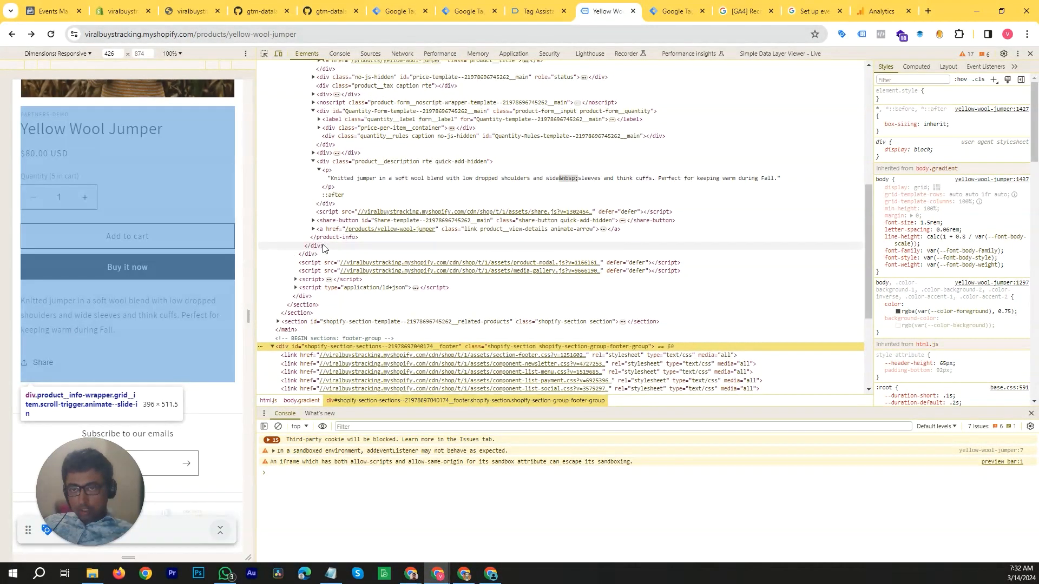
{"action": "scroll", "coordinate": [330, 260], "scroll_direction": "up", "scroll_amount": 3}
{"action": "scroll", "coordinate": [347, 278], "scroll_direction": "up", "scroll_amount": 2}
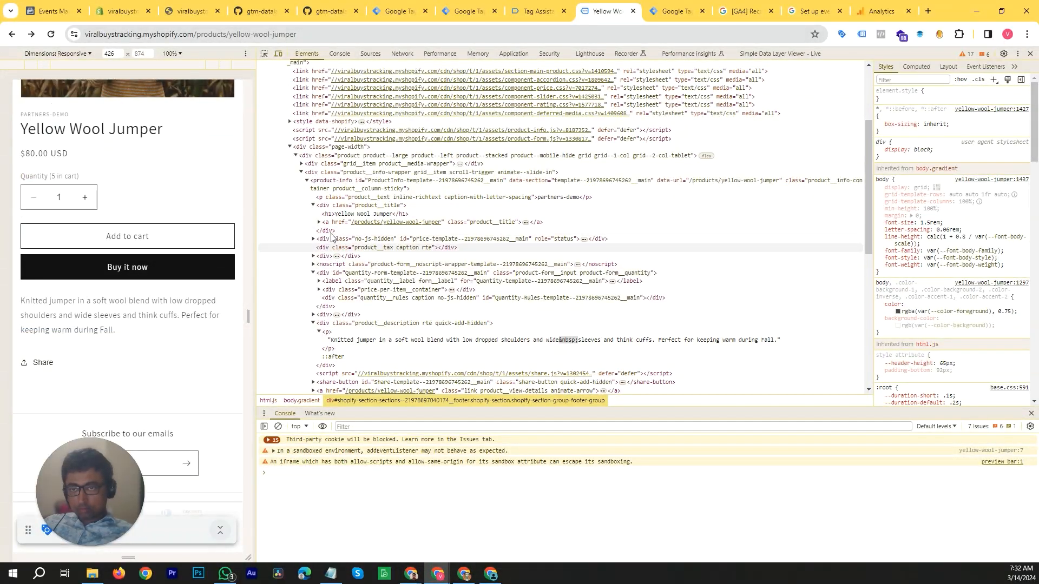
{"action": "scroll", "coordinate": [325, 257], "scroll_direction": "up", "scroll_amount": 3}
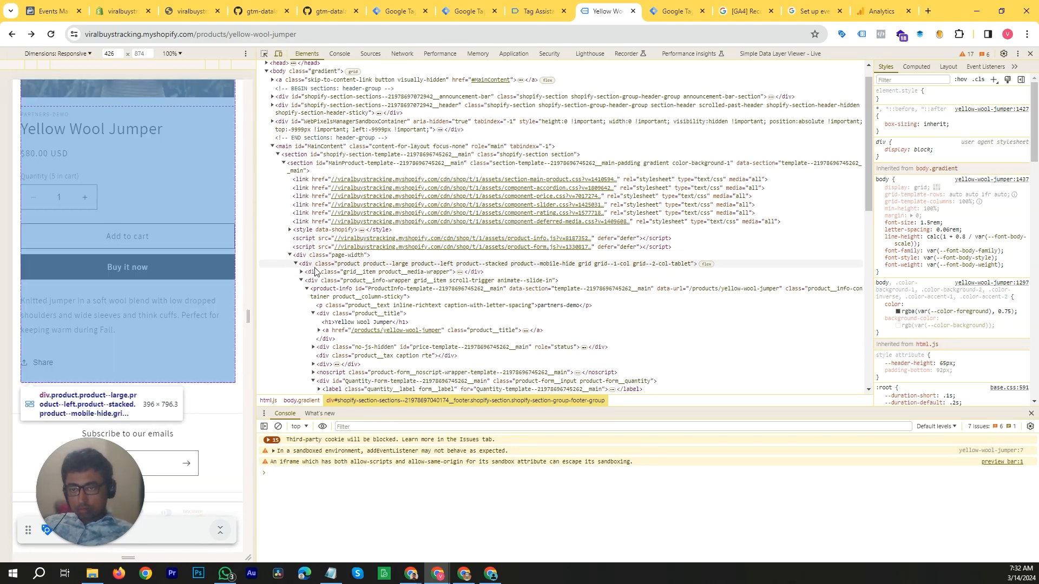
{"action": "scroll", "coordinate": [319, 244], "scroll_direction": "down", "scroll_amount": 4}
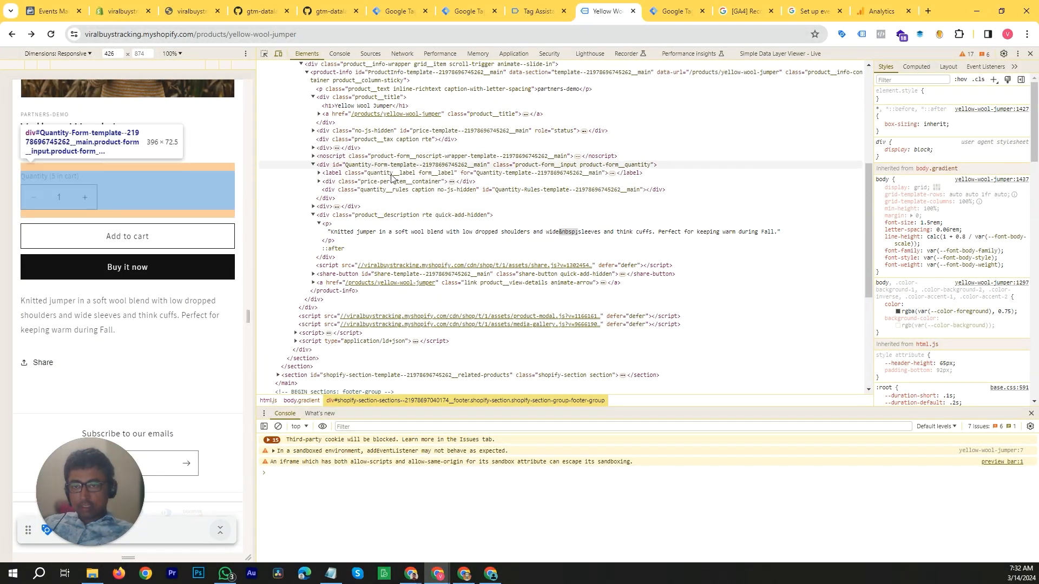
{"action": "scroll", "coordinate": [155, 142], "scroll_direction": "up", "scroll_amount": 3}
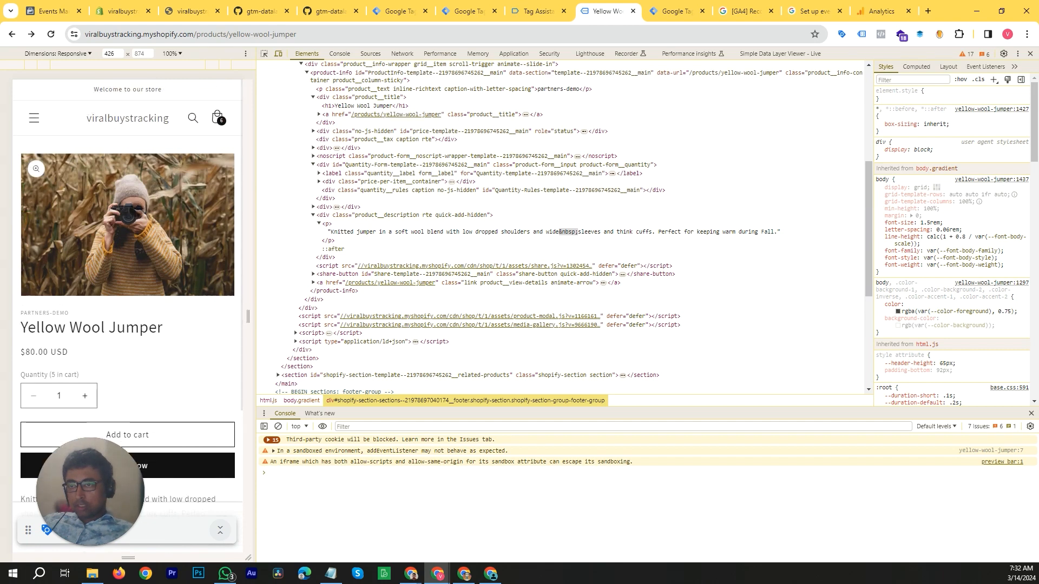
Inspect the cart icon, product info and product form elements with the element picker, and close the developer tools.
{"action": "left_click", "coordinate": [264, 54]}
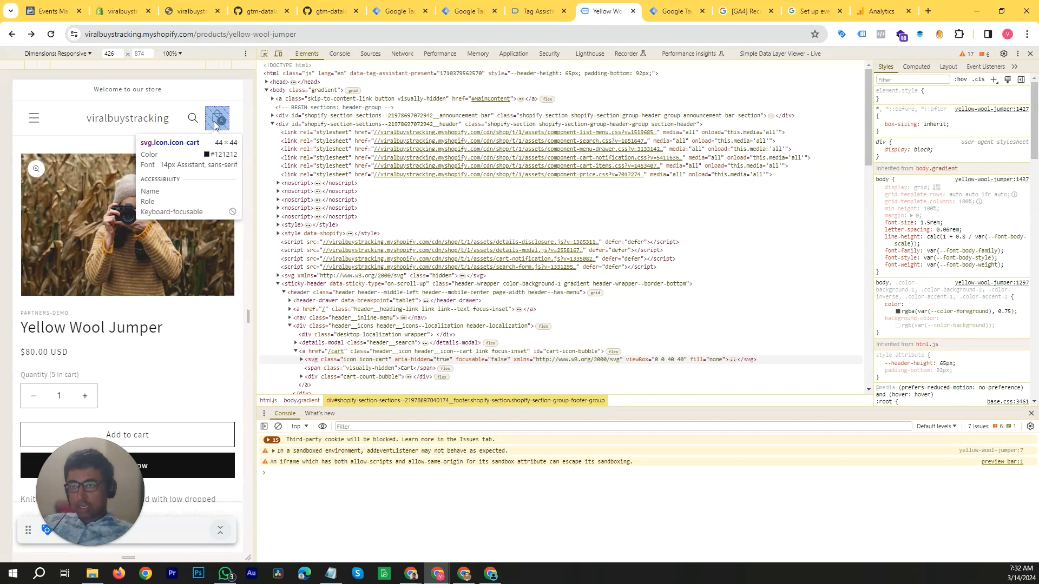
{"action": "scroll", "coordinate": [144, 130], "scroll_direction": "down", "scroll_amount": 4}
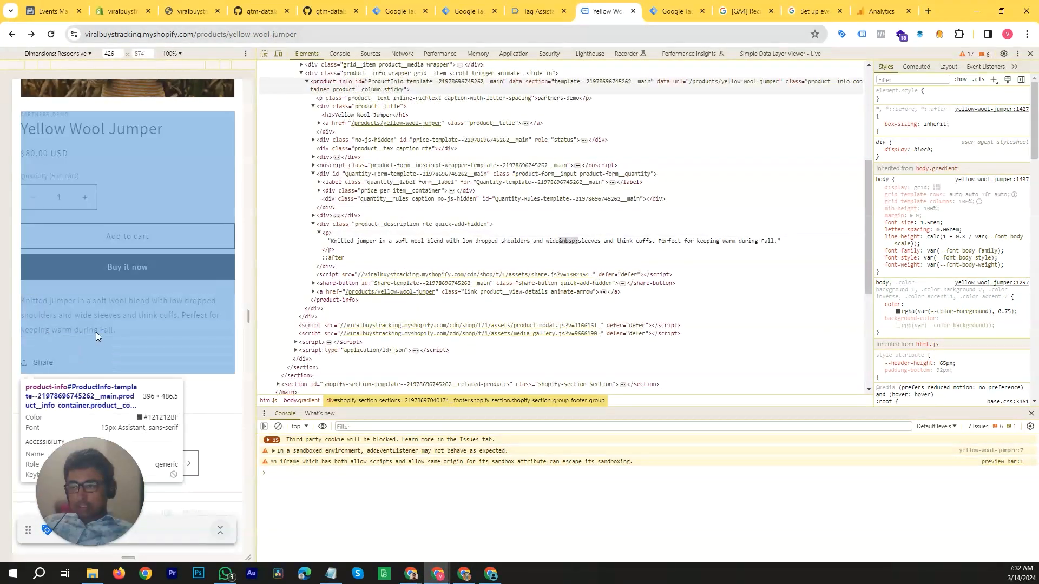
{"action": "scroll", "coordinate": [190, 234], "scroll_direction": "up", "scroll_amount": 1}
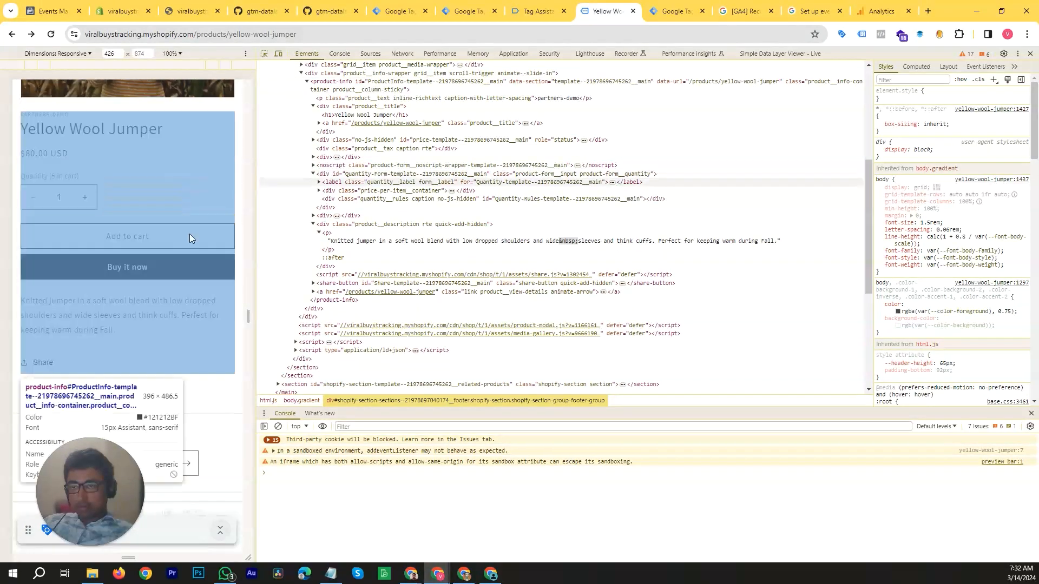
{"action": "scroll", "coordinate": [194, 244], "scroll_direction": "up", "scroll_amount": 1}
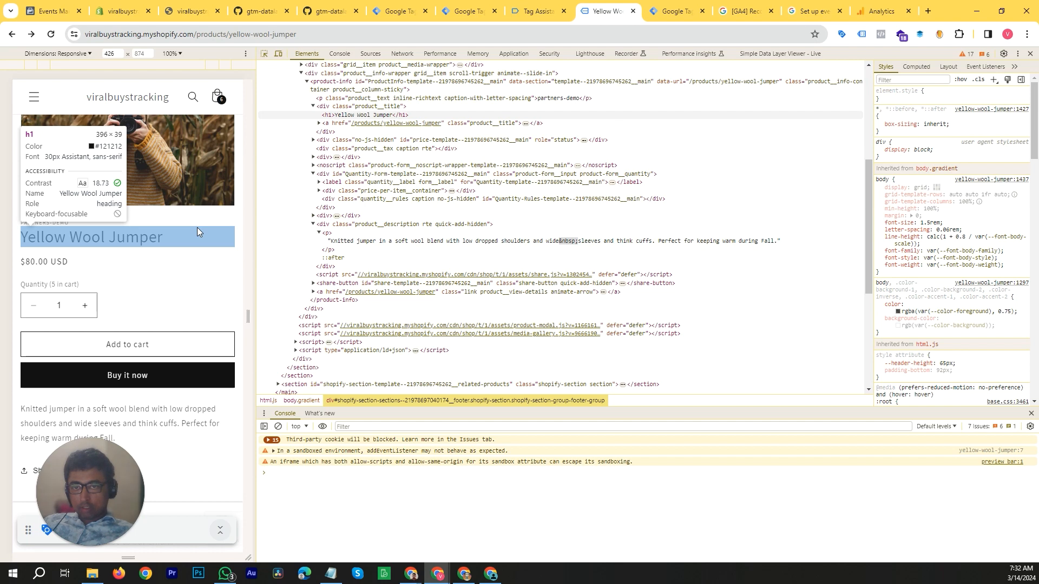
{"action": "left_click", "coordinate": [174, 412]}
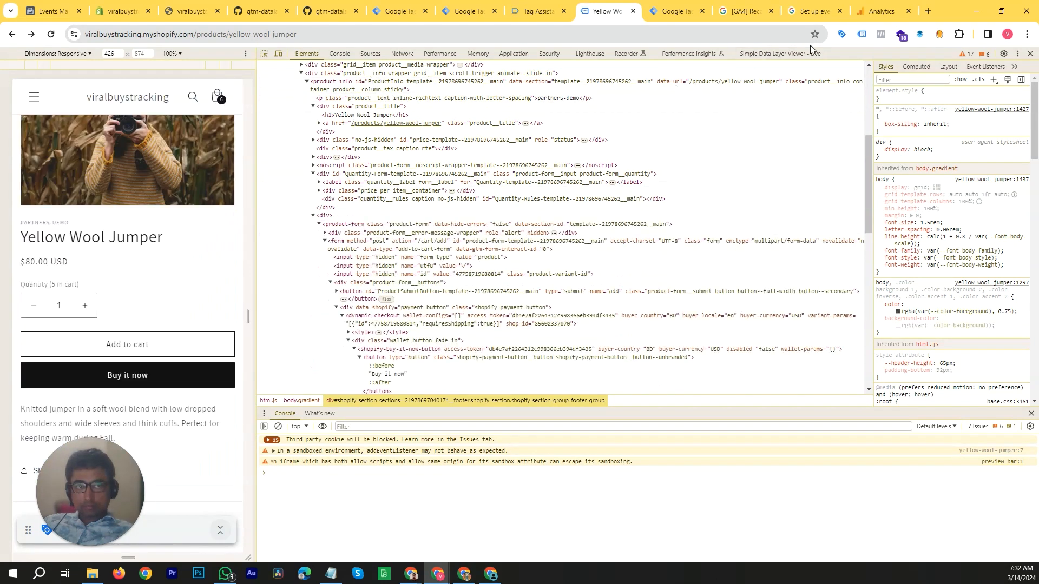
{"action": "left_click", "coordinate": [1030, 54]}
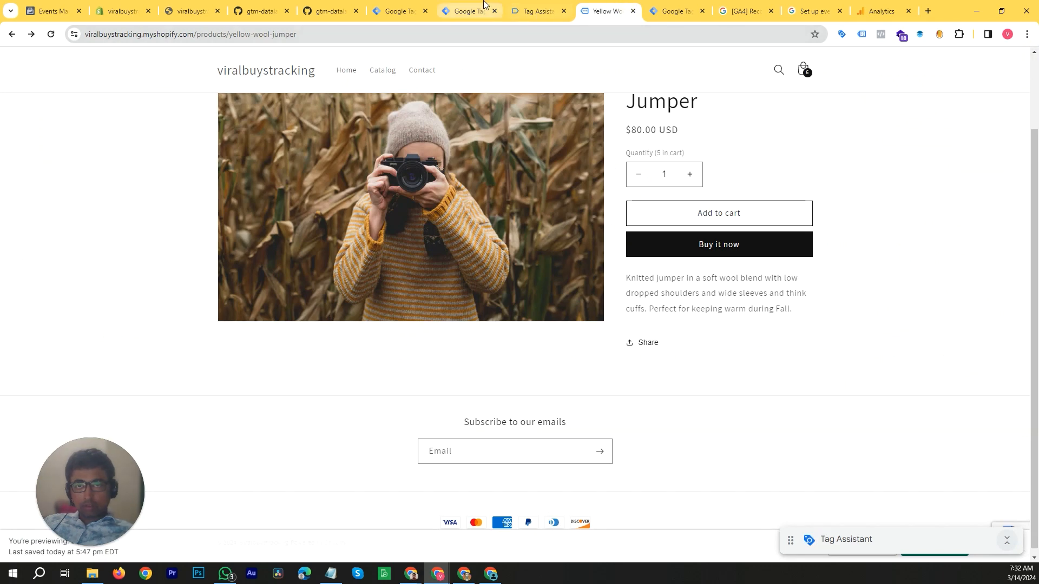
Check the unfinished trigger in Tag Manager, return to the Yellow Wool Jumper page and emulate it on an iPhone 14 Pro Max in developer tools.
{"action": "left_click", "coordinate": [467, 11]}
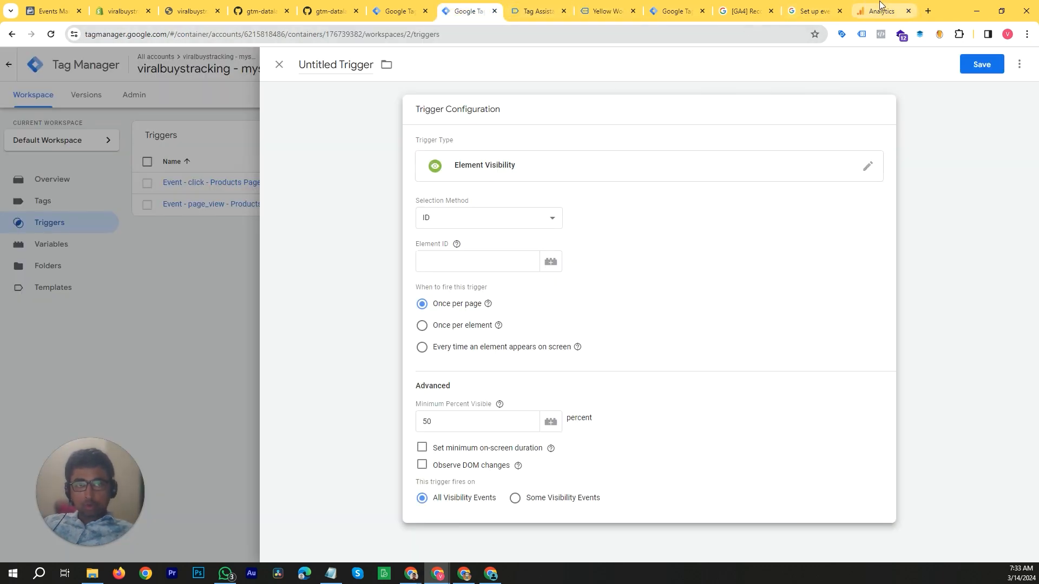
{"action": "left_click", "coordinate": [614, 11]}
{"action": "scroll", "coordinate": [469, 253], "scroll_direction": "up", "scroll_amount": 2}
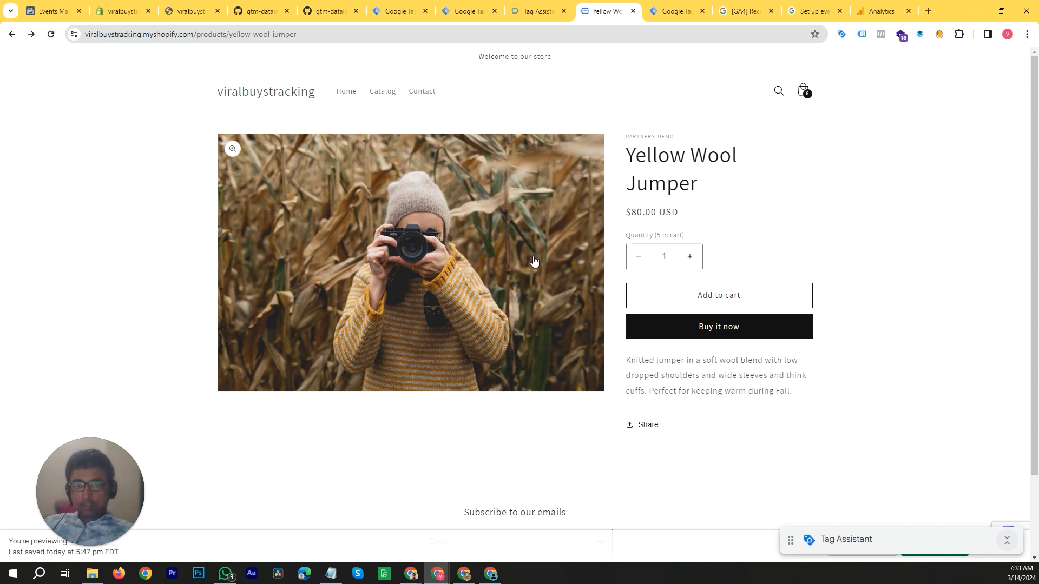
{"action": "key", "text": "ctrl+shift+i"}
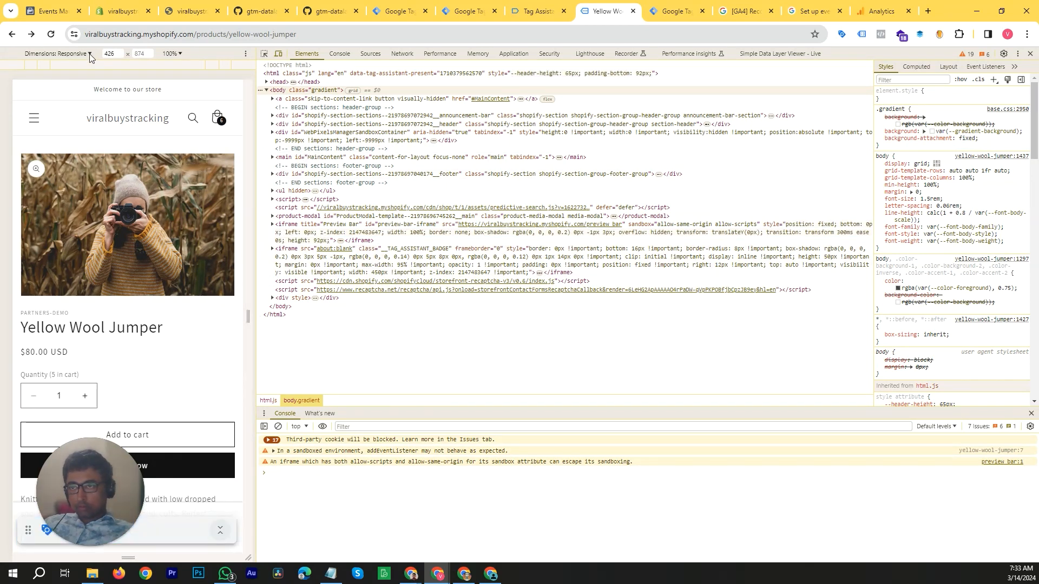
{"action": "left_click", "coordinate": [59, 53]}
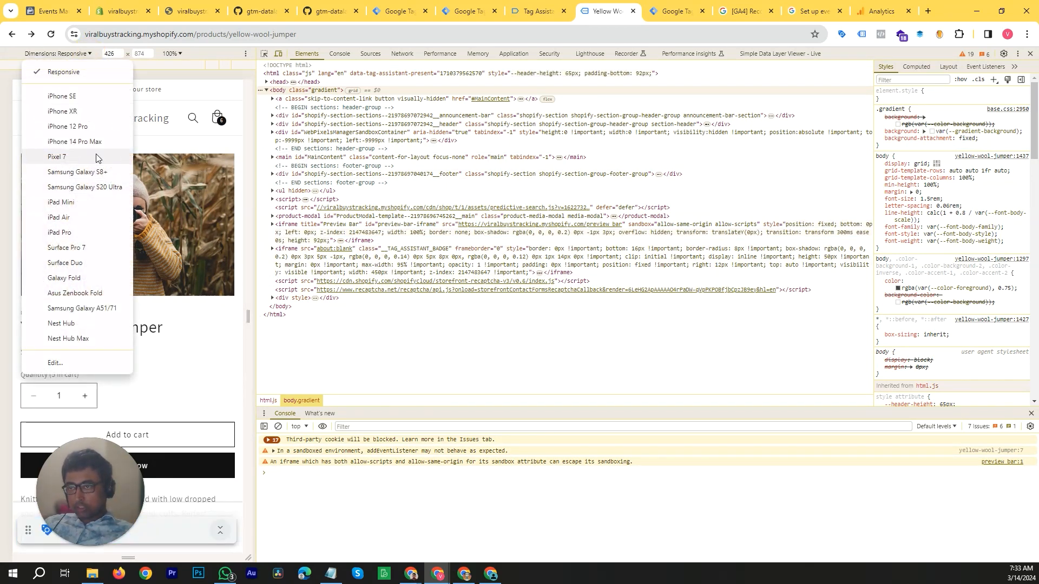
{"action": "left_click", "coordinate": [75, 142]}
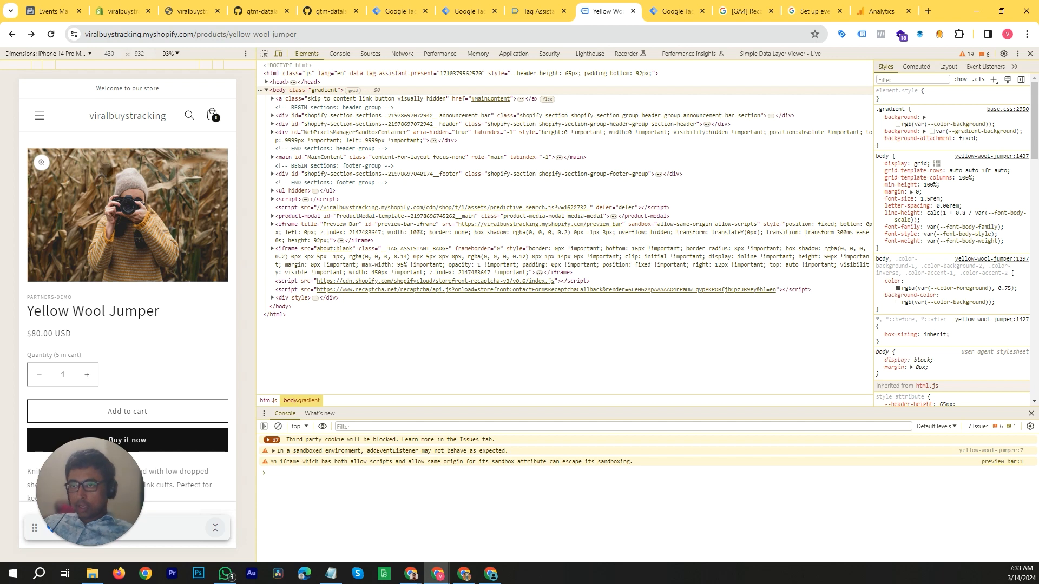
Switch the emulated device to iPhone SE and review the product page down to its email subscription section.
{"action": "left_click", "coordinate": [90, 53]}
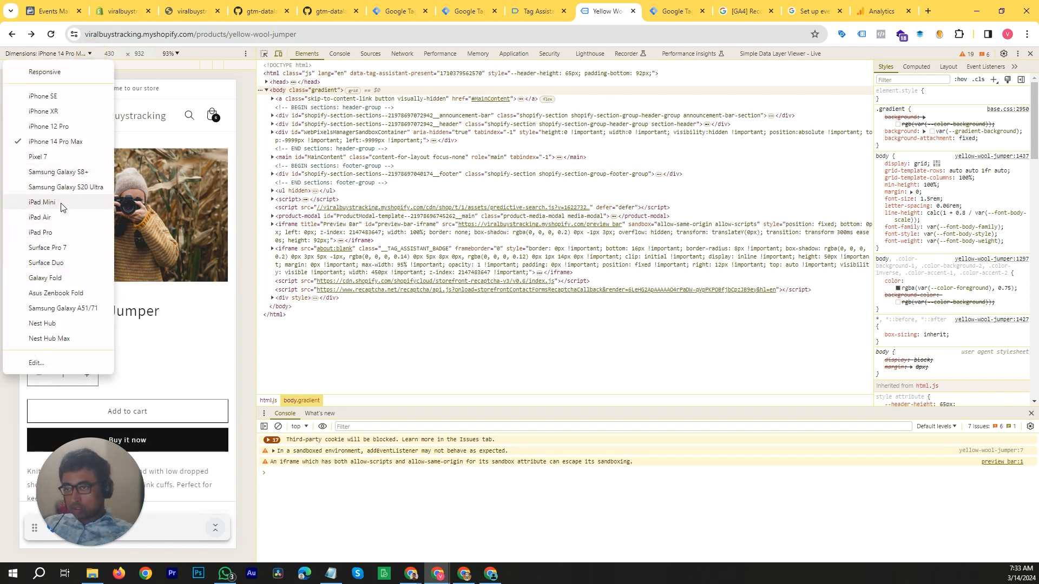
{"action": "left_click", "coordinate": [73, 95]}
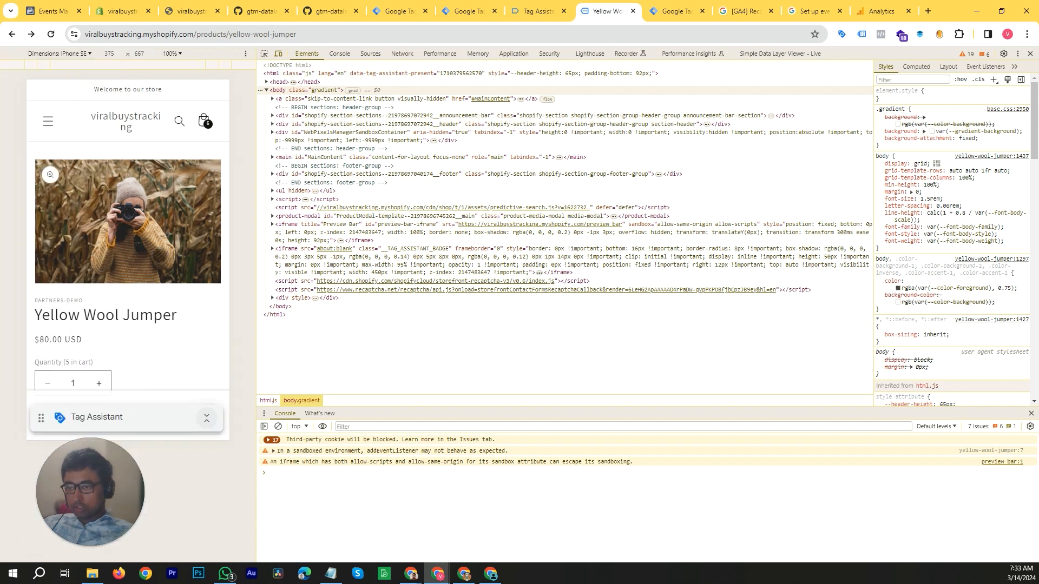
{"action": "scroll", "coordinate": [123, 292], "scroll_direction": "down", "scroll_amount": 5}
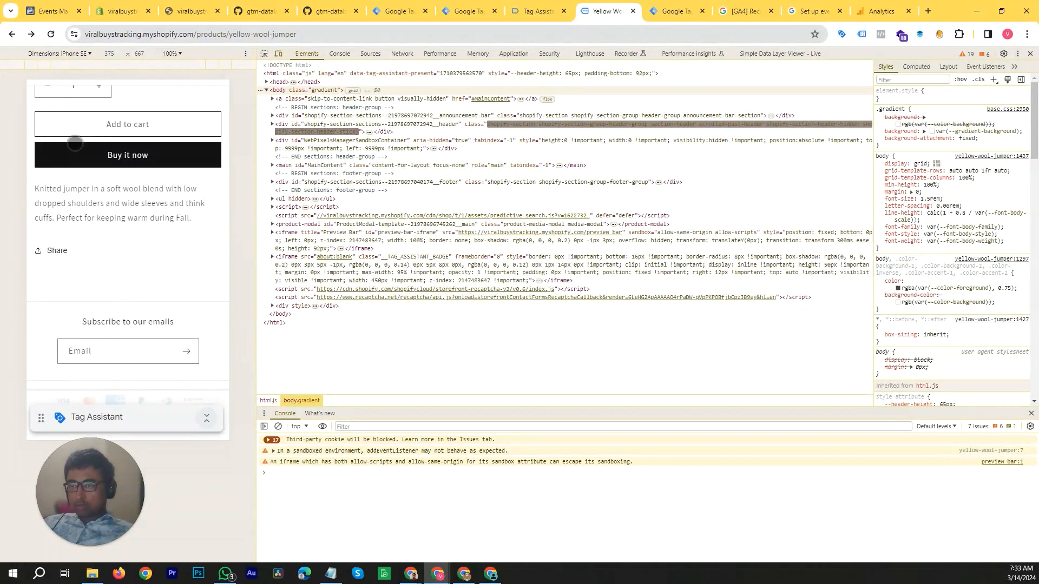
{"action": "scroll", "coordinate": [105, 325], "scroll_direction": "up", "scroll_amount": 5}
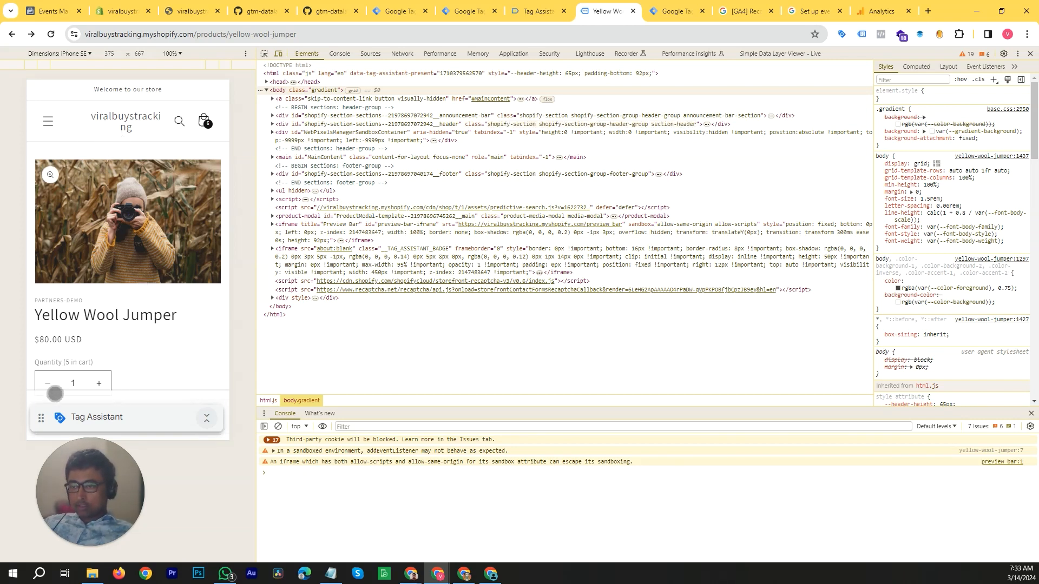
Move the Tag Assistant badge out of the emulated page's view and look through the product page again.
{"action": "left_click_drag", "start_coordinate": [161, 427], "coordinate": [164, 455]}
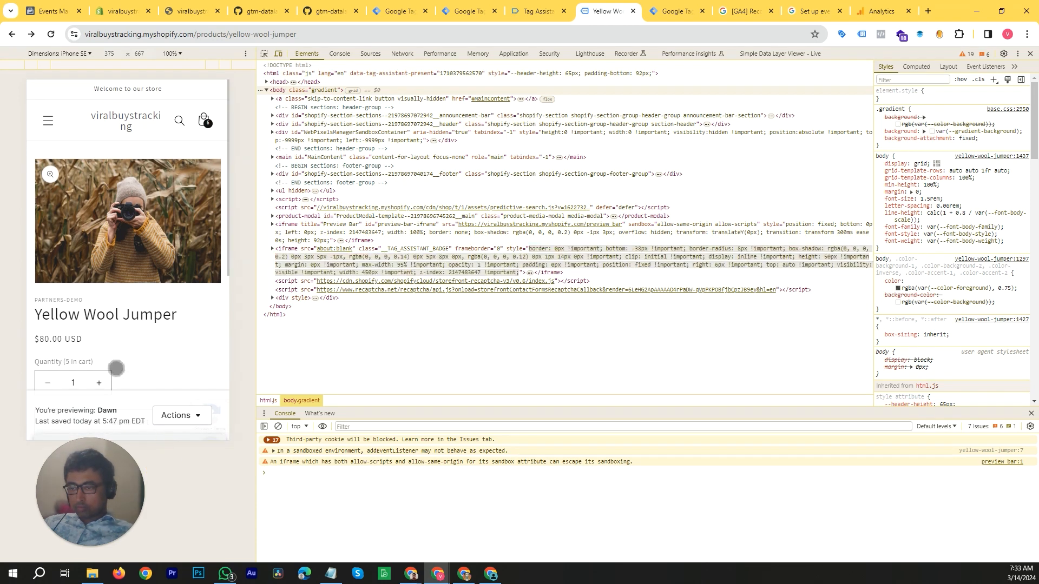
{"action": "scroll", "coordinate": [117, 370], "scroll_direction": "down", "scroll_amount": 4}
{"action": "scroll", "coordinate": [118, 373], "scroll_direction": "up", "scroll_amount": 4}
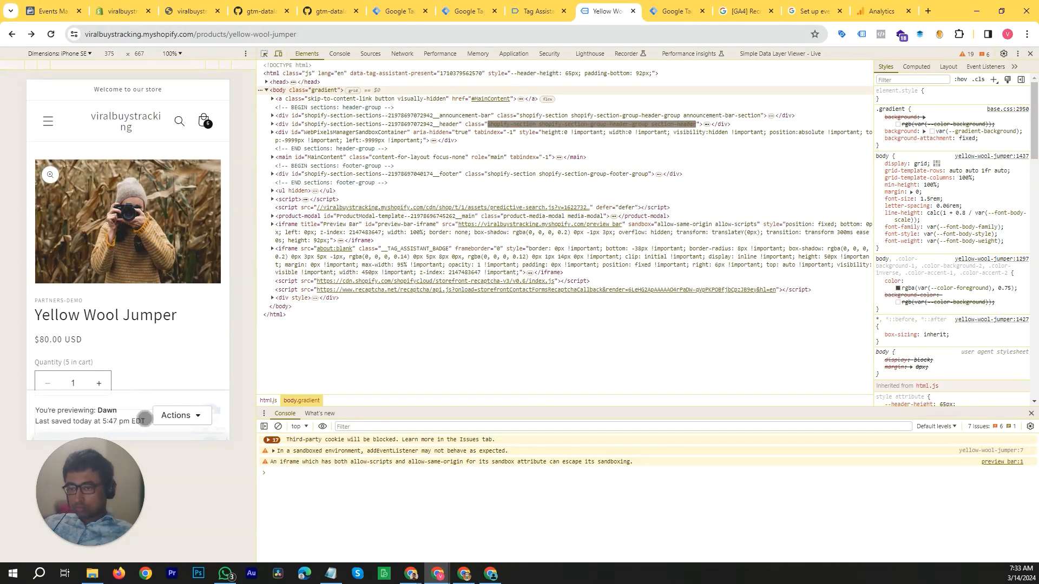
Review the emulated Yellow Wool Jumper page from the header down to the email subscription section and close the developer tools.
{"action": "scroll", "coordinate": [89, 397], "scroll_direction": "down", "scroll_amount": 2}
{"action": "scroll", "coordinate": [93, 394], "scroll_direction": "up", "scroll_amount": 2}
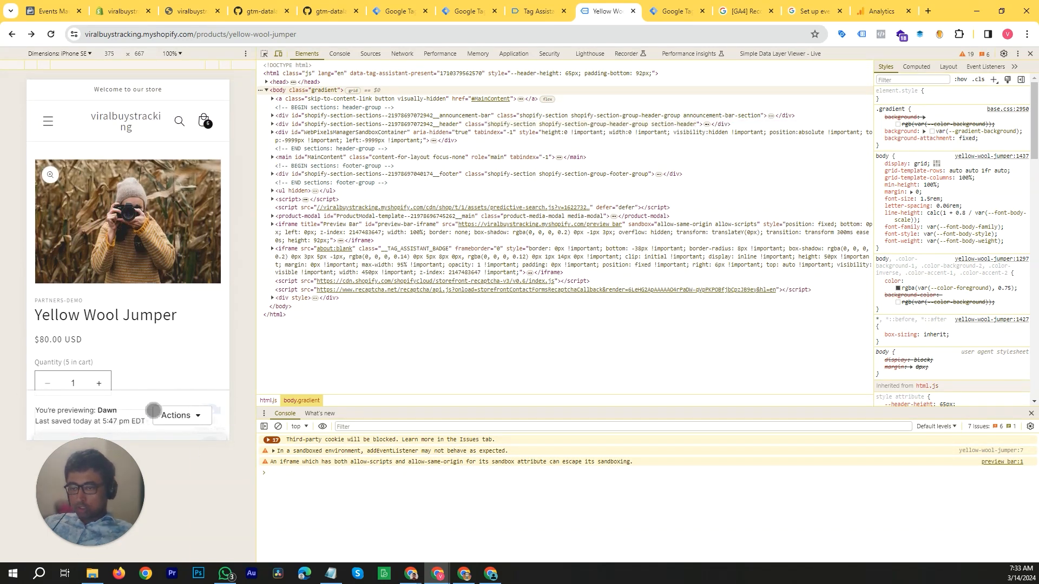
{"action": "scroll", "coordinate": [159, 341], "scroll_direction": "down", "scroll_amount": 2}
{"action": "scroll", "coordinate": [159, 340], "scroll_direction": "down", "scroll_amount": 3}
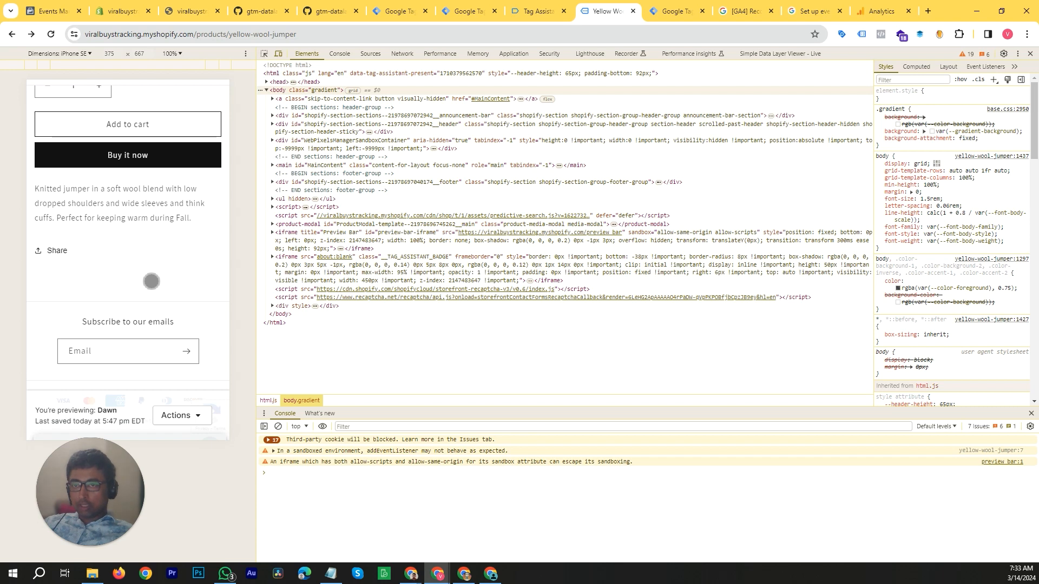
{"action": "scroll", "coordinate": [150, 277], "scroll_direction": "up", "scroll_amount": 5}
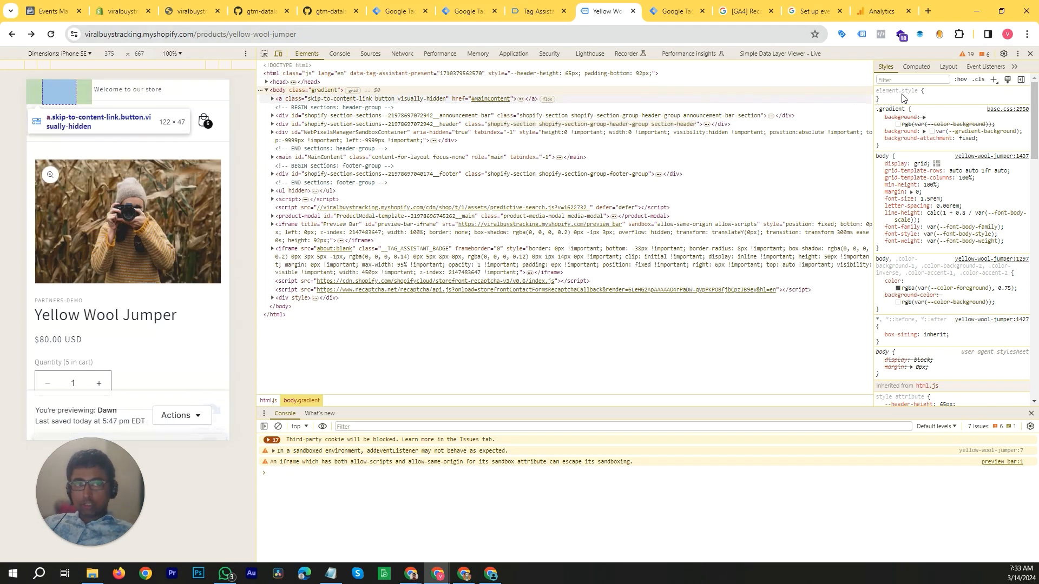
{"action": "left_click", "coordinate": [1030, 54]}
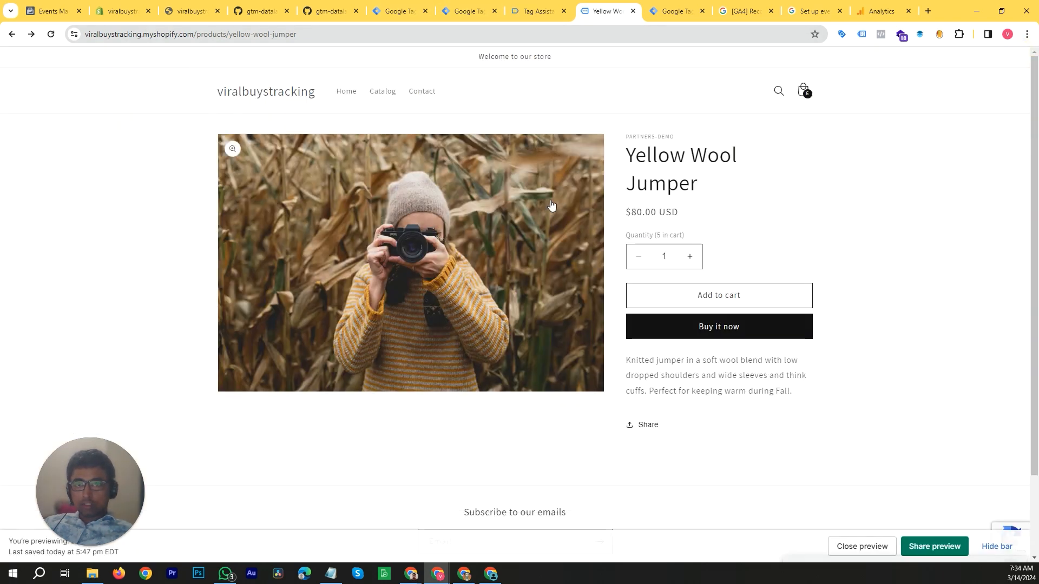
In the unfinished Element Visibility trigger in Tag Manager, enable a minimum on-screen duration of 20 milliseconds.
{"action": "left_click", "coordinate": [464, 11]}
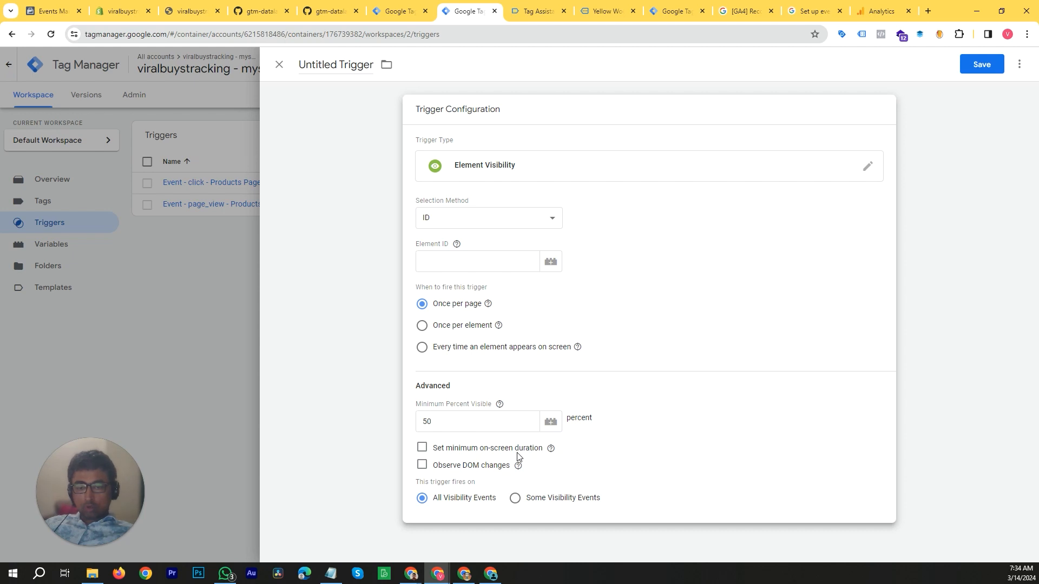
{"action": "left_click", "coordinate": [423, 447]}
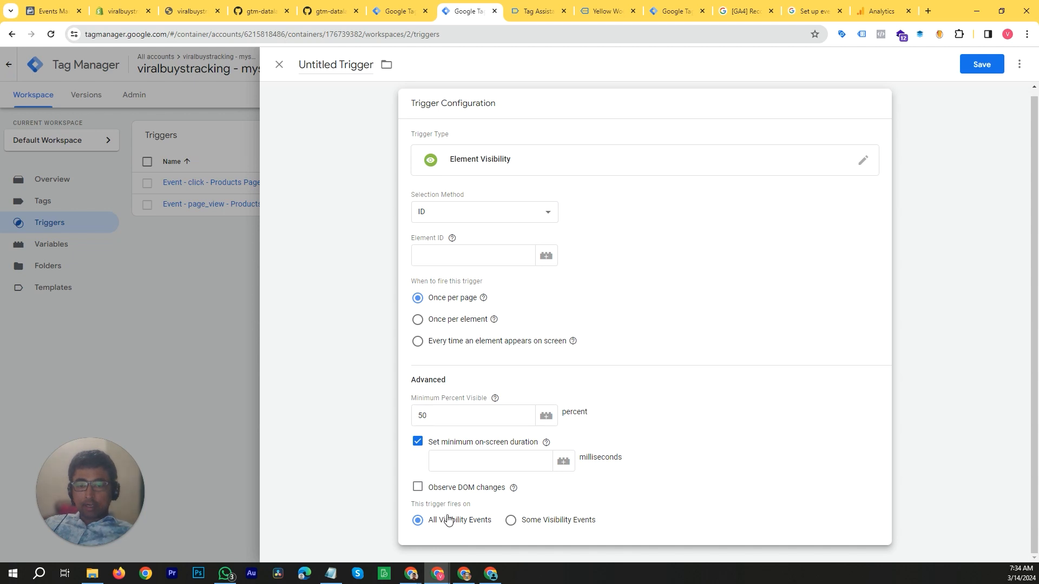
{"action": "left_click", "coordinate": [465, 460]}
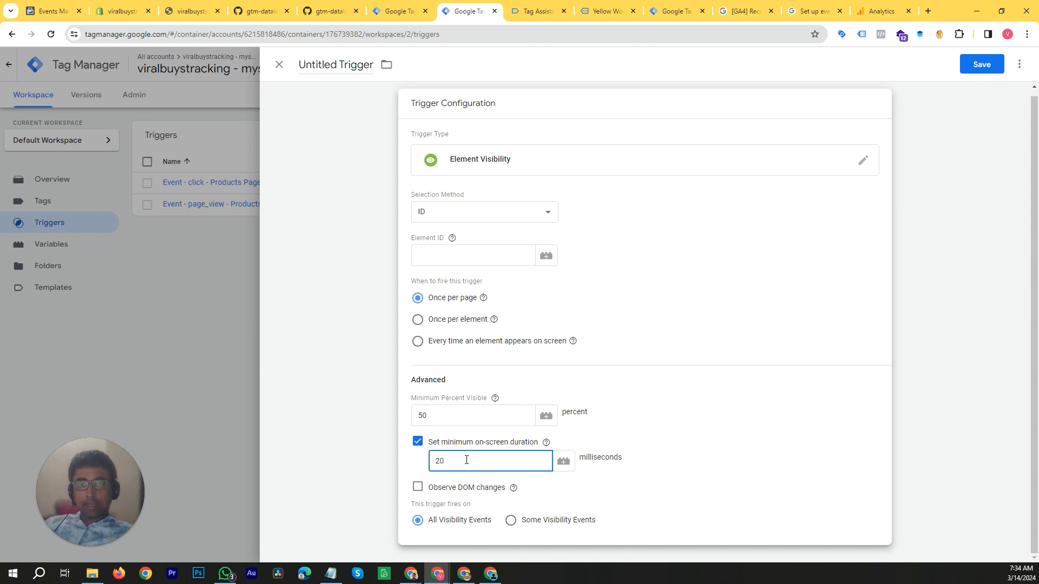
Change the untitled trigger's type from Element Visibility to Timer.
{"action": "left_click", "coordinate": [863, 160]}
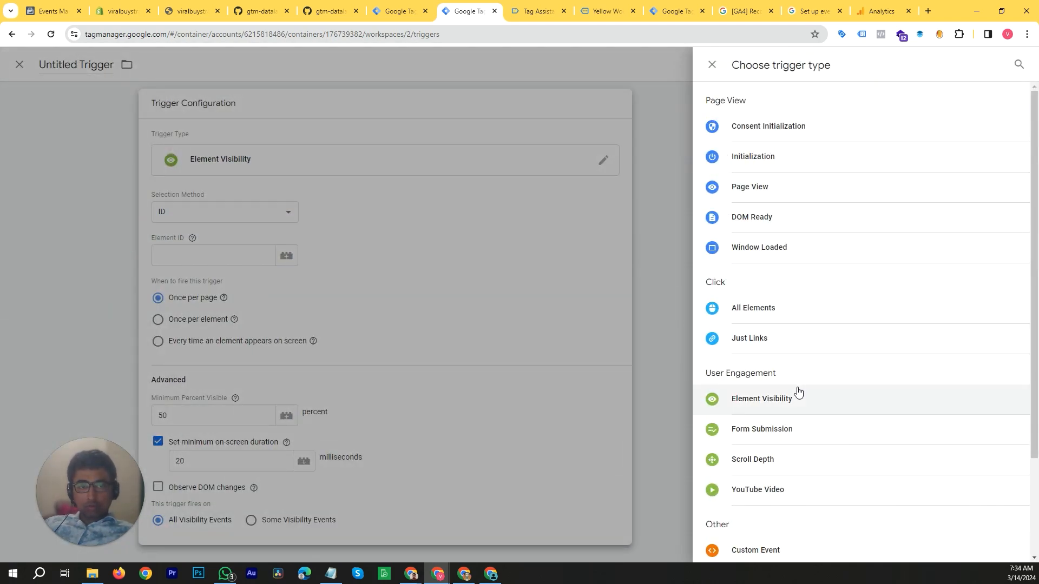
{"action": "scroll", "coordinate": [806, 393], "scroll_direction": "down", "scroll_amount": 3}
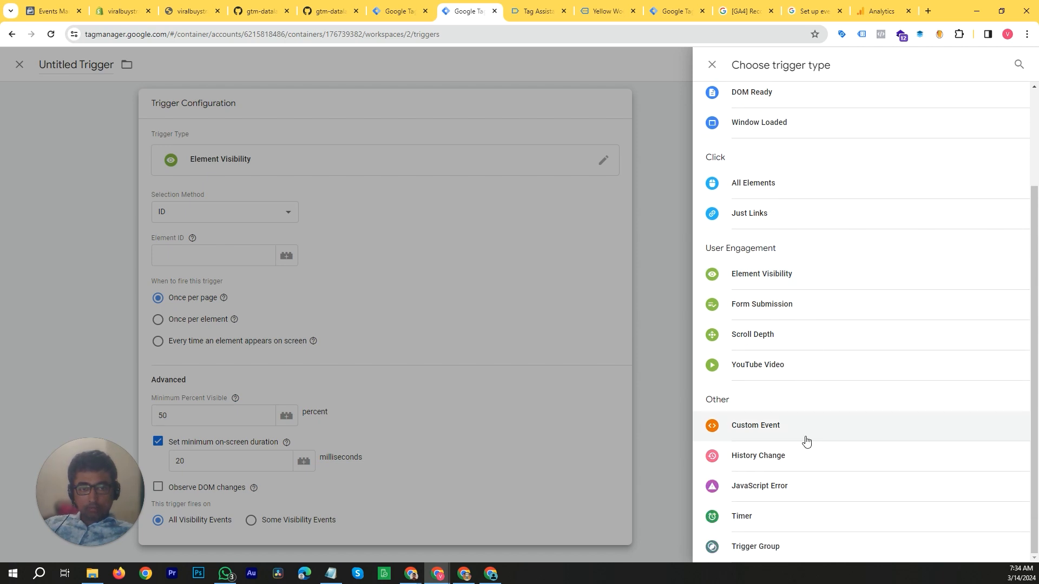
{"action": "left_click", "coordinate": [794, 516]}
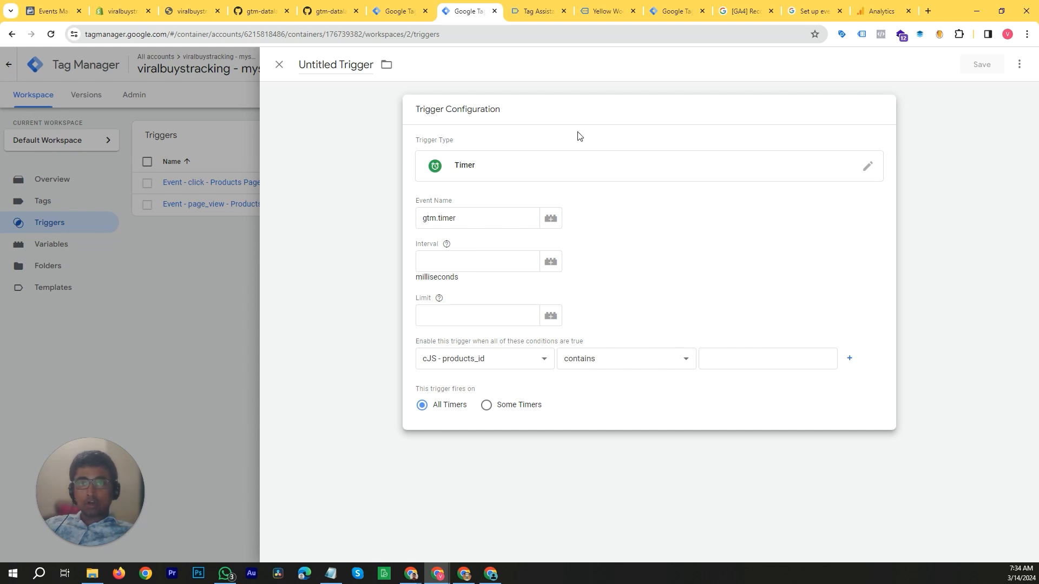
Check the Yellow Wool Jumper page's URL, and read the explanations of the Timer trigger's Interval and Limit settings.
{"action": "left_click", "coordinate": [621, 7]}
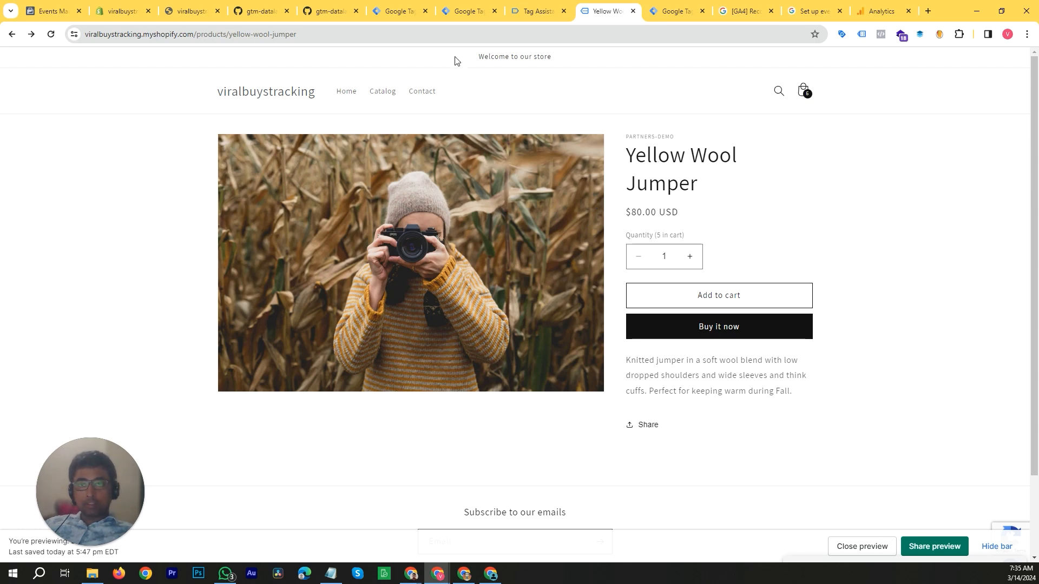
{"action": "left_click", "coordinate": [205, 34]}
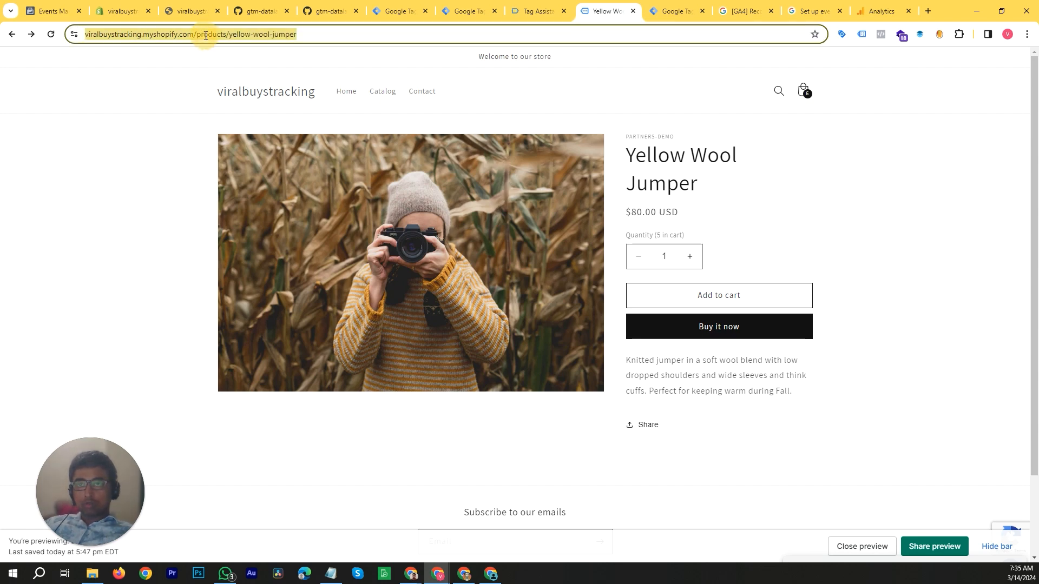
{"action": "left_click", "coordinate": [146, 162]}
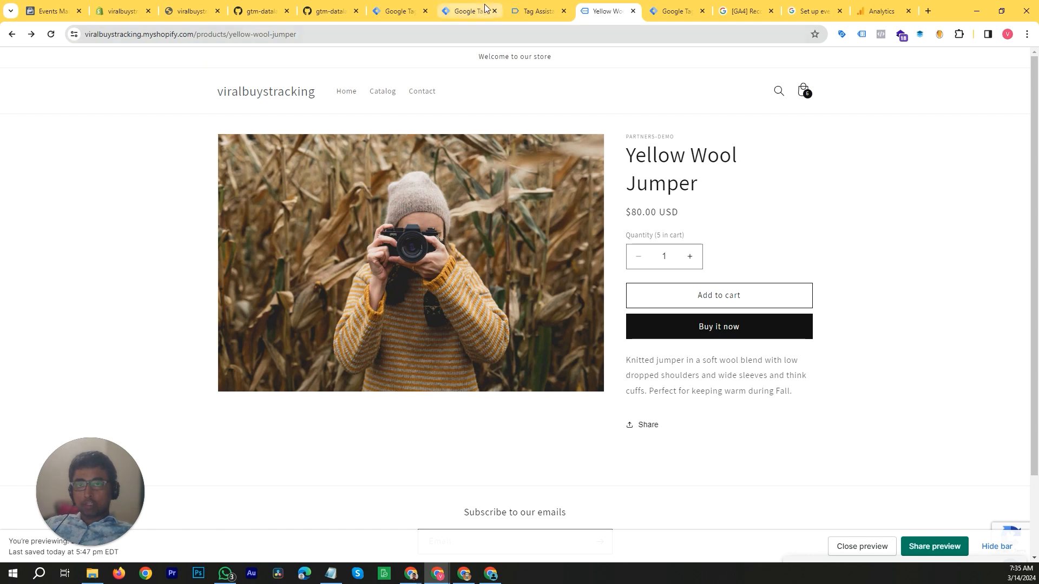
{"action": "left_click", "coordinate": [461, 8]}
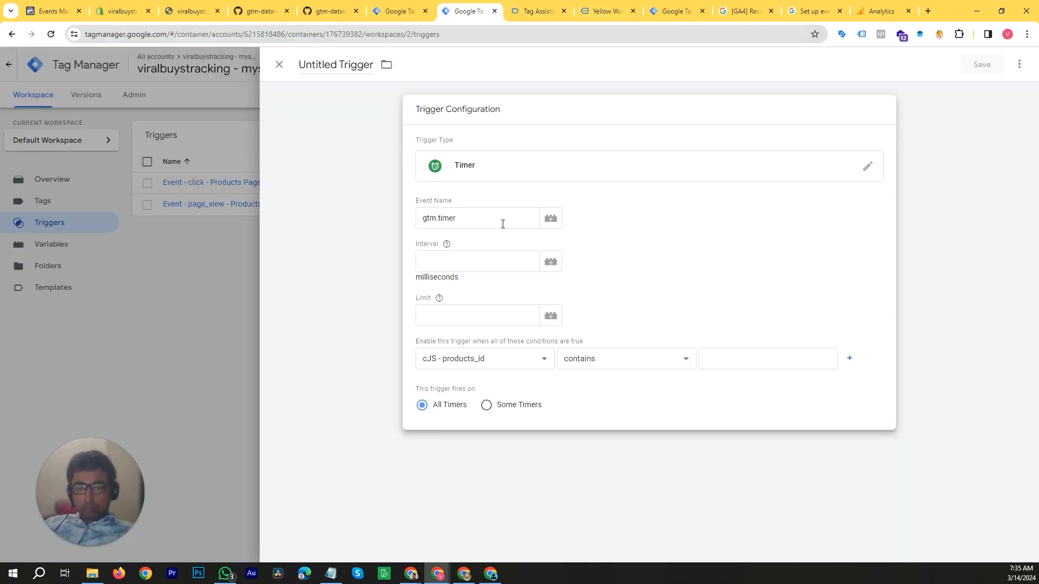
{"action": "left_click", "coordinate": [478, 258]}
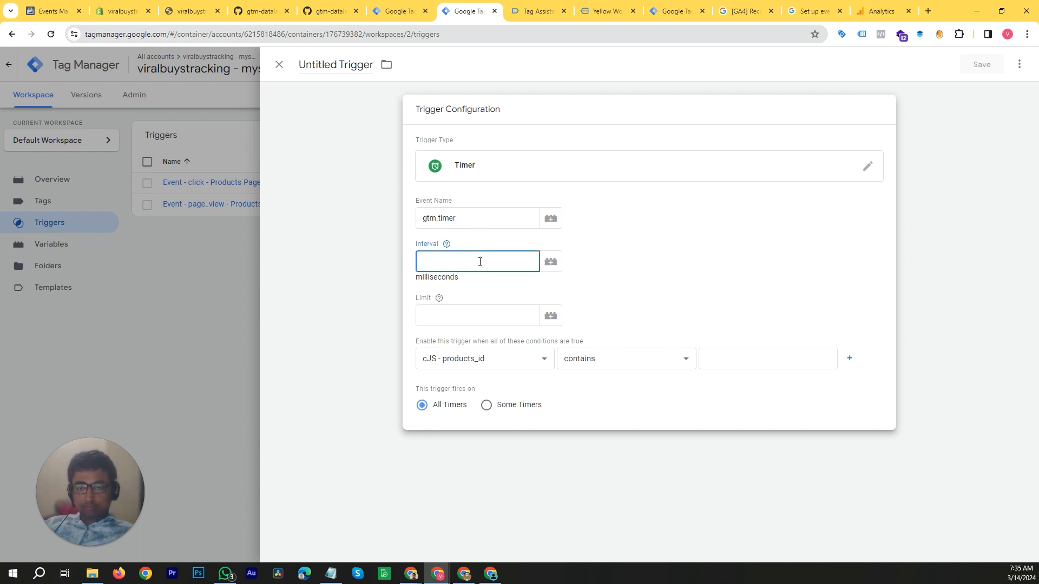
{"action": "left_click", "coordinate": [446, 247]}
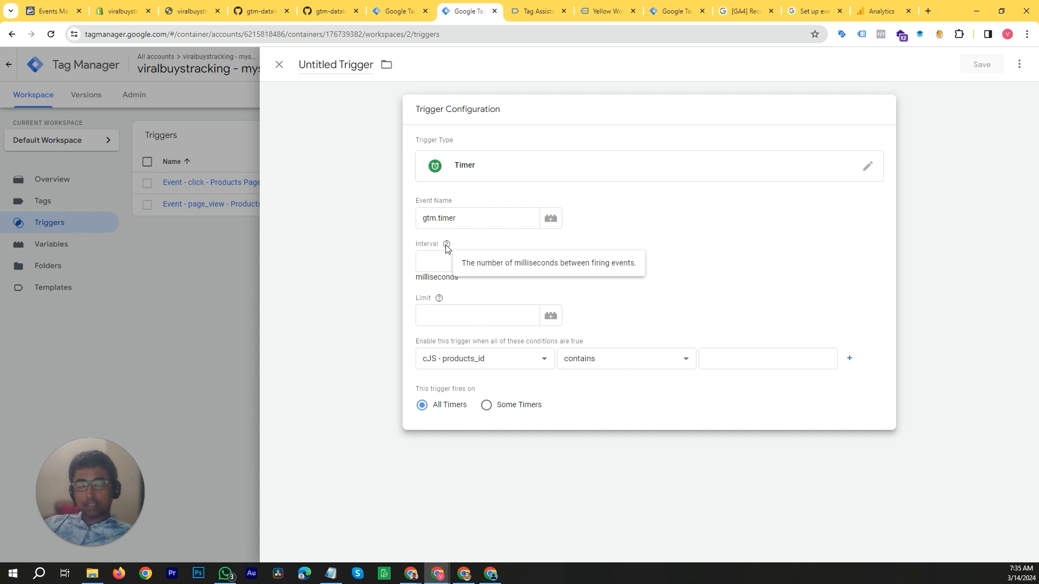
{"action": "left_click", "coordinate": [439, 299]}
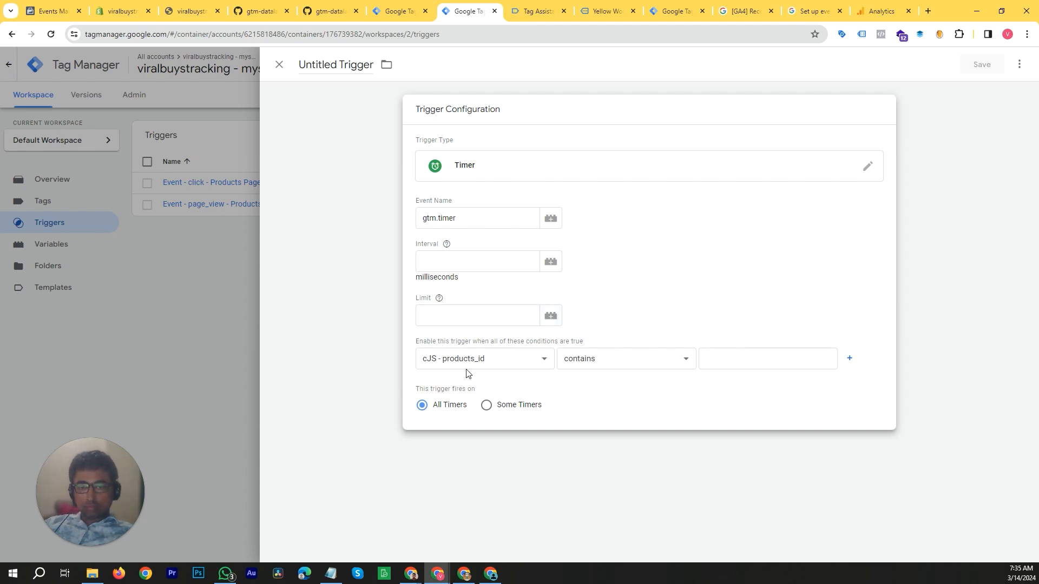
Enable the Timer trigger only when Page URL contains "products", copying the word from the product page's address.
{"action": "left_click", "coordinate": [544, 359]}
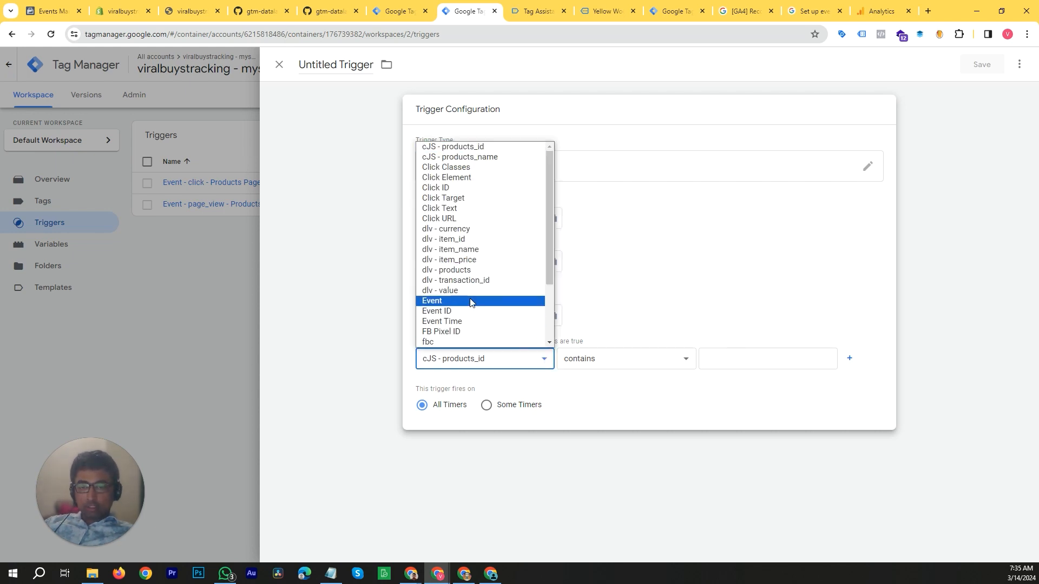
{"action": "scroll", "coordinate": [471, 303], "scroll_direction": "down", "scroll_amount": 3}
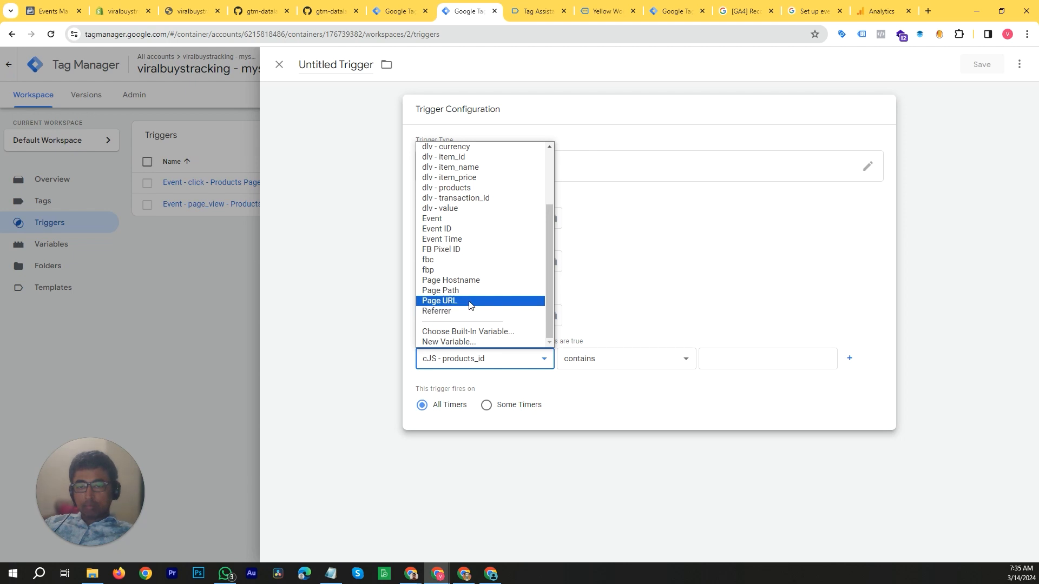
{"action": "left_click", "coordinate": [467, 301]}
{"action": "left_click", "coordinate": [774, 360]}
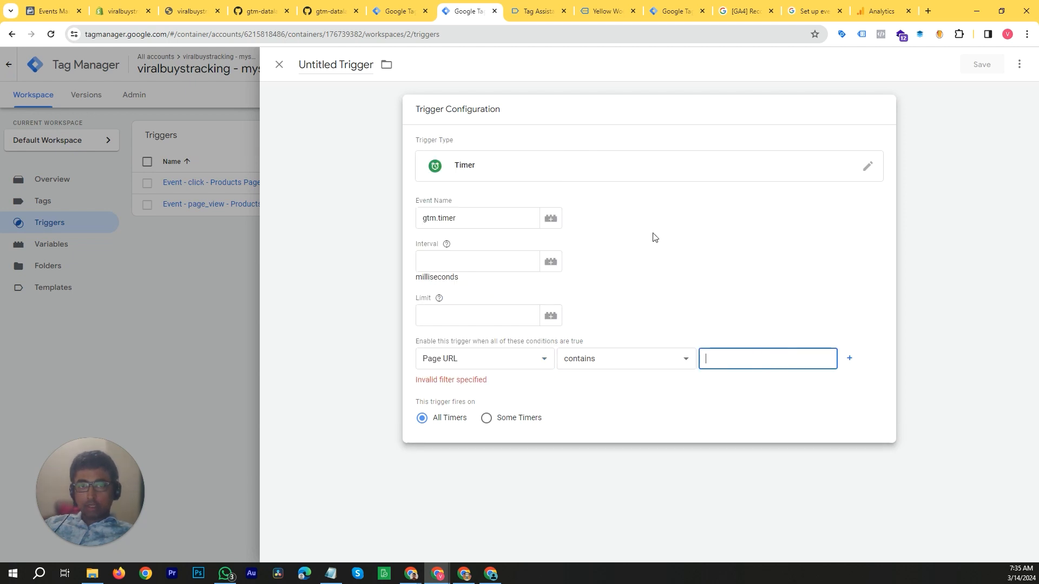
{"action": "left_click", "coordinate": [631, 2]}
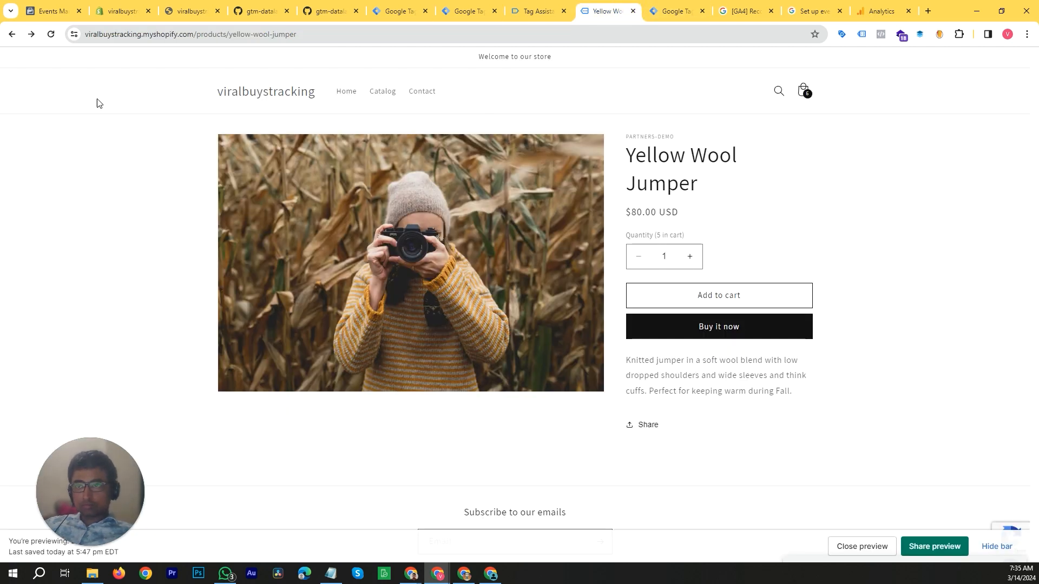
{"action": "left_click", "coordinate": [207, 34]}
{"action": "left_click", "coordinate": [206, 34]}
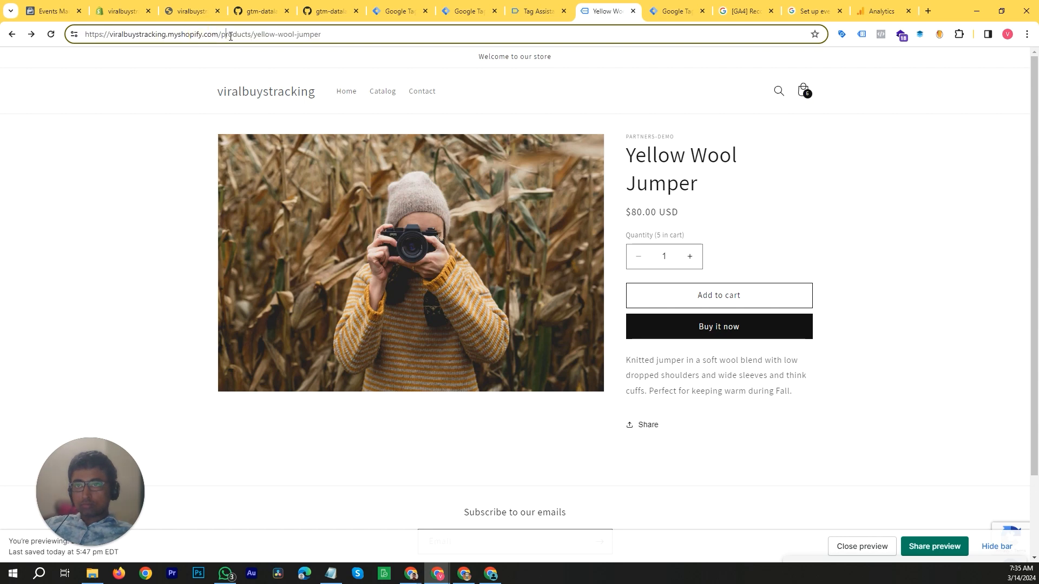
{"action": "double_click", "coordinate": [229, 35]}
{"action": "key", "text": "ctrl+c"}
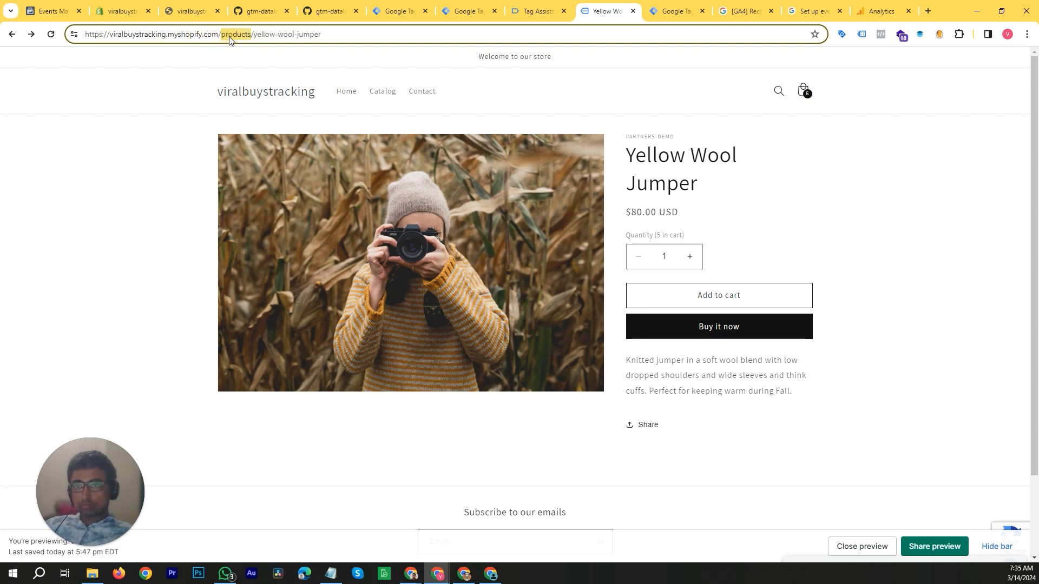
{"action": "left_click", "coordinate": [445, 7]}
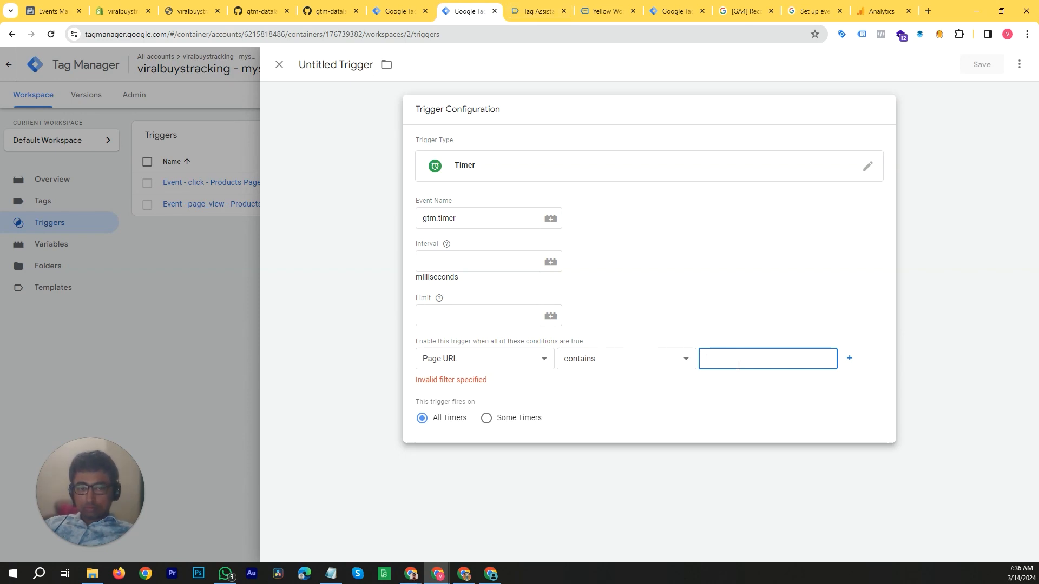
{"action": "key", "text": "ctrl+v"}
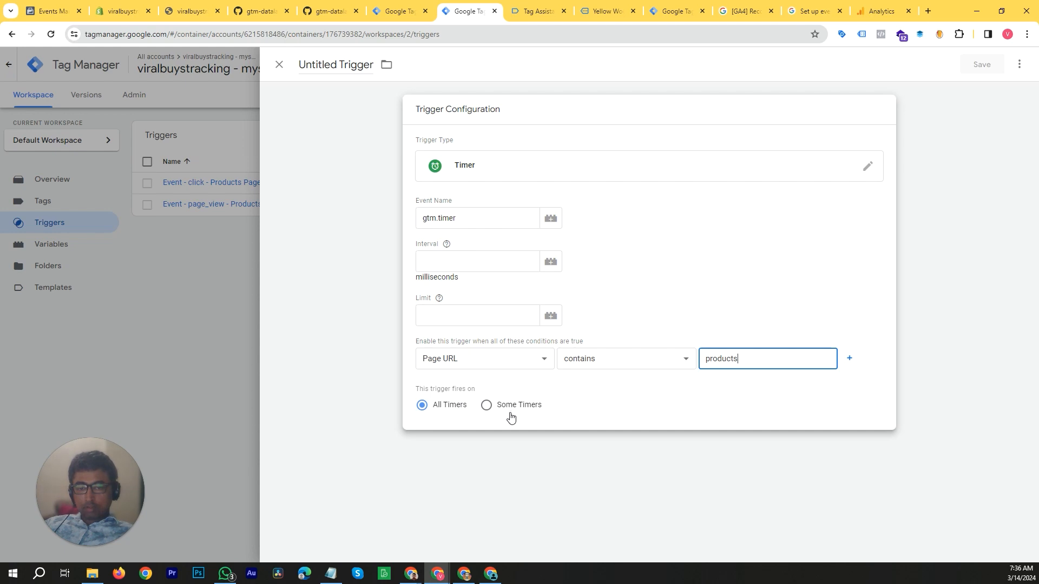
Make the trigger fire on Some Timers where Page URL contains "products", reusing the value of the enabling condition.
{"action": "left_click", "coordinate": [491, 411]}
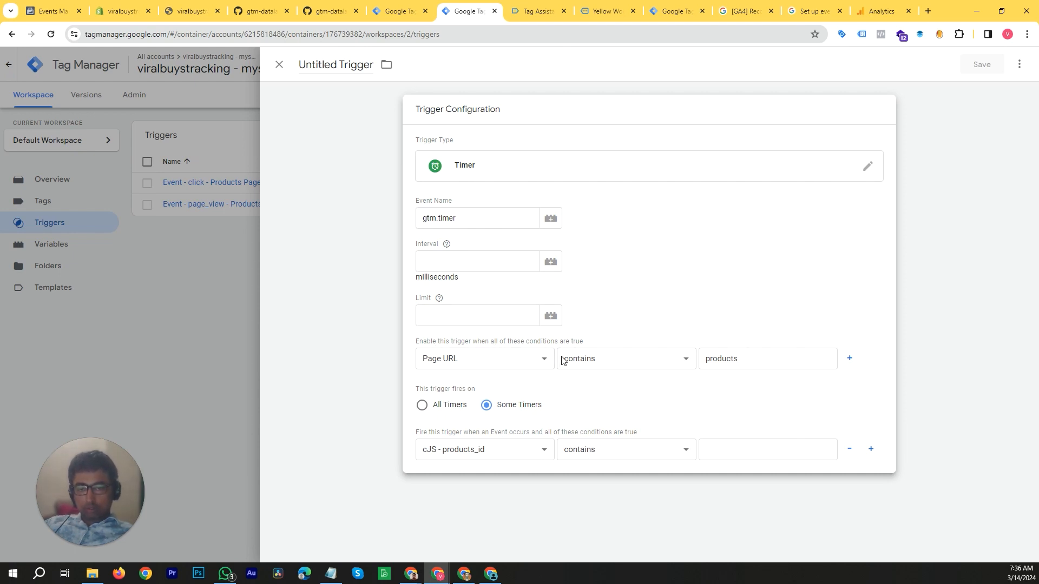
{"action": "left_click", "coordinate": [535, 451]}
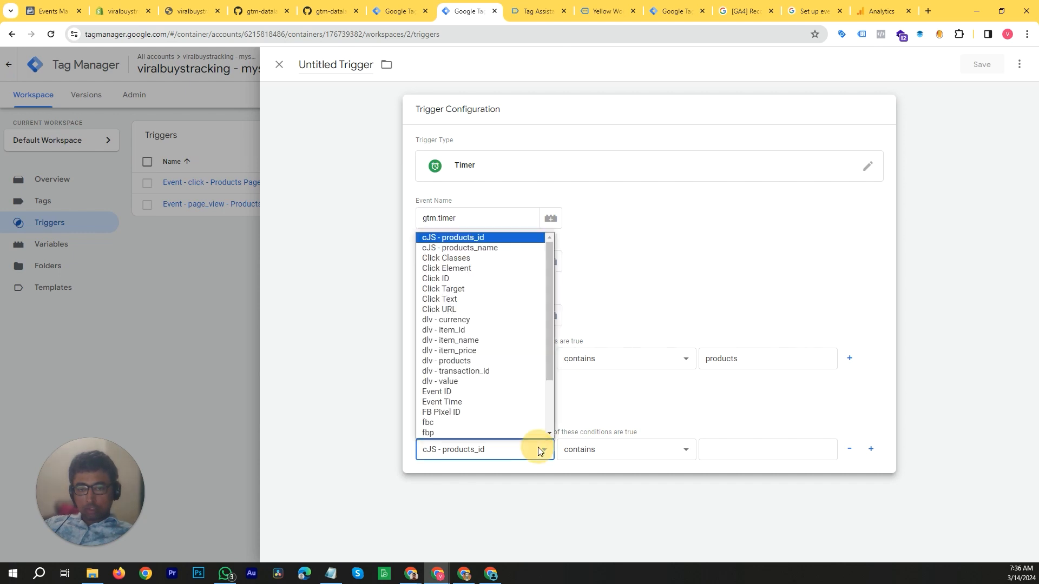
{"action": "scroll", "coordinate": [479, 417], "scroll_direction": "down", "scroll_amount": 2}
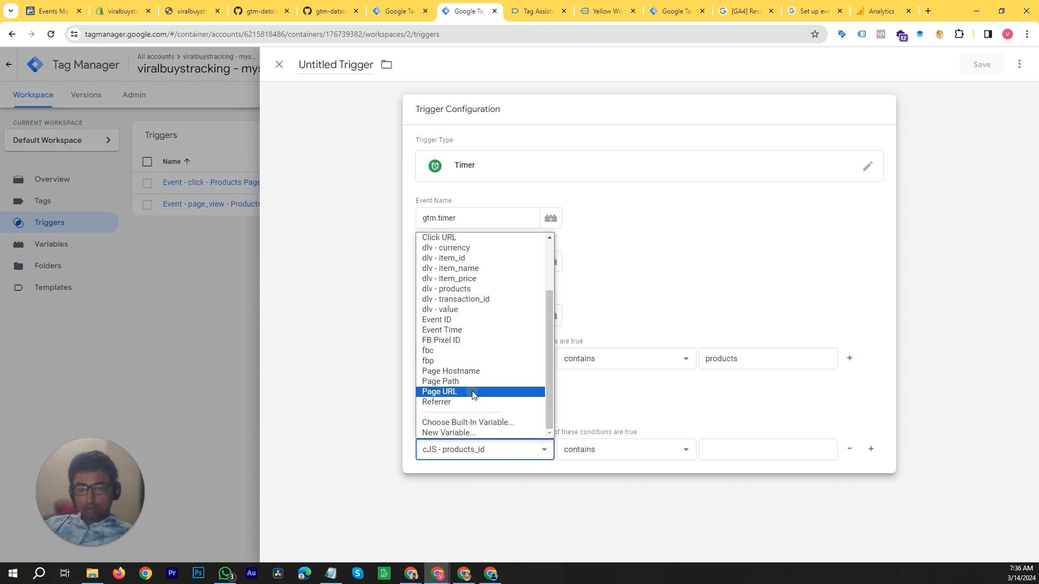
{"action": "left_click", "coordinate": [472, 393]}
{"action": "left_click", "coordinate": [730, 360]}
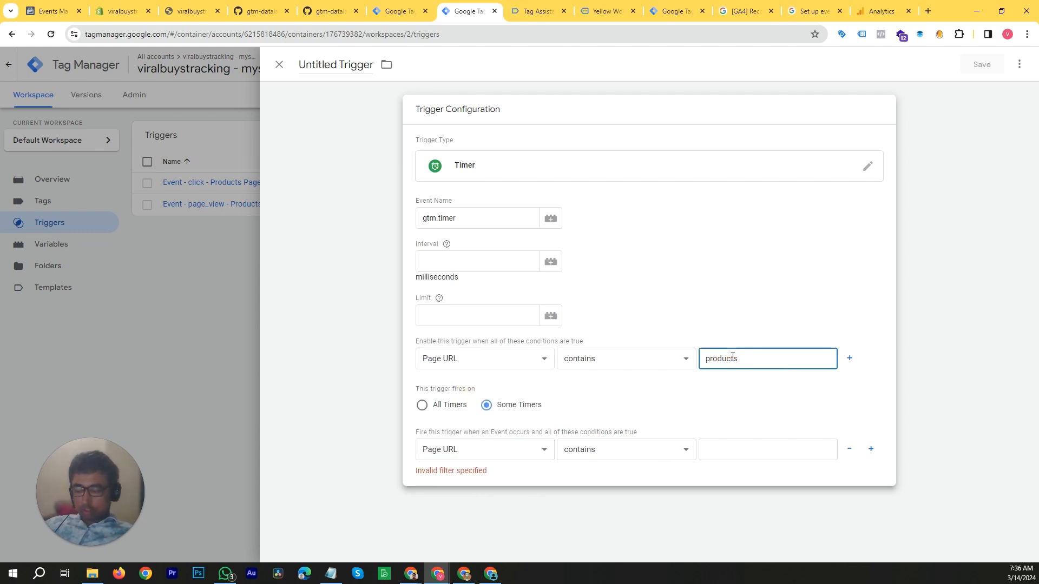
{"action": "double_click", "coordinate": [731, 360]}
{"action": "key", "text": "ctrl+c"}
{"action": "left_click", "coordinate": [743, 454]}
{"action": "key", "text": "ctrl+v"}
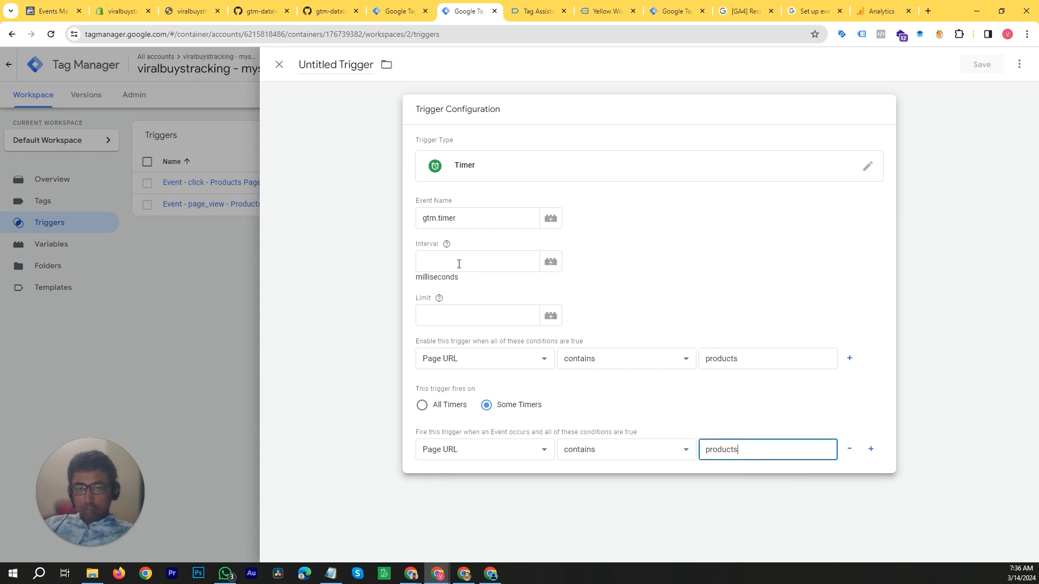
Set the timer interval to 5000 milliseconds and save the trigger as "Event - timer - Products Pages".
{"action": "left_click", "coordinate": [480, 262]}
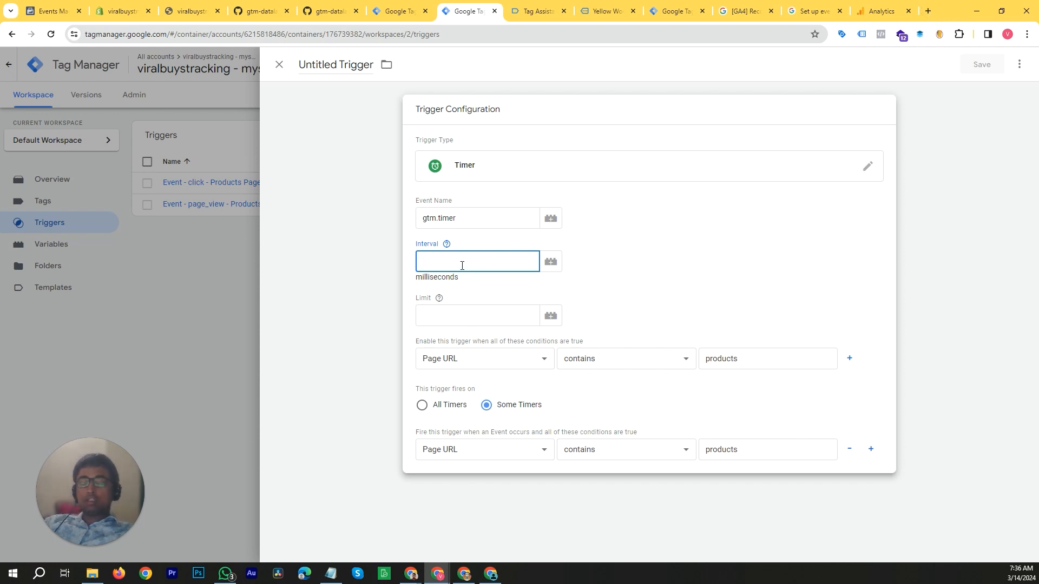
{"action": "type", "text": "5000"}
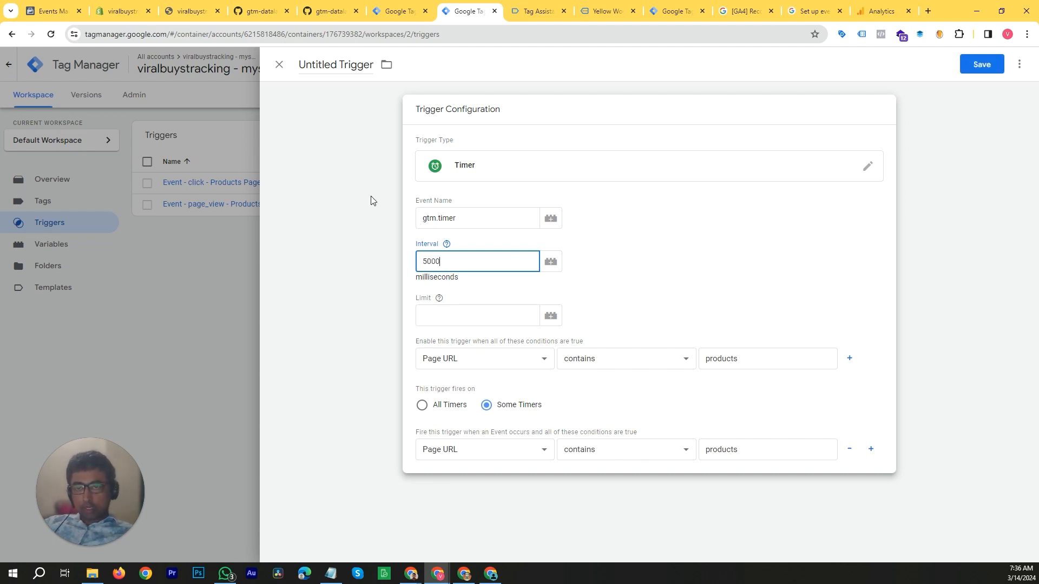
{"action": "double_click", "coordinate": [361, 64]}
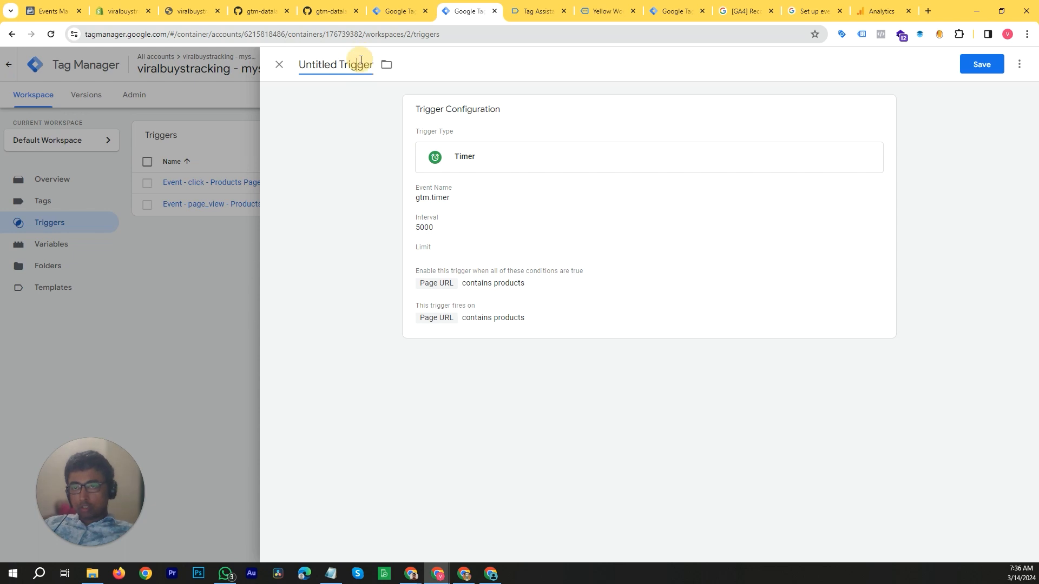
{"action": "triple_click", "coordinate": [361, 64]}
{"action": "type", "text": "Event "}
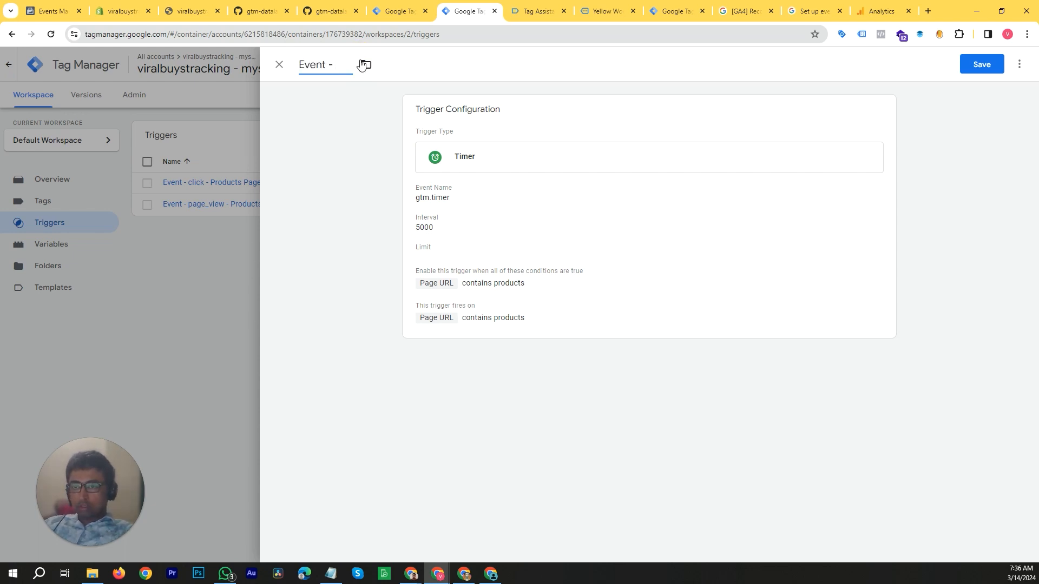
{"action": "type", "text": "- timer - Products P"}
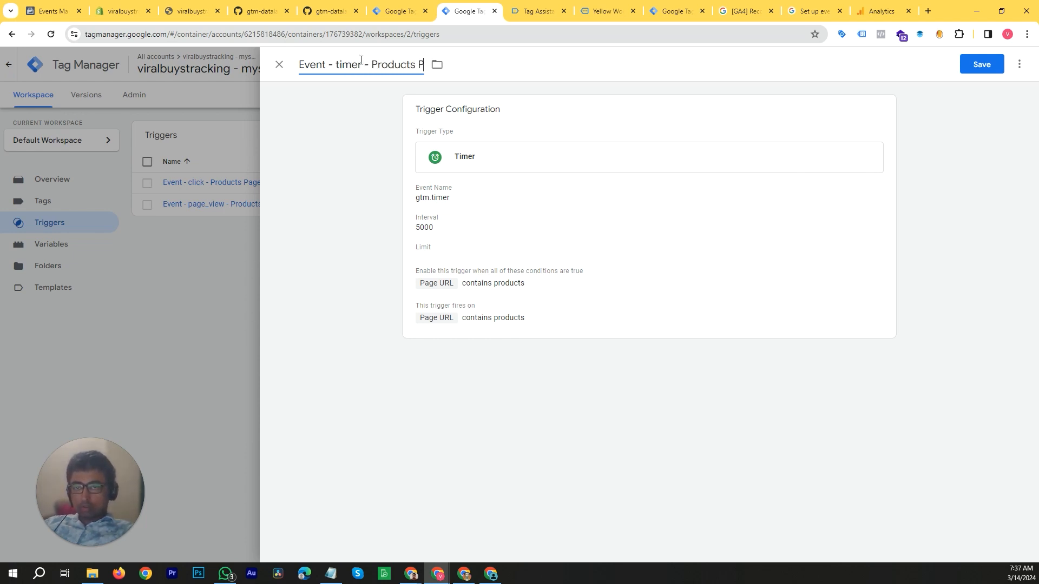
{"action": "type", "text": "ages"}
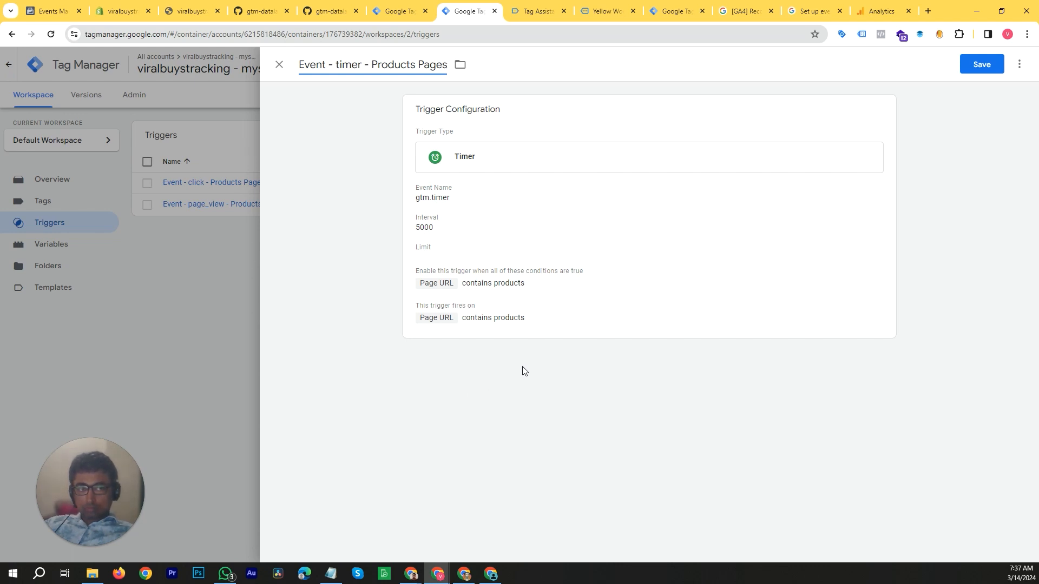
{"action": "left_click", "coordinate": [982, 64]}
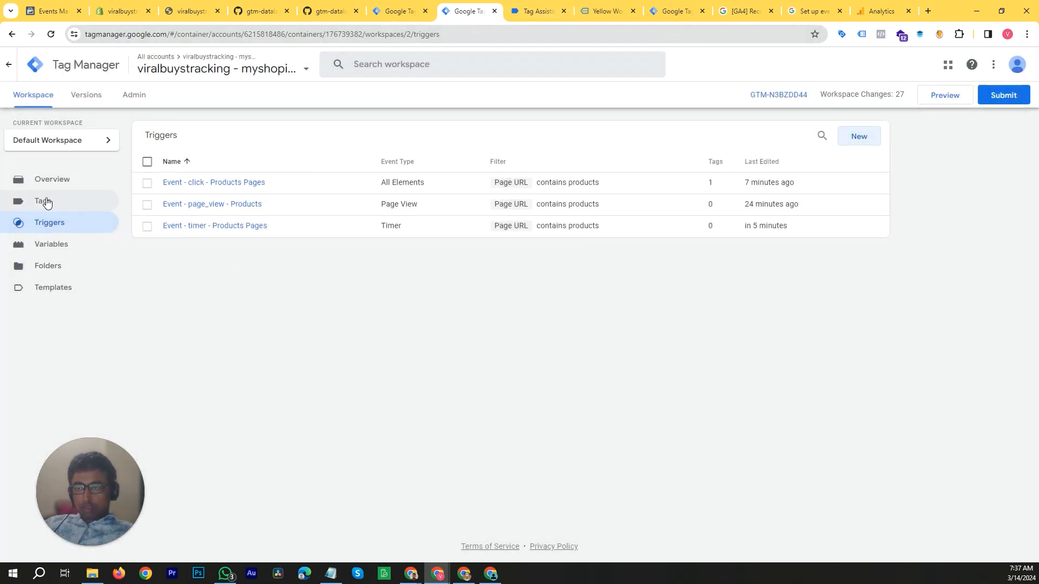
Open the "- GA4 Enhanced Ecommerce" tag to check its firing triggers, and close it without changes.
{"action": "left_click", "coordinate": [42, 201]}
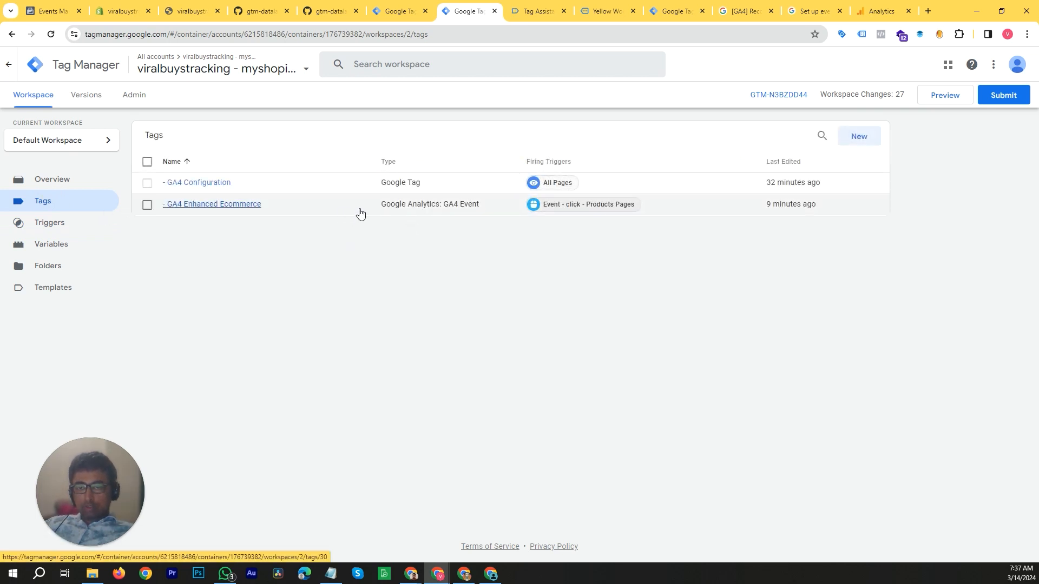
{"action": "left_click", "coordinate": [359, 211]}
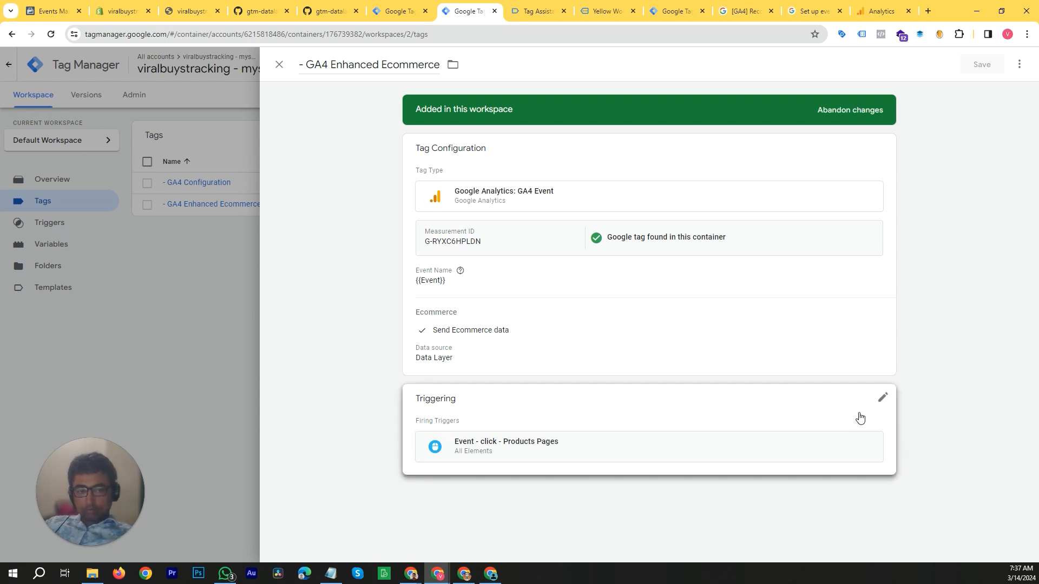
{"action": "left_click", "coordinate": [176, 306]}
Try a new Trigger Group combining "Event - click - Products Pages" and "Event - timer - Products Pages", and discard it unsaved.
{"action": "left_click", "coordinate": [46, 226]}
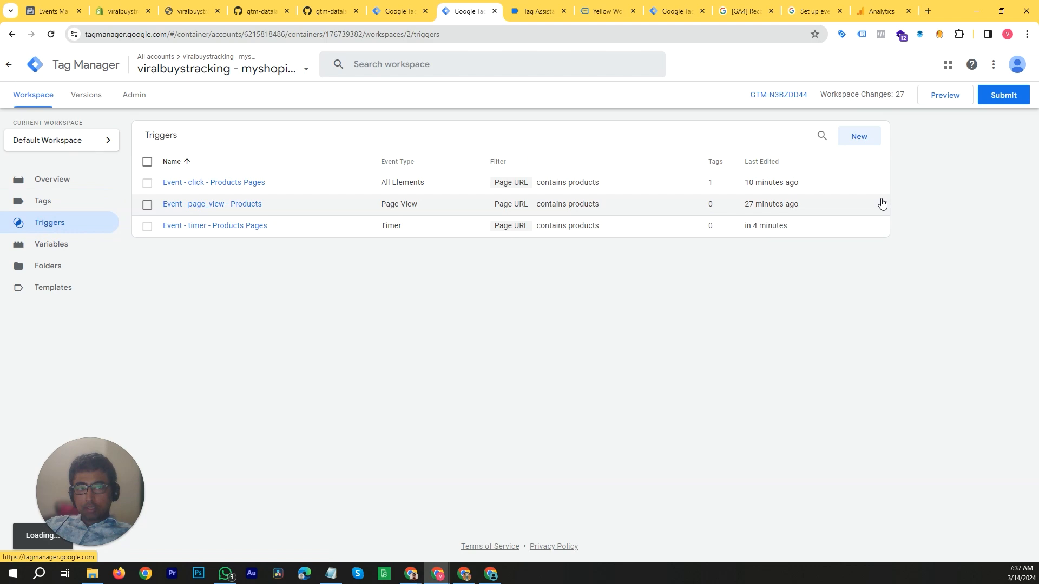
{"action": "left_click", "coordinate": [859, 139]}
{"action": "left_click", "coordinate": [803, 181]}
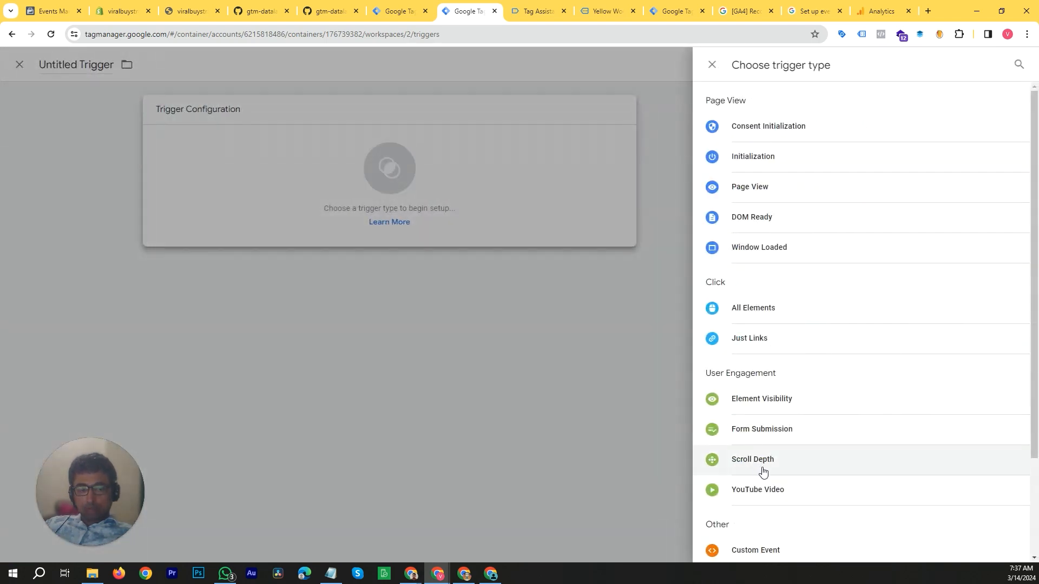
{"action": "scroll", "coordinate": [764, 472], "scroll_direction": "down", "scroll_amount": 2}
{"action": "left_click", "coordinate": [780, 552]}
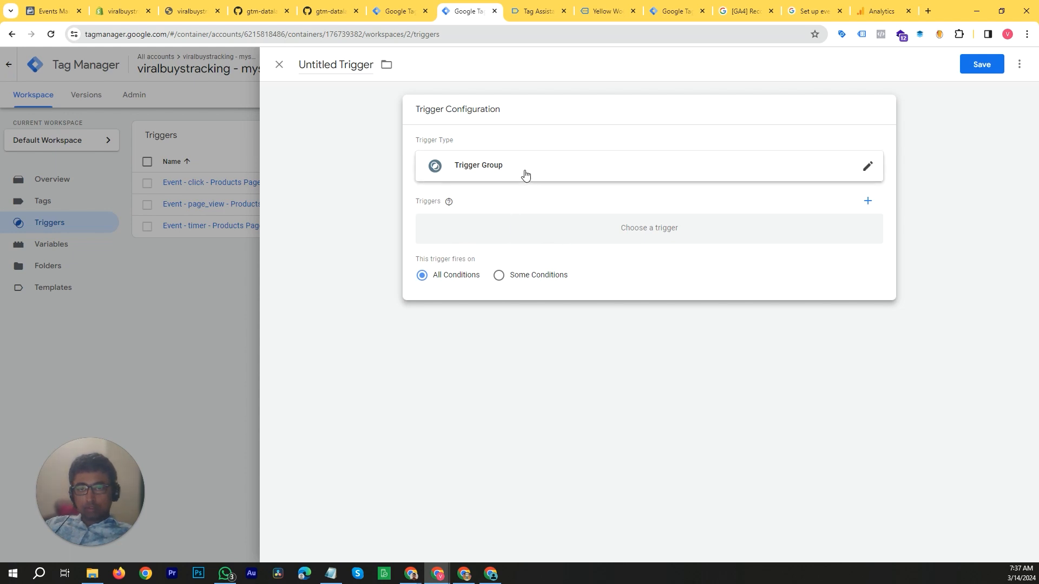
{"action": "left_click", "coordinate": [622, 227]}
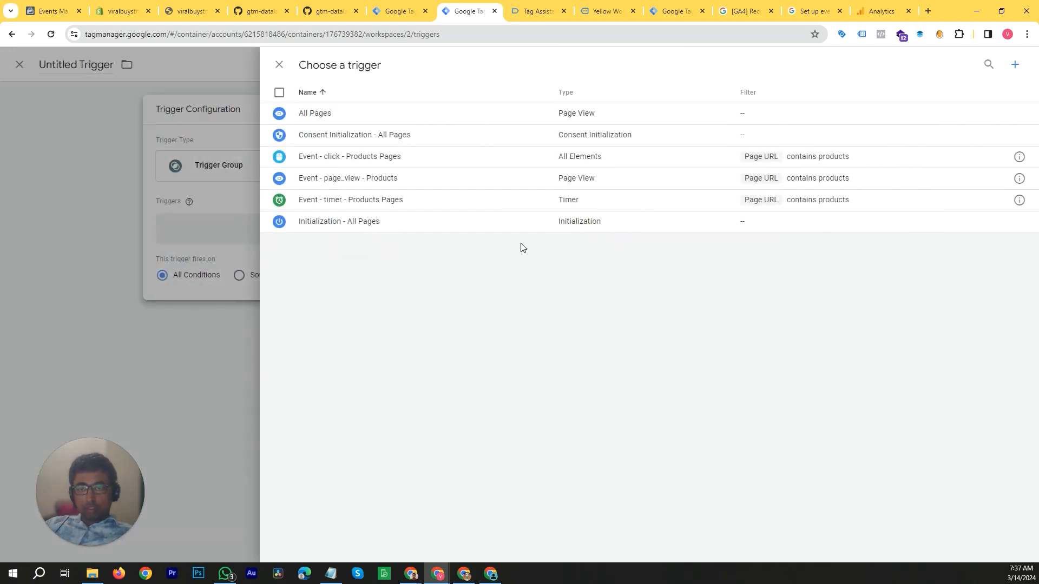
{"action": "left_click", "coordinate": [343, 157]}
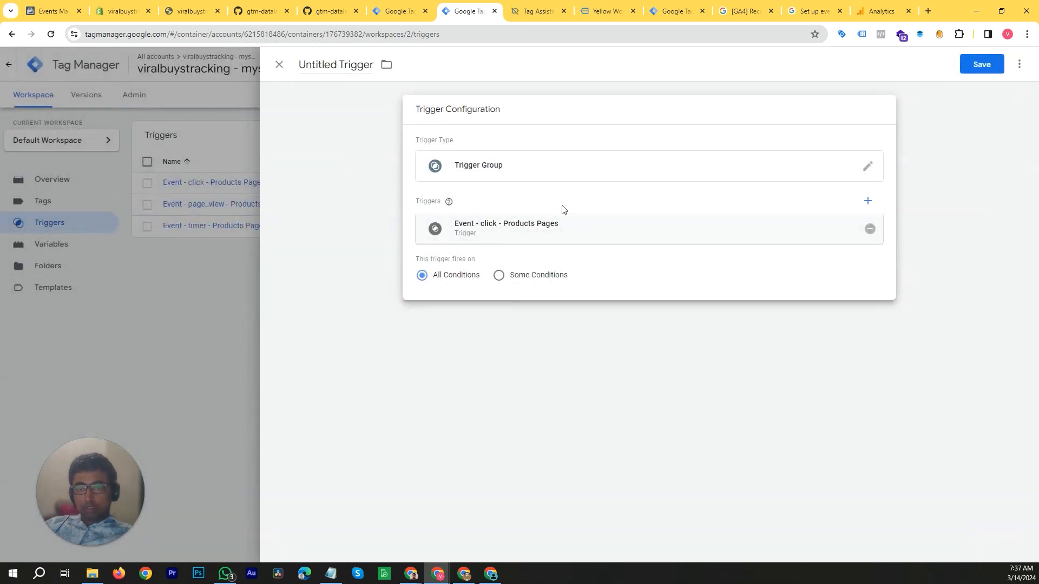
{"action": "left_click", "coordinate": [868, 201]}
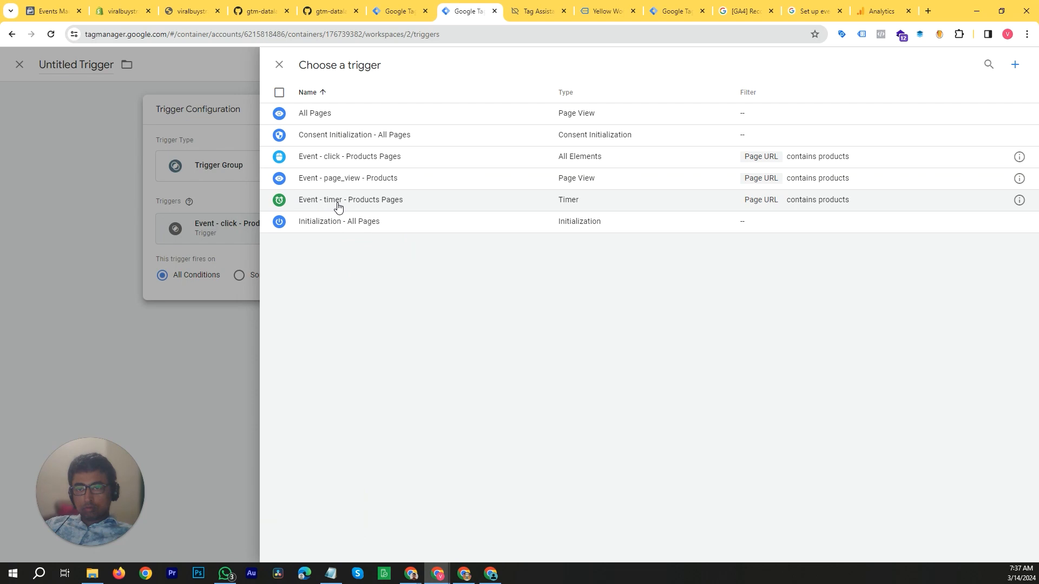
{"action": "left_click", "coordinate": [338, 205]}
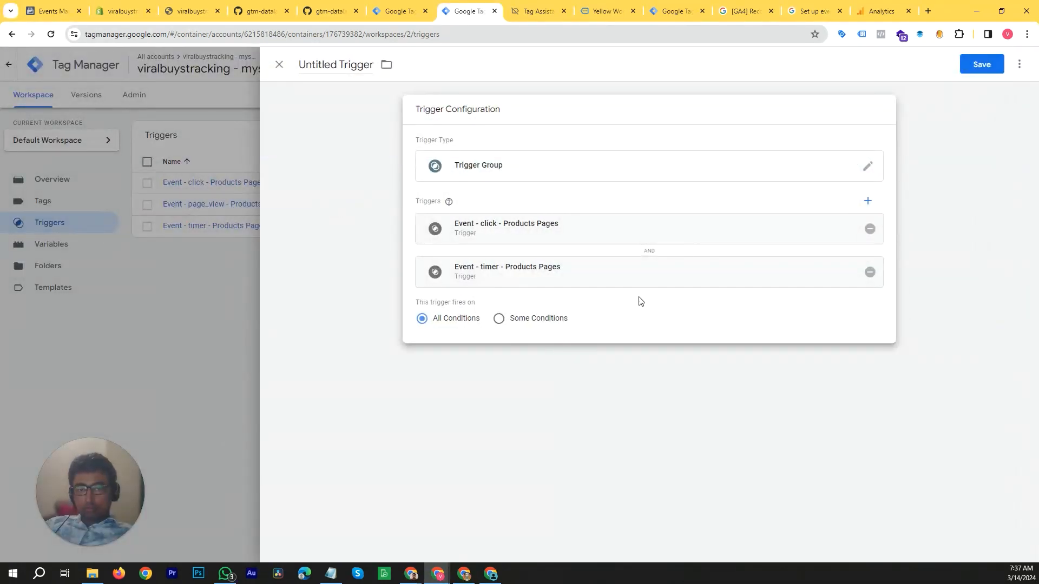
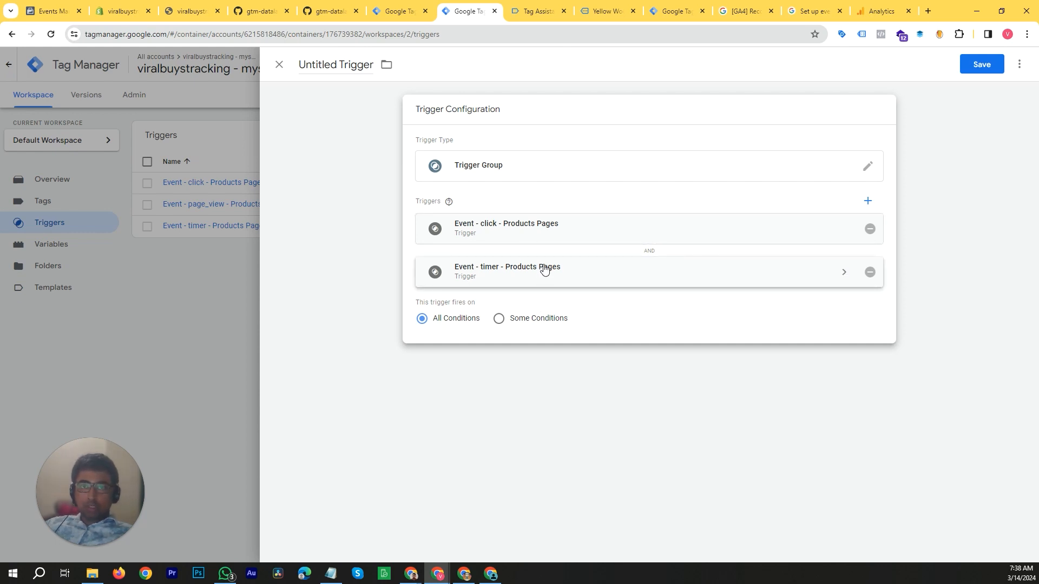
{"action": "left_click", "coordinate": [231, 307]}
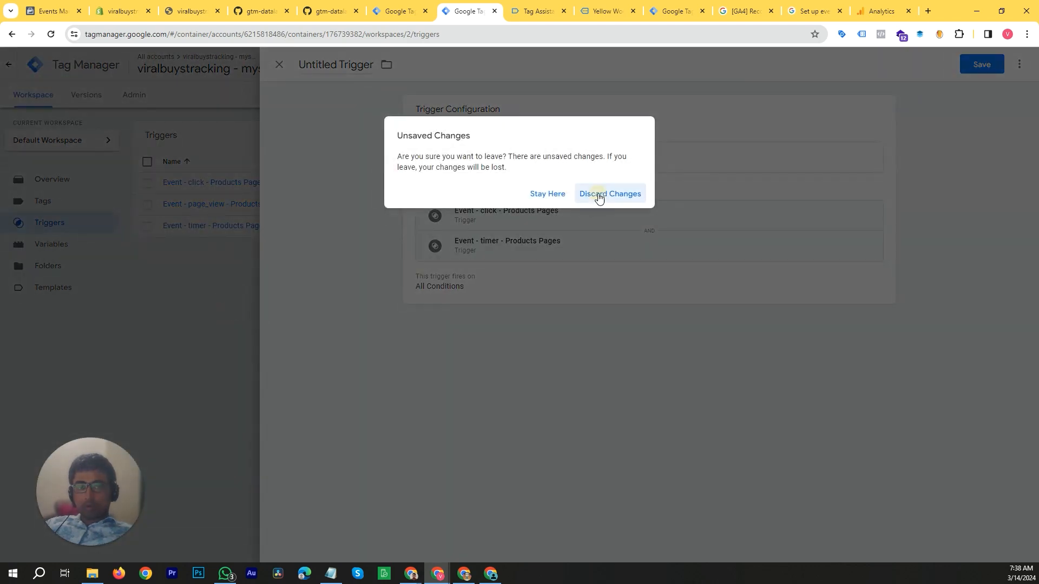
{"action": "left_click", "coordinate": [596, 196]}
Add "Event - timer - Products Pages" as a second firing trigger of the "- GA4 Enhanced Ecommerce" tag and save the tag.
{"action": "left_click", "coordinate": [47, 201]}
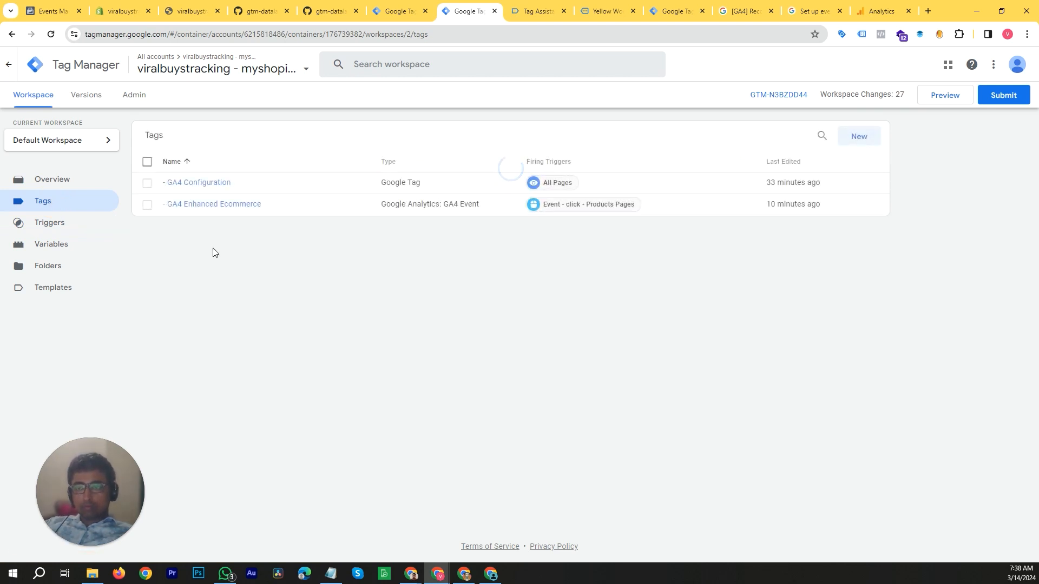
{"action": "left_click", "coordinate": [248, 205]}
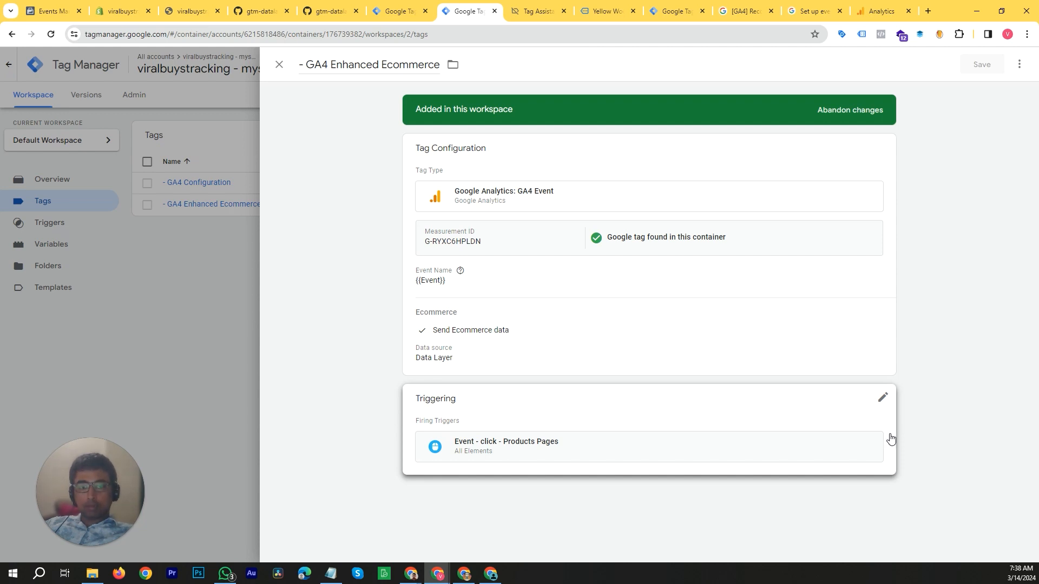
{"action": "left_click", "coordinate": [890, 423]}
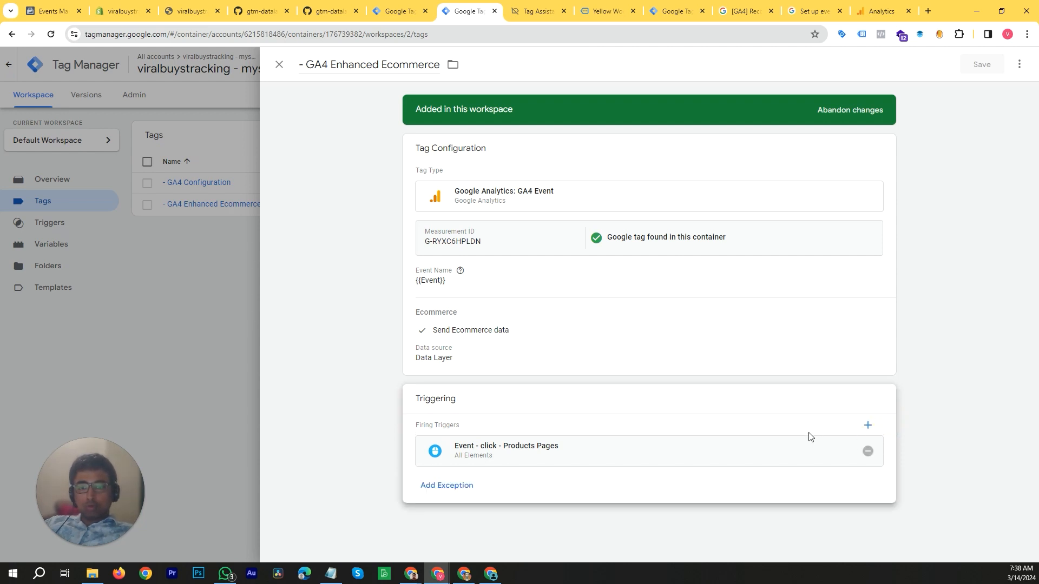
{"action": "left_click", "coordinate": [868, 426]}
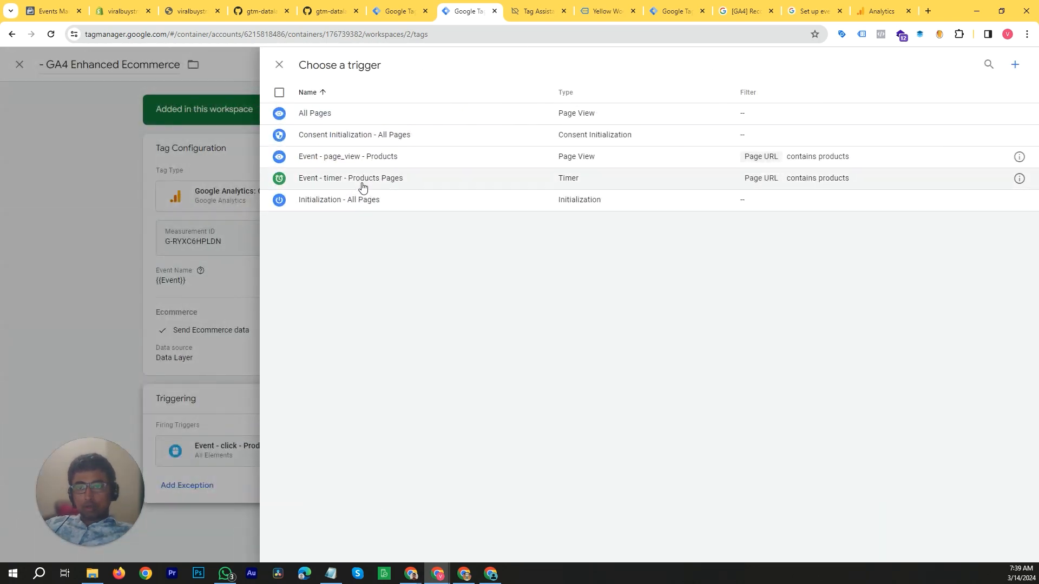
{"action": "left_click", "coordinate": [362, 186]}
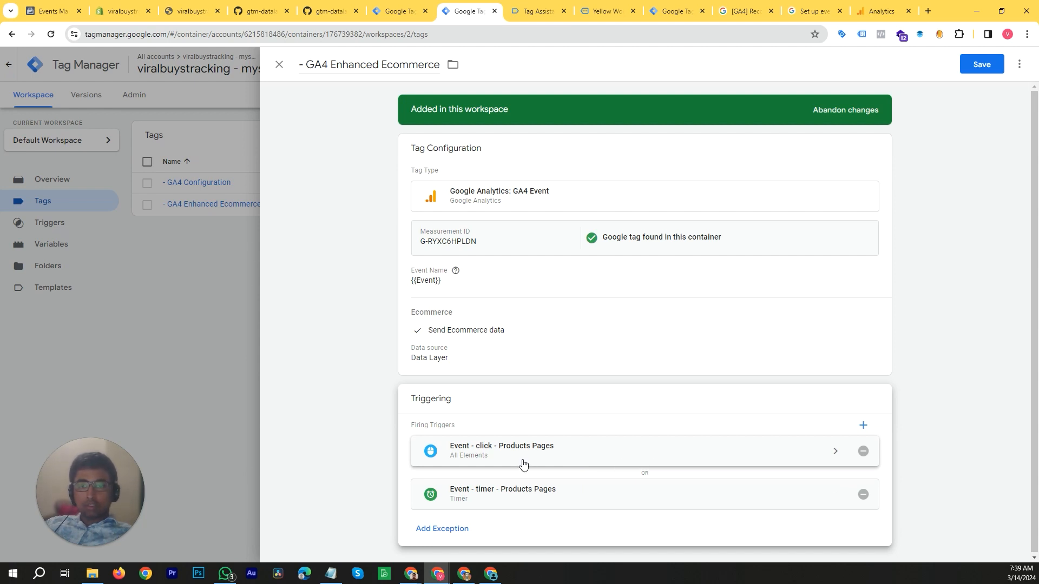
{"action": "left_click", "coordinate": [978, 64]}
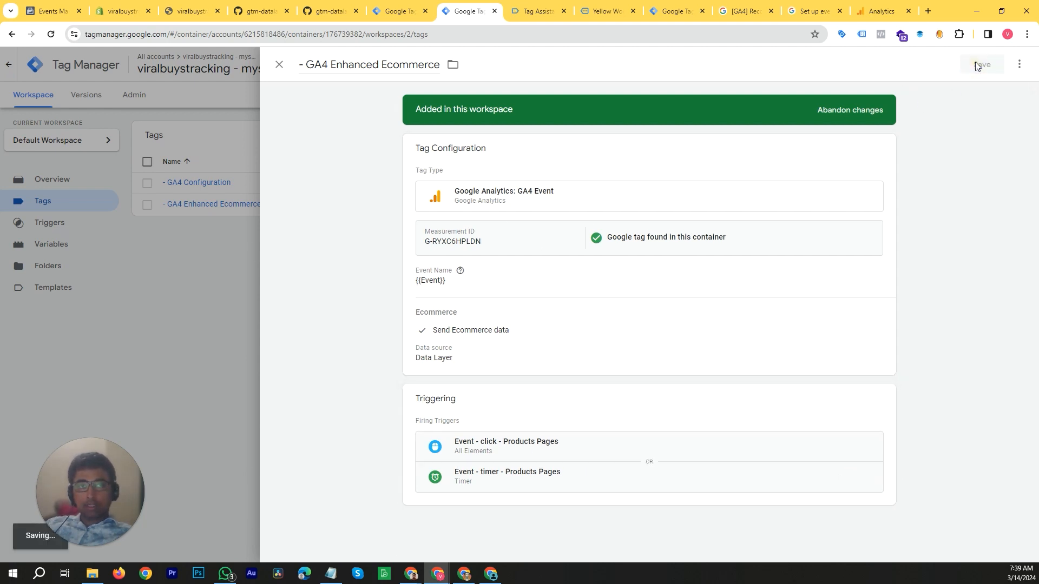
Close the old Yellow Wool Jumper store page and the previous Tag Assistant debug session.
{"action": "left_click_drag", "start_coordinate": [631, 13], "coordinate": [742, 178]}
{"action": "left_click", "coordinate": [933, 178]}
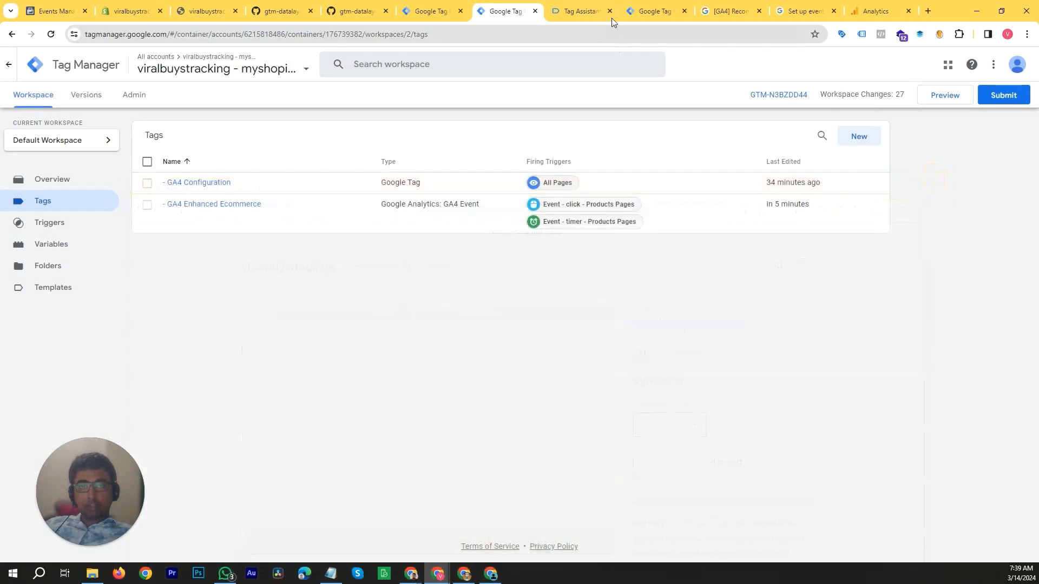
{"action": "left_click", "coordinate": [650, 9]}
{"action": "left_click", "coordinate": [581, 10]}
{"action": "left_click_drag", "start_coordinate": [581, 11], "coordinate": [622, 232]}
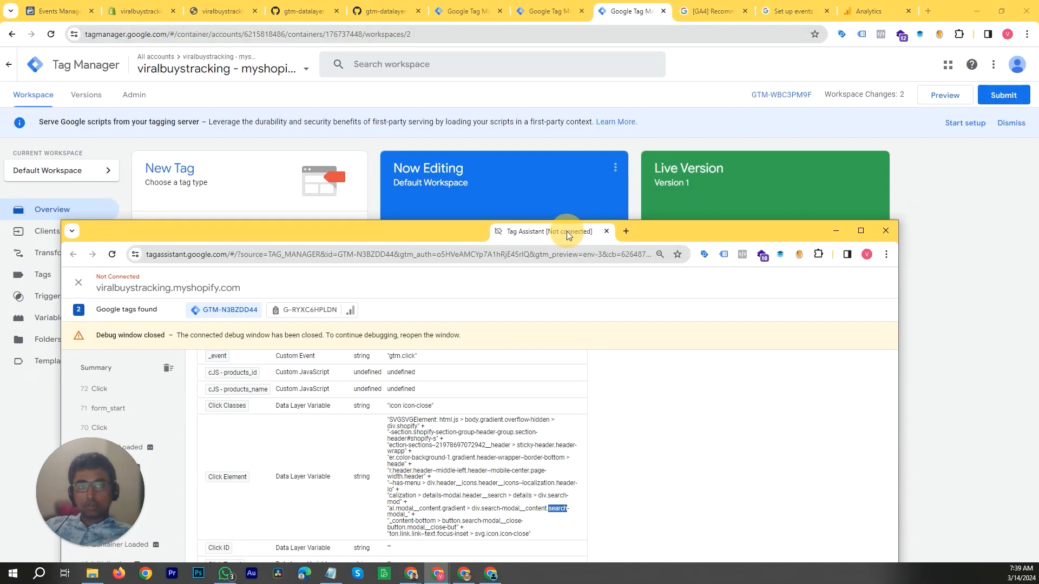
{"action": "left_click", "coordinate": [885, 231]}
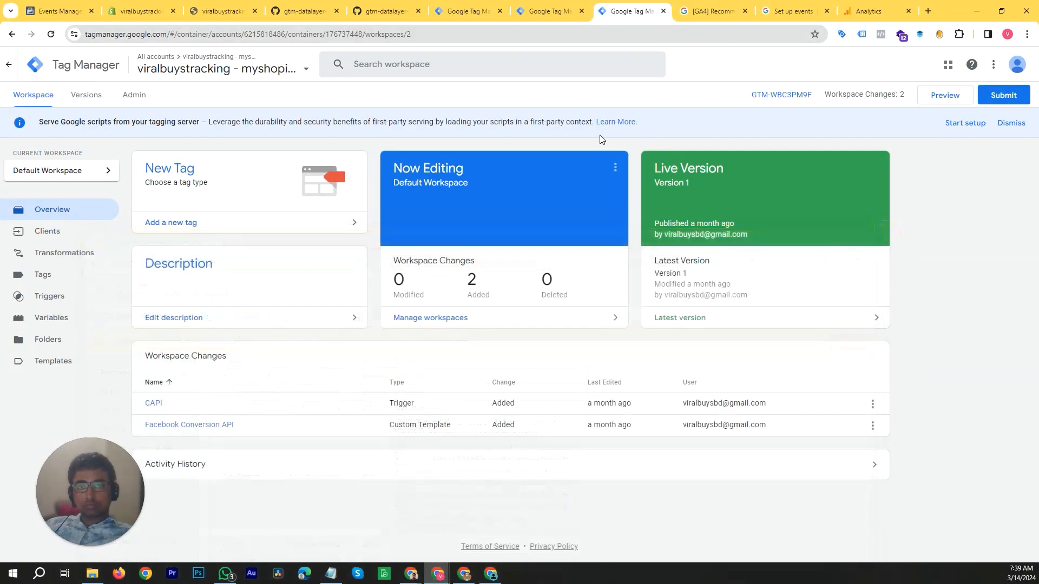
{"action": "left_click", "coordinate": [452, 15]}
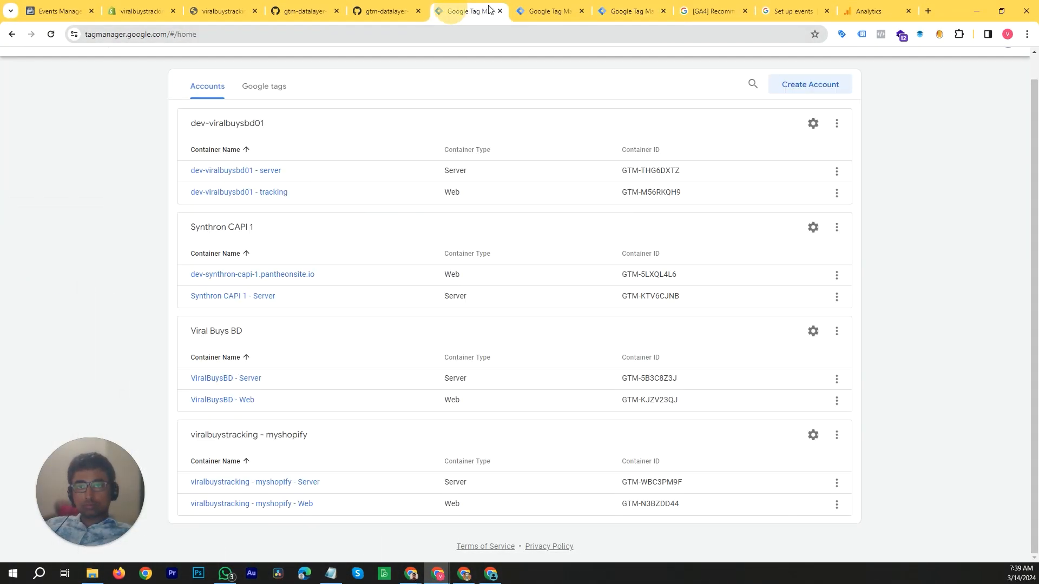
{"action": "left_click", "coordinate": [518, 8]}
{"action": "left_click", "coordinate": [939, 103]}
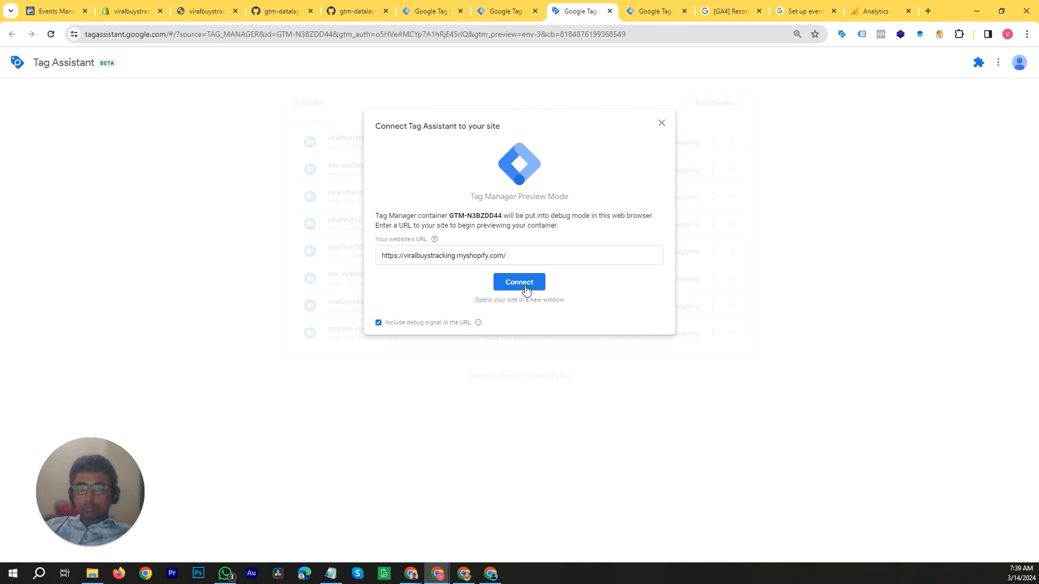
{"action": "left_click", "coordinate": [525, 283]}
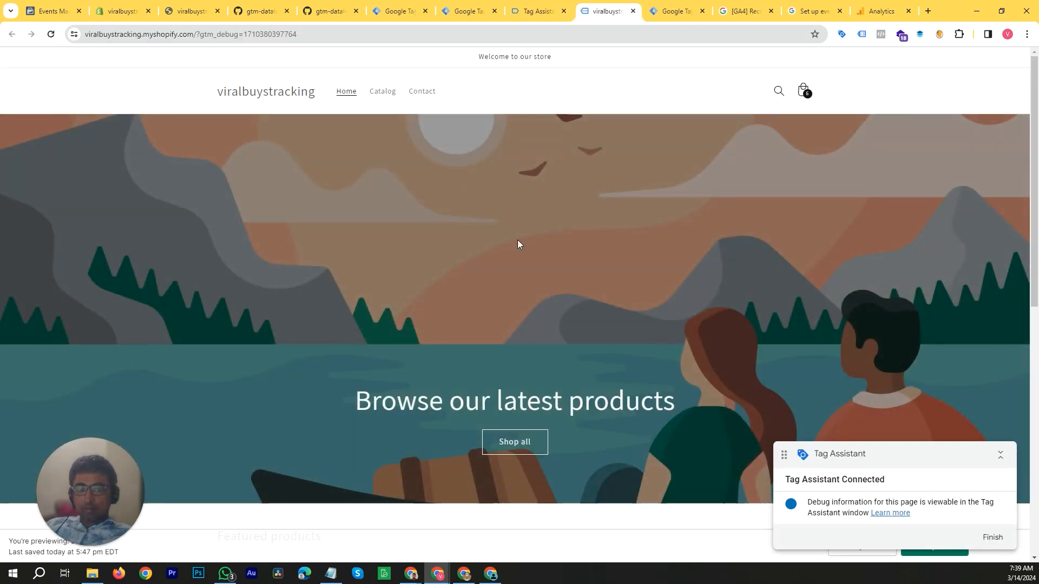
Continue into the connected Tag Assistant session and check which tags fired on the viralbuystracking home page.
{"action": "left_click", "coordinate": [456, 17]}
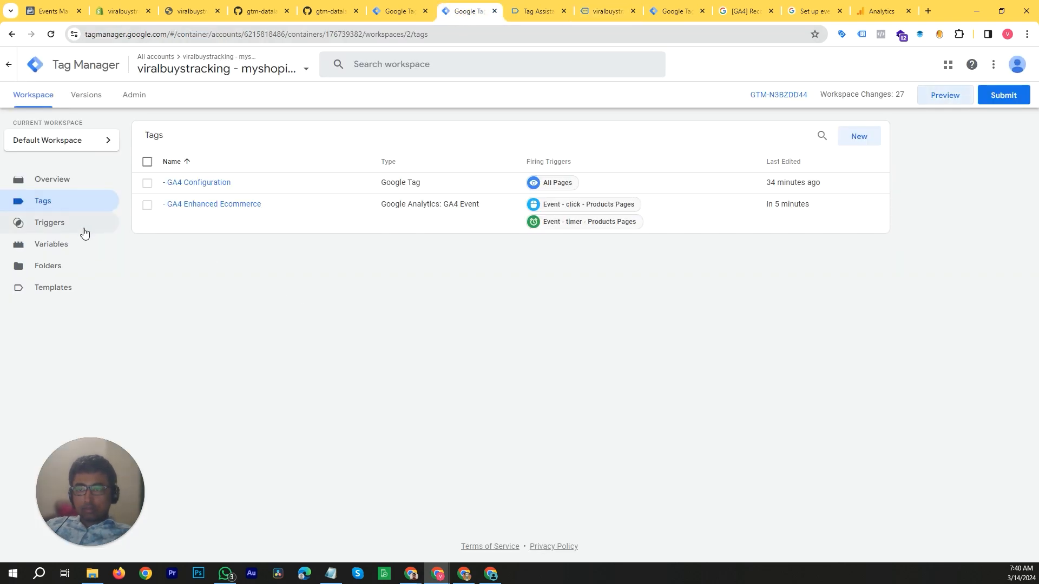
{"action": "left_click", "coordinate": [528, 12]}
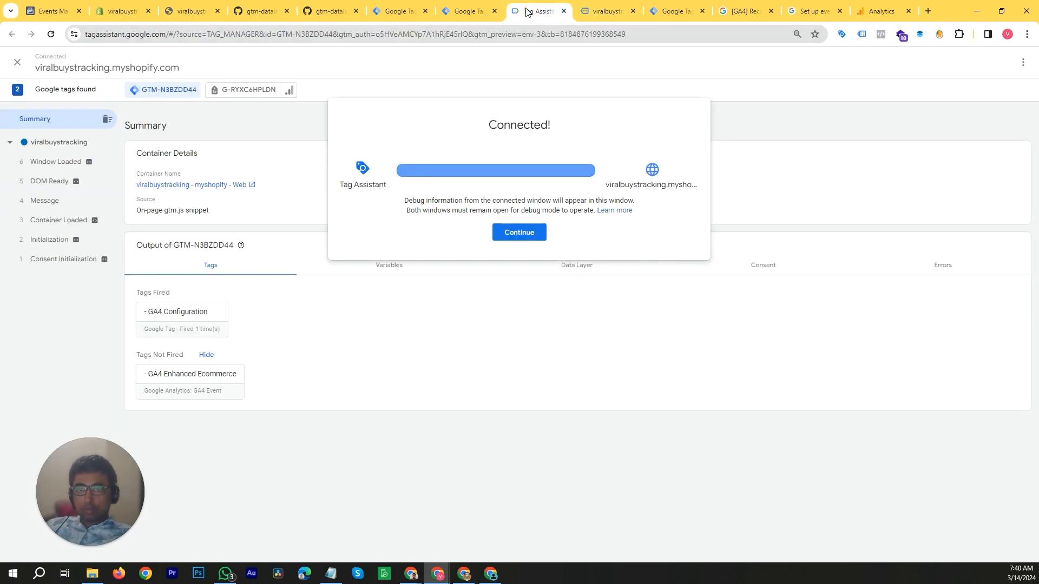
{"action": "left_click", "coordinate": [519, 233]}
{"action": "left_click", "coordinate": [74, 140]}
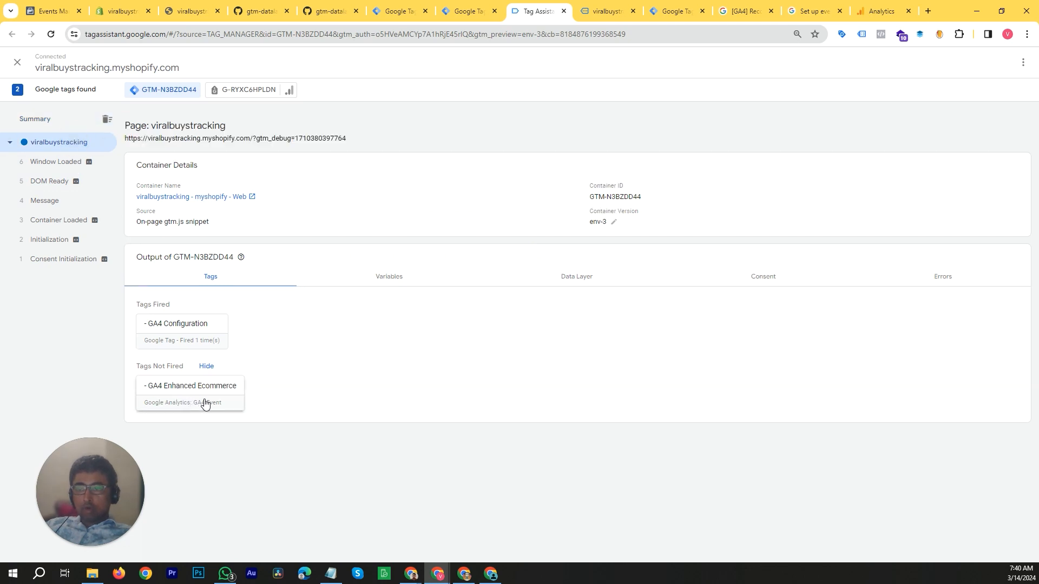
Open the store's full product collection and the Contact page in the connected debug session.
{"action": "left_click", "coordinate": [633, 11]}
{"action": "left_click", "coordinate": [985, 116]}
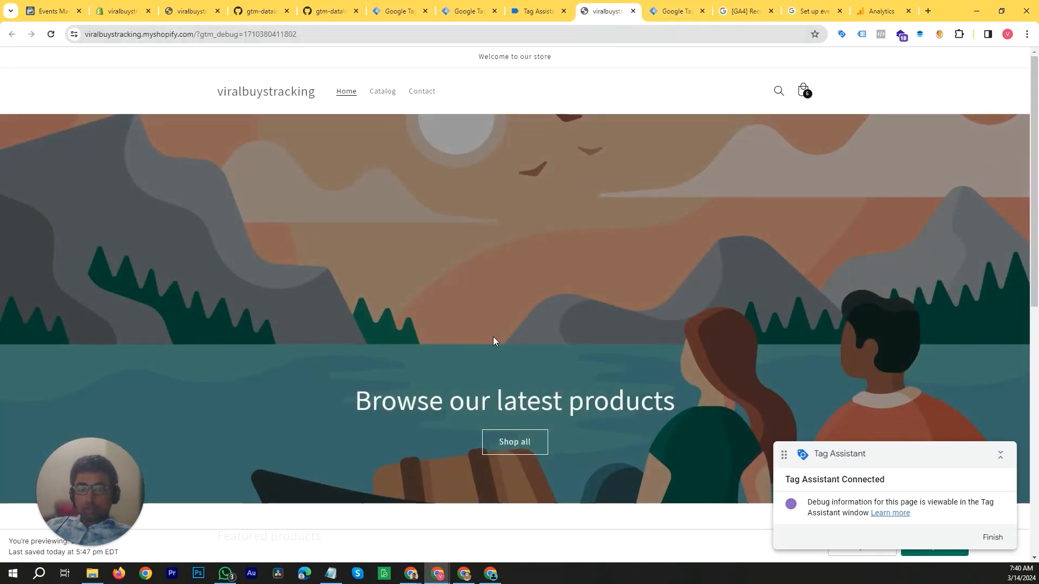
{"action": "scroll", "coordinate": [493, 337], "scroll_direction": "down", "scroll_amount": 9}
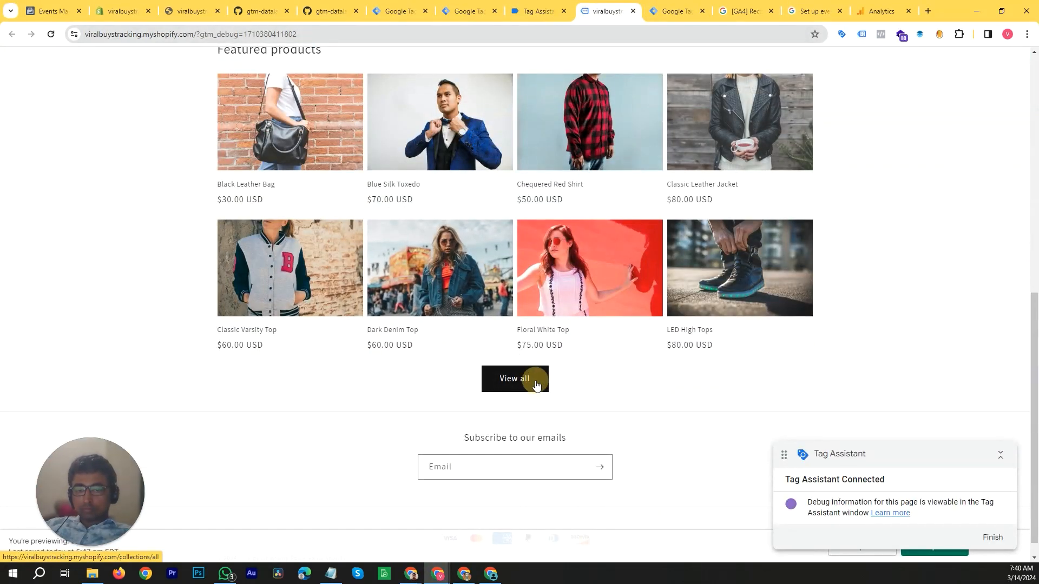
{"action": "left_click", "coordinate": [486, 379]}
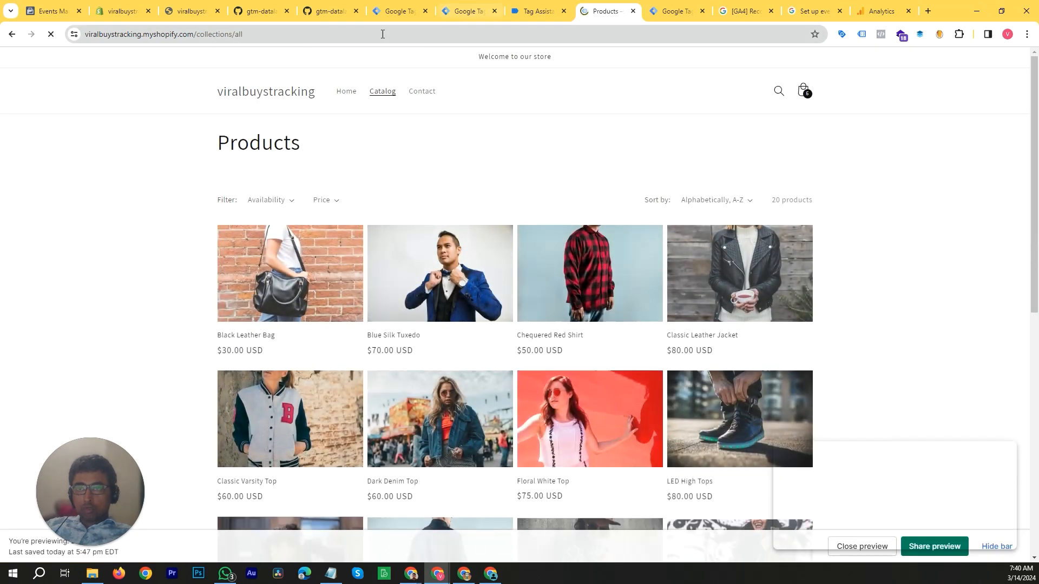
{"action": "left_click", "coordinate": [429, 95]}
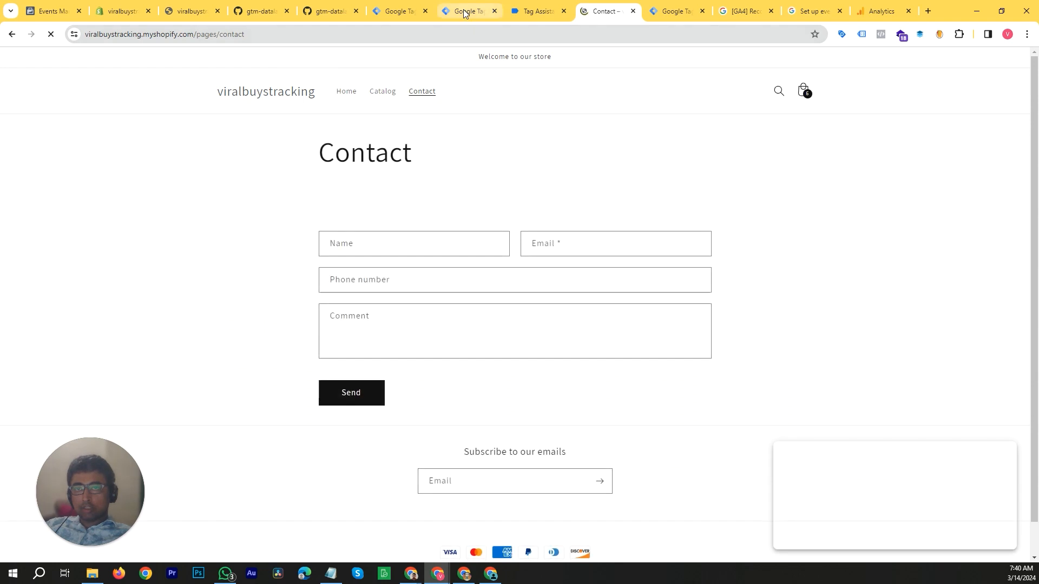
Check in Tag Assistant which tags fired on the Contact page and on the Products collection page.
{"action": "left_click", "coordinate": [464, 11]}
{"action": "left_click", "coordinate": [531, 11]}
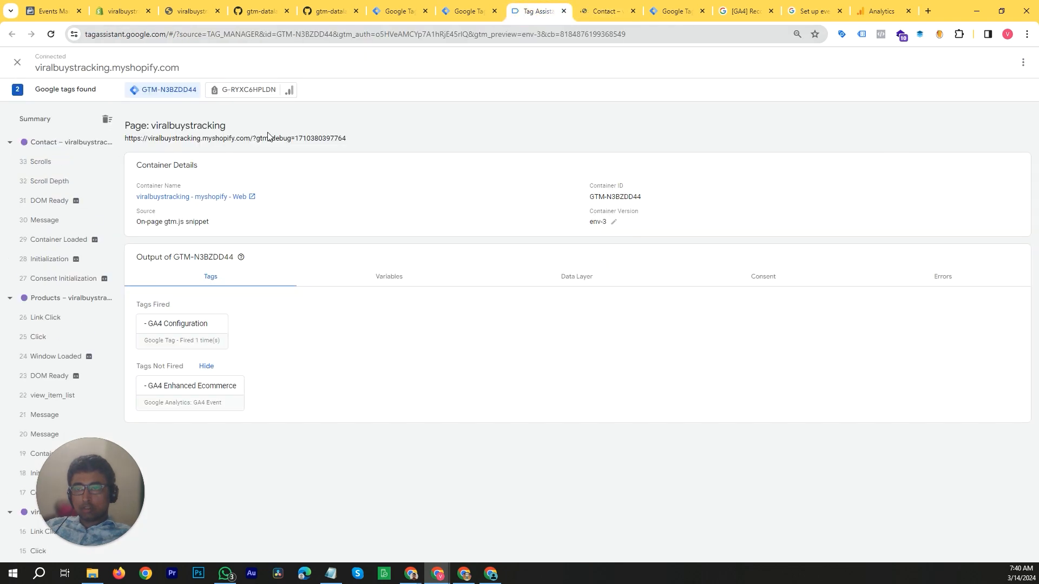
{"action": "left_click", "coordinate": [48, 143]}
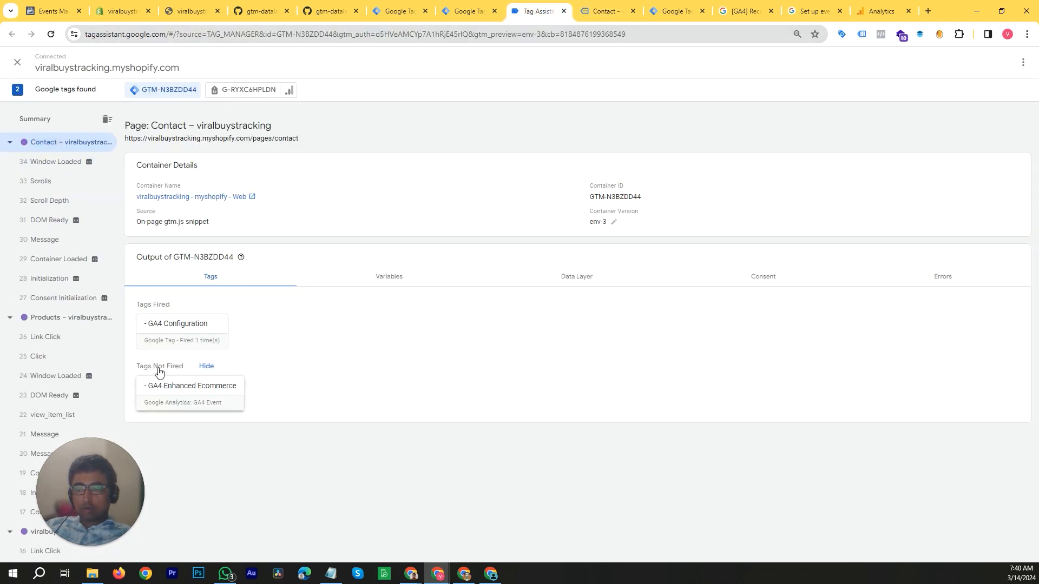
{"action": "left_click", "coordinate": [65, 324]}
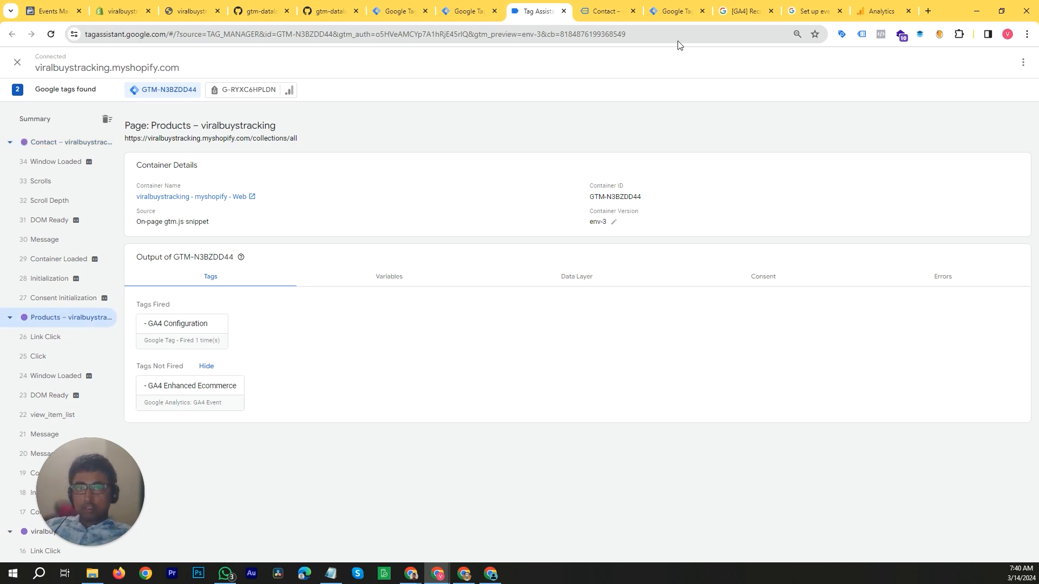
Close the connected store page and reopen the debug window from the Tag Assistant session.
{"action": "left_click", "coordinate": [677, 11]}
{"action": "left_click", "coordinate": [633, 11]}
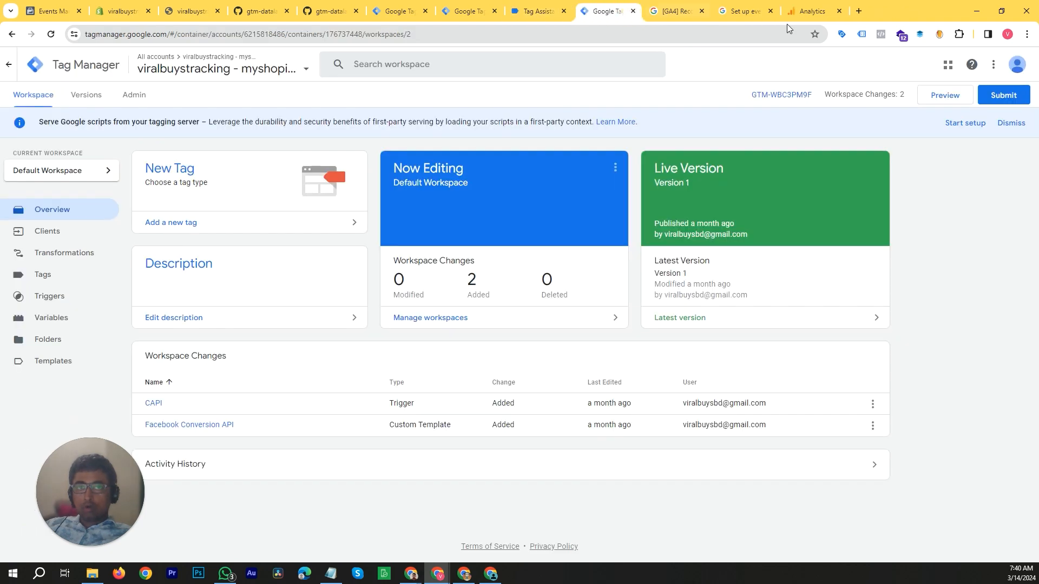
{"action": "double_click", "coordinate": [955, 6]}
{"action": "left_click", "coordinate": [547, 100]}
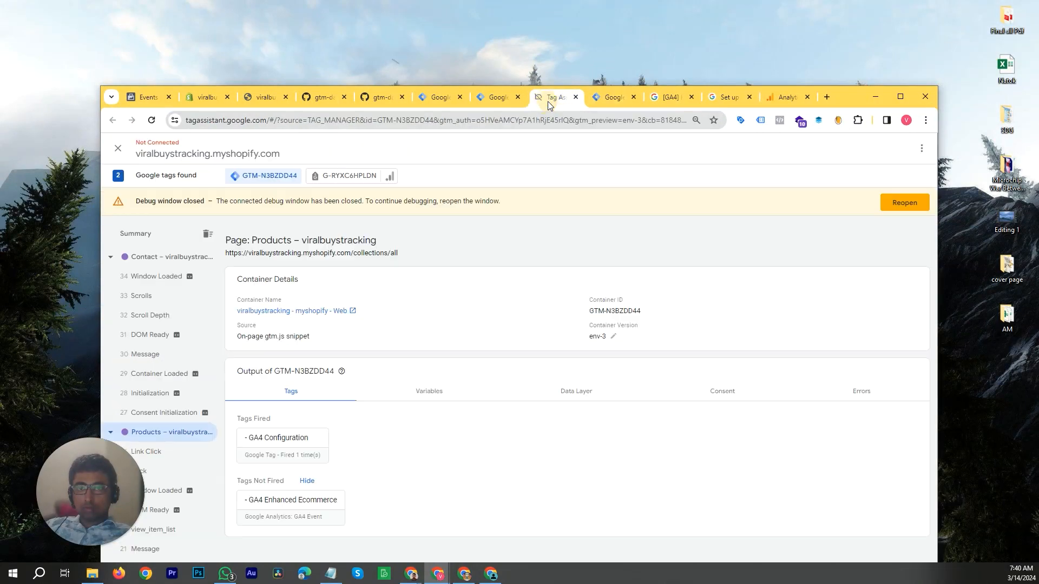
{"action": "left_click", "coordinate": [903, 203]}
{"action": "left_click_drag", "start_coordinate": [849, 95], "coordinate": [863, 0]}
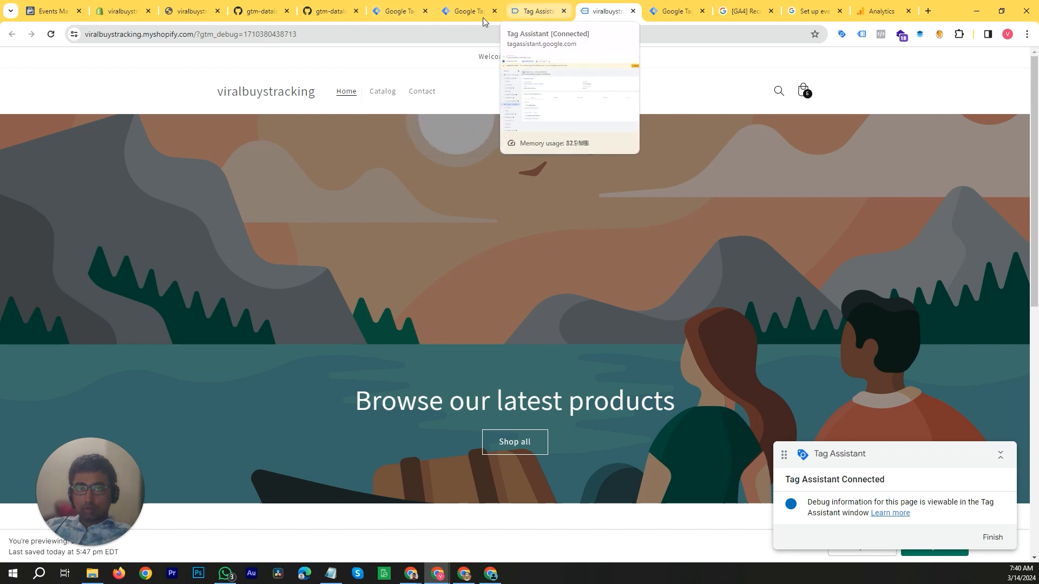
Move the two Google Tag Manager pages to the end of the browser's tab row and return to the store home page.
{"action": "left_click_drag", "start_coordinate": [468, 12], "coordinate": [849, 15]}
{"action": "left_click", "coordinate": [426, 19]}
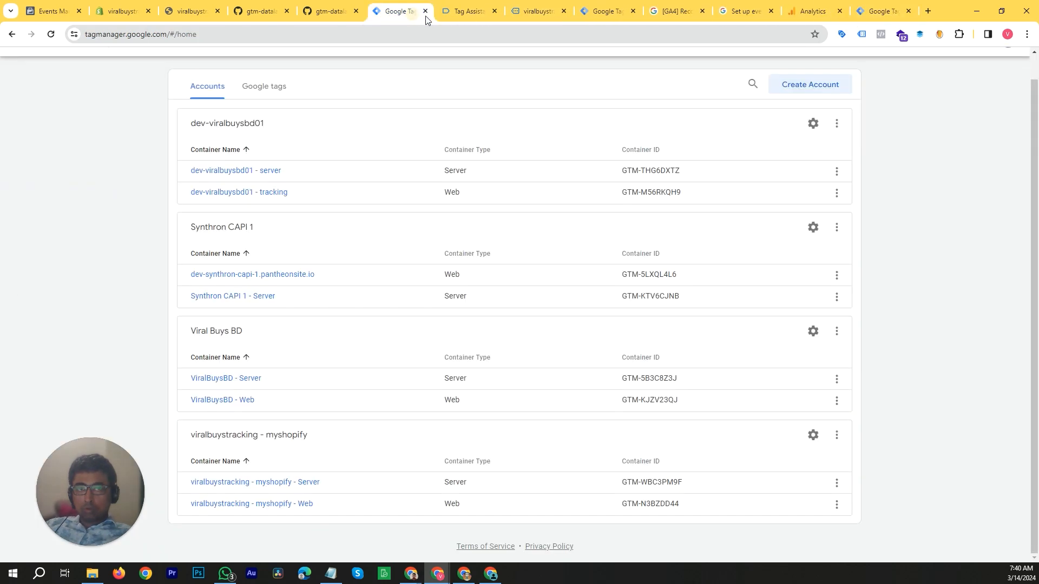
{"action": "left_click_drag", "start_coordinate": [425, 18], "coordinate": [820, 24]}
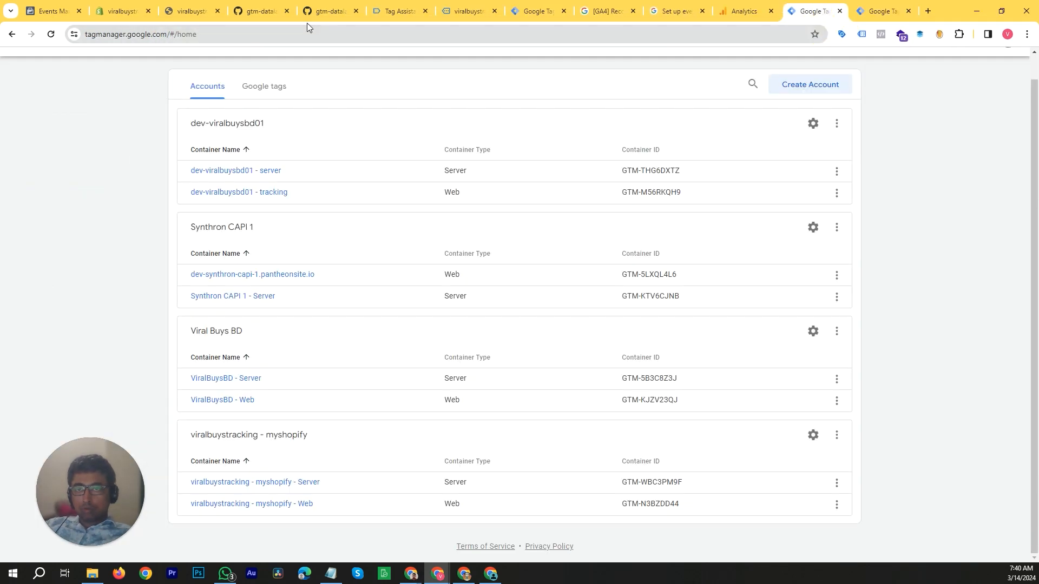
{"action": "left_click", "coordinate": [469, 11]}
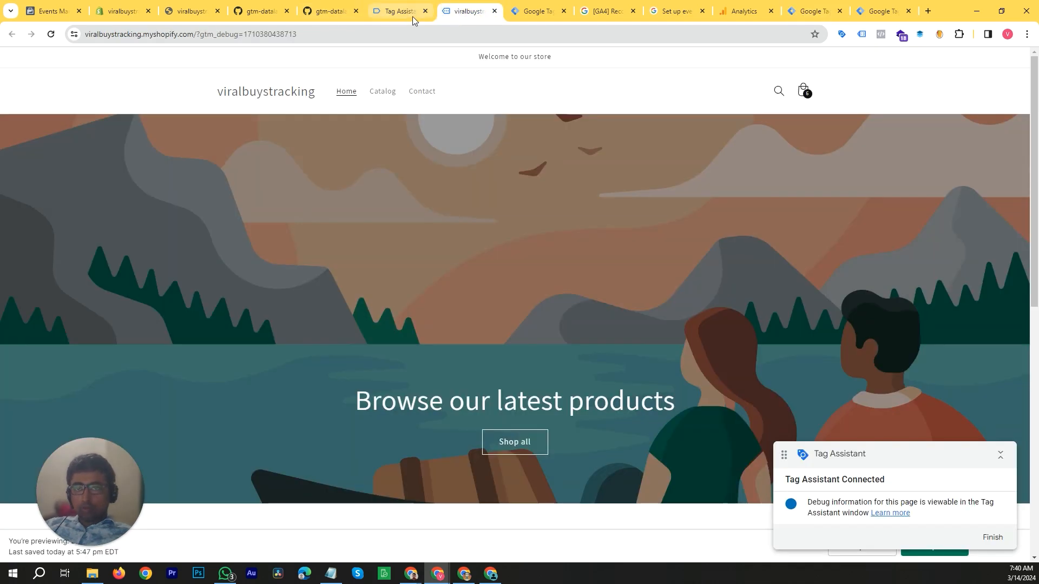
{"action": "left_click", "coordinate": [413, 20]}
{"action": "left_click", "coordinate": [461, 14]}
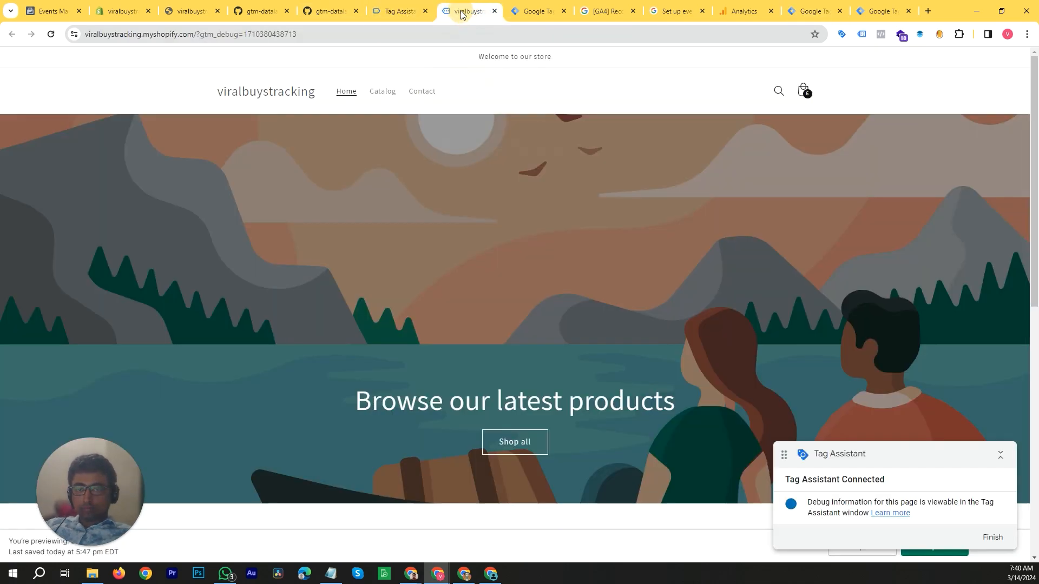
Visit the LED High Tops product page briefly and open the Olive Green Jacket page from the full product collection.
{"action": "scroll", "coordinate": [460, 307], "scroll_direction": "down", "scroll_amount": 10}
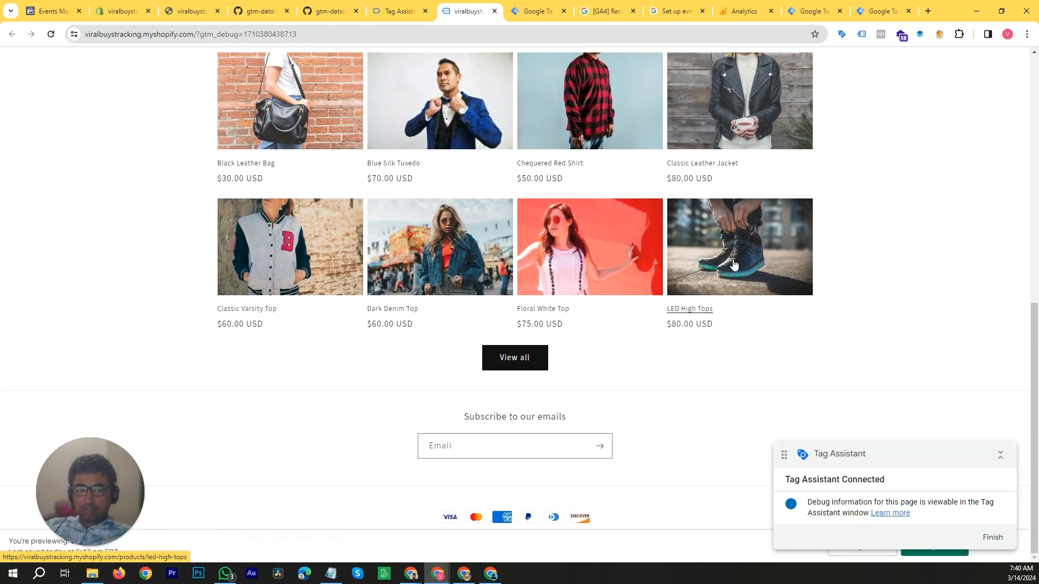
{"action": "left_click", "coordinate": [734, 265]}
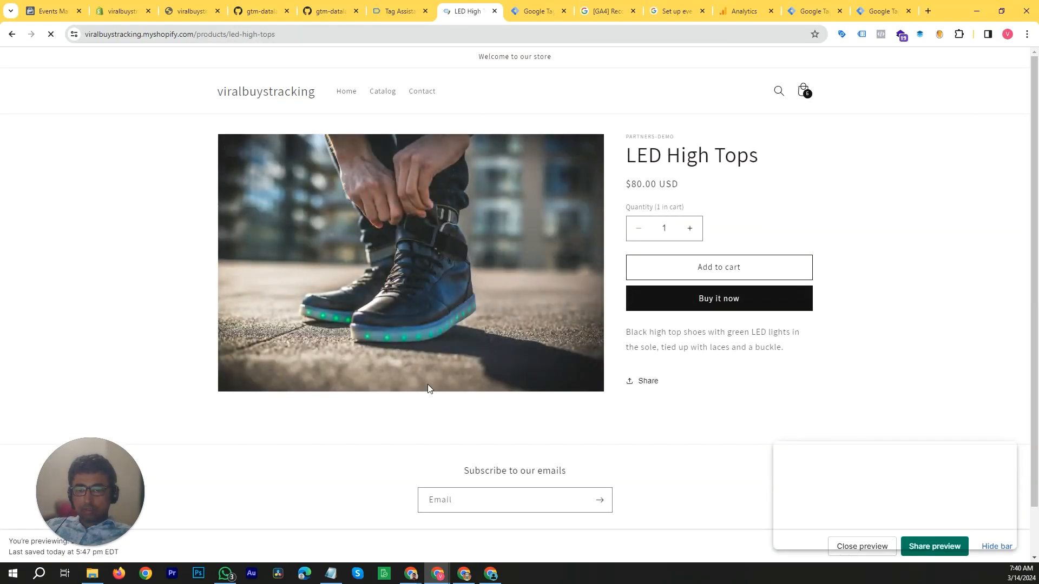
{"action": "left_click", "coordinate": [282, 90]}
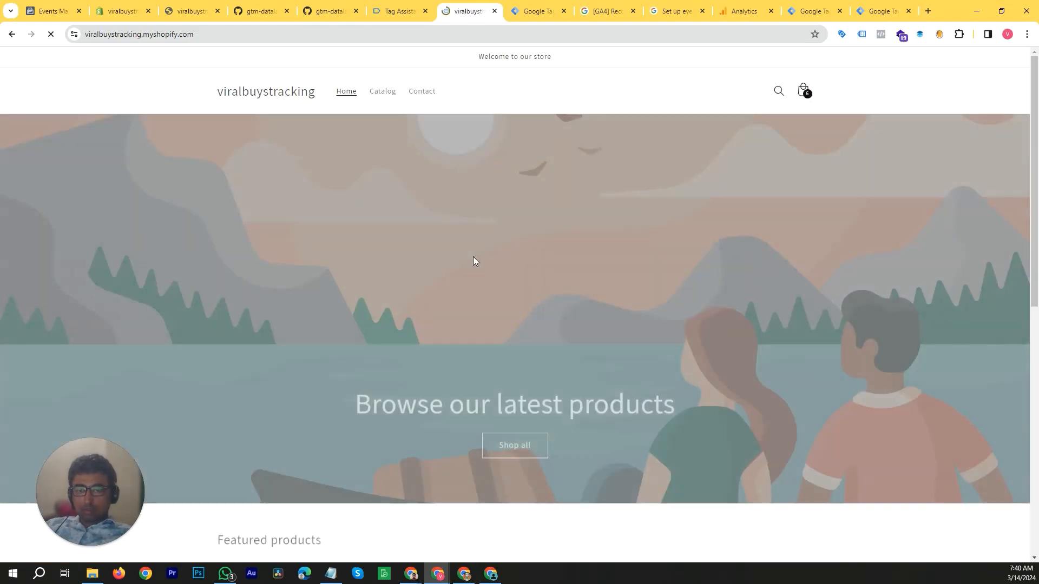
{"action": "scroll", "coordinate": [473, 262], "scroll_direction": "down", "scroll_amount": 10}
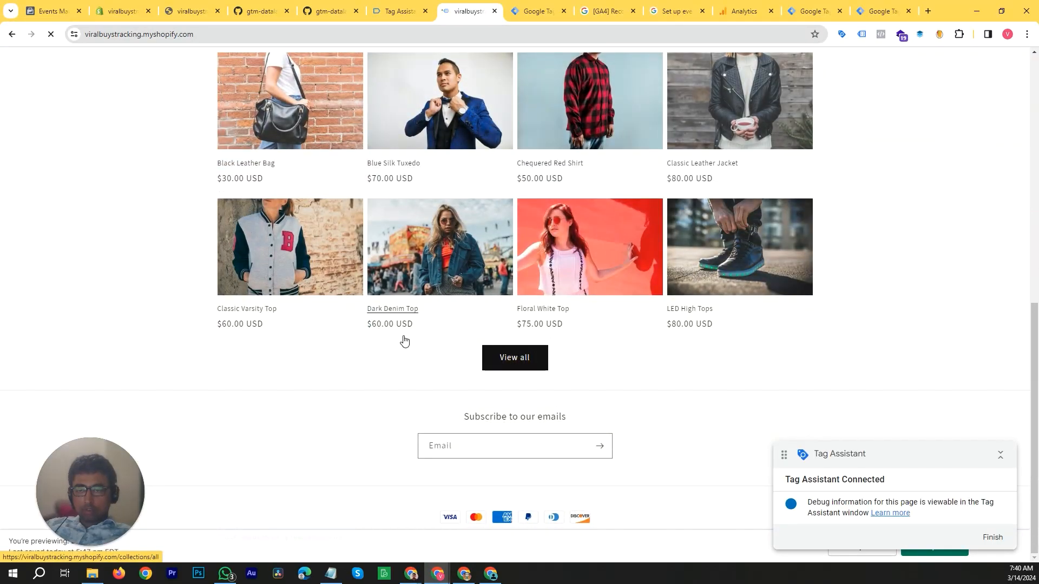
{"action": "scroll", "coordinate": [403, 341], "scroll_direction": "down", "scroll_amount": 7}
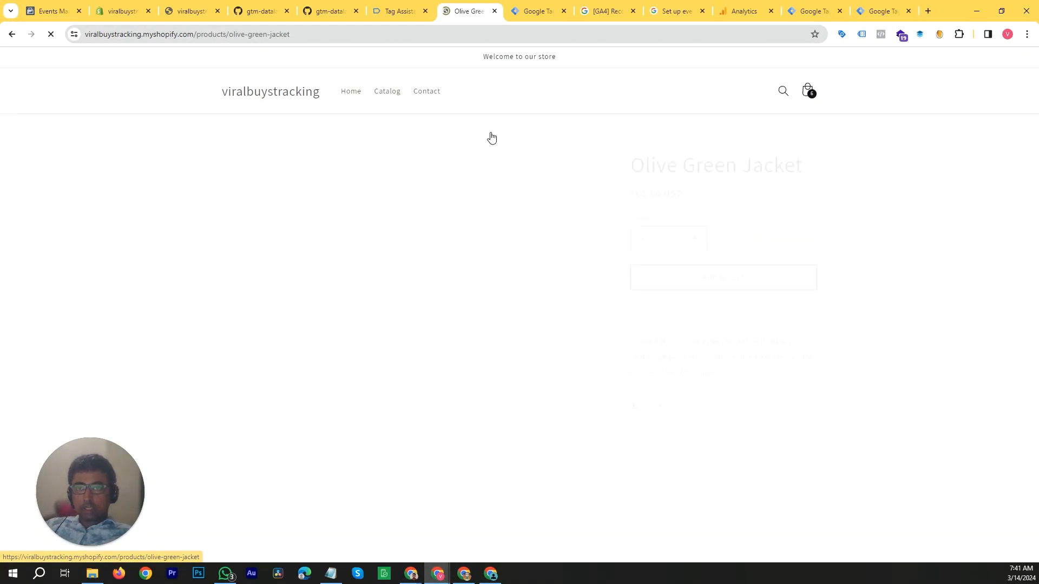
Check the tags fired on the Olive Green Jacket page and the firing triggers of the "- GA4 Enhanced Ecommerce" tag in Tag Assistant.
{"action": "left_click", "coordinate": [407, 11]}
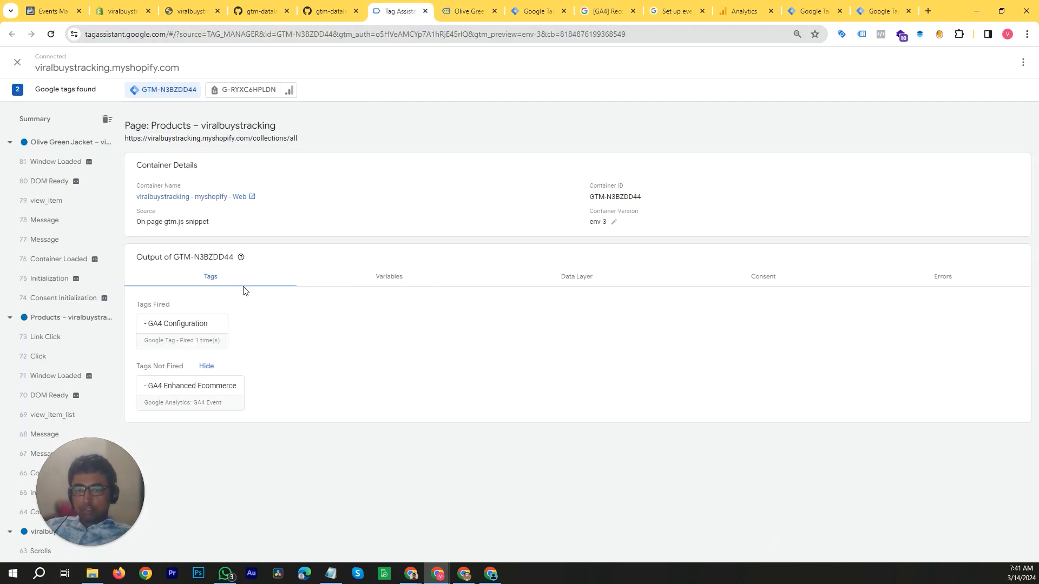
{"action": "left_click", "coordinate": [40, 142]}
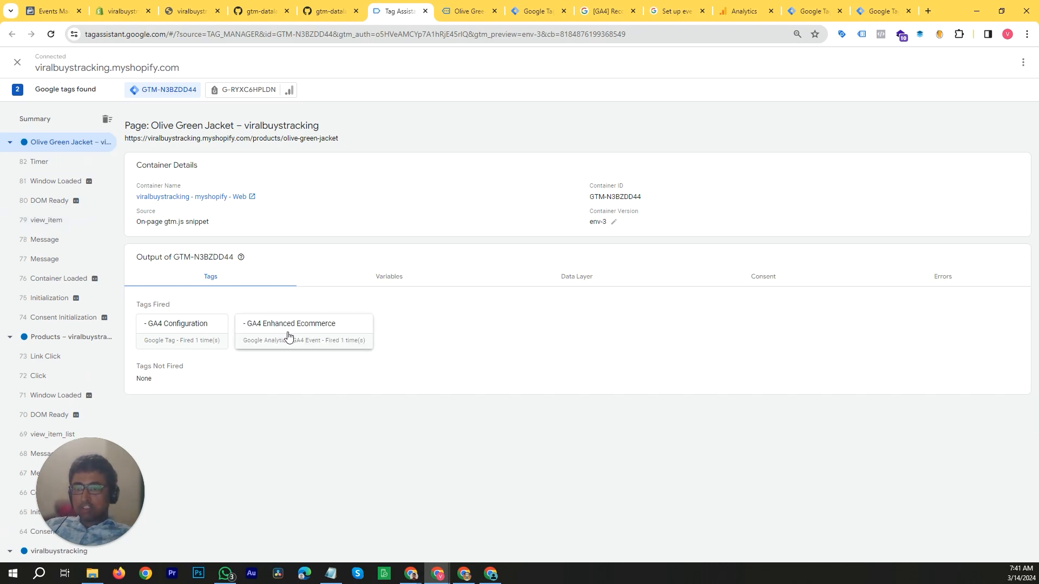
{"action": "left_click", "coordinate": [343, 346]}
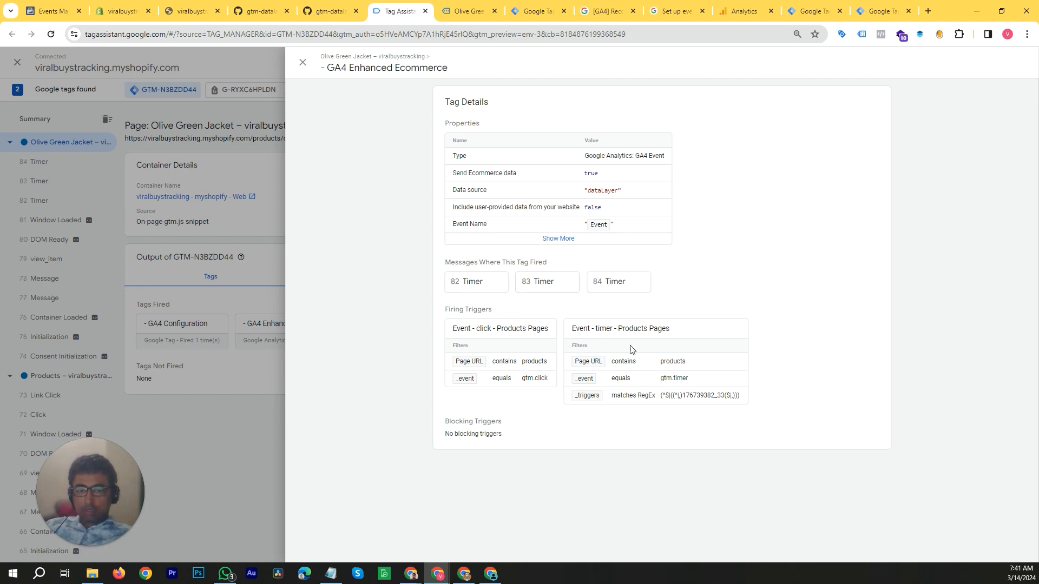
{"action": "left_click", "coordinate": [273, 460]}
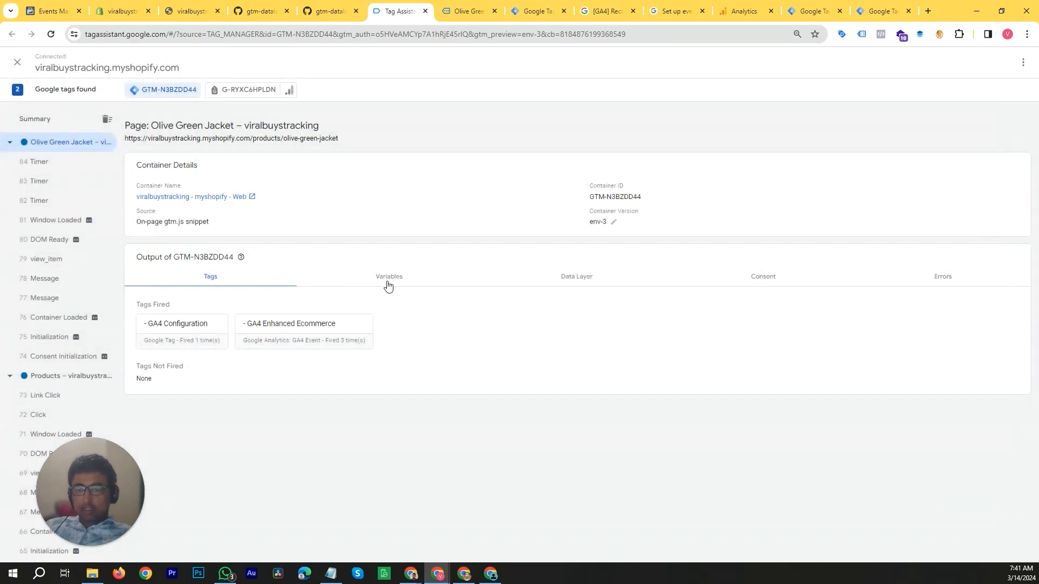
Examine the individual Timer events of the Olive Green Jacket page, including their fired tags and variable values.
{"action": "left_click", "coordinate": [47, 162]}
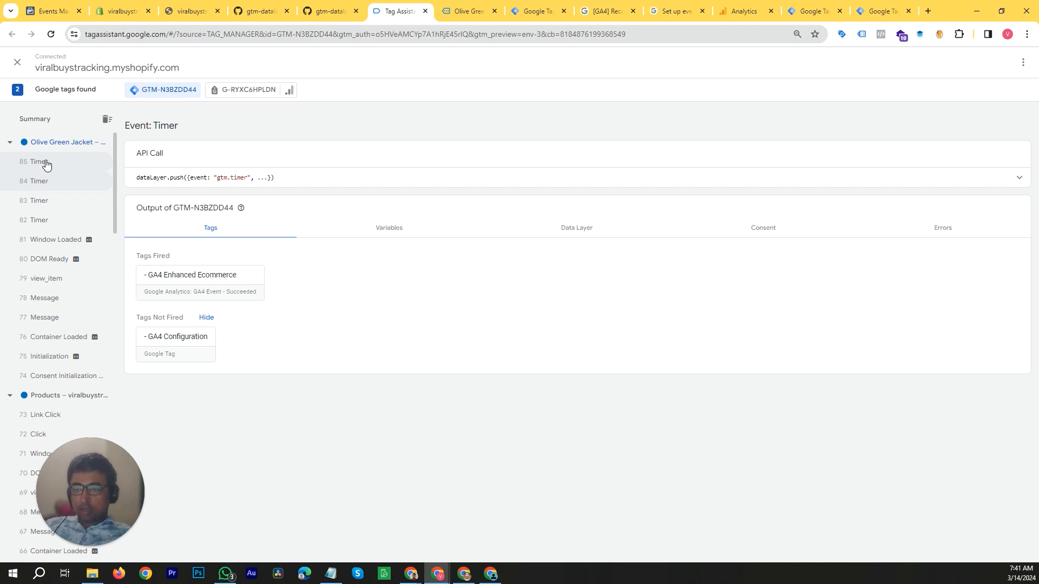
{"action": "left_click", "coordinate": [53, 182]}
{"action": "left_click", "coordinate": [66, 204]}
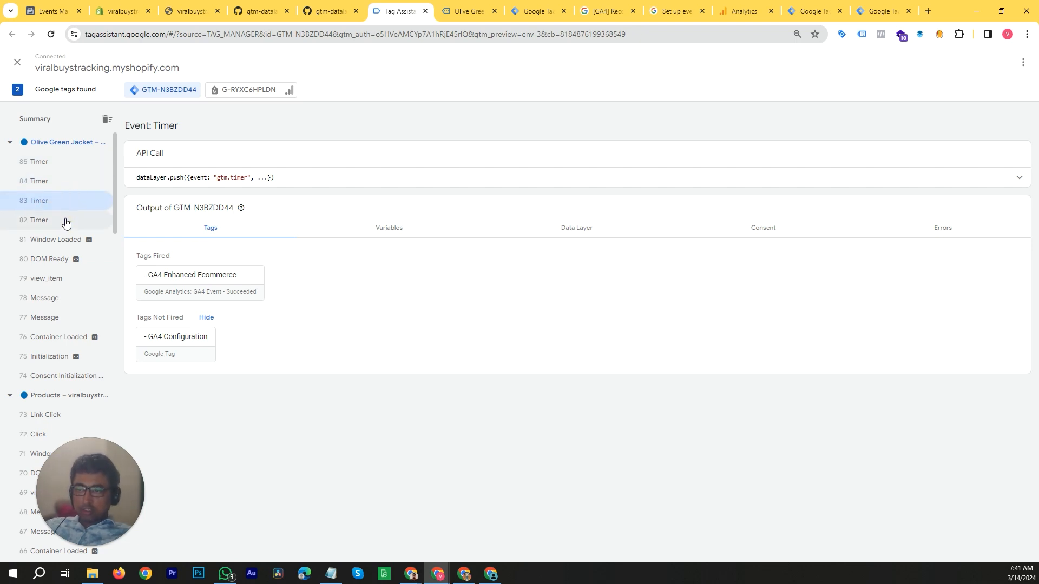
{"action": "left_click", "coordinate": [70, 222]}
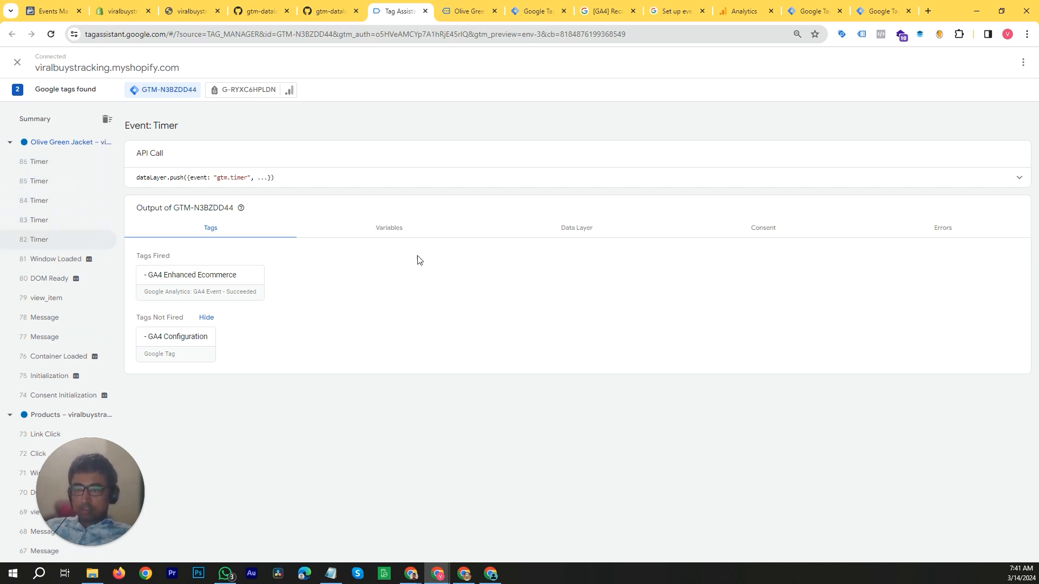
{"action": "left_click", "coordinate": [385, 230]}
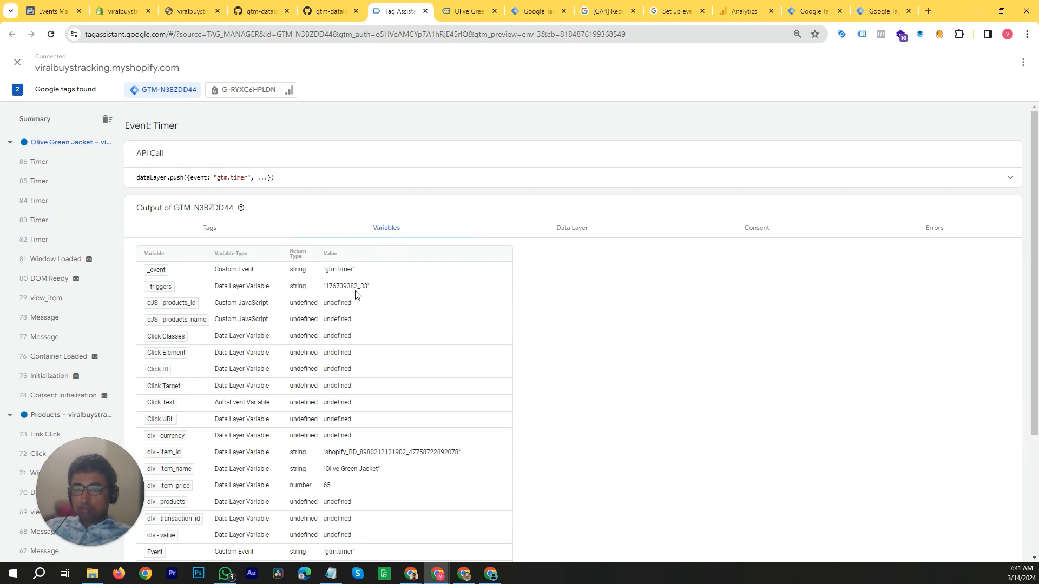
{"action": "left_click", "coordinate": [60, 230]}
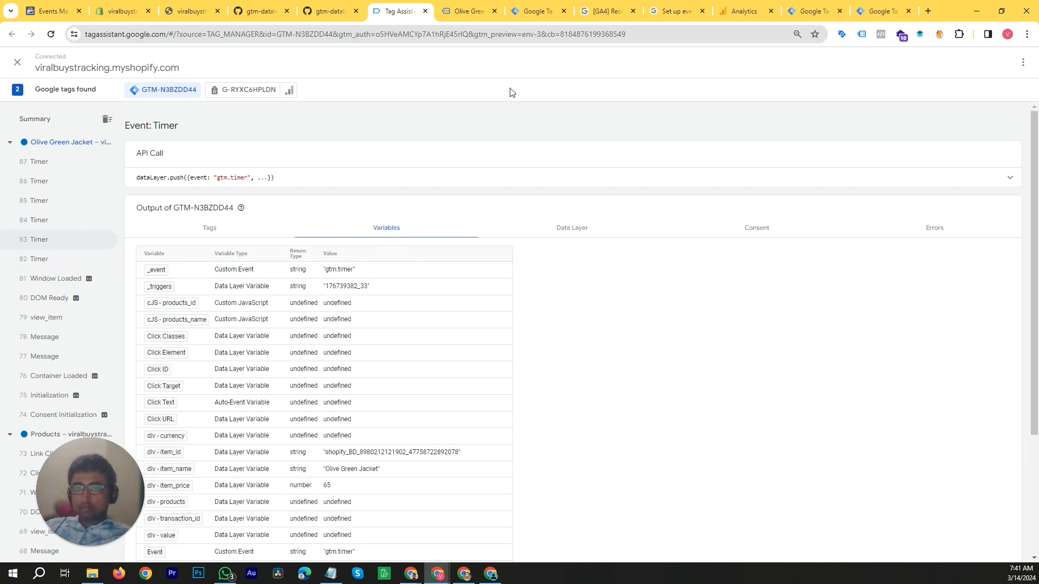
Leave the Olive Green Jacket page and visit the Classic Leather Jacket page only briefly before returning to the store home page.
{"action": "left_click", "coordinate": [466, 16]}
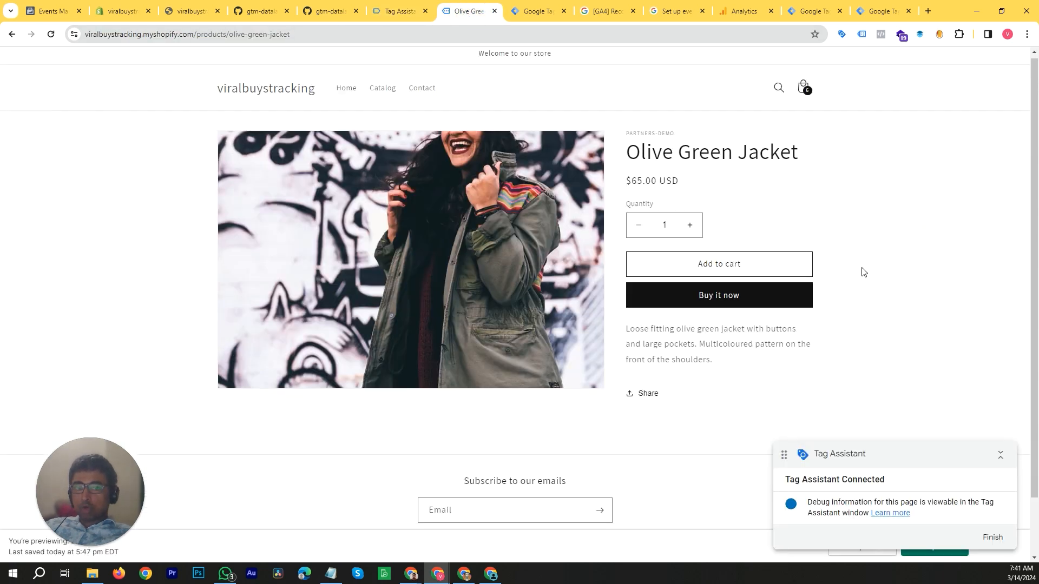
{"action": "scroll", "coordinate": [861, 272], "scroll_direction": "down", "scroll_amount": 1}
{"action": "scroll", "coordinate": [890, 243], "scroll_direction": "up", "scroll_amount": 1}
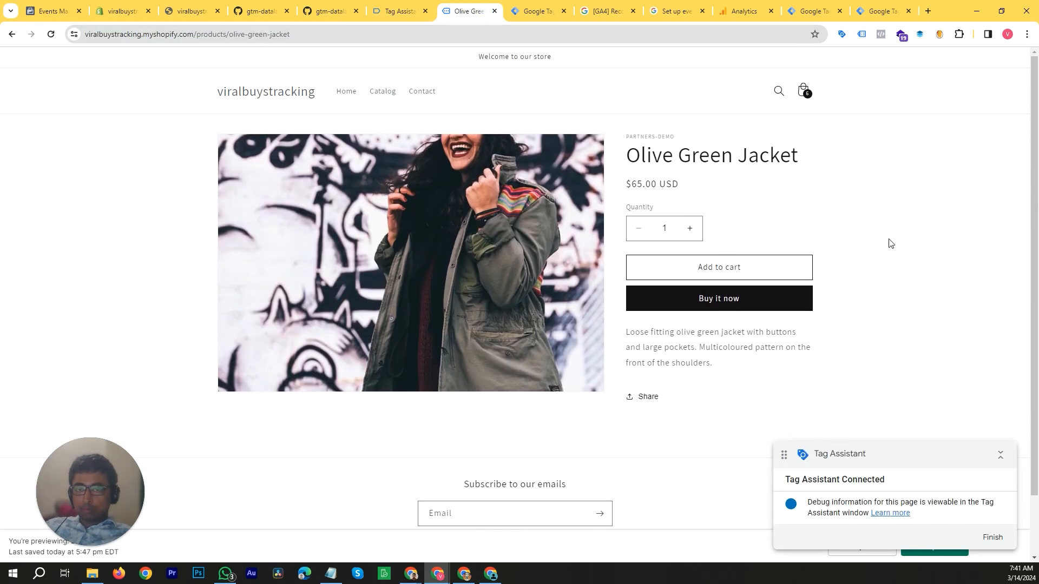
{"action": "left_click", "coordinate": [401, 11]}
{"action": "left_click", "coordinate": [468, 11]}
{"action": "left_click", "coordinate": [249, 95]}
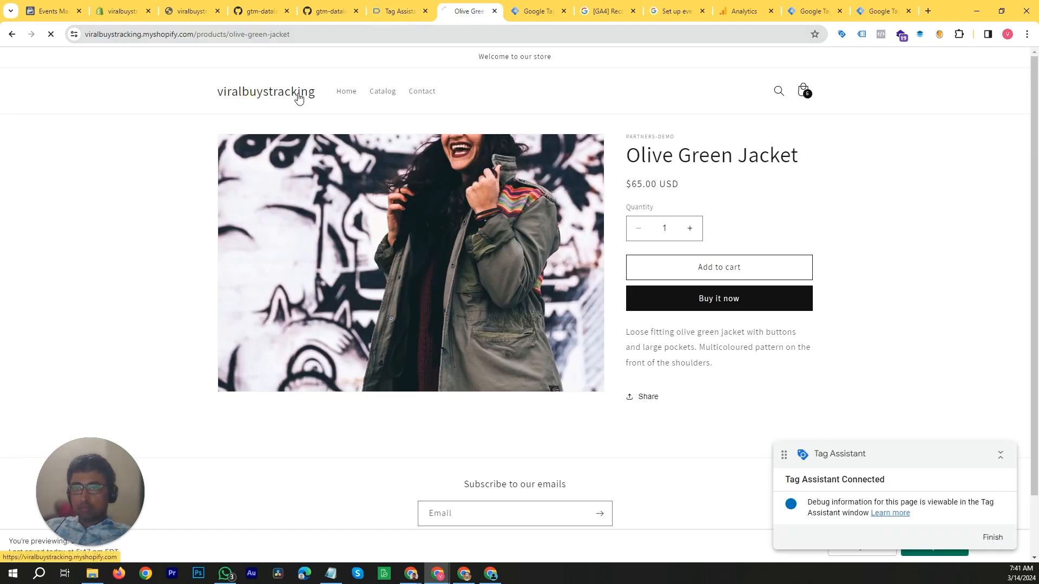
{"action": "scroll", "coordinate": [469, 190], "scroll_direction": "down", "scroll_amount": 8}
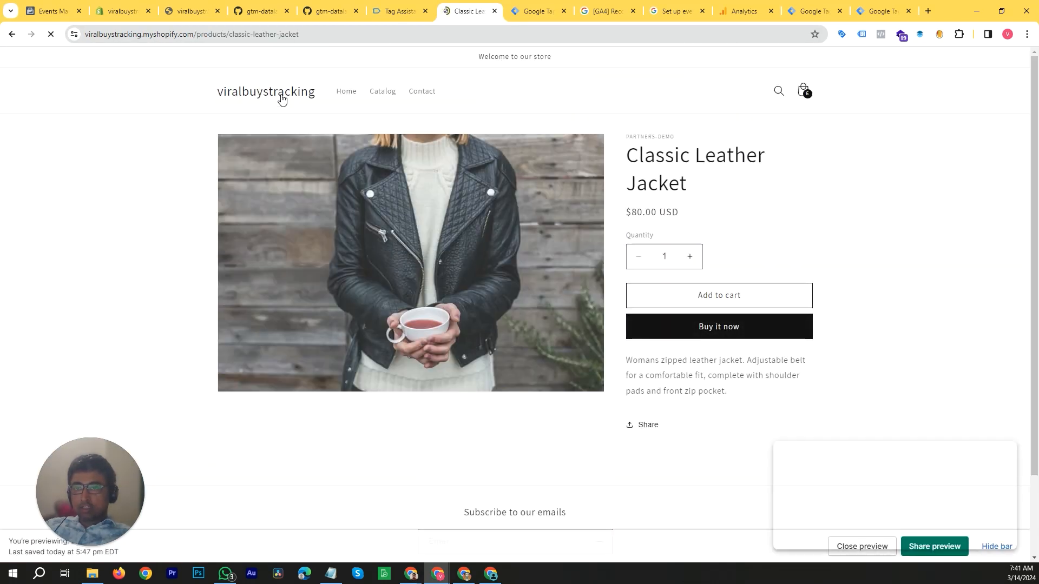
{"action": "left_click", "coordinate": [280, 93]}
Check the Classic Leather Jacket page's event list in Tag Assistant for Timer events.
{"action": "left_click", "coordinate": [397, 11]}
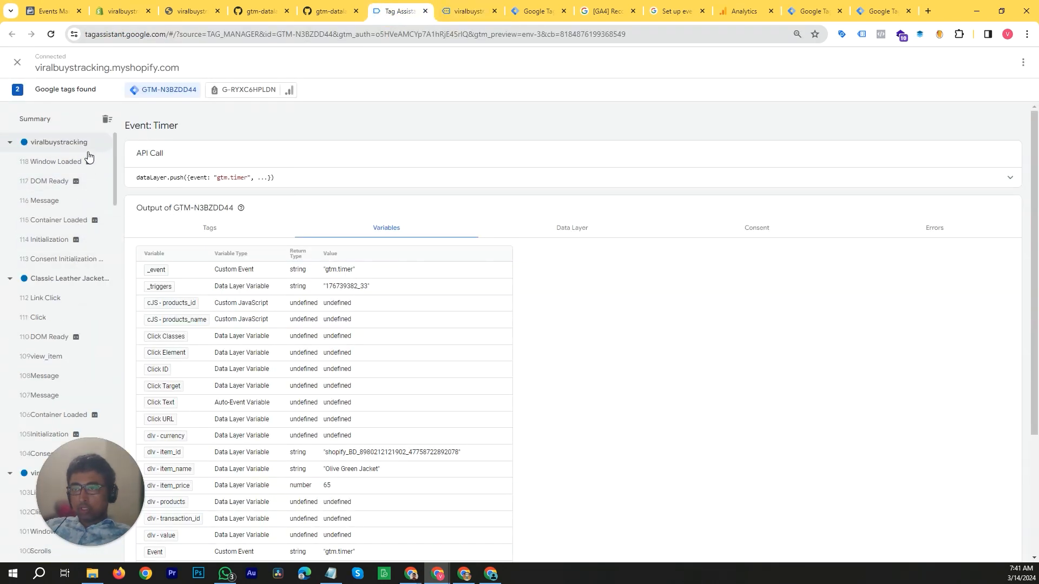
{"action": "left_click", "coordinate": [69, 279]}
{"action": "scroll", "coordinate": [57, 216], "scroll_direction": "down", "scroll_amount": 3}
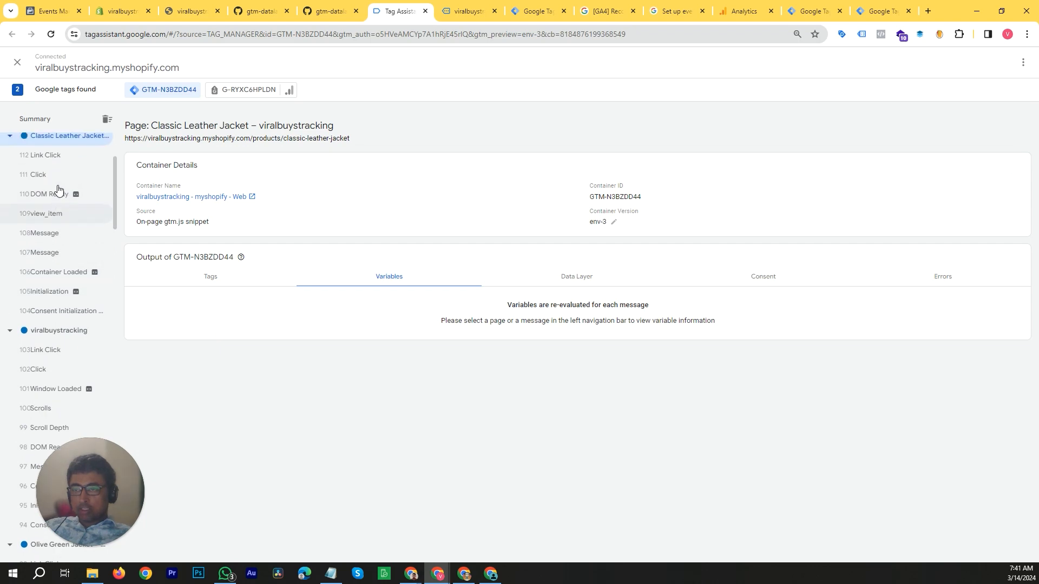
{"action": "scroll", "coordinate": [58, 190], "scroll_direction": "up", "scroll_amount": 1}
{"action": "left_click", "coordinate": [468, 10]}
{"action": "scroll", "coordinate": [537, 425], "scroll_direction": "down", "scroll_amount": 5}
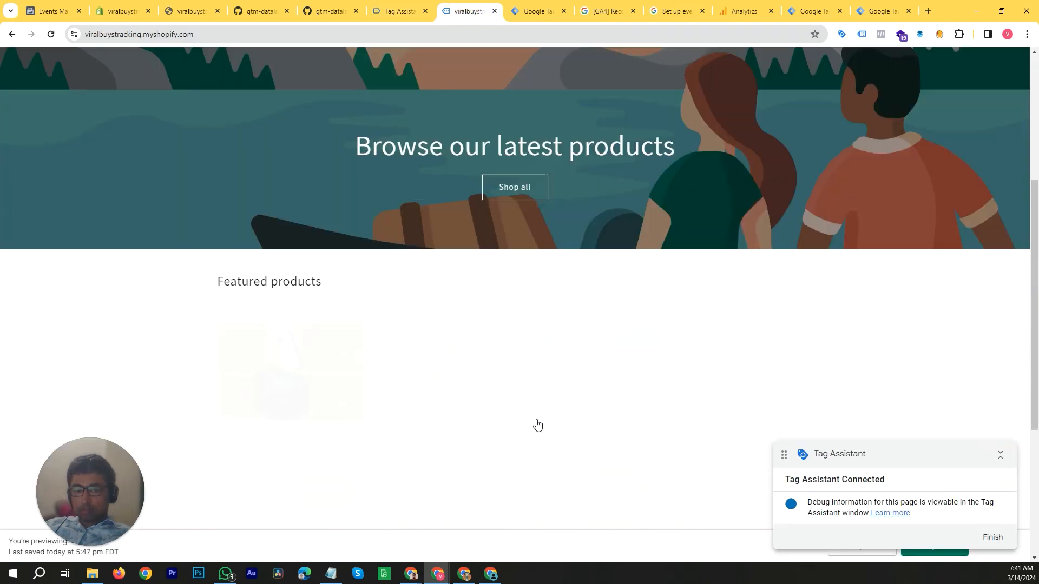
{"action": "scroll", "coordinate": [541, 411], "scroll_direction": "down", "scroll_amount": 5}
{"action": "scroll", "coordinate": [727, 255], "scroll_direction": "up", "scroll_amount": 2}
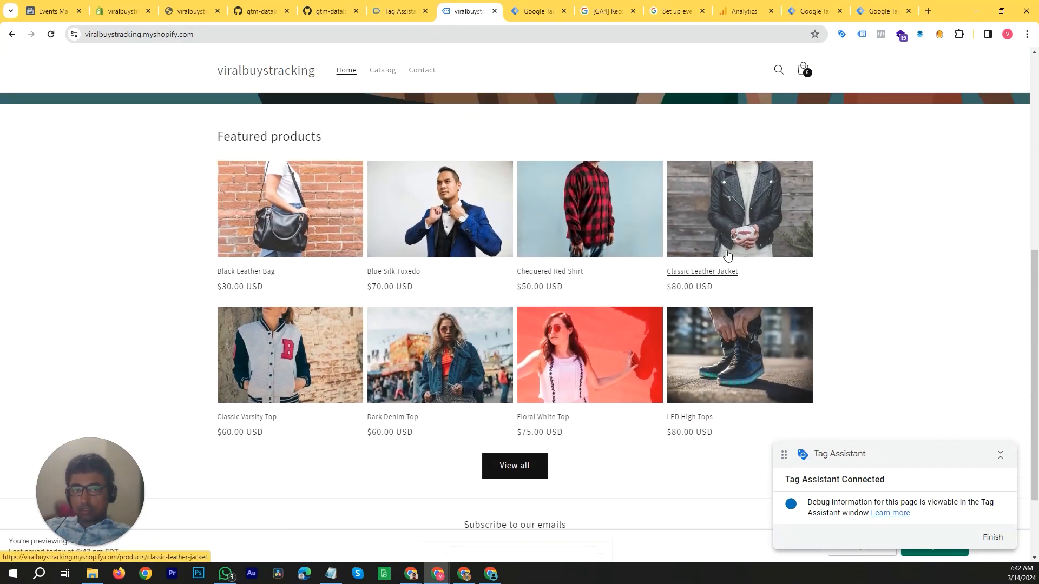
Check the tags fired on the Classic Leather Jacket page and for its Link Click event in Tag Assistant.
{"action": "left_click", "coordinate": [409, 13]}
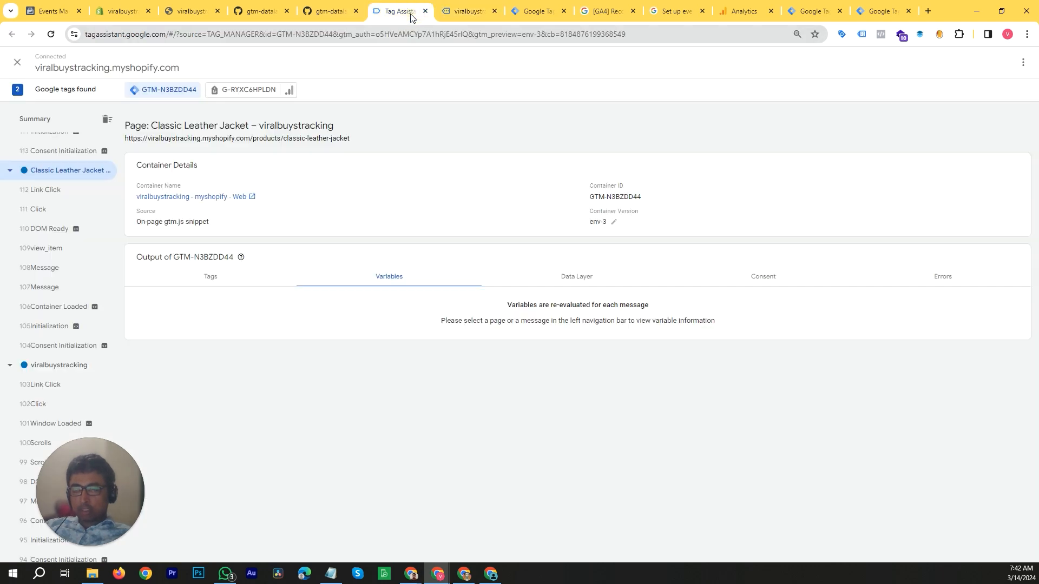
{"action": "mouse_move", "coordinate": [77, 233]}
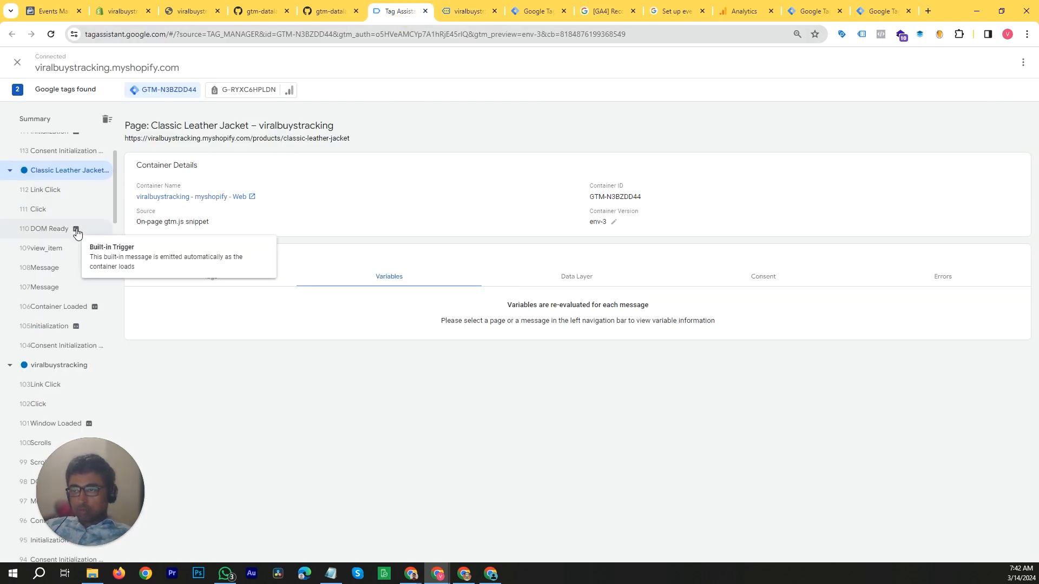
{"action": "scroll", "coordinate": [73, 244], "scroll_direction": "up", "scroll_amount": 1}
{"action": "left_click", "coordinate": [213, 280]}
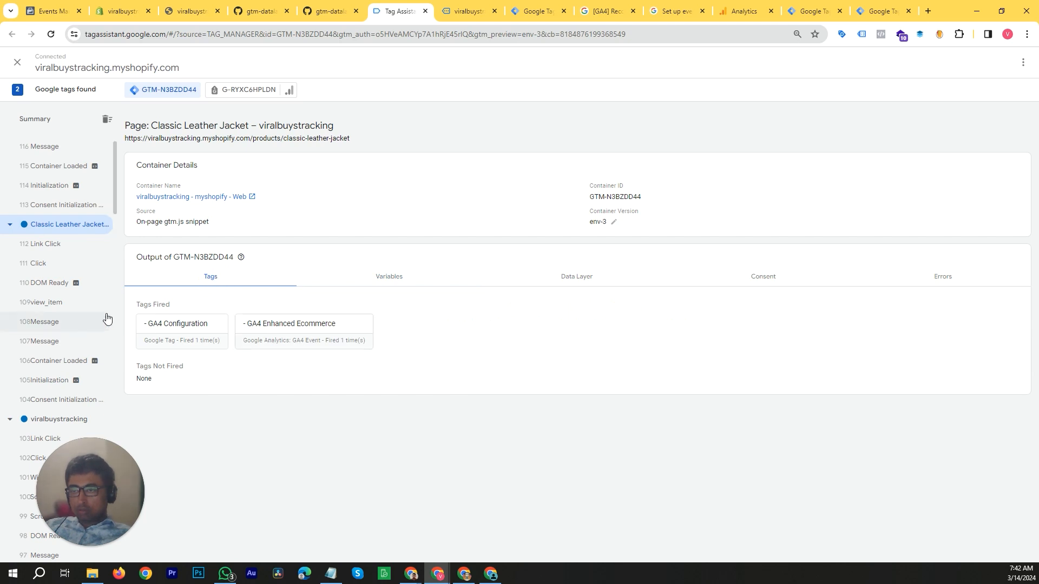
{"action": "scroll", "coordinate": [98, 316], "scroll_direction": "down", "scroll_amount": 1}
{"action": "mouse_move", "coordinate": [94, 325]}
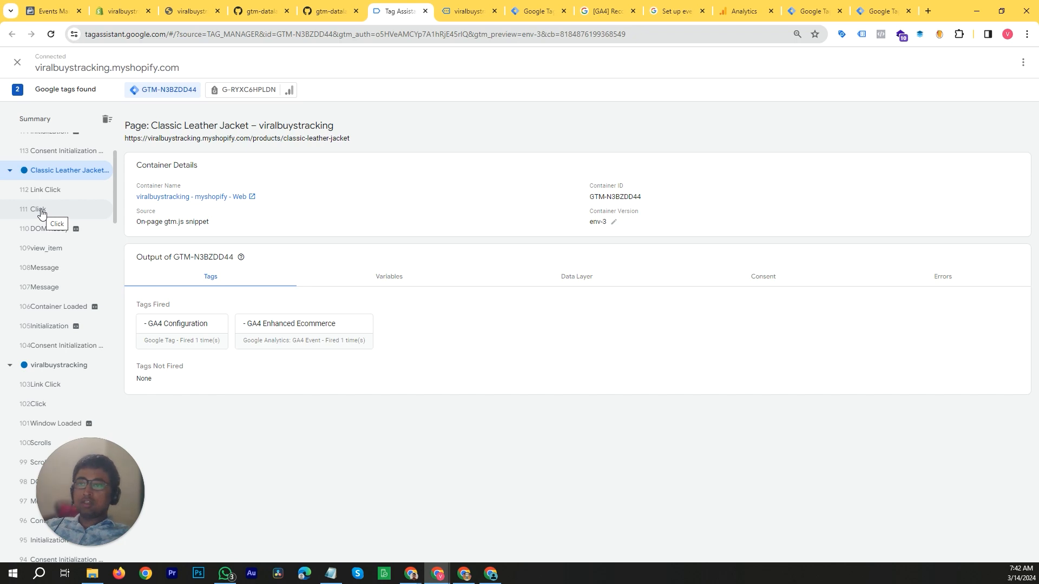
{"action": "scroll", "coordinate": [41, 213], "scroll_direction": "up", "scroll_amount": 1}
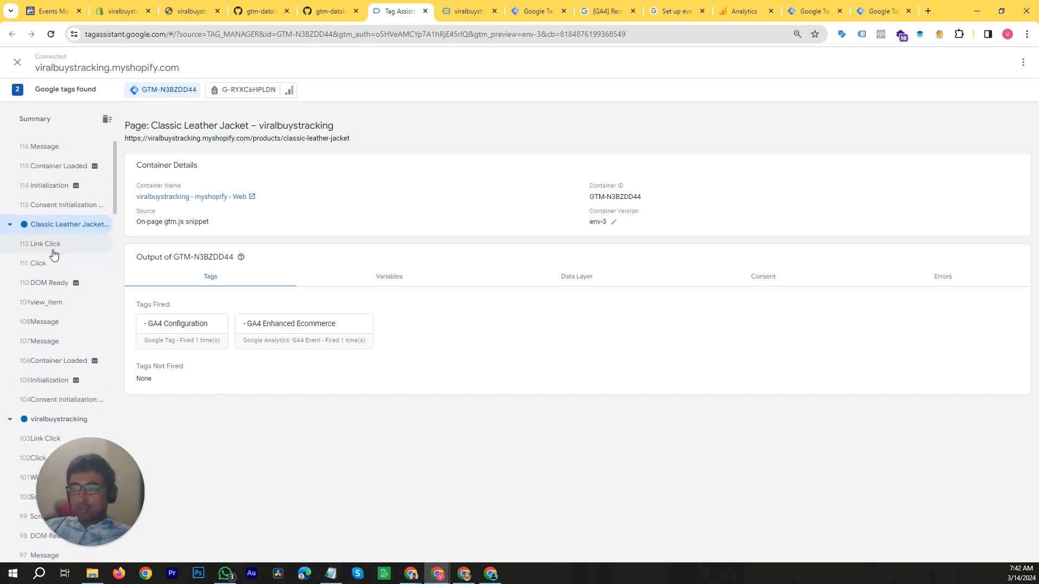
{"action": "left_click", "coordinate": [53, 251]}
Visit the Classic Leather Jacket product page again for only a few seconds and return to the store home page.
{"action": "left_click", "coordinate": [446, 18]}
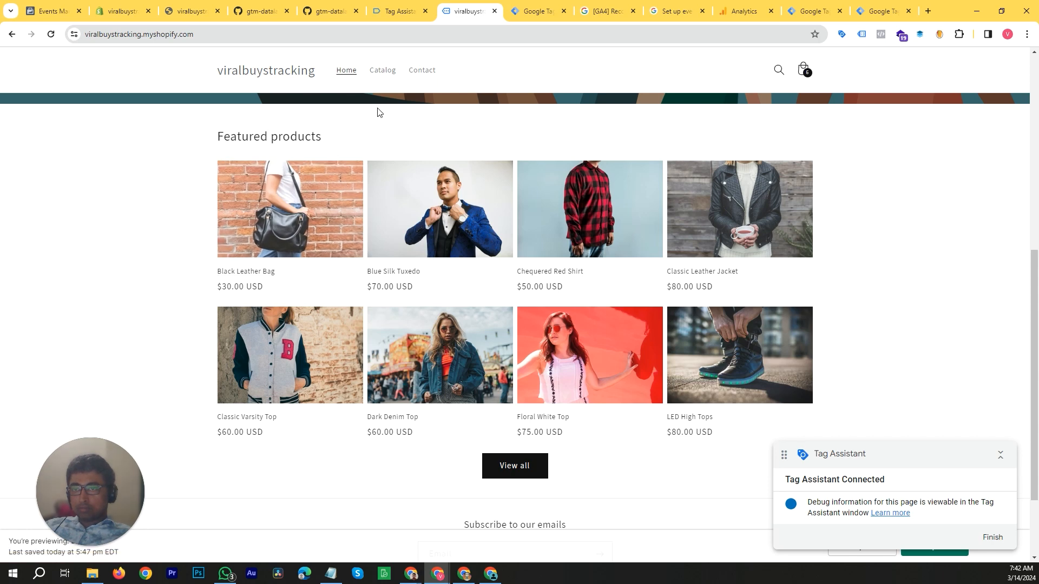
{"action": "scroll", "coordinate": [314, 127], "scroll_direction": "up", "scroll_amount": 6}
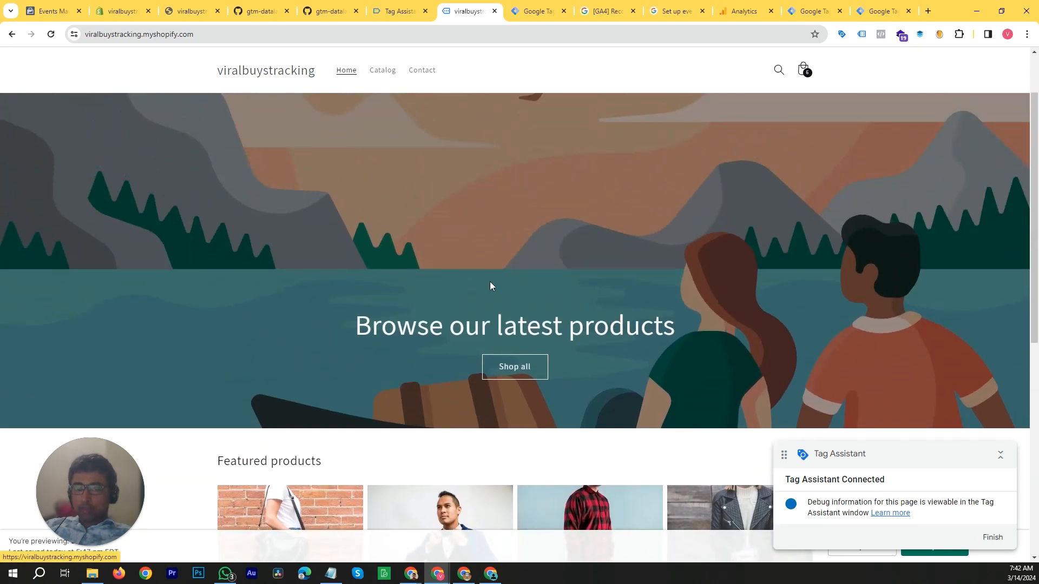
{"action": "scroll", "coordinate": [490, 286], "scroll_direction": "down", "scroll_amount": 4}
{"action": "left_click", "coordinate": [755, 320]}
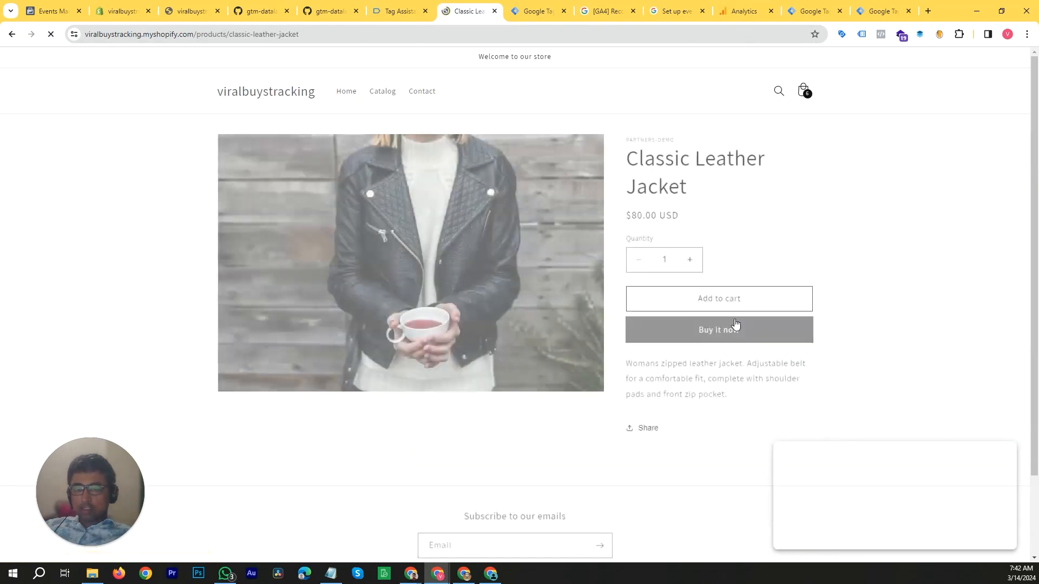
{"action": "left_click", "coordinate": [272, 96]}
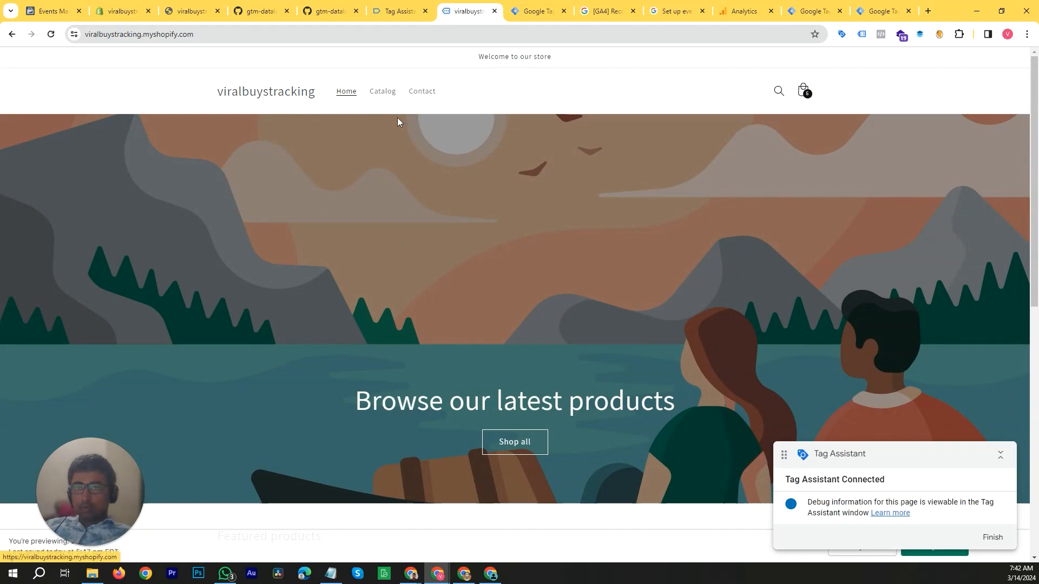
Examine the event list and fired tags of the newest Classic Leather Jacket page visit in Tag Assistant.
{"action": "left_click", "coordinate": [389, 13]}
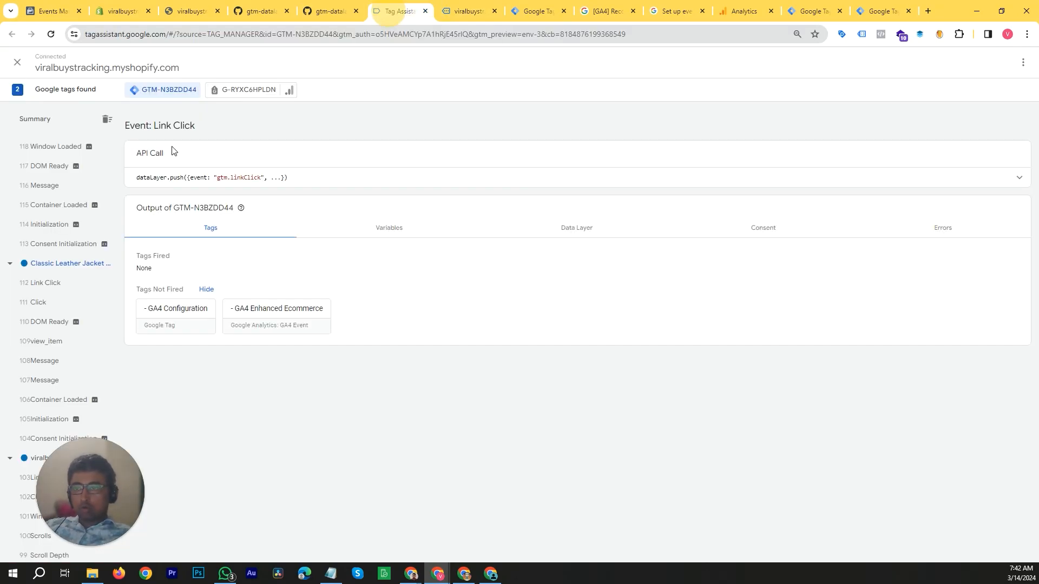
{"action": "scroll", "coordinate": [65, 281], "scroll_direction": "down", "scroll_amount": 1}
{"action": "scroll", "coordinate": [66, 281], "scroll_direction": "up", "scroll_amount": 1}
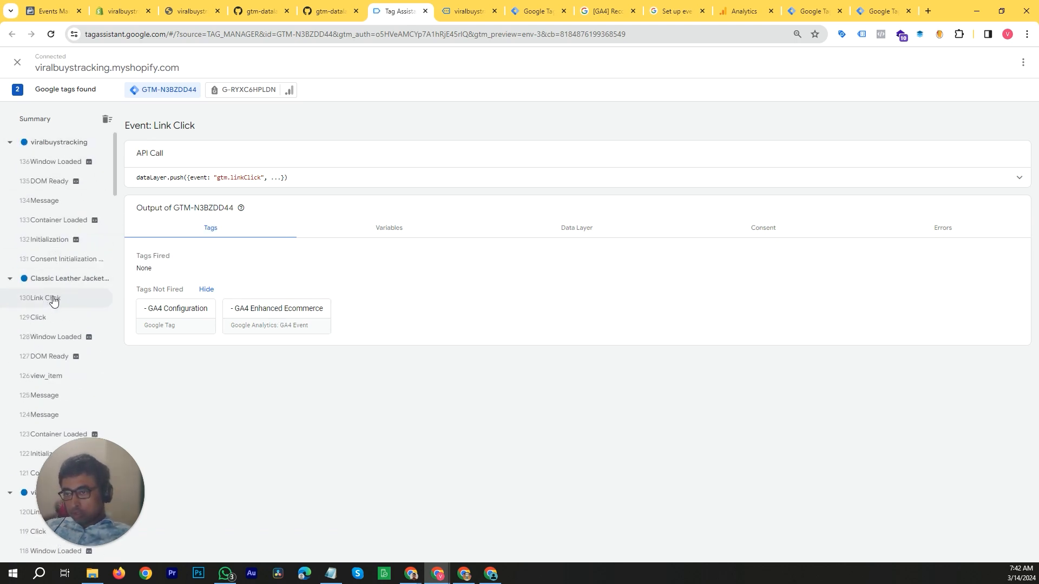
{"action": "scroll", "coordinate": [51, 293], "scroll_direction": "down", "scroll_amount": 1}
{"action": "left_click", "coordinate": [52, 225]}
{"action": "scroll", "coordinate": [55, 223], "scroll_direction": "down", "scroll_amount": 2}
{"action": "scroll", "coordinate": [54, 223], "scroll_direction": "up", "scroll_amount": 1}
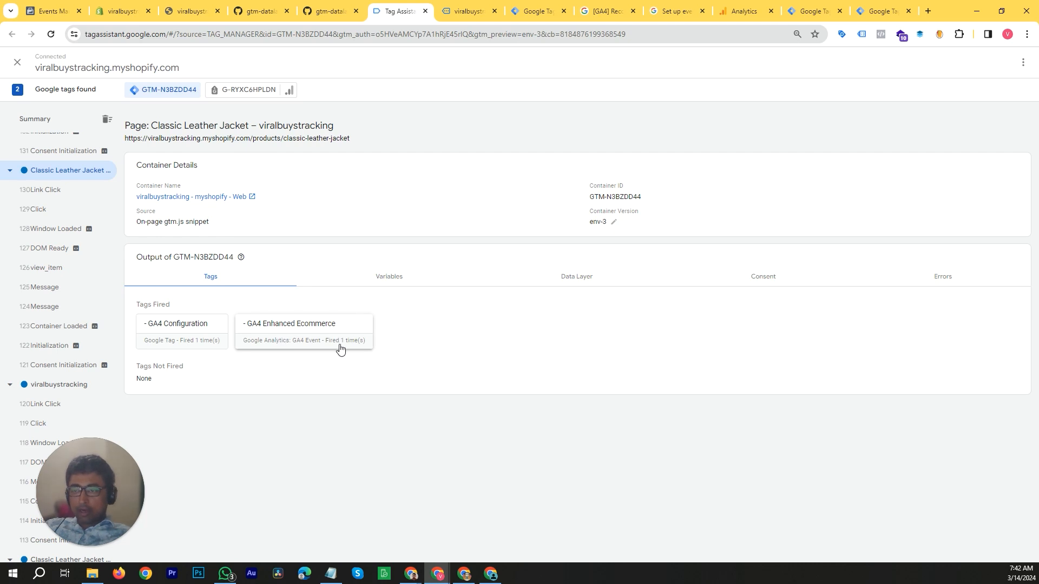
{"action": "scroll", "coordinate": [75, 279], "scroll_direction": "up", "scroll_amount": 2}
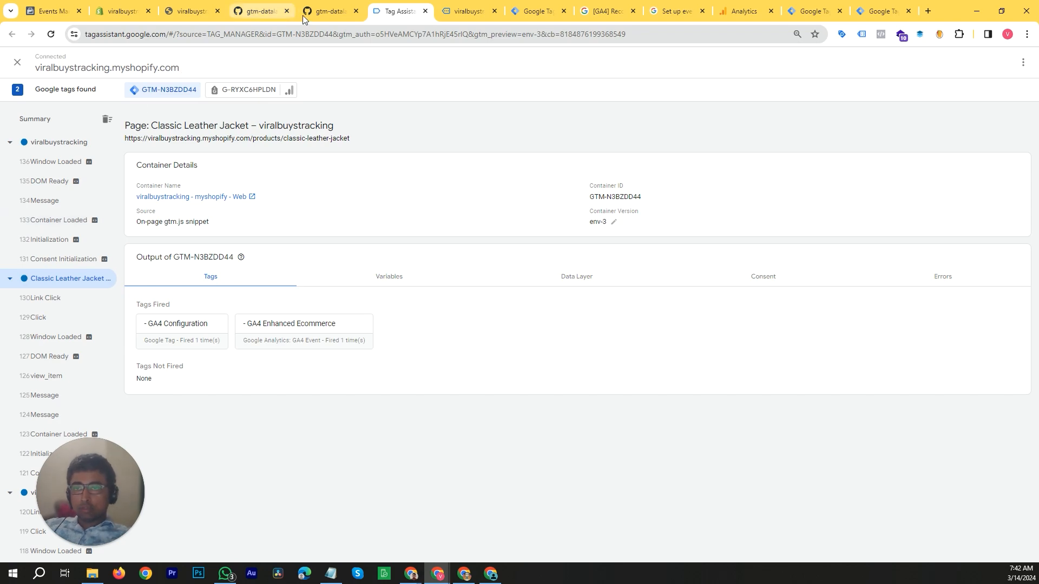
Close the two gtm-datalayer GitHub tabs, and open the store's Chequered Red Shirt page only briefly before closing its tab.
{"action": "left_click", "coordinate": [288, 12]}
{"action": "left_click", "coordinate": [288, 11]}
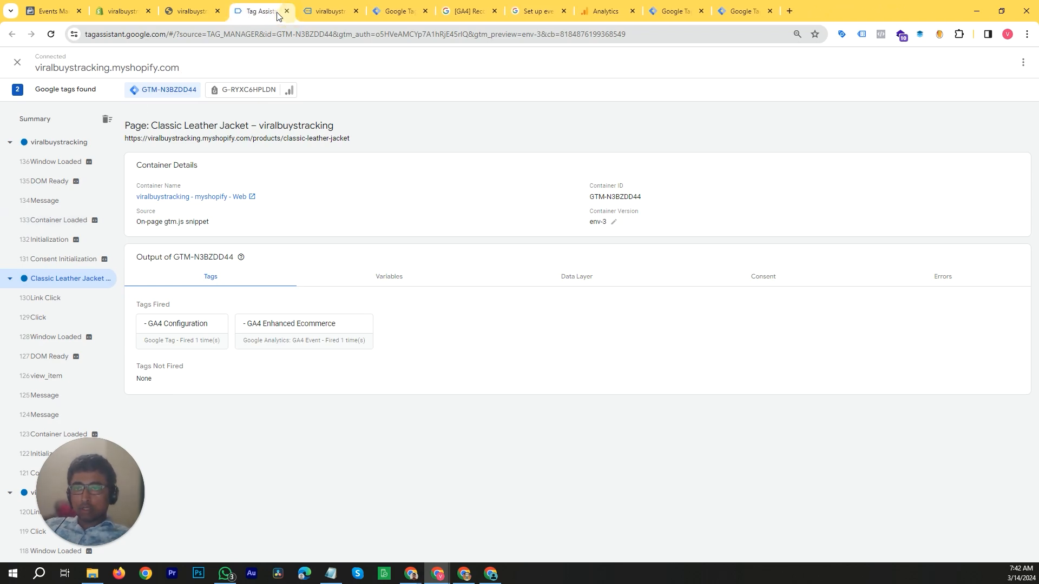
{"action": "left_click", "coordinate": [325, 12]}
{"action": "scroll", "coordinate": [569, 339], "scroll_direction": "down", "scroll_amount": 5}
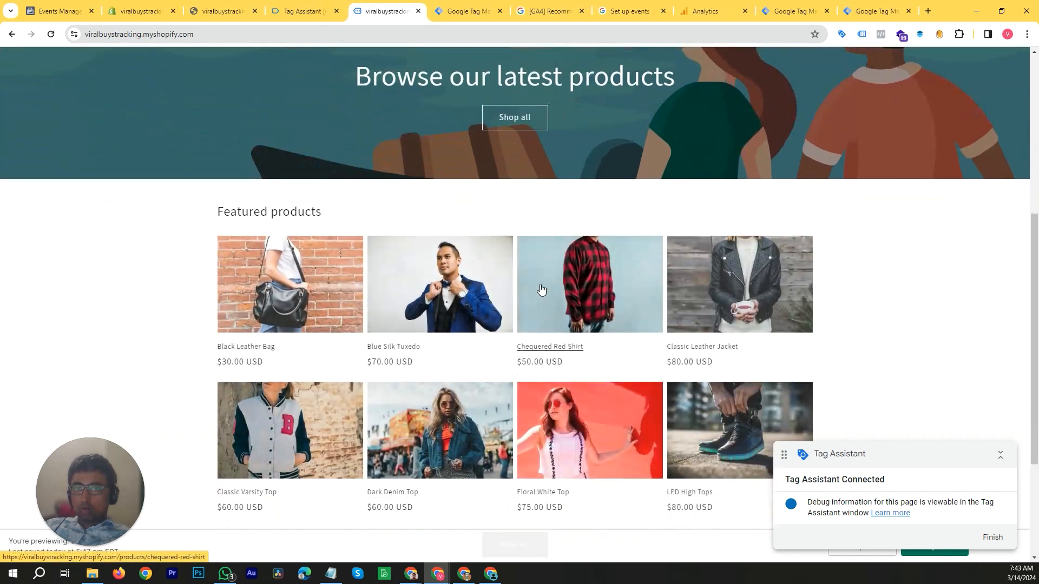
{"action": "left_click", "coordinate": [590, 293]}
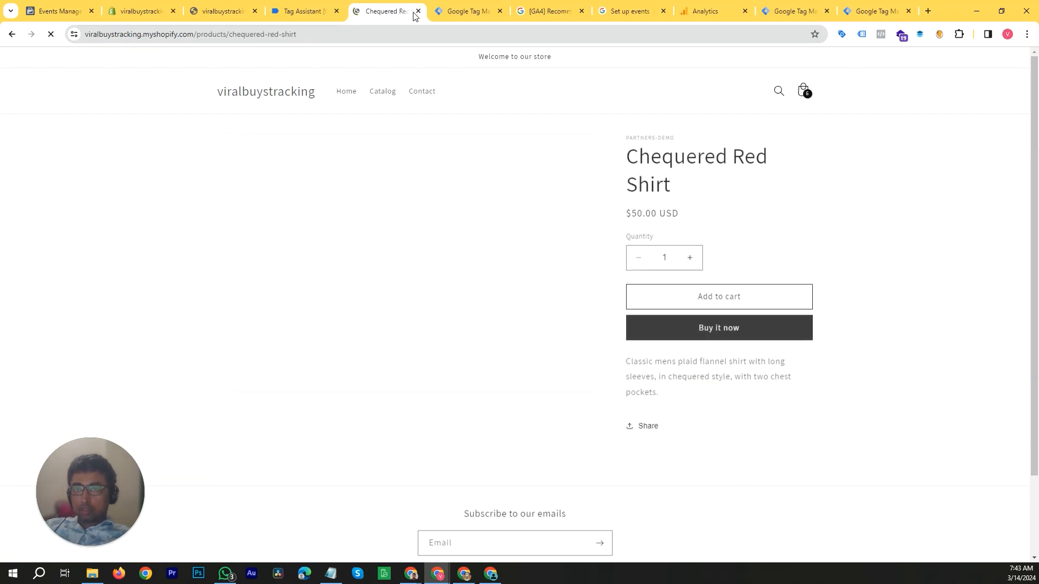
{"action": "left_click", "coordinate": [417, 12]}
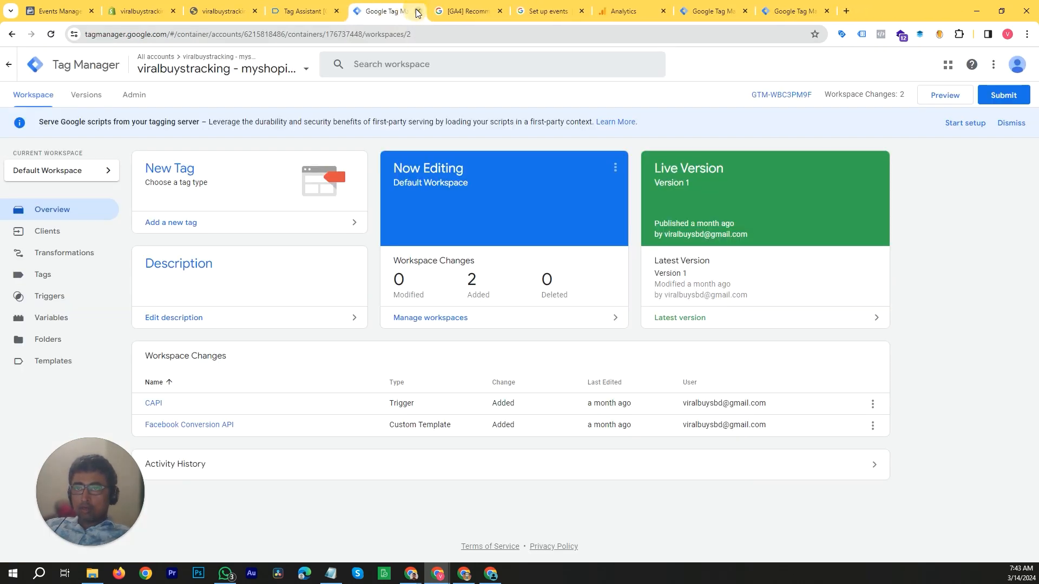
Look through the Tag Assistant event list for the Chequered Red Shirt visit.
{"action": "left_click", "coordinate": [303, 12]}
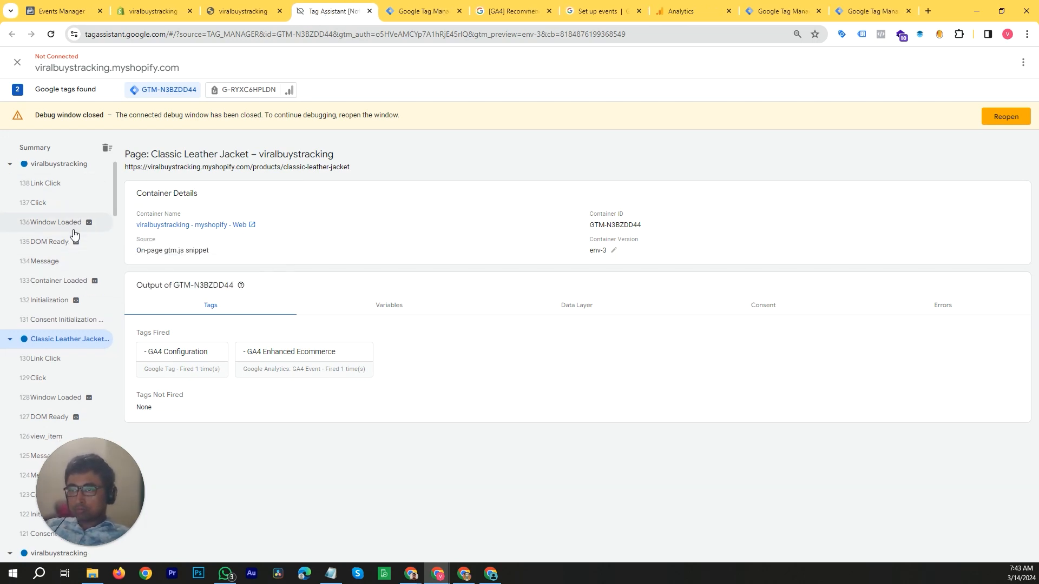
{"action": "scroll", "coordinate": [73, 235], "scroll_direction": "down", "scroll_amount": 1}
{"action": "scroll", "coordinate": [73, 238], "scroll_direction": "up", "scroll_amount": 1}
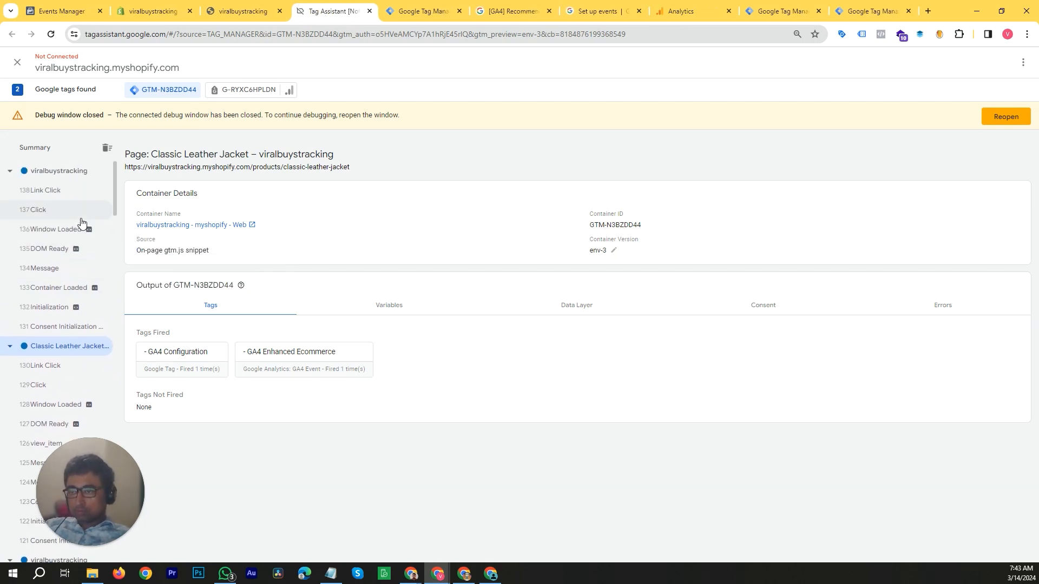
{"action": "scroll", "coordinate": [65, 271], "scroll_direction": "down", "scroll_amount": 3}
{"action": "scroll", "coordinate": [62, 297], "scroll_direction": "up", "scroll_amount": 3}
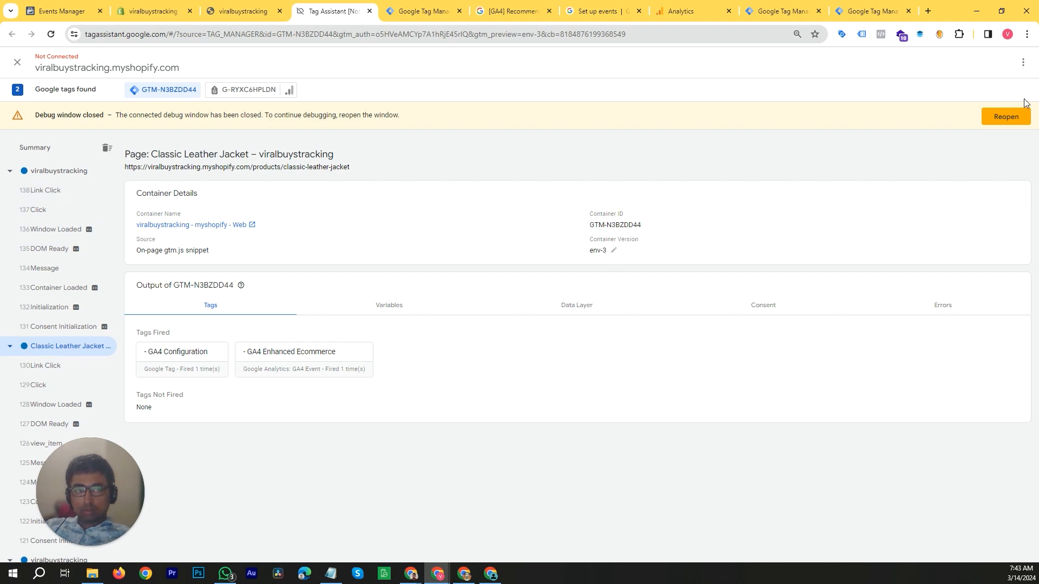
Reopen the store's debug window from Tag Assistant and open the Blue Silk Tuxedo product page.
{"action": "left_click", "coordinate": [1008, 117]}
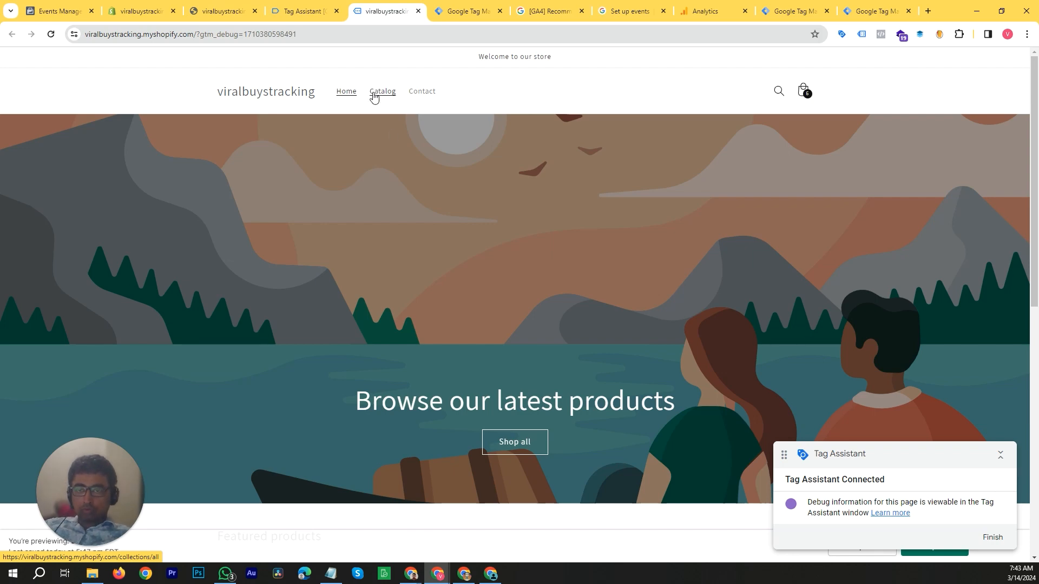
{"action": "scroll", "coordinate": [405, 211], "scroll_direction": "down", "scroll_amount": 8}
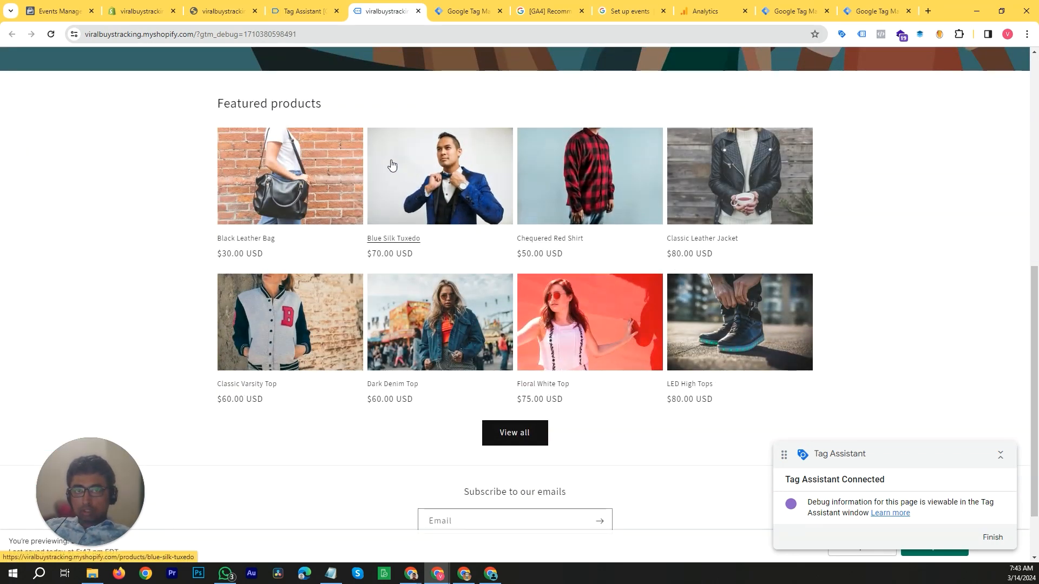
{"action": "left_click", "coordinate": [400, 177]}
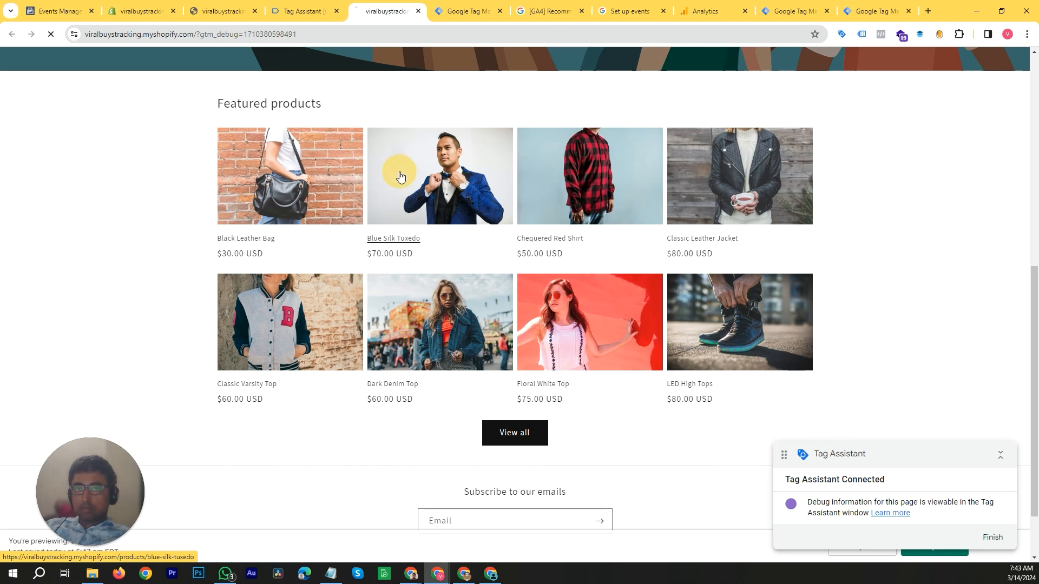
Close the Blue Silk Tuxedo tab right after it loads and check the tags fired on that page in Tag Assistant.
{"action": "left_click", "coordinate": [305, 11]}
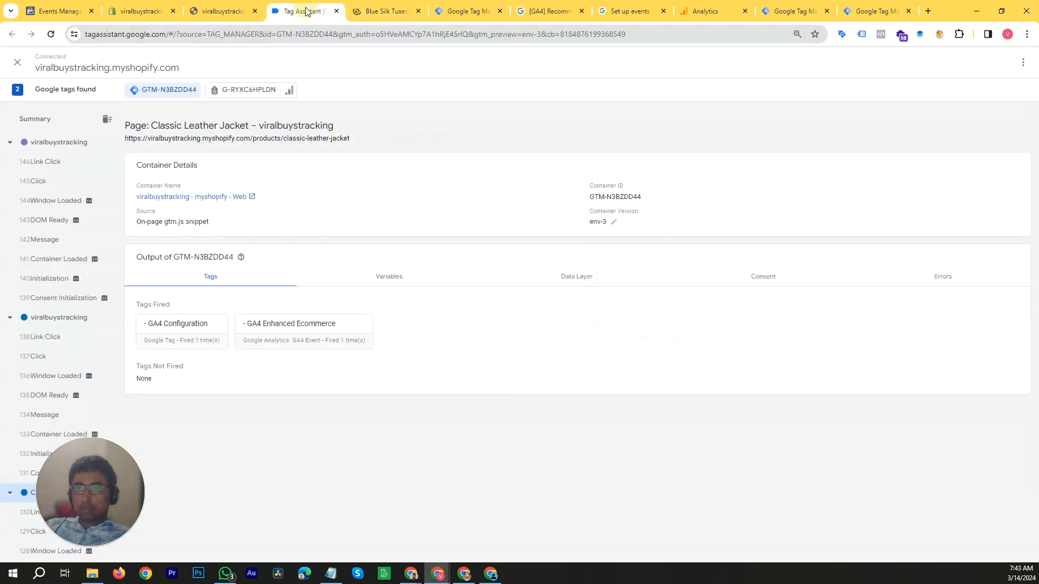
{"action": "left_click", "coordinate": [418, 11]}
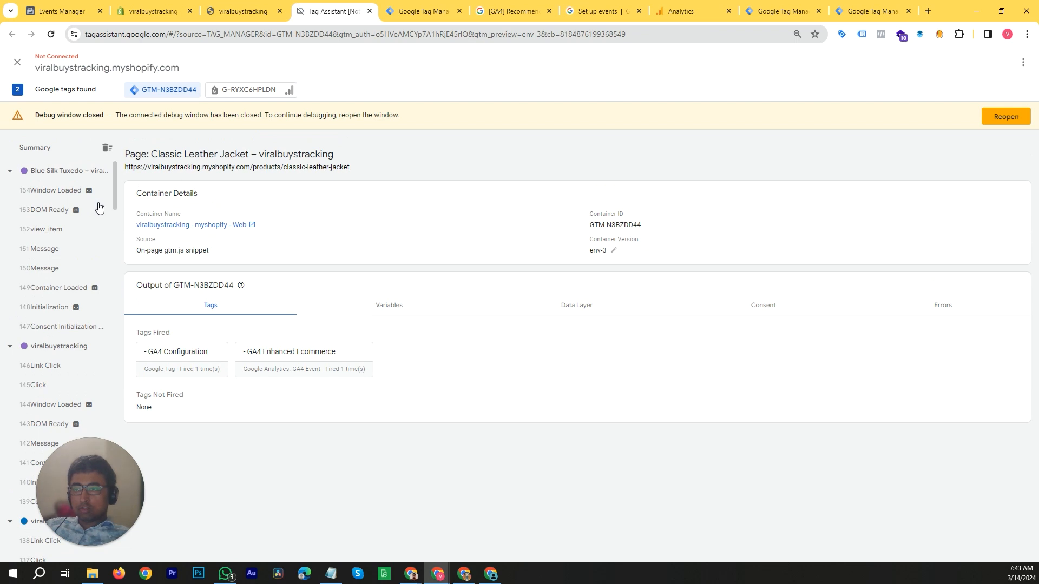
{"action": "left_click", "coordinate": [57, 170]}
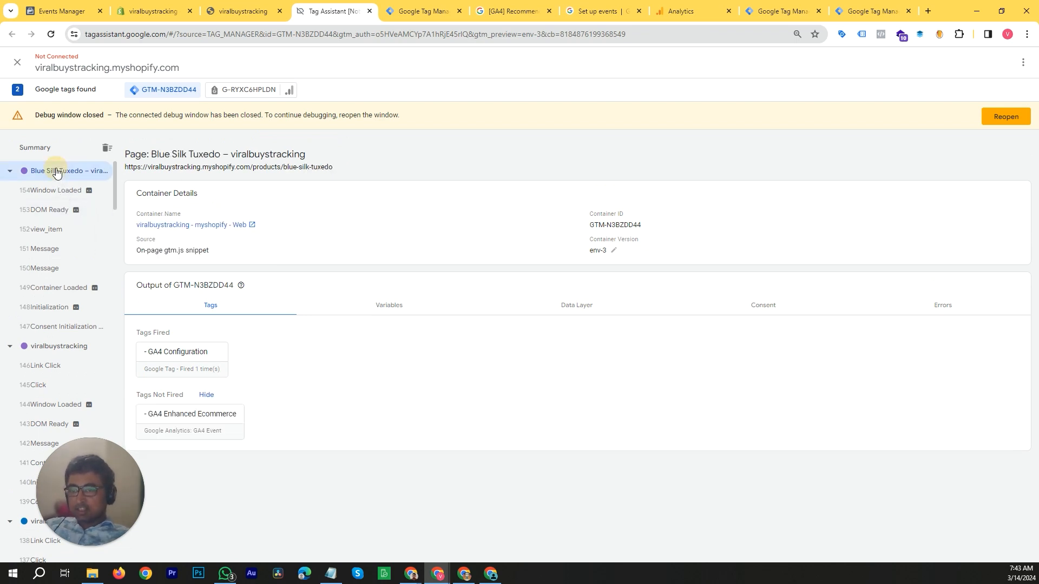